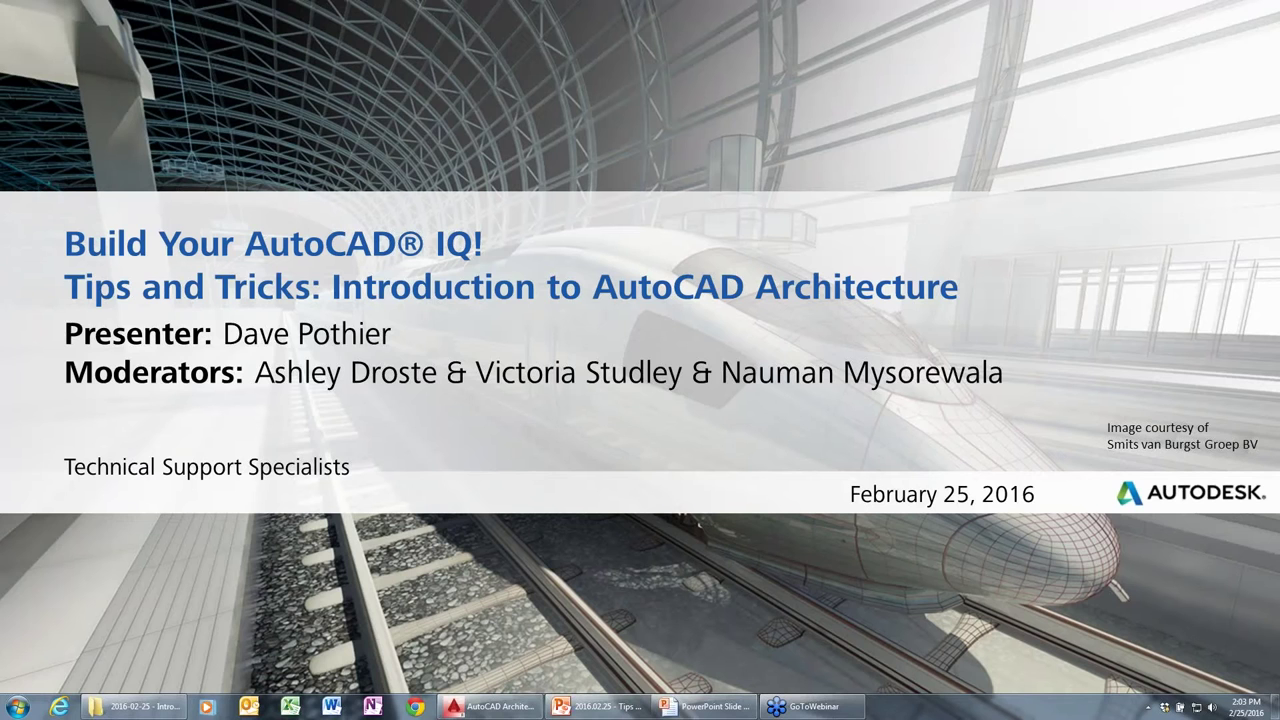
Advance the slideshow to the About Us slide introducing the four presenters.
{"action": "key", "text": "Right"}
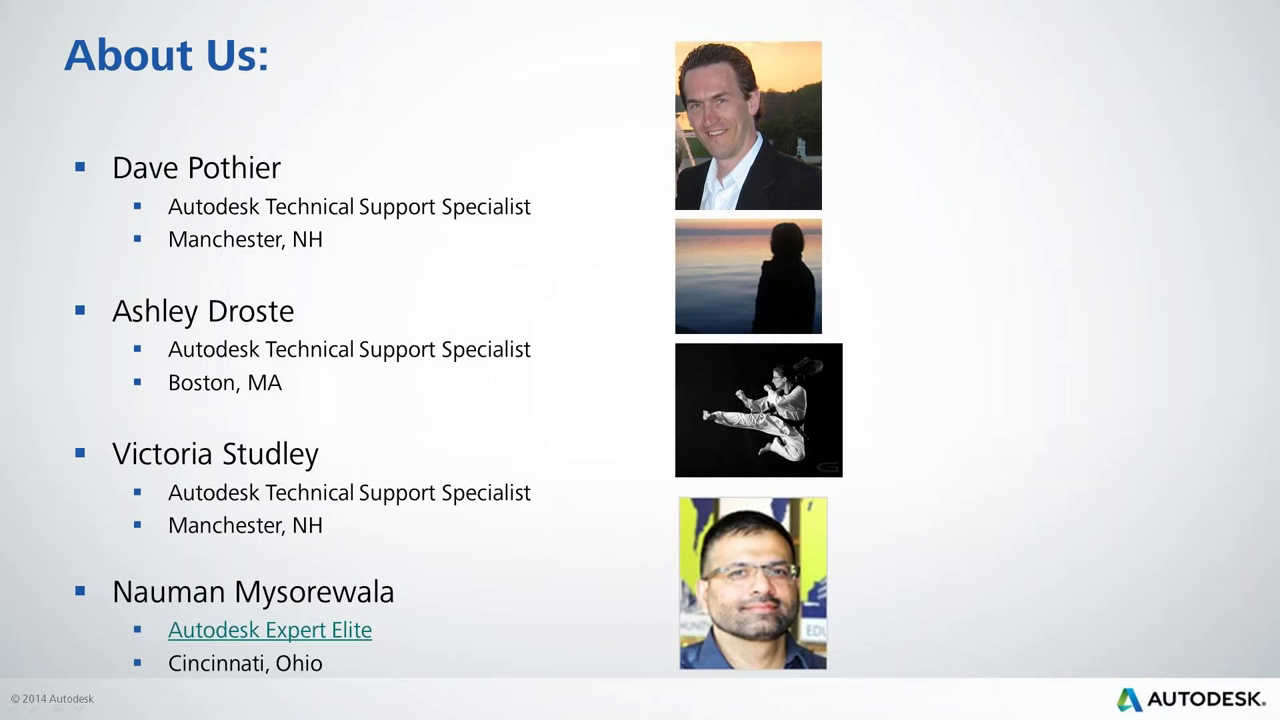
Move past the welcome slide to the agenda slide listing five AutoCAD Architecture topics.
{"action": "left_click", "coordinate": [1171, 559]}
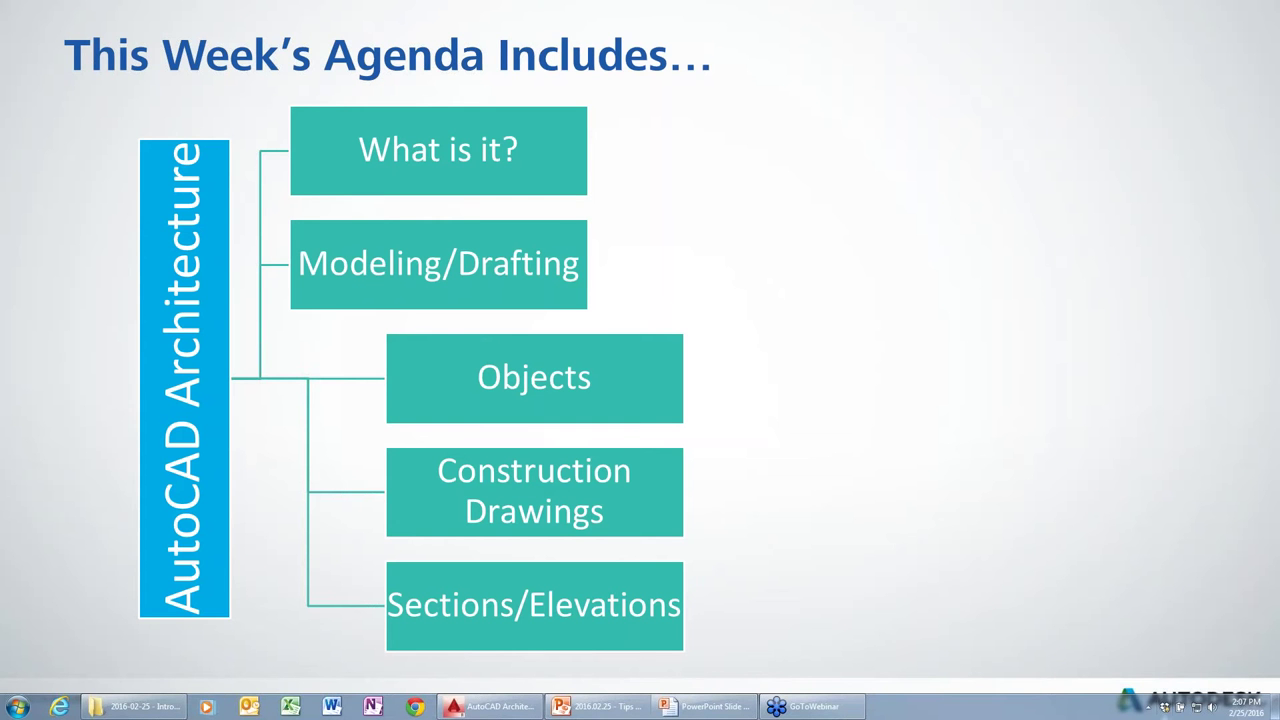
Switch from PowerPoint to AutoCAD Architecture 2016 showing the empty First Floor.dwg.
{"action": "left_click", "coordinate": [515, 708]}
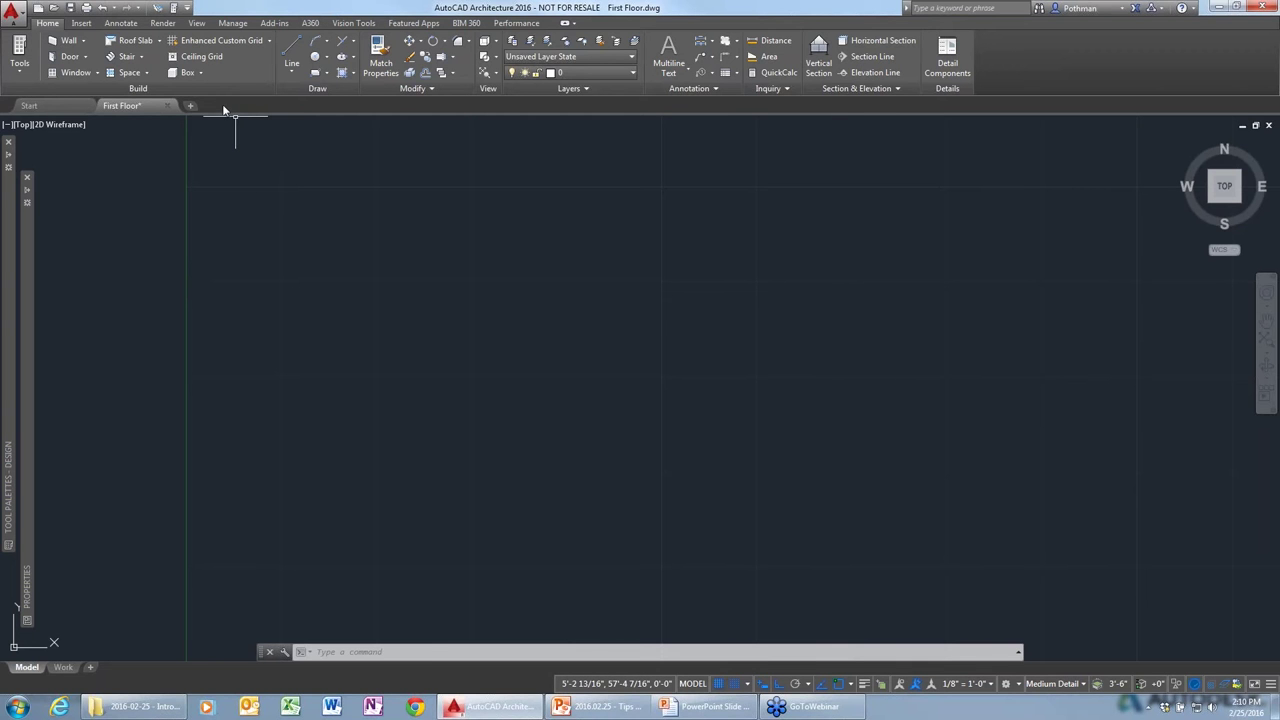
Place a short horizontal test wall in the plan, then window-select it to check and deselect.
{"action": "left_click", "coordinate": [64, 40]}
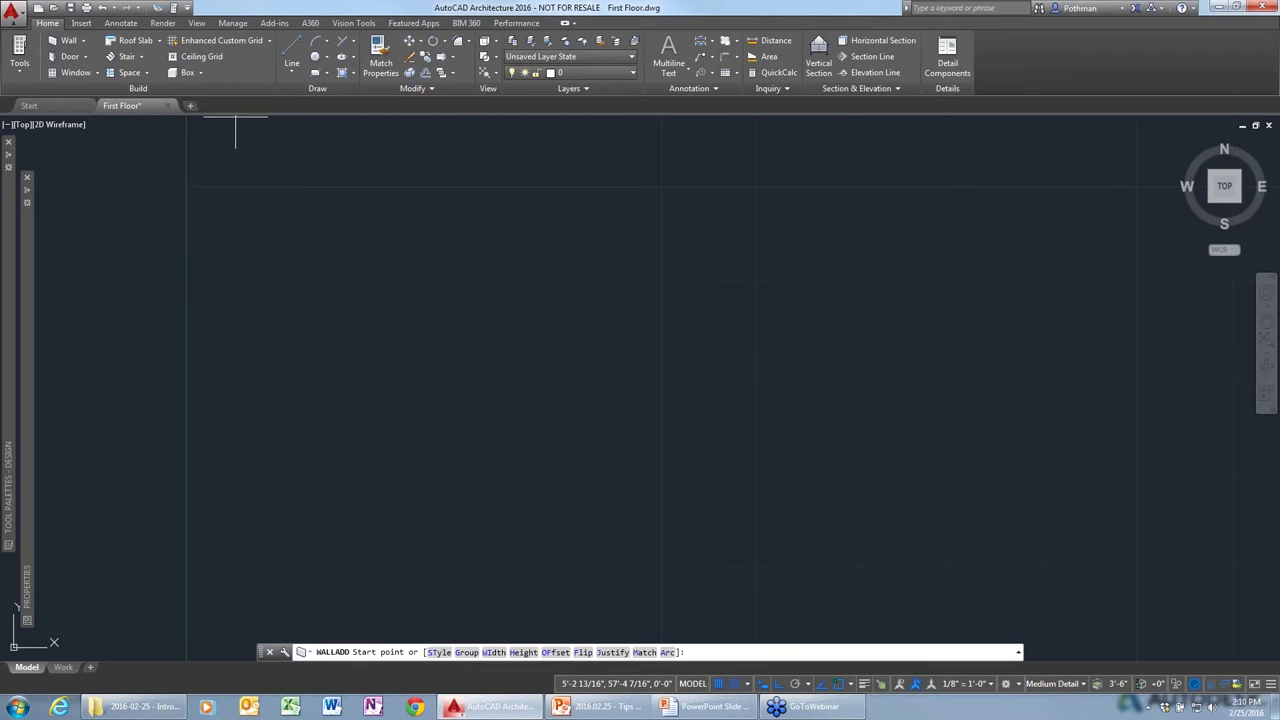
{"action": "left_click", "coordinate": [282, 331]}
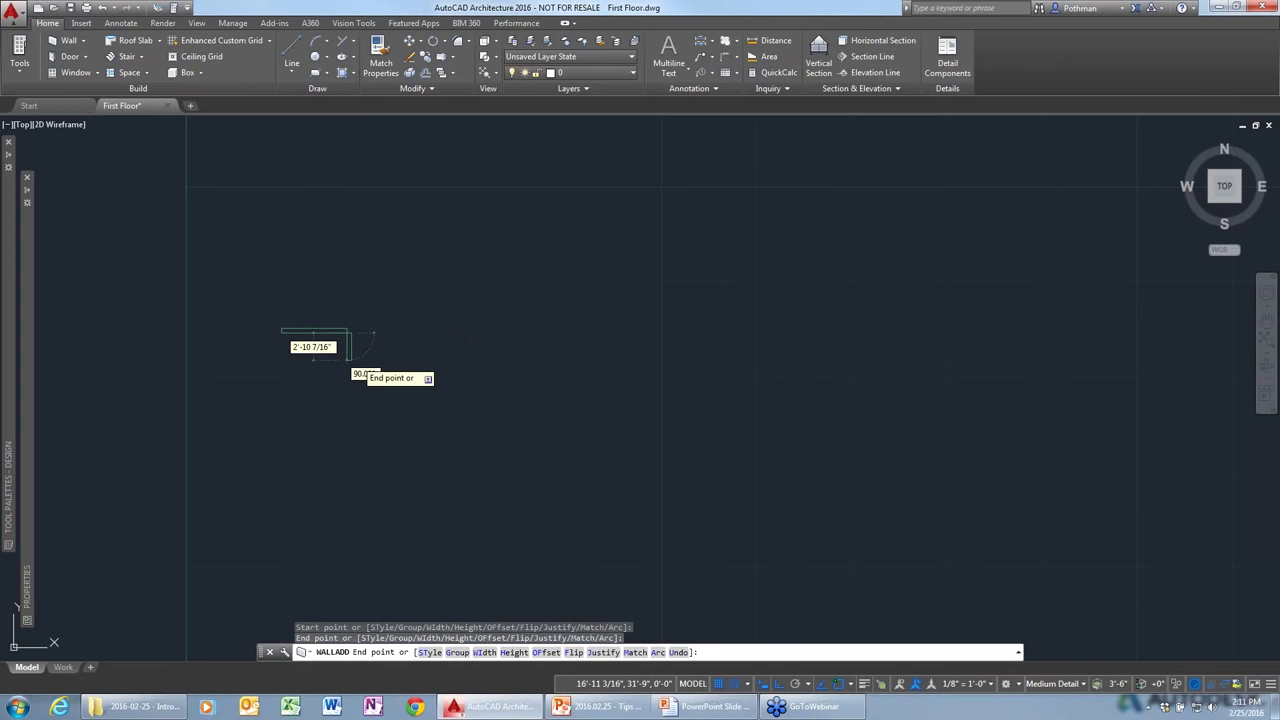
{"action": "key", "text": "Escape"}
{"action": "left_click_drag", "start_coordinate": [355, 364], "coordinate": [278, 298]}
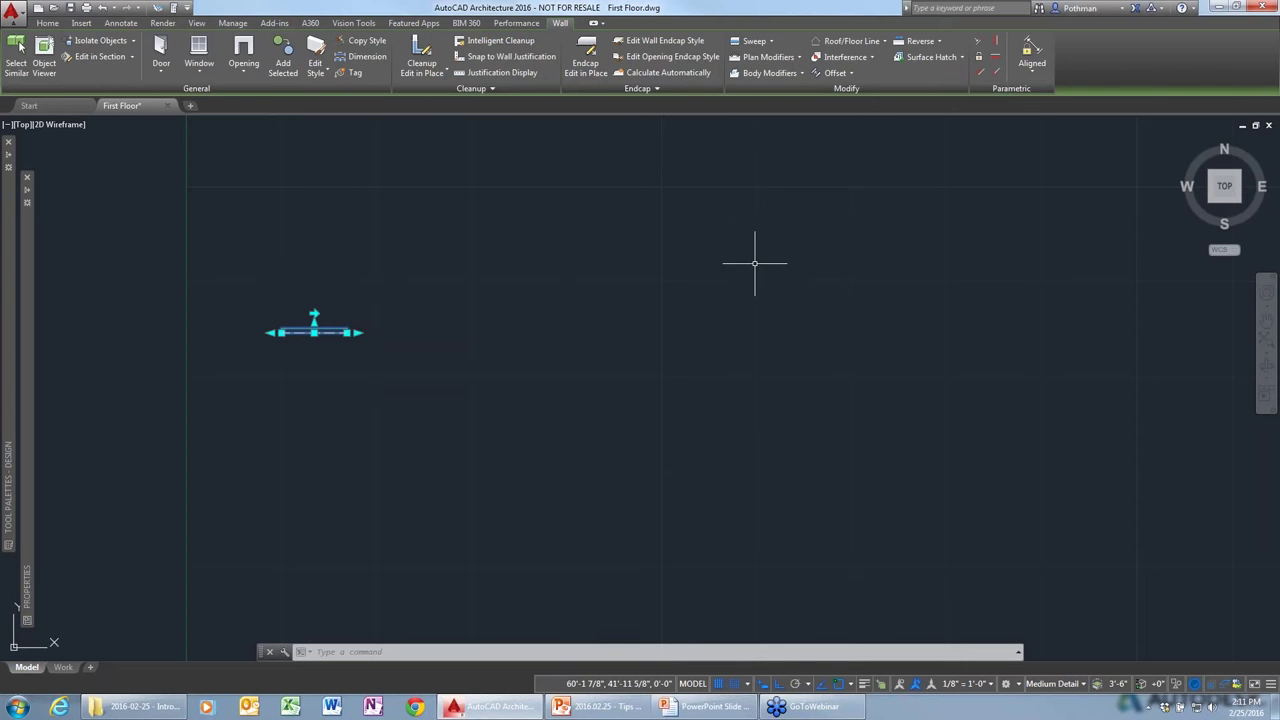
{"action": "key", "text": "Escape"}
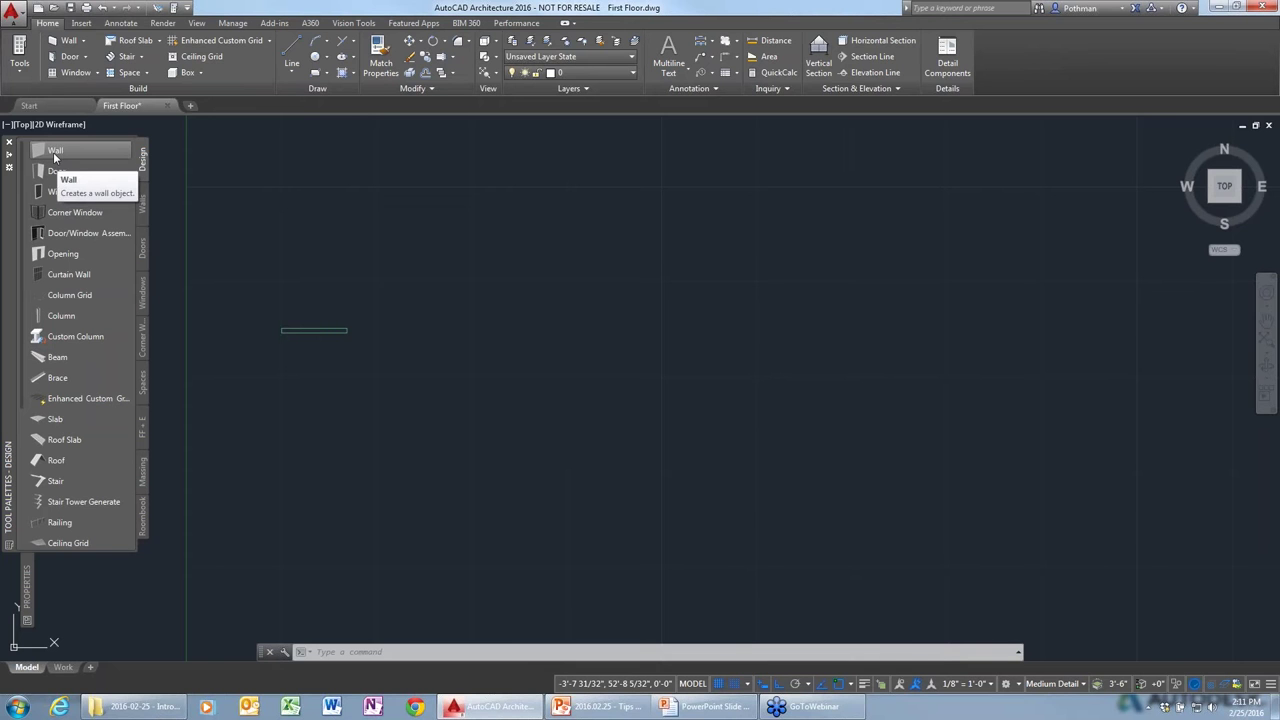
Draw Concrete-8 walls below the short wall, a horizontal run turning upward, then recentre the view.
{"action": "left_click", "coordinate": [143, 212]}
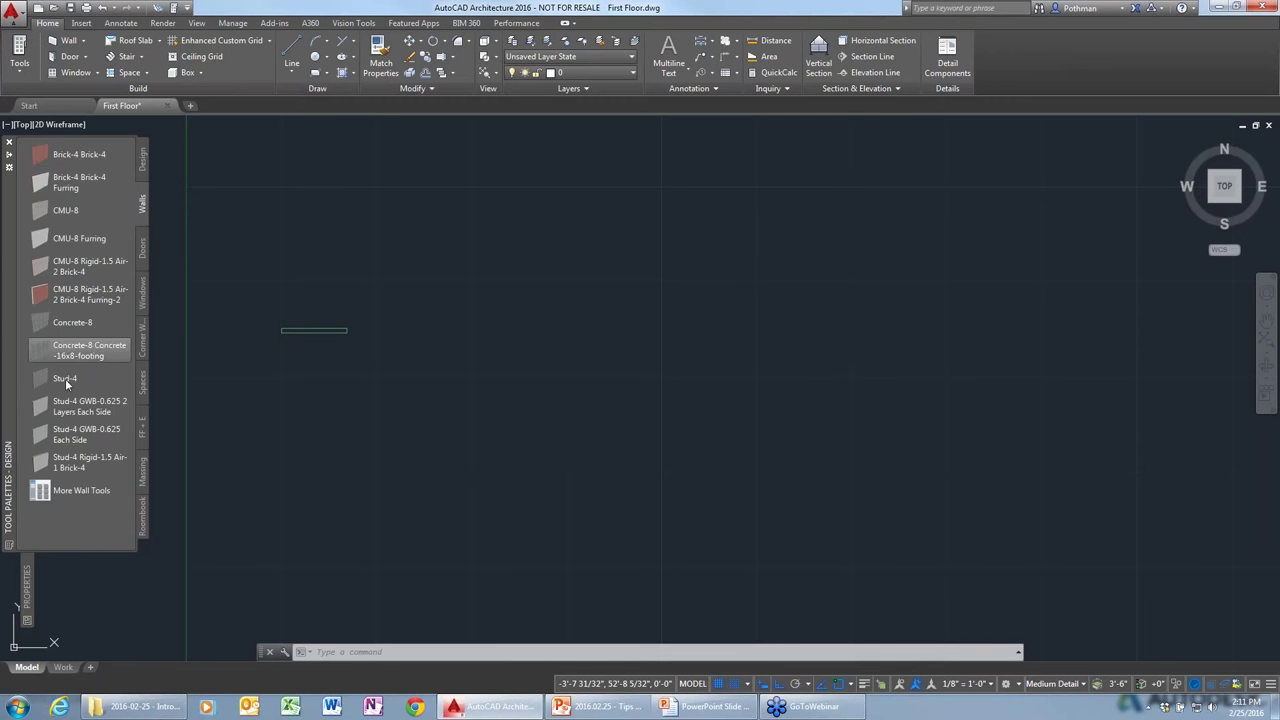
{"action": "left_click", "coordinate": [64, 326]}
{"action": "left_click", "coordinate": [316, 372]}
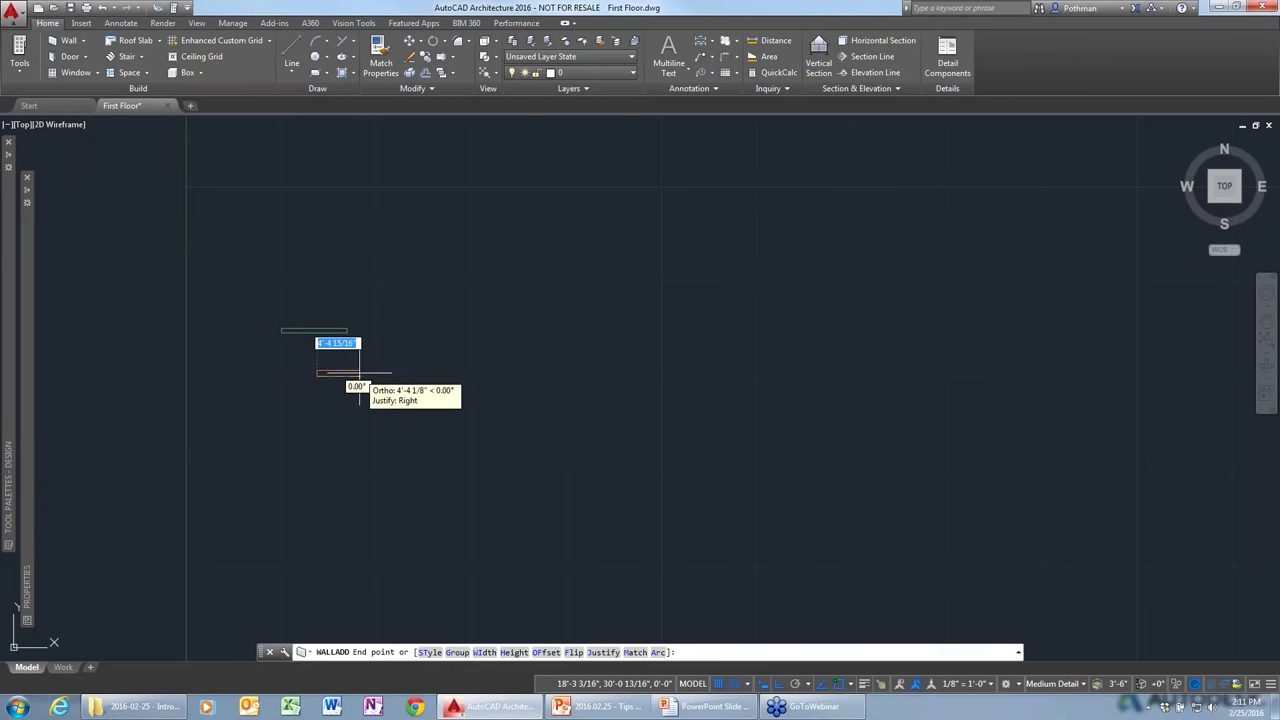
{"action": "left_click", "coordinate": [399, 371]}
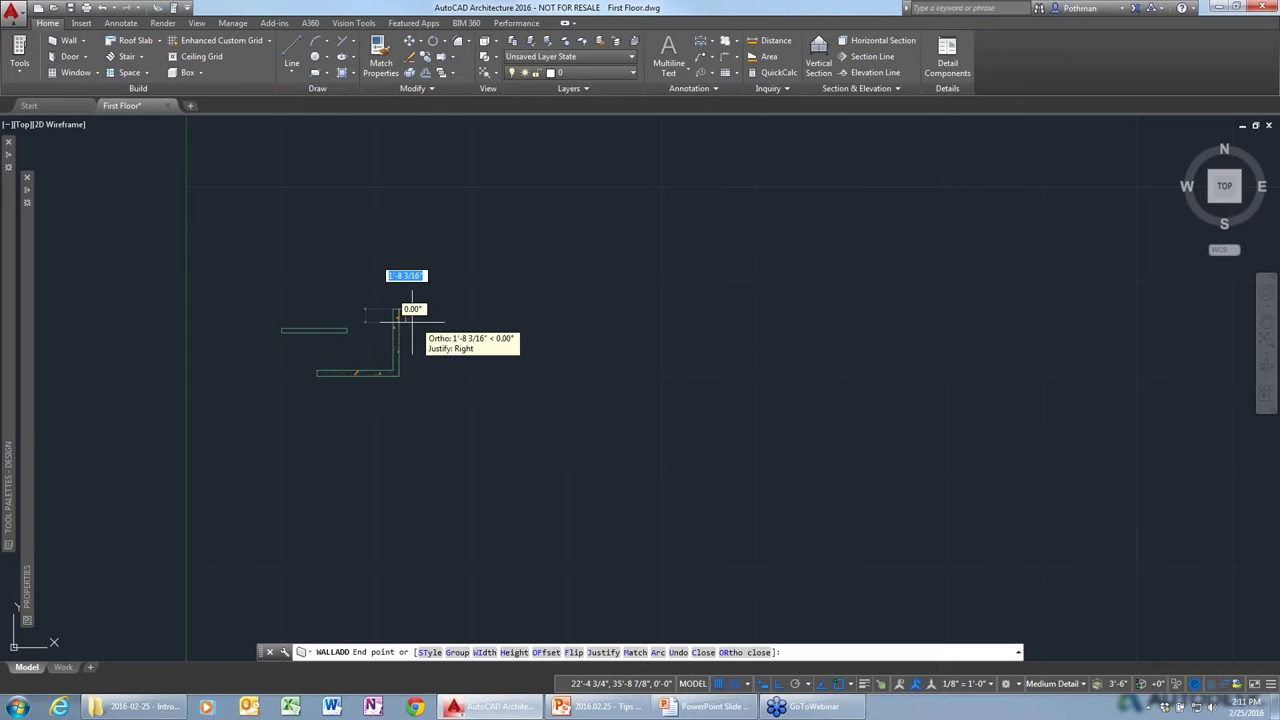
{"action": "scroll", "coordinate": [410, 320], "scroll_direction": "up", "scroll_amount": 4}
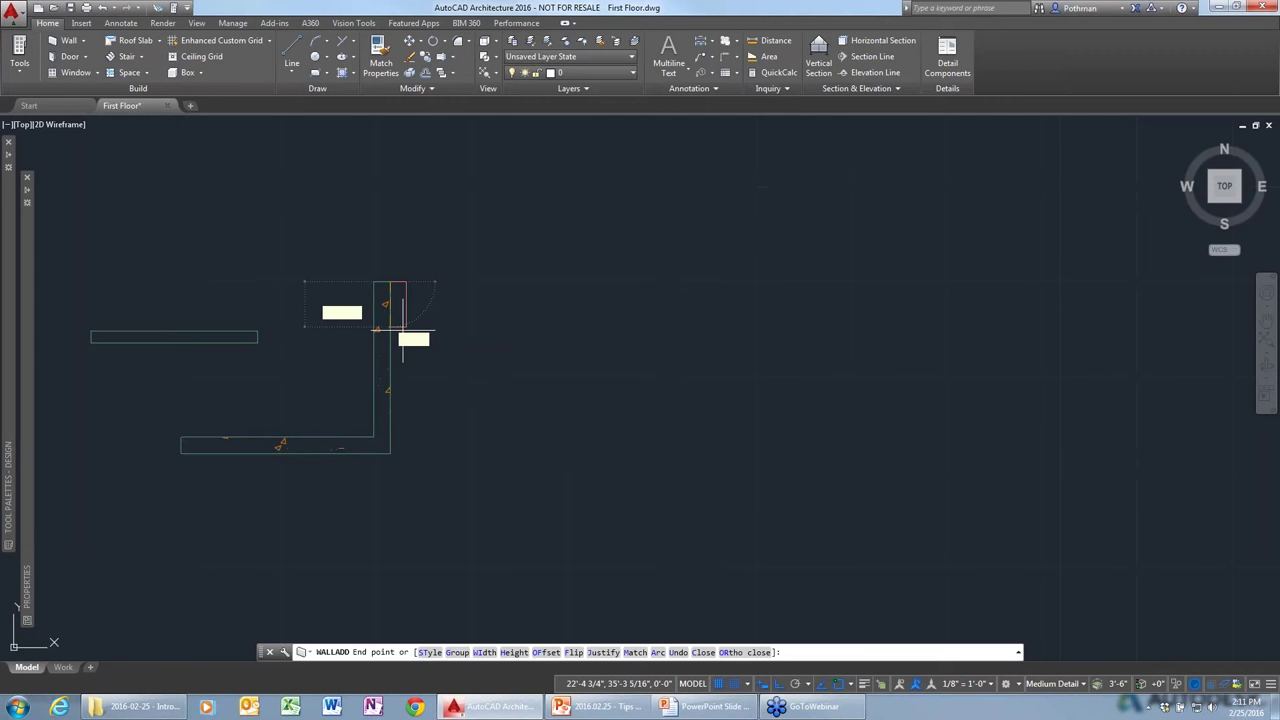
{"action": "key", "text": "Escape"}
{"action": "middle_click_drag", "start_coordinate": [402, 330], "coordinate": [542, 358]}
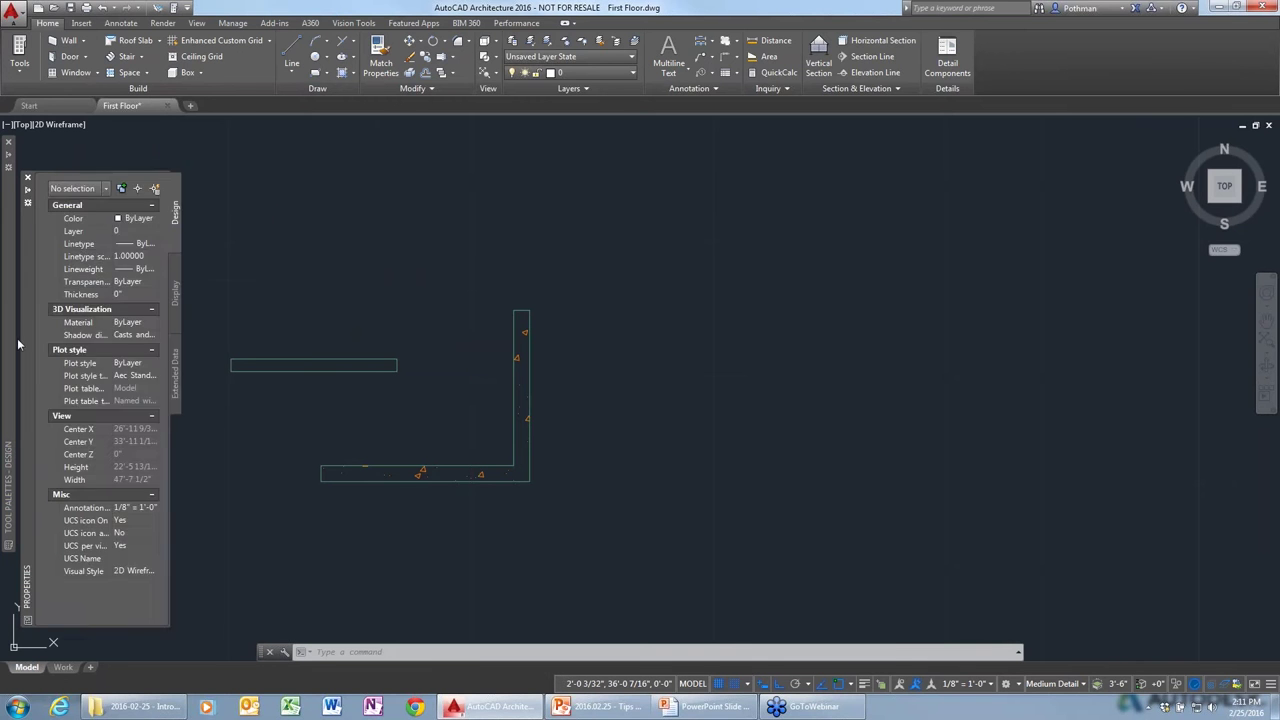
{"action": "mouse_move", "coordinate": [8, 490]}
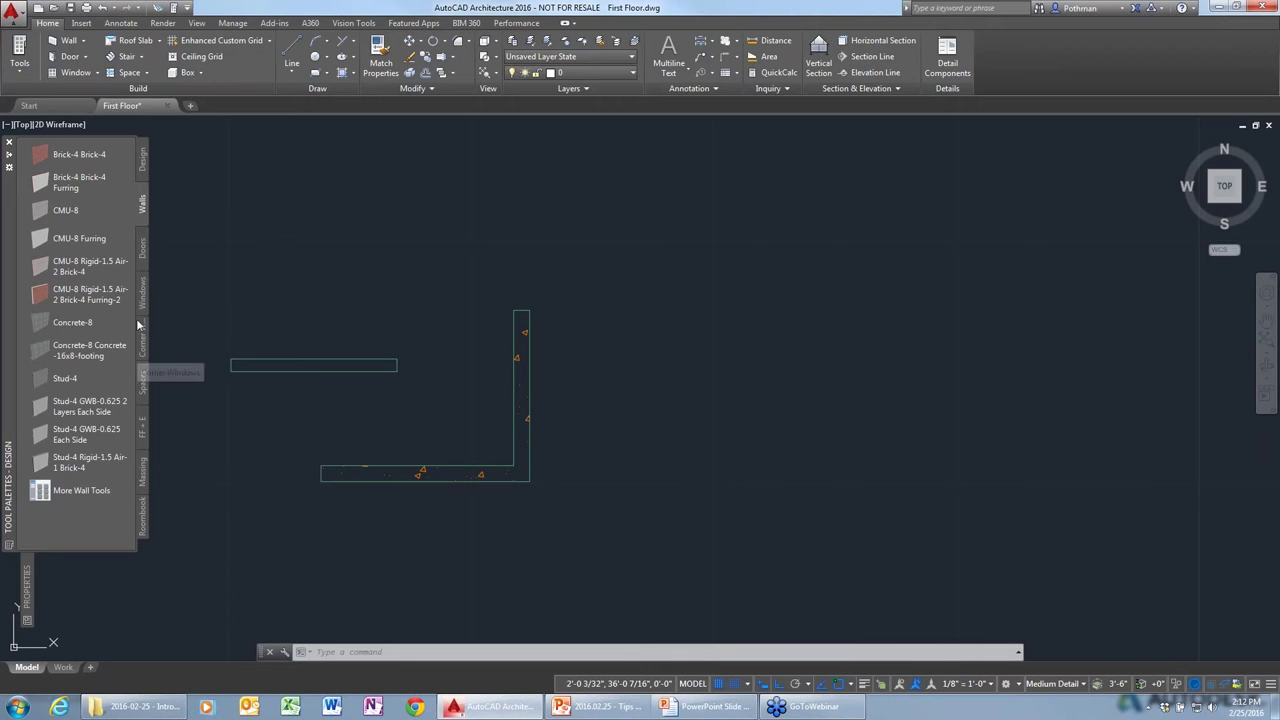
Browse the Spaces, FF+E and Massing palettes, then bring up the palette options menu.
{"action": "left_click", "coordinate": [144, 388]}
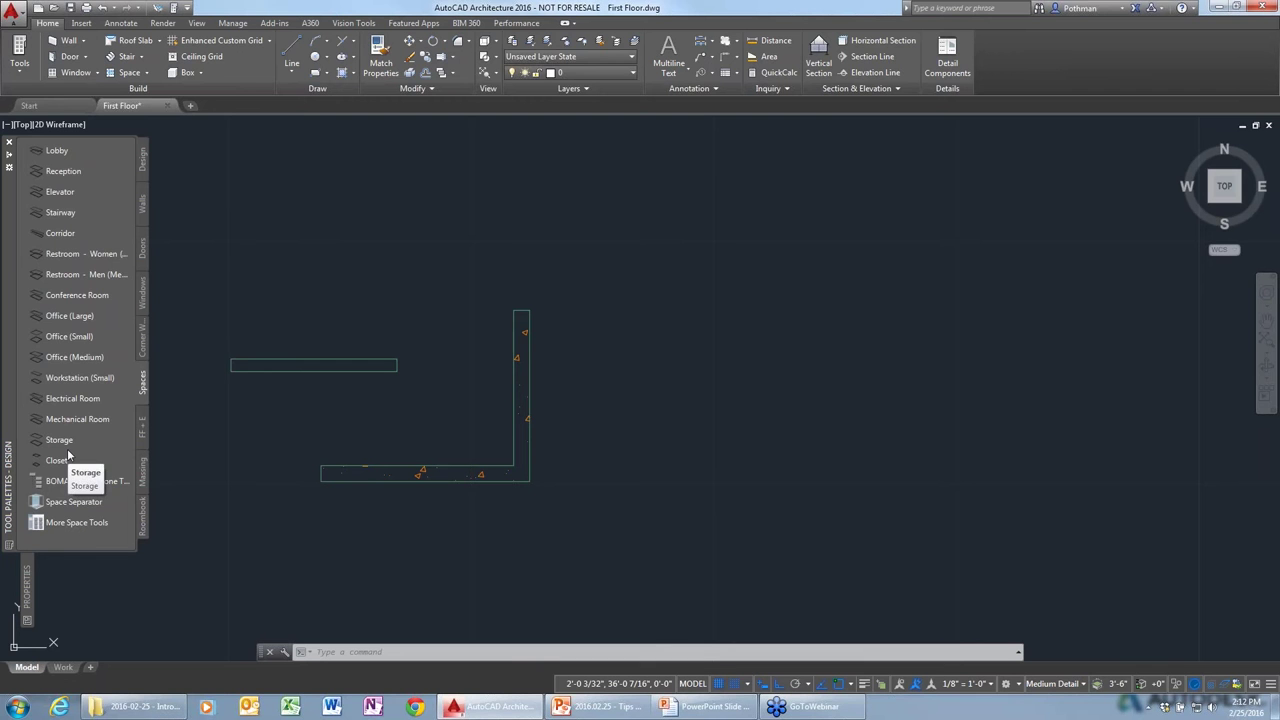
{"action": "left_click", "coordinate": [141, 436]}
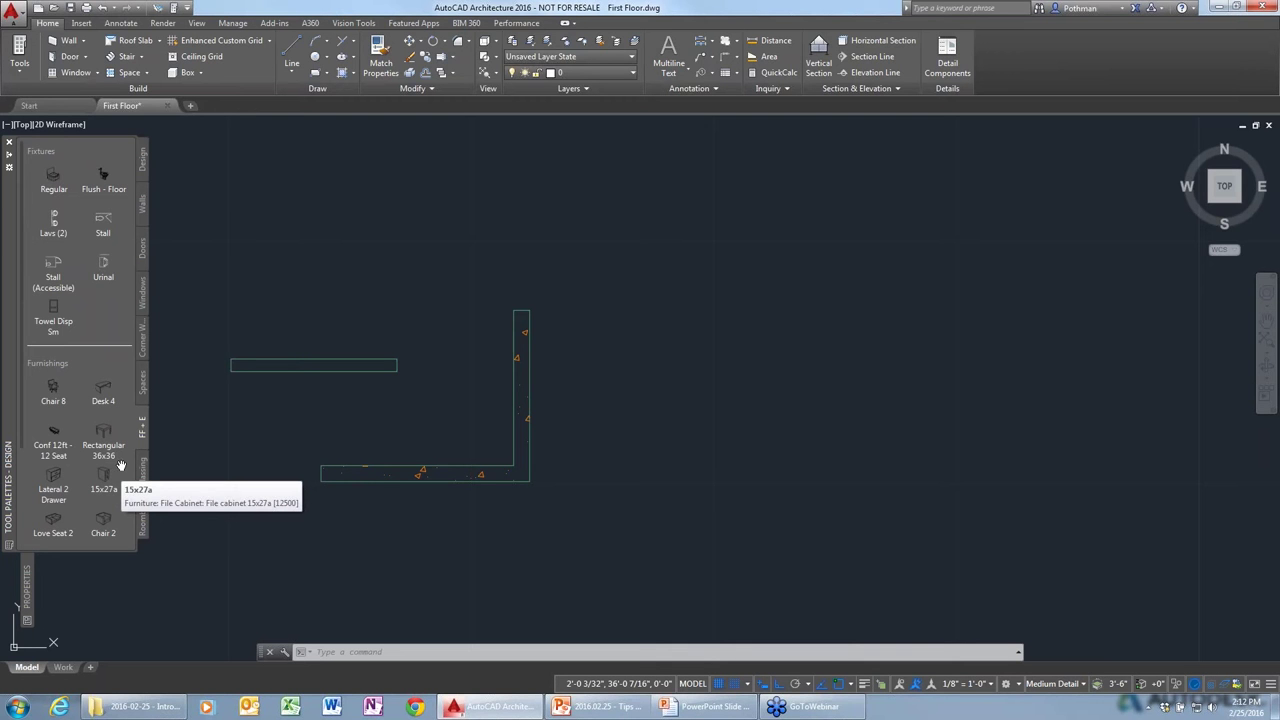
{"action": "left_click", "coordinate": [143, 476]}
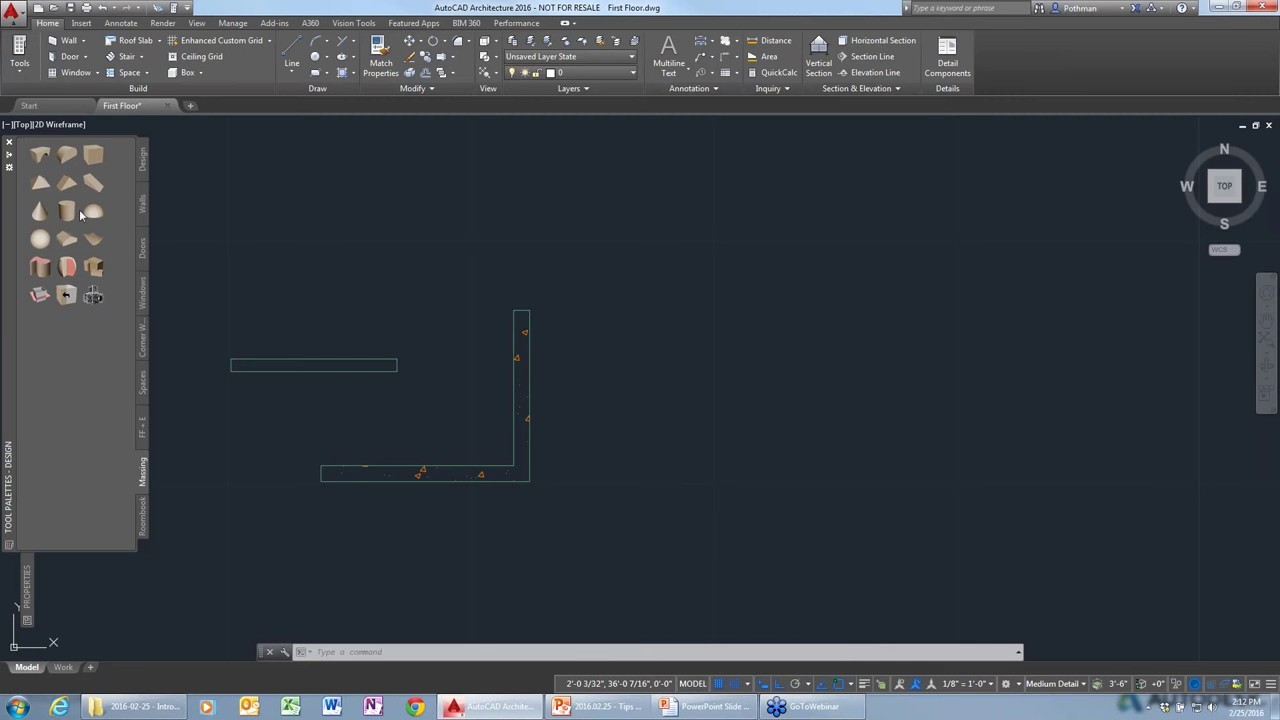
{"action": "right_click", "coordinate": [9, 337]}
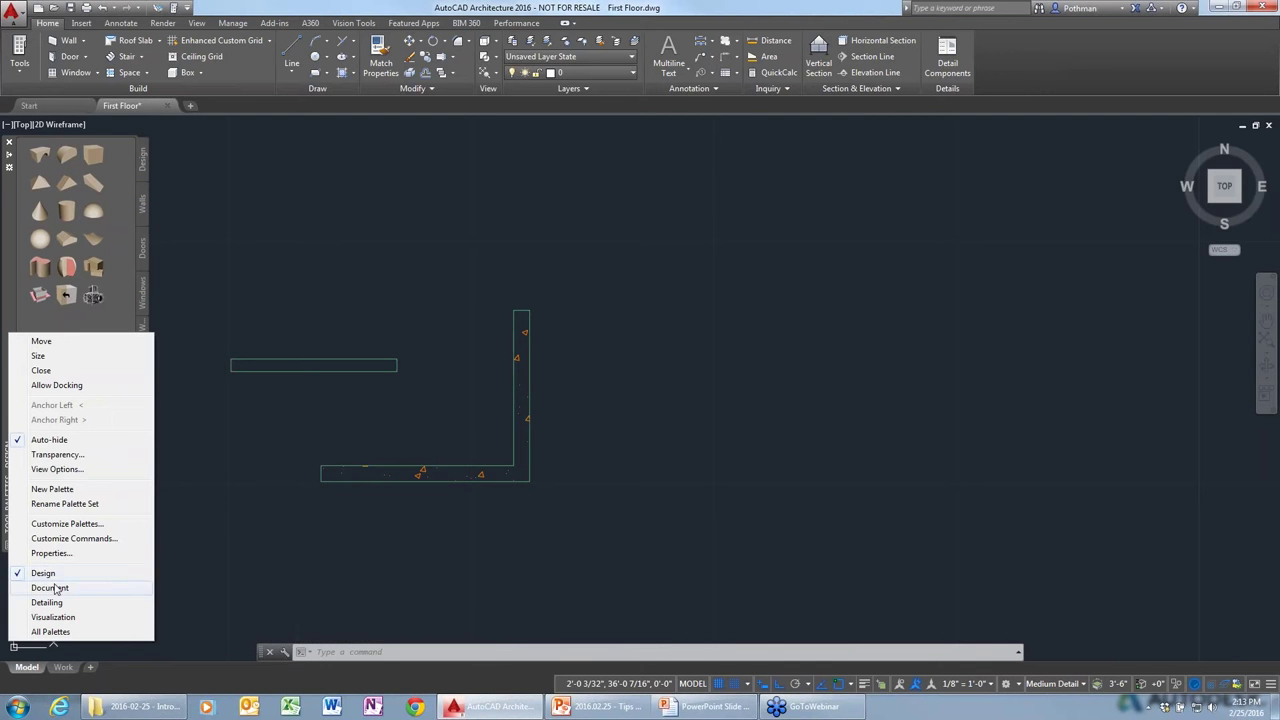
Switch to the Document palette set and browse its Annotation, Callouts, Tags, Scheduling and Themes tabs.
{"action": "left_click", "coordinate": [50, 588]}
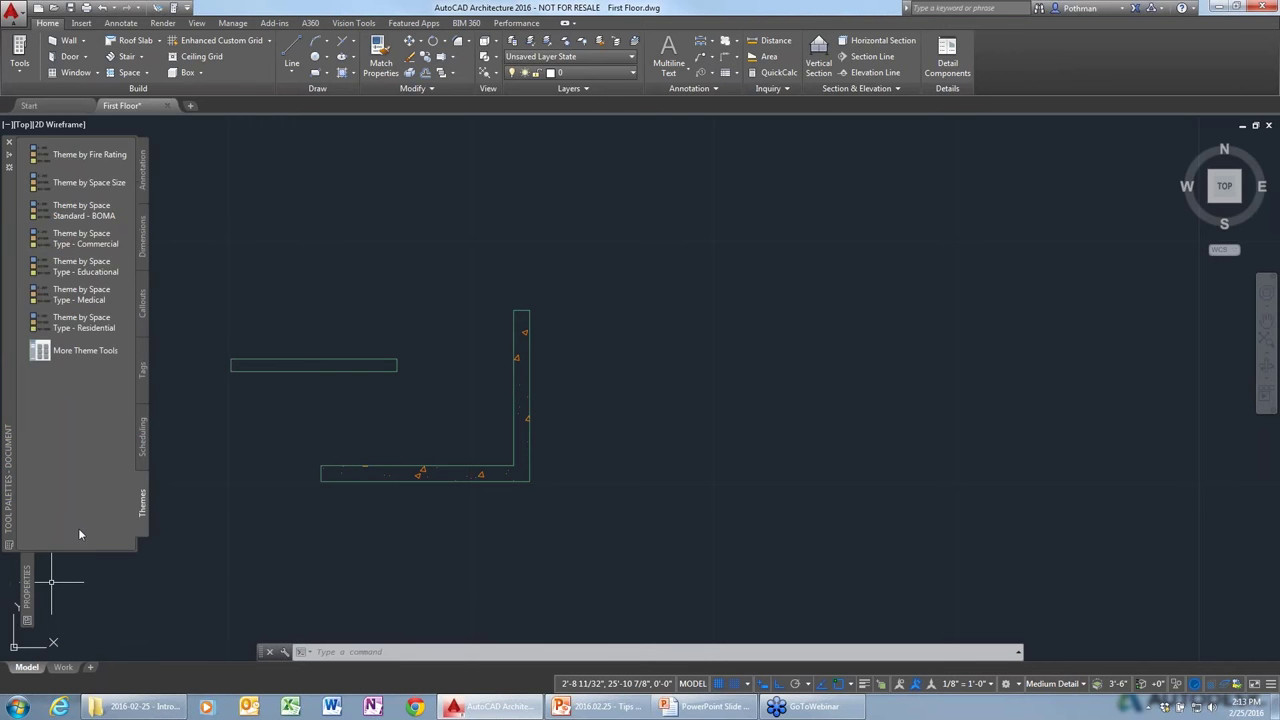
{"action": "left_click", "coordinate": [142, 173]}
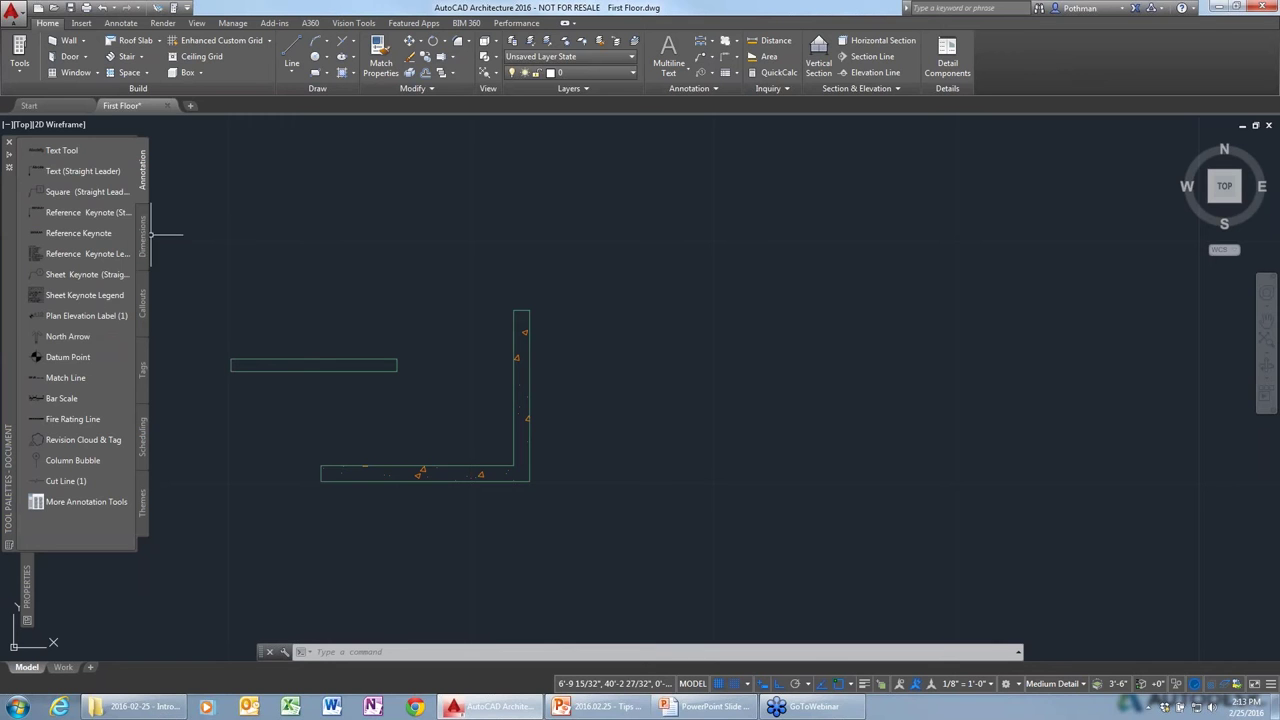
{"action": "left_click", "coordinate": [142, 303]}
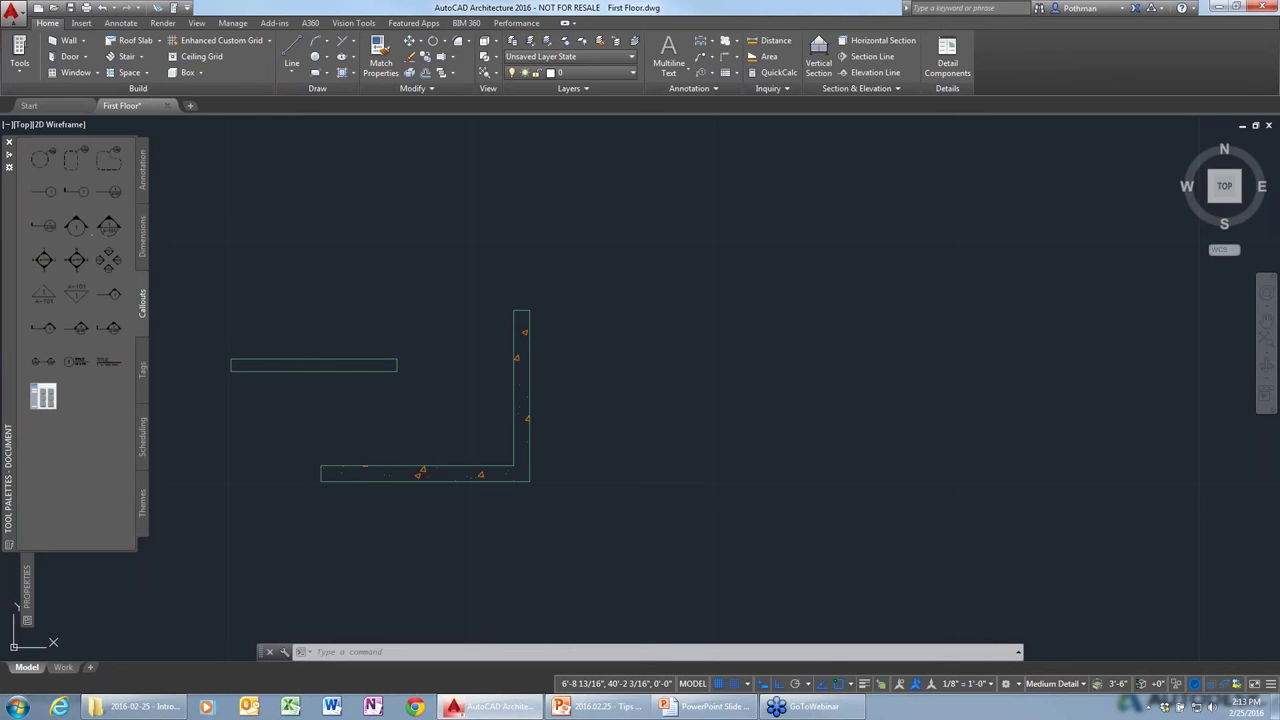
{"action": "left_click", "coordinate": [142, 368]}
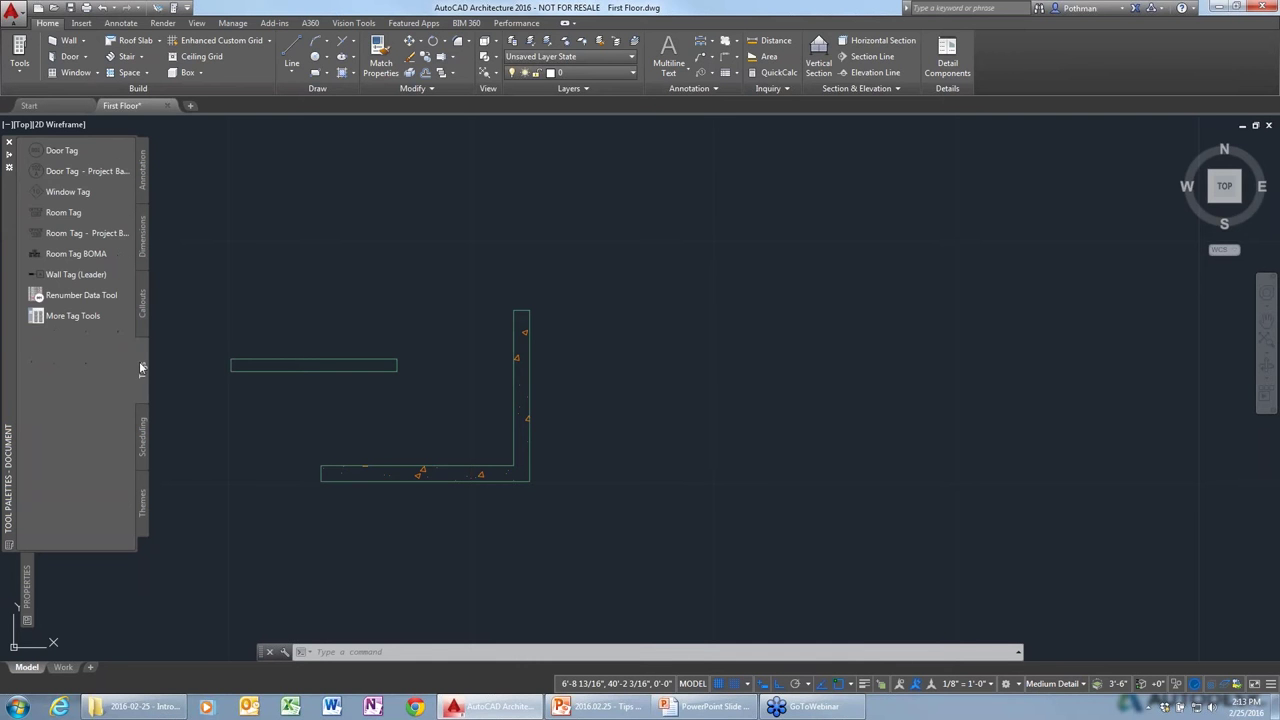
{"action": "left_click", "coordinate": [140, 428]}
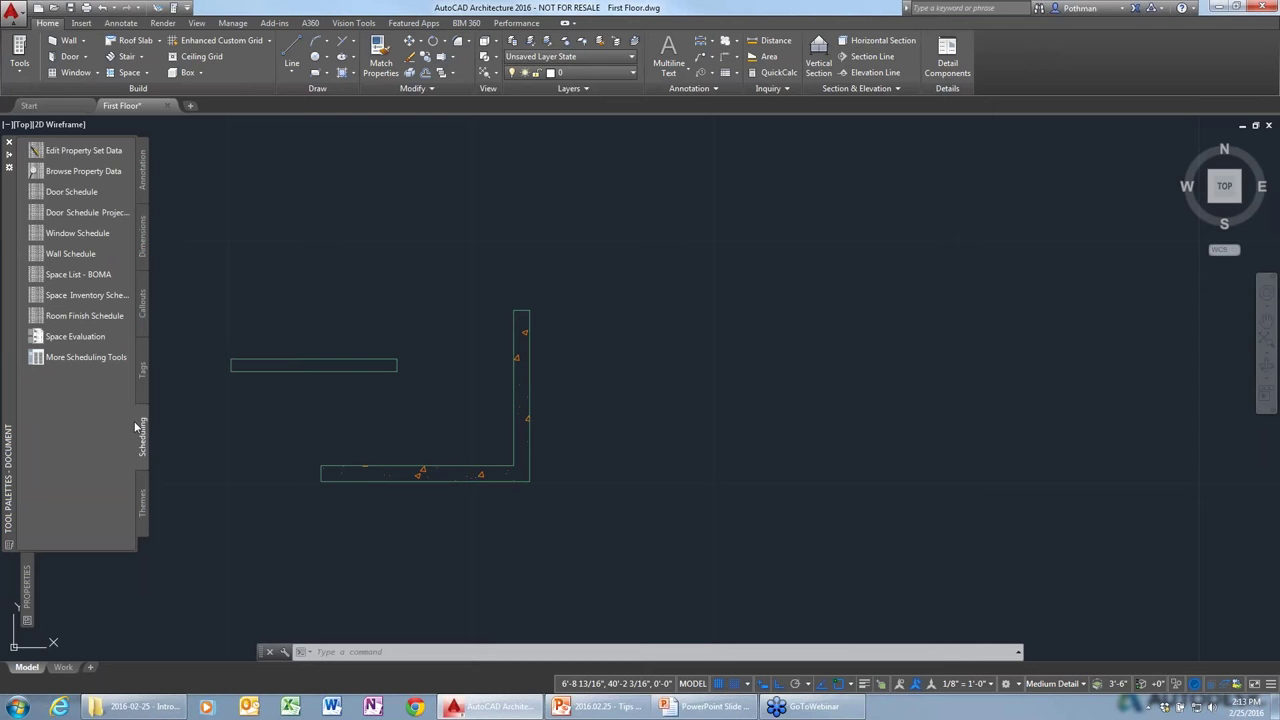
{"action": "left_click", "coordinate": [140, 494]}
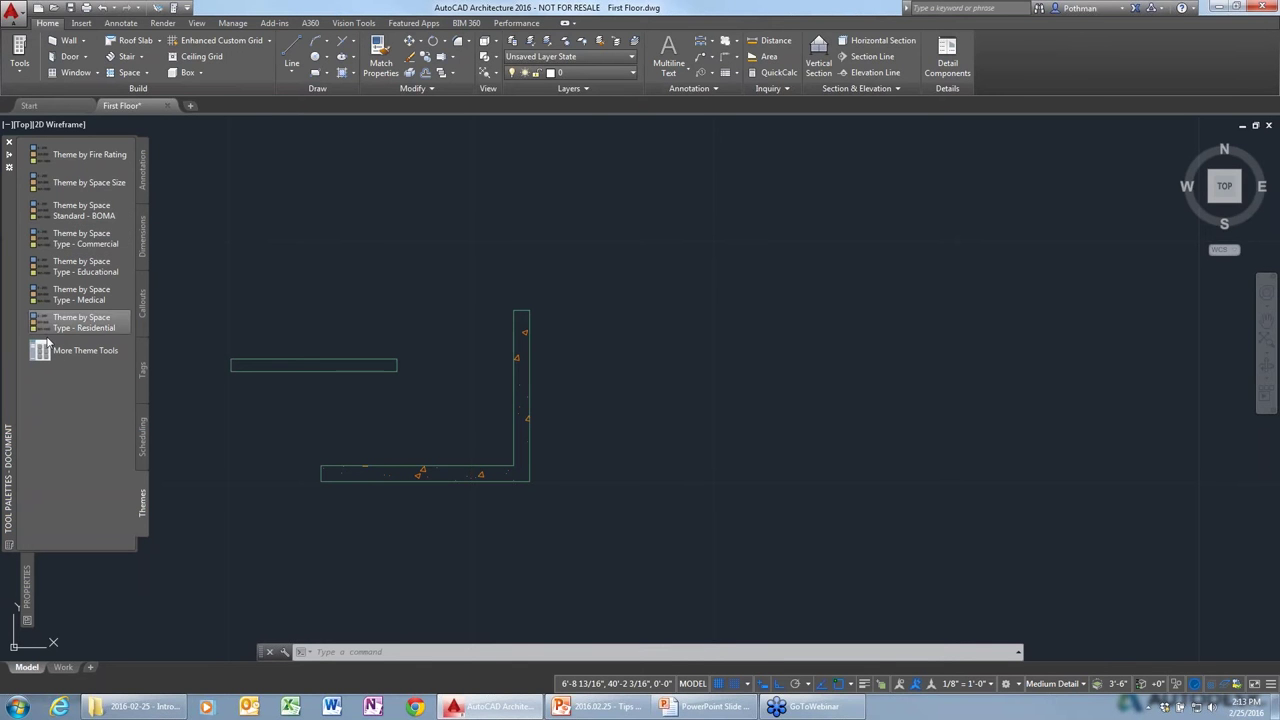
{"action": "right_click", "coordinate": [9, 397]}
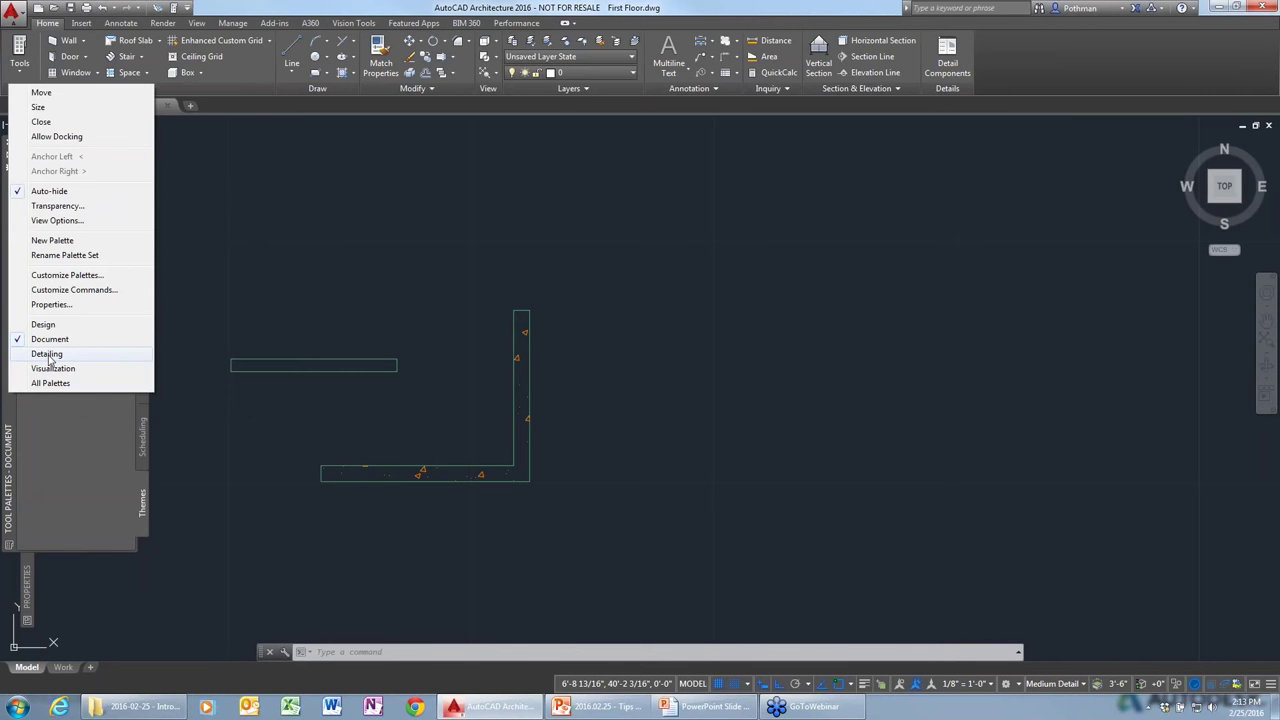
Try placing a hatched 04 - Masonry detail component from the Detailing palette set.
{"action": "left_click", "coordinate": [46, 354]}
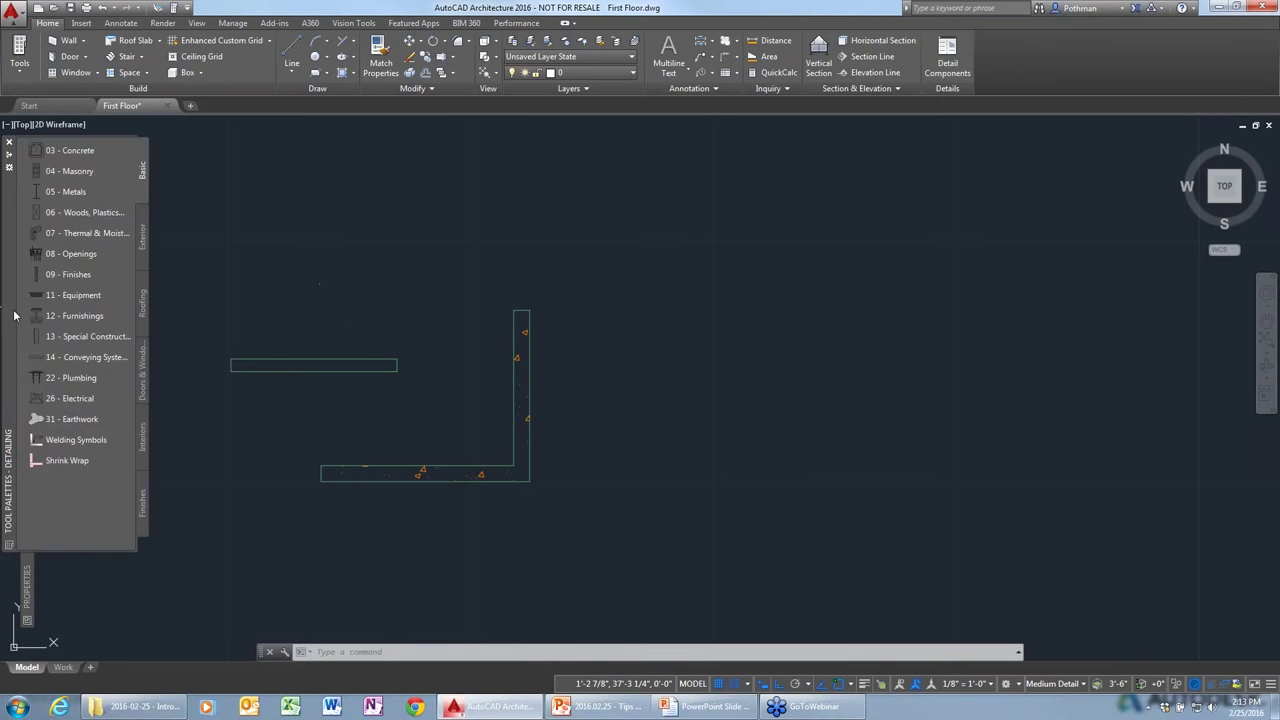
{"action": "left_click", "coordinate": [80, 174]}
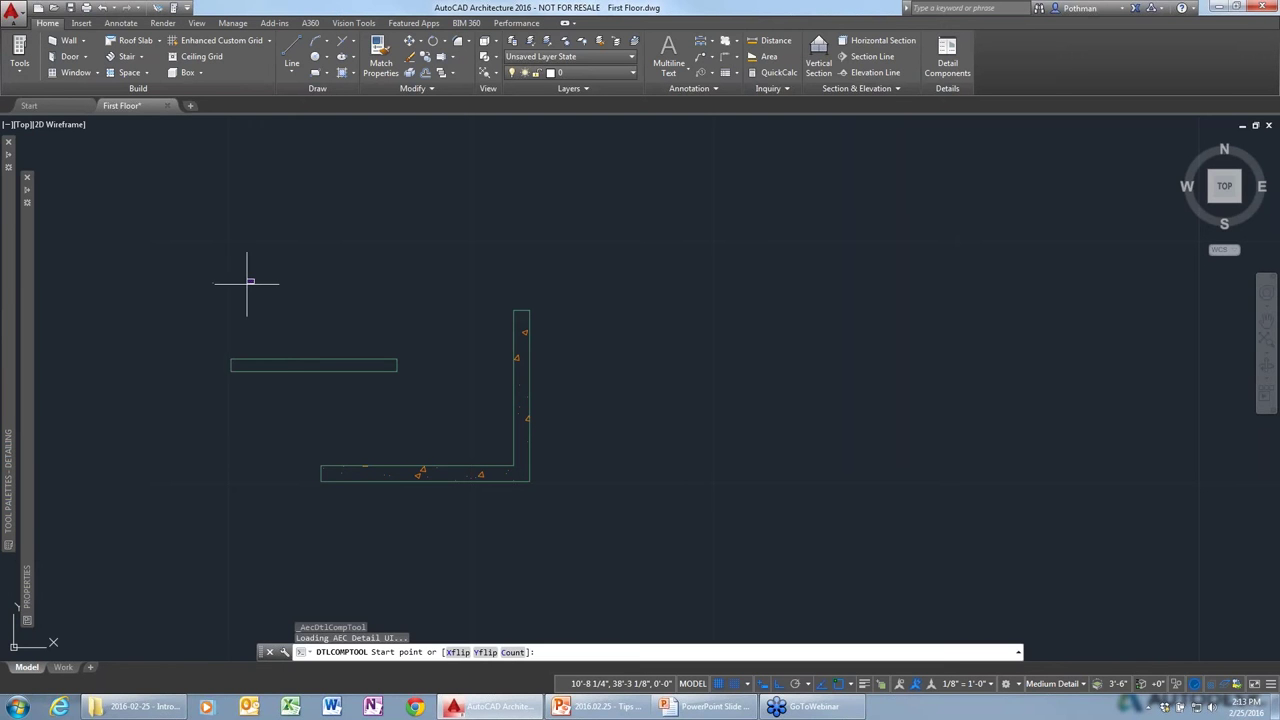
{"action": "scroll", "coordinate": [172, 406], "scroll_direction": "up", "scroll_amount": 5}
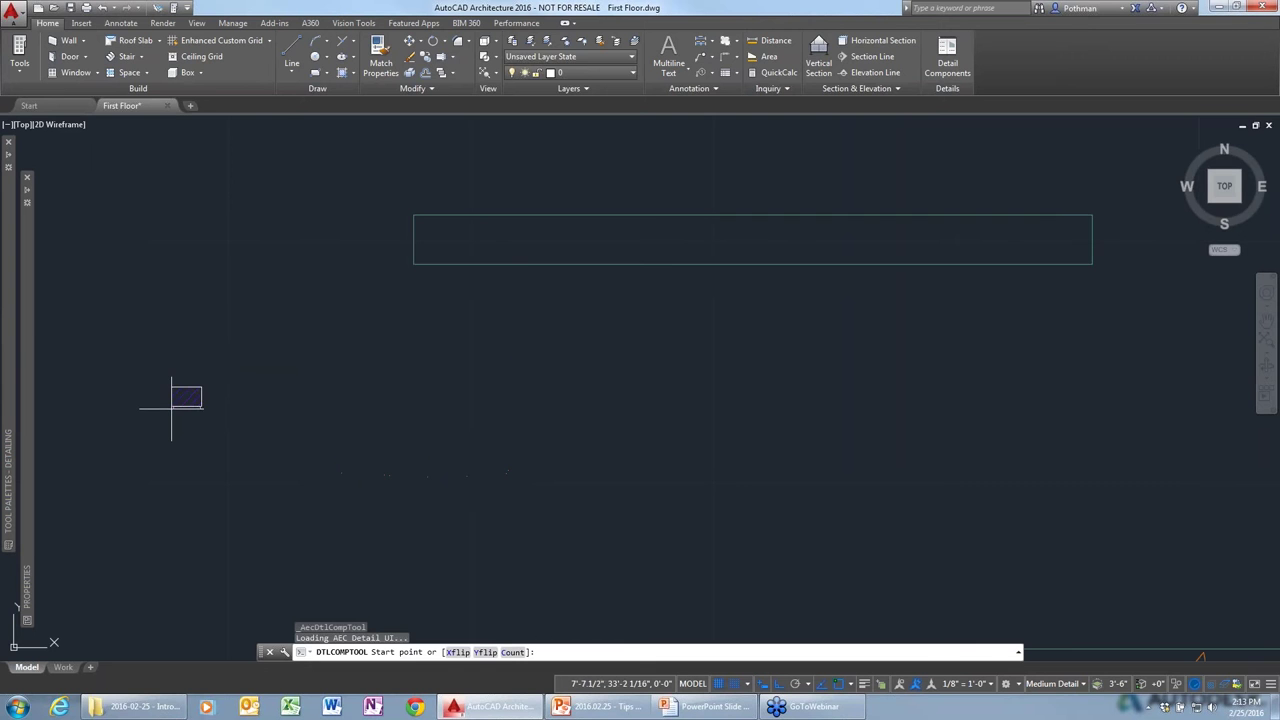
{"action": "left_click", "coordinate": [173, 414]}
{"action": "left_click", "coordinate": [173, 175]}
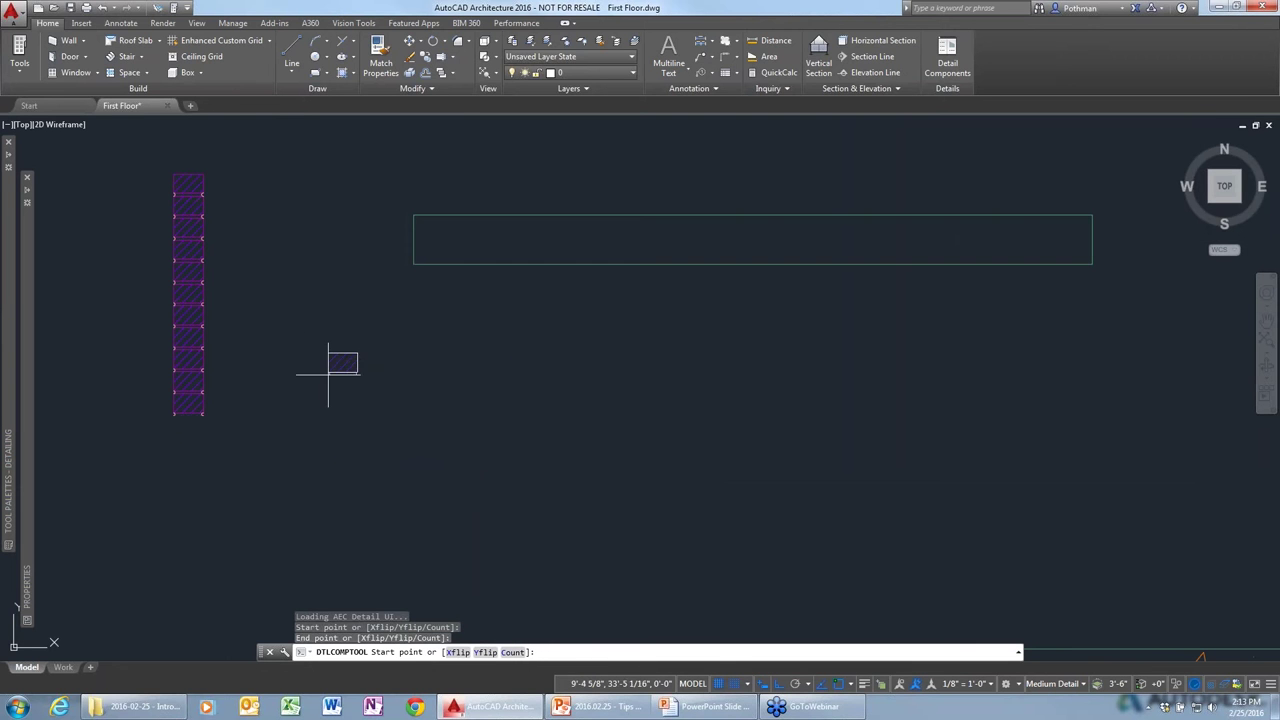
{"action": "key", "text": "Escape"}
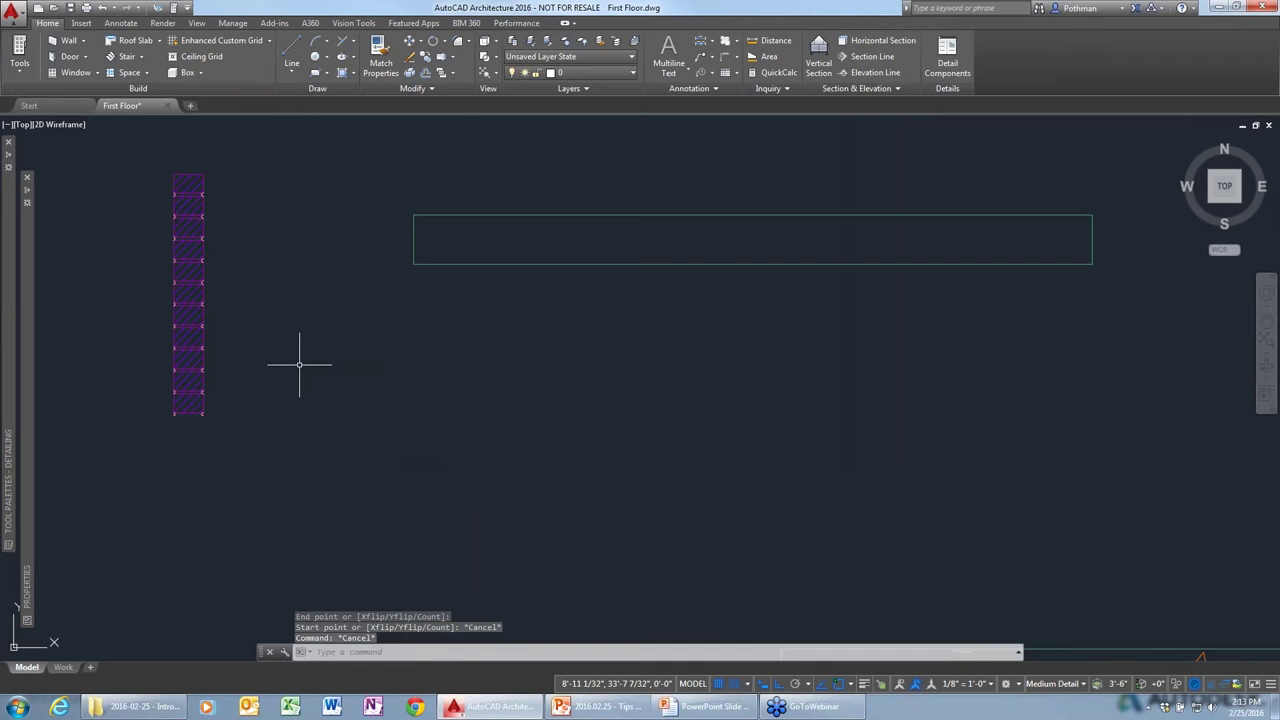
Window-select and erase the test walls and the detail component.
{"action": "scroll", "coordinate": [299, 364], "scroll_direction": "down", "scroll_amount": 6}
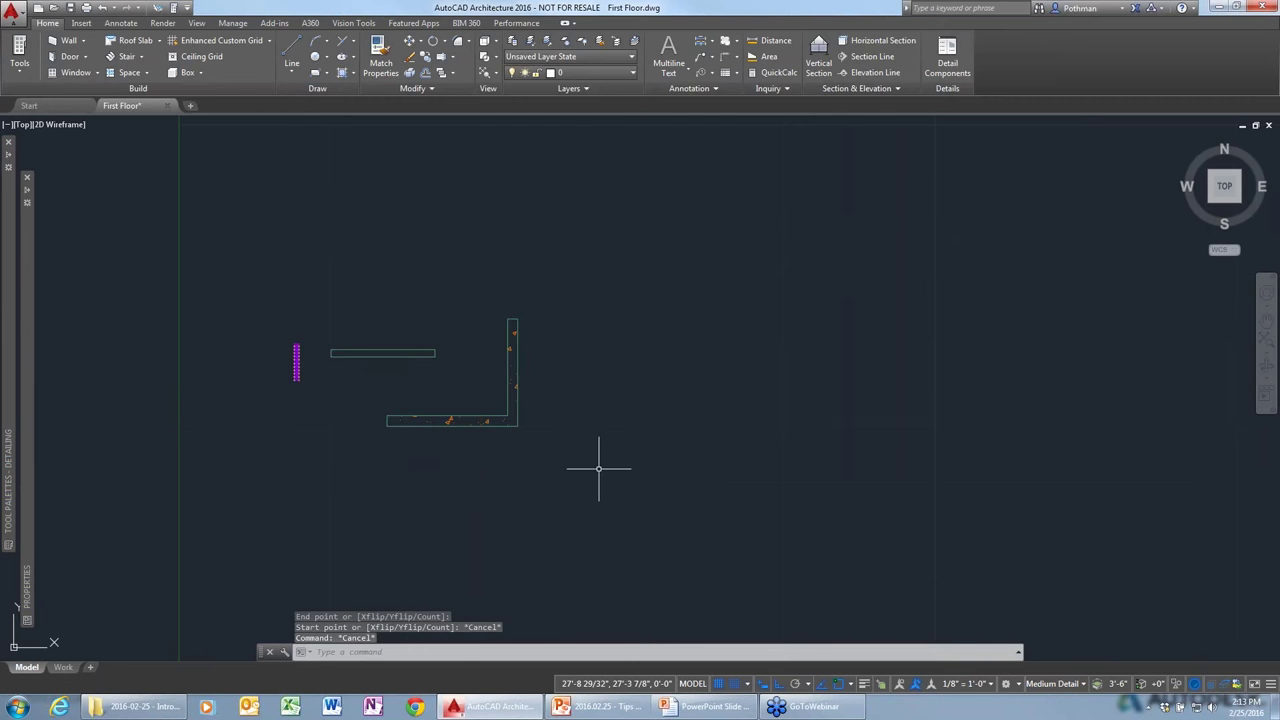
{"action": "left_click", "coordinate": [598, 467]}
{"action": "left_click", "coordinate": [251, 217]}
{"action": "key", "text": "Delete"}
Switch the tool palettes back to the Design set and open the Style Manager.
{"action": "right_click", "coordinate": [9, 273]}
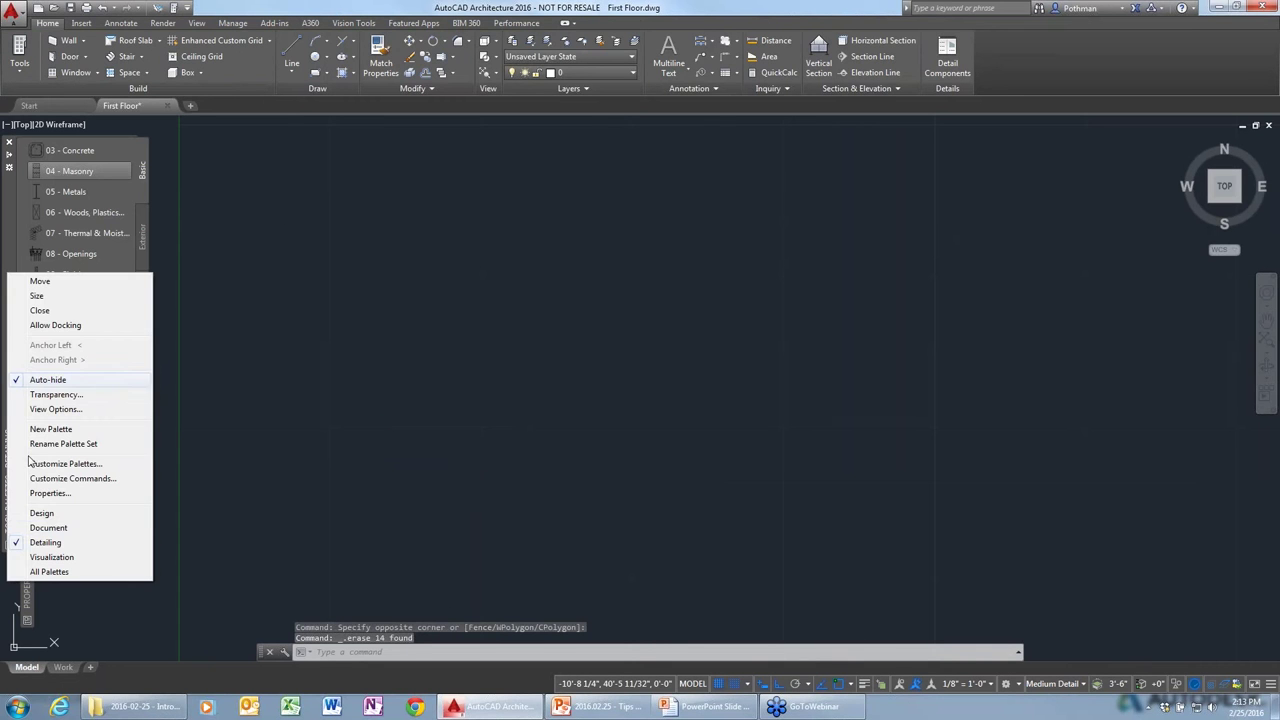
{"action": "left_click", "coordinate": [42, 513]}
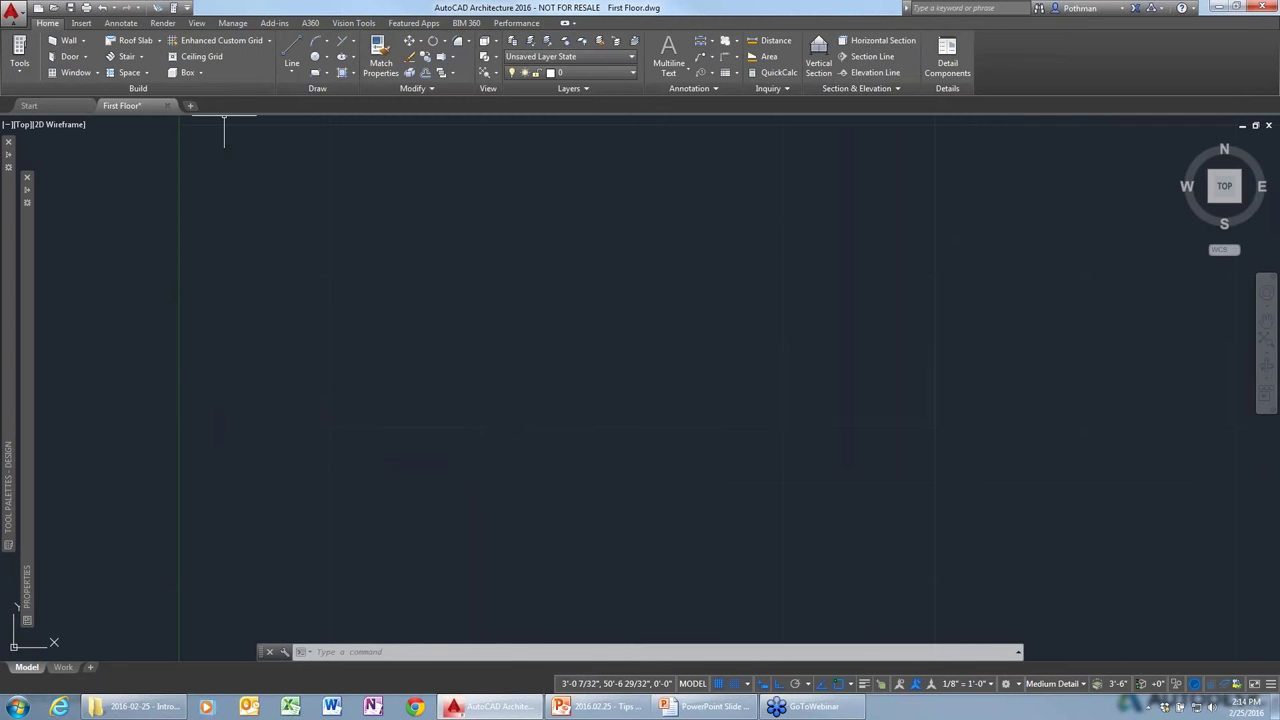
{"action": "left_click", "coordinate": [232, 22]}
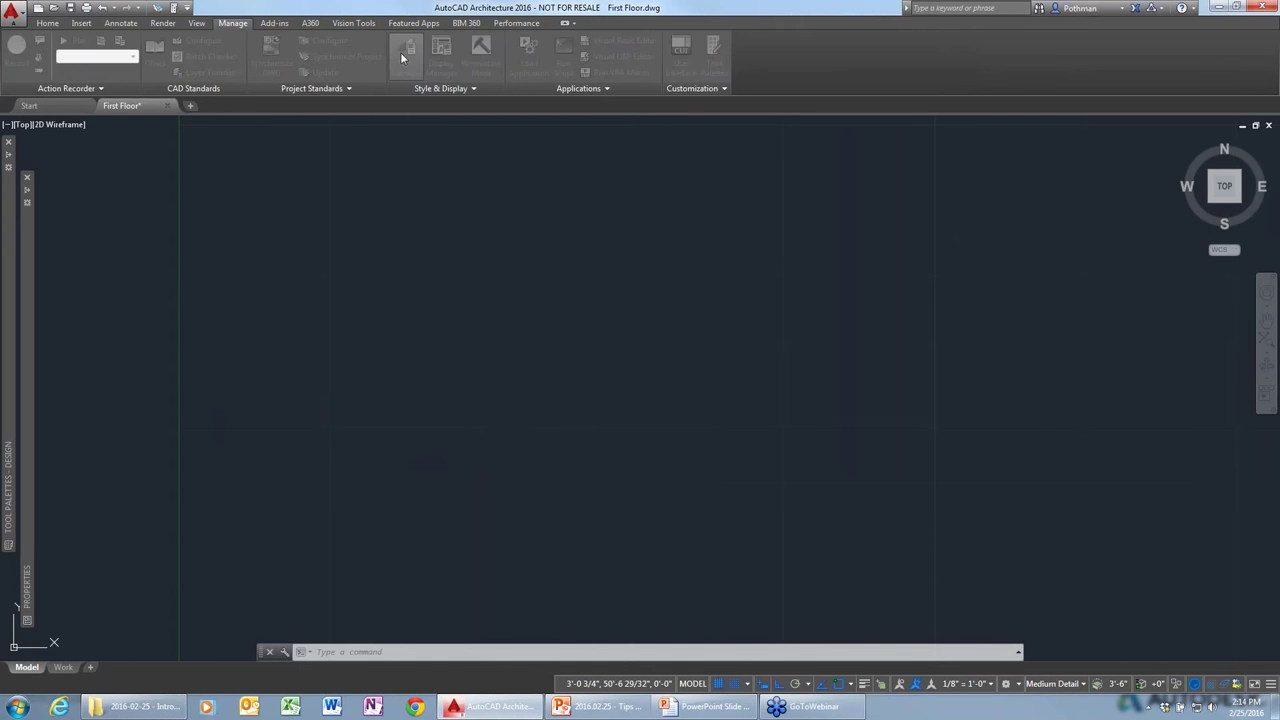
{"action": "left_click", "coordinate": [403, 52]}
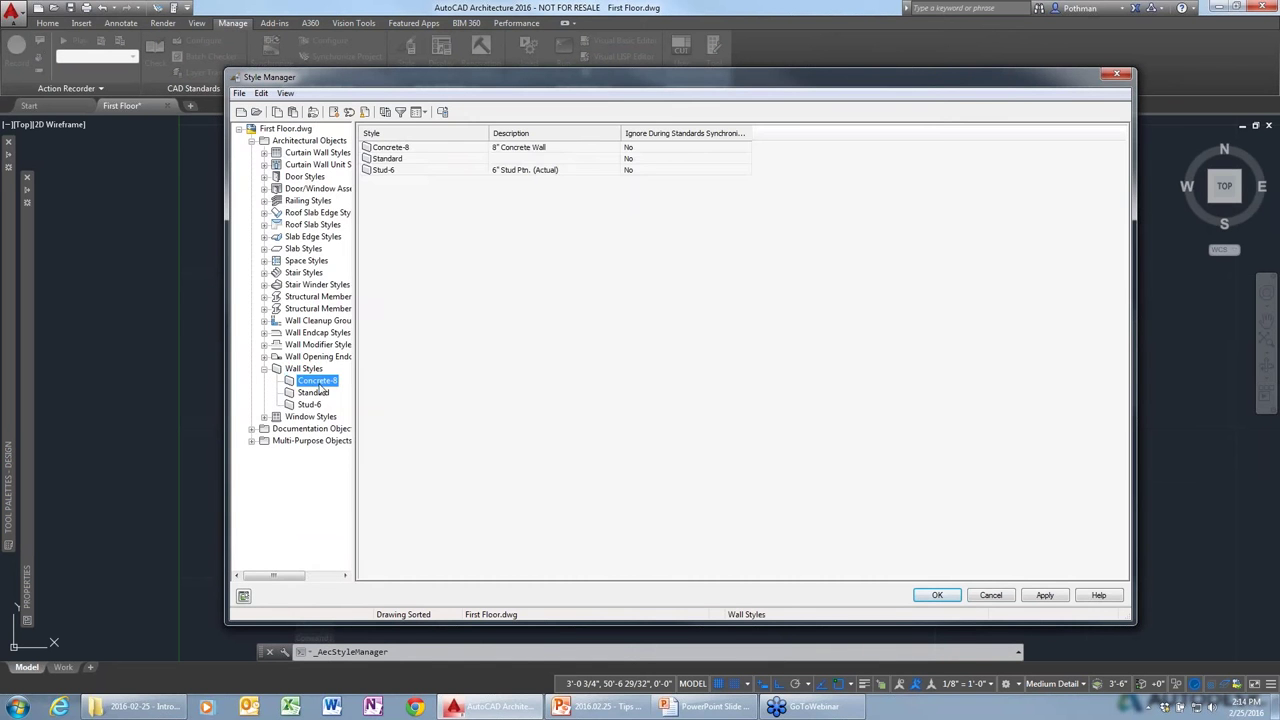
Review Concrete-8's Materials, Endcaps and General settings, check the Door Styles list, then close Style Manager.
{"action": "double_click", "coordinate": [318, 384]}
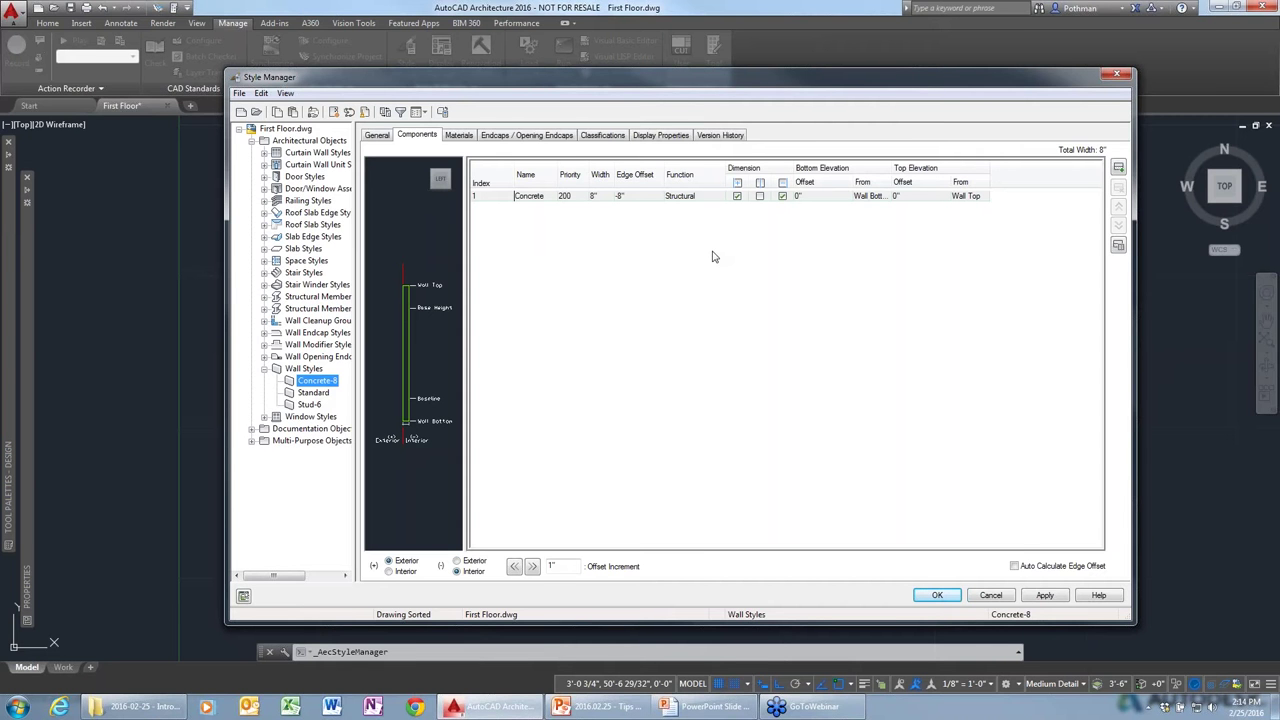
{"action": "left_click", "coordinate": [468, 140]}
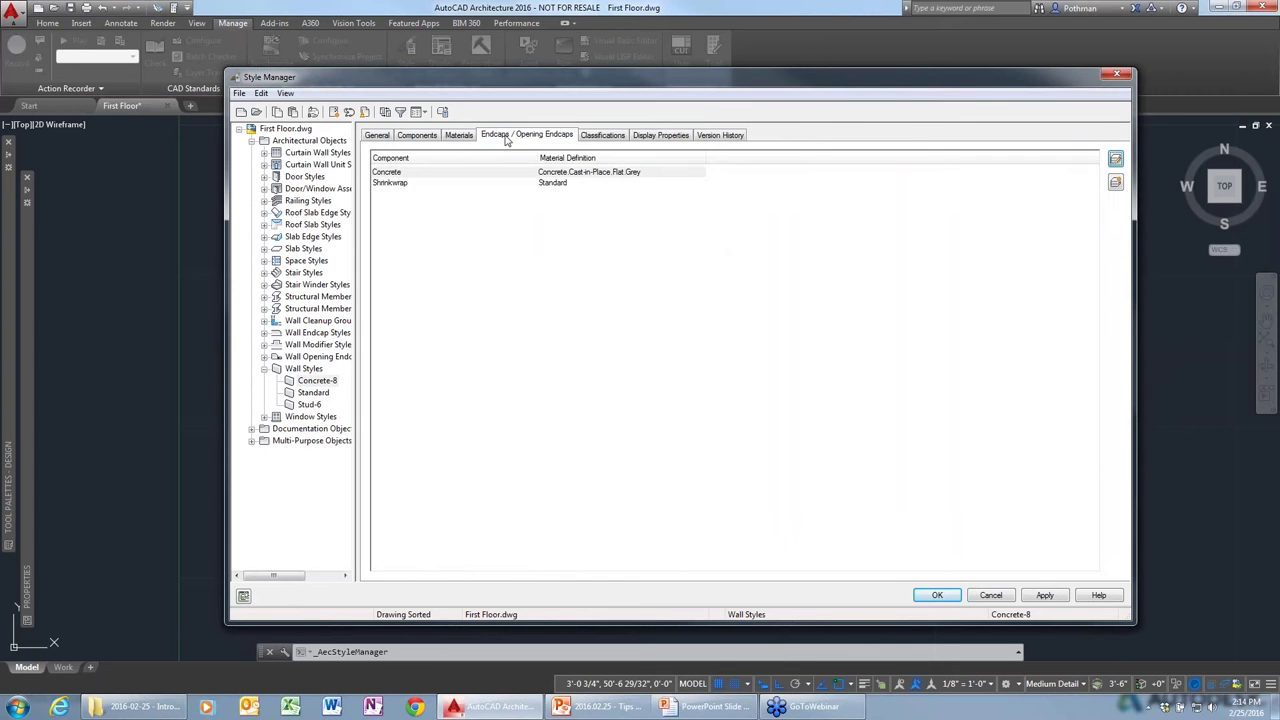
{"action": "left_click", "coordinate": [507, 140]}
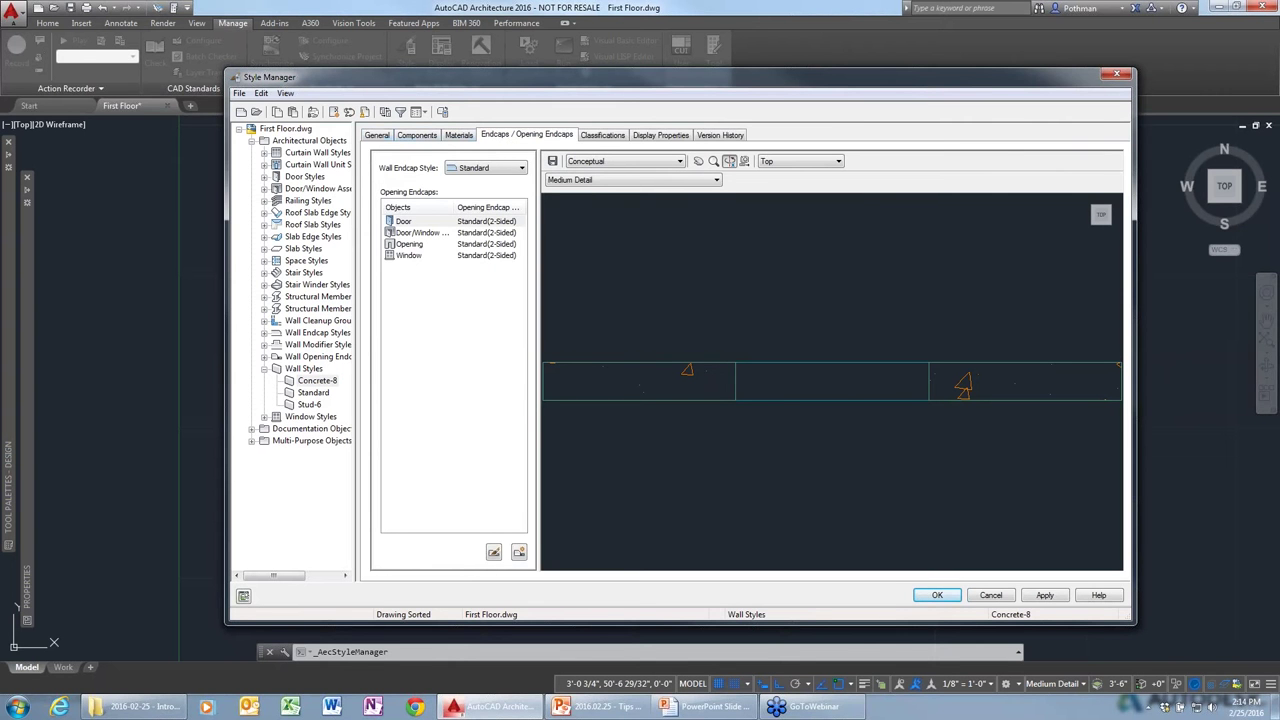
{"action": "left_click", "coordinate": [377, 136]}
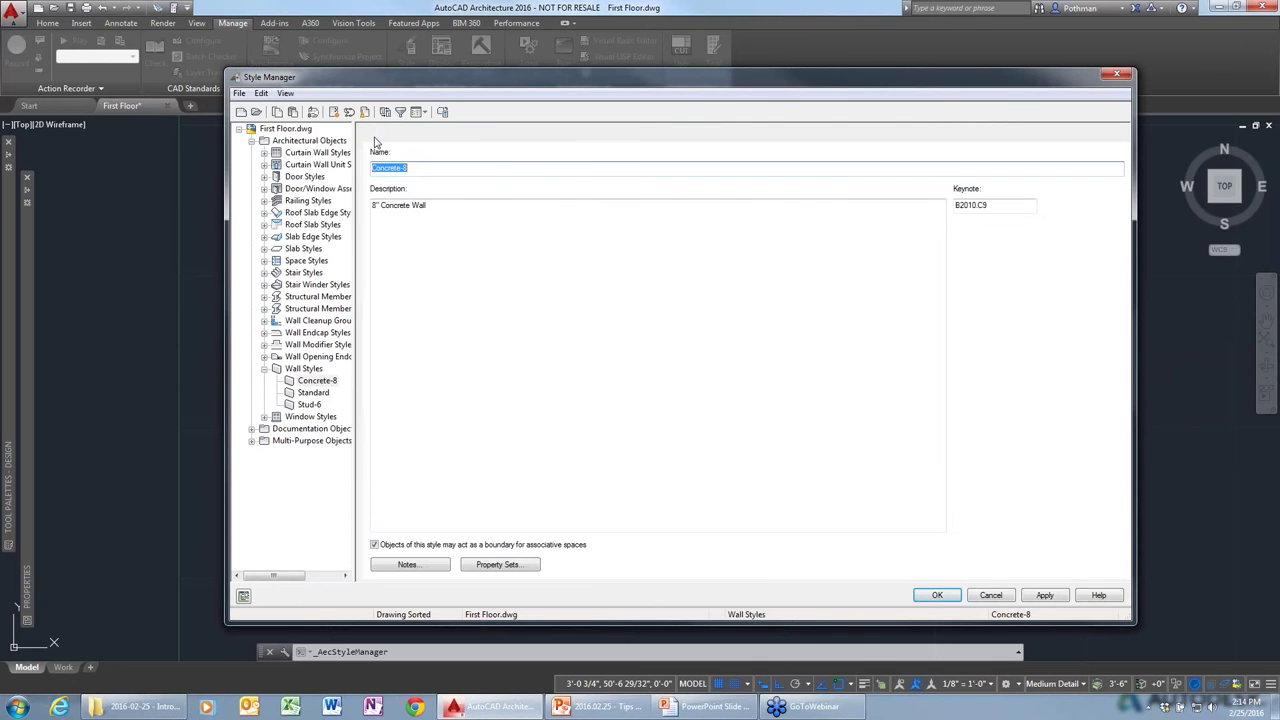
{"action": "left_click", "coordinate": [314, 178]}
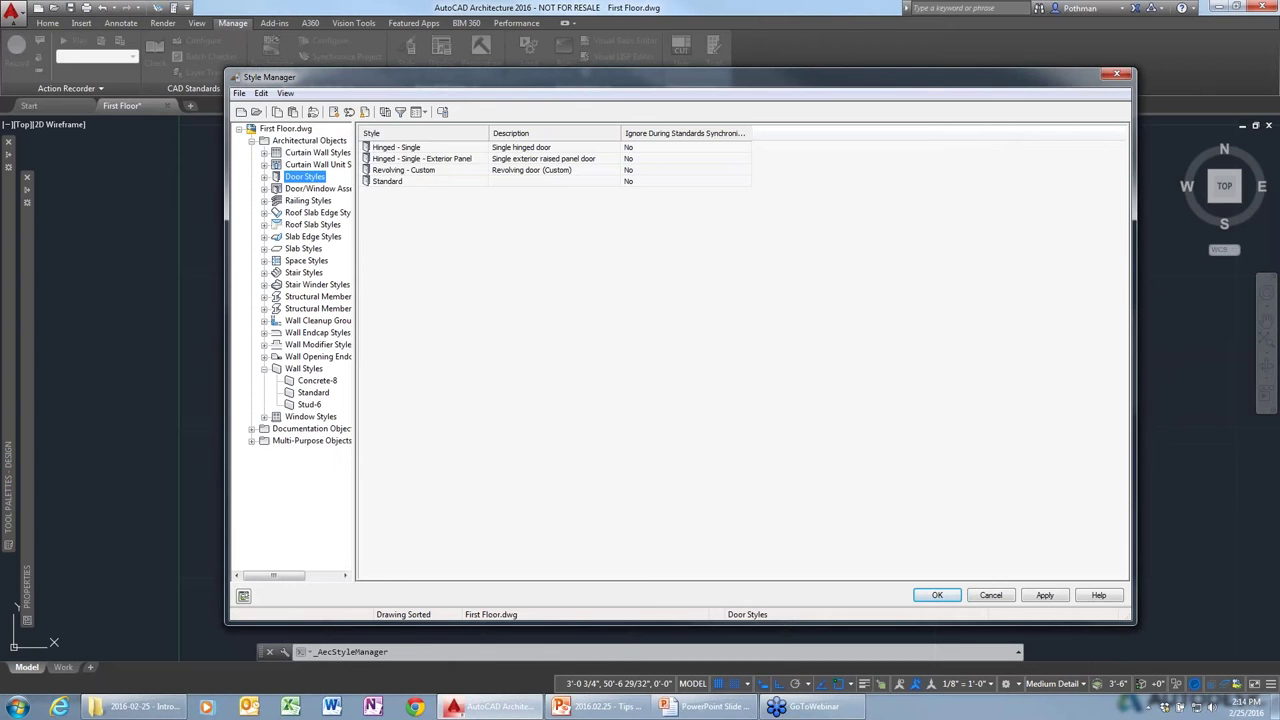
{"action": "left_click", "coordinate": [1116, 74]}
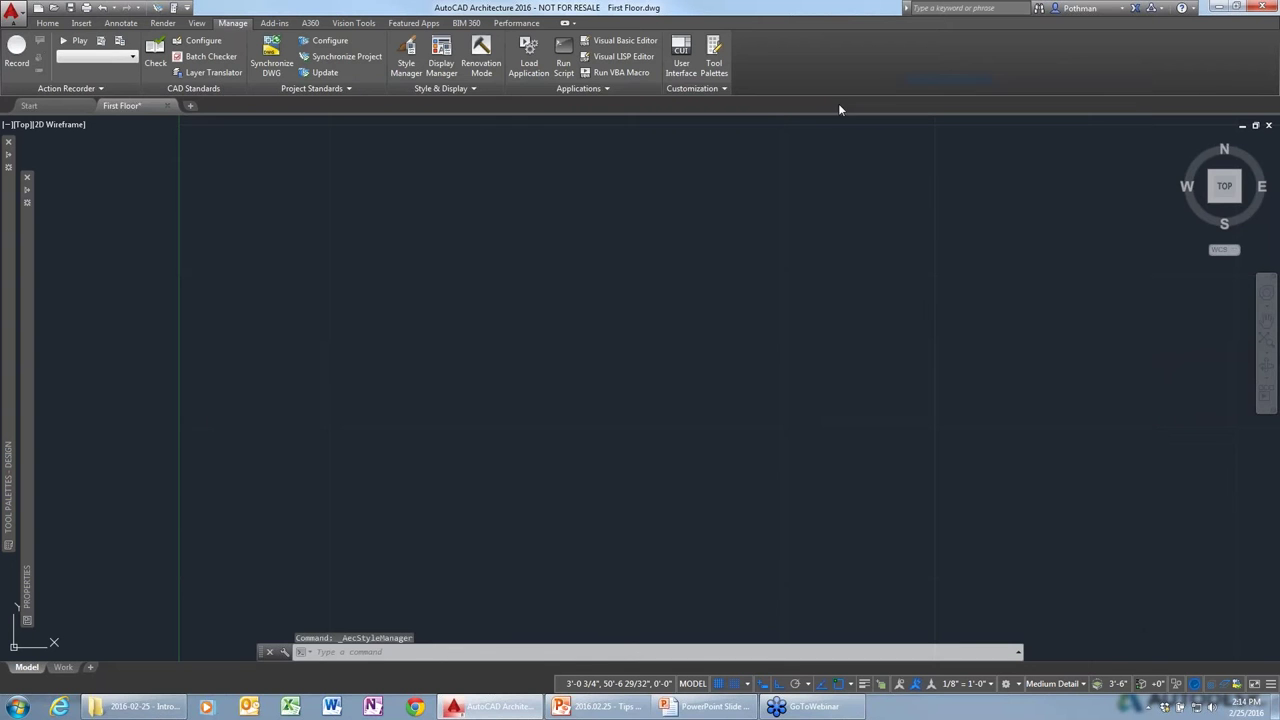
Open the Styles Browser from the Home tab's Tools list.
{"action": "left_click", "coordinate": [46, 22]}
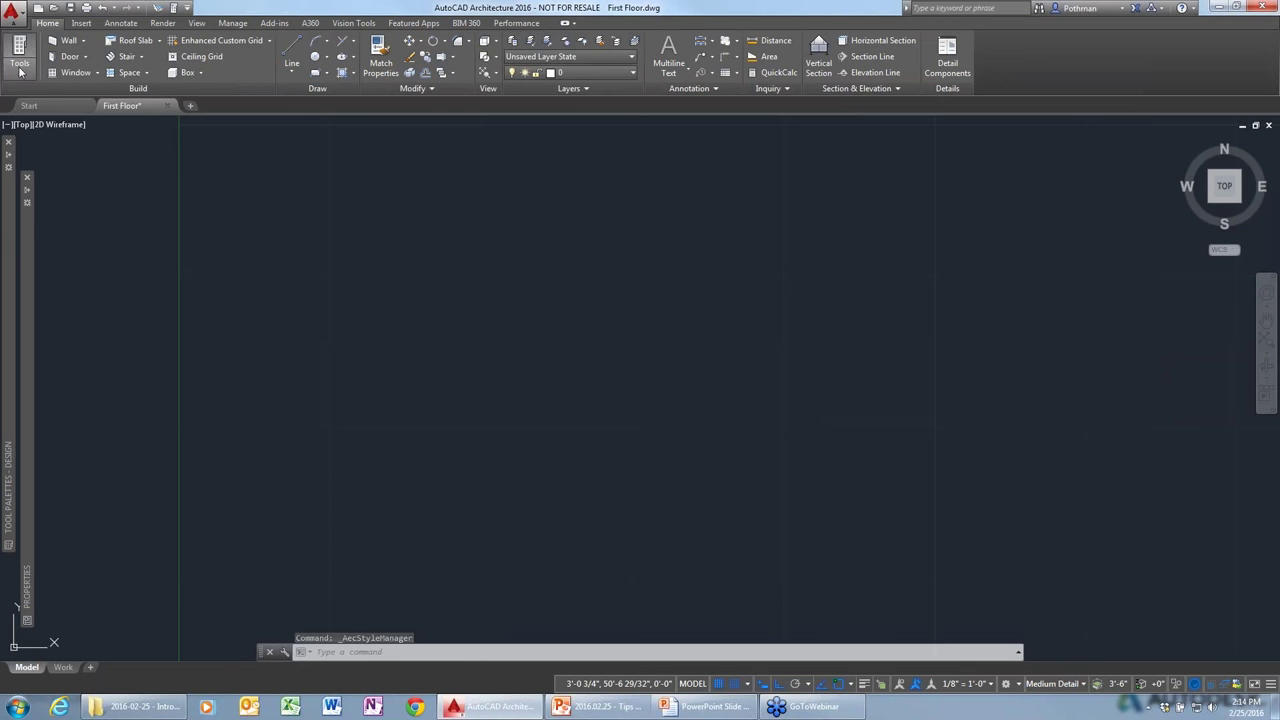
{"action": "left_click", "coordinate": [20, 70]}
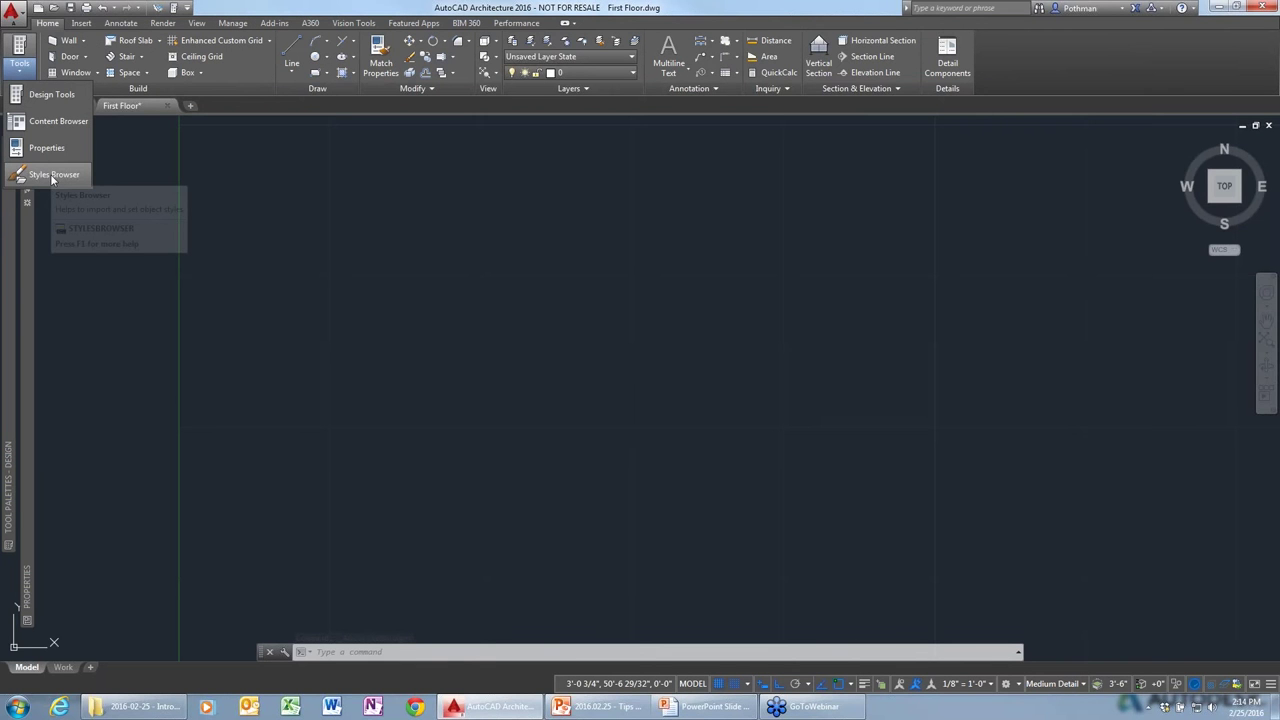
{"action": "left_click", "coordinate": [53, 176]}
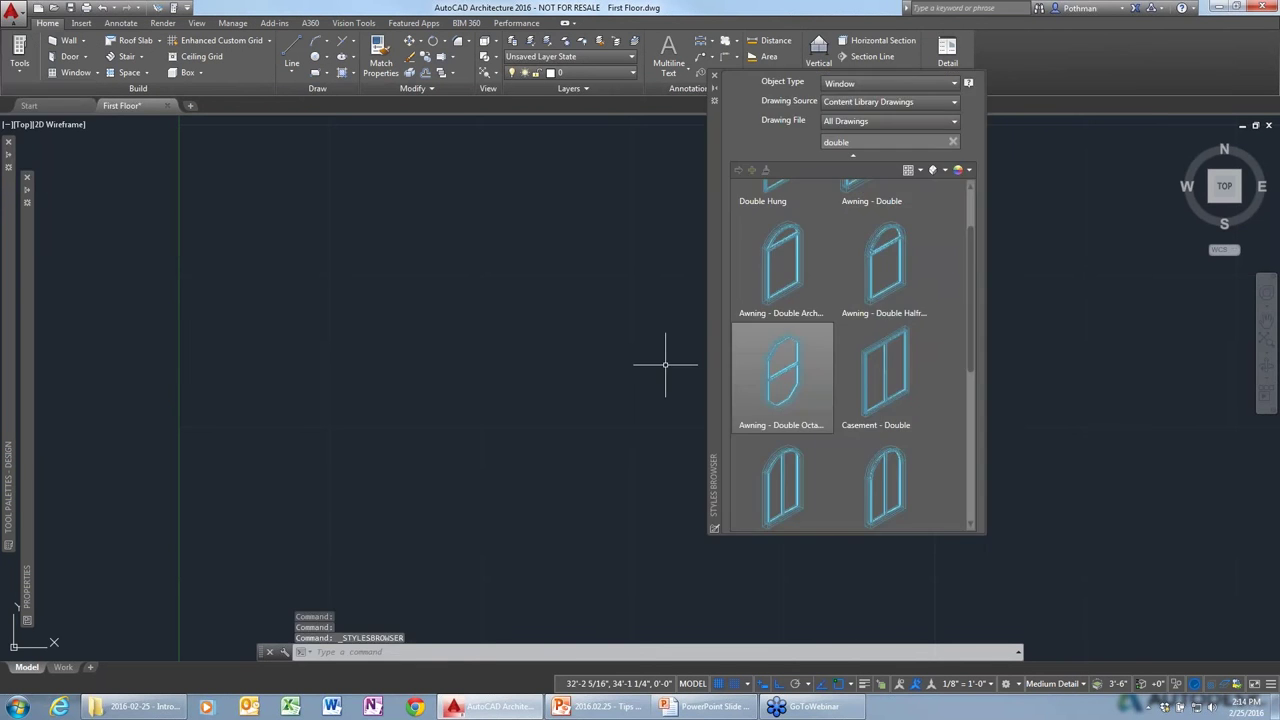
Filter the browser to Wall styles from Content Library Drawings and search for 'cmu'.
{"action": "left_click", "coordinate": [953, 84]}
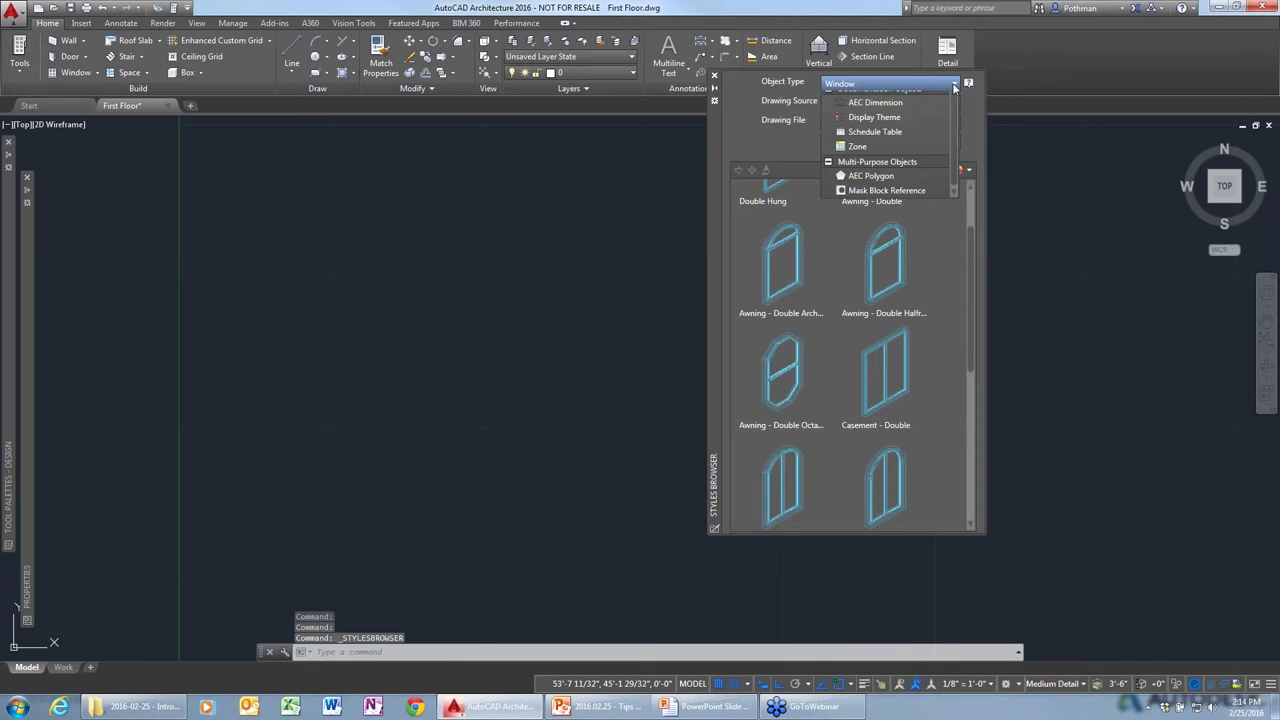
{"action": "left_click", "coordinate": [866, 104]}
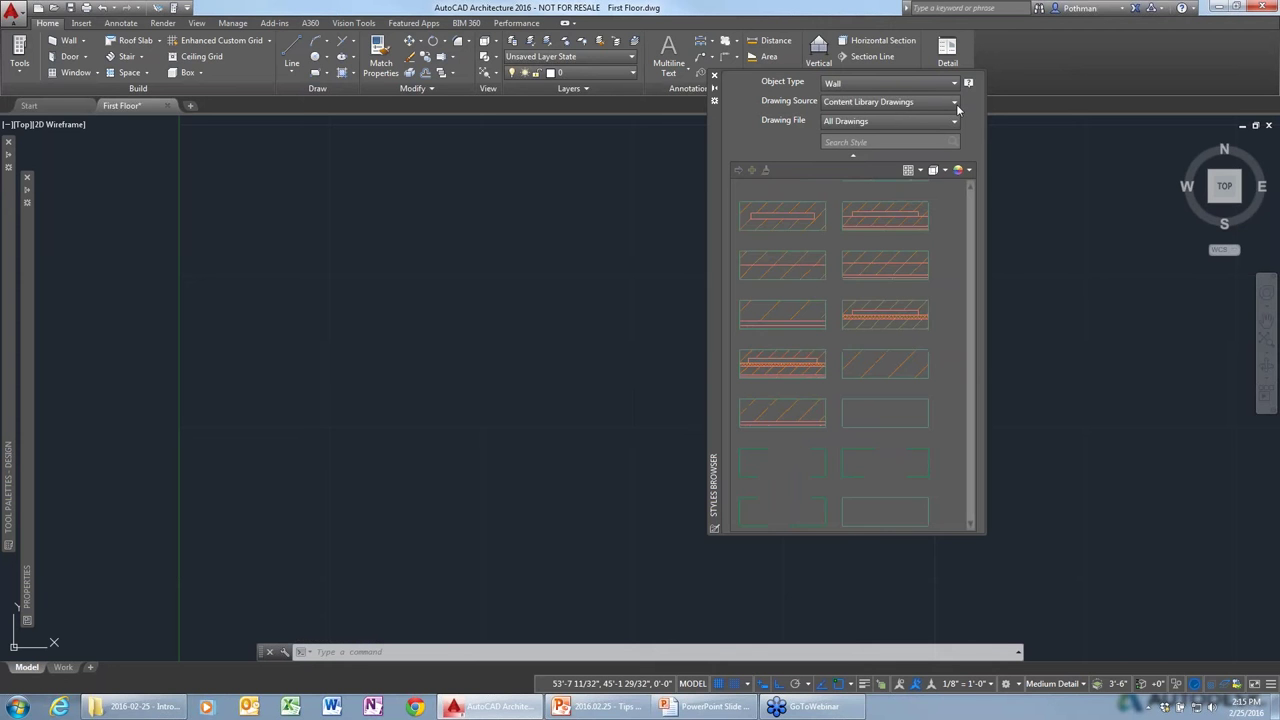
{"action": "left_click", "coordinate": [956, 102]}
{"action": "left_click", "coordinate": [868, 117]}
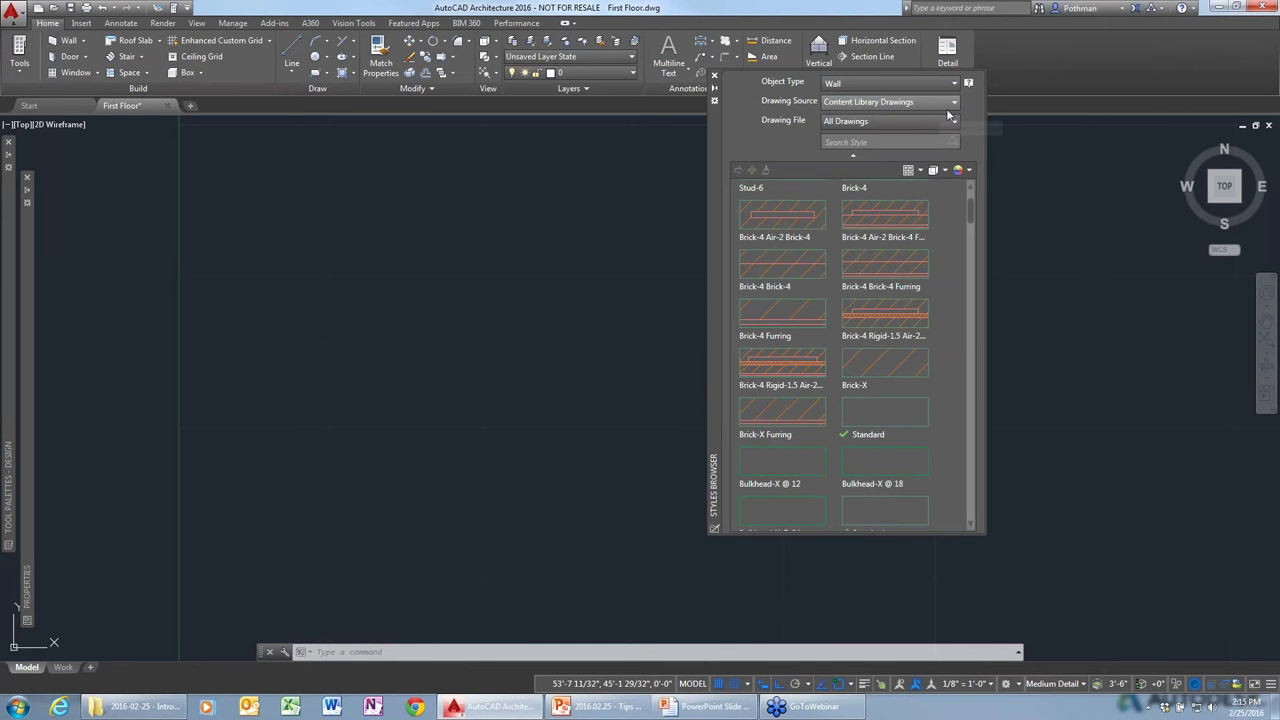
{"action": "left_click", "coordinate": [907, 142]}
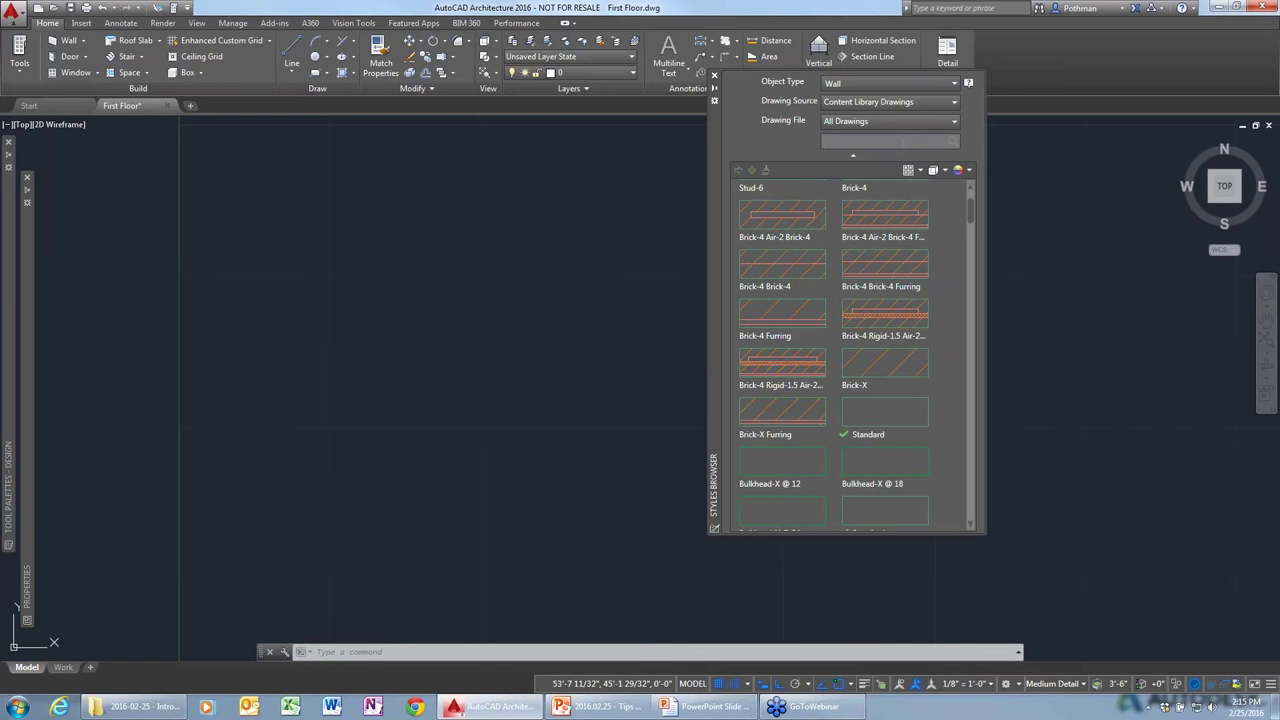
{"action": "type", "text": "cmm"}
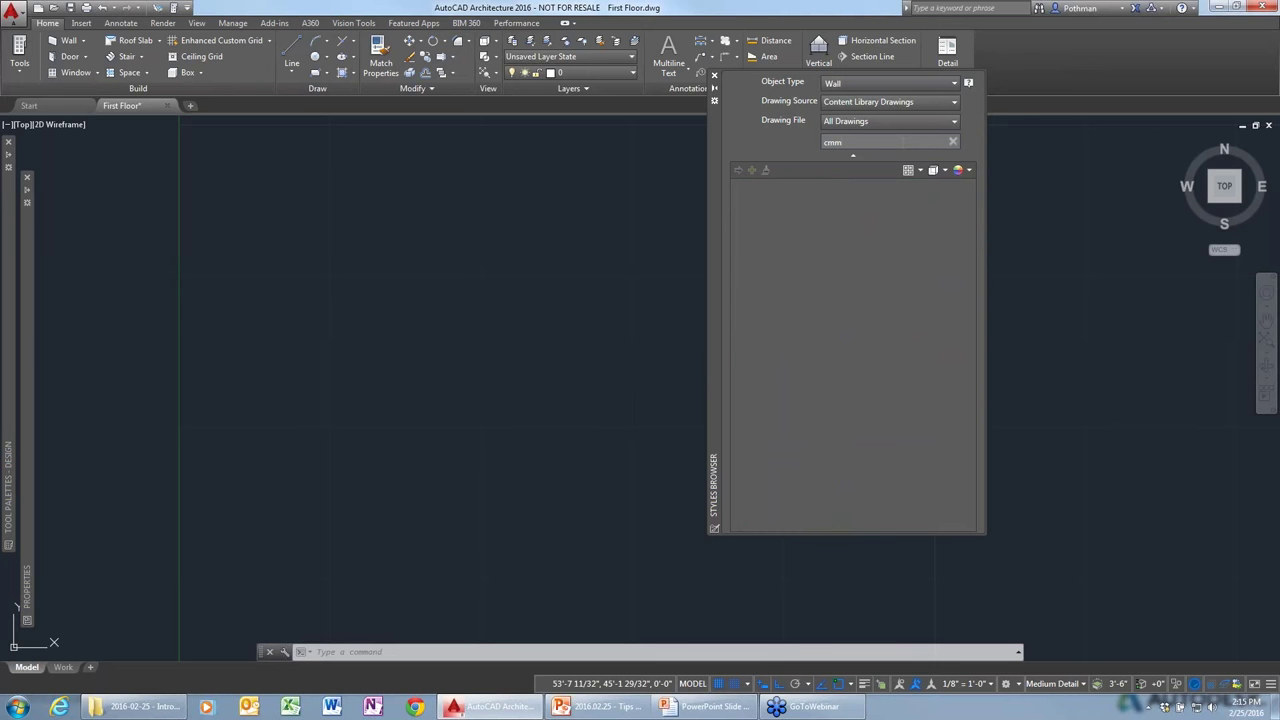
{"action": "key", "text": "BackSpace"}
{"action": "type", "text": "u"}
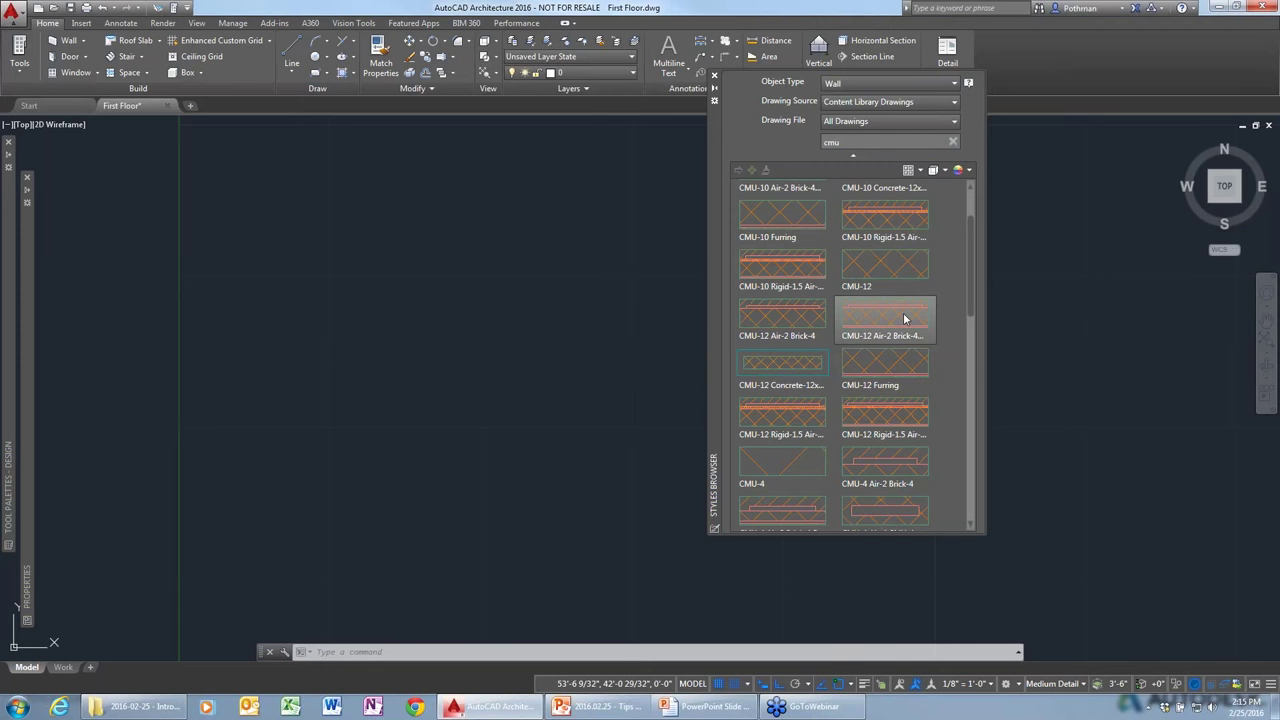
Draw CMU-10 Rigid-1.5 Air walls: a horizontal run, a vertical wall up, and a short top wall.
{"action": "left_click", "coordinate": [804, 273]}
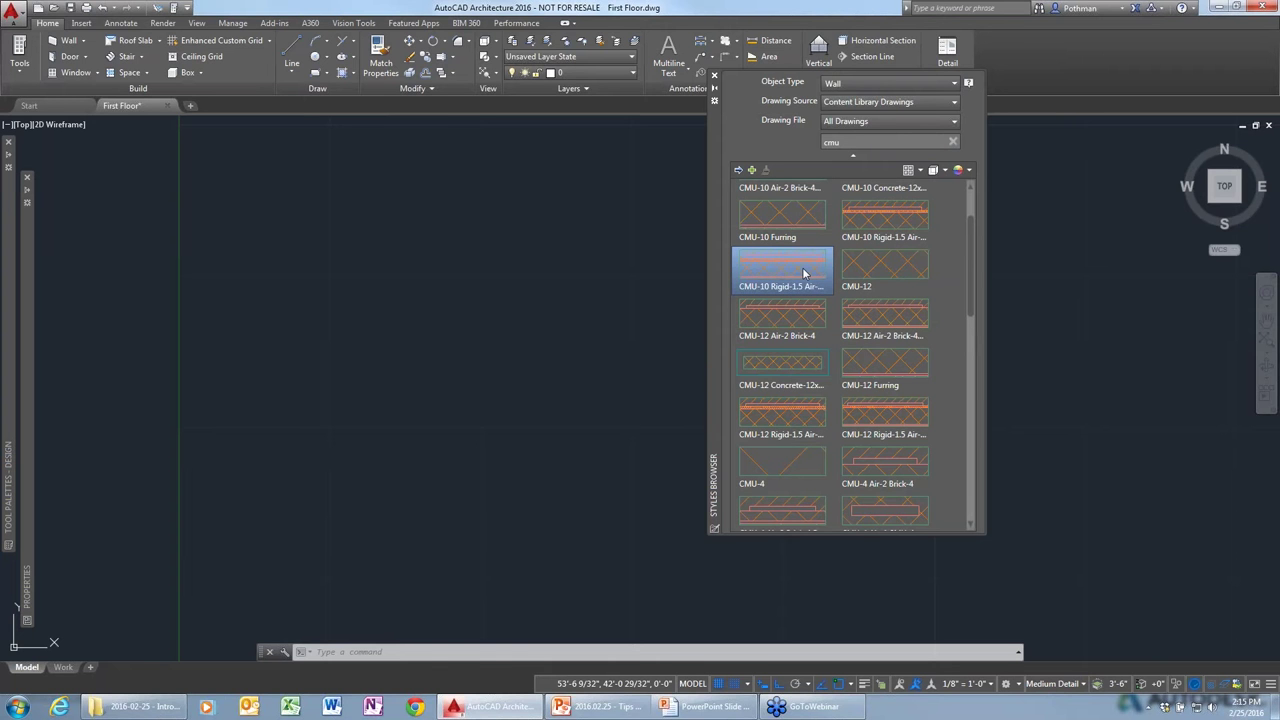
{"action": "double_click", "coordinate": [804, 273]}
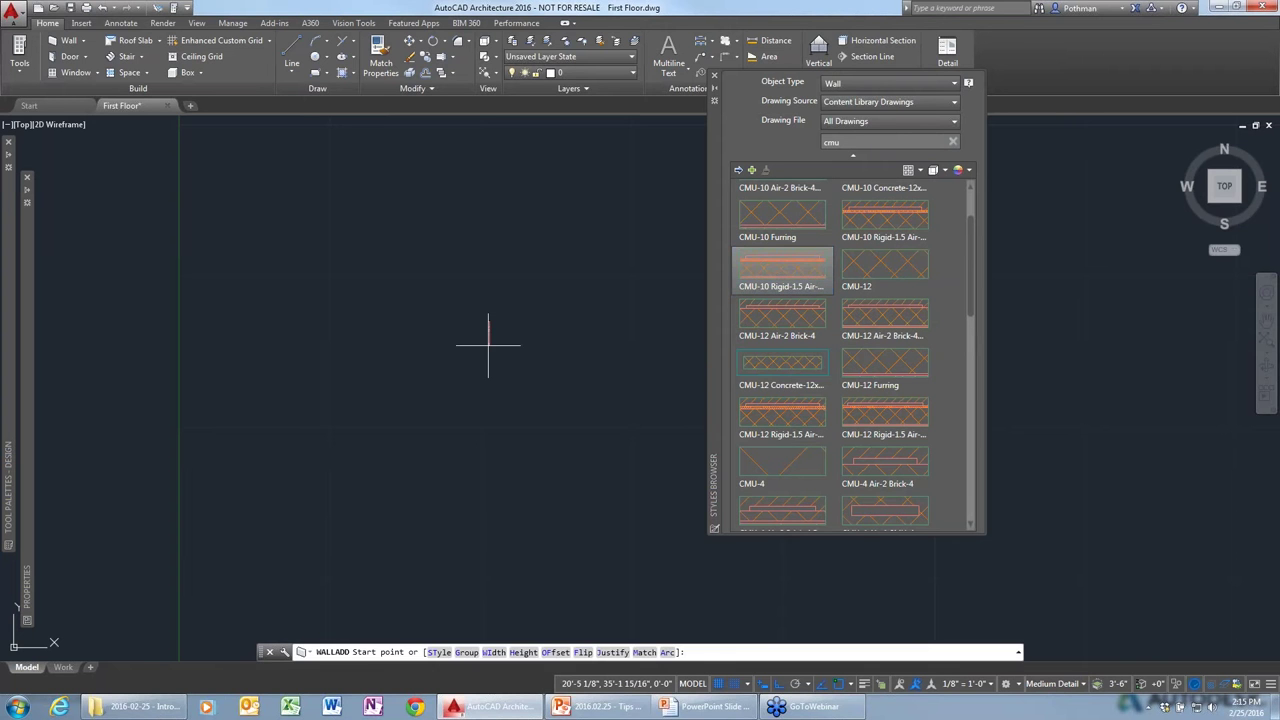
{"action": "left_click", "coordinate": [323, 435]}
{"action": "left_click", "coordinate": [556, 435]}
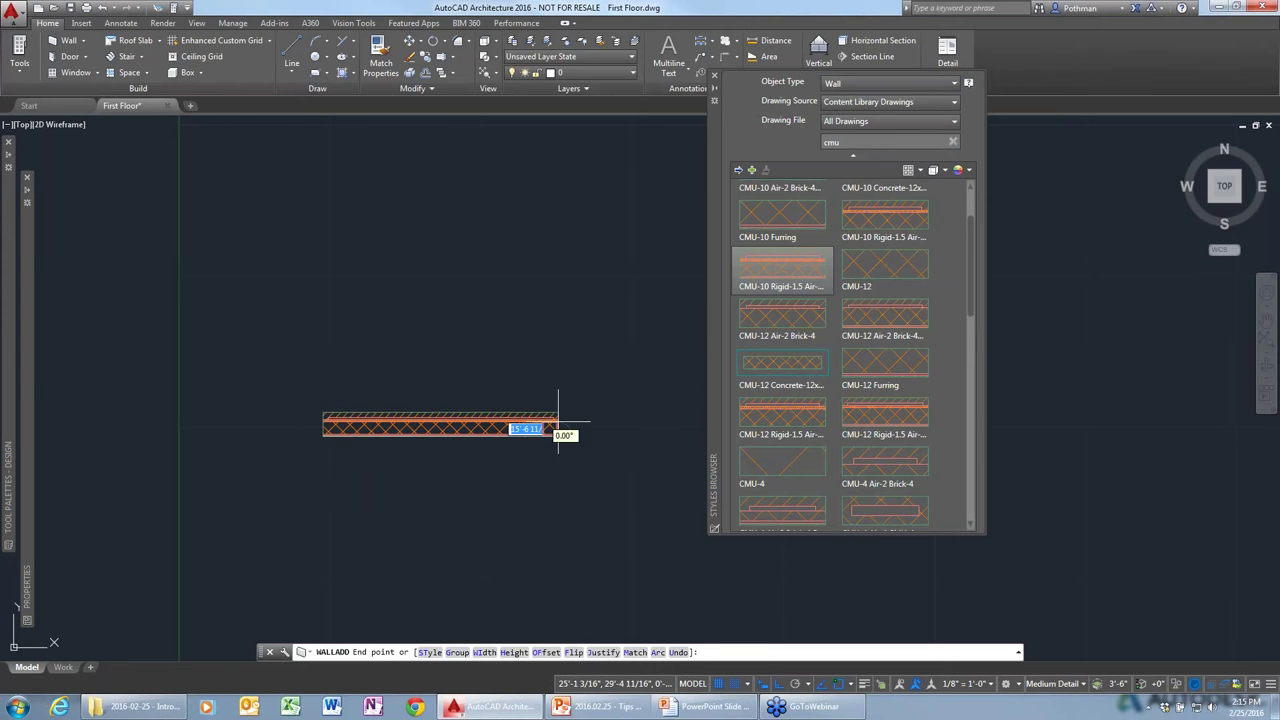
{"action": "left_click", "coordinate": [556, 242]}
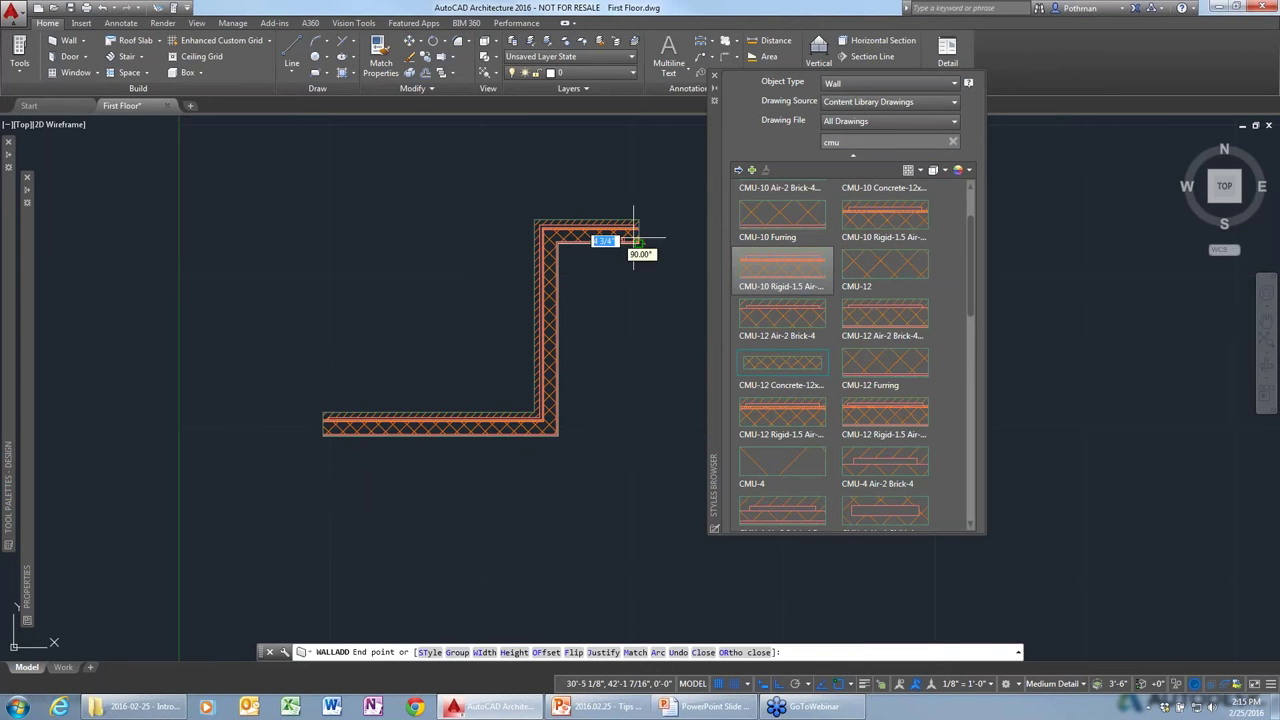
{"action": "left_click", "coordinate": [638, 242]}
{"action": "key", "text": "Return"}
{"action": "scroll", "coordinate": [604, 270], "scroll_direction": "up", "scroll_amount": 3}
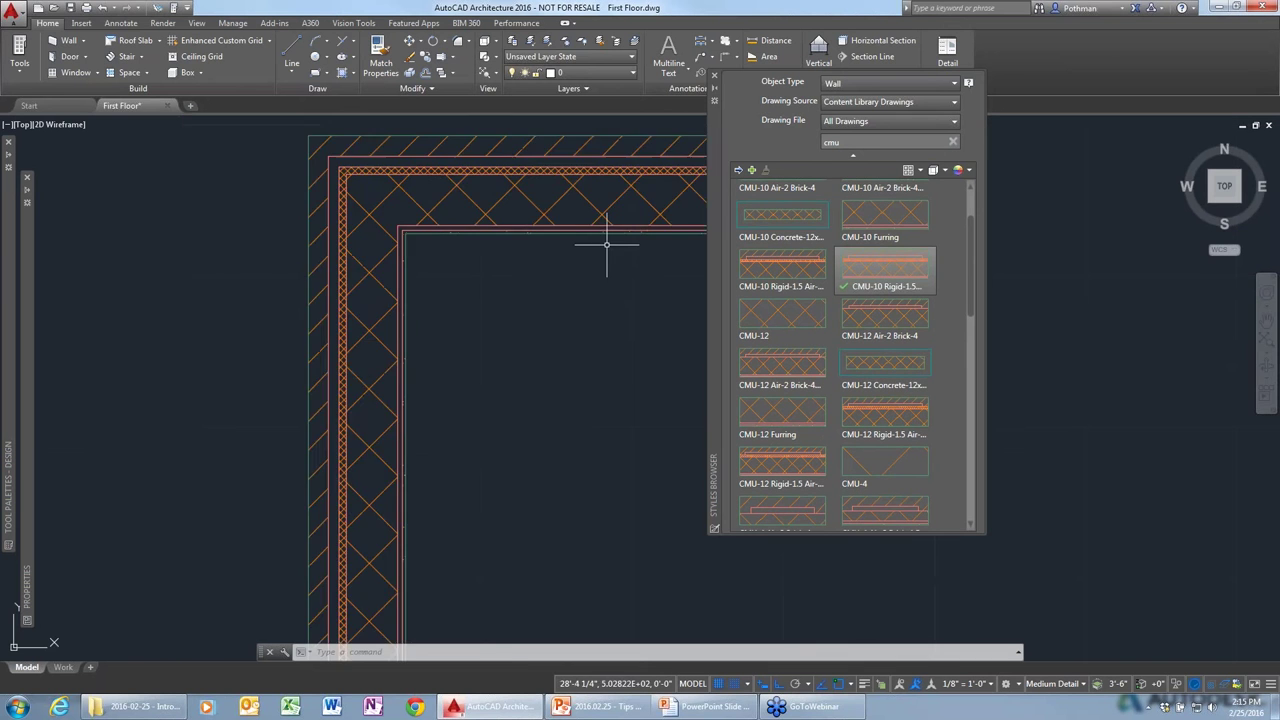
{"action": "scroll", "coordinate": [391, 320], "scroll_direction": "up", "scroll_amount": 3}
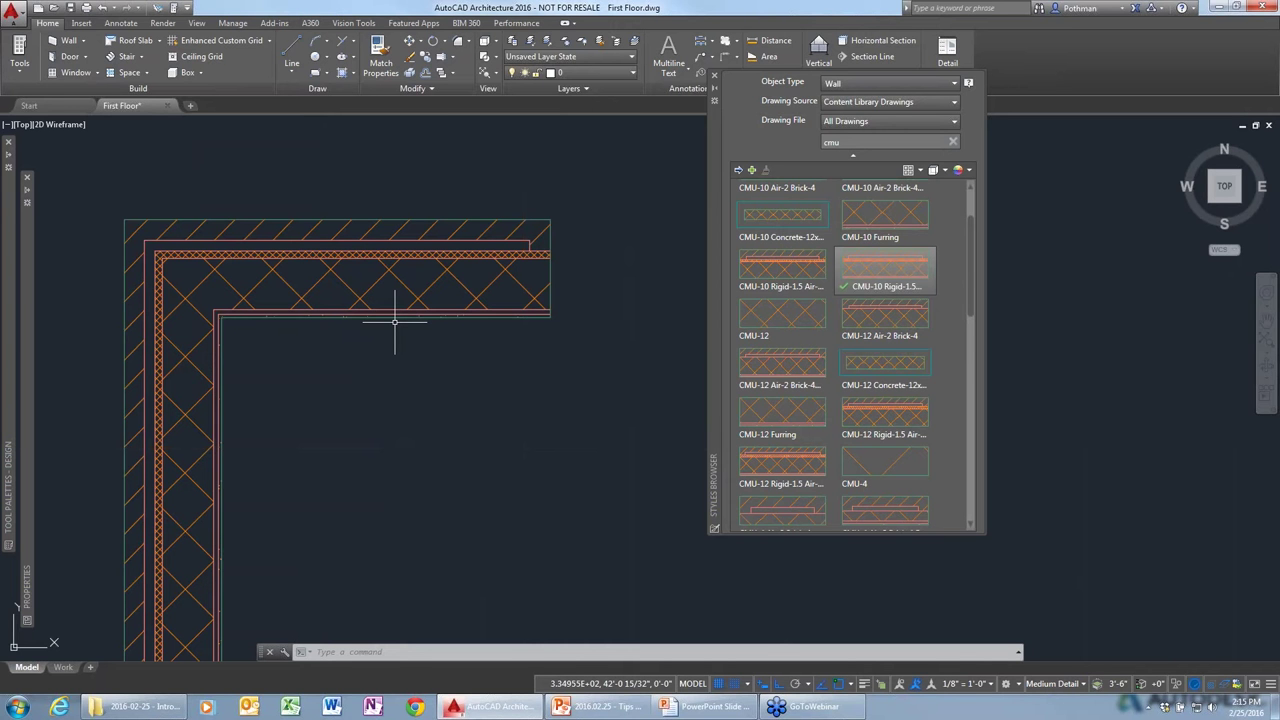
Lengthen the top wall from its right end and clean up its corner with the left wall.
{"action": "left_click", "coordinate": [494, 322]}
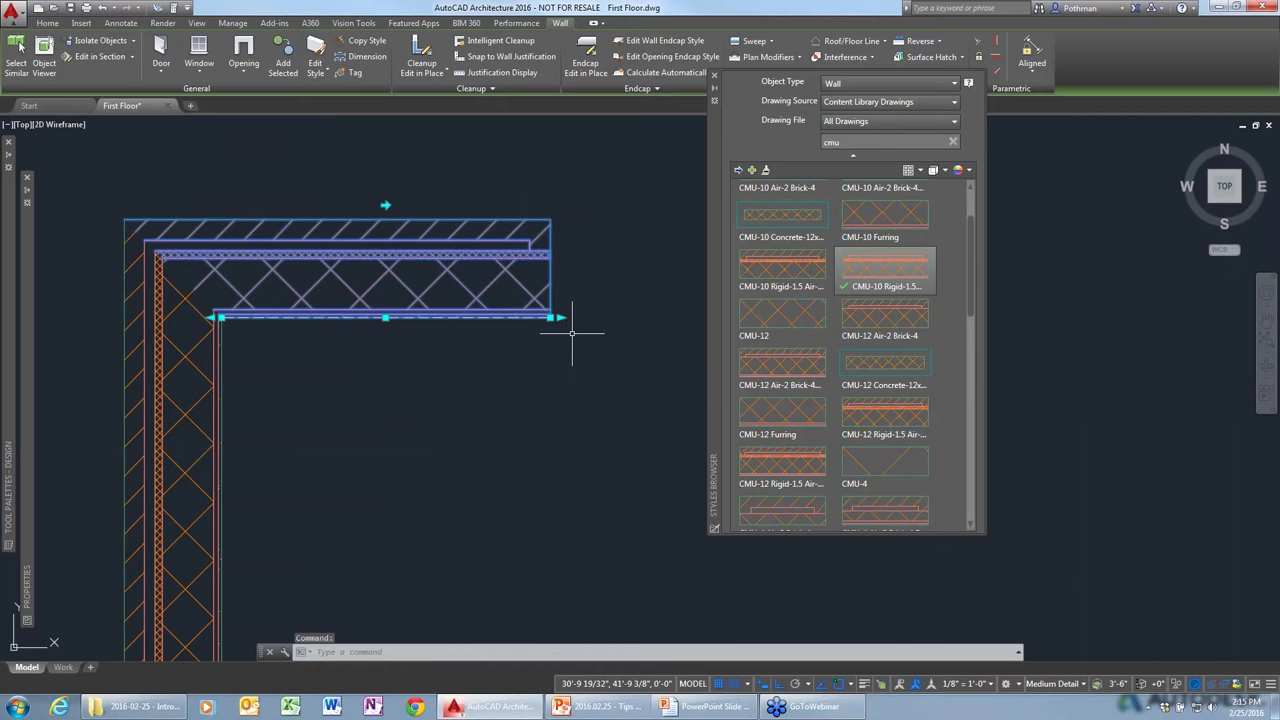
{"action": "left_click", "coordinate": [560, 318]}
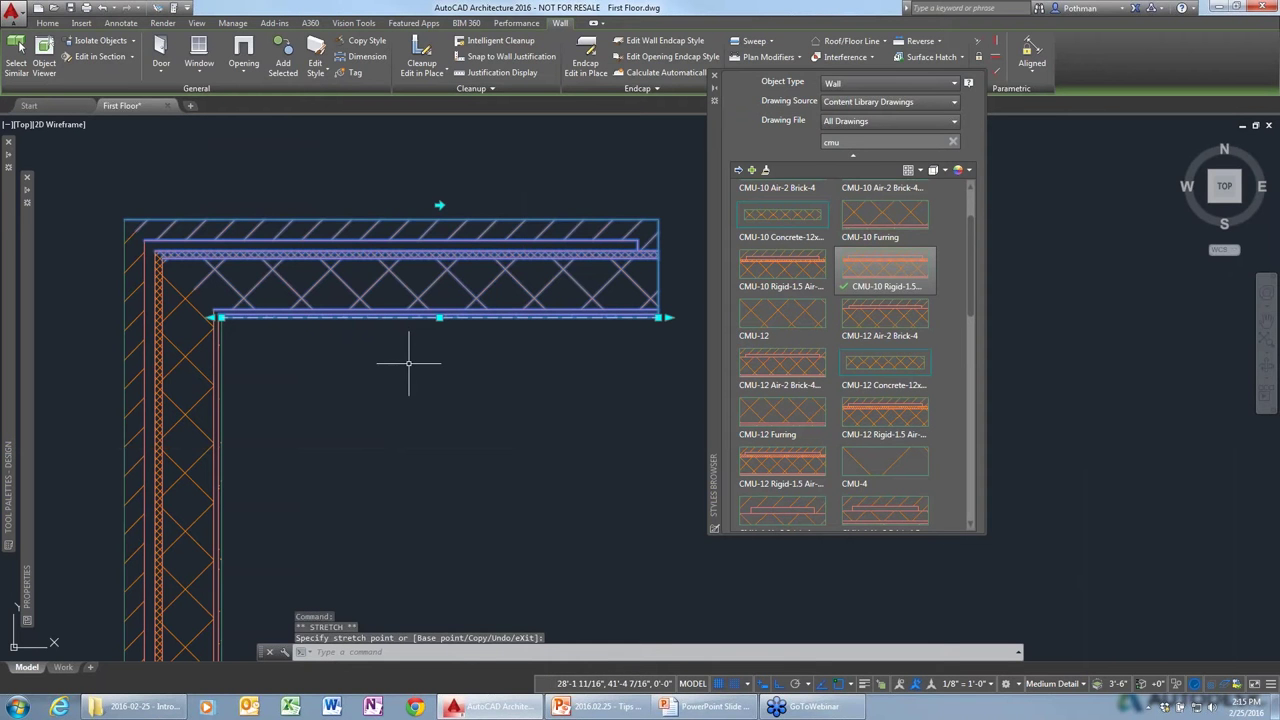
{"action": "key", "text": "Escape"}
{"action": "left_click", "coordinate": [168, 432]}
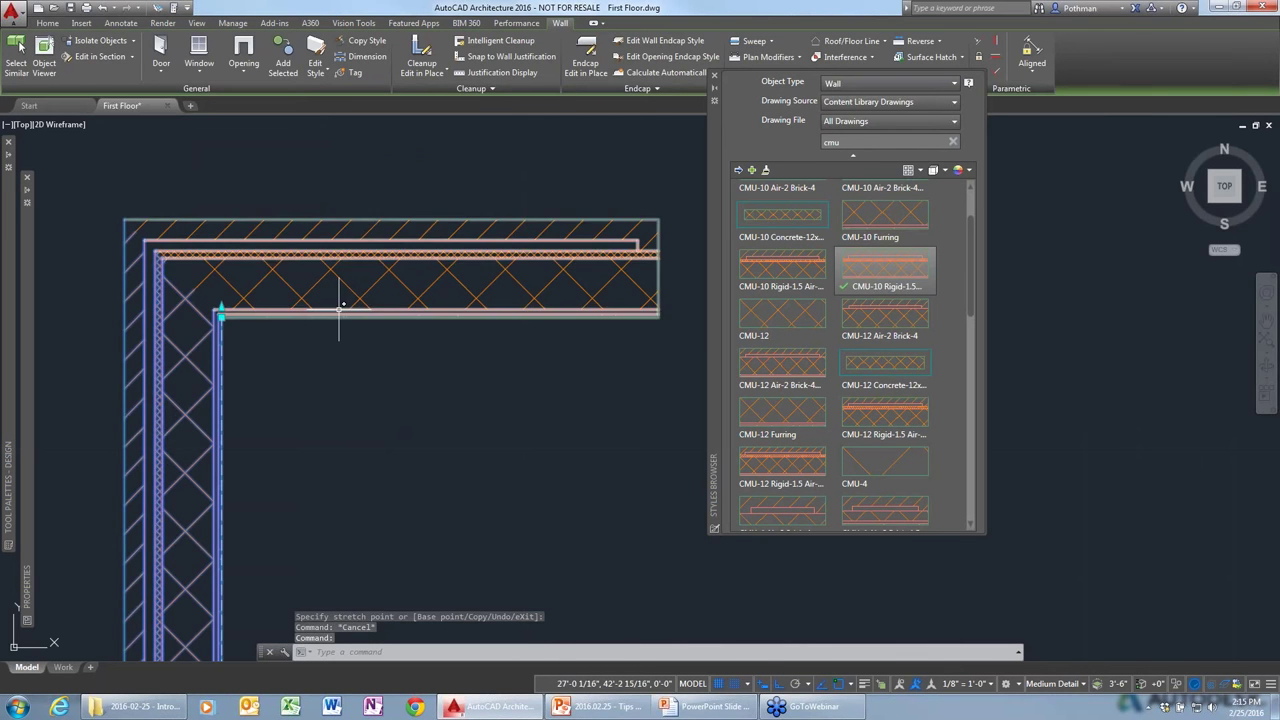
{"action": "key", "text": "Escape"}
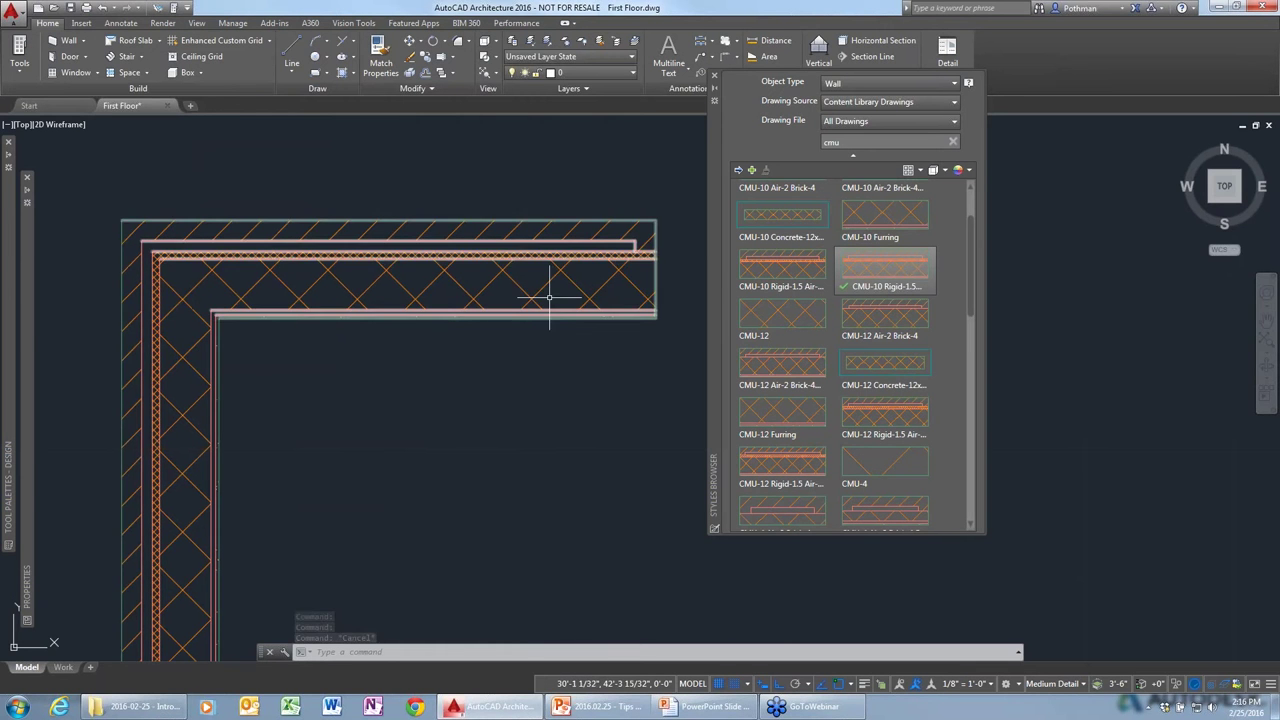
Rebuild the top wall with a thinner CMU wall style.
{"action": "scroll", "coordinate": [549, 297], "scroll_direction": "up", "scroll_amount": 4}
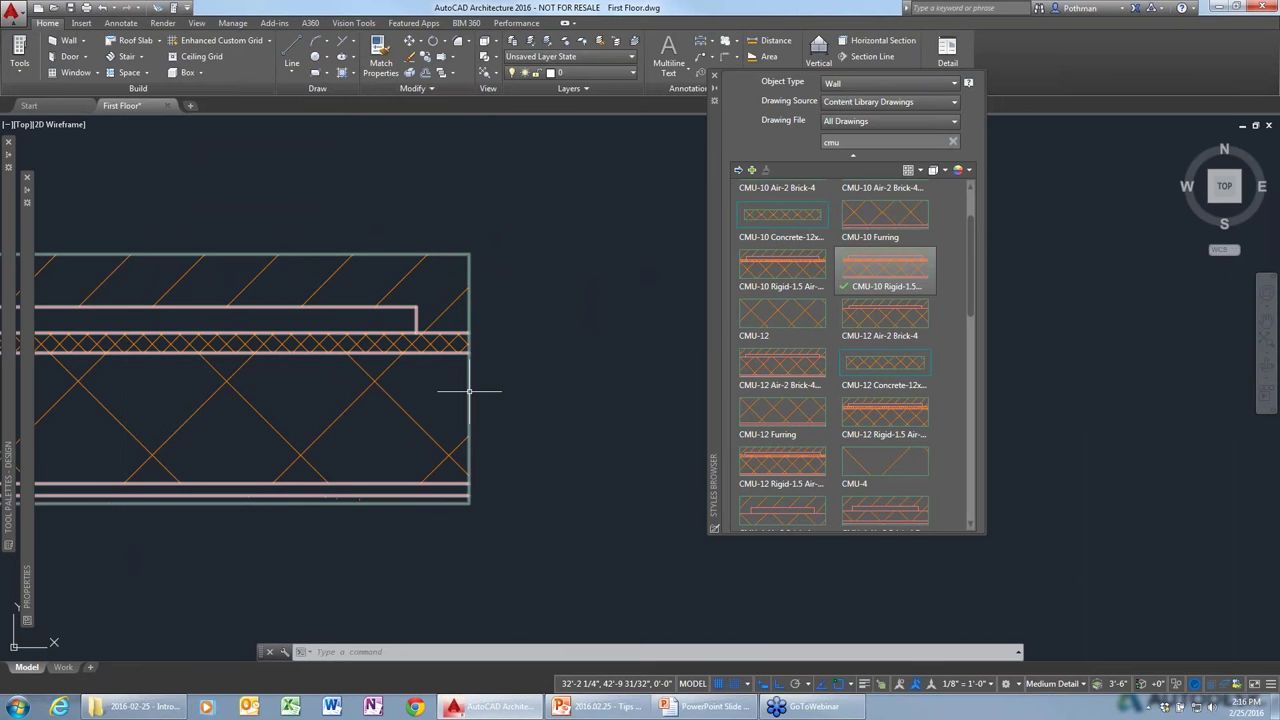
{"action": "left_click", "coordinate": [469, 391]}
{"action": "scroll", "coordinate": [469, 391], "scroll_direction": "down", "scroll_amount": 5}
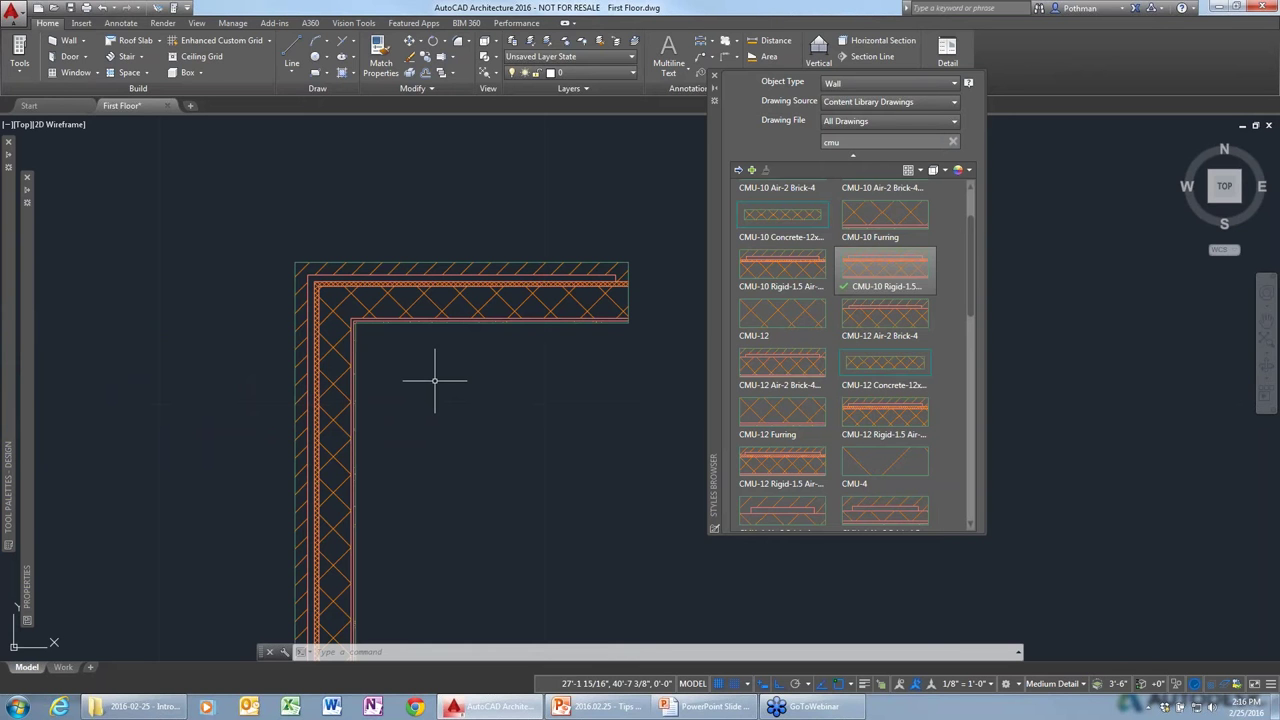
{"action": "mouse_move", "coordinate": [1226, 188]}
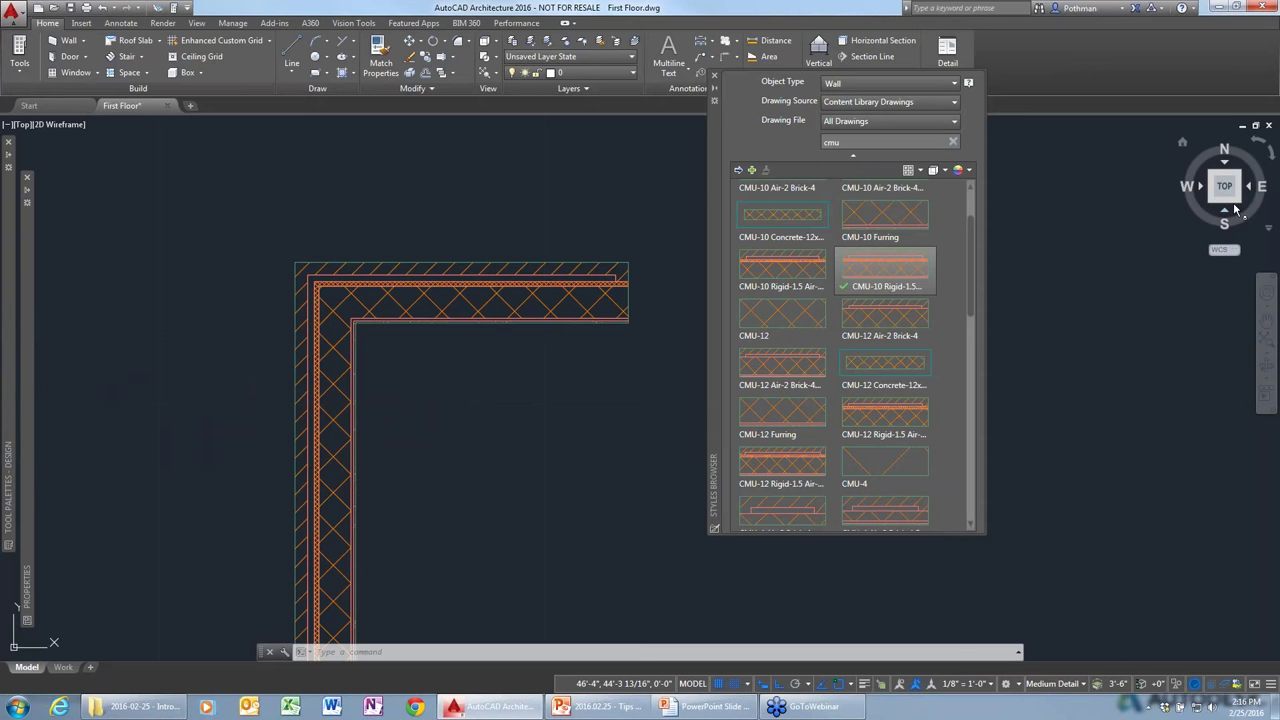
View the walls in SE Isometric with the Realistic visual style, zoomed to fit.
{"action": "left_click", "coordinate": [1235, 207]}
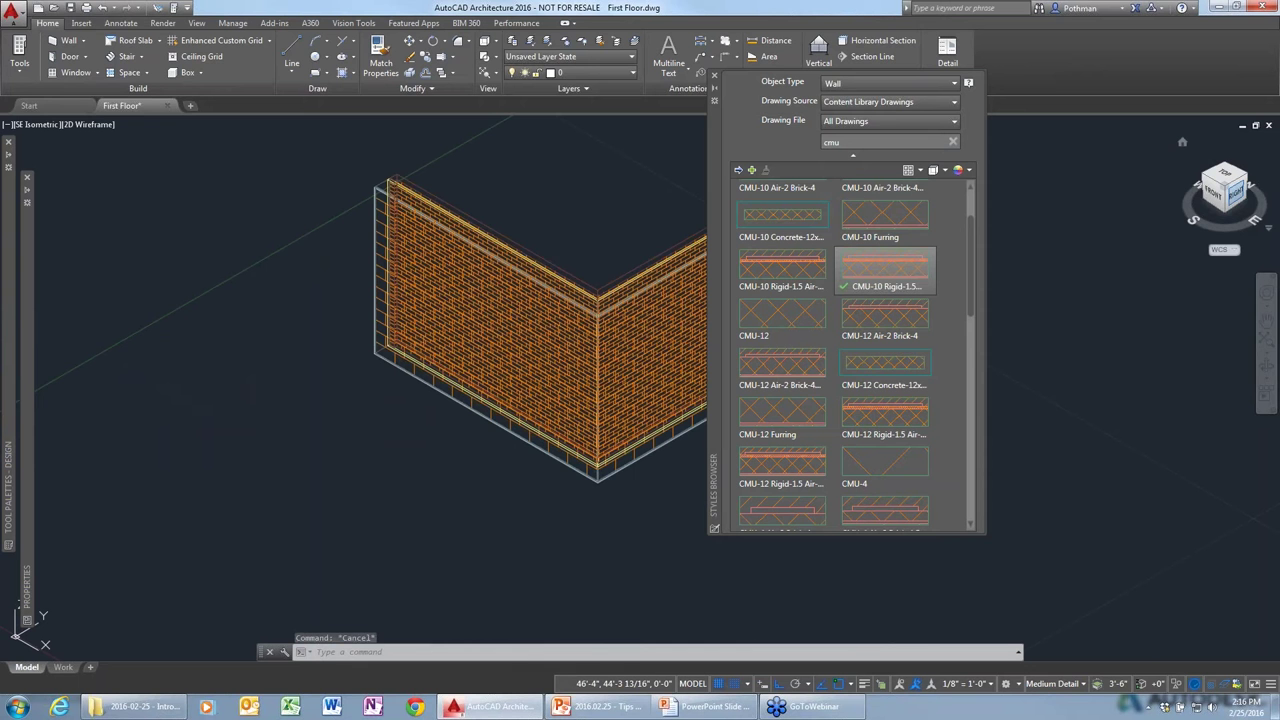
{"action": "middle_click_drag", "start_coordinate": [600, 400], "coordinate": [320, 415]}
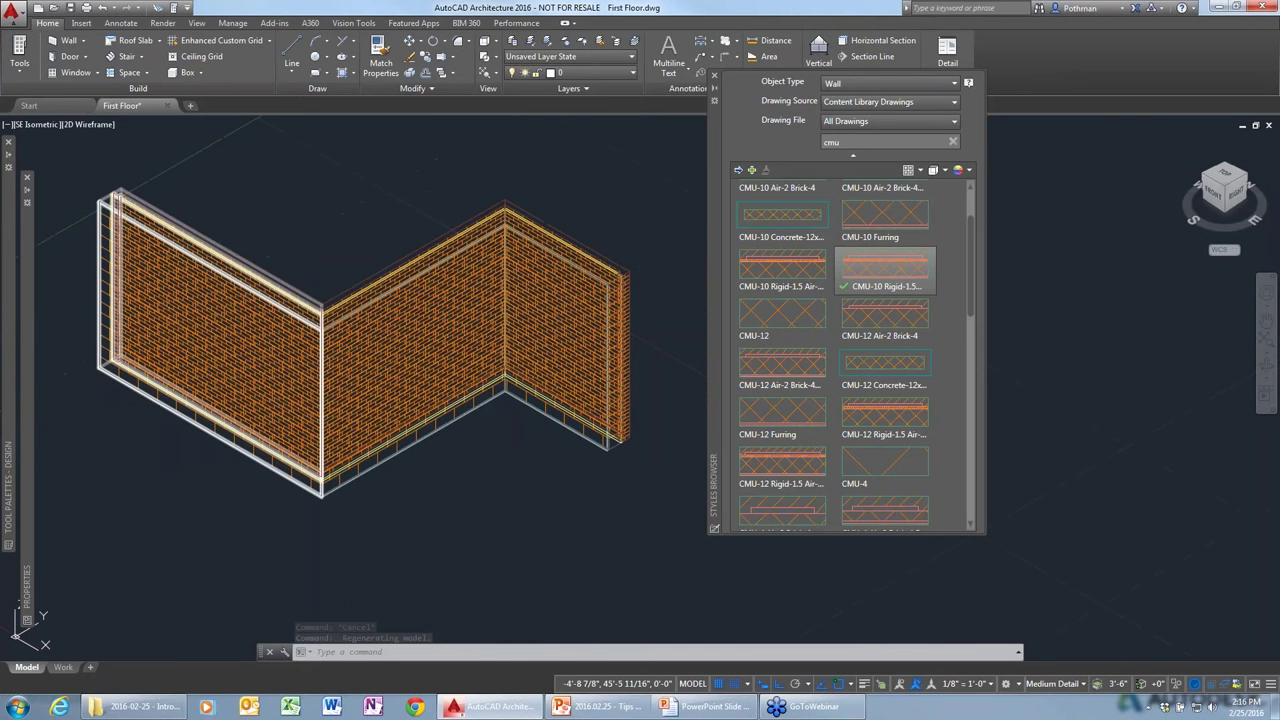
{"action": "left_click", "coordinate": [90, 124]}
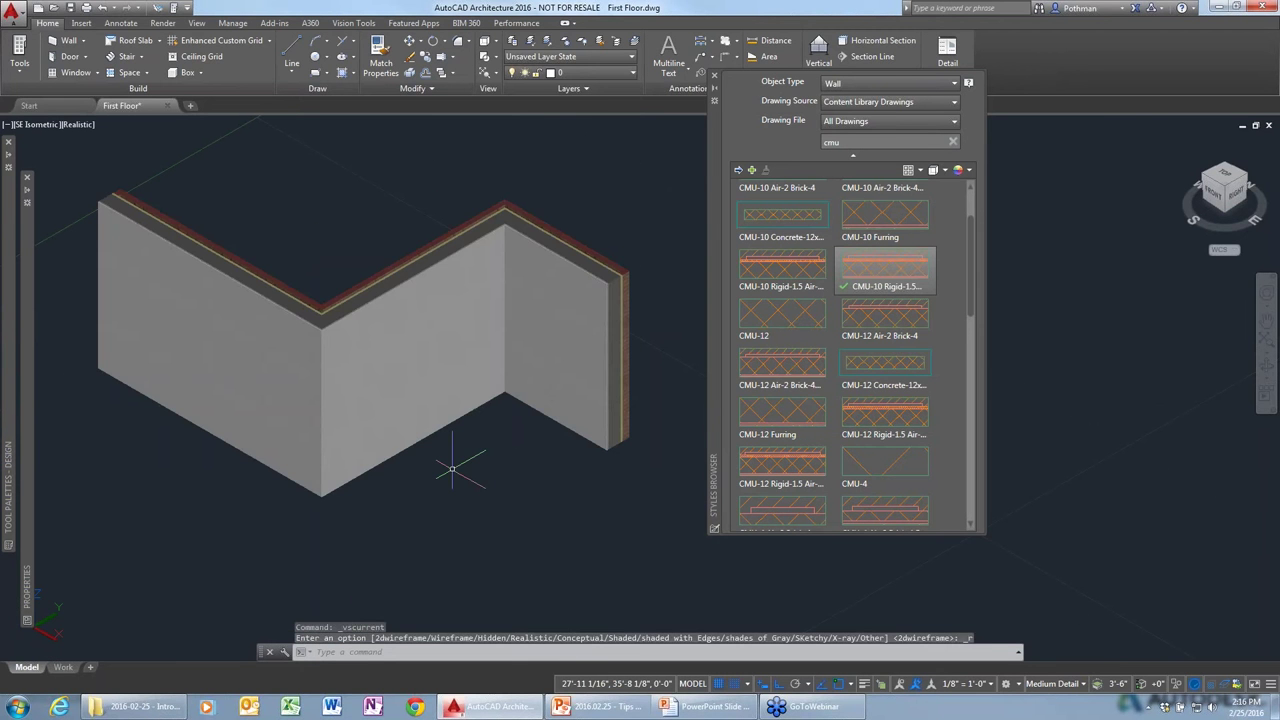
{"action": "middle_click", "coordinate": [452, 468]}
{"action": "middle_click", "coordinate": [452, 468]}
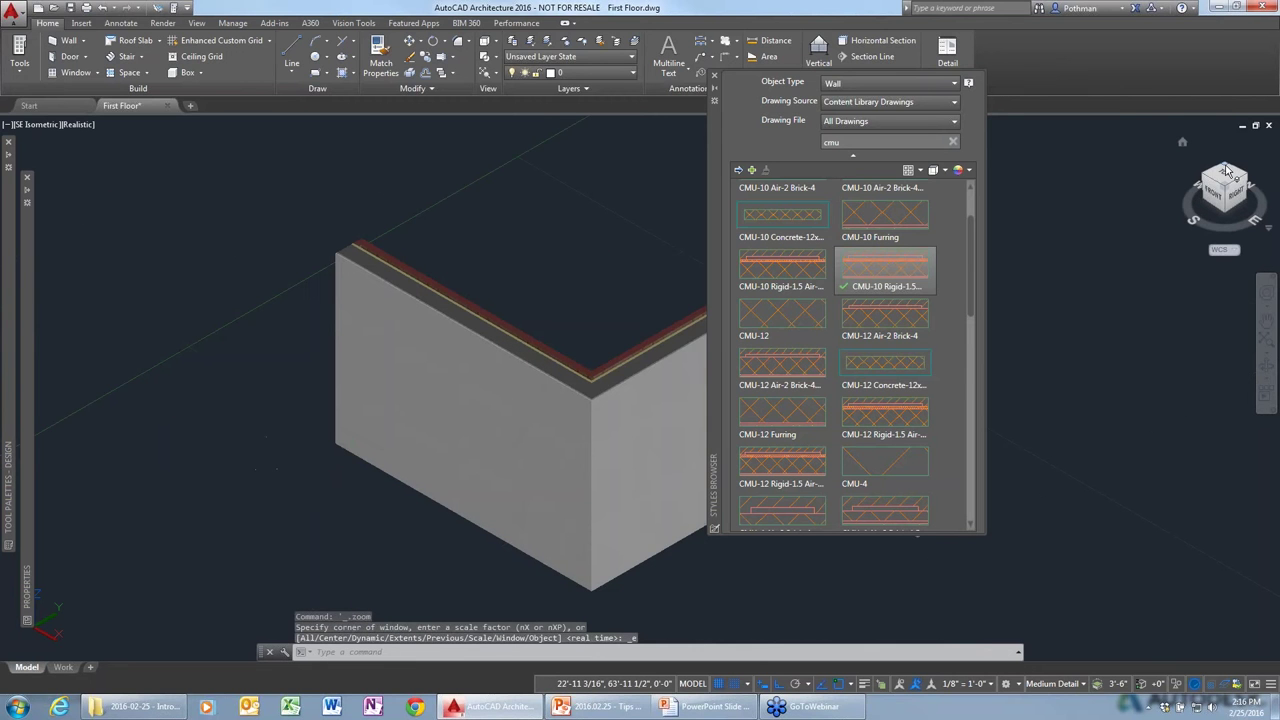
{"action": "left_click_drag", "start_coordinate": [1227, 172], "coordinate": [905, 540]}
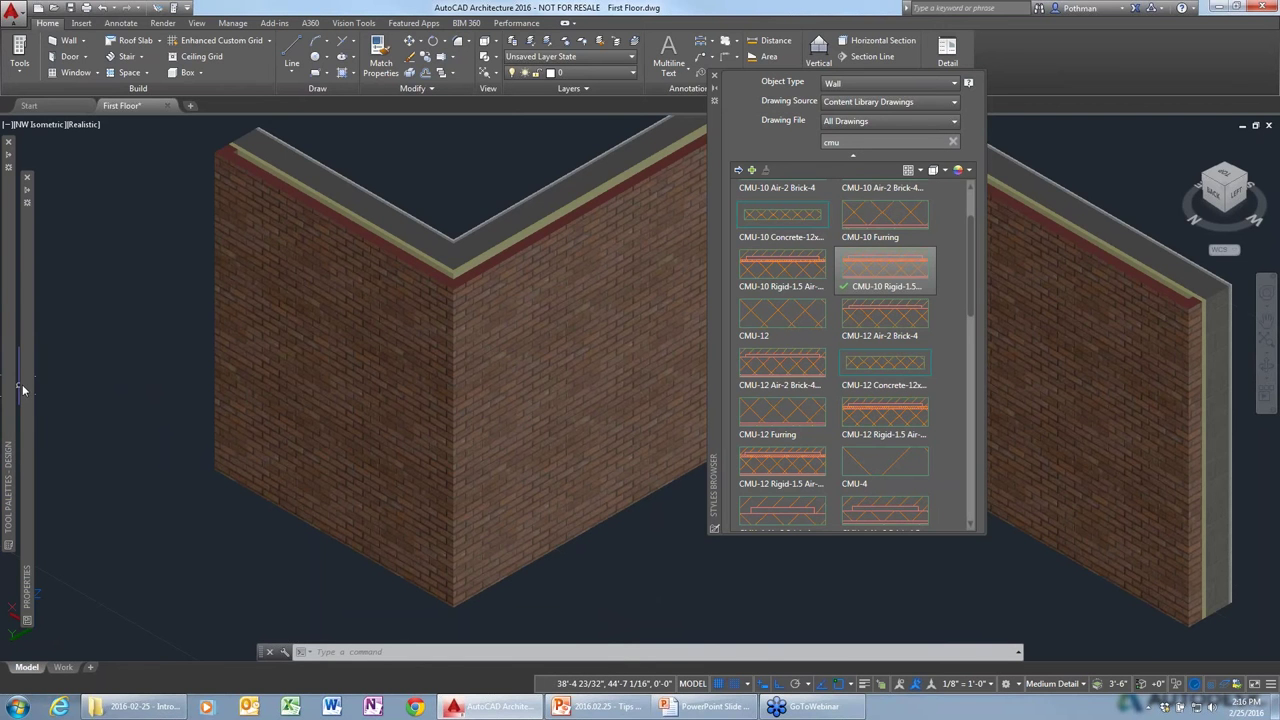
{"action": "mouse_move", "coordinate": [9, 490]}
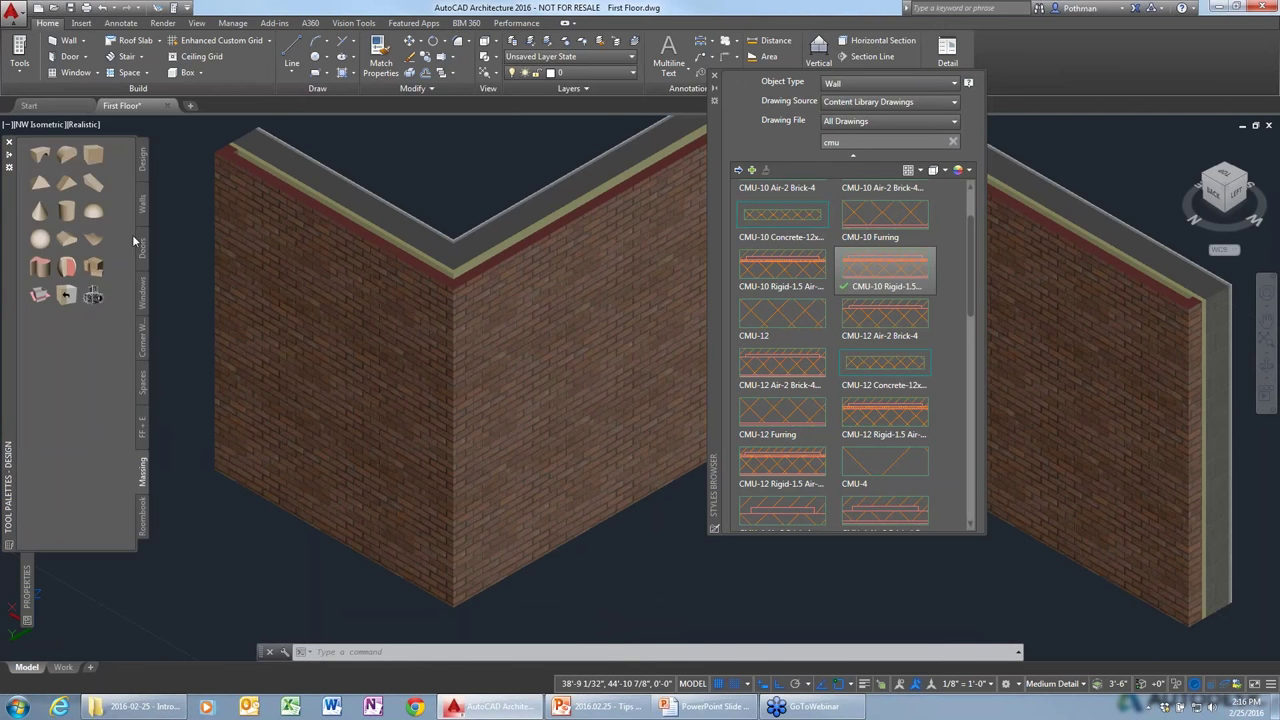
Show the Walls tab of the tool palette and select the left brick wall.
{"action": "left_click", "coordinate": [144, 208]}
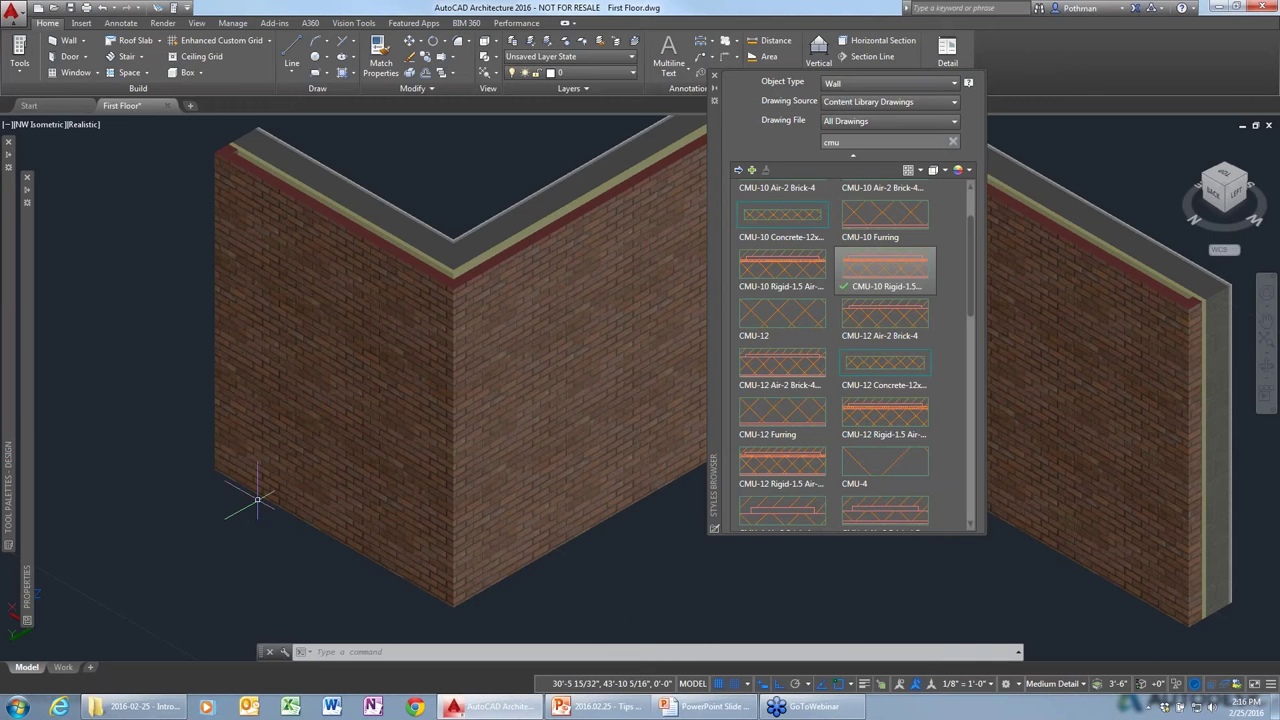
{"action": "left_click", "coordinate": [260, 496]}
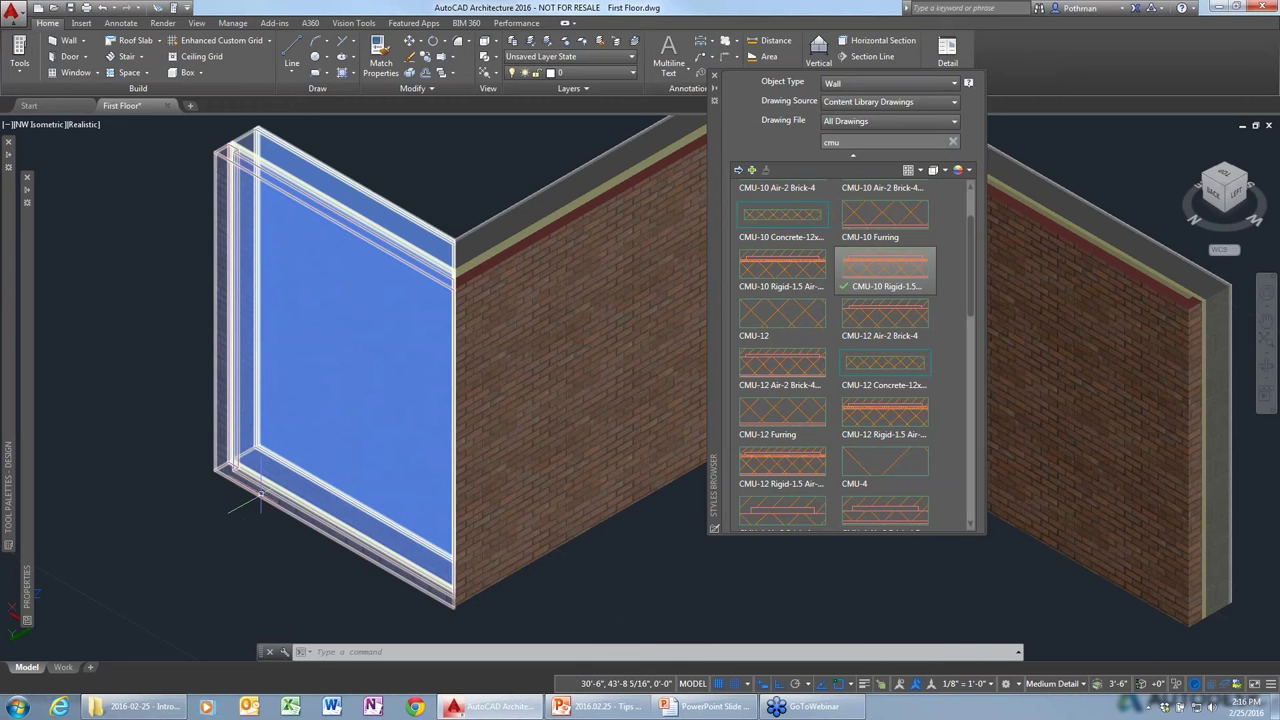
{"action": "scroll", "coordinate": [700, 385], "scroll_direction": "down", "scroll_amount": 2}
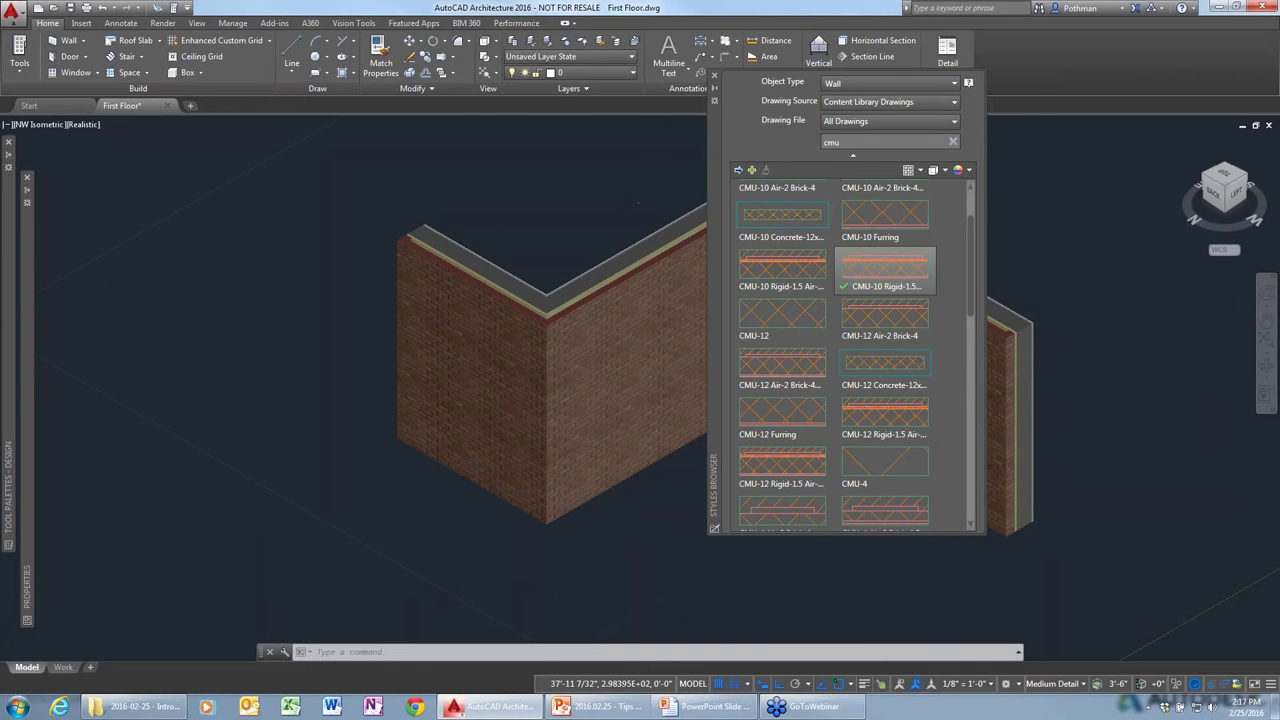
{"action": "scroll", "coordinate": [622, 193], "scroll_direction": "down", "scroll_amount": 2}
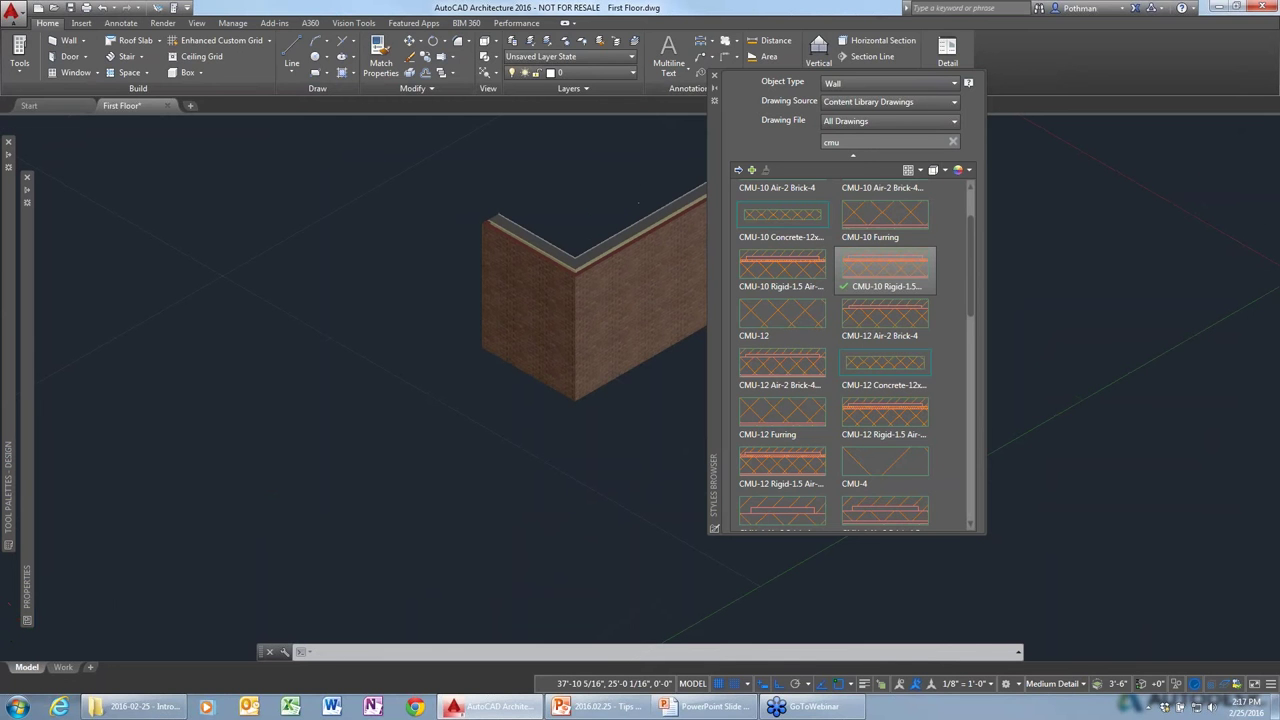
Set the display back to 2D wireframe using SHADEMODE option 2.
{"action": "key", "text": "Escape"}
{"action": "key", "text": "Escape"}
{"action": "key", "text": "Escape"}
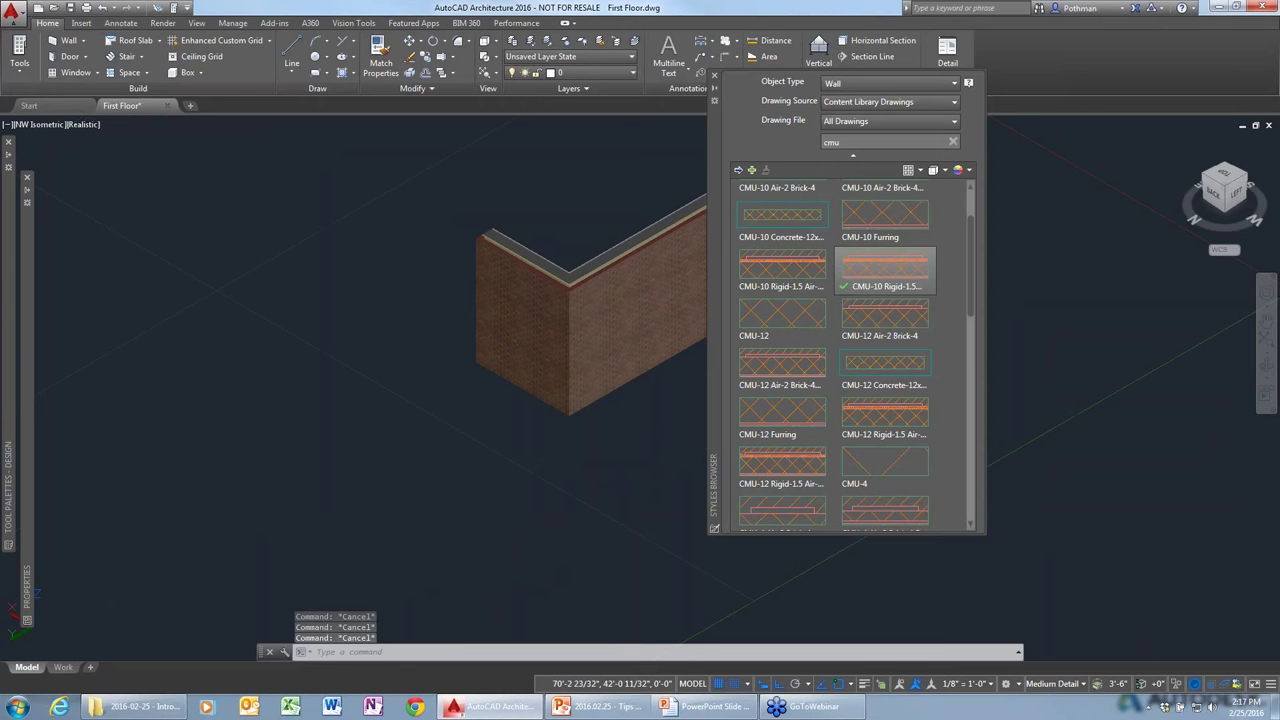
{"action": "type", "text": "shademo"}
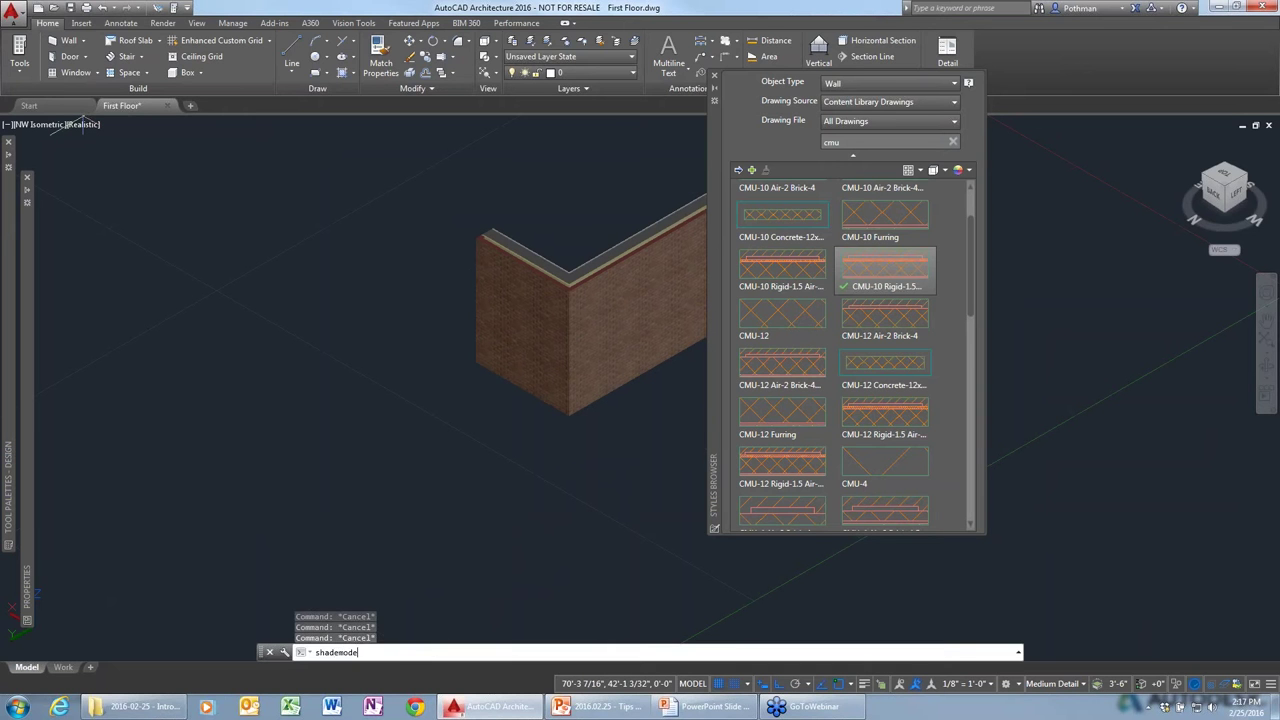
{"action": "type", "text": "de"}
{"action": "key", "text": "Return"}
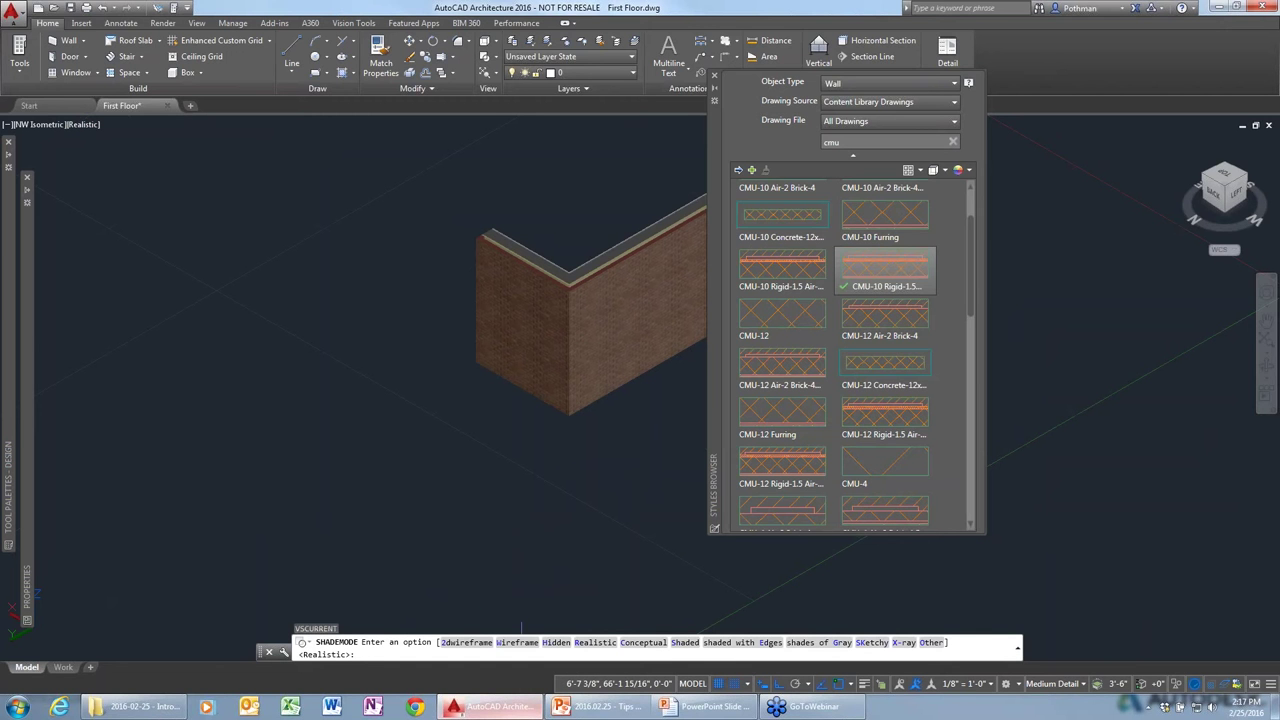
{"action": "type", "text": "2"}
{"action": "key", "text": "Return"}
{"action": "key", "text": "Escape"}
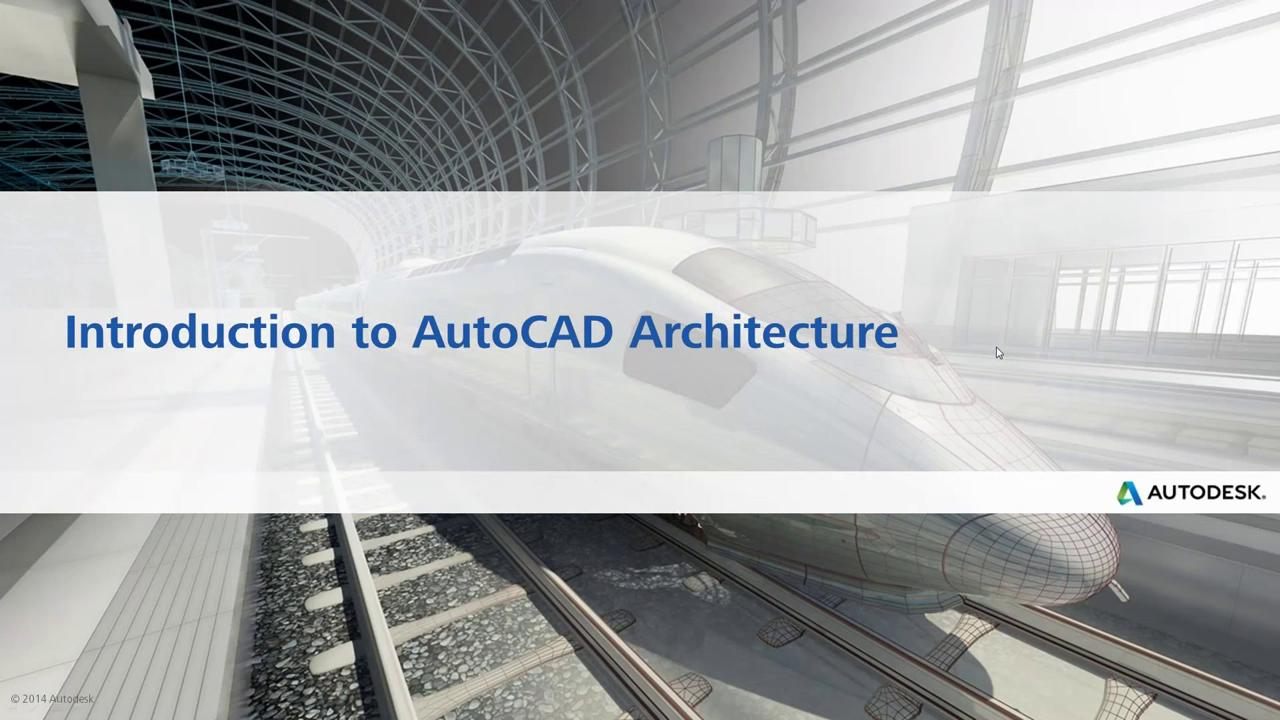
Leave the slideshow and open the 2016 folder on the desktop.
{"action": "key", "text": "Escape"}
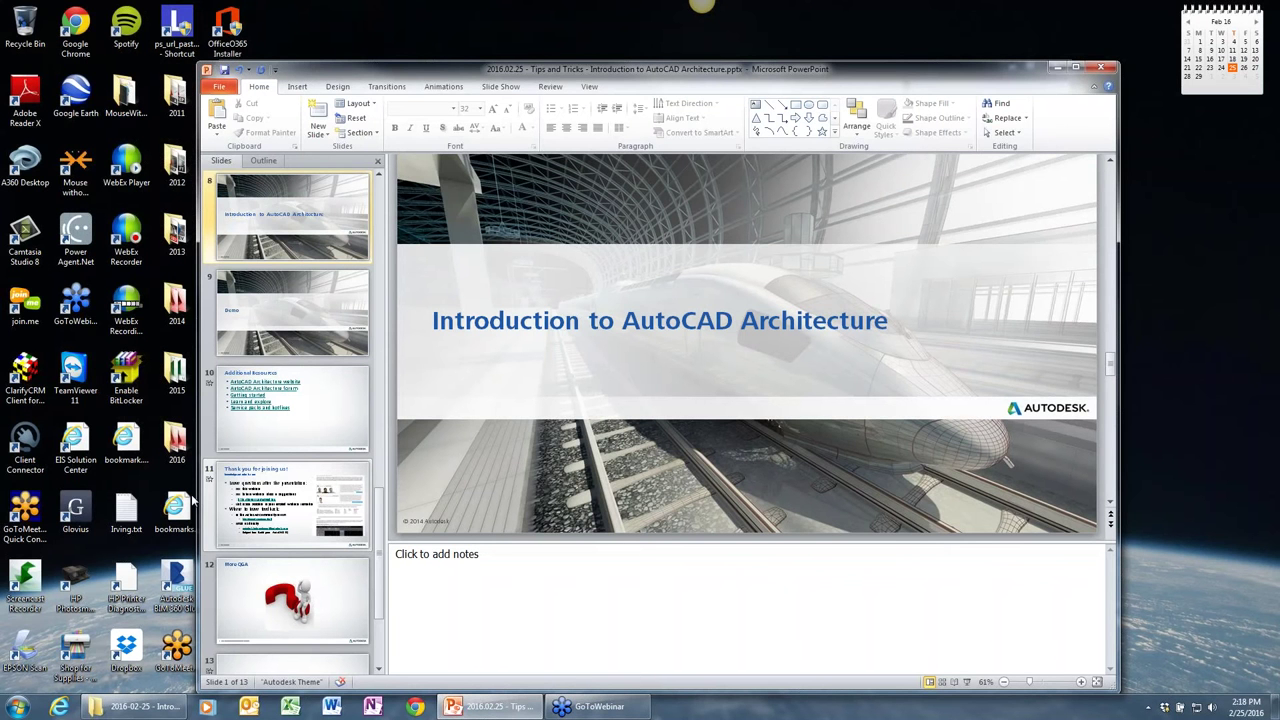
{"action": "double_click", "coordinate": [175, 442]}
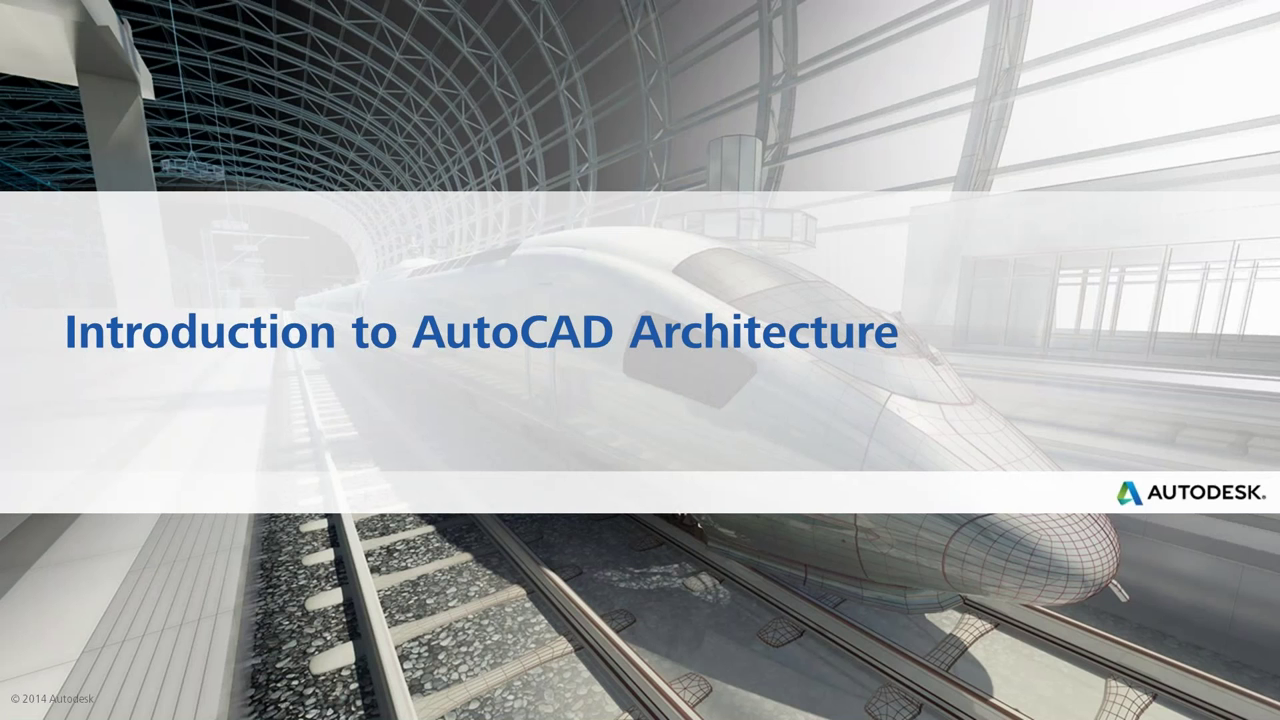
End the PowerPoint slideshow while AutoCAD Architecture 2016 launches.
{"action": "key", "text": "Escape"}
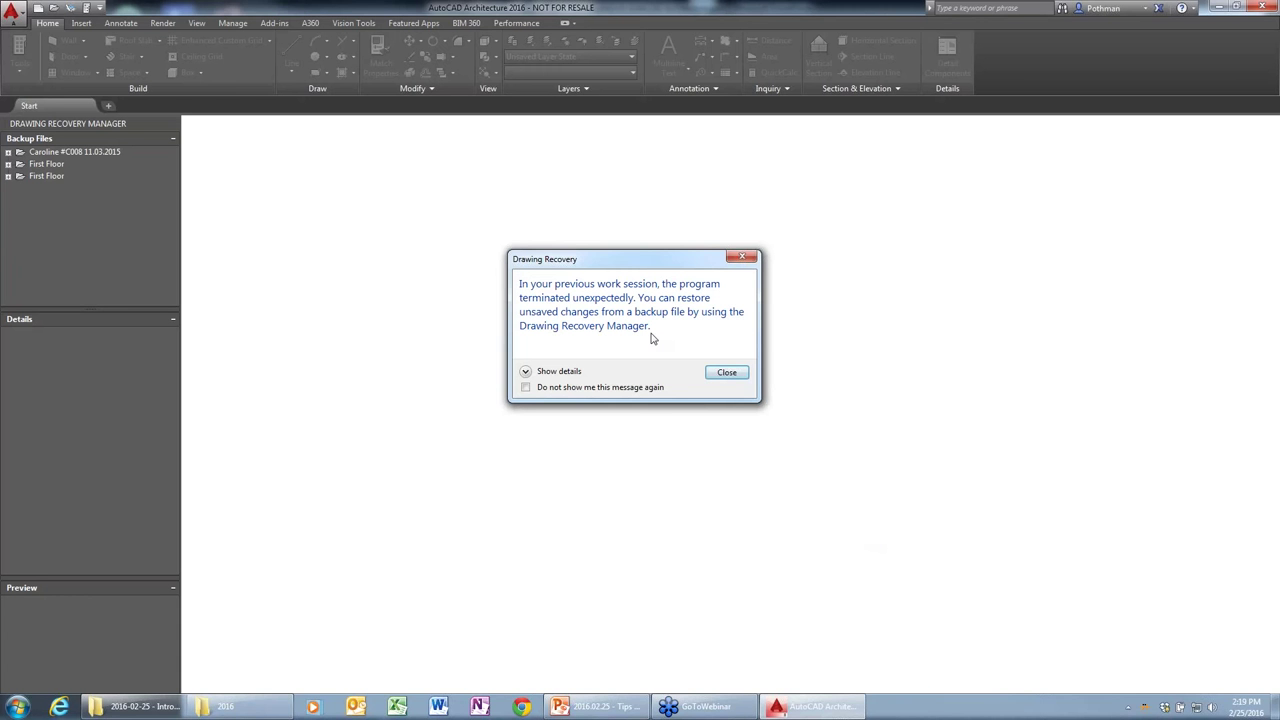
Dismiss the Drawing Recovery notice to reach the empty First Floor.dwg drawing.
{"action": "left_click", "coordinate": [735, 378]}
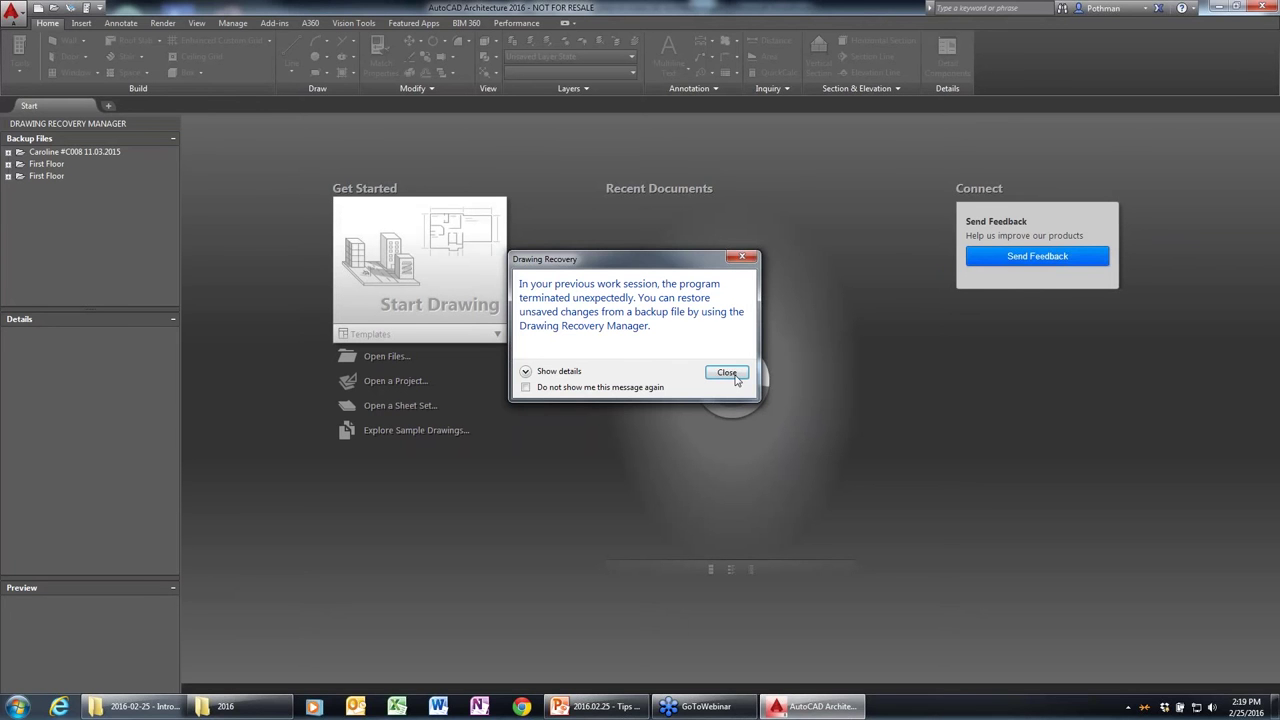
{"action": "left_click", "coordinate": [727, 373]}
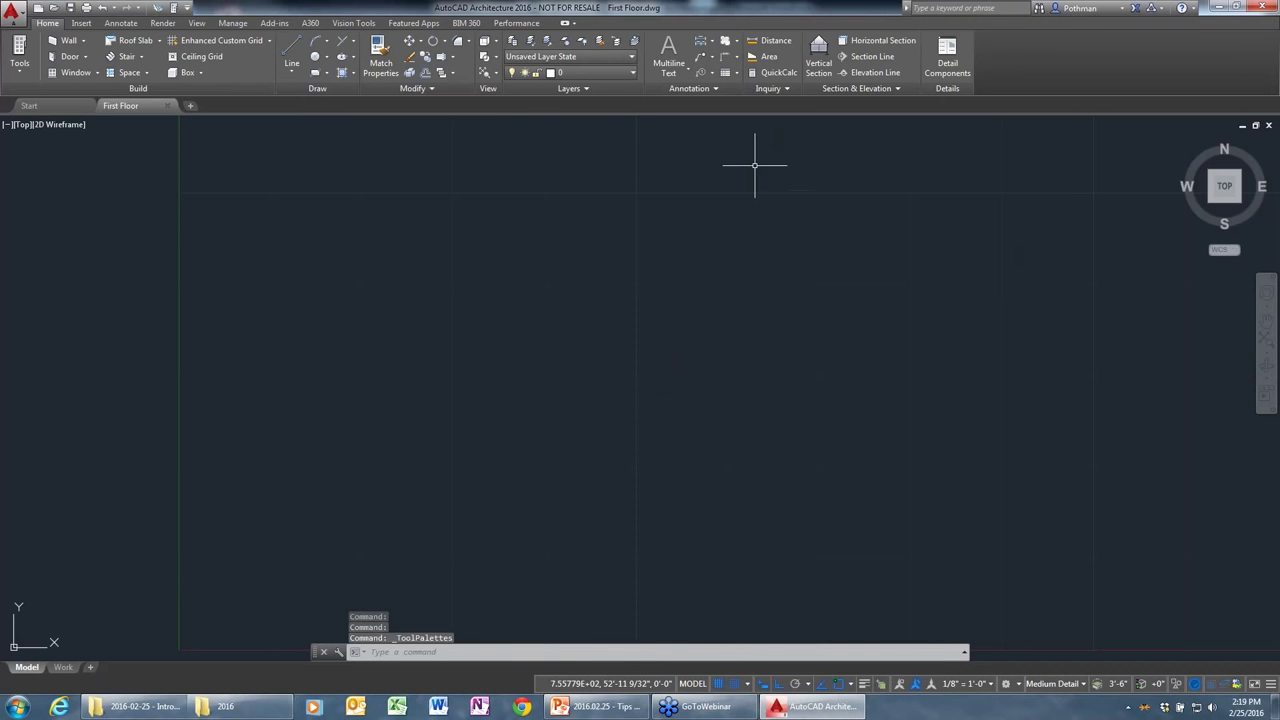
{"action": "left_click", "coordinate": [233, 23]}
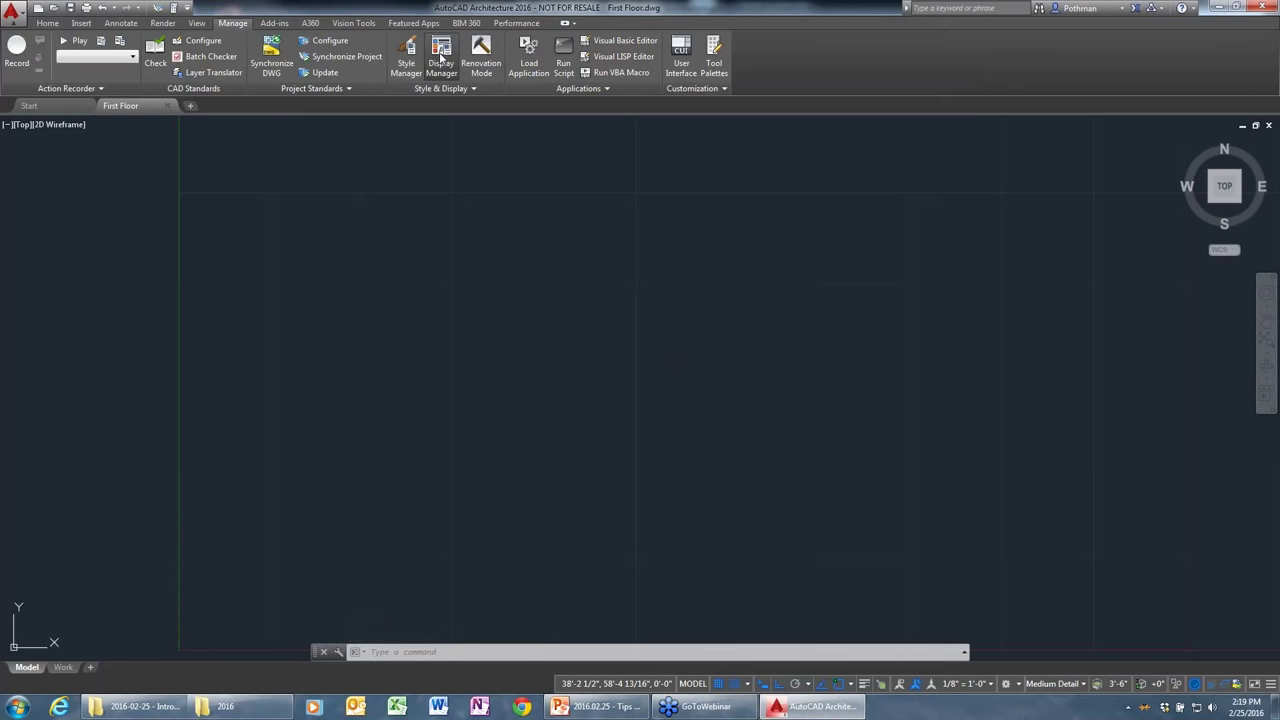
{"action": "left_click", "coordinate": [443, 58]}
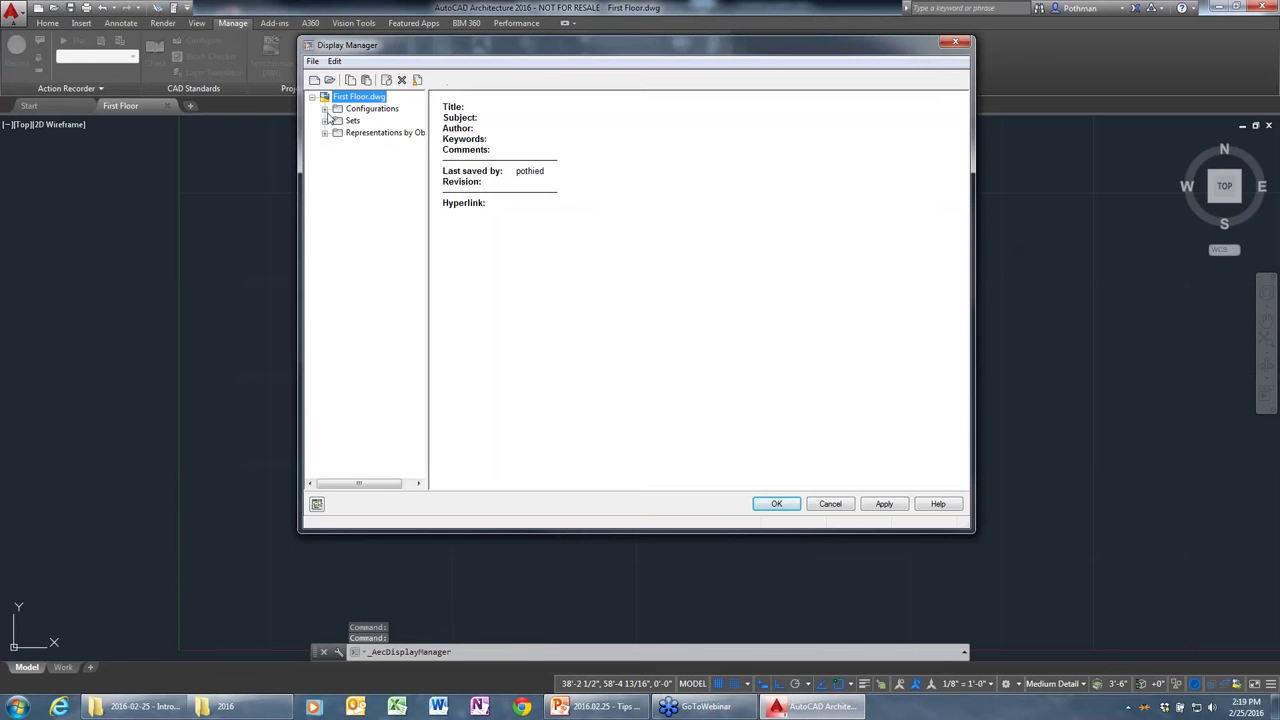
{"action": "left_click", "coordinate": [324, 109]}
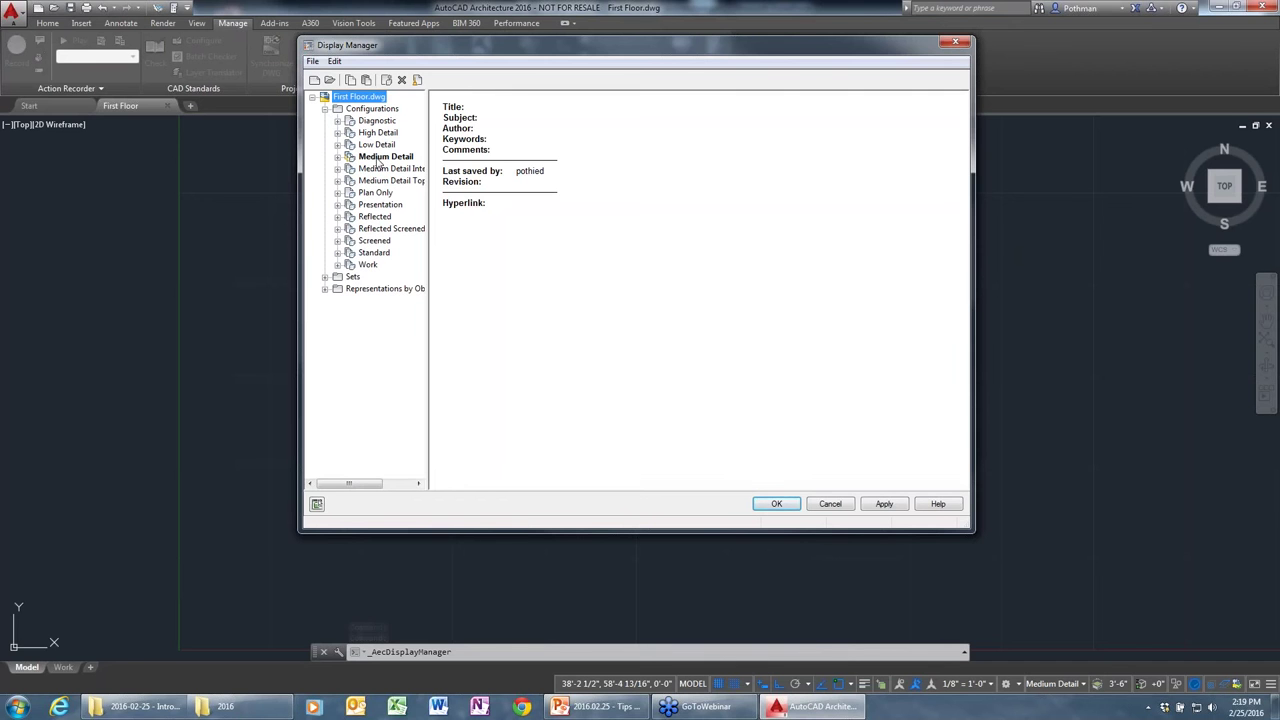
{"action": "left_click", "coordinate": [379, 158]}
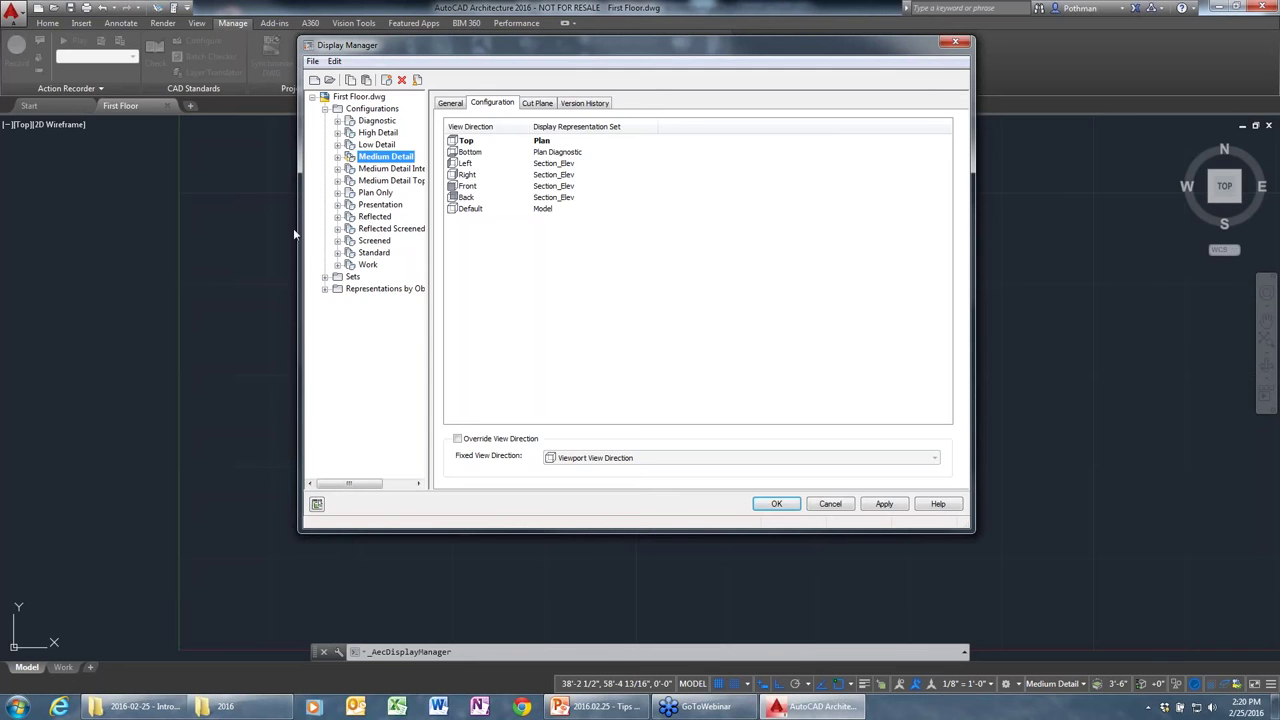
{"action": "left_click", "coordinate": [362, 146]}
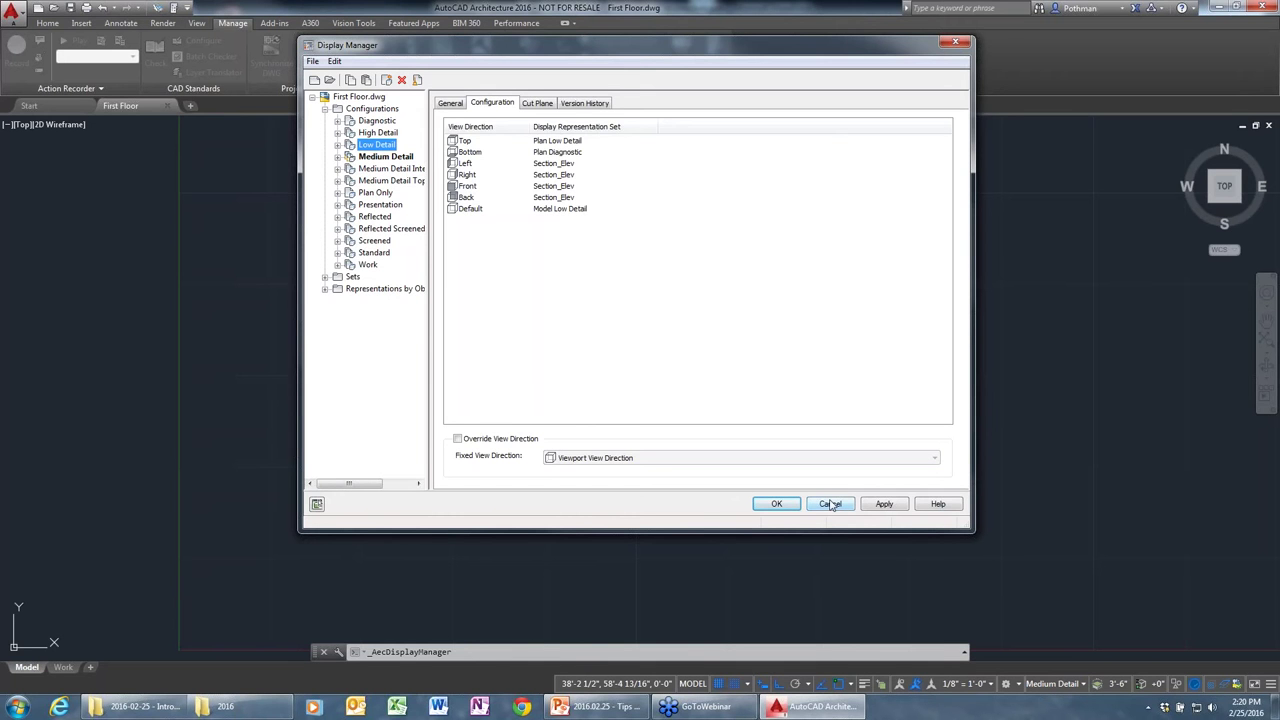
{"action": "left_click", "coordinate": [831, 504]}
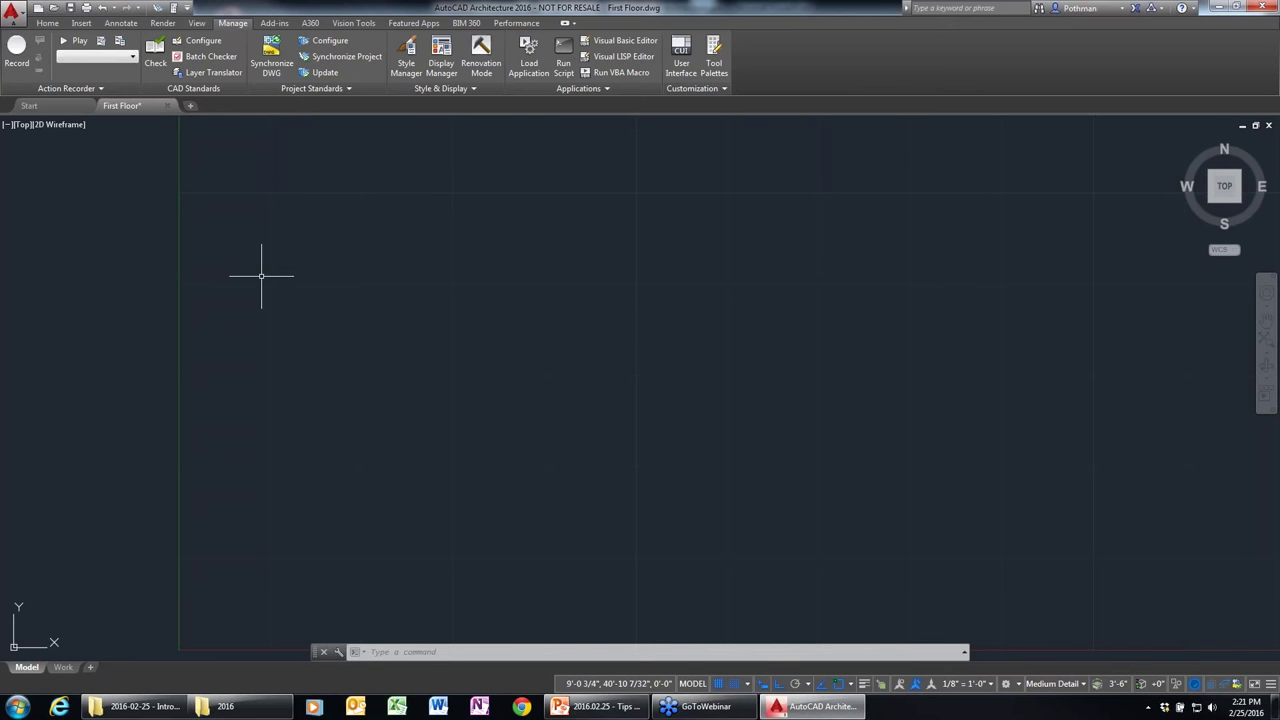
Return to the Home tab and dock the Properties palette out of the way.
{"action": "left_click", "coordinate": [78, 42]}
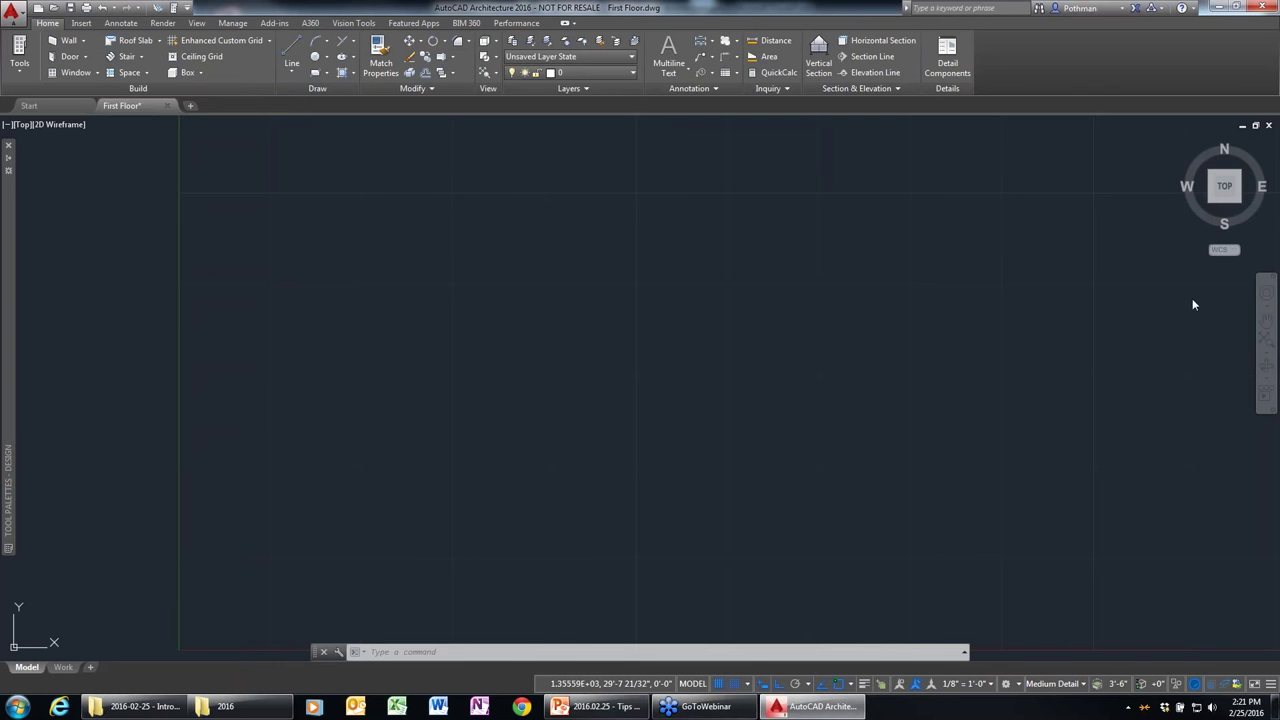
{"action": "key", "text": "ctrl+1"}
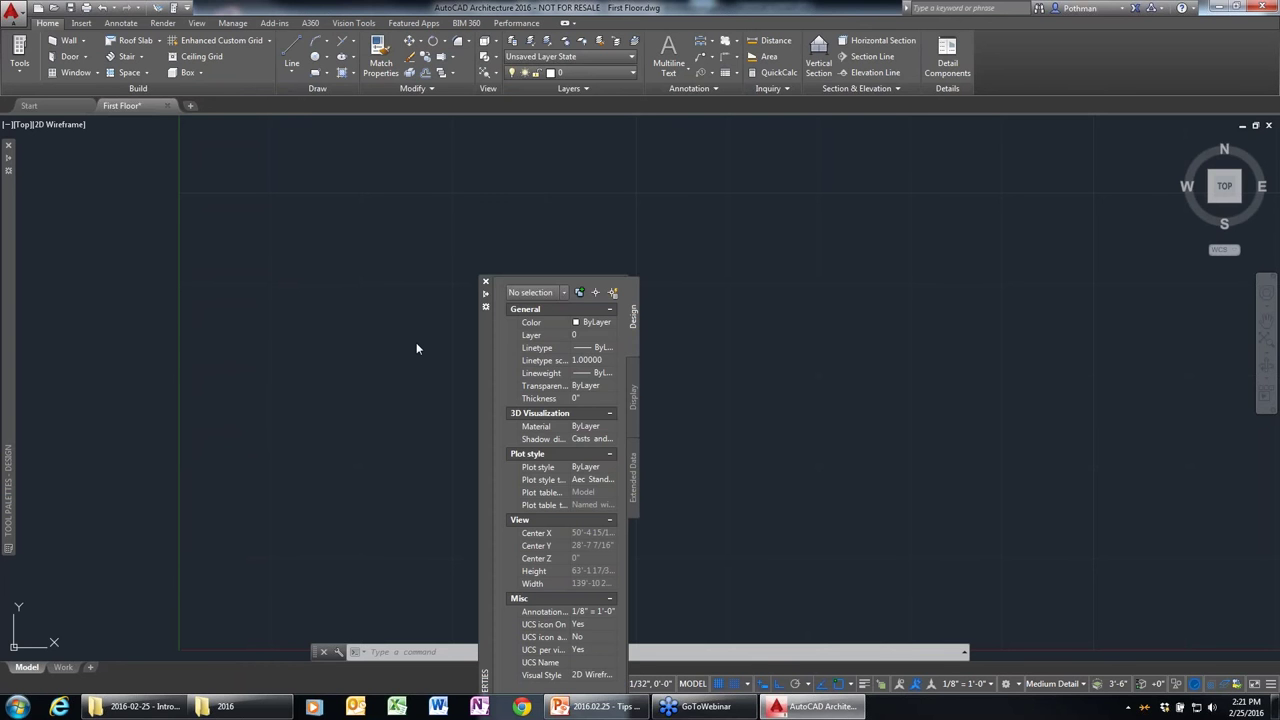
{"action": "left_click_drag", "start_coordinate": [485, 300], "coordinate": [43, 265]}
Draw walls from 10',10' with 40' and 30' sides, closing the rectangle with ORtho.
{"action": "left_click", "coordinate": [25, 155]}
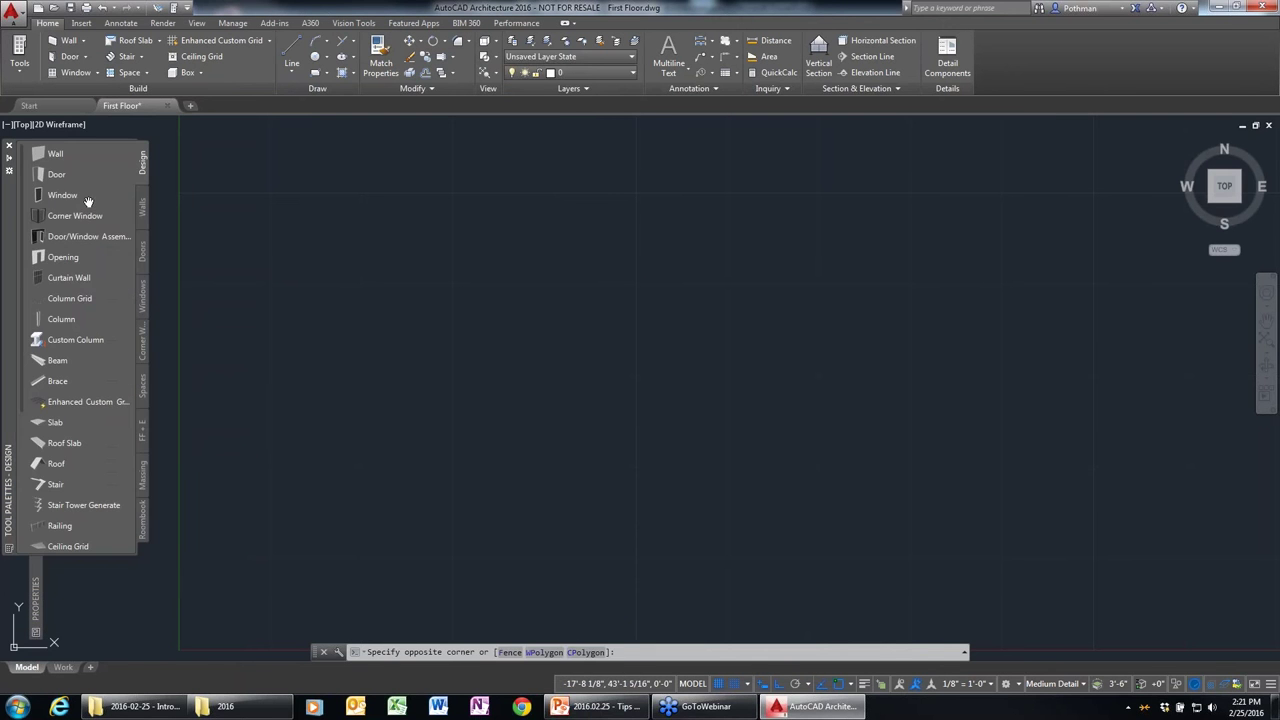
{"action": "left_click", "coordinate": [45, 153]}
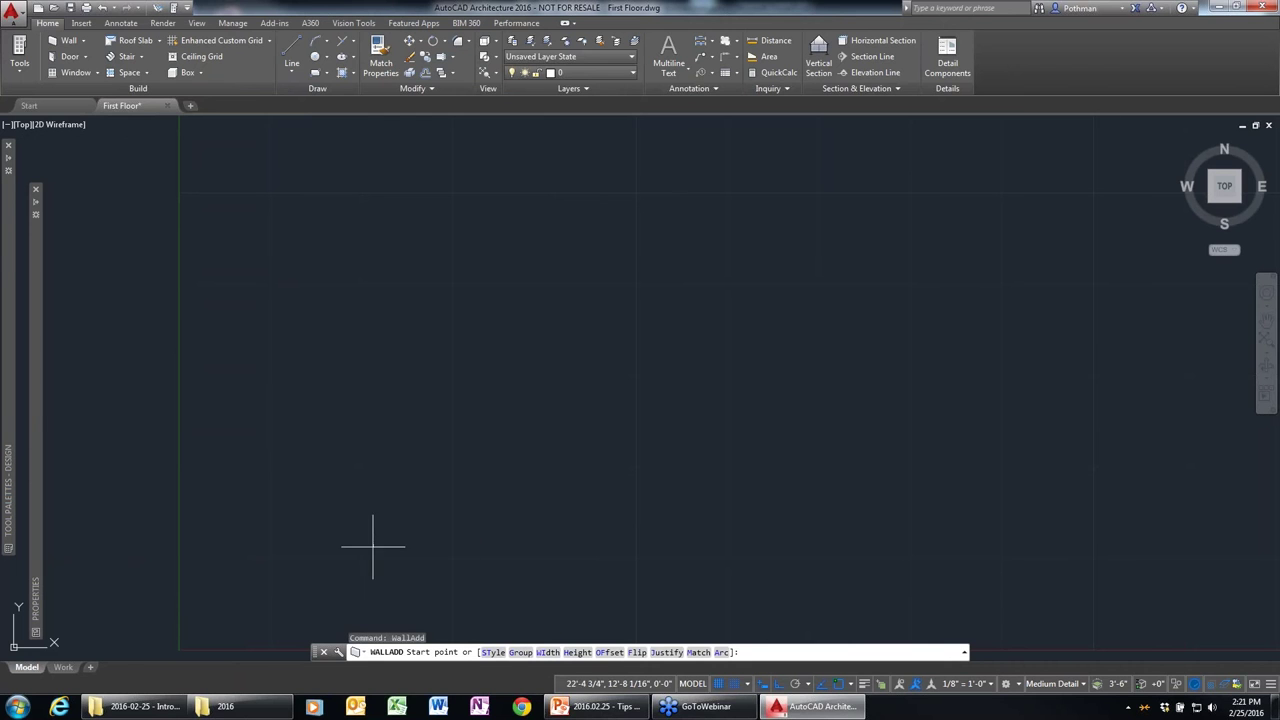
{"action": "type", "text": "10"}
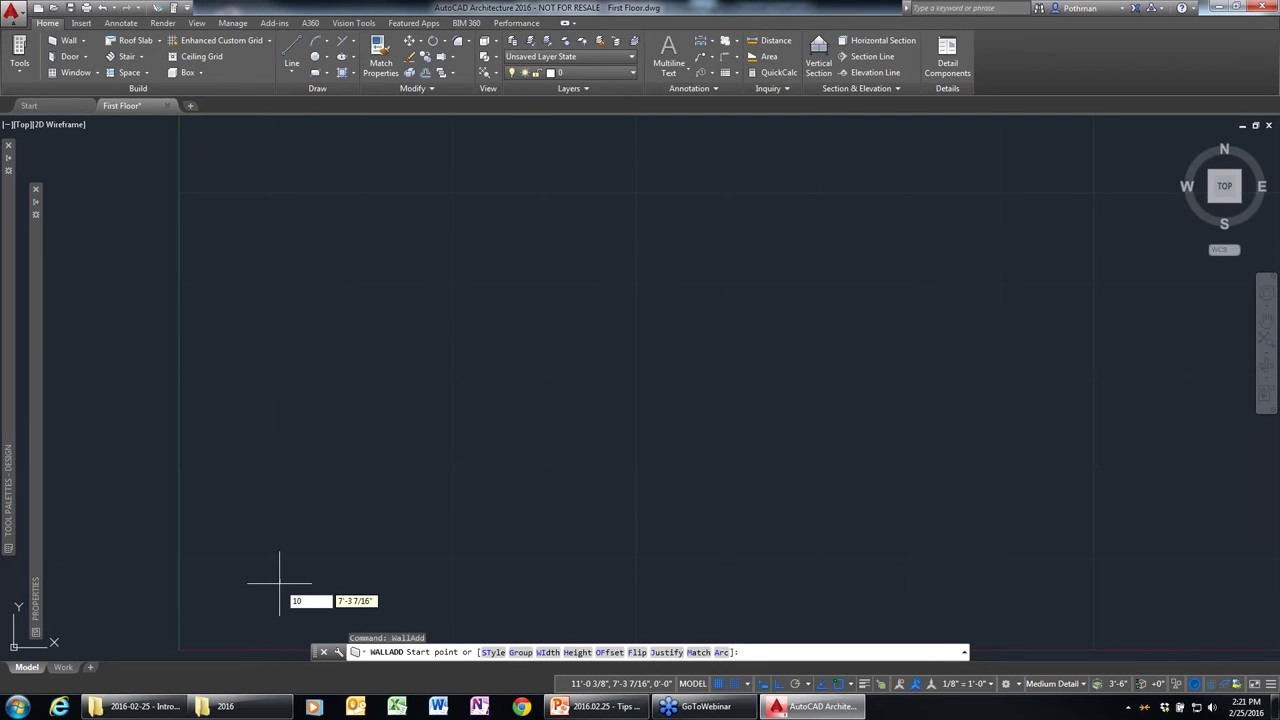
{"action": "key", "text": "Tab"}
{"action": "type", "text": "1"}
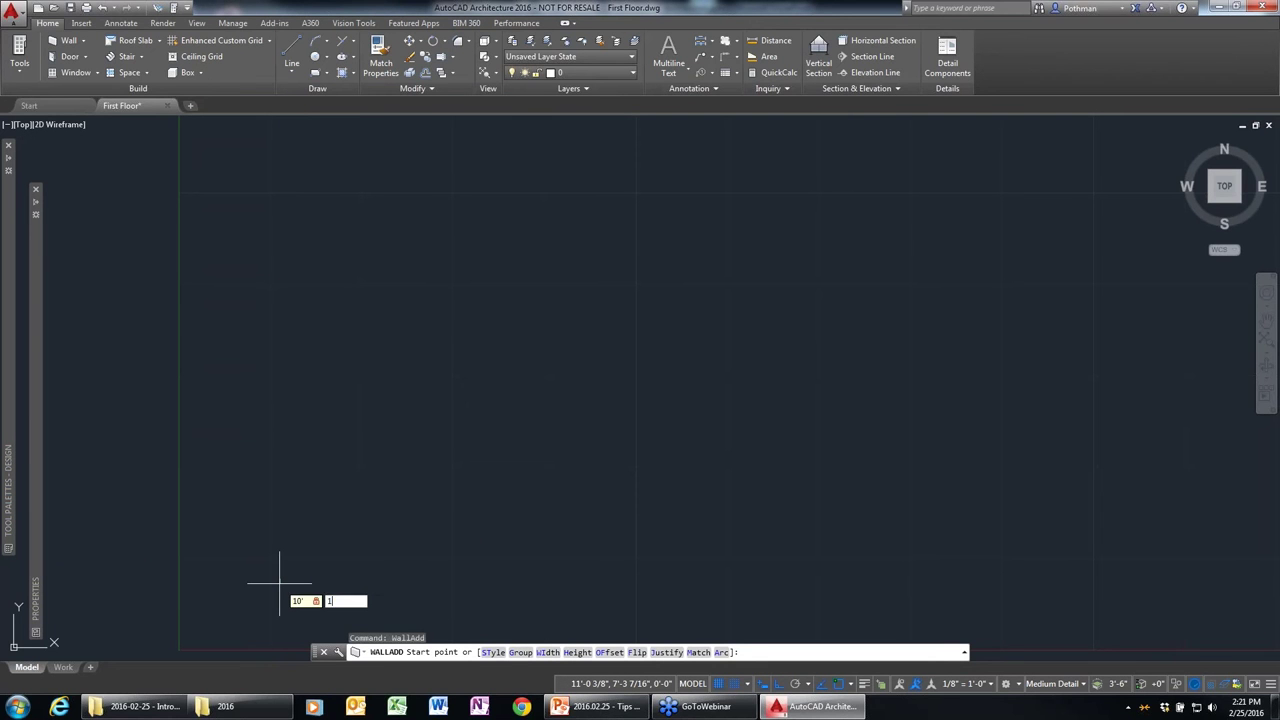
{"action": "key", "text": "Return"}
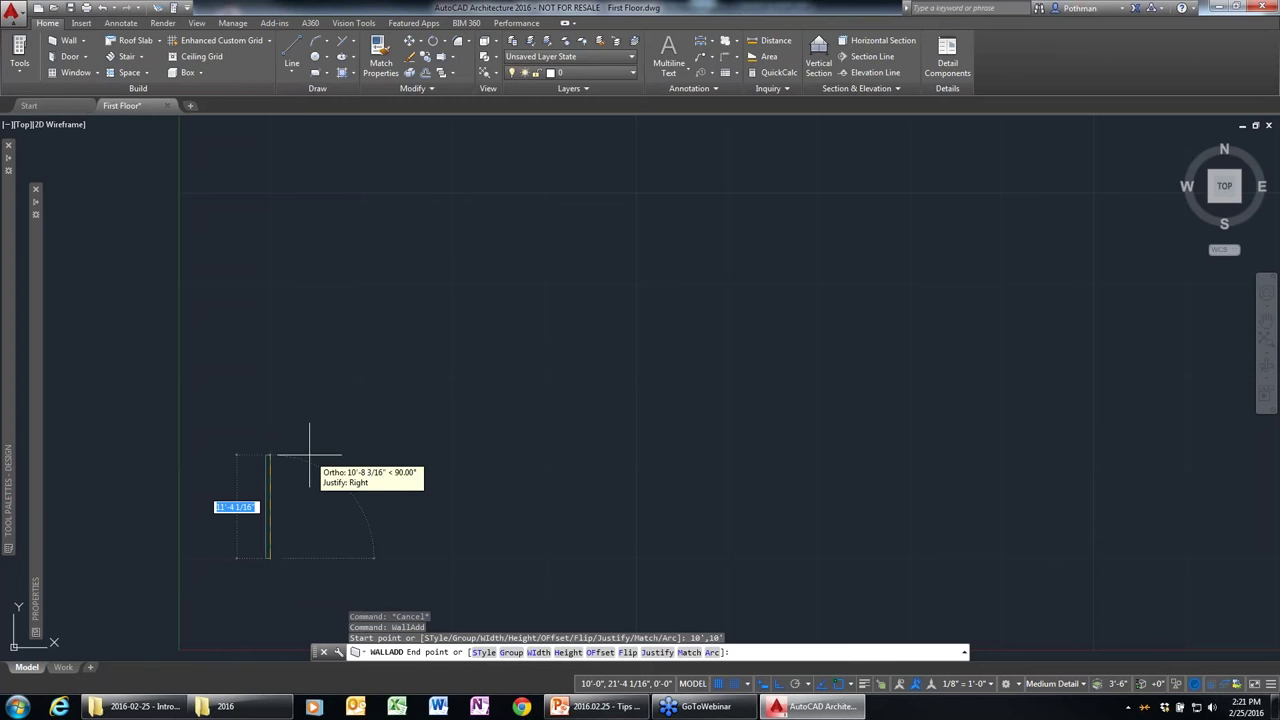
{"action": "type", "text": "10',10'"}
{"action": "key", "text": "Return"}
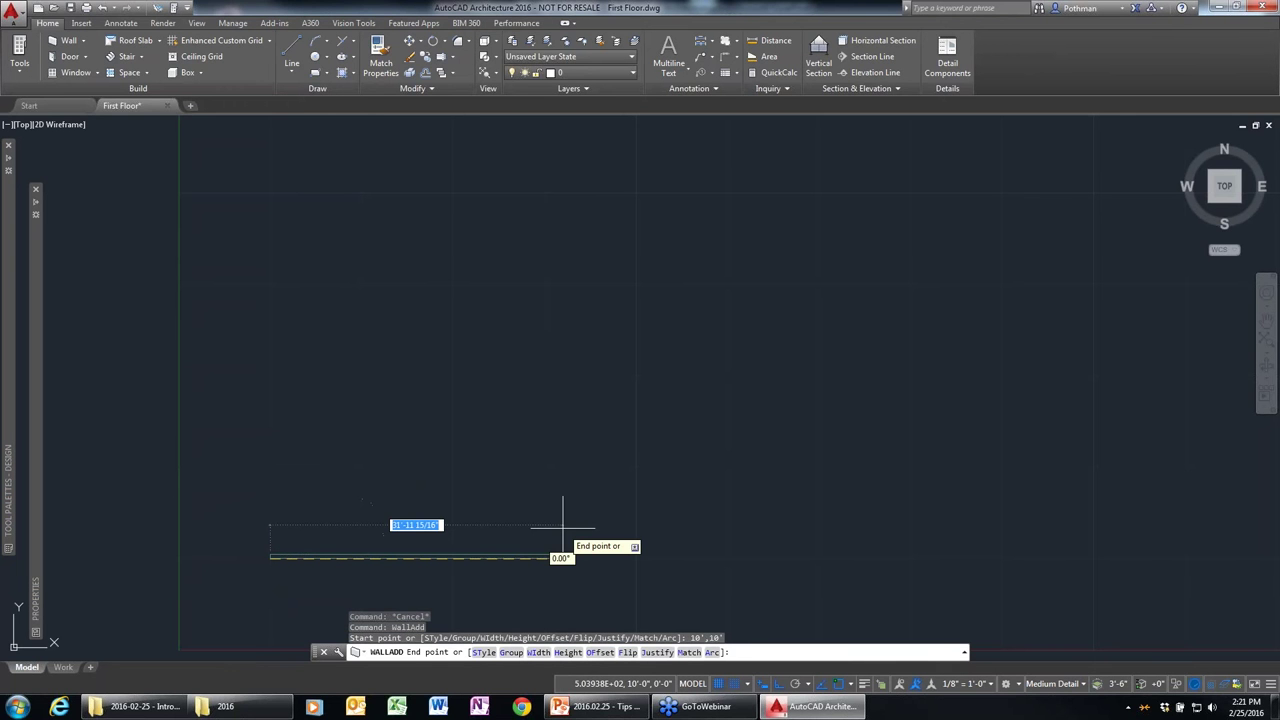
{"action": "type", "text": "40'"}
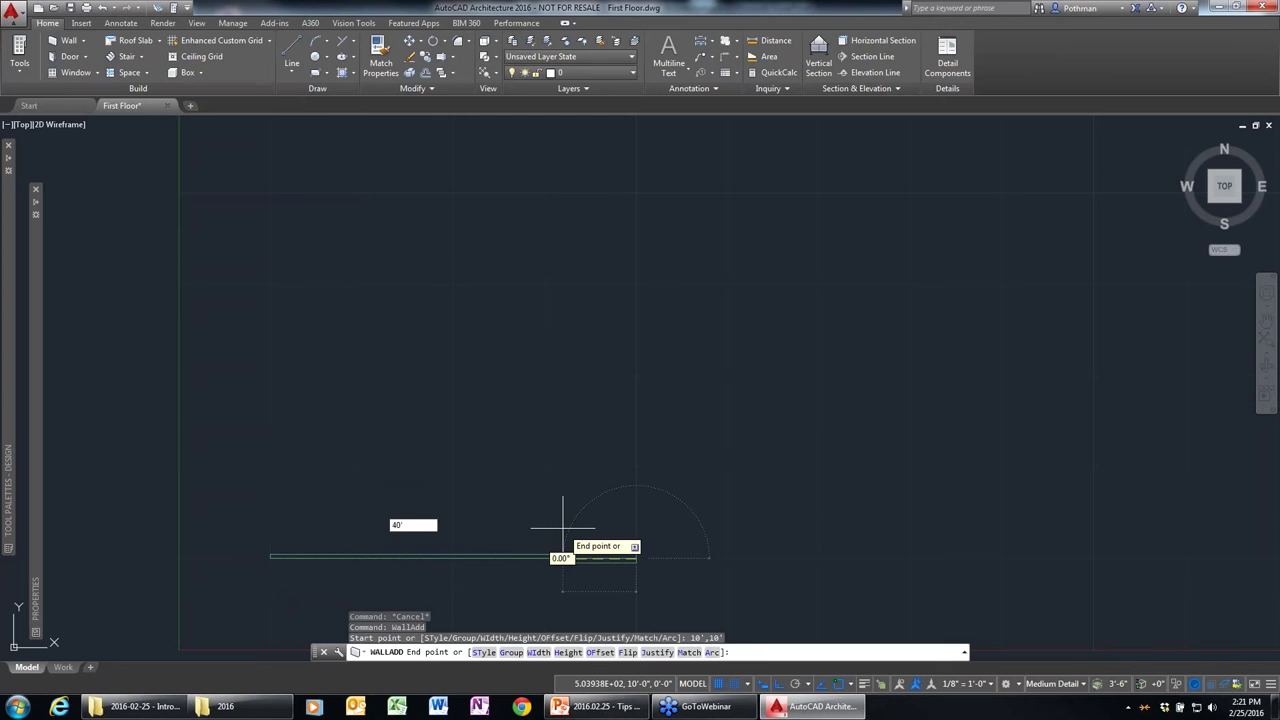
{"action": "key", "text": "Return"}
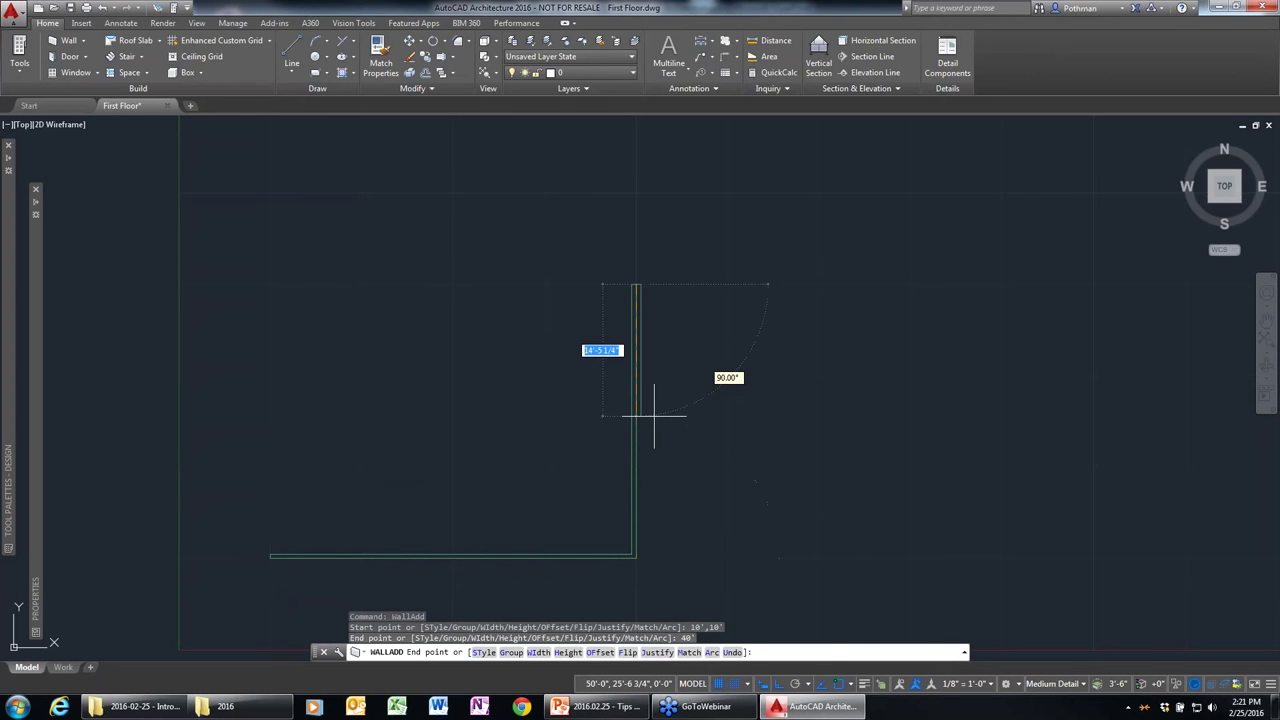
{"action": "type", "text": "30'"}
{"action": "key", "text": "Return"}
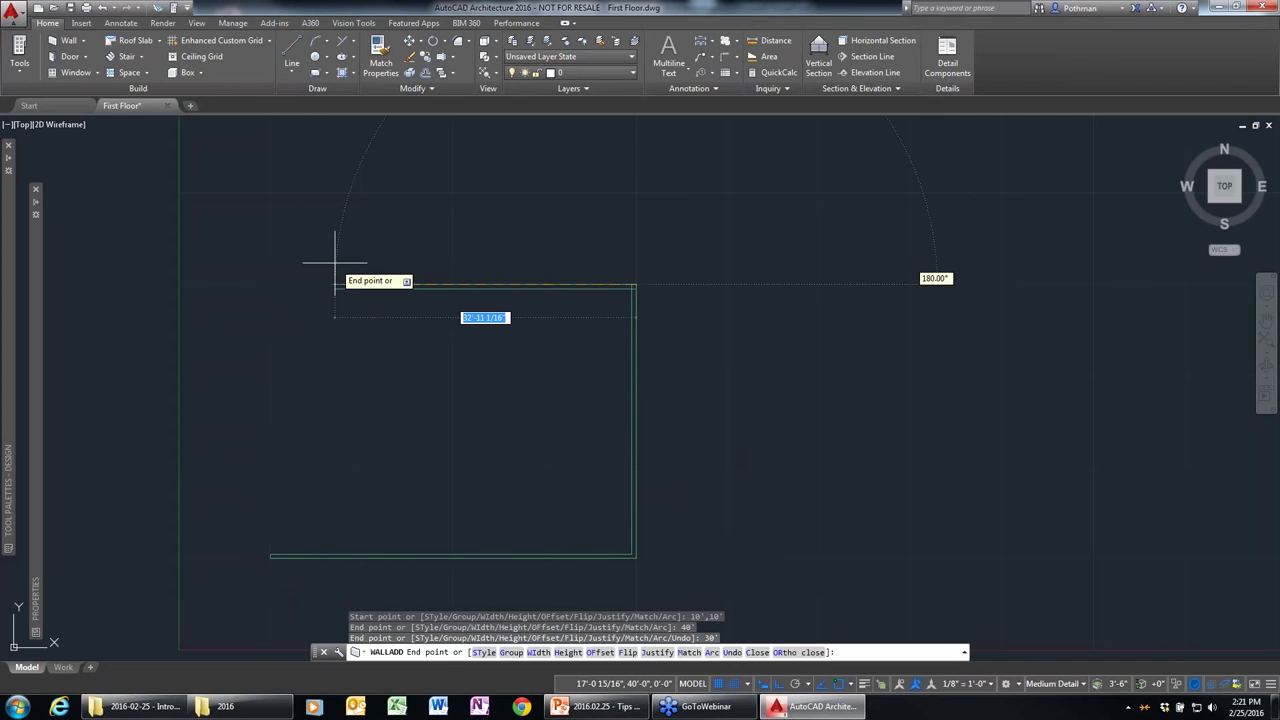
{"action": "left_click", "coordinate": [797, 656]}
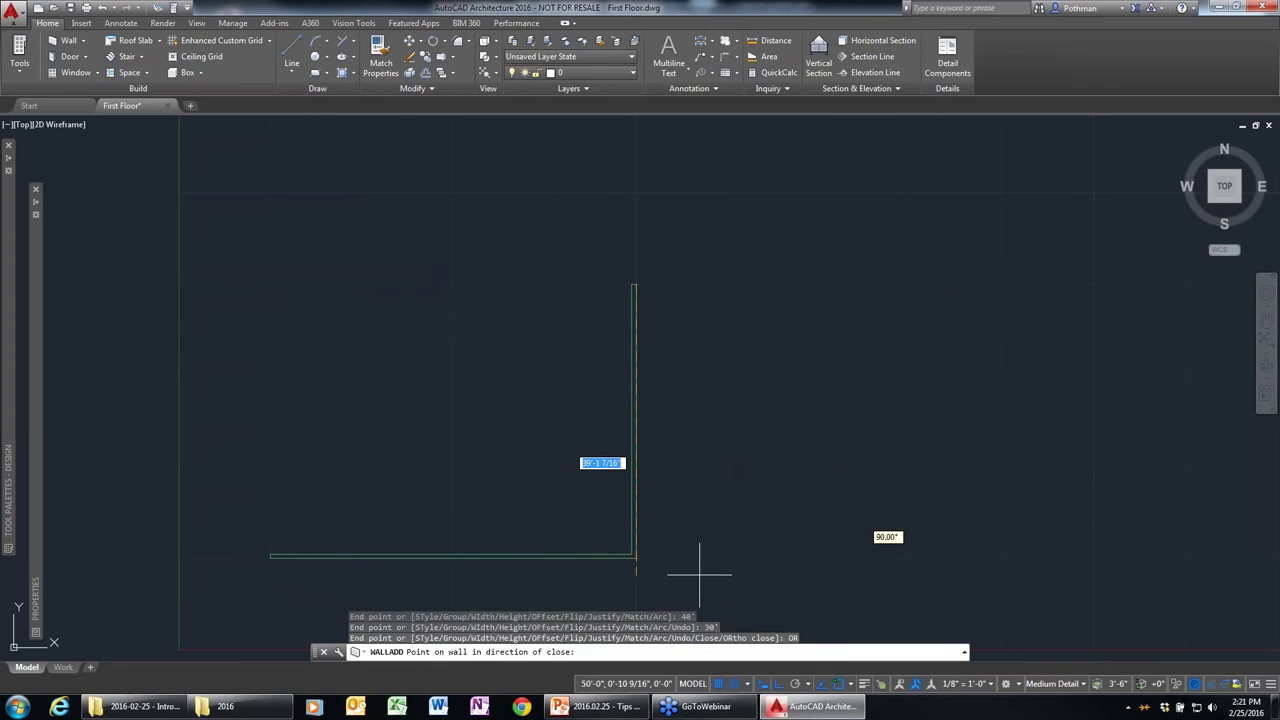
{"action": "left_click", "coordinate": [349, 319]}
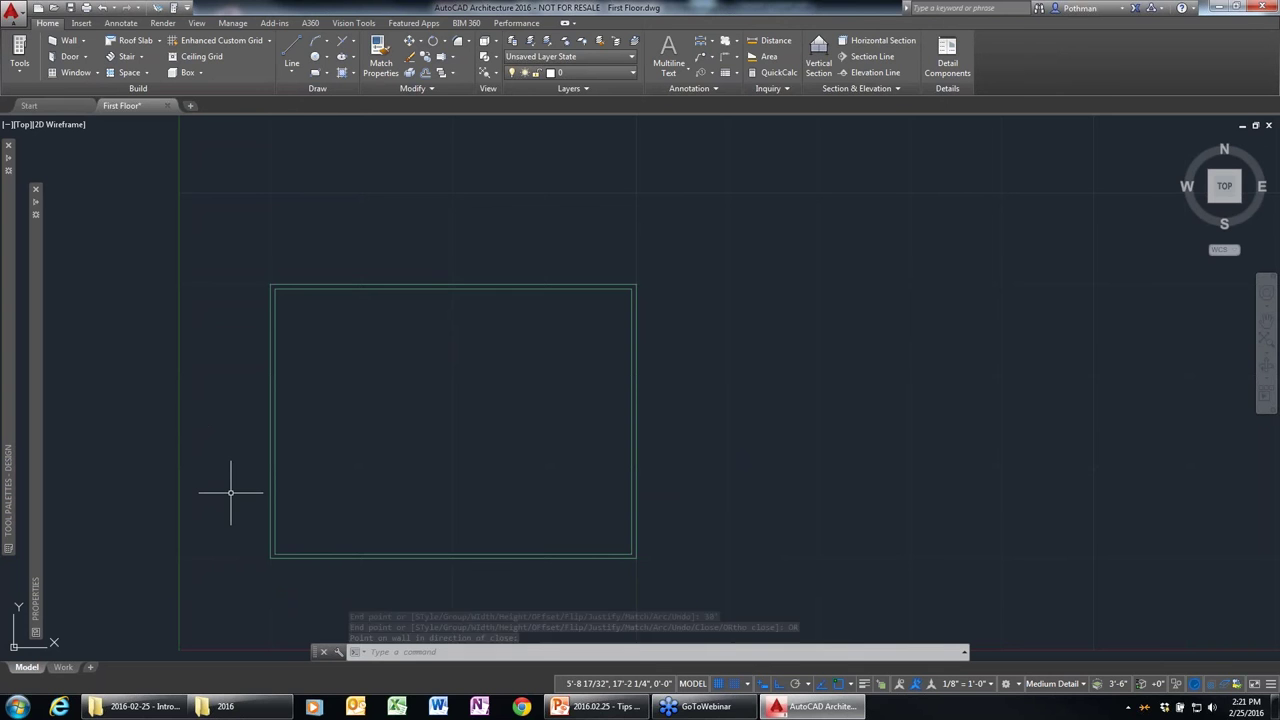
Turn off the drawing grid and center the wall rectangle in view.
{"action": "key", "text": "F7"}
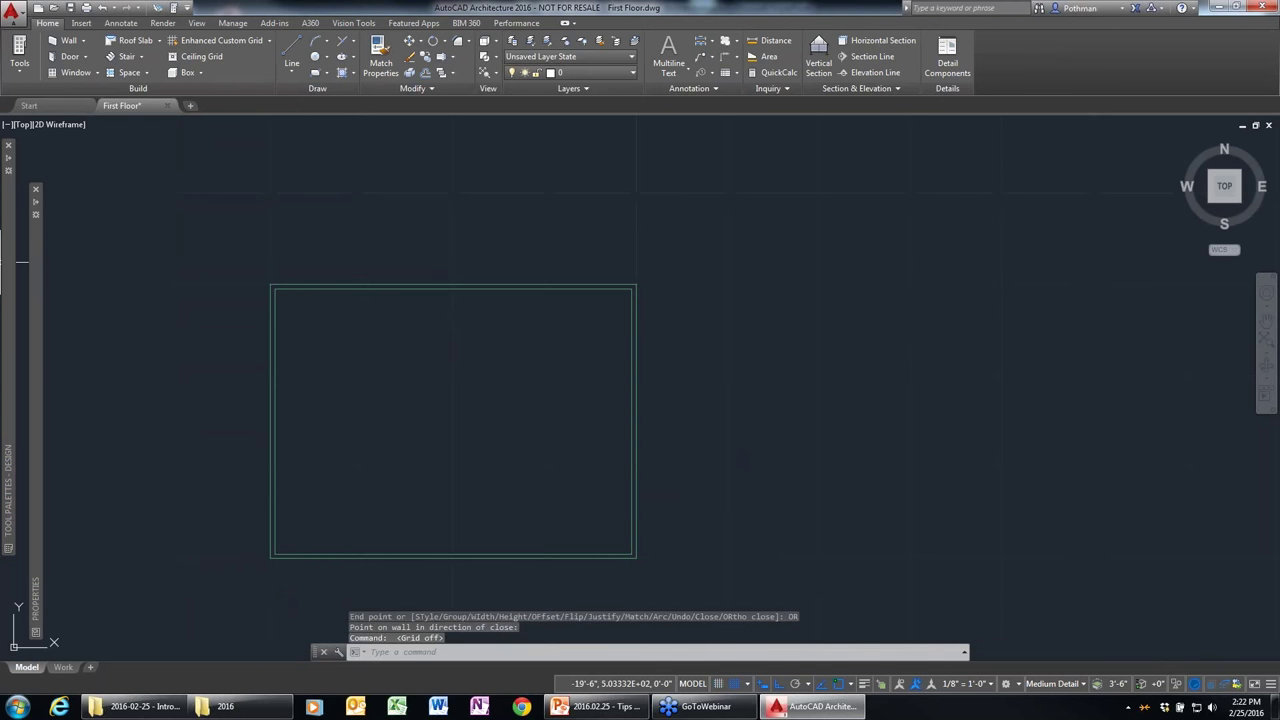
{"action": "middle_click_drag", "start_coordinate": [338, 390], "coordinate": [514, 323]}
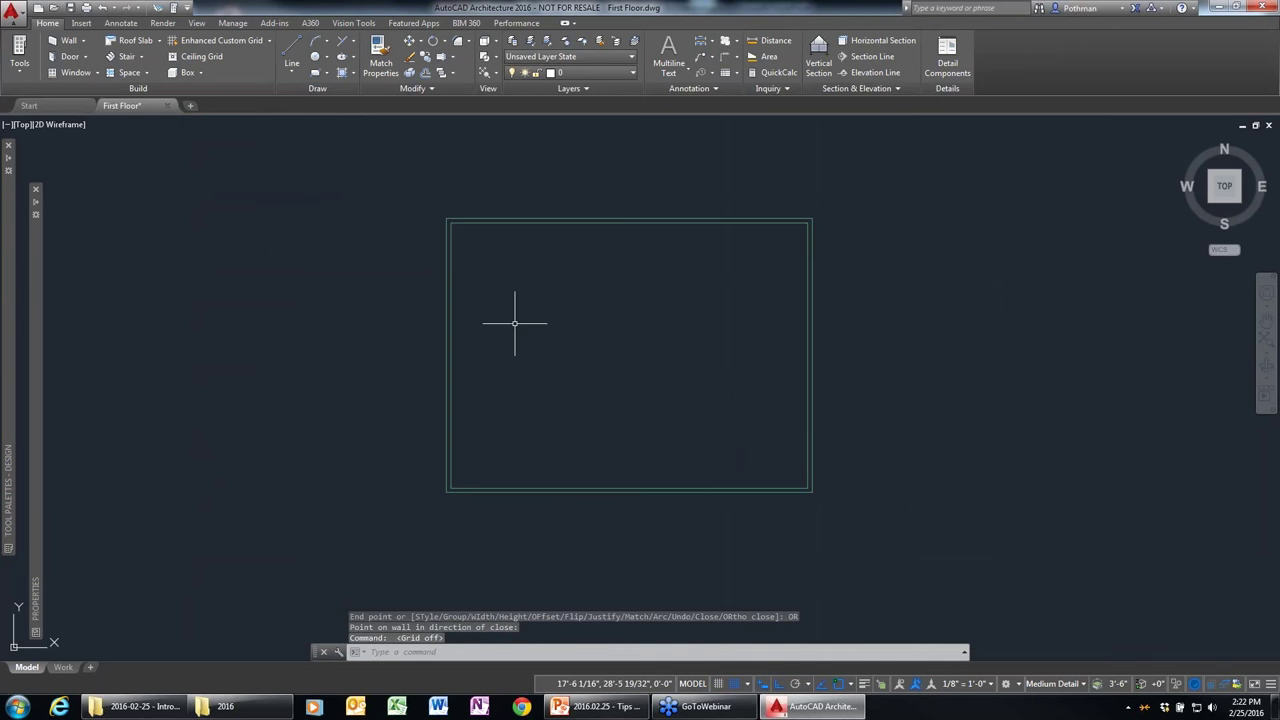
{"action": "scroll", "coordinate": [514, 323], "scroll_direction": "up", "scroll_amount": 2}
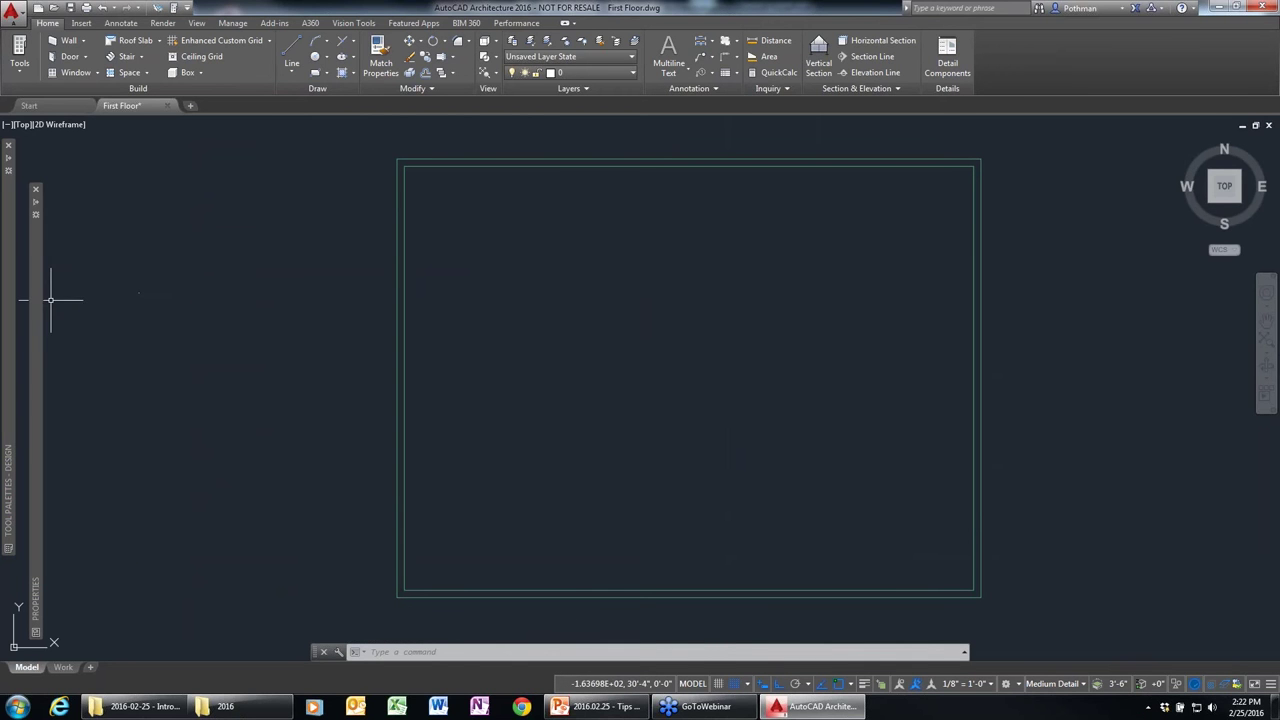
Preview the CMU-8 style in the Walls palette and bring up the tool windows list.
{"action": "left_click", "coordinate": [143, 210]}
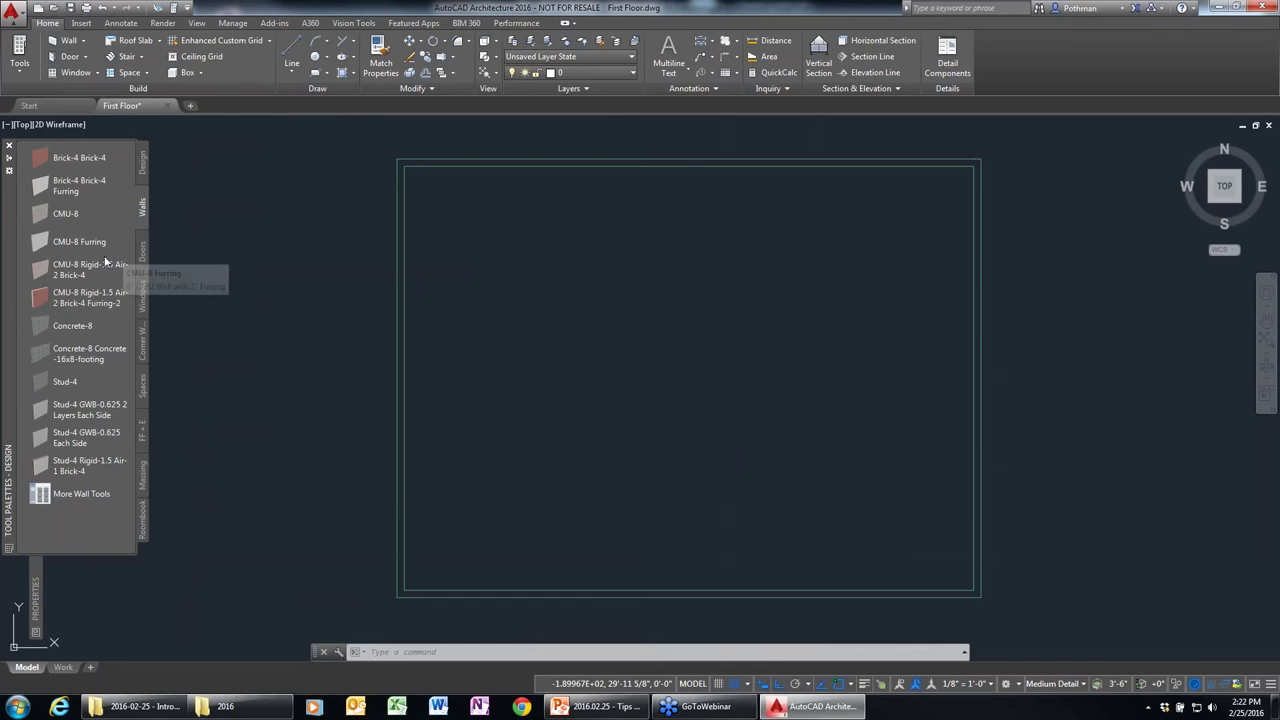
{"action": "left_click", "coordinate": [90, 297]}
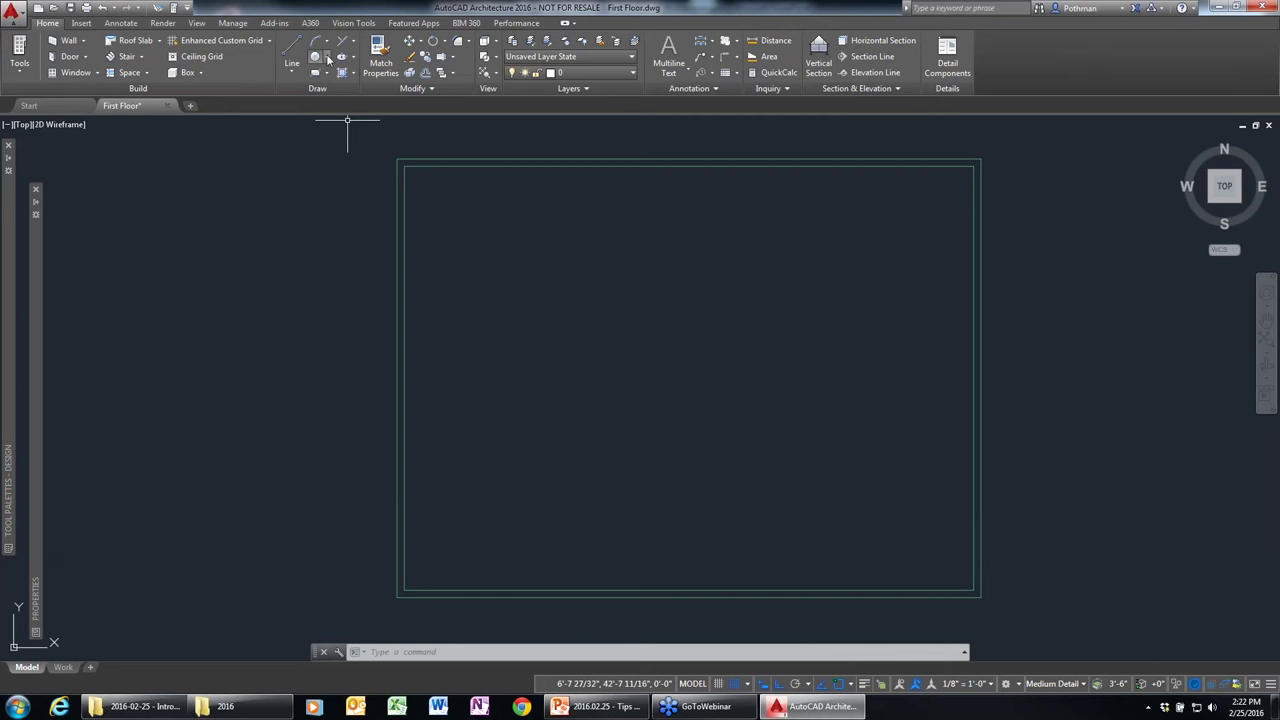
{"action": "left_click", "coordinate": [19, 55]}
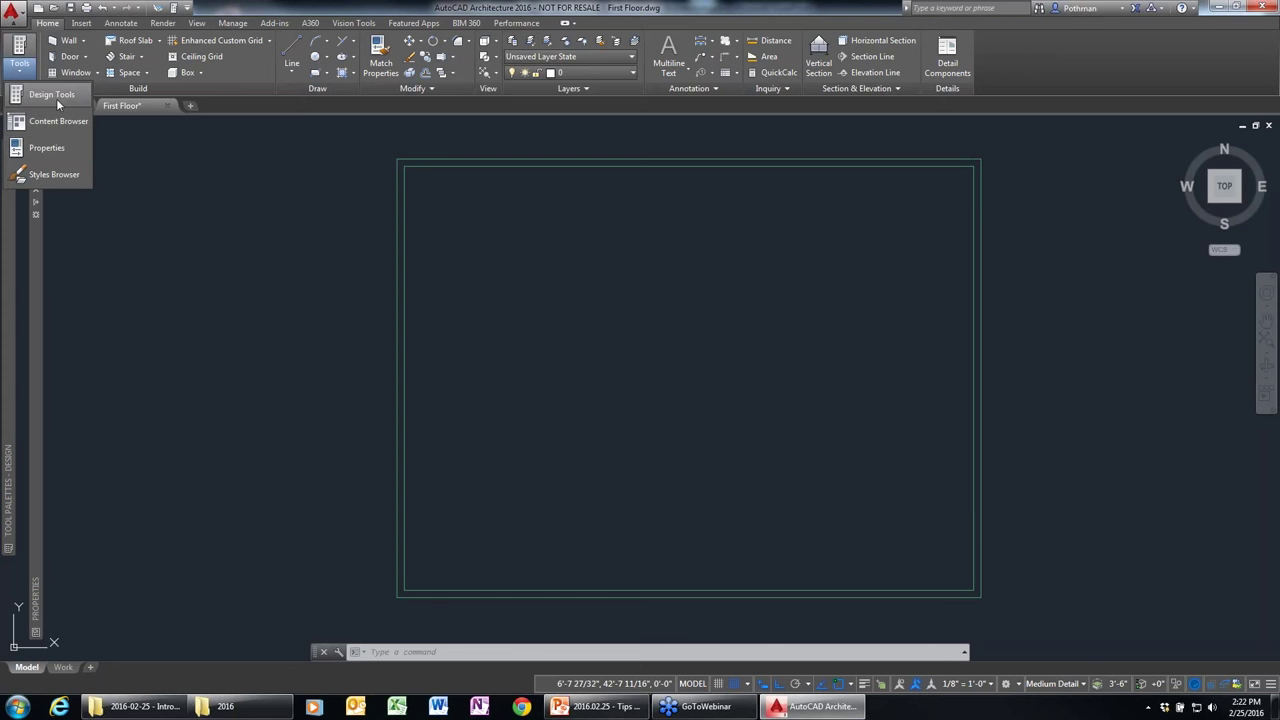
Filter the Styles Browser to walls, search 'siding', and import Stud-5.5 Sheathing-0.5 Siding.
{"action": "left_click", "coordinate": [52, 176]}
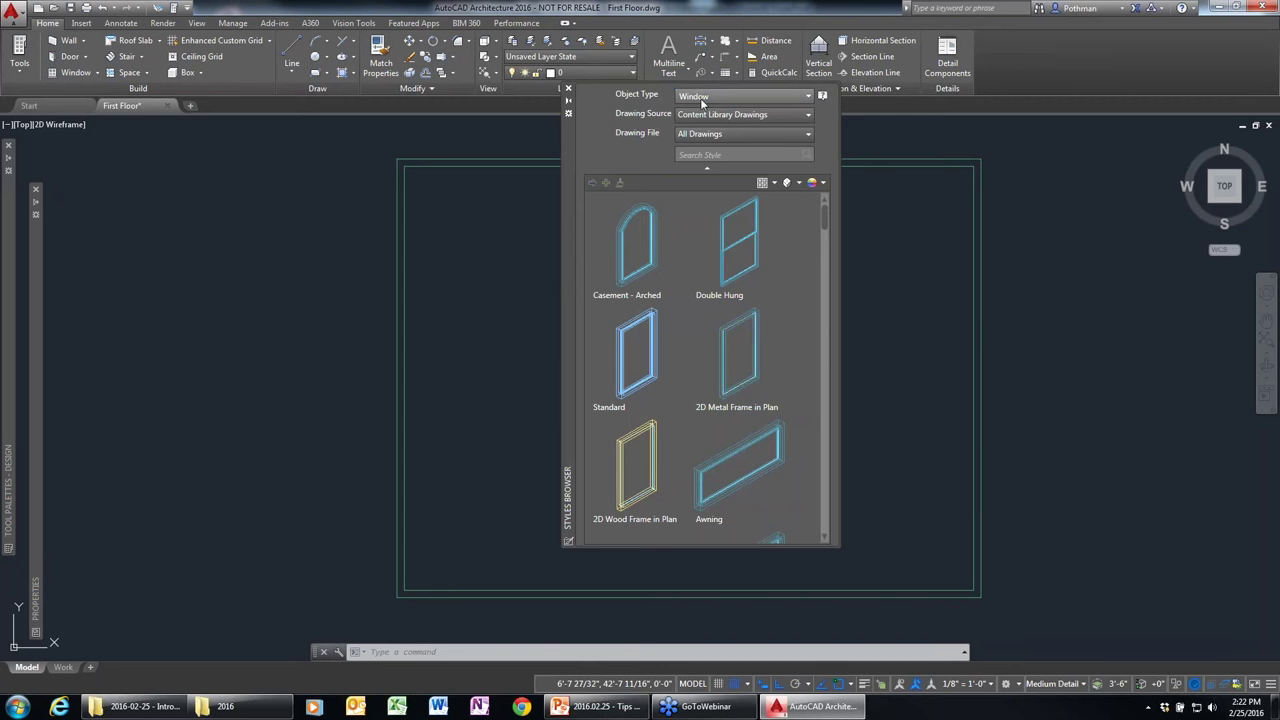
{"action": "left_click", "coordinate": [702, 101]}
{"action": "scroll", "coordinate": [722, 234], "scroll_direction": "up", "scroll_amount": 1}
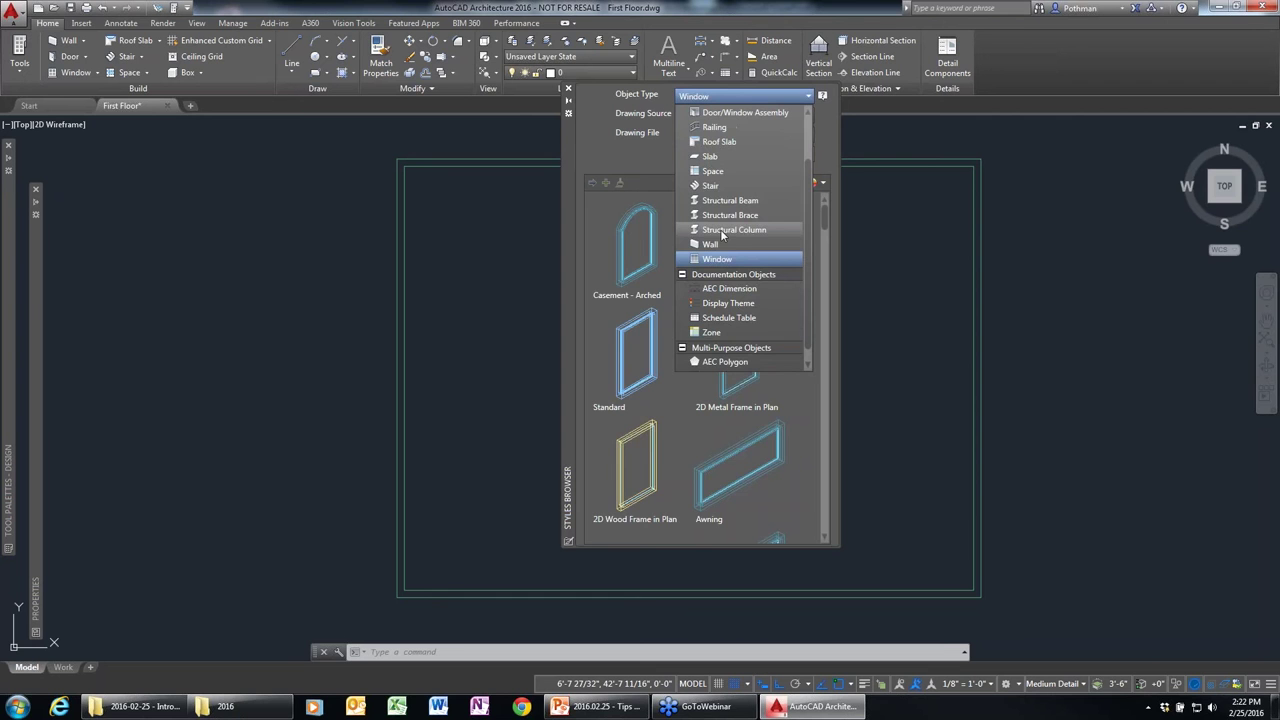
{"action": "left_click", "coordinate": [712, 244]}
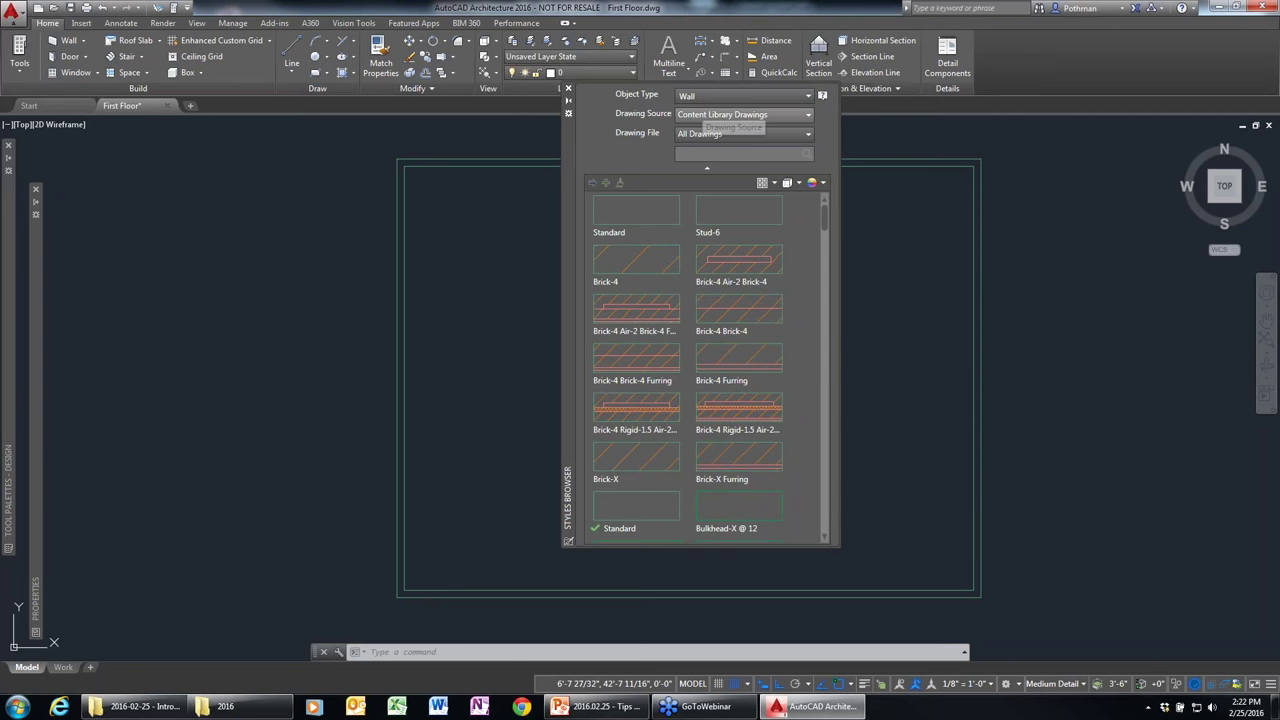
{"action": "type", "text": "siding"}
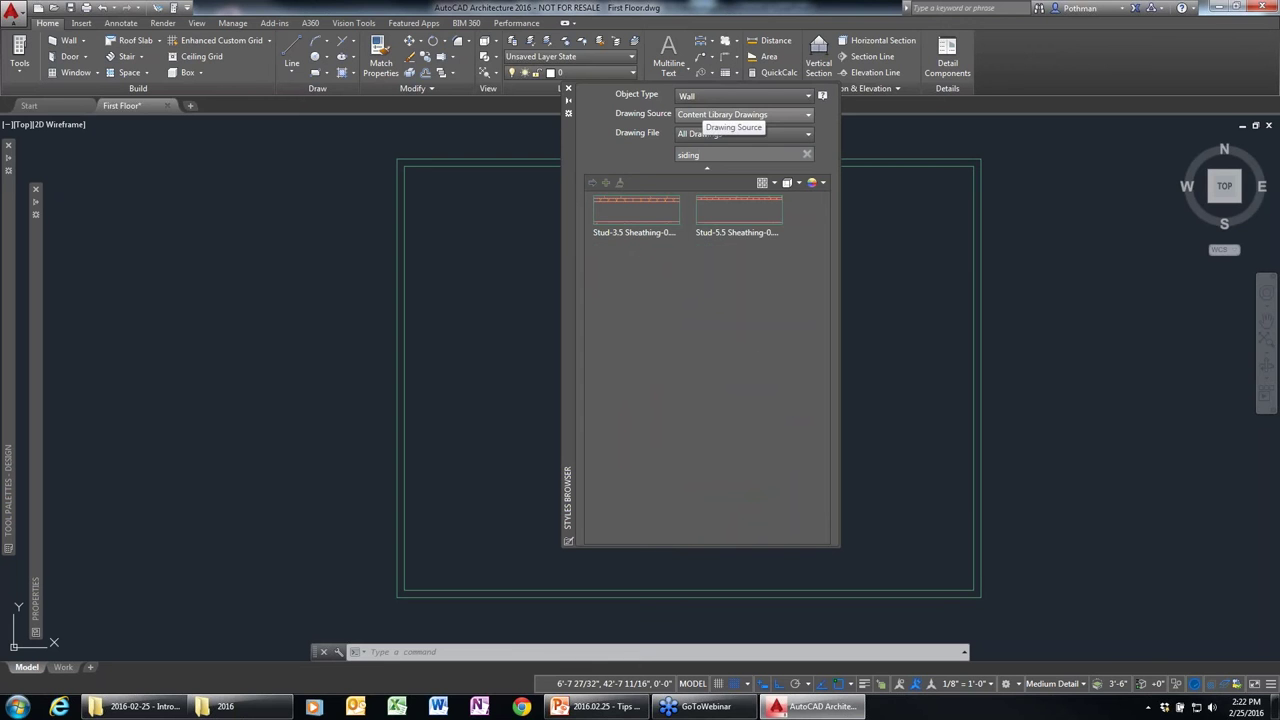
{"action": "double_click", "coordinate": [749, 218]}
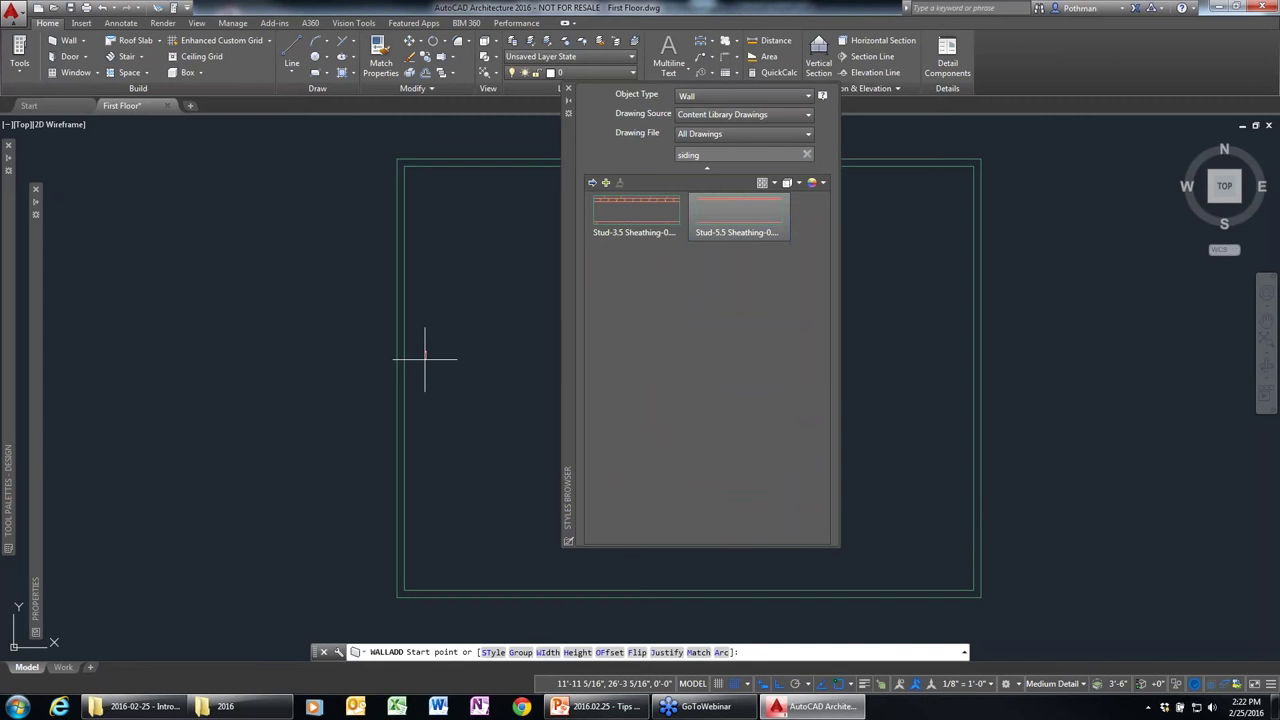
Cancel the new wall, close the Styles Browser, and begin selecting the floor plan.
{"action": "key", "text": "Escape"}
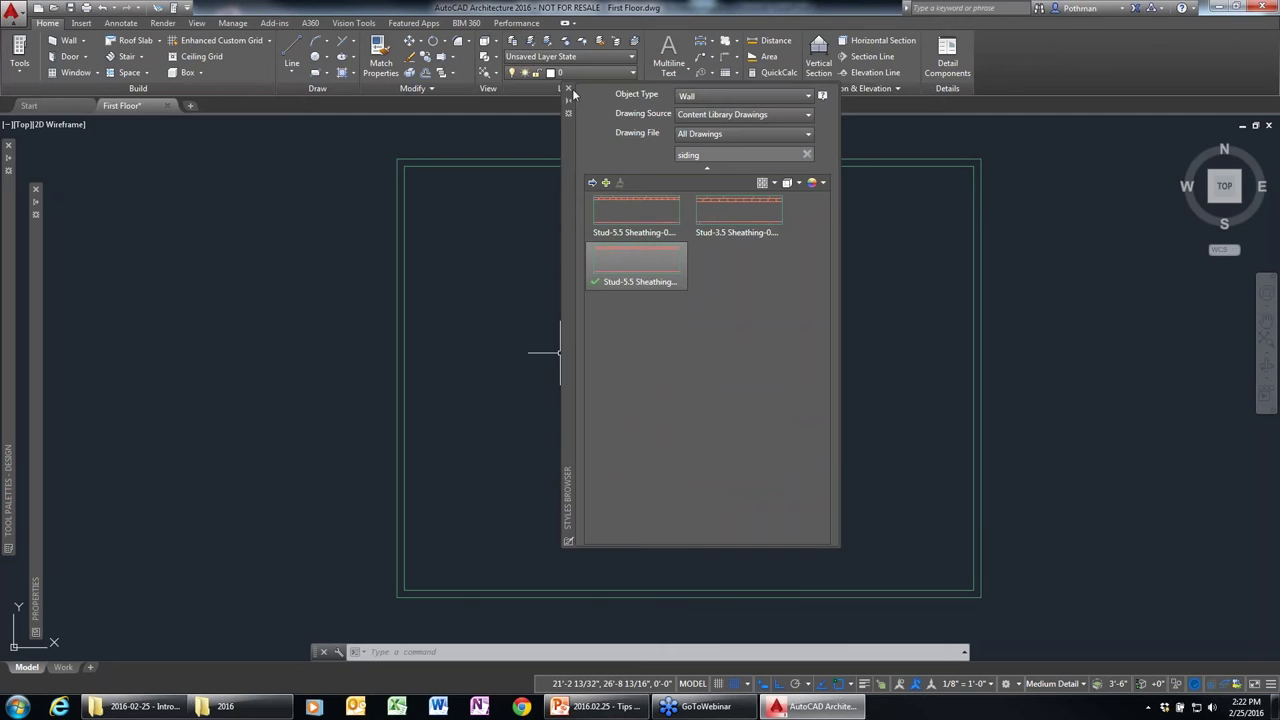
{"action": "left_click", "coordinate": [568, 92]}
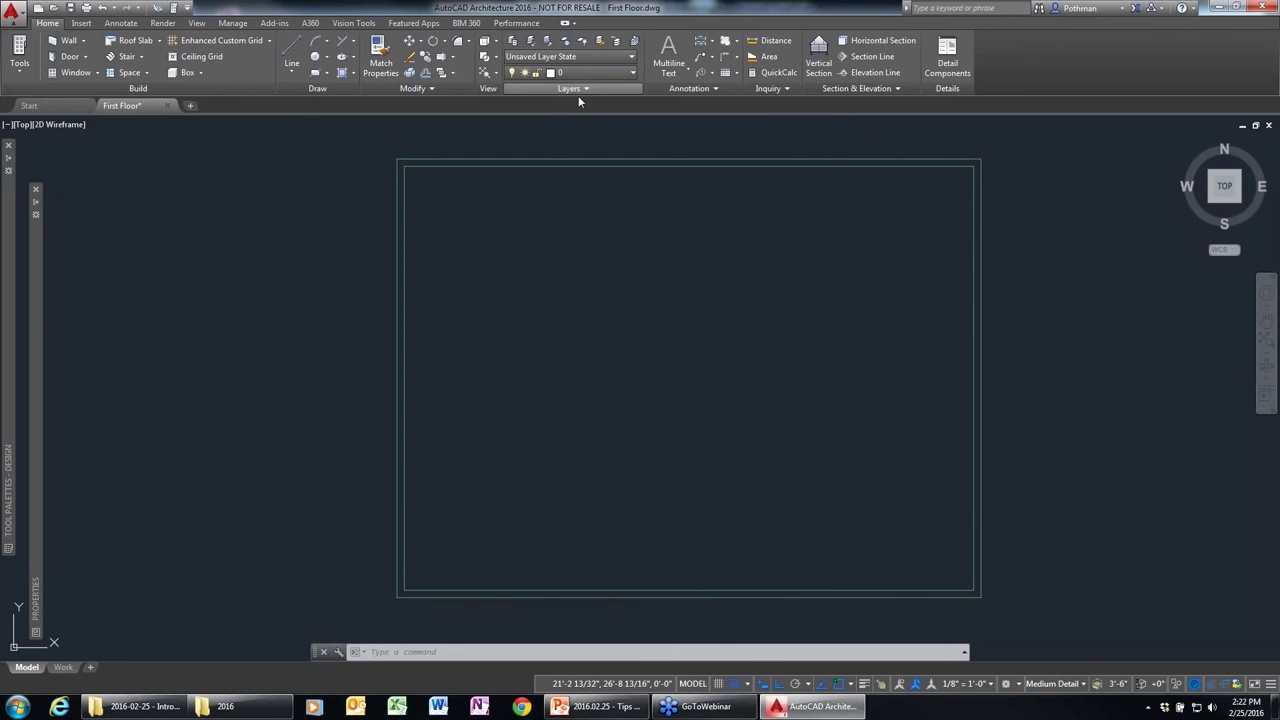
{"action": "left_click", "coordinate": [1027, 617]}
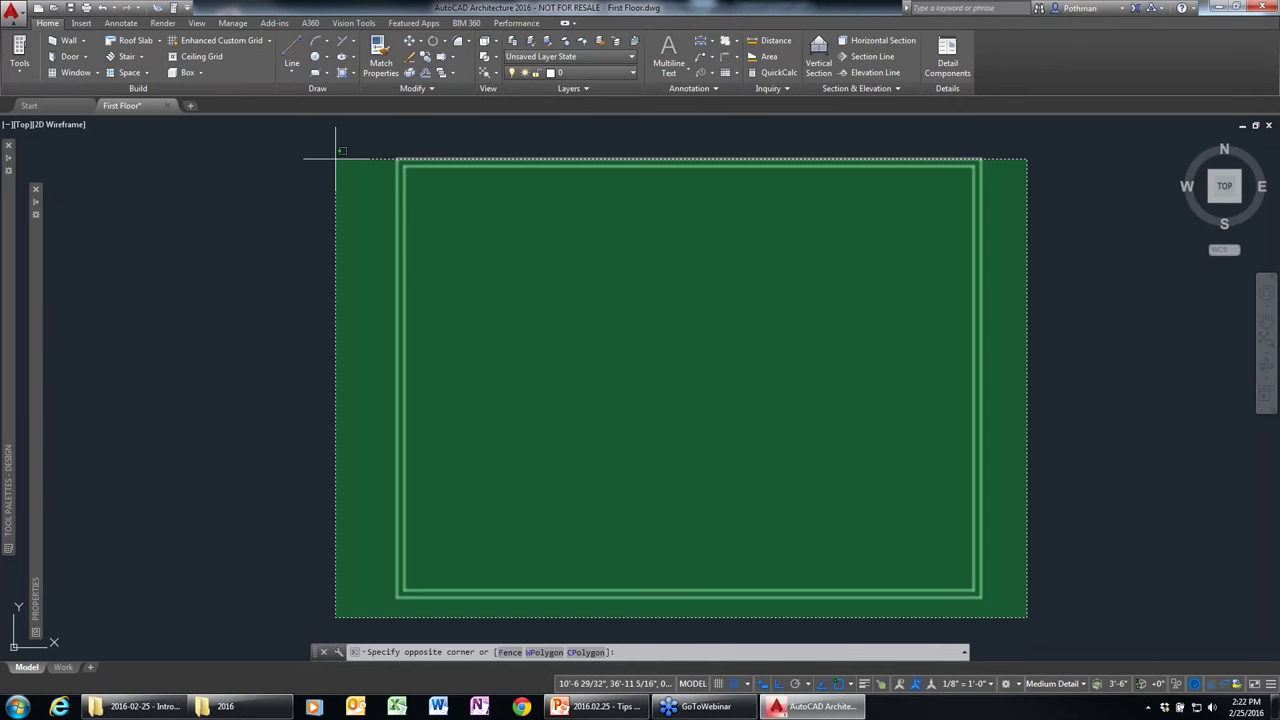
Give all four walls the Stud-5.5 Sheathing-0.5 Siding style, widening them to 7".
{"action": "left_click", "coordinate": [336, 158]}
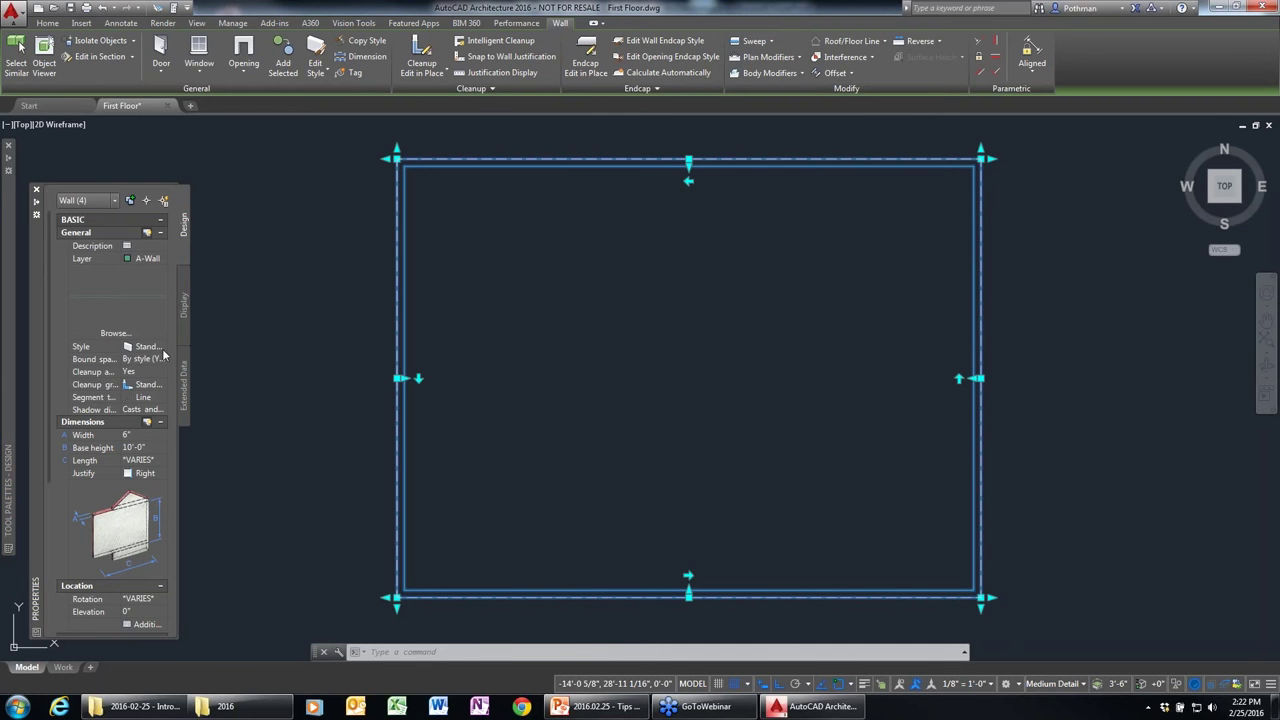
{"action": "left_click", "coordinate": [160, 347]}
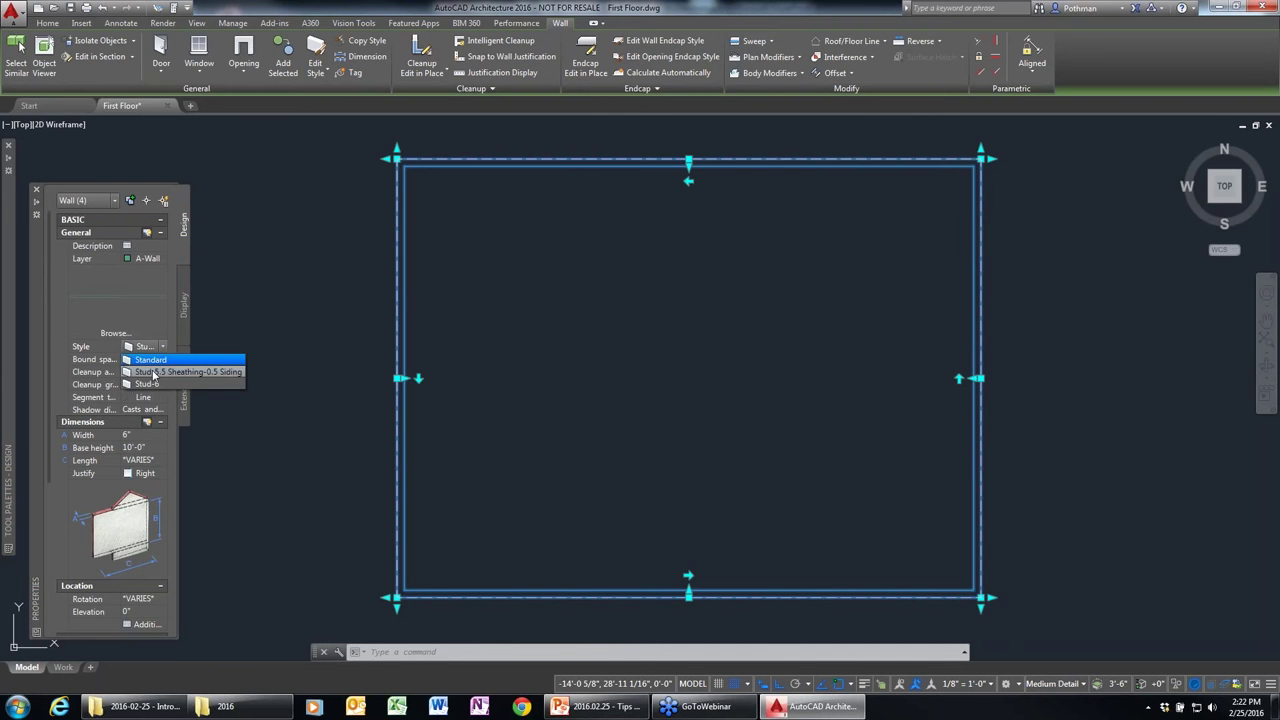
{"action": "left_click", "coordinate": [155, 372]}
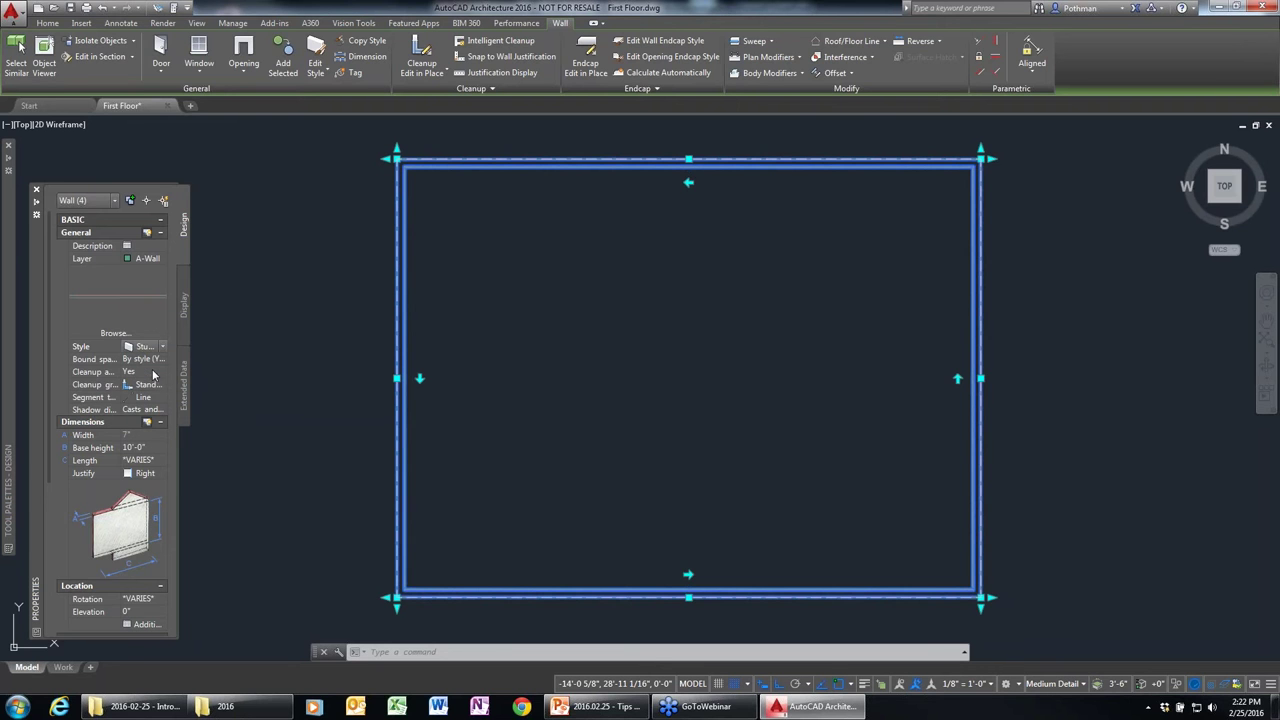
{"action": "key", "text": "Escape"}
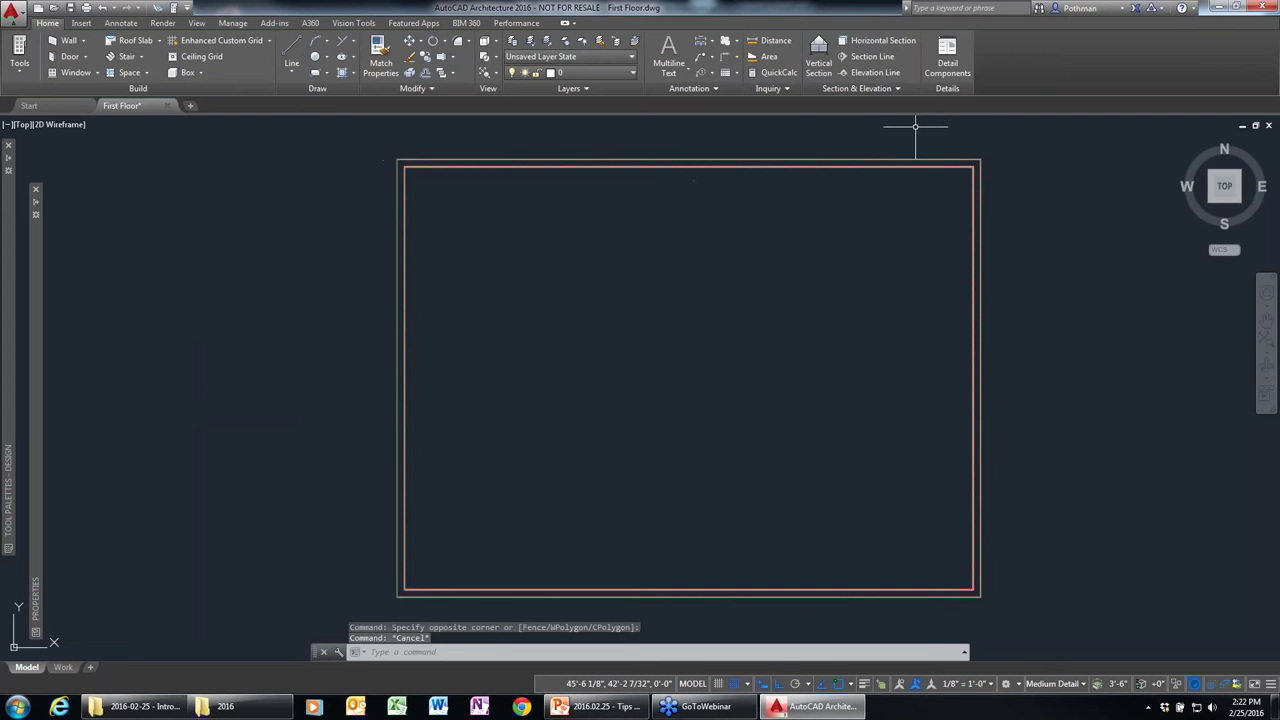
{"action": "mouse_move", "coordinate": [1240, 205]}
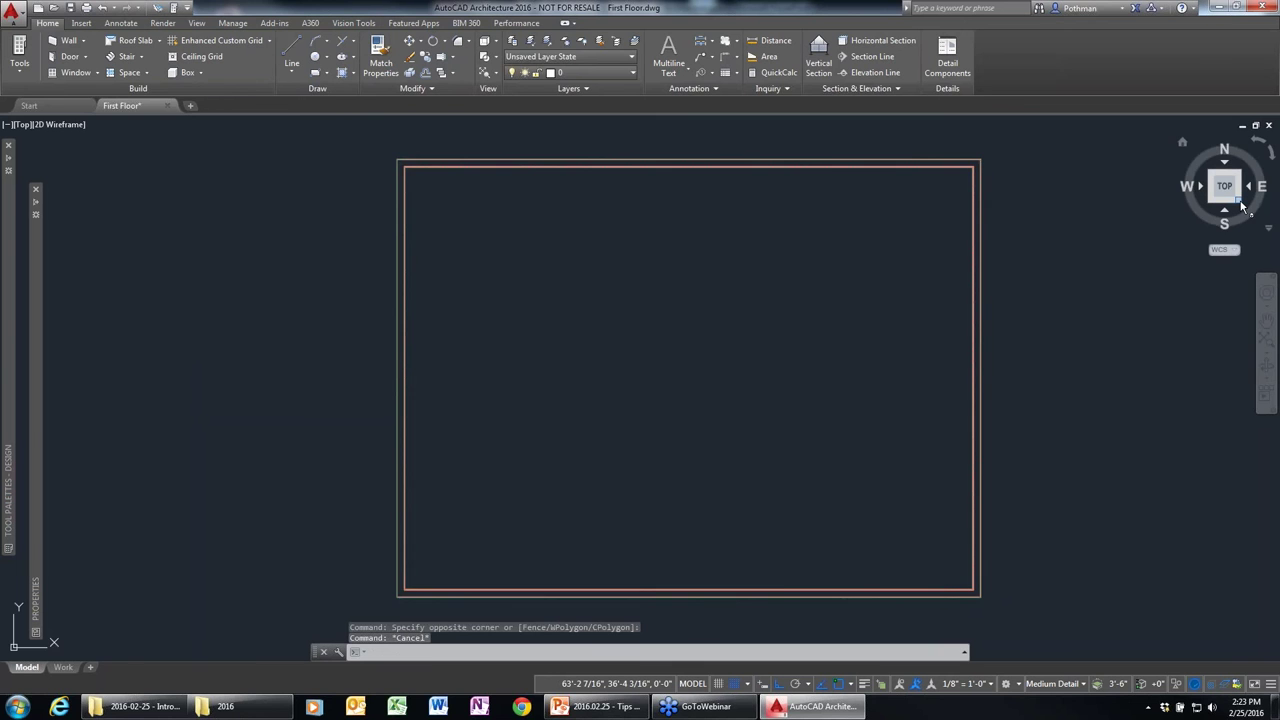
Orbit to a tilted 3D view and check the four sided walls one by one.
{"action": "left_click_drag", "start_coordinate": [1243, 205], "coordinate": [1055, 199]}
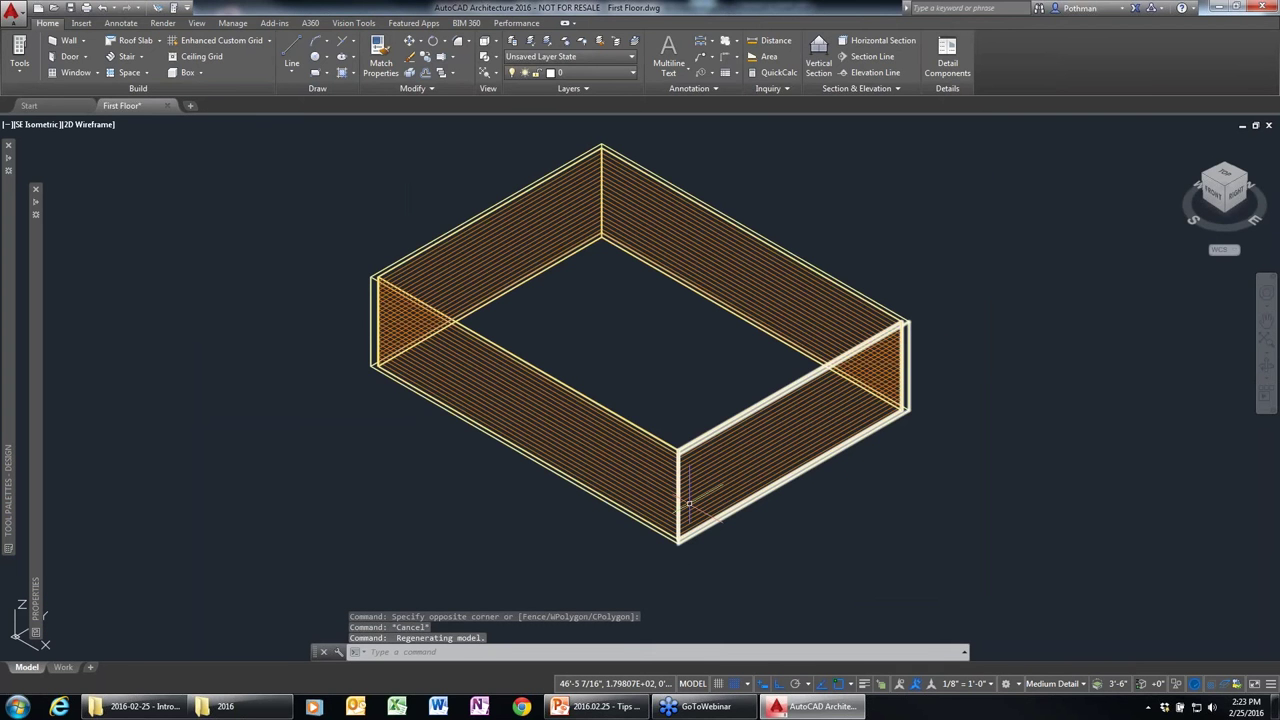
{"action": "middle_click_drag", "start_coordinate": [689, 503], "coordinate": [778, 564]}
{"action": "left_click", "coordinate": [896, 535]}
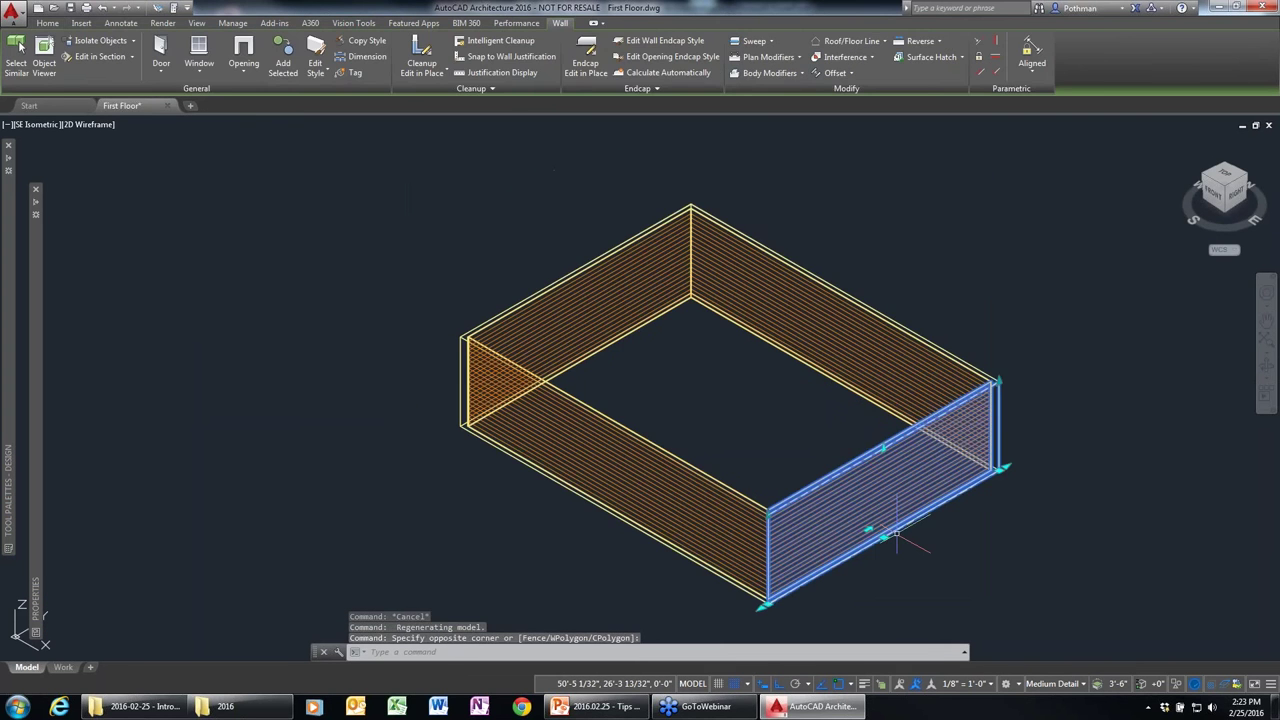
{"action": "left_click", "coordinate": [624, 506]}
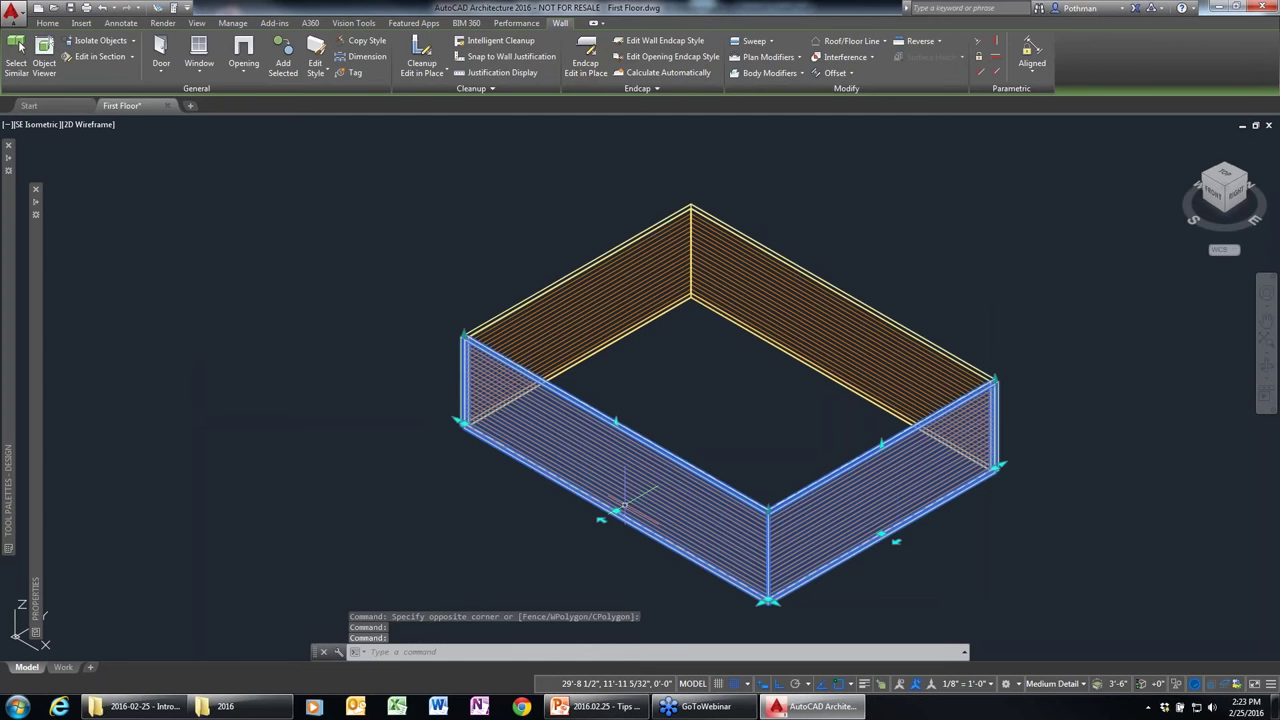
{"action": "left_click", "coordinate": [600, 300]}
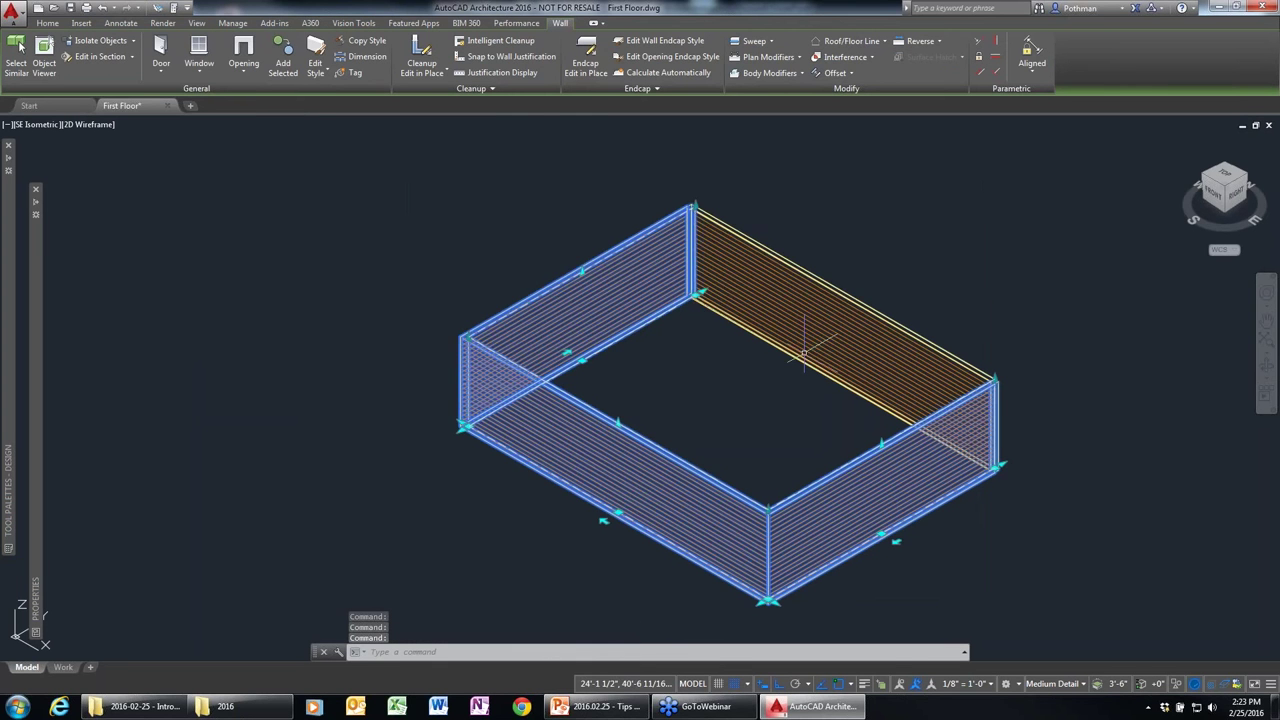
{"action": "left_click", "coordinate": [803, 353]}
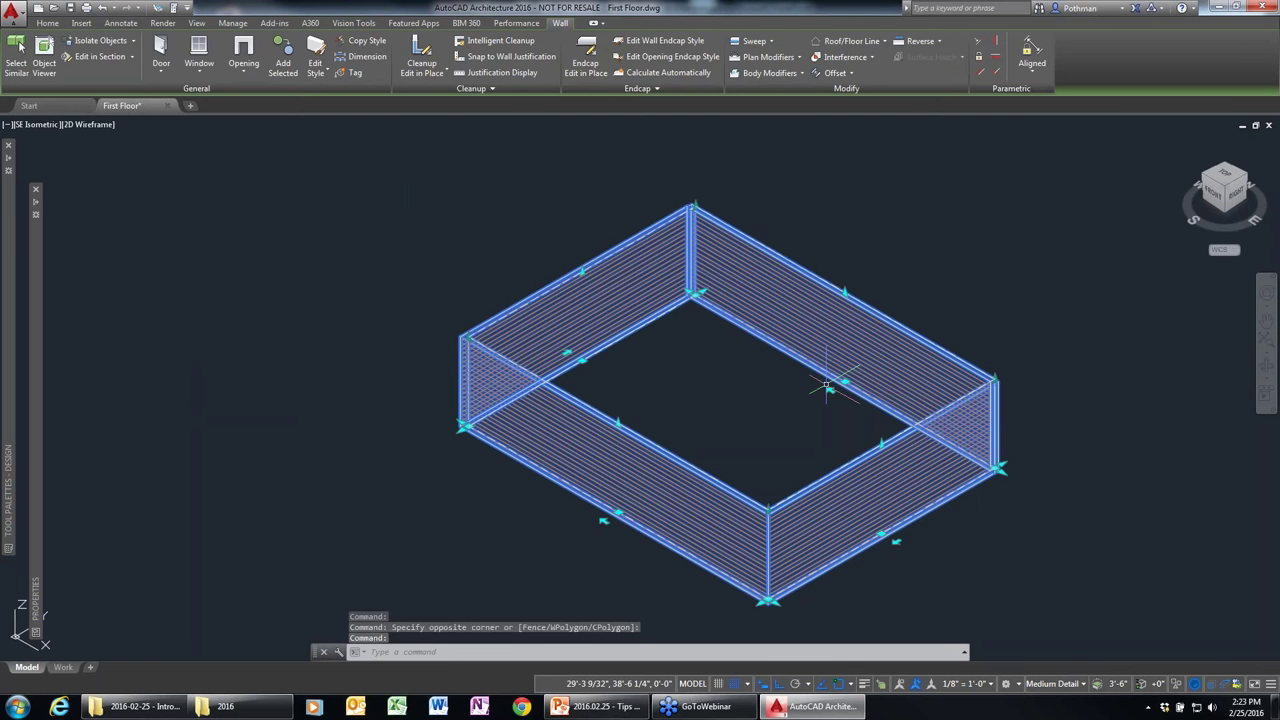
{"action": "left_click", "coordinate": [826, 386]}
Show the walls in Realistic shading and zoom in on the wood siding.
{"action": "key", "text": "Escape"}
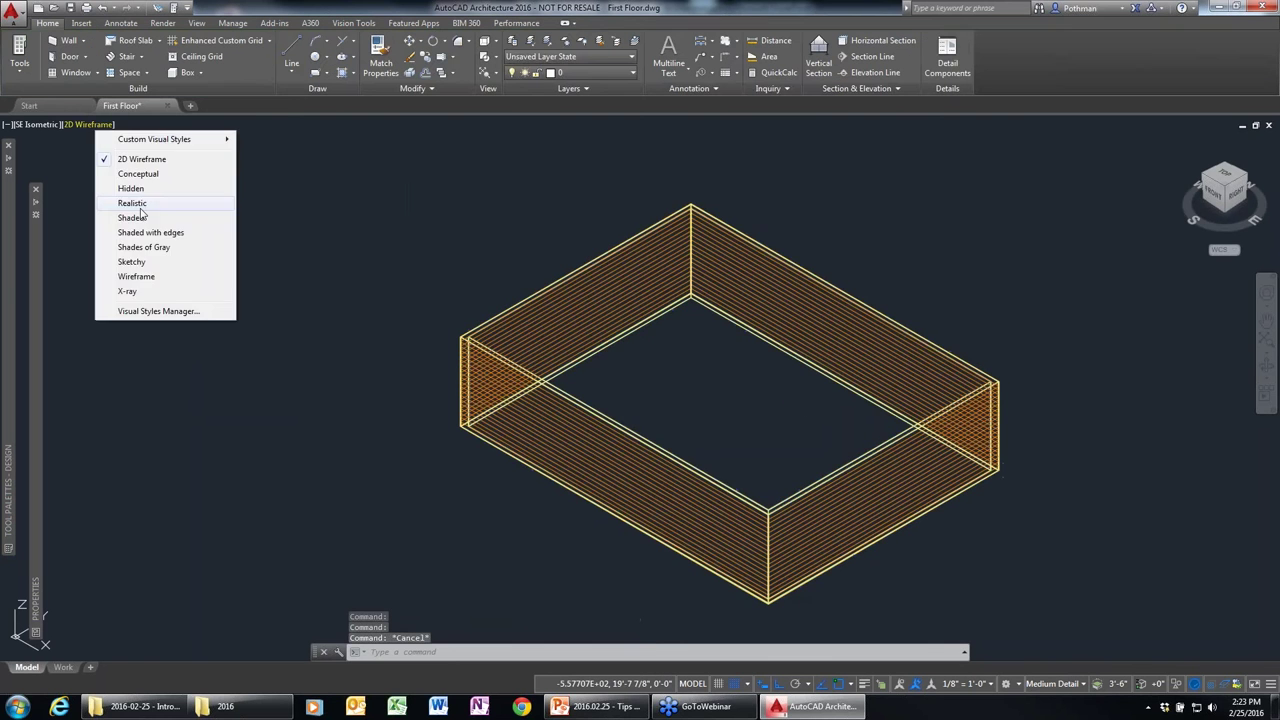
{"action": "left_click", "coordinate": [140, 196]}
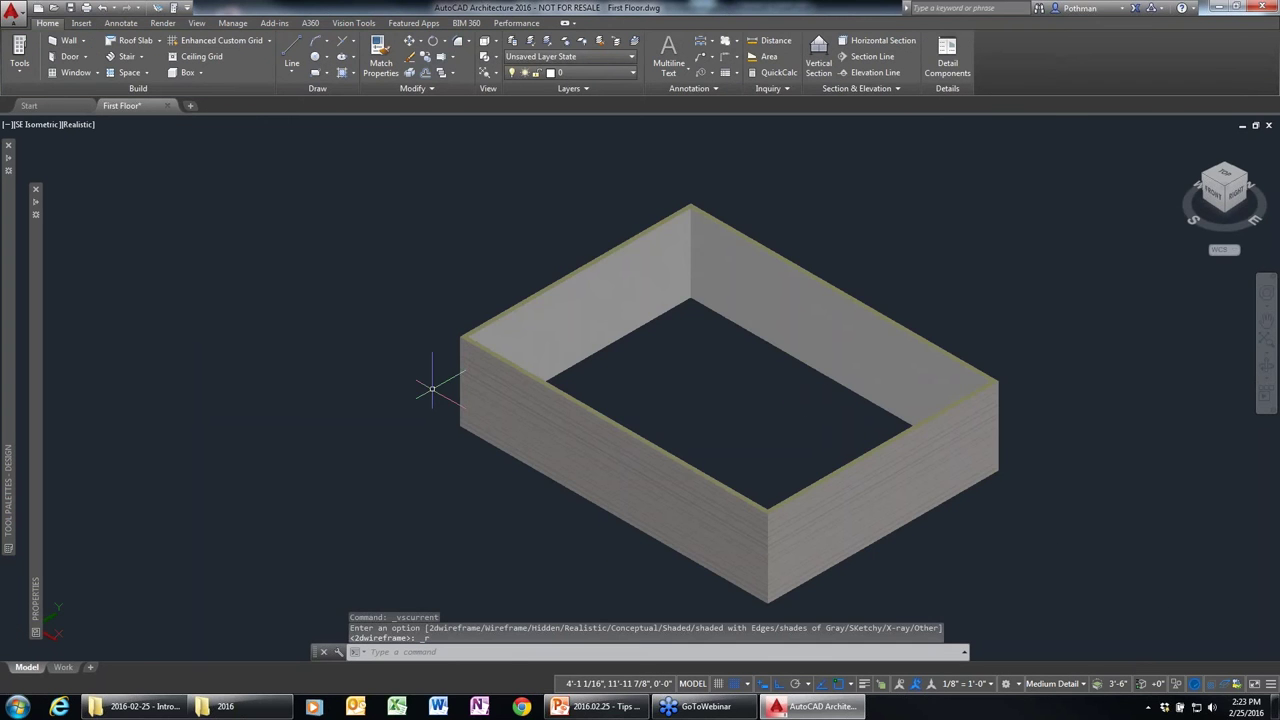
{"action": "scroll", "coordinate": [432, 388], "scroll_direction": "up", "scroll_amount": 5}
{"action": "scroll", "coordinate": [470, 405], "scroll_direction": "up", "scroll_amount": 3}
{"action": "scroll", "coordinate": [470, 405], "scroll_direction": "up", "scroll_amount": 2}
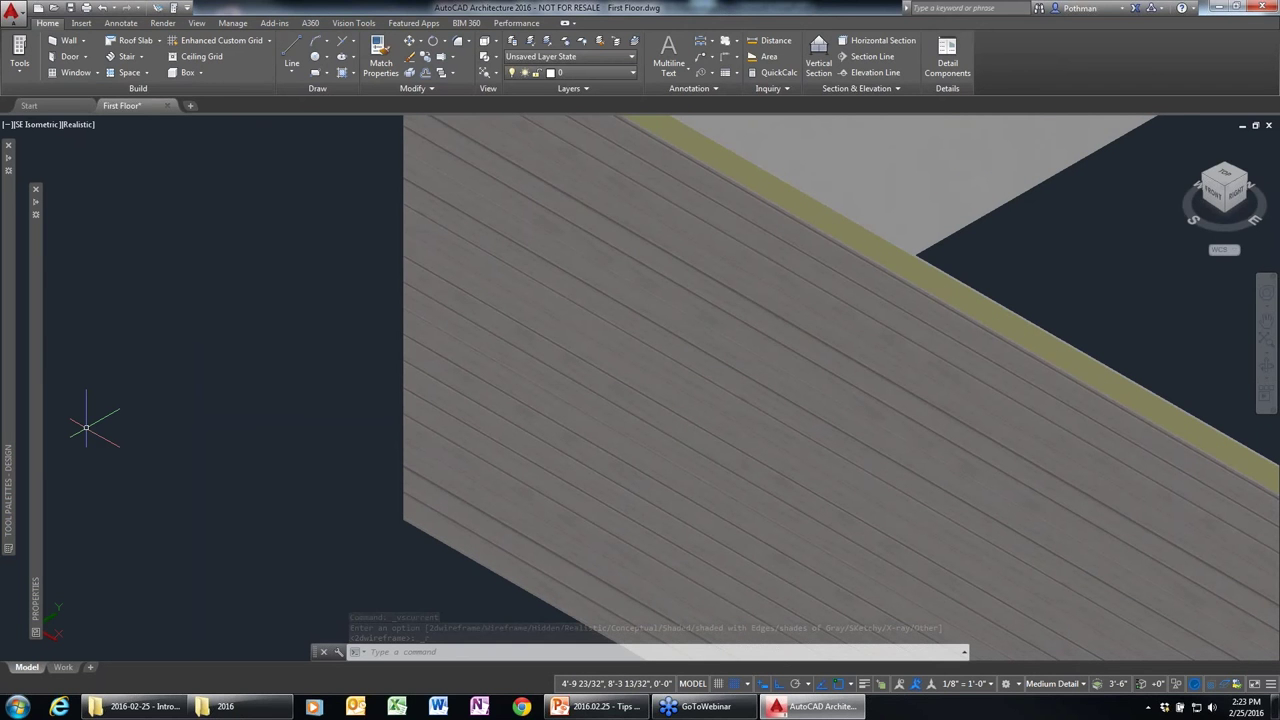
{"action": "scroll", "coordinate": [86, 428], "scroll_direction": "down", "scroll_amount": 5}
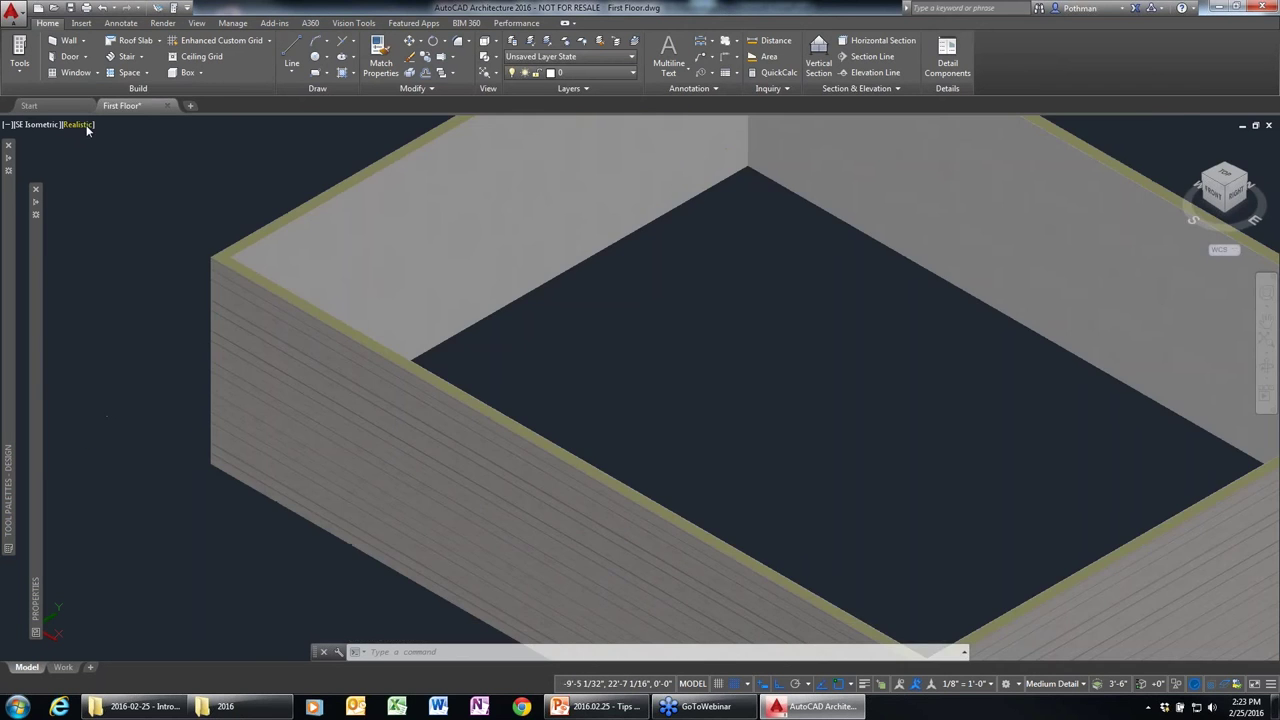
Return to 2D Wireframe and the top-down PLAN view.
{"action": "left_click", "coordinate": [88, 127]}
{"action": "left_click", "coordinate": [131, 159]}
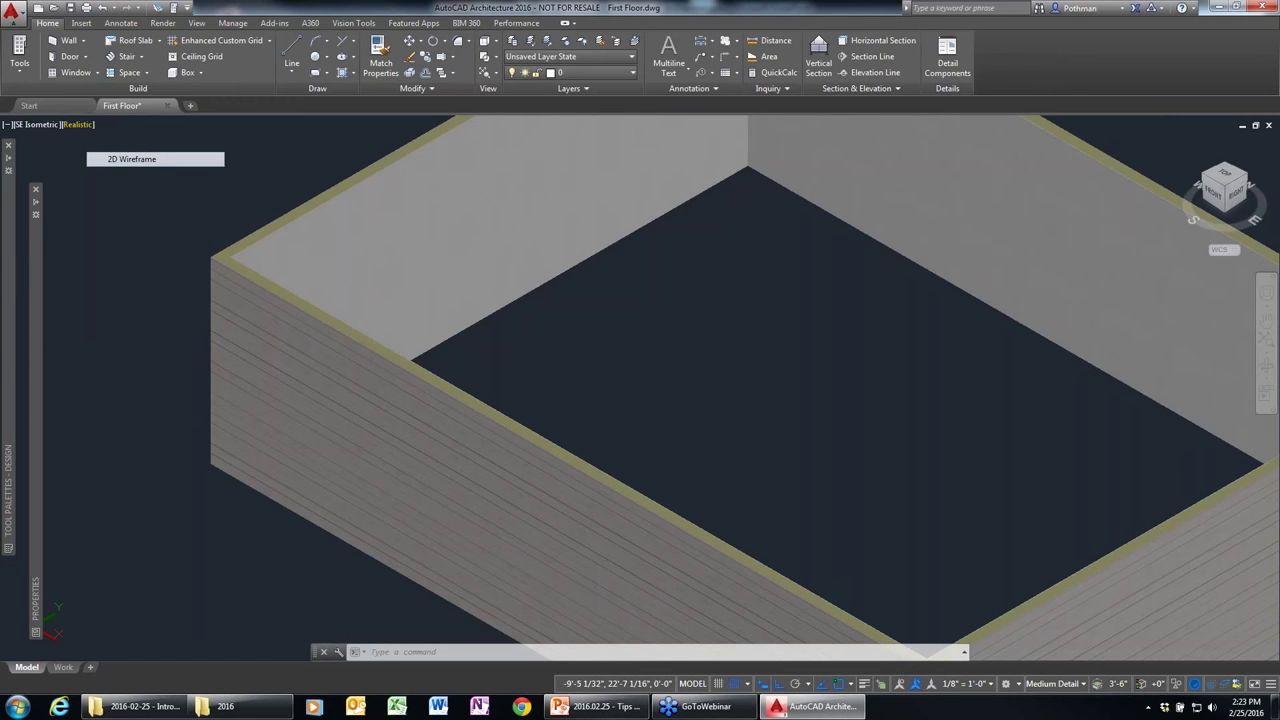
{"action": "type", "text": "plan"}
{"action": "key", "text": "Return"}
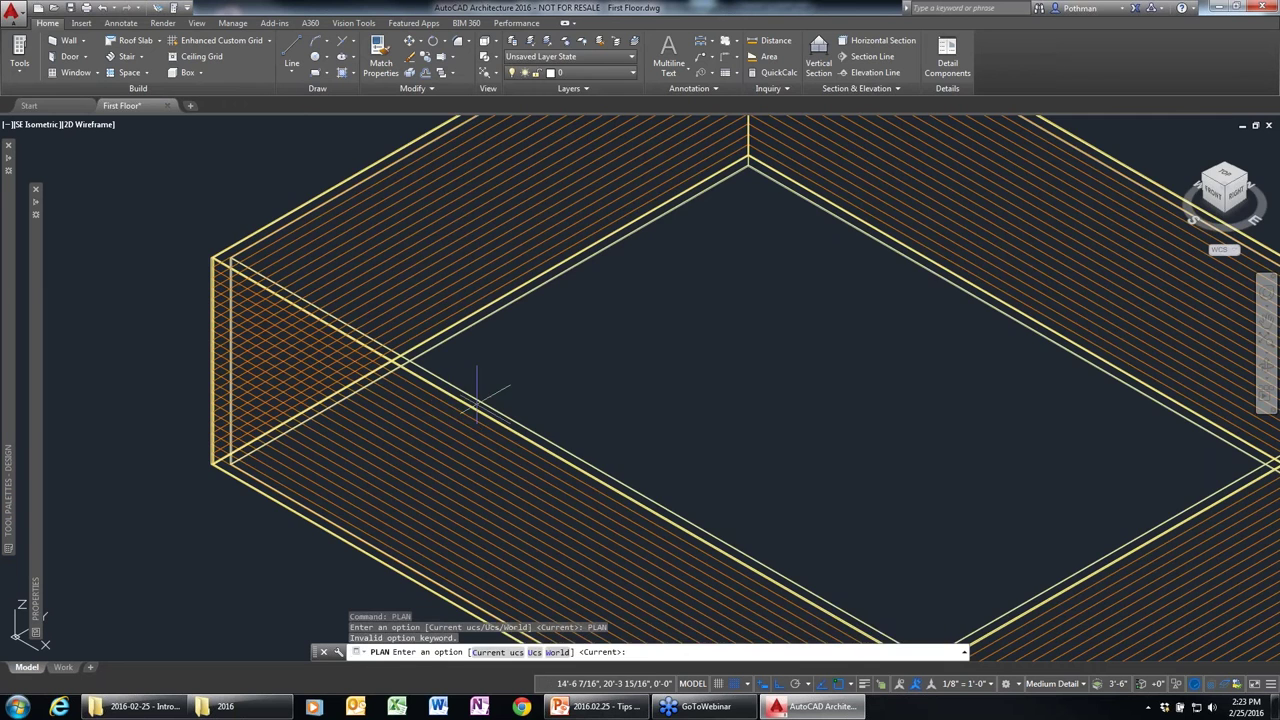
{"action": "key", "text": "Return"}
Undo the stretches of the bottom wall so it keeps its original length, then pan to the whole floor.
{"action": "scroll", "coordinate": [450, 406], "scroll_direction": "down", "scroll_amount": 2}
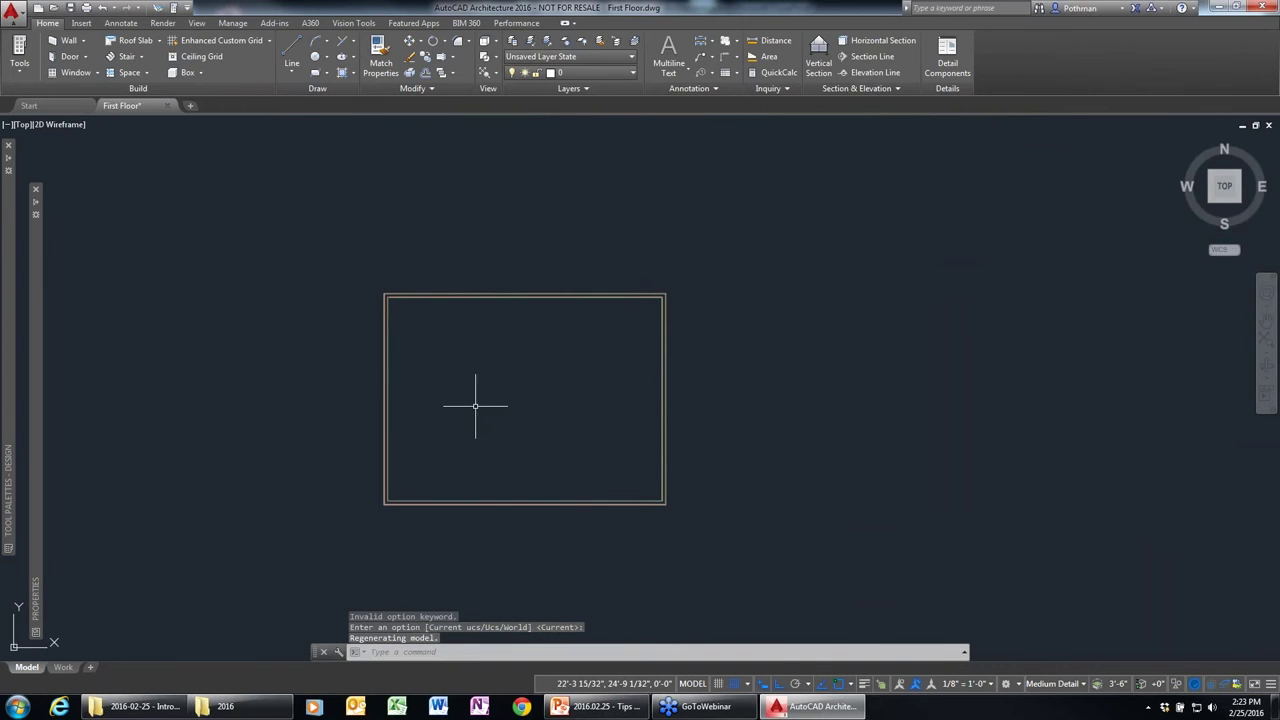
{"action": "left_click_drag", "start_coordinate": [560, 521], "coordinate": [545, 490]}
{"action": "scroll", "coordinate": [566, 520], "scroll_direction": "up", "scroll_amount": 3}
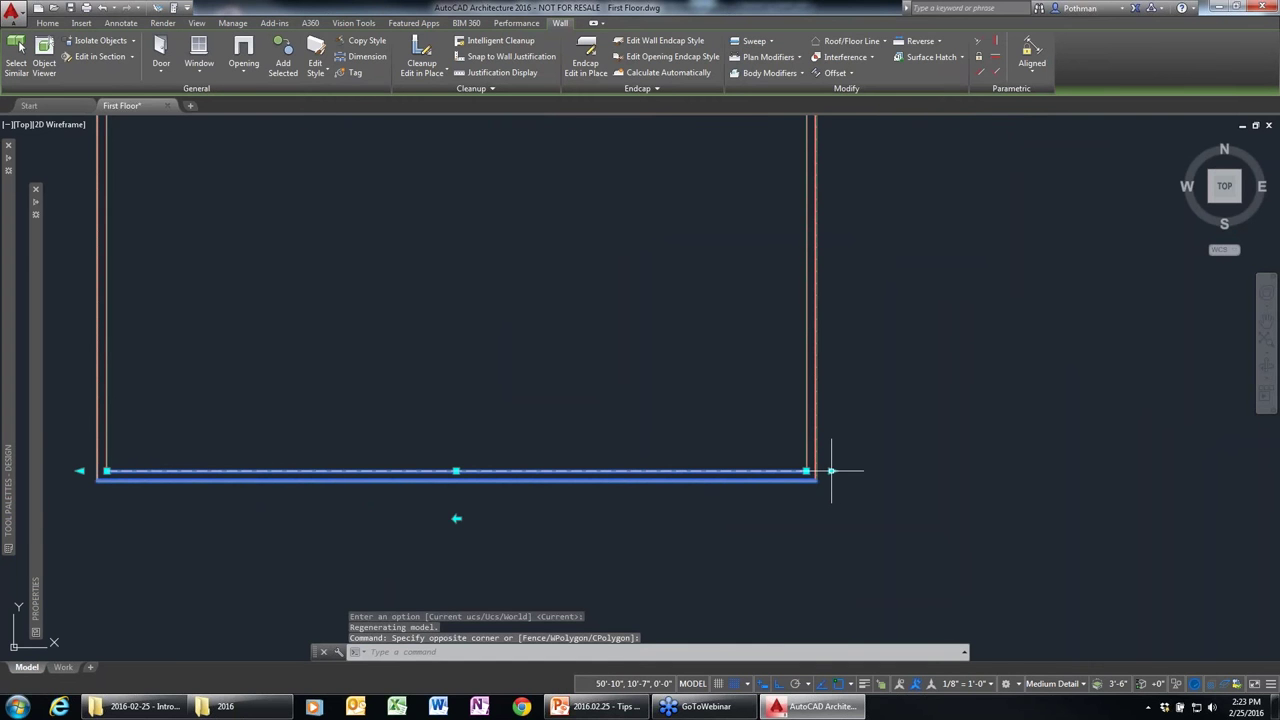
{"action": "left_click", "coordinate": [831, 470]}
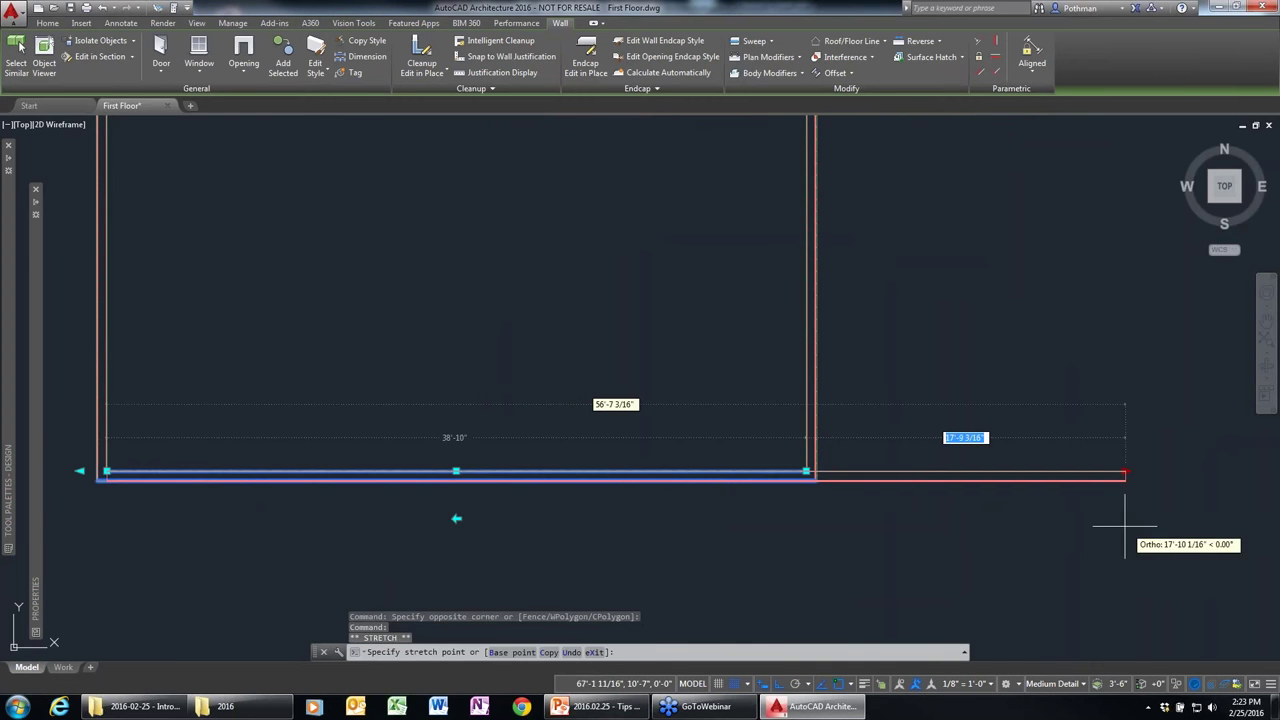
{"action": "key", "text": "ctrl+z"}
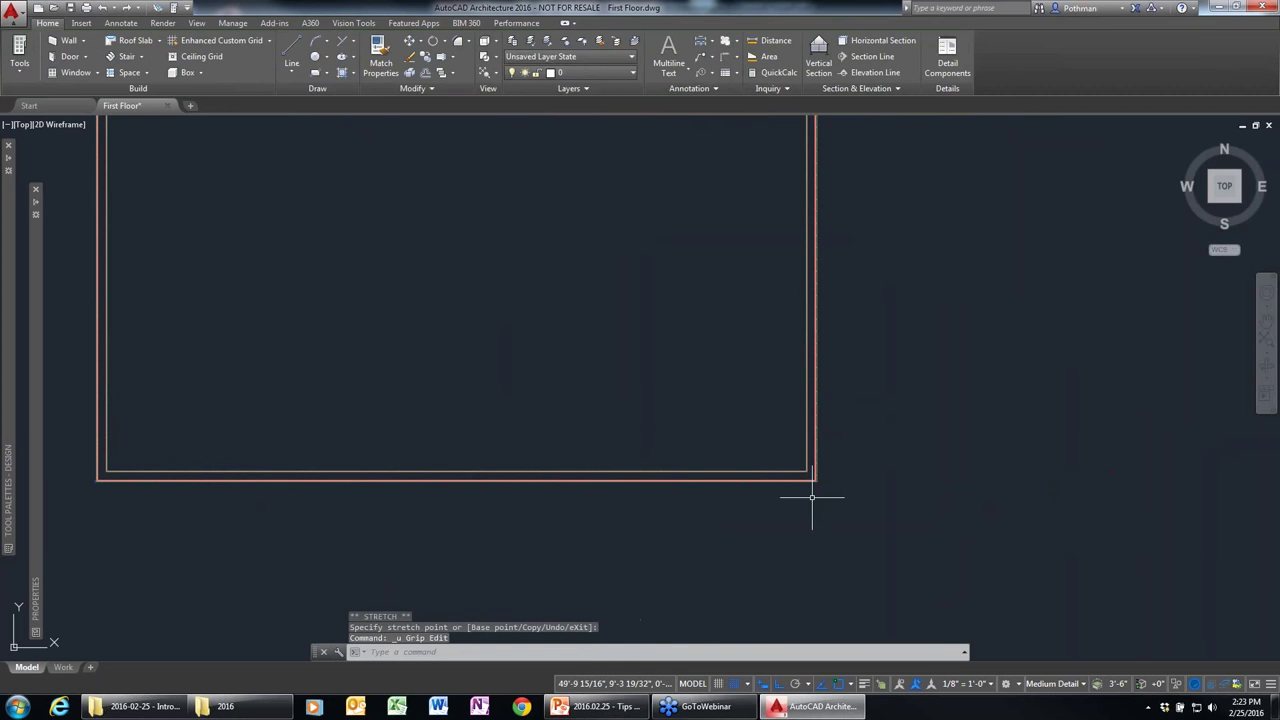
{"action": "left_click_drag", "start_coordinate": [812, 497], "coordinate": [808, 470]}
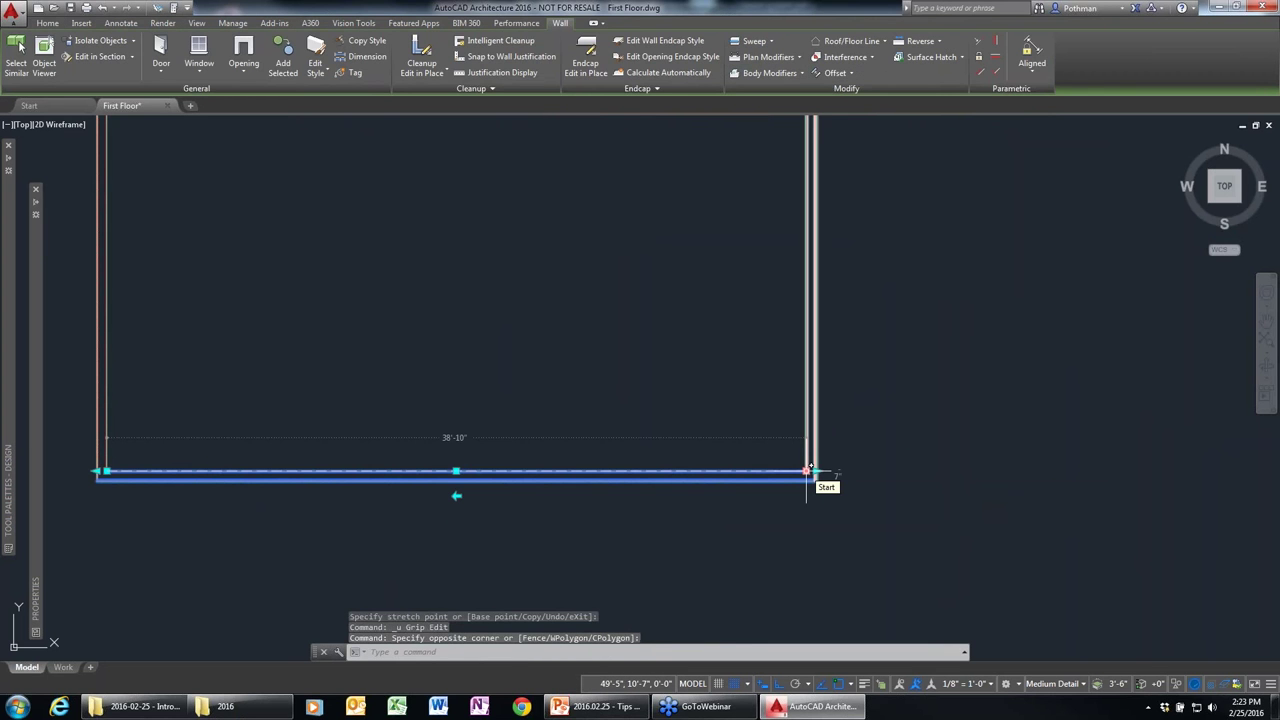
{"action": "left_click", "coordinate": [808, 470]}
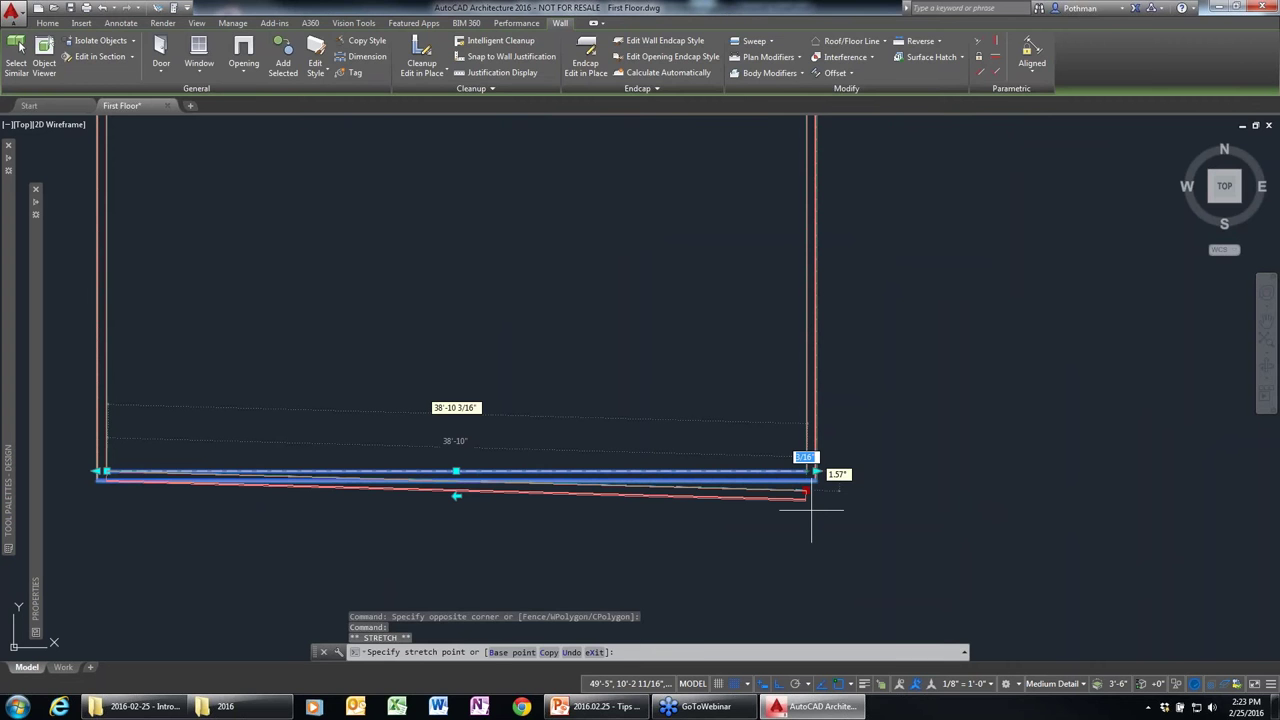
{"action": "key", "text": "ctrl+z"}
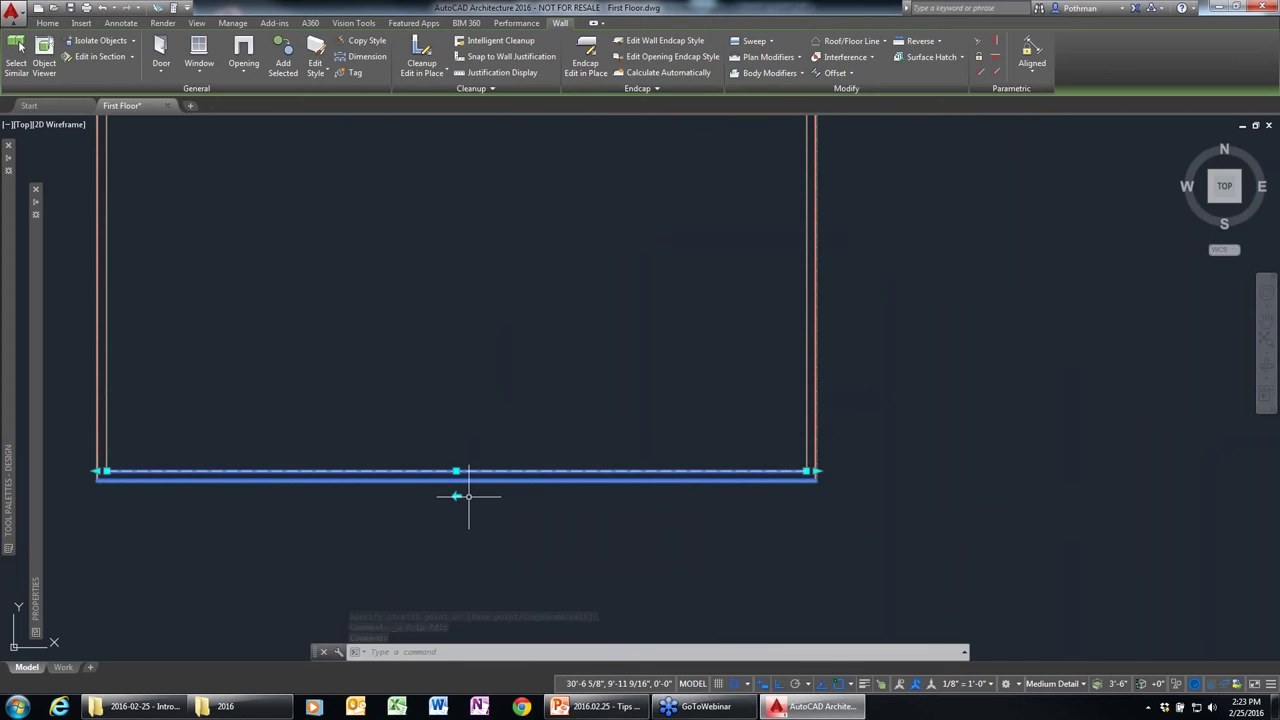
{"action": "key", "text": "Escape"}
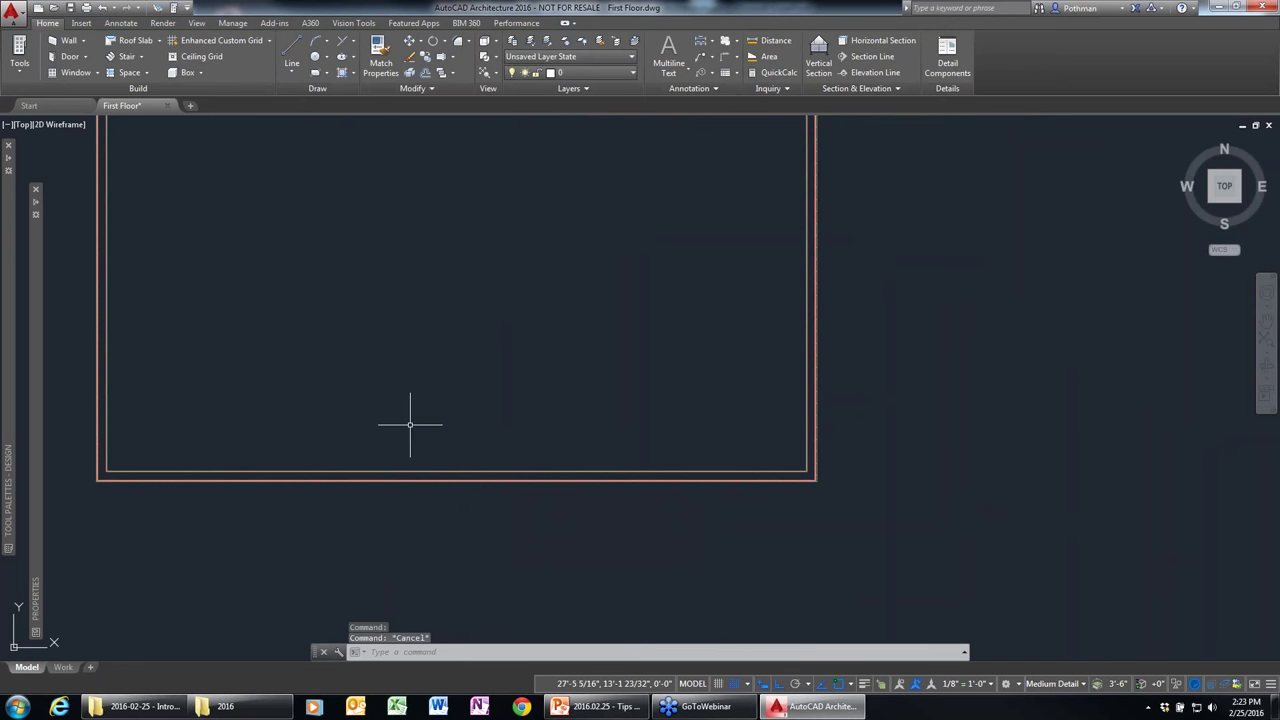
{"action": "mouse_move", "coordinate": [410, 424]}
{"action": "middle_mouse_down"}
{"action": "mouse_move", "coordinate": [489, 472]}
{"action": "mouse_move", "coordinate": [583, 504]}
{"action": "middle_mouse_up"}
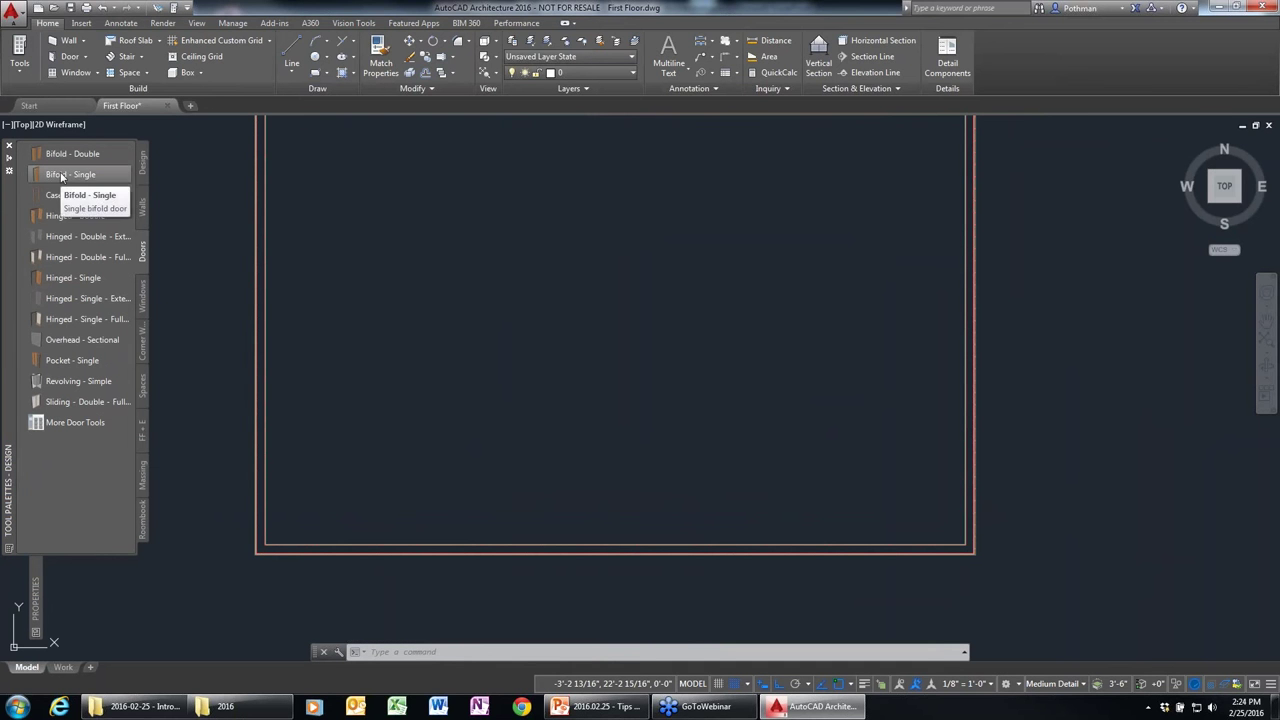
Start a 3'-0" door with Position along wall set to Unconstrained, hosted on the bottom wall.
{"action": "left_click", "coordinate": [61, 176]}
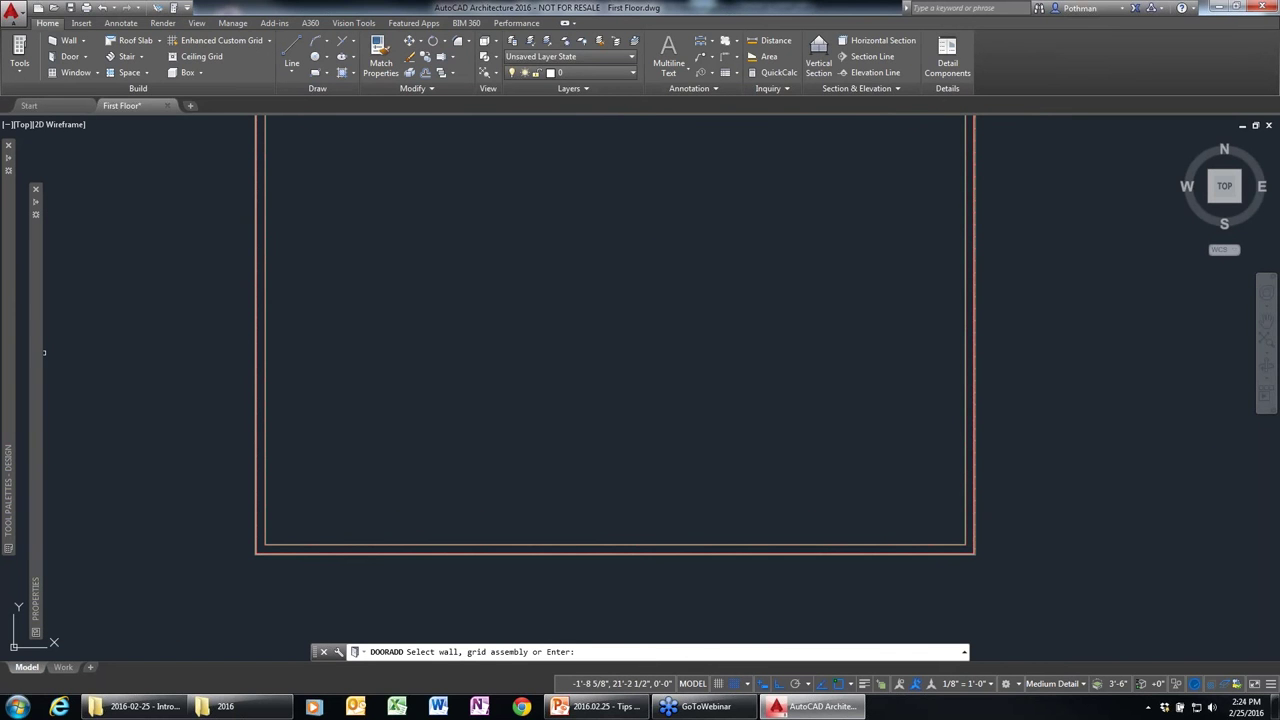
{"action": "mouse_move", "coordinate": [35, 605]}
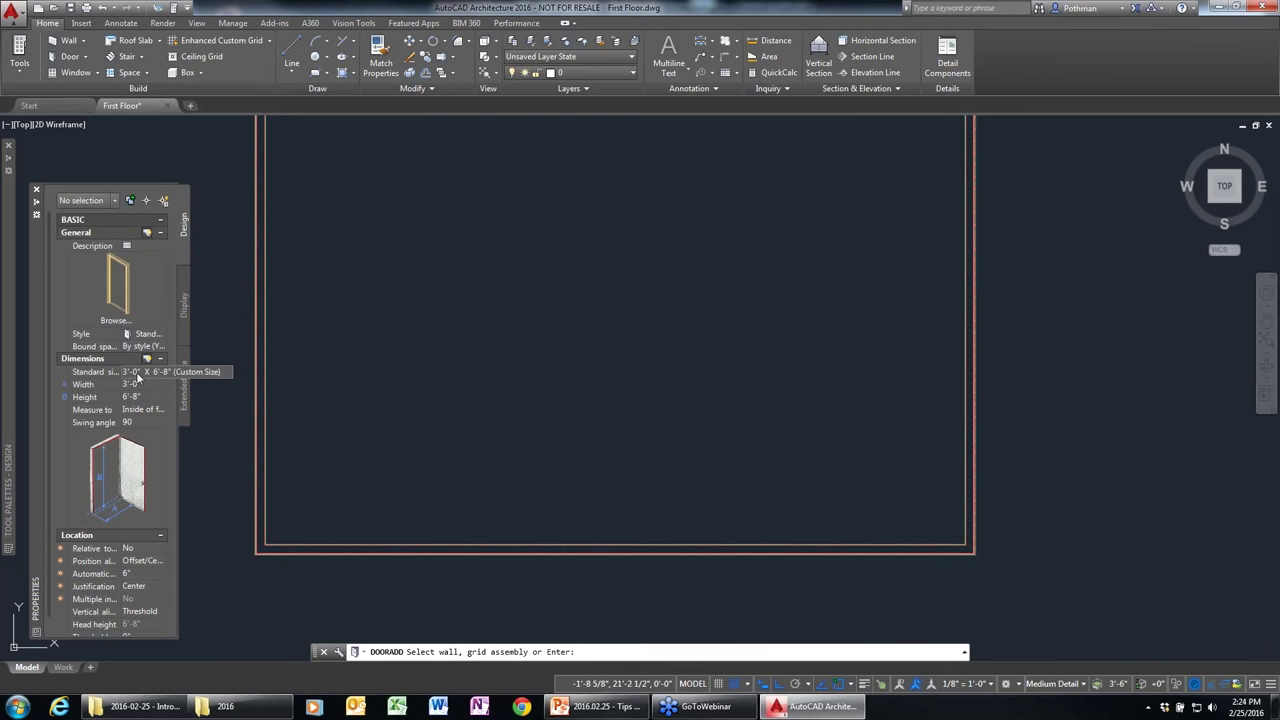
{"action": "left_click", "coordinate": [132, 384]}
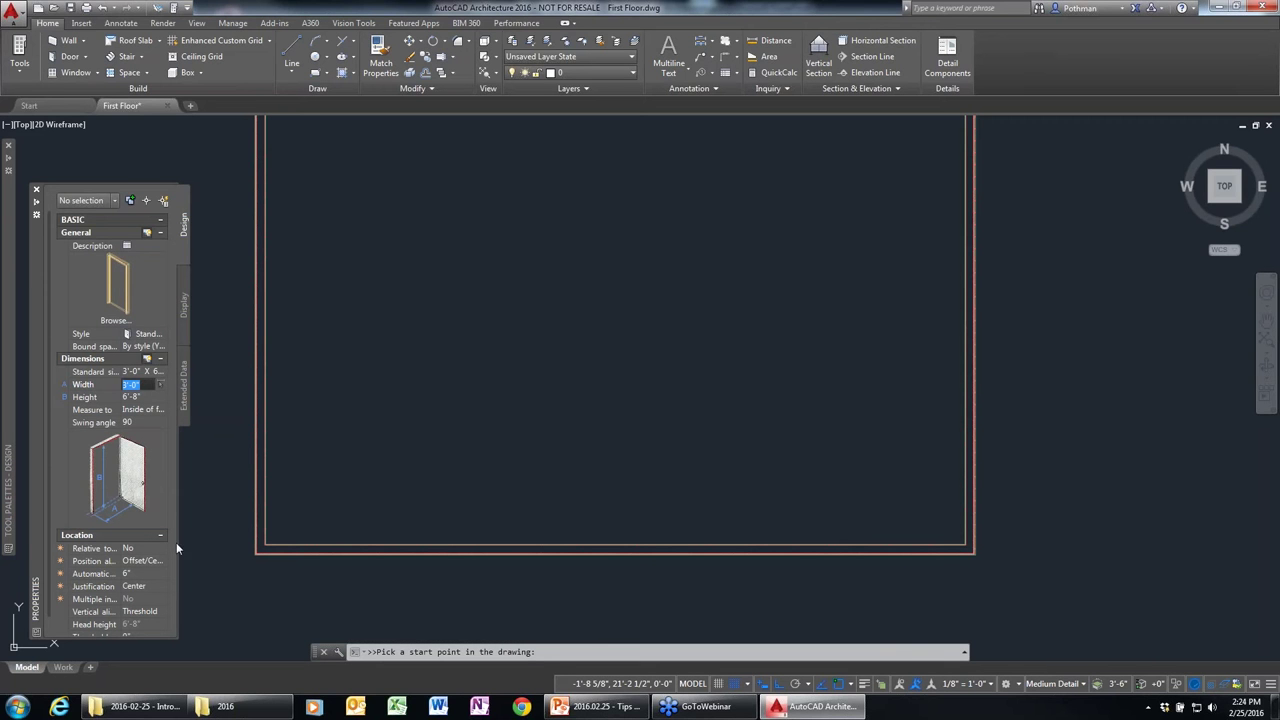
{"action": "left_click_drag", "start_coordinate": [177, 543], "coordinate": [221, 543]}
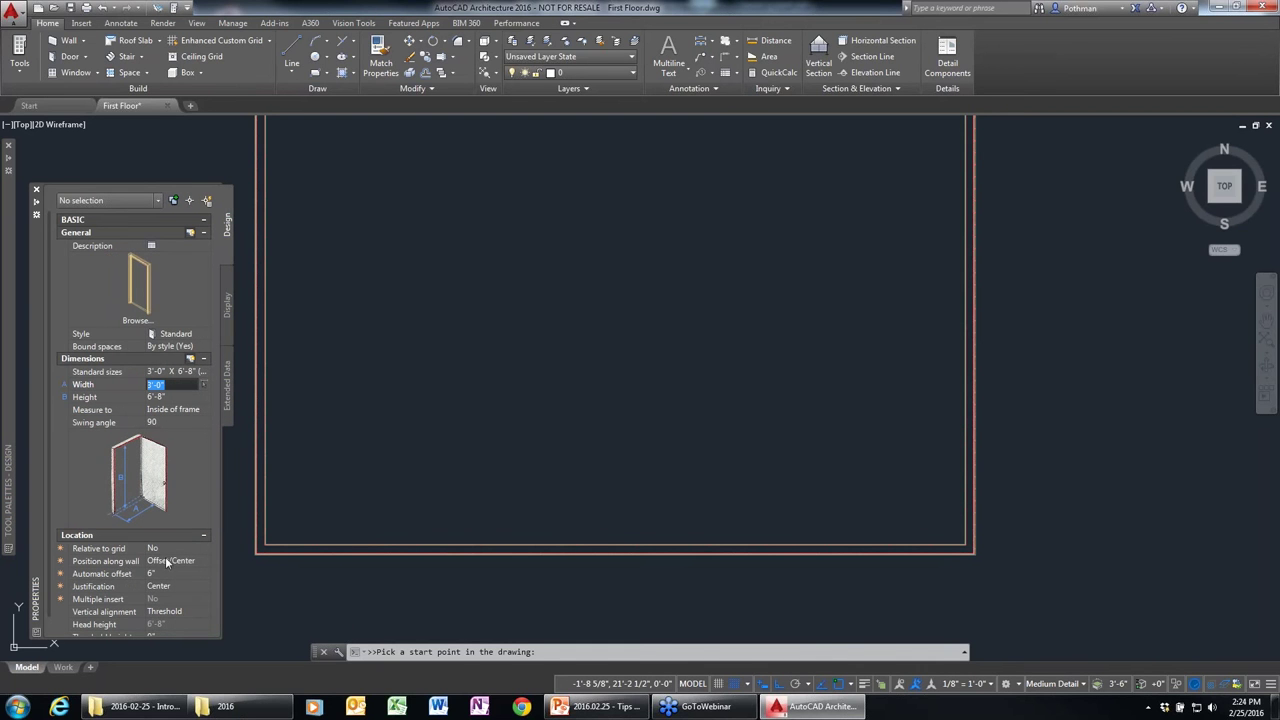
{"action": "left_click", "coordinate": [189, 564]}
{"action": "left_click", "coordinate": [190, 562]}
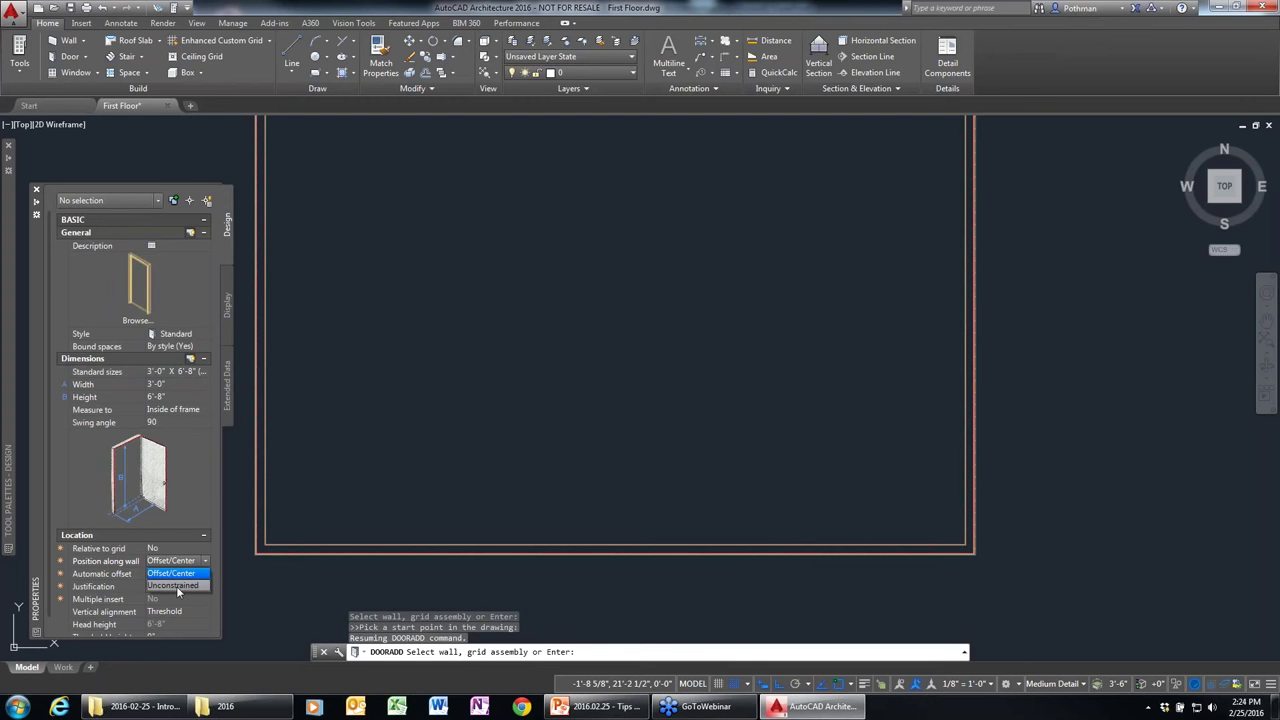
{"action": "left_click", "coordinate": [176, 586]}
{"action": "left_click", "coordinate": [400, 545]}
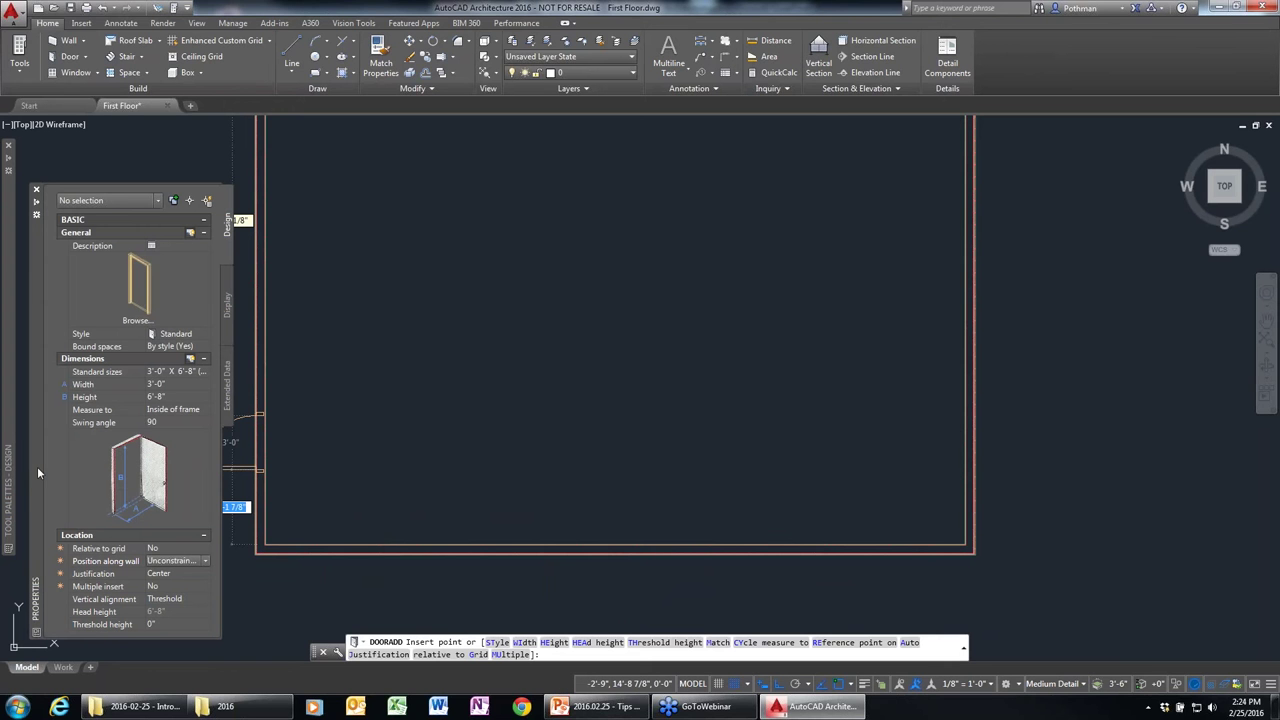
Switch positioning to Offset/Center and insert the door at the bottom wall's midpoint.
{"action": "left_click", "coordinate": [206, 561]}
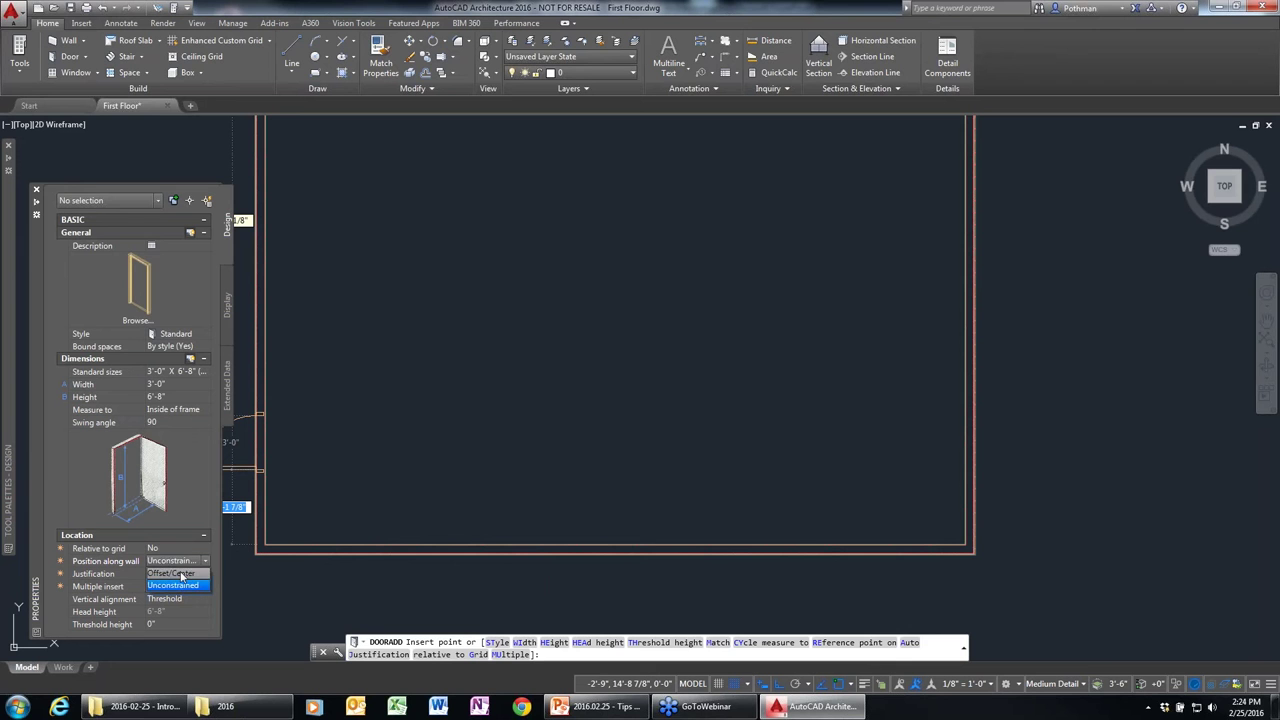
{"action": "left_click", "coordinate": [180, 574]}
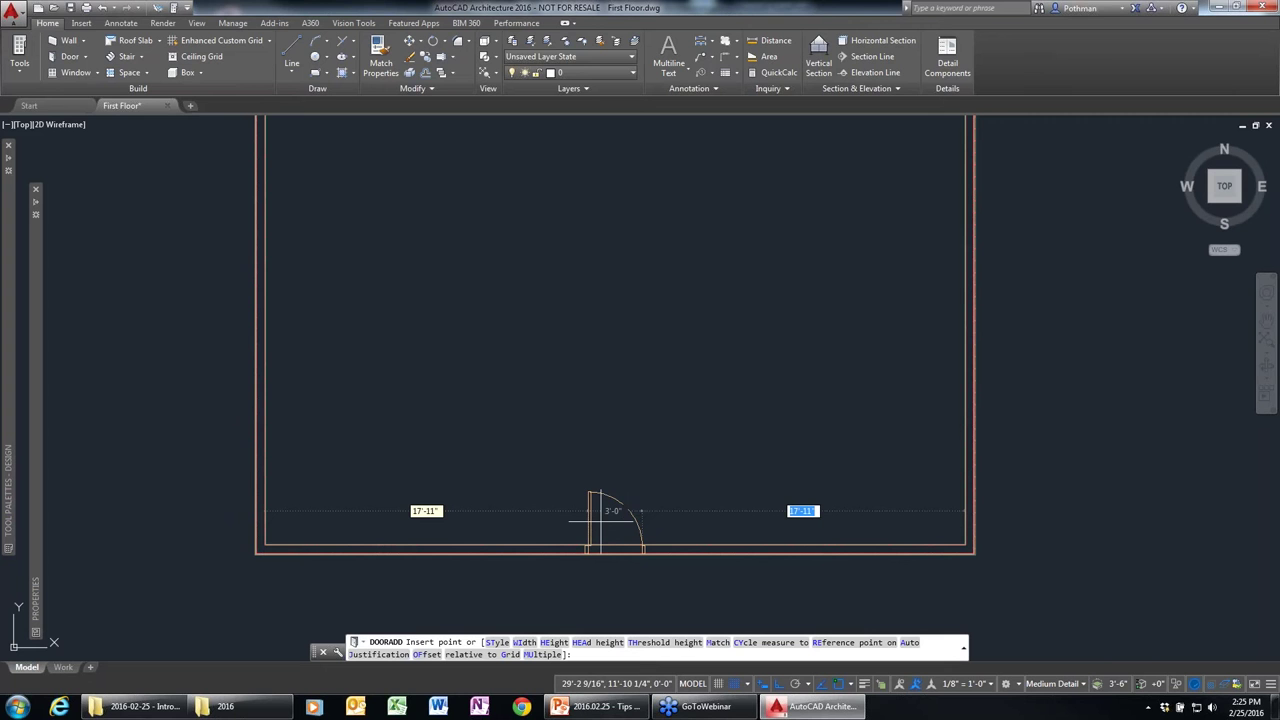
{"action": "left_click", "coordinate": [592, 521]}
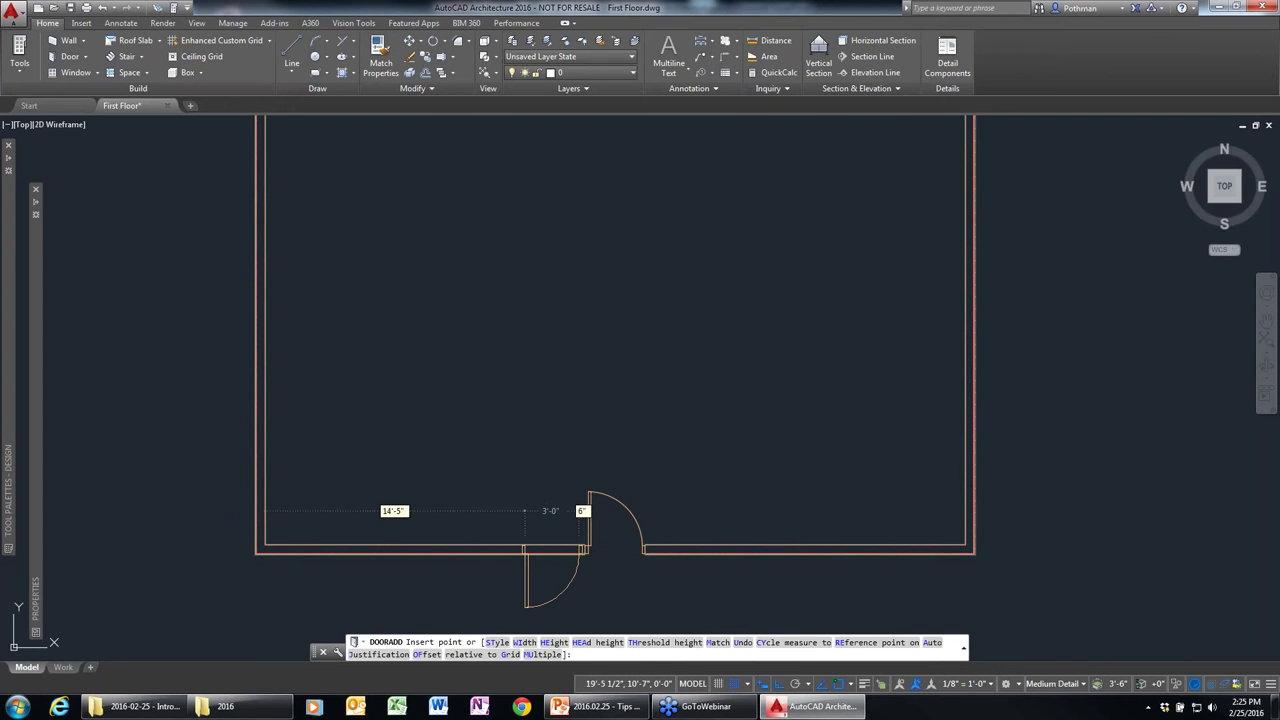
{"action": "key", "text": "Escape"}
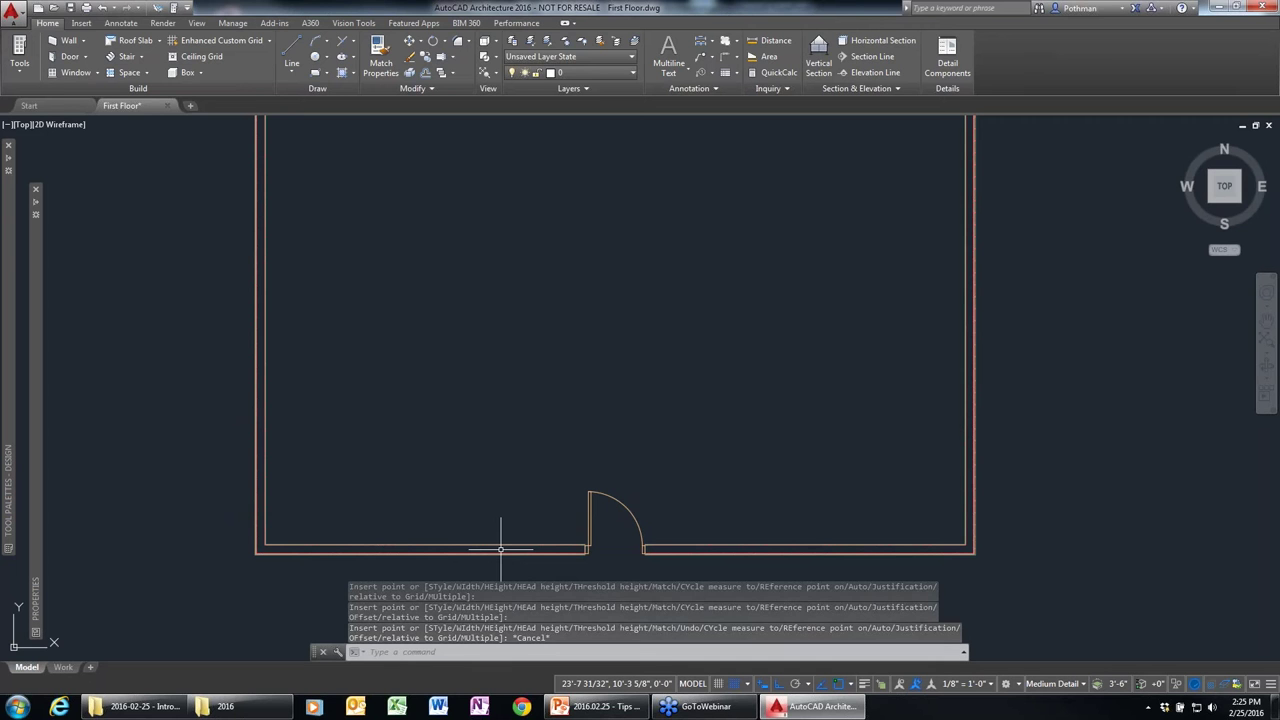
{"action": "key", "text": "Escape"}
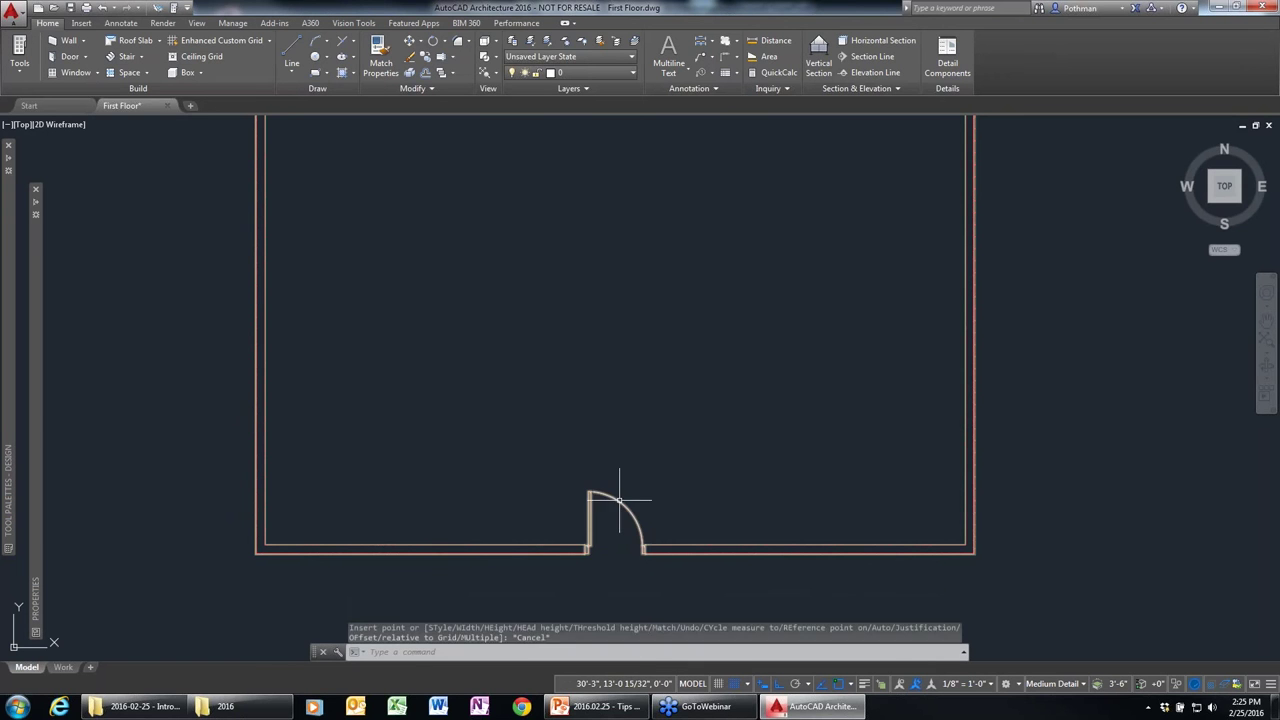
Flip the door so it hinges on the left jamb and swings into the room.
{"action": "left_click", "coordinate": [624, 505]}
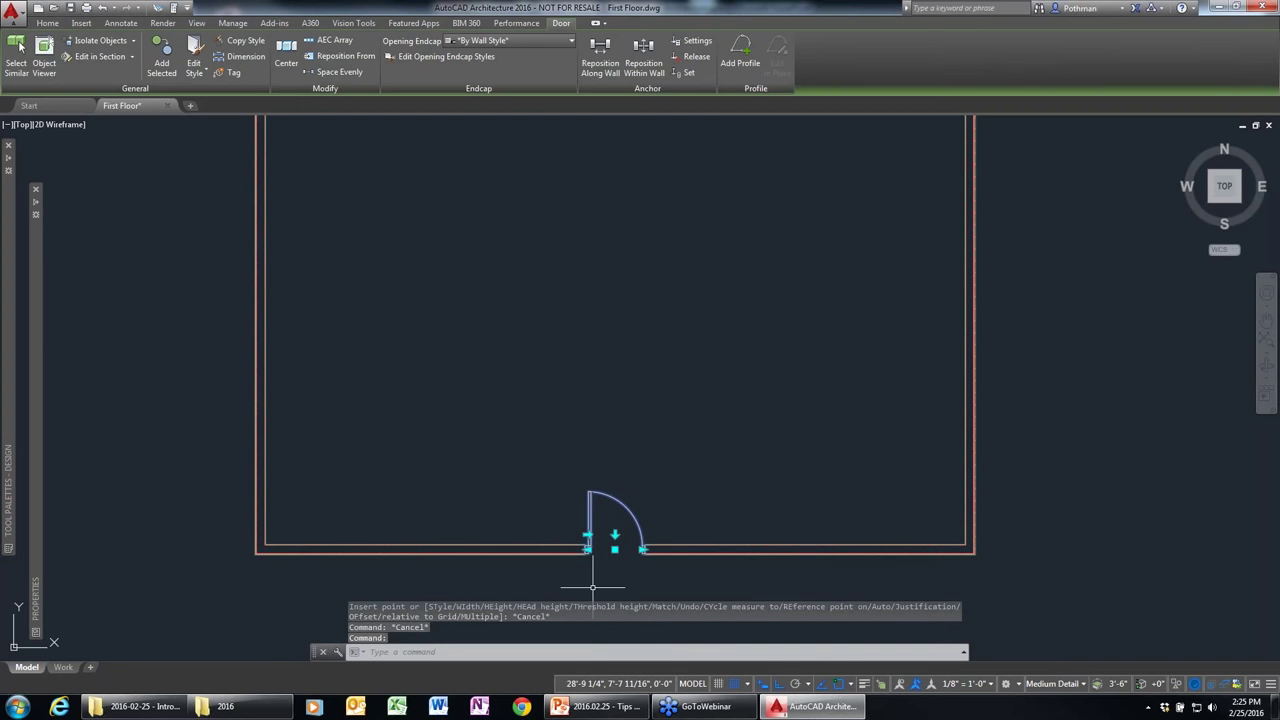
{"action": "left_click", "coordinate": [587, 537]}
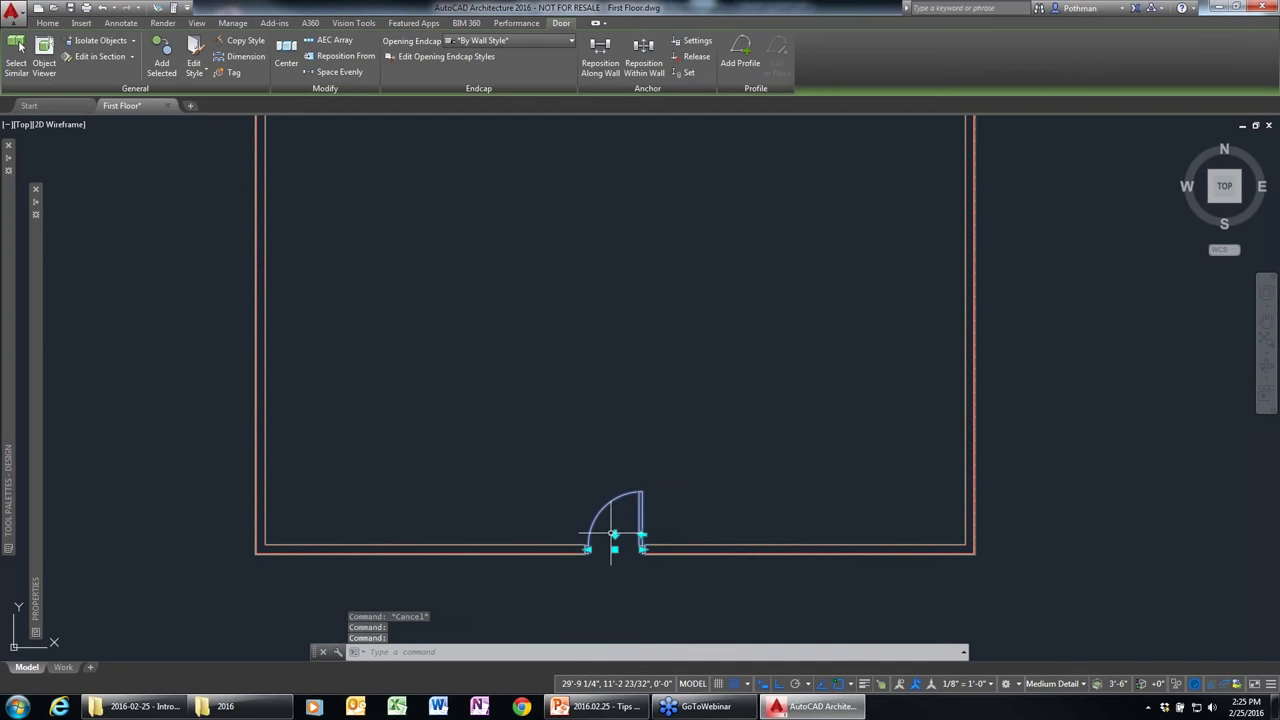
{"action": "left_click", "coordinate": [642, 537]}
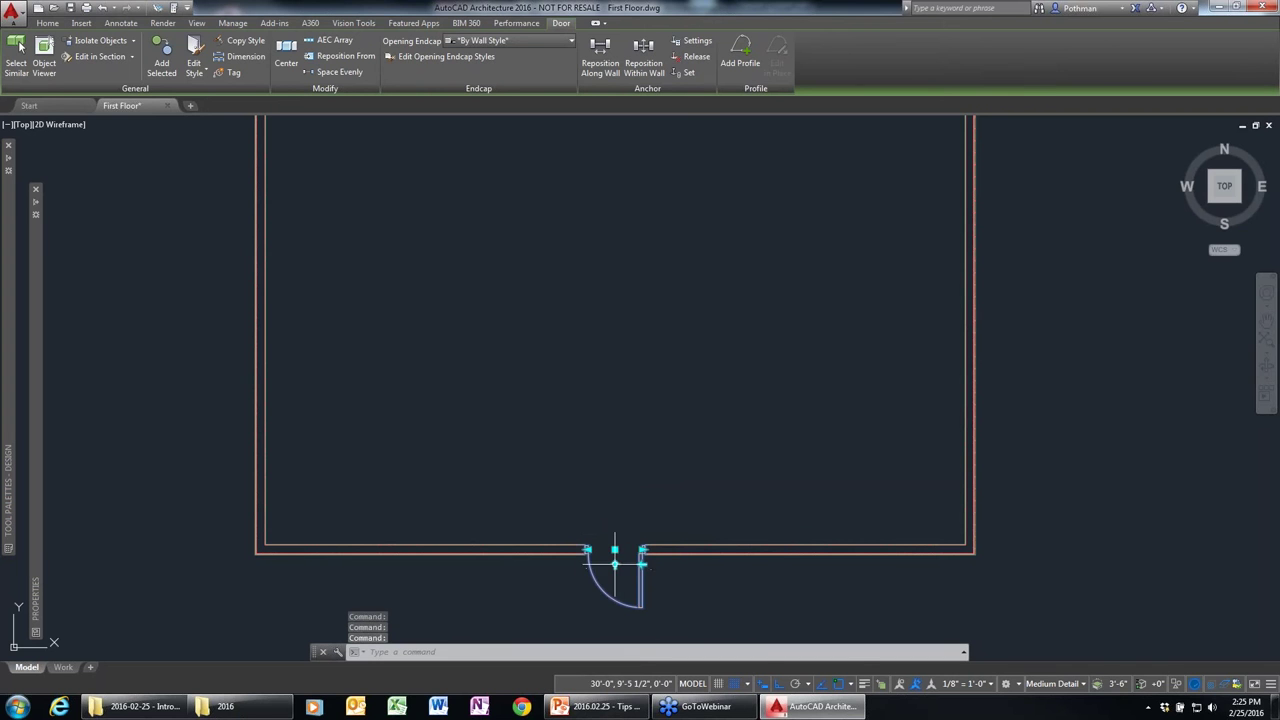
{"action": "left_click", "coordinate": [616, 566]}
{"action": "left_click", "coordinate": [643, 537]}
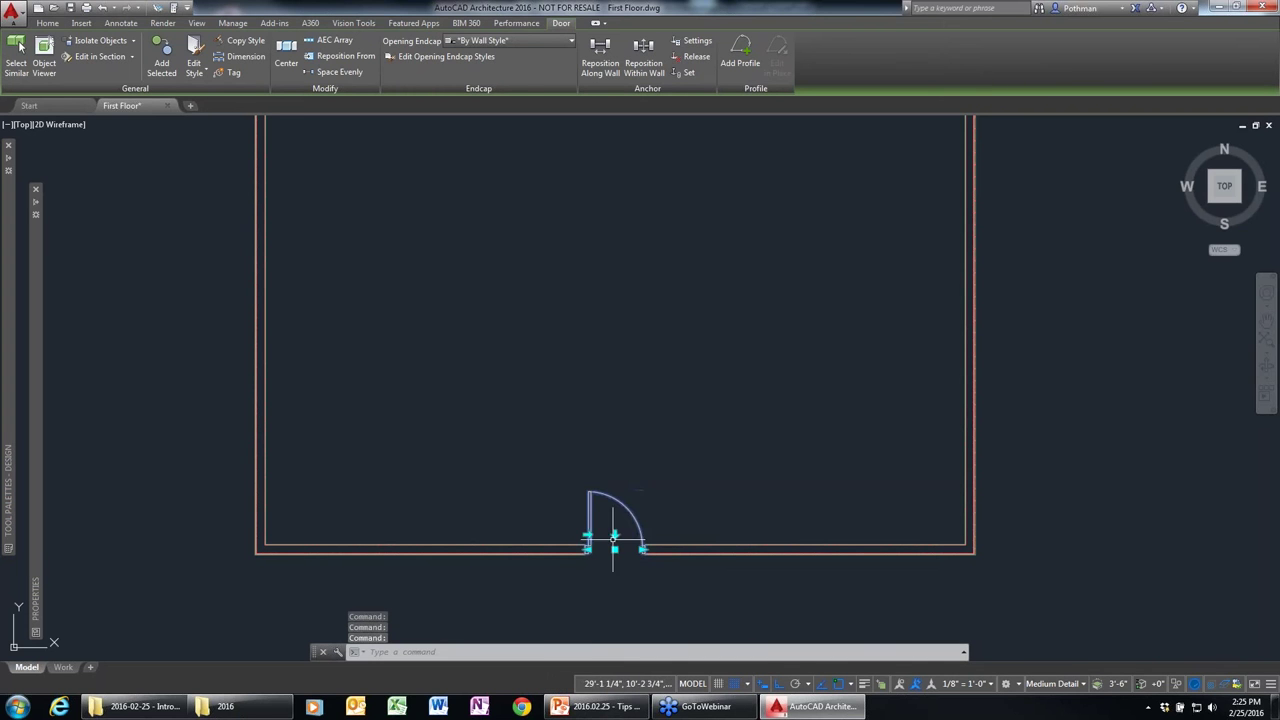
{"action": "key", "text": "Escape"}
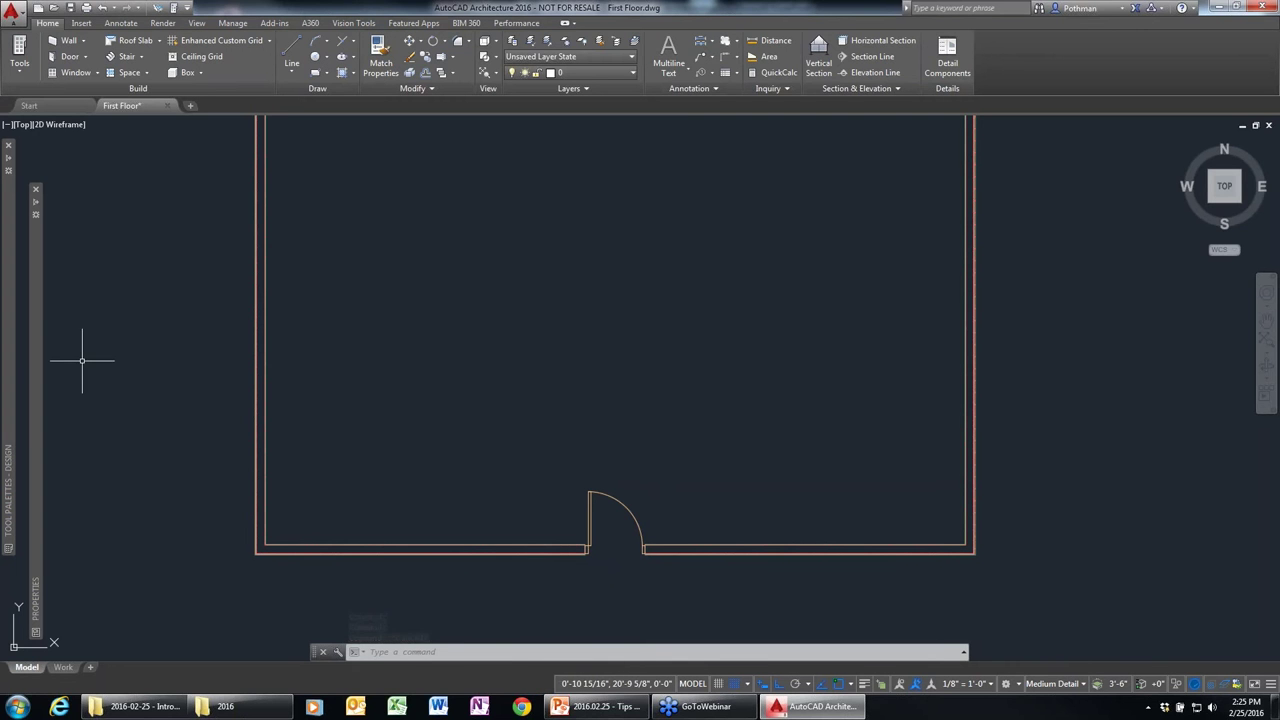
Start a Double Hung window and pick the bottom wall left of the door to host it.
{"action": "left_click", "coordinate": [74, 73]}
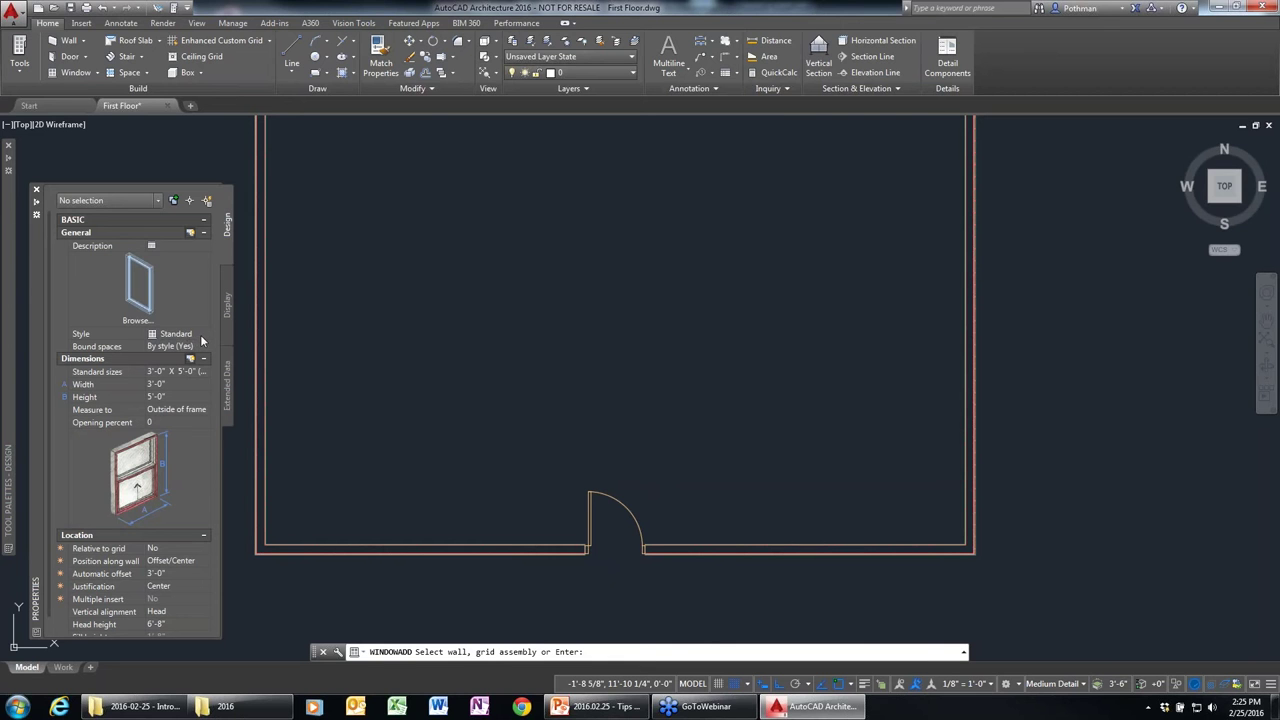
{"action": "left_click", "coordinate": [200, 335]}
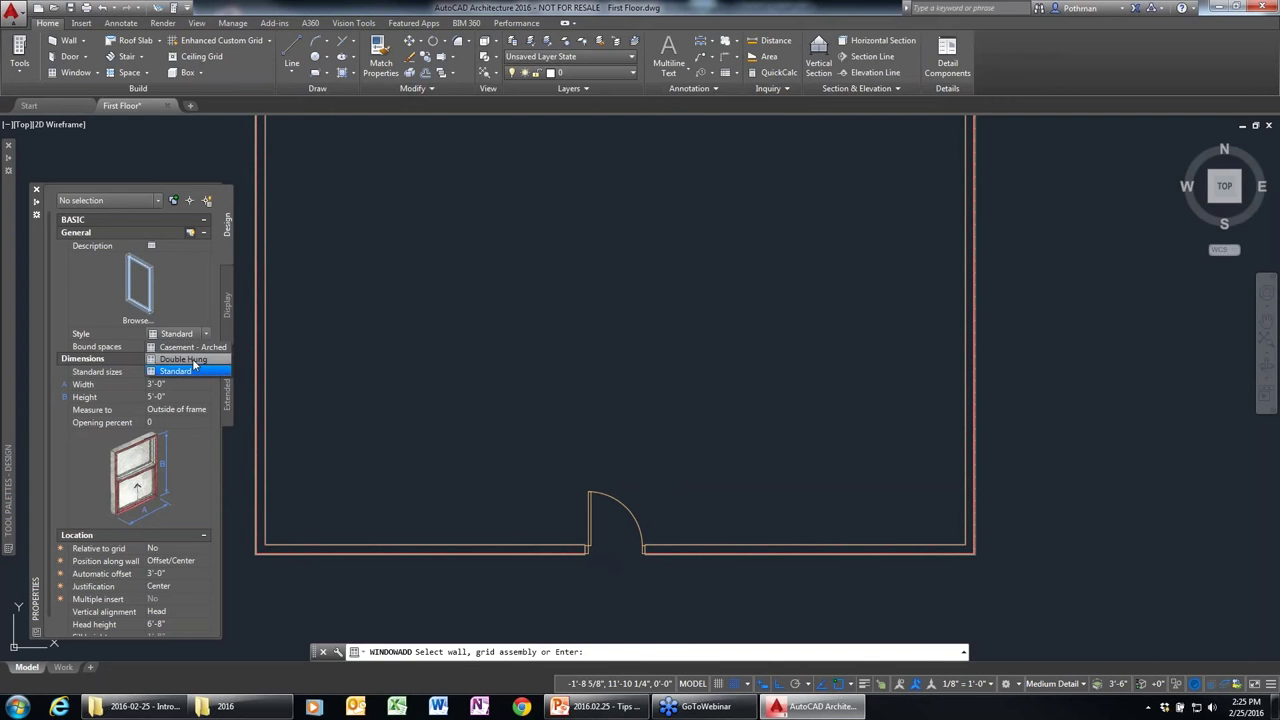
{"action": "left_click", "coordinate": [192, 358]}
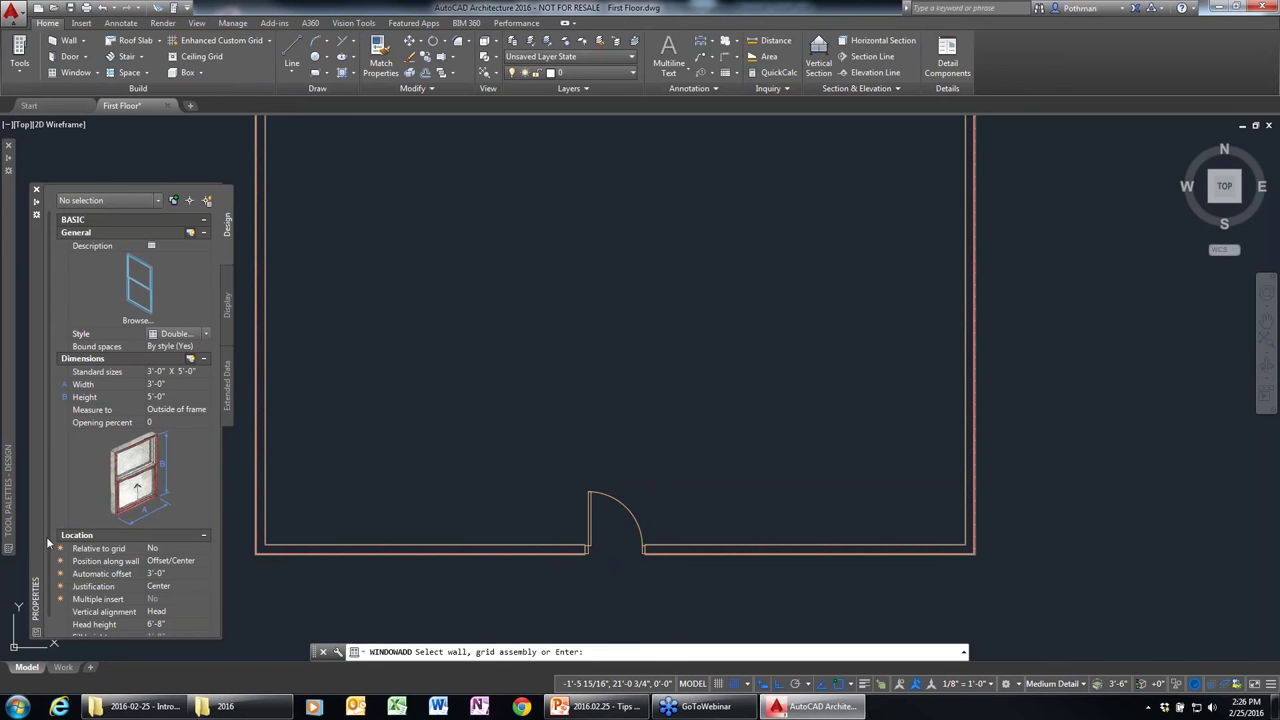
{"action": "scroll", "coordinate": [45, 566], "scroll_direction": "down", "scroll_amount": 1}
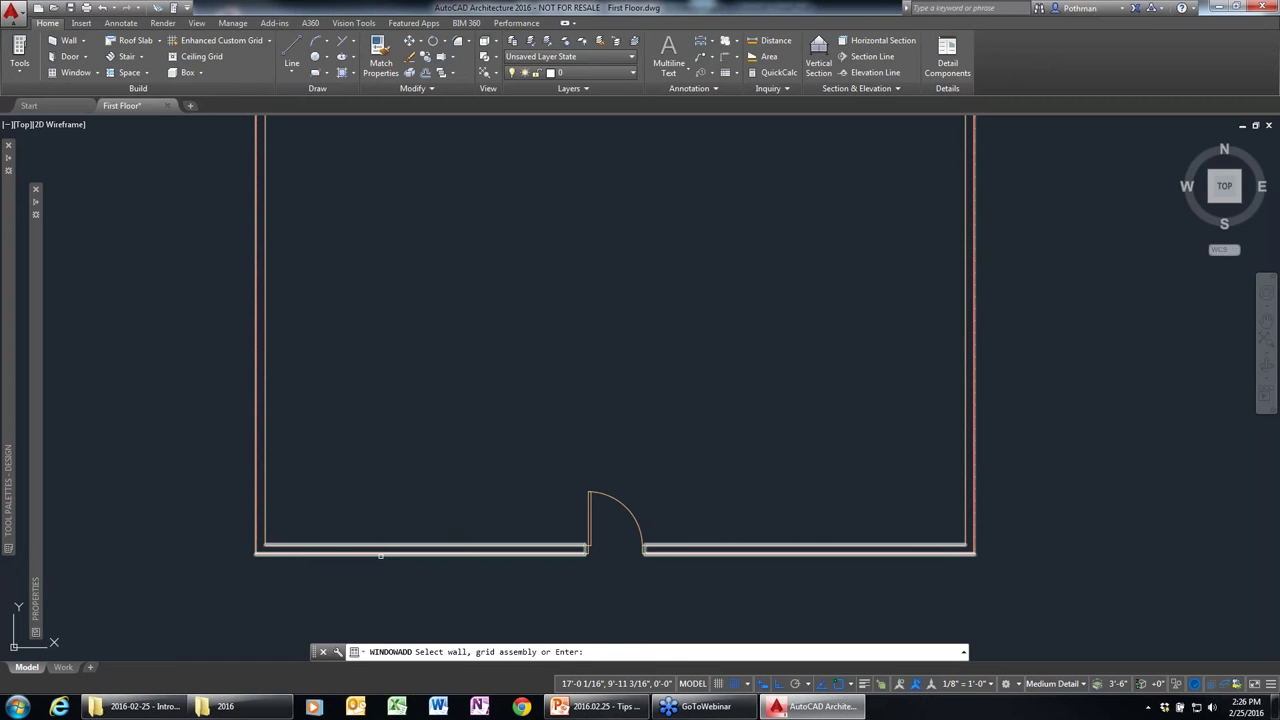
{"action": "left_click", "coordinate": [380, 552]}
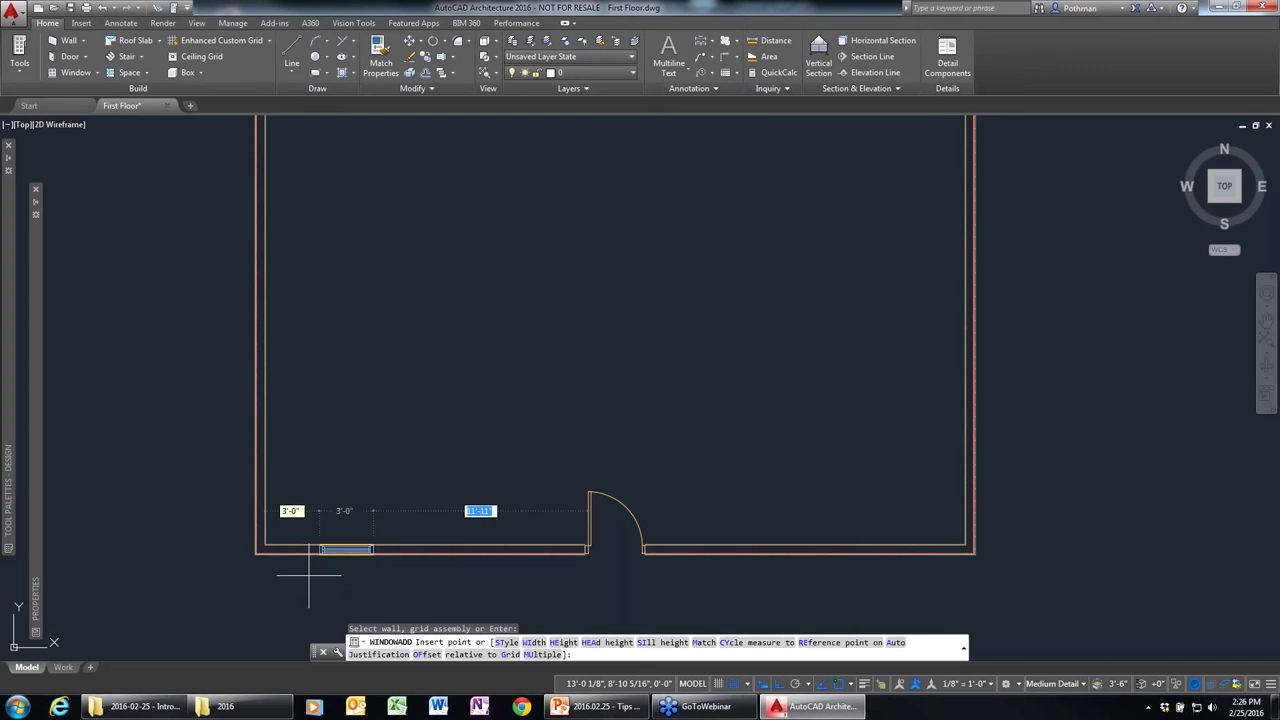
Place one window left of the door and two to its right on the bottom wall.
{"action": "left_click", "coordinate": [309, 576]}
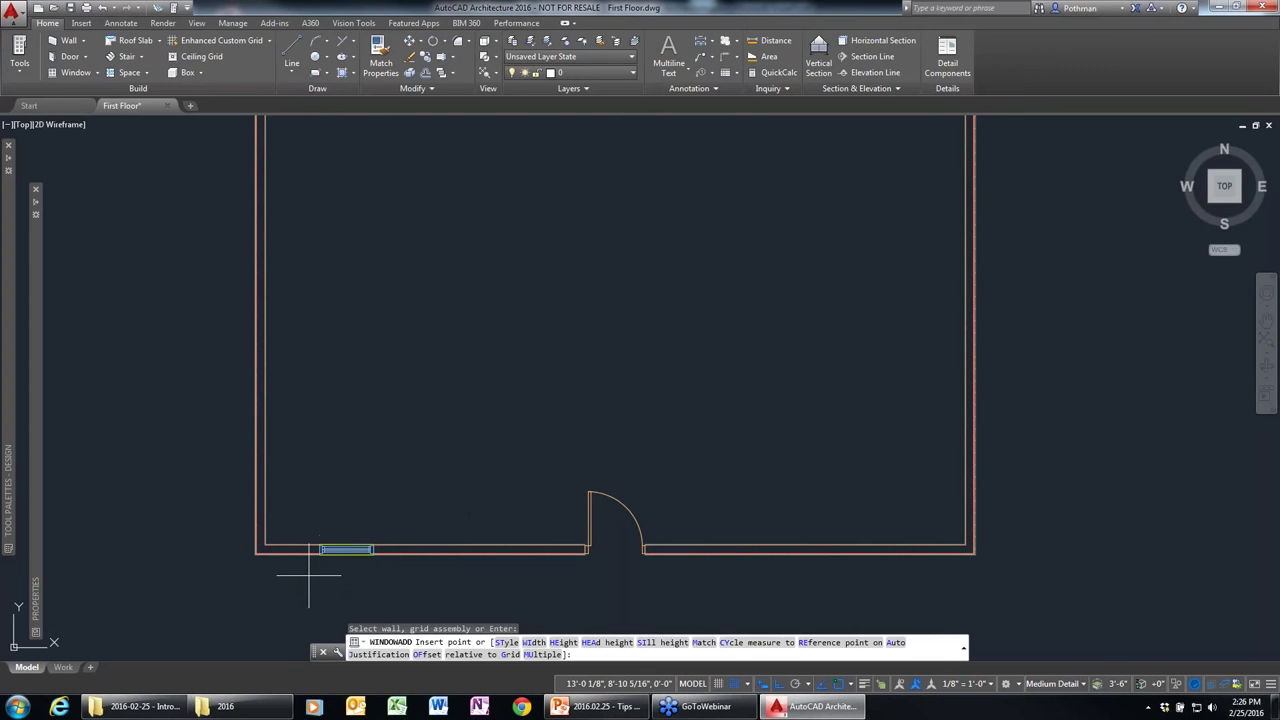
{"action": "left_click", "coordinate": [534, 596]}
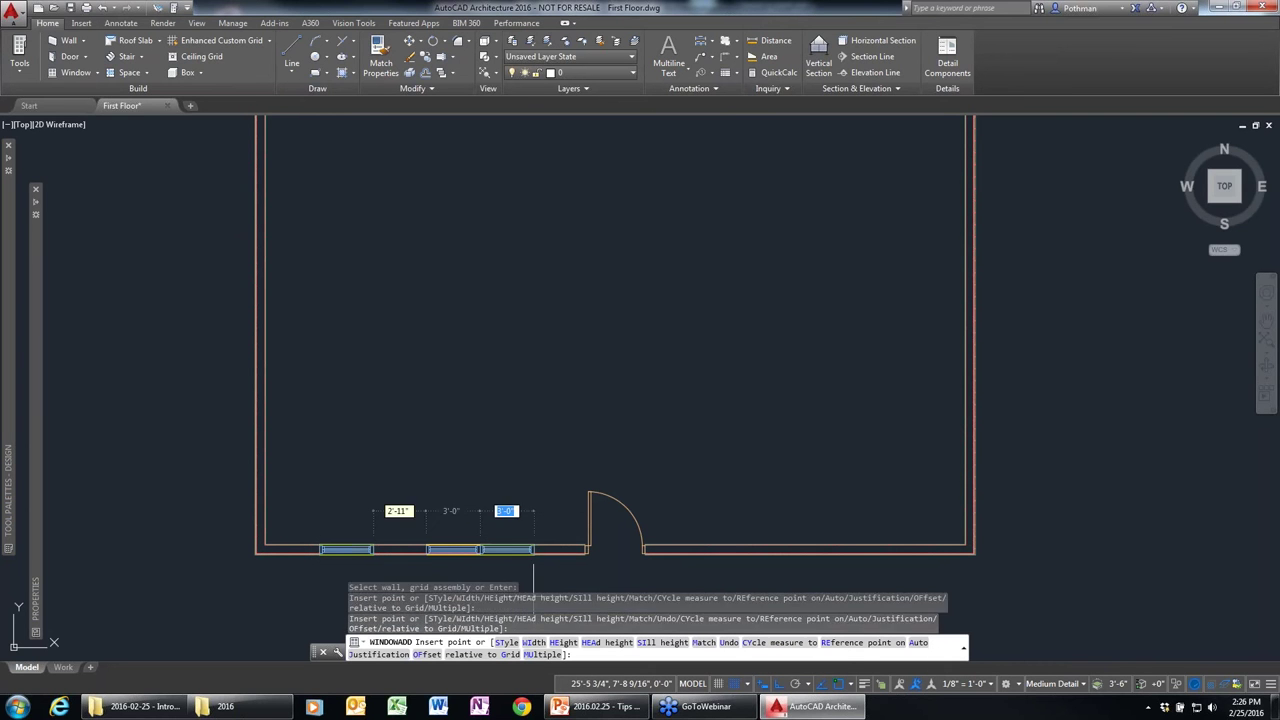
{"action": "left_click", "coordinate": [720, 553]}
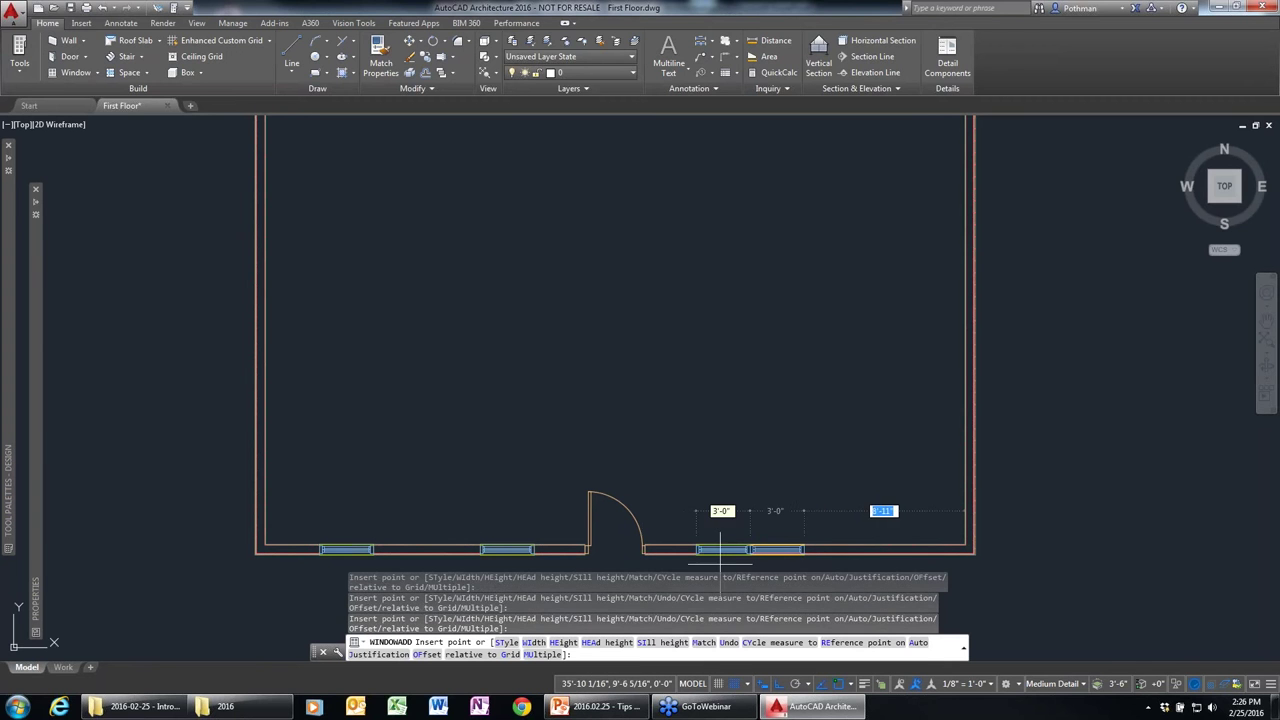
{"action": "key", "text": "Escape"}
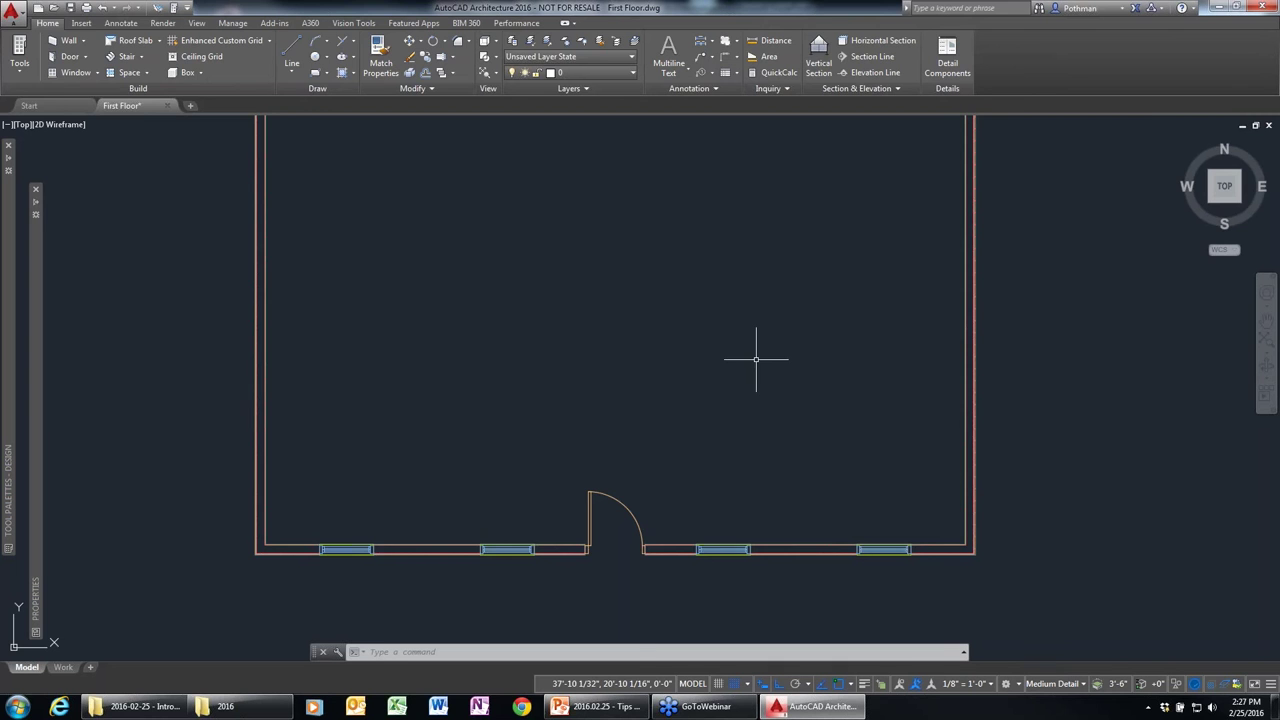
{"action": "scroll", "coordinate": [690, 432], "scroll_direction": "down", "scroll_amount": 4}
Add another window like the selected bottom-left one, bringing the side wall into view.
{"action": "scroll", "coordinate": [537, 490], "scroll_direction": "up", "scroll_amount": 2}
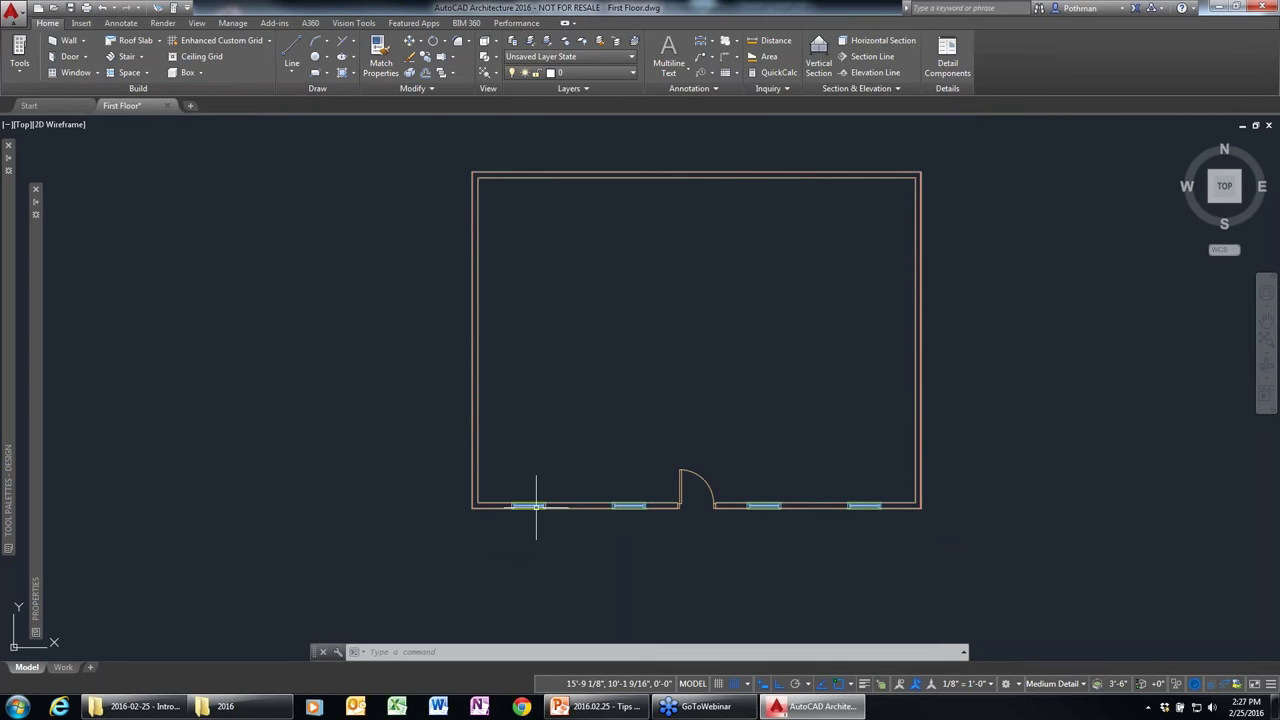
{"action": "scroll", "coordinate": [537, 490], "scroll_direction": "up", "scroll_amount": 2}
{"action": "left_click", "coordinate": [527, 503]}
{"action": "right_click", "coordinate": [559, 424]}
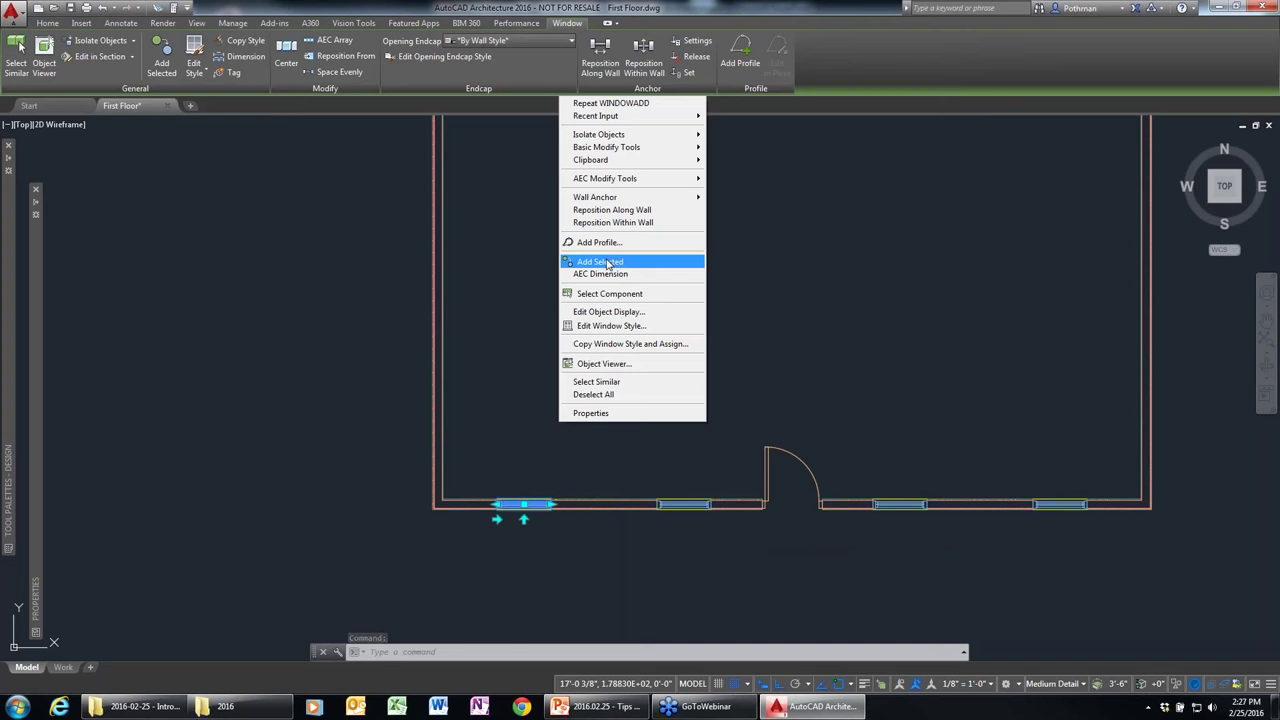
{"action": "left_click", "coordinate": [607, 262]}
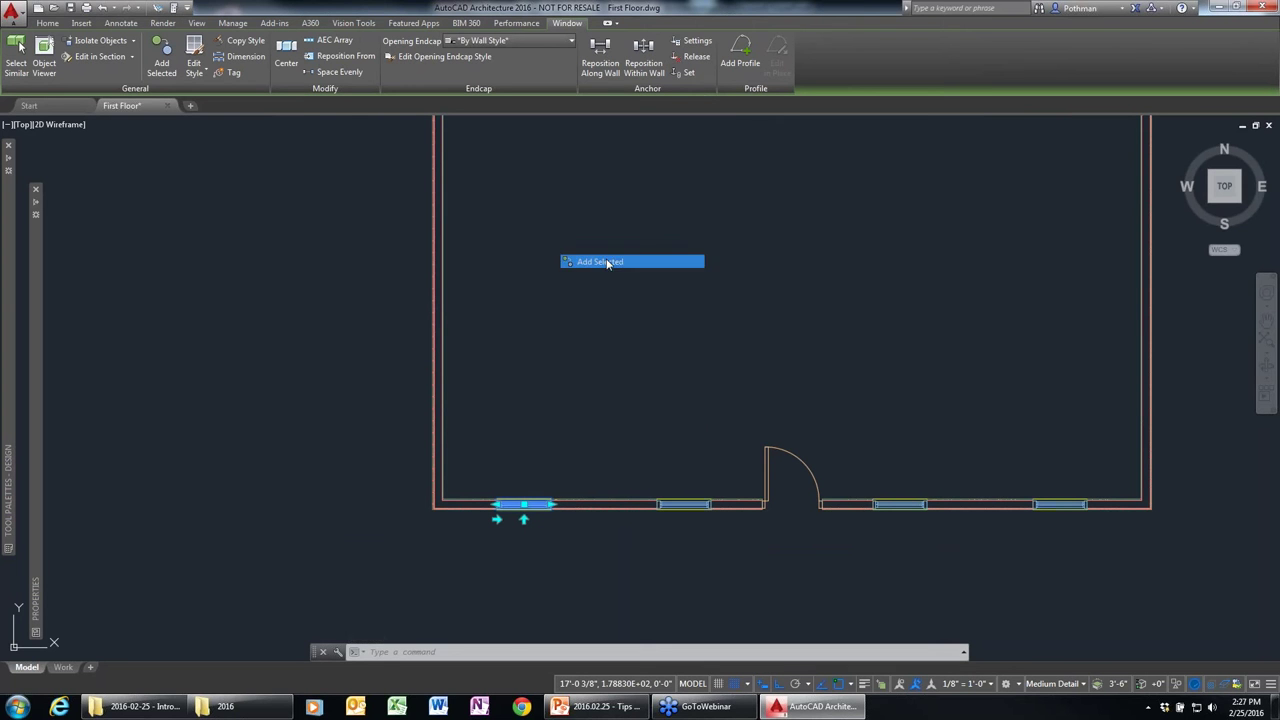
{"action": "middle_click_drag", "start_coordinate": [665, 290], "coordinate": [548, 347]}
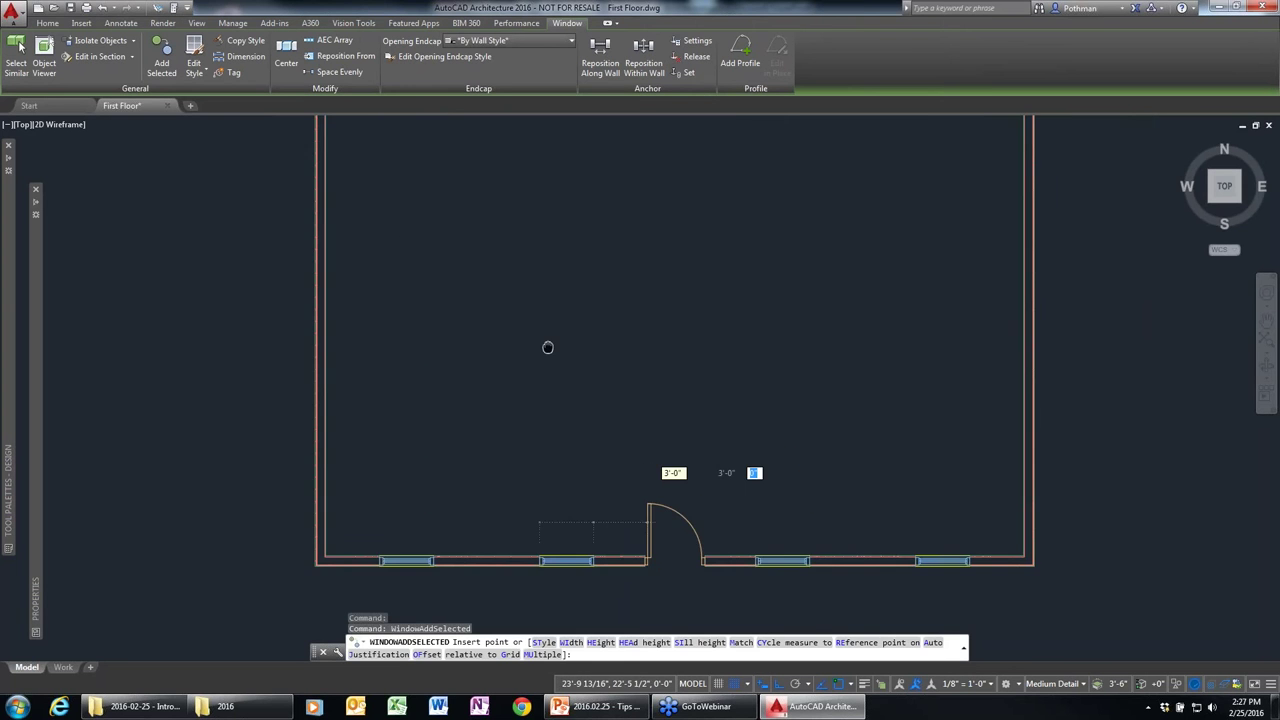
{"action": "scroll", "coordinate": [508, 428], "scroll_direction": "down", "scroll_amount": 2}
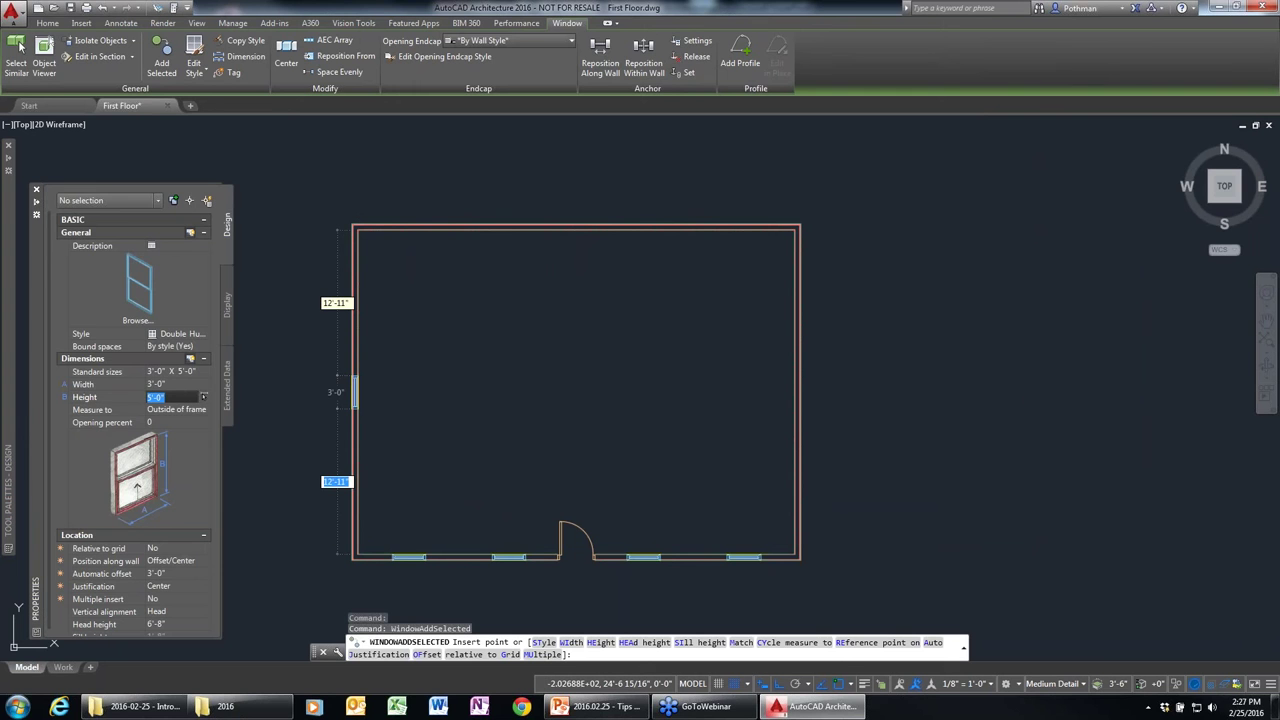
Set the new window's height to 3'-0", then switch to the SE isometric view.
{"action": "left_click", "coordinate": [204, 398]}
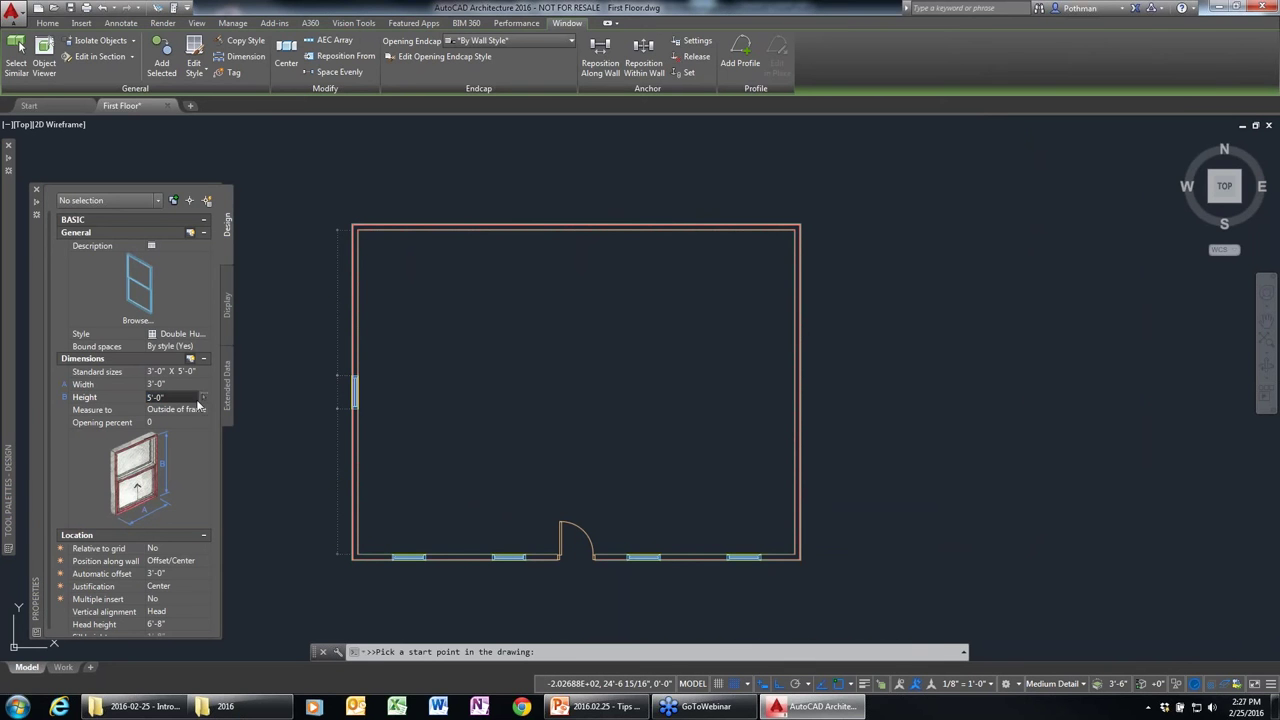
{"action": "left_click", "coordinate": [158, 397]}
{"action": "type", "text": "3'"}
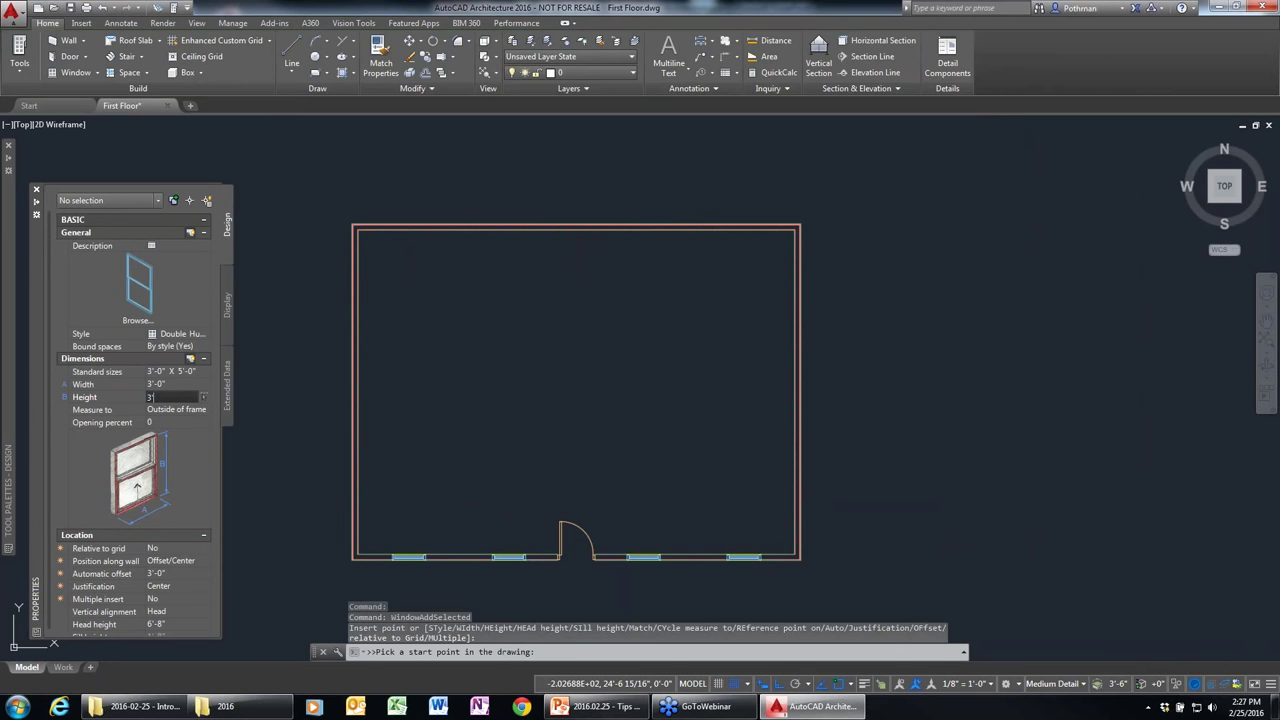
{"action": "key", "text": "Tab"}
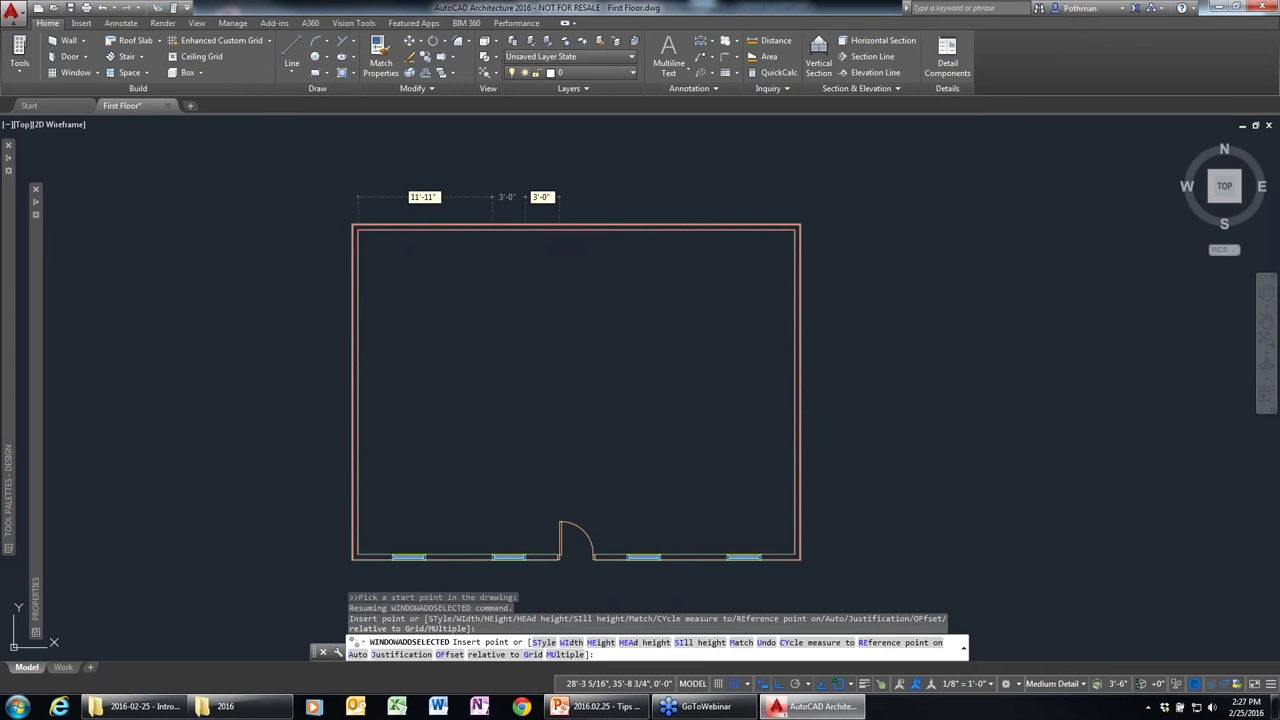
{"action": "key", "text": "Escape"}
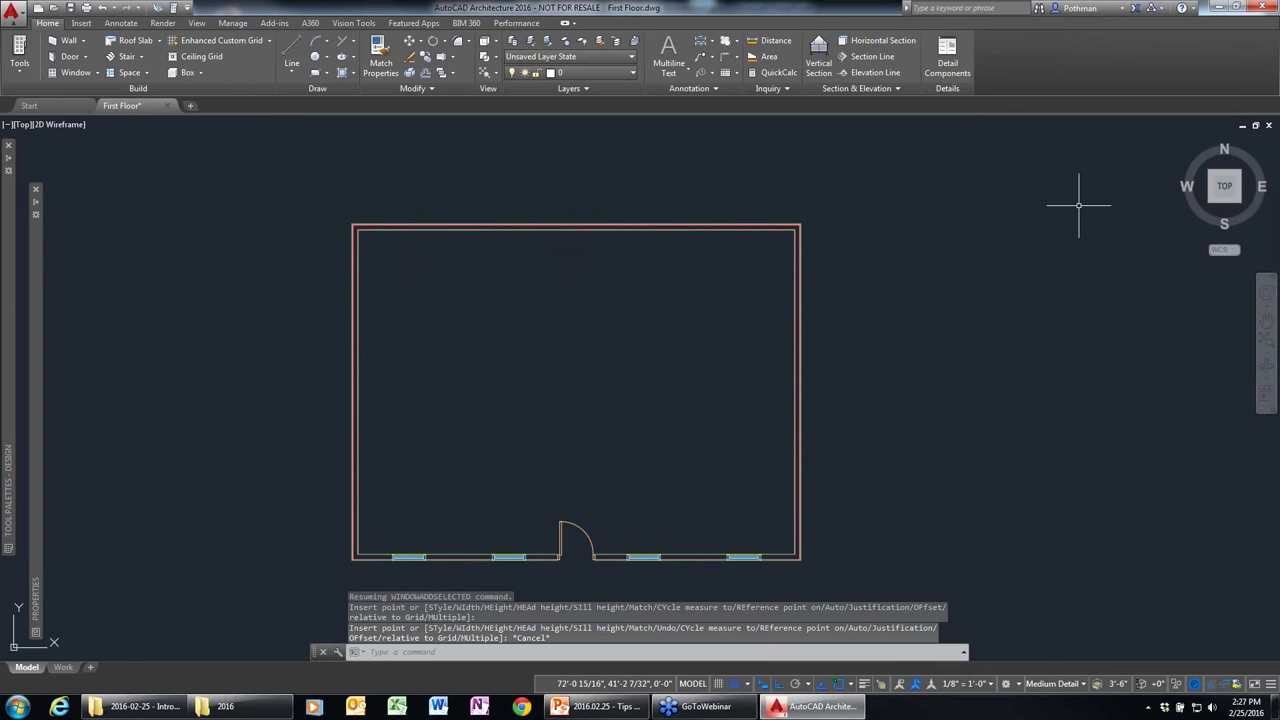
{"action": "left_click", "coordinate": [1240, 201]}
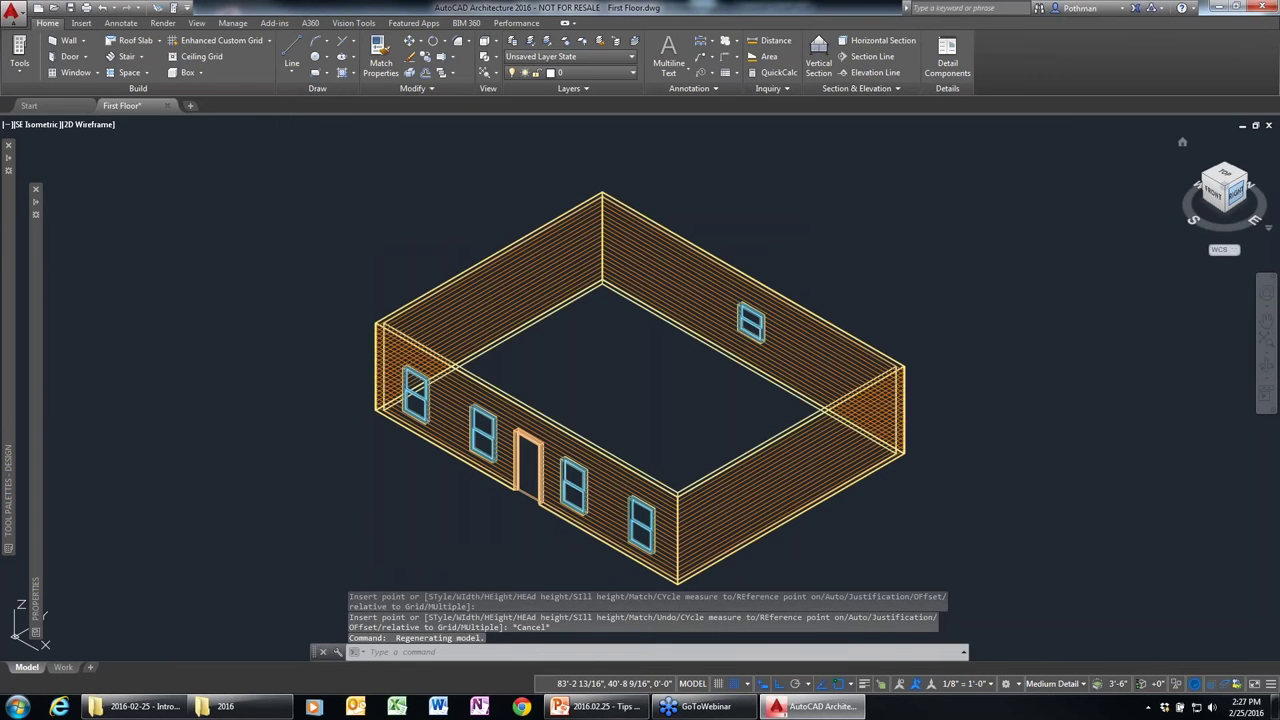
{"action": "scroll", "coordinate": [534, 529], "scroll_direction": "up", "scroll_amount": 4}
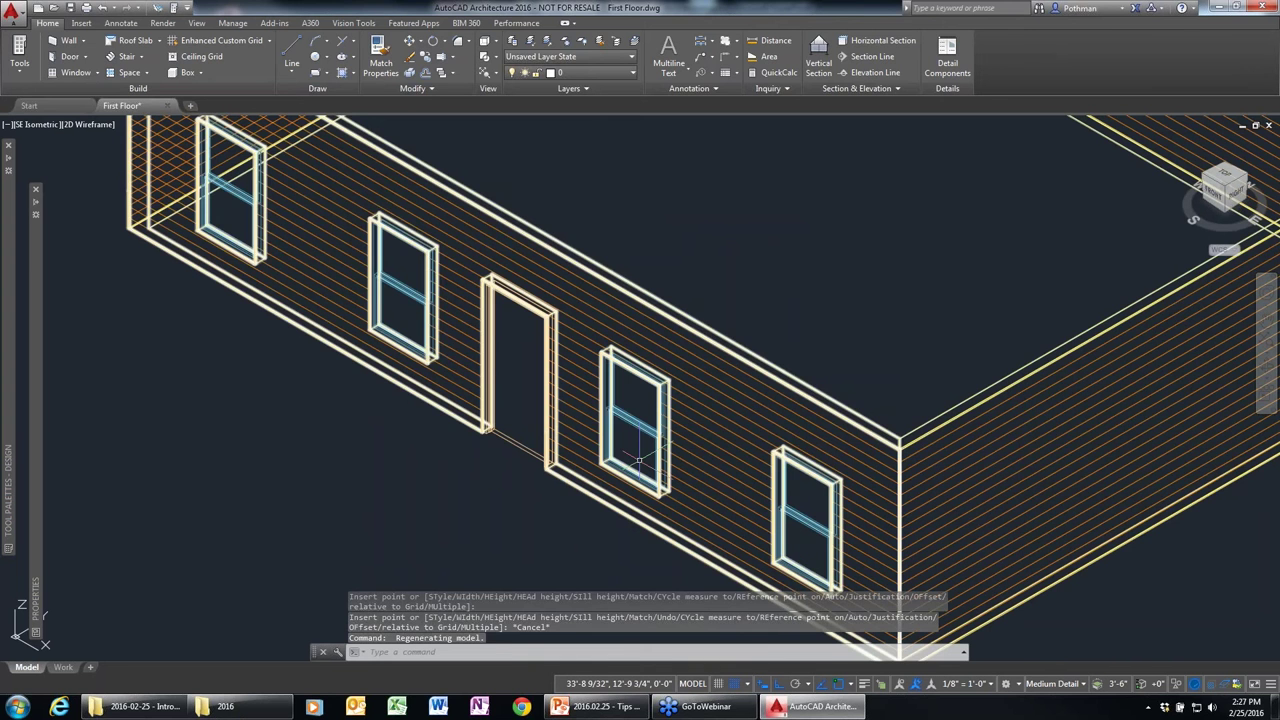
{"action": "scroll", "coordinate": [638, 460], "scroll_direction": "up", "scroll_amount": 2}
{"action": "left_click", "coordinate": [674, 455]}
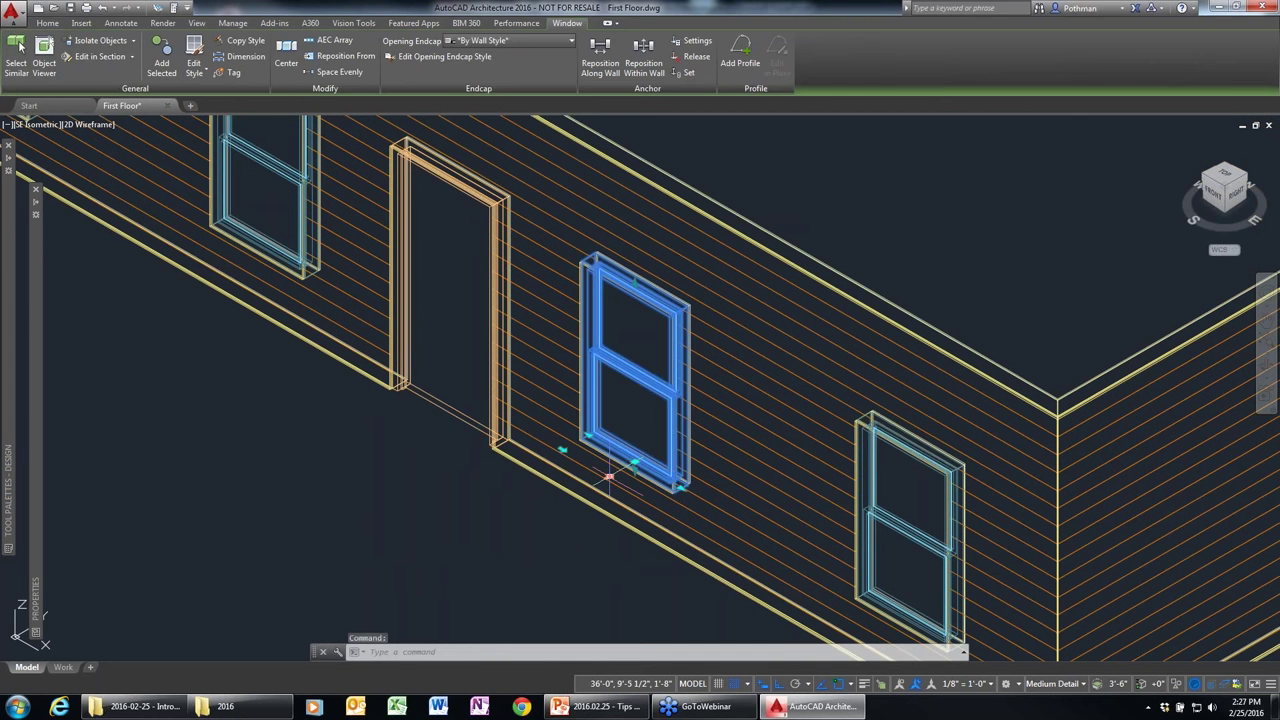
{"action": "left_click", "coordinate": [609, 476]}
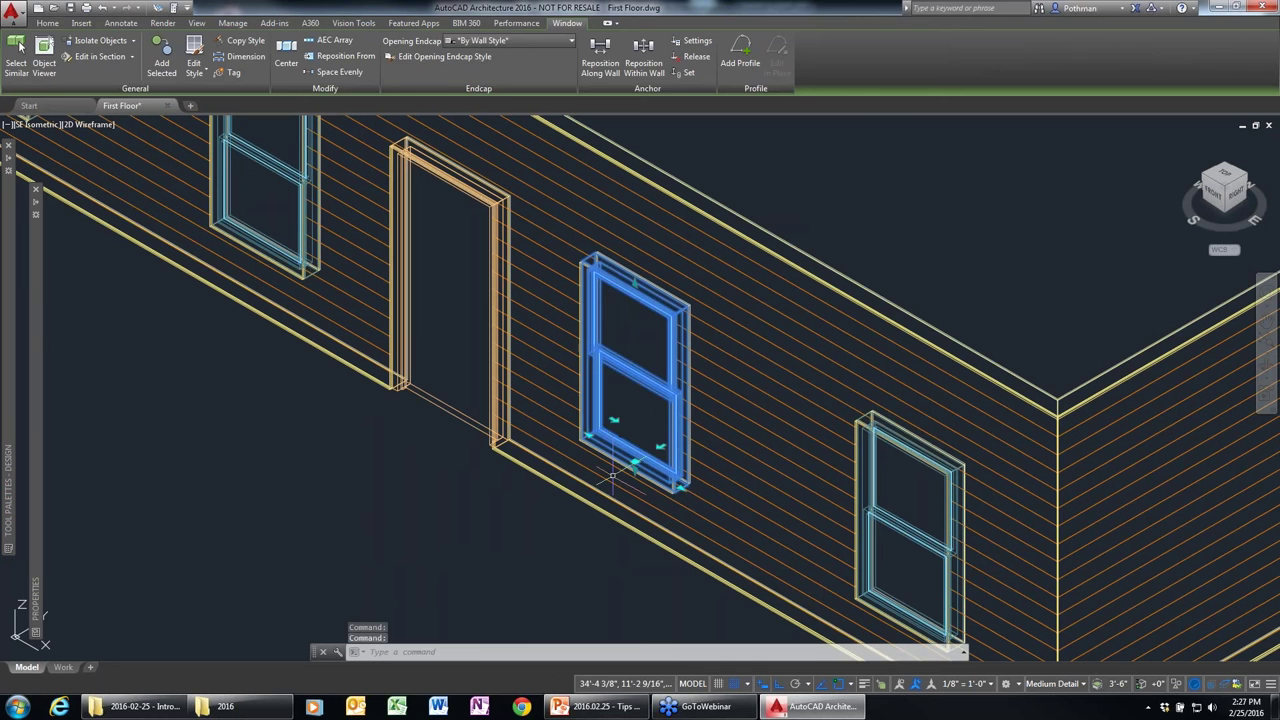
{"action": "key", "text": "Escape"}
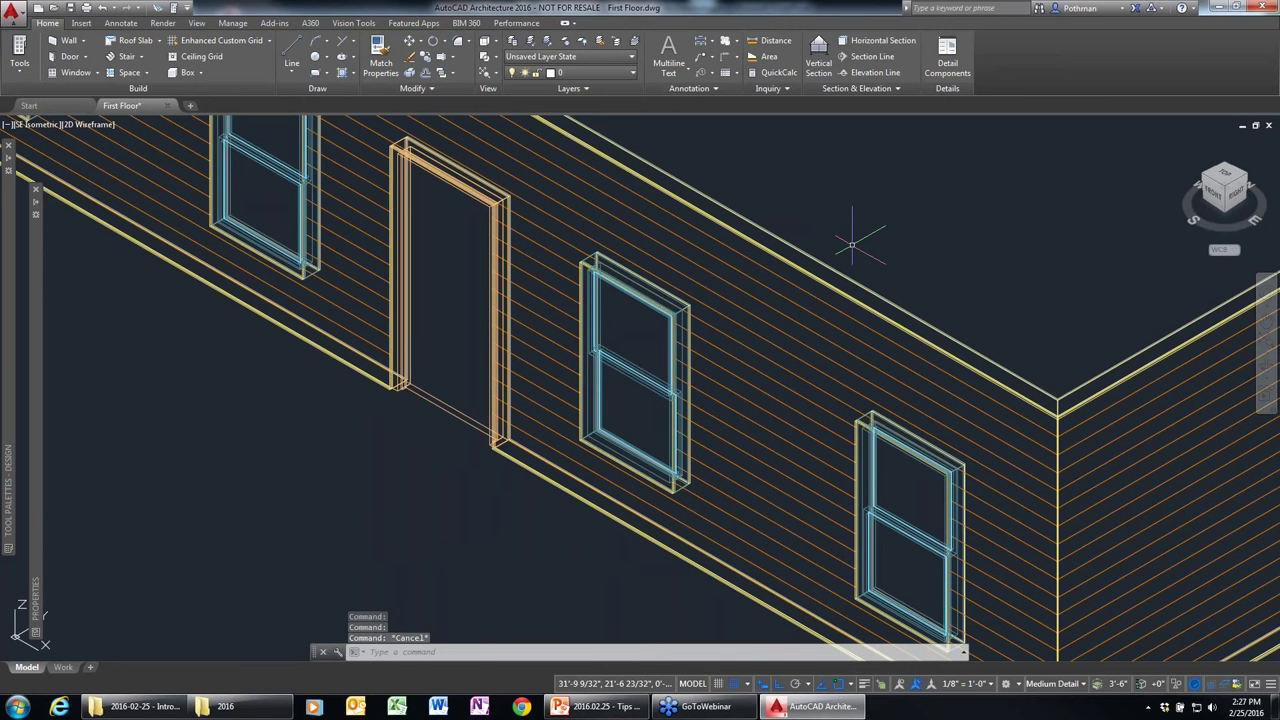
{"action": "scroll", "coordinate": [852, 243], "scroll_direction": "down", "scroll_amount": 2}
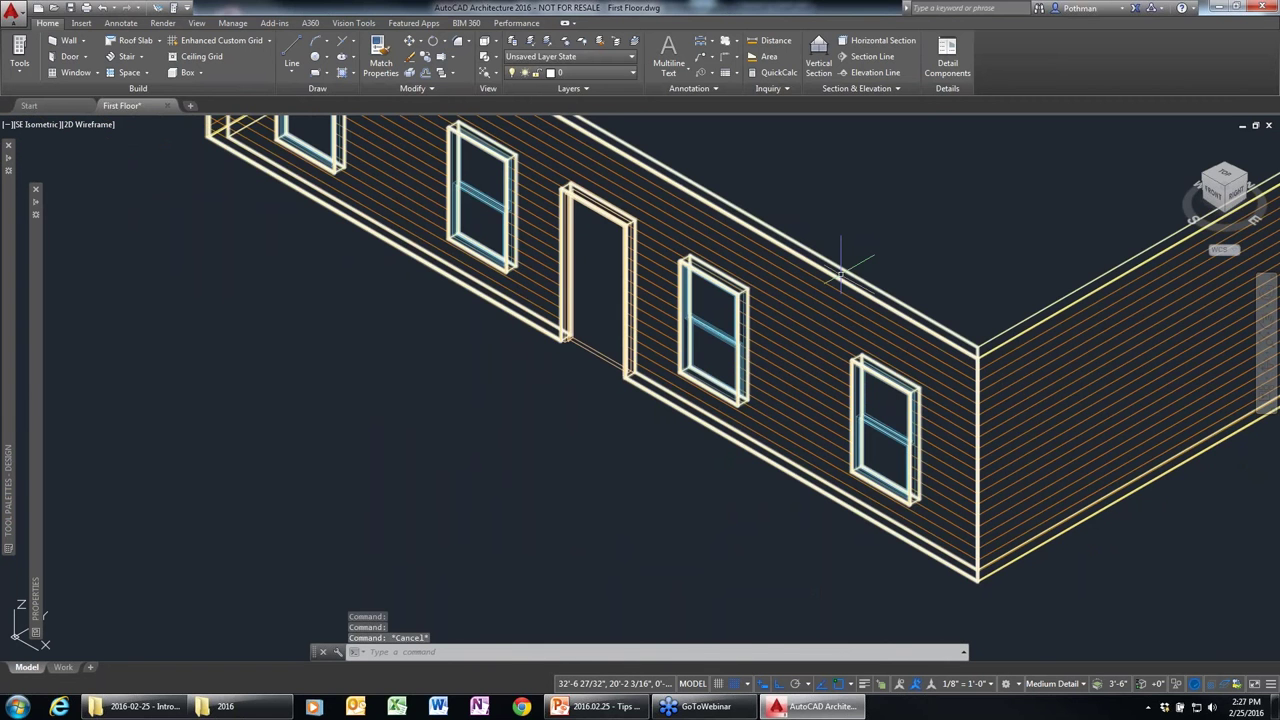
{"action": "middle_click", "coordinate": [841, 273]}
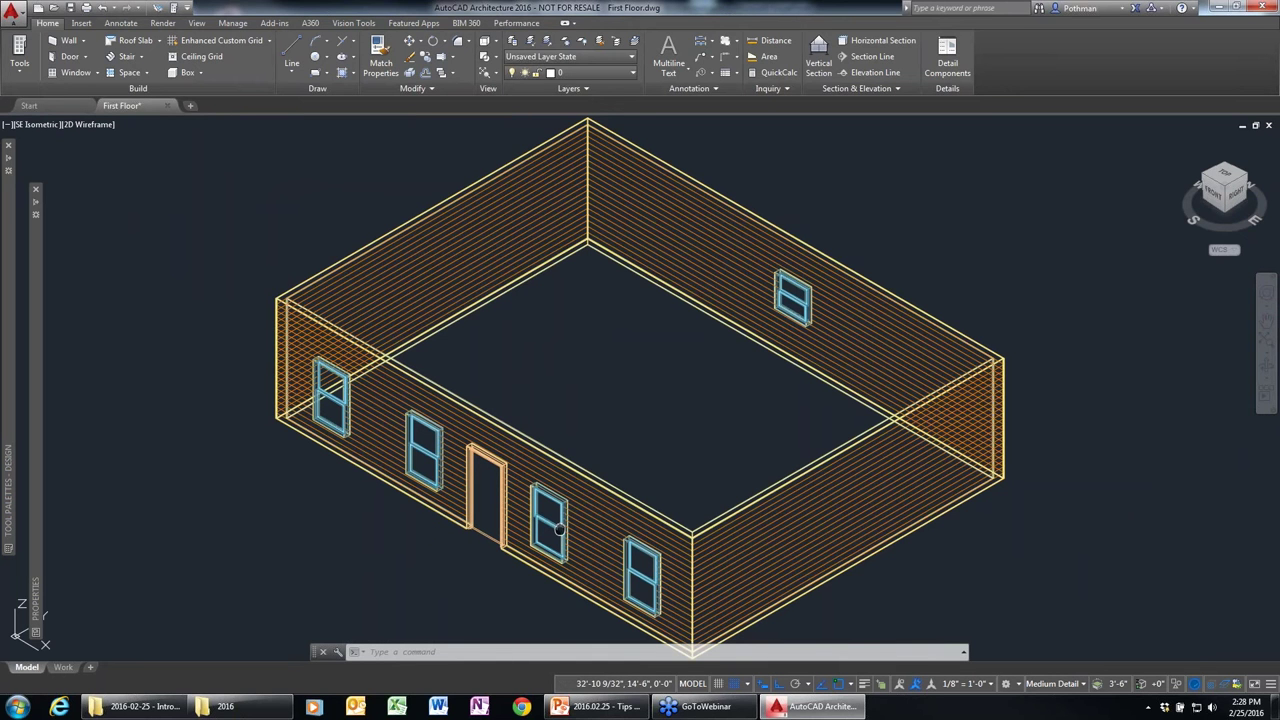
{"action": "middle_click_drag", "start_coordinate": [560, 528], "coordinate": [612, 425]}
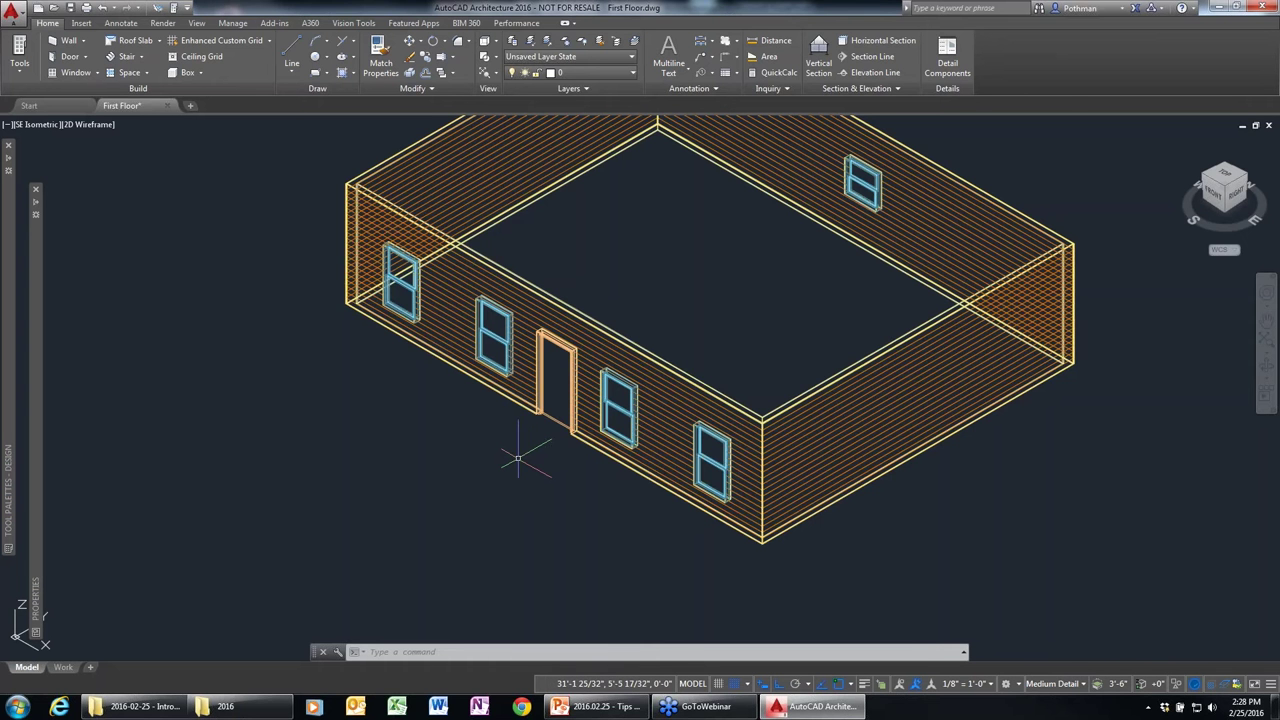
Change the front door's style to Hinged - Single - Exterior Panel.
{"action": "scroll", "coordinate": [596, 432], "scroll_direction": "up", "scroll_amount": 4}
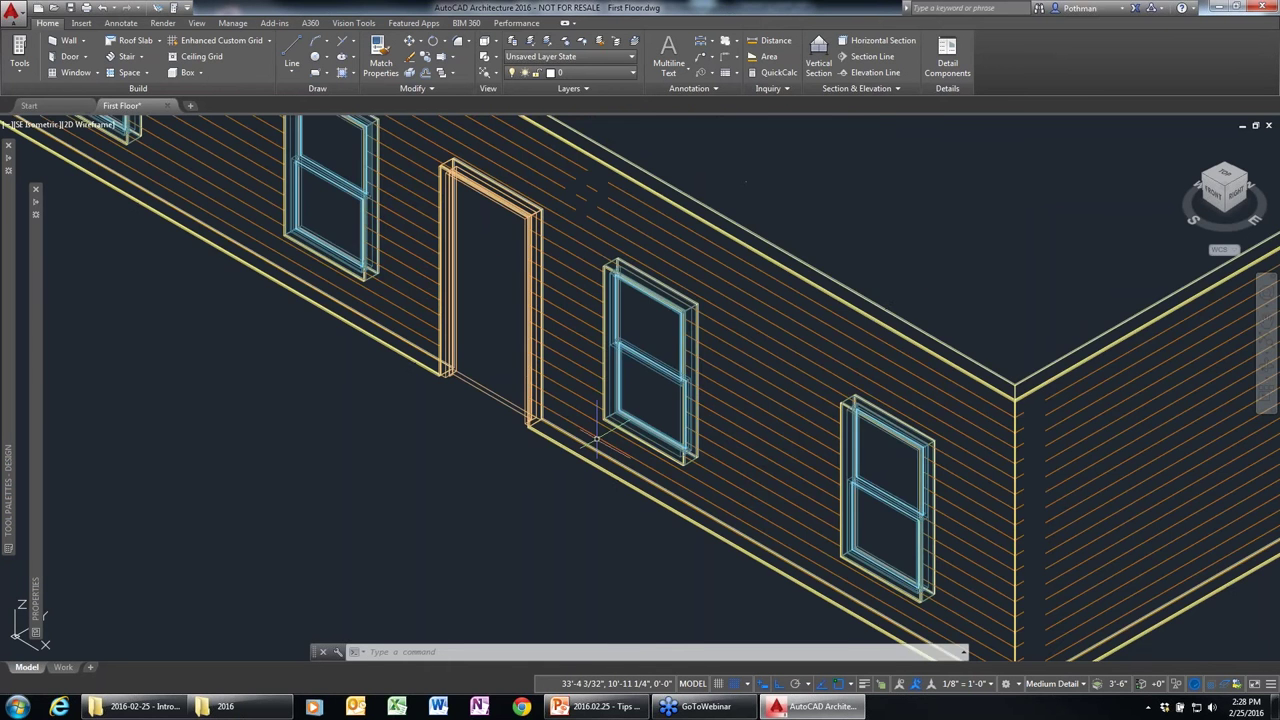
{"action": "left_click", "coordinate": [488, 398]}
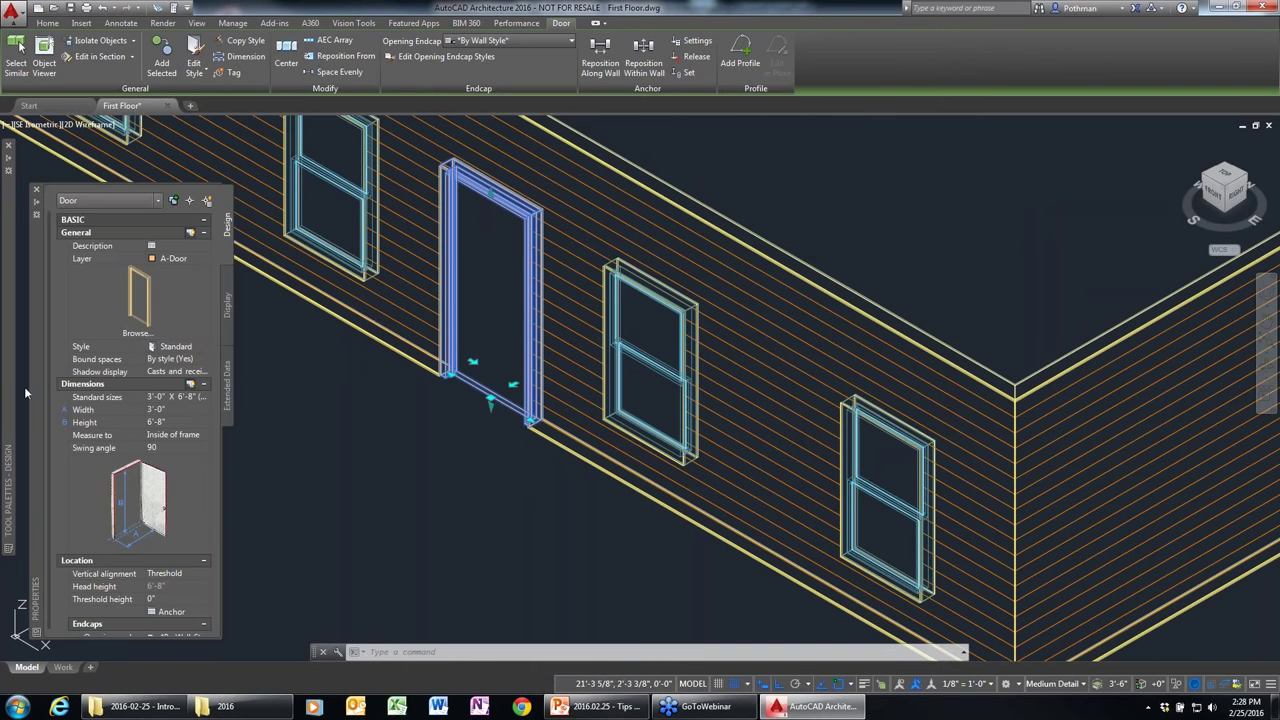
{"action": "left_click", "coordinate": [204, 347]}
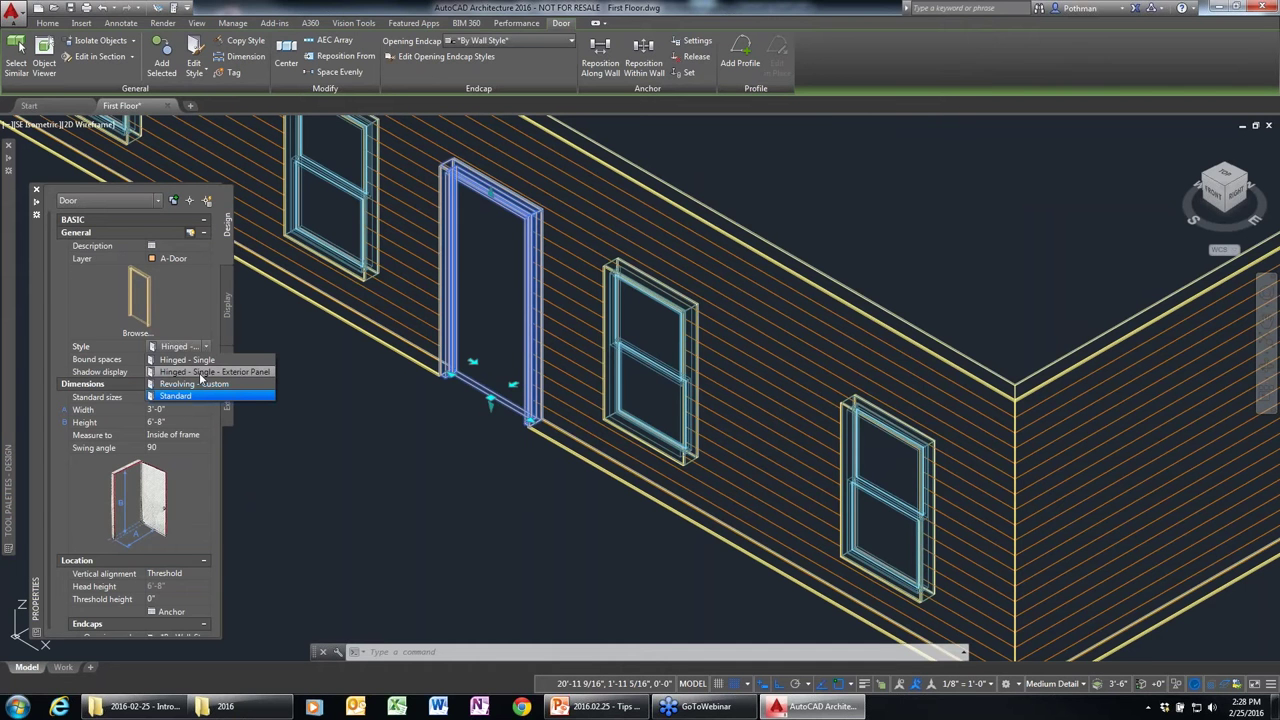
{"action": "left_click", "coordinate": [201, 378]}
{"action": "key", "text": "Escape"}
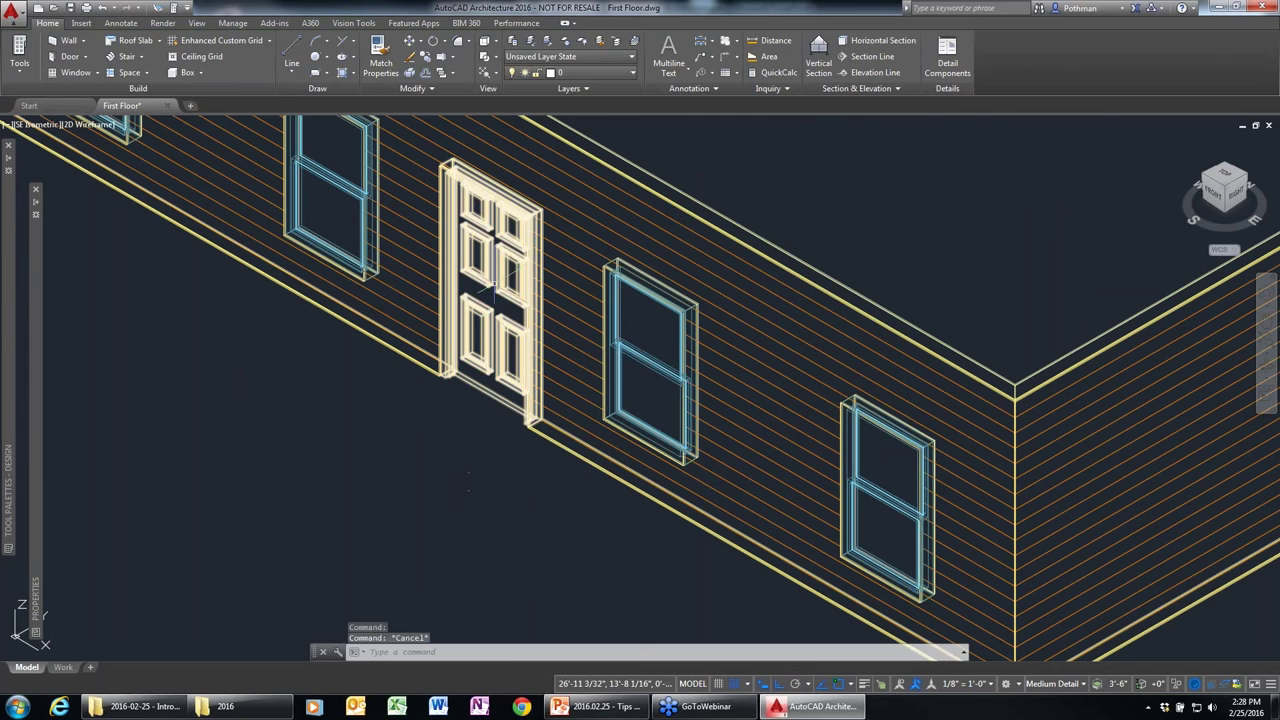
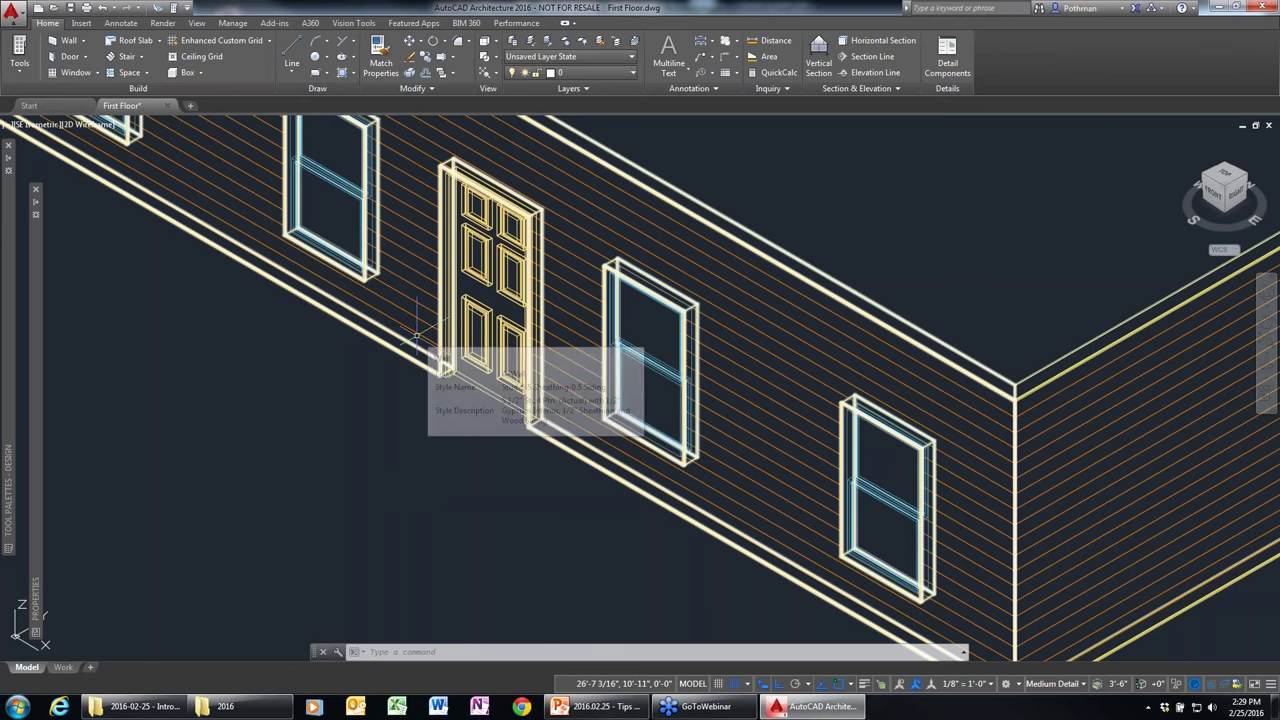
Open the Double Hung window style's Model display properties and add a muntin block.
{"action": "left_click", "coordinate": [643, 350]}
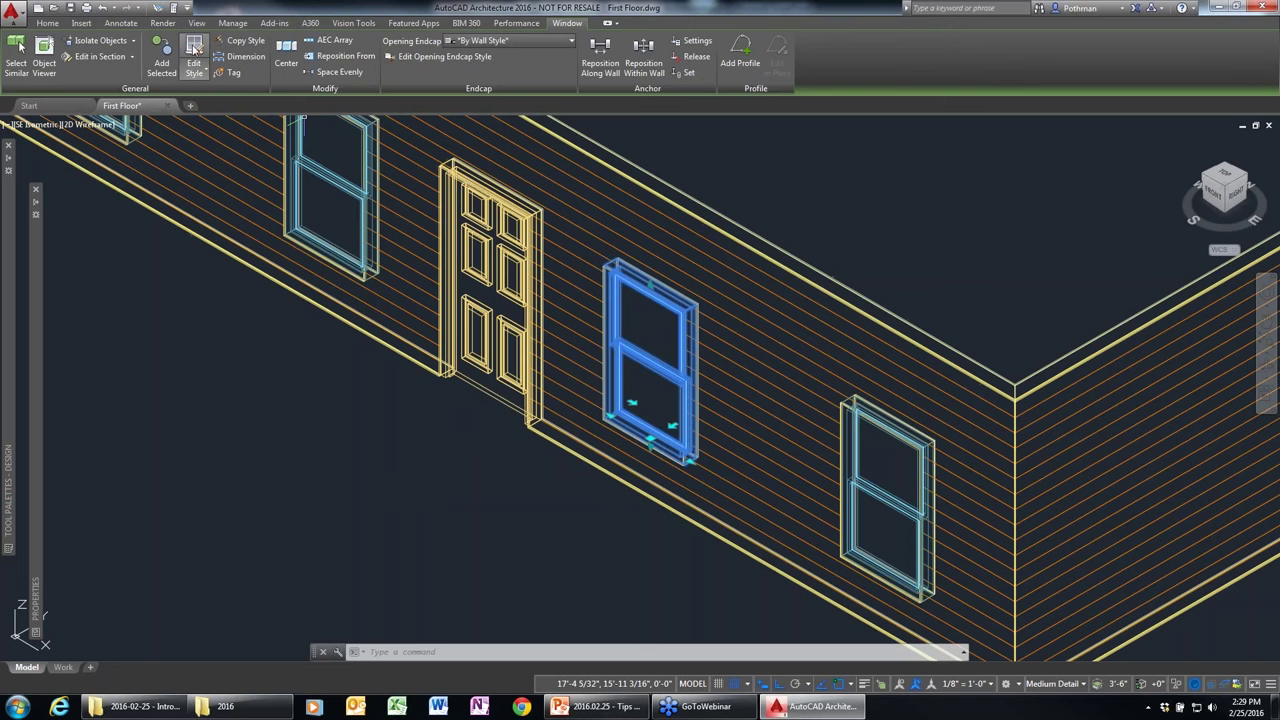
{"action": "left_click", "coordinate": [196, 49]}
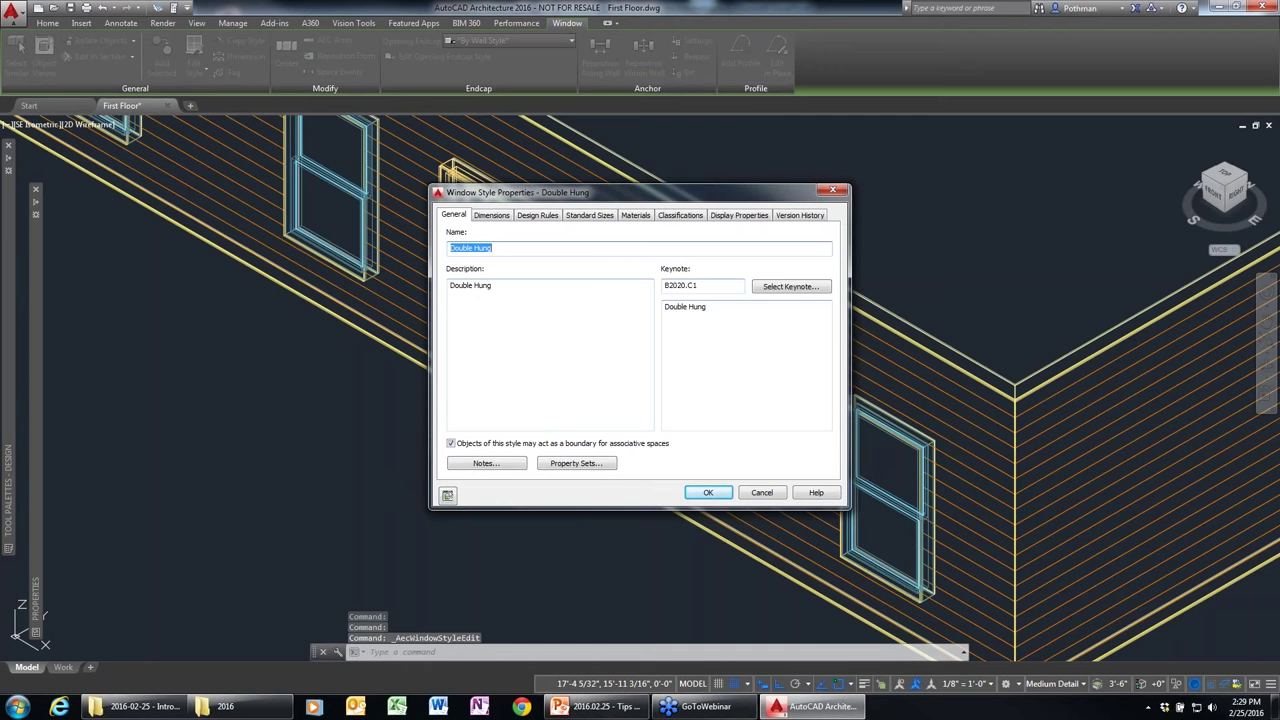
{"action": "left_click", "coordinate": [739, 215]}
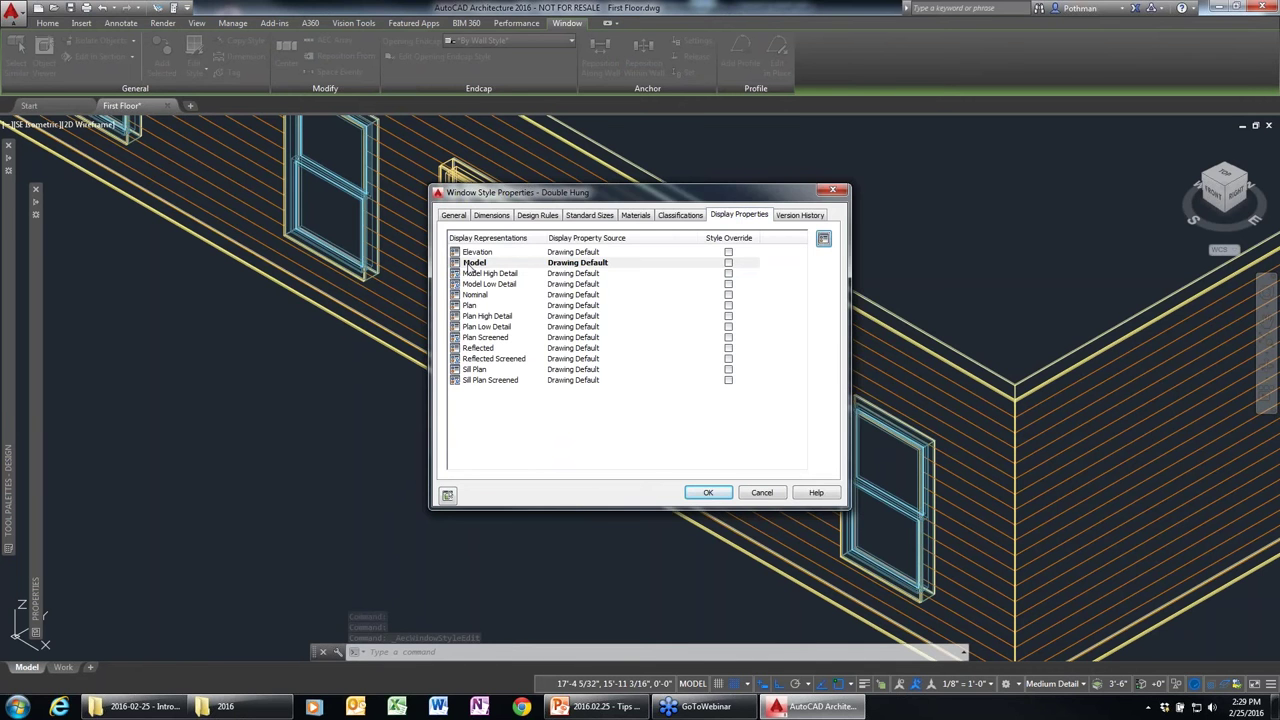
{"action": "double_click", "coordinate": [465, 263]}
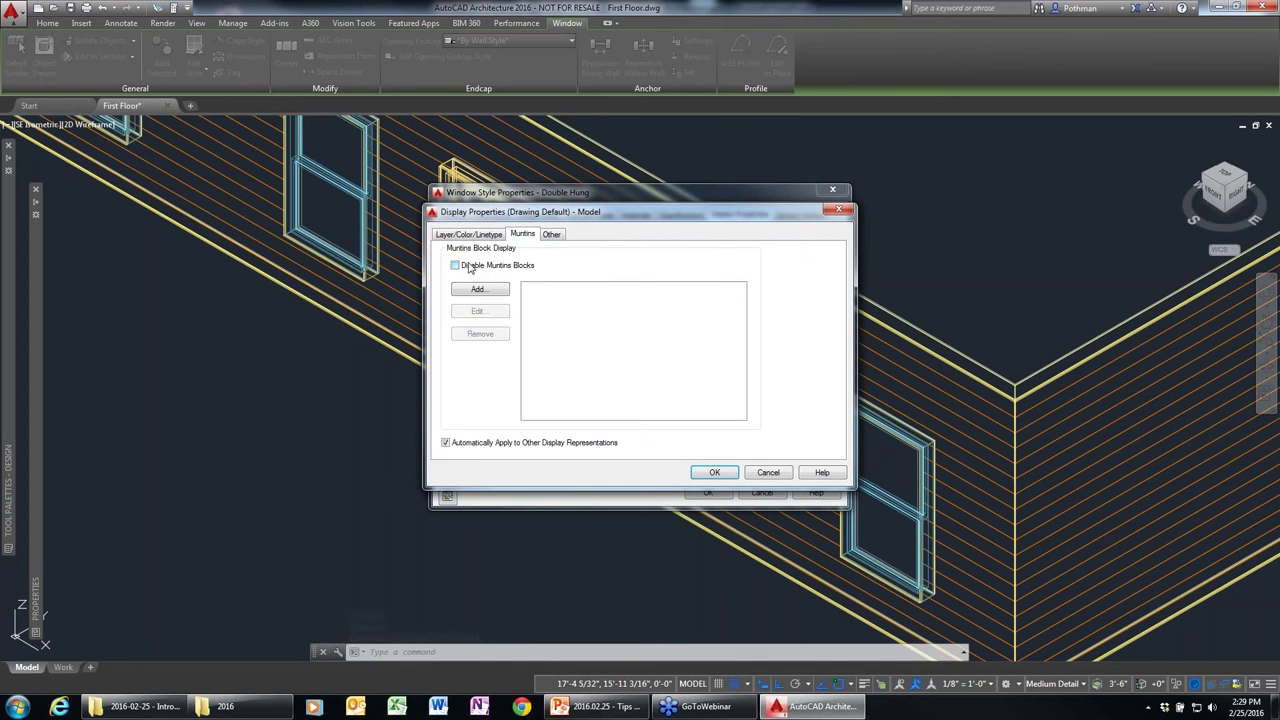
{"action": "left_click", "coordinate": [479, 289]}
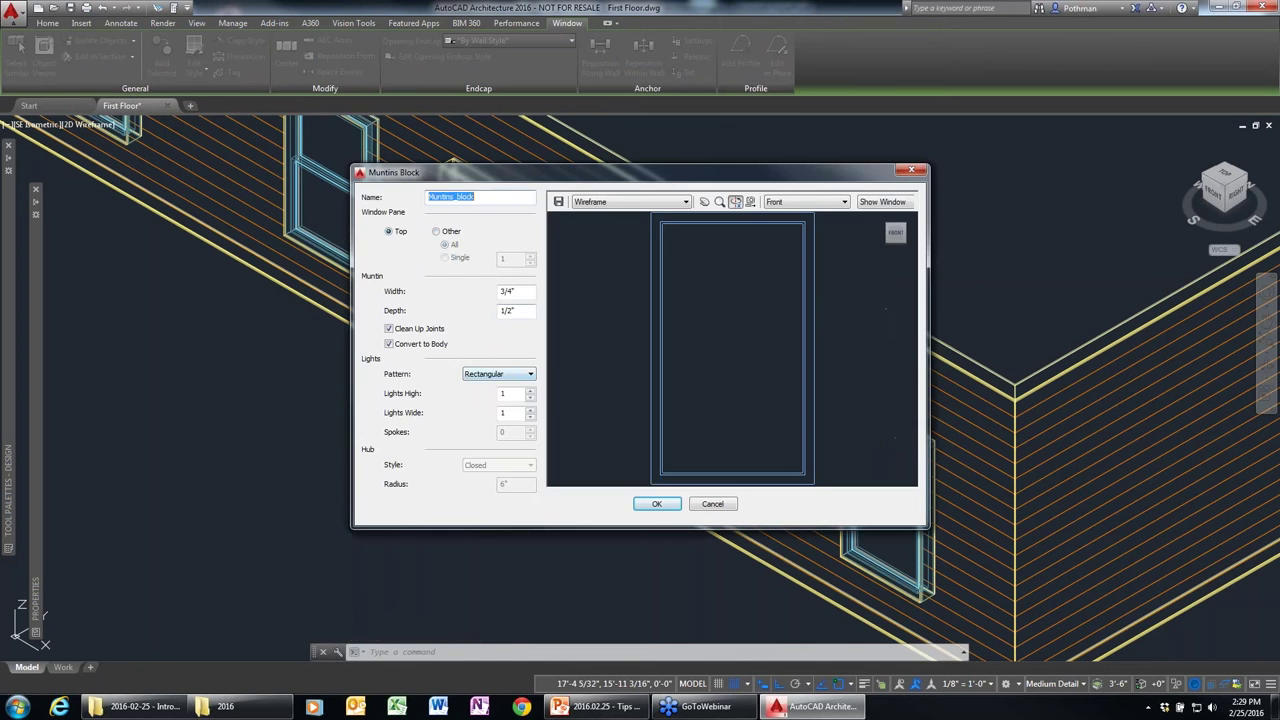
Set the muntin width and a 3-high by 3-wide light grid, then apply to all windows.
{"action": "double_click", "coordinate": [531, 291]}
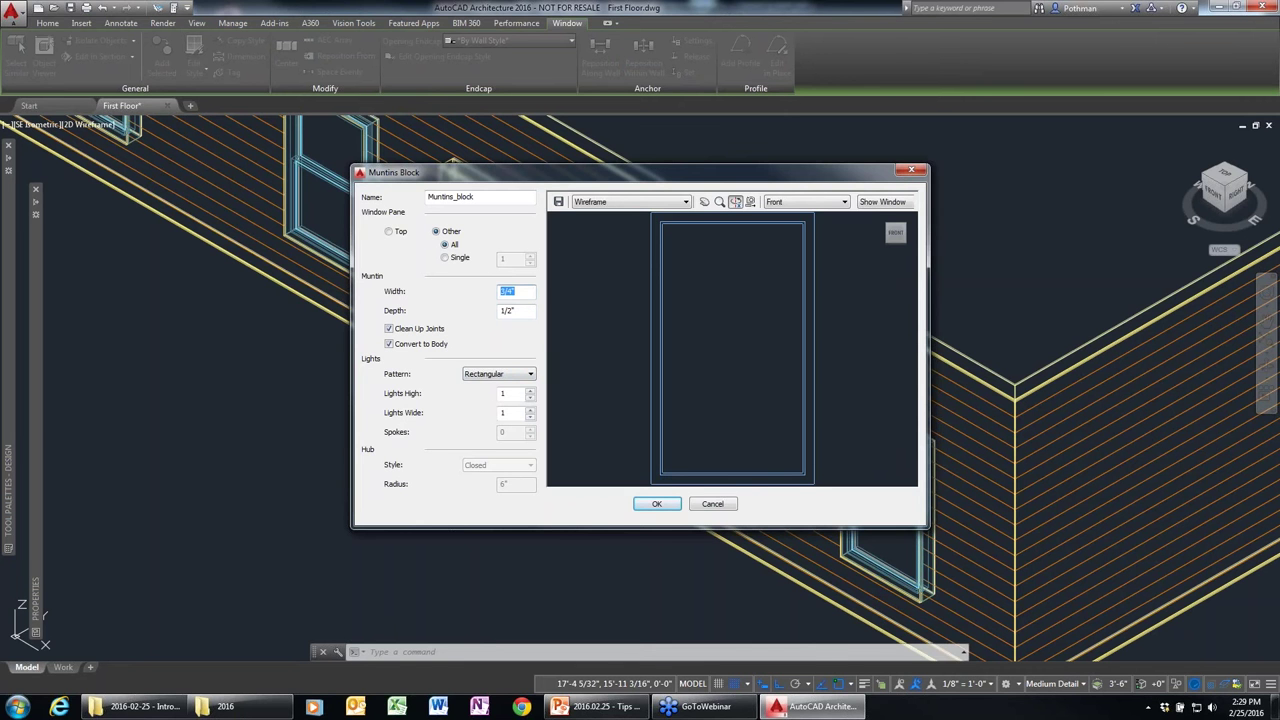
{"action": "type", "text": "1"}
{"action": "key", "text": "Tab"}
{"action": "left_click", "coordinate": [530, 390]}
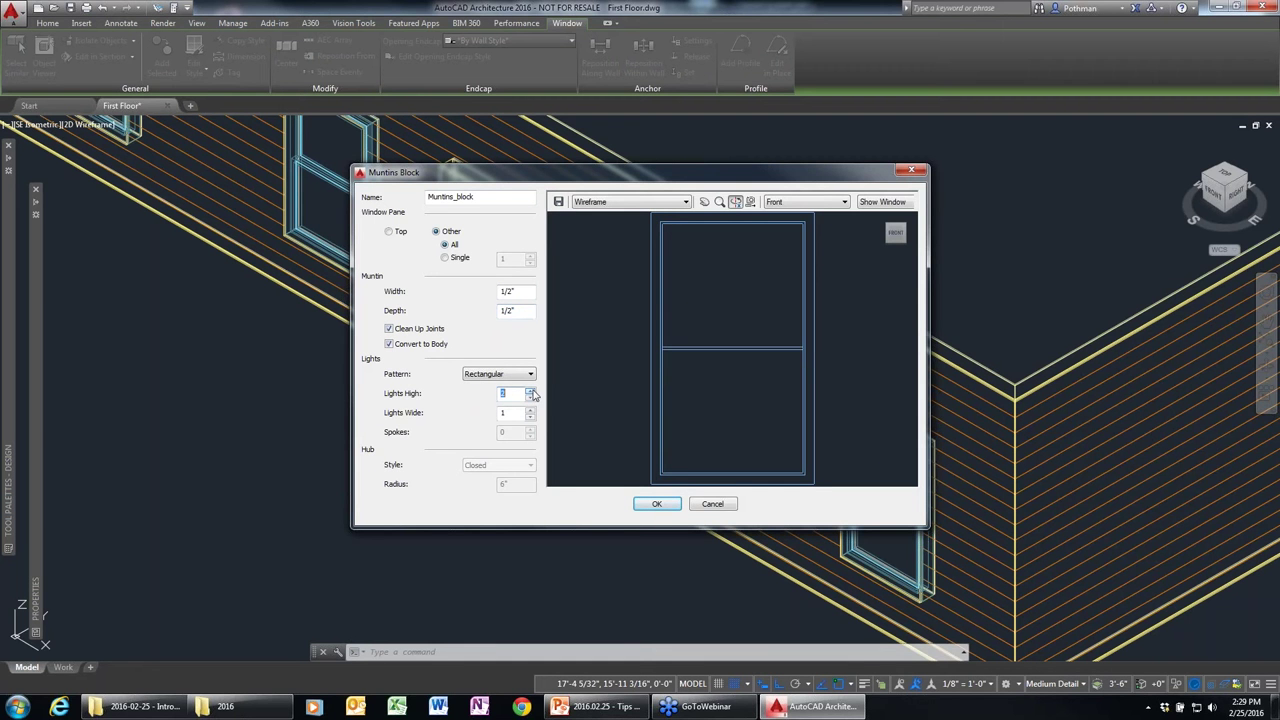
{"action": "left_click", "coordinate": [530, 390]}
{"action": "left_click", "coordinate": [530, 409]}
{"action": "left_click", "coordinate": [530, 409]}
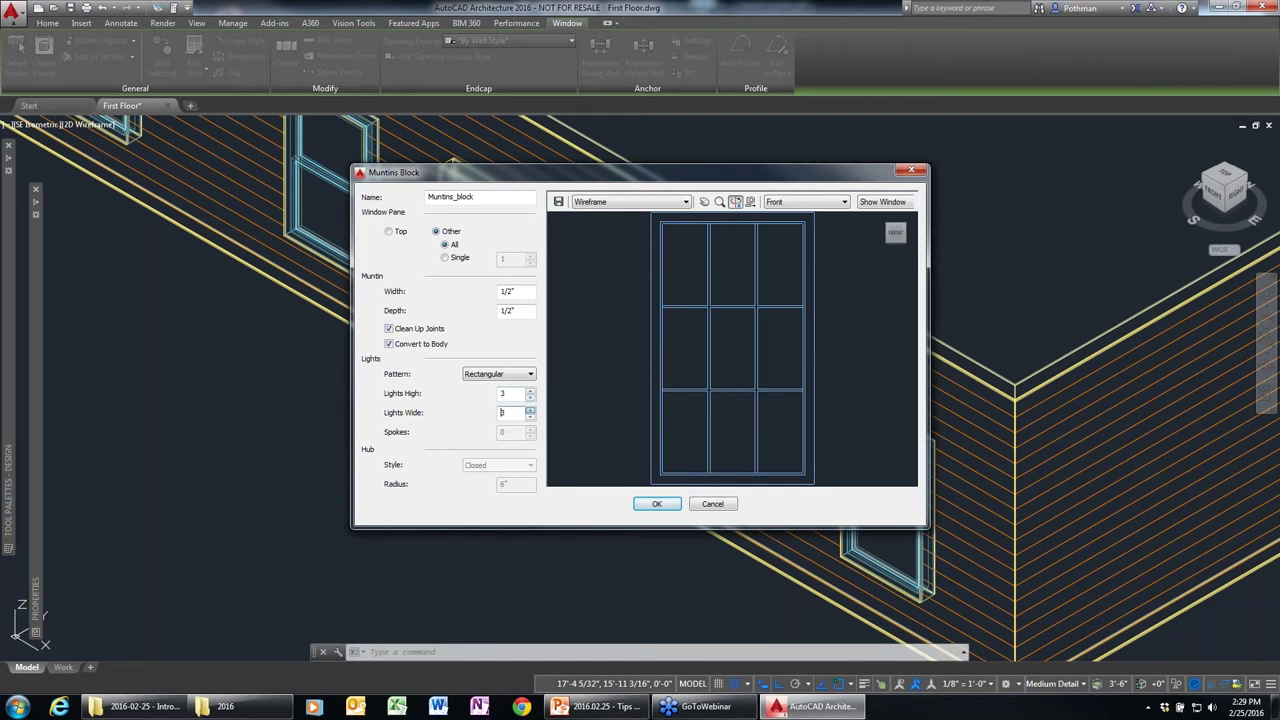
{"action": "left_click", "coordinate": [656, 506]}
{"action": "left_click", "coordinate": [714, 472]}
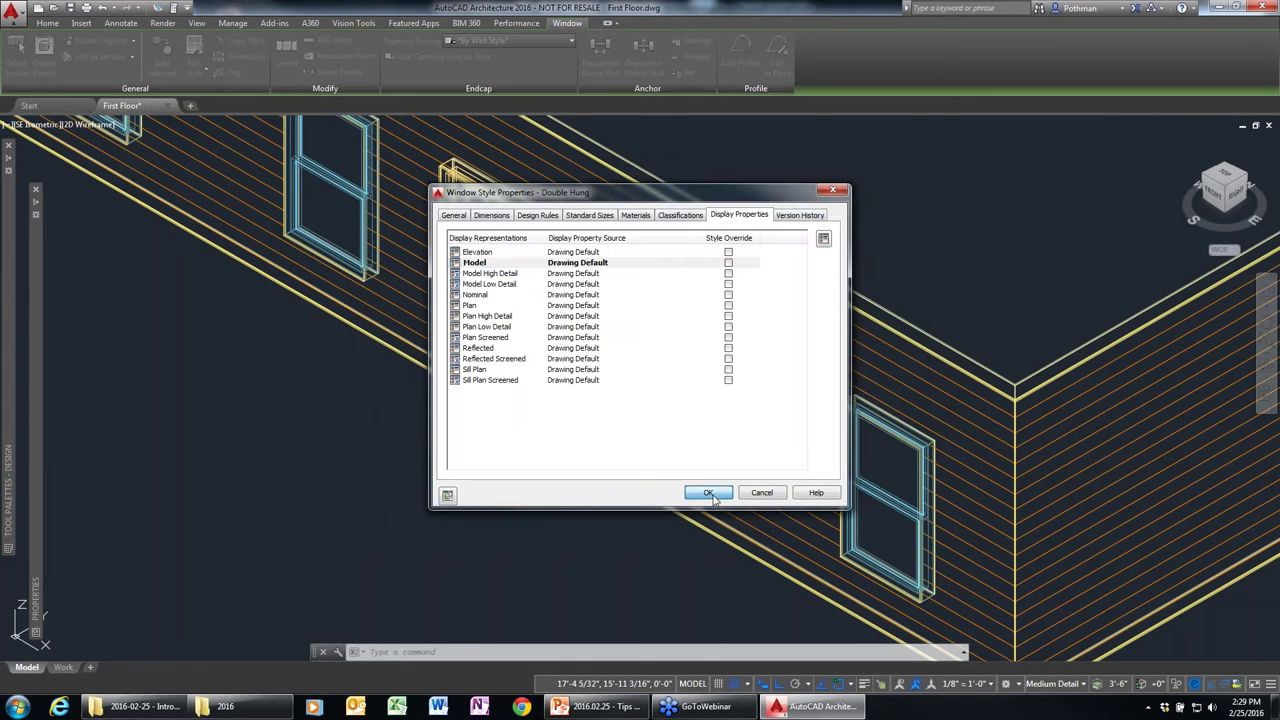
{"action": "left_click", "coordinate": [710, 494]}
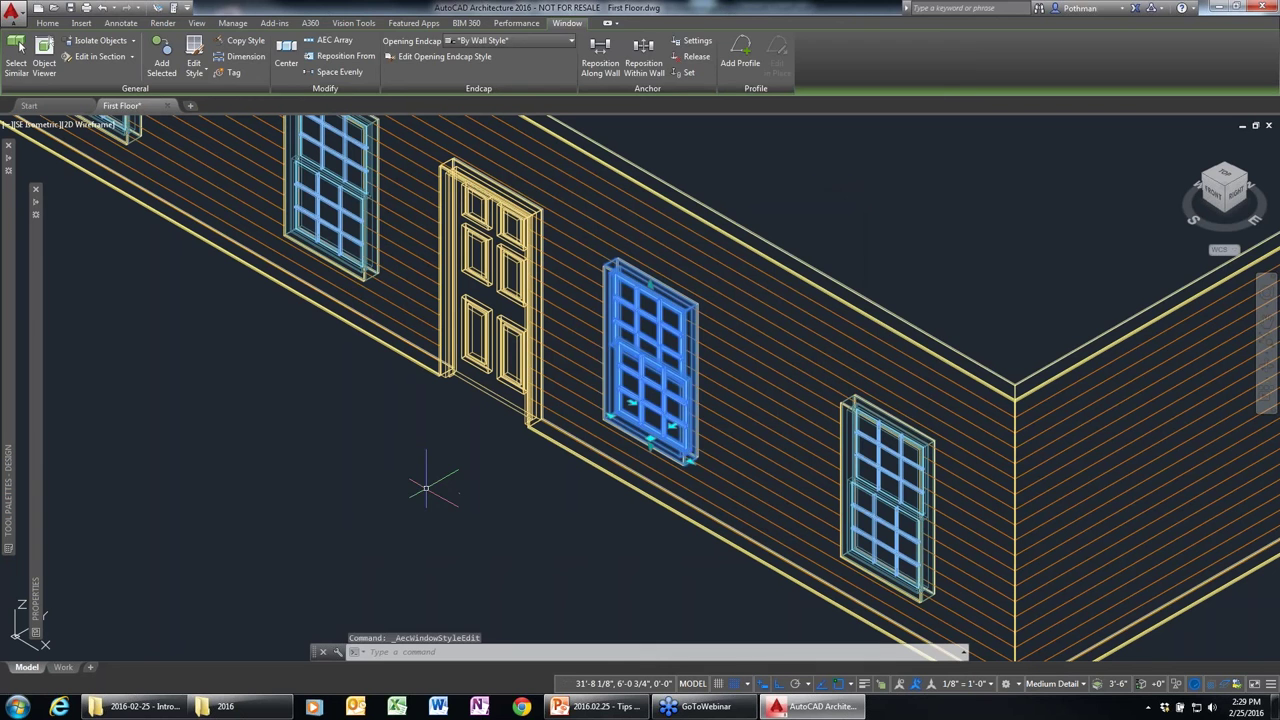
{"action": "key", "text": "Escape"}
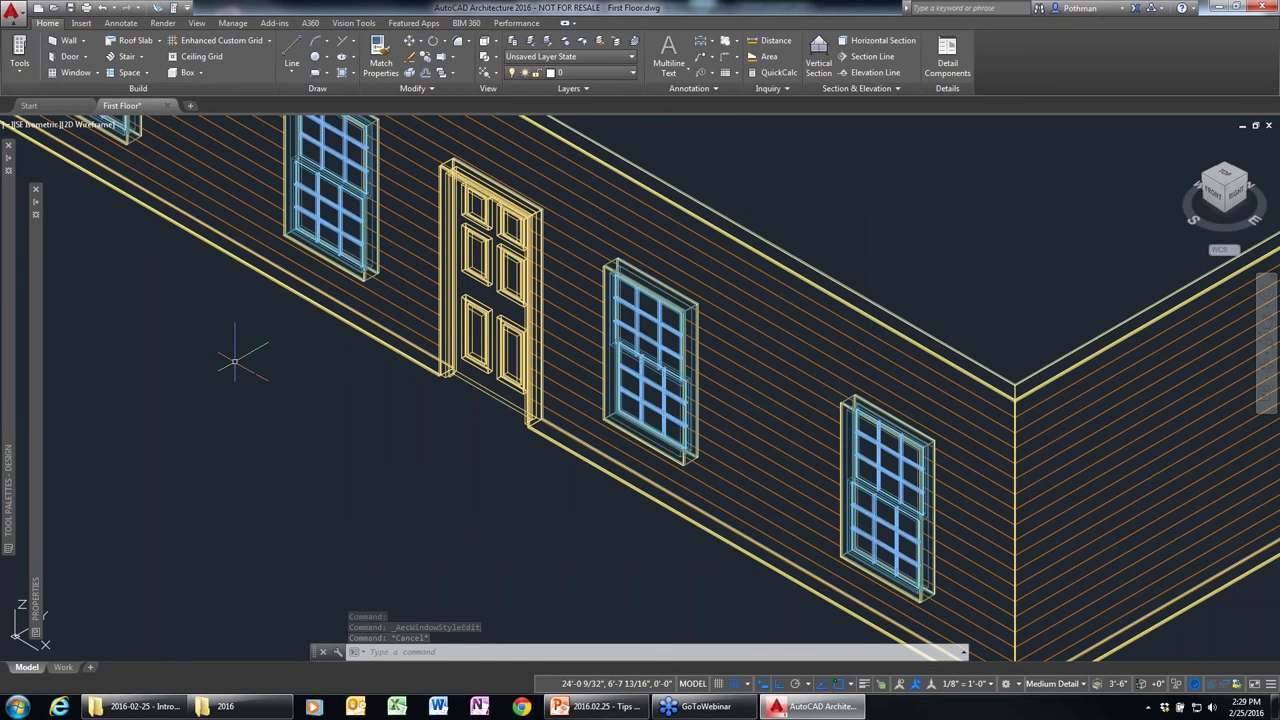
Switch the drawing to a top-down PLAN view and zoom out.
{"action": "middle_click_drag", "start_coordinate": [261, 388], "coordinate": [379, 512]}
{"action": "scroll", "coordinate": [379, 512], "scroll_direction": "up", "scroll_amount": 2}
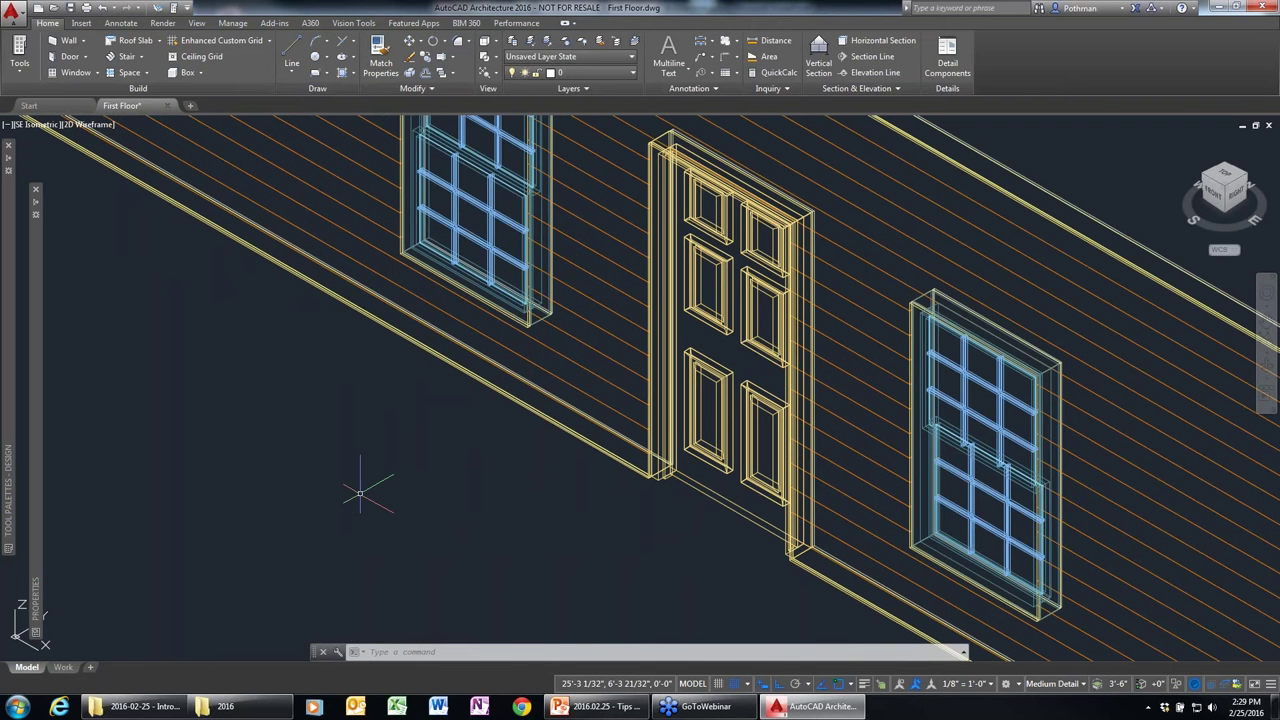
{"action": "scroll", "coordinate": [360, 490], "scroll_direction": "down", "scroll_amount": 3}
{"action": "type", "text": "plan"}
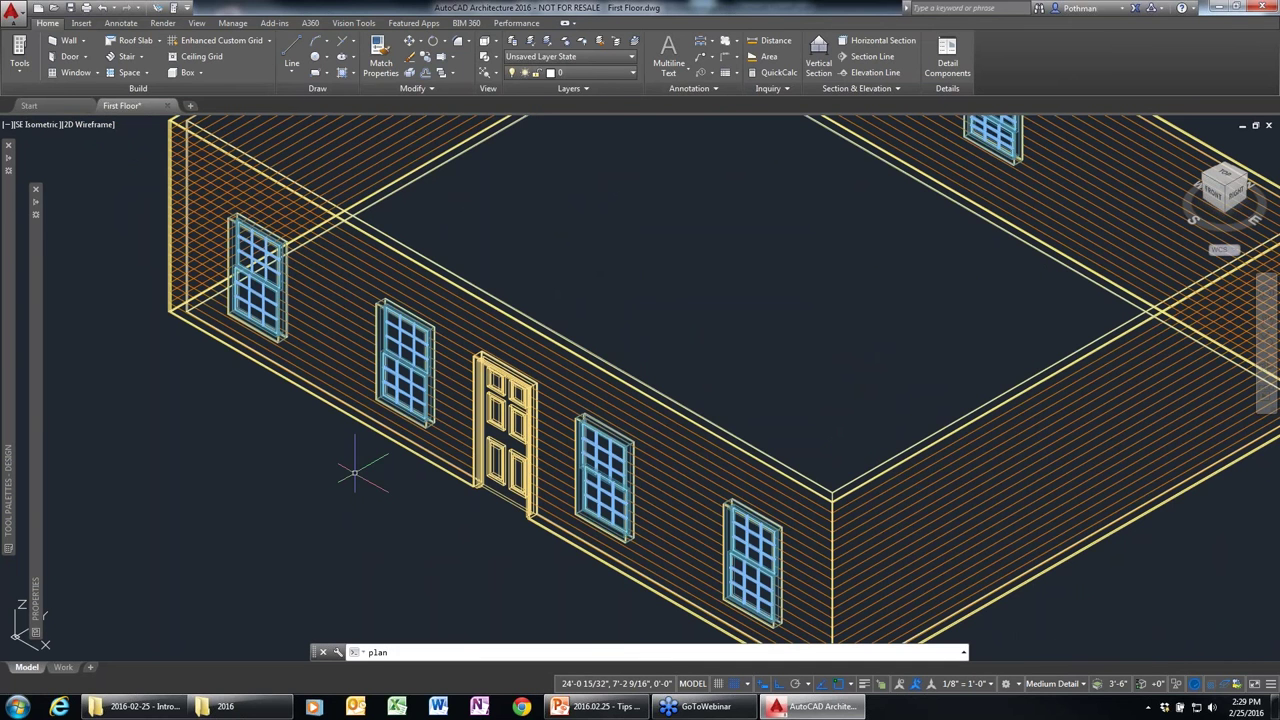
{"action": "key", "text": "Return"}
{"action": "key", "text": "Return"}
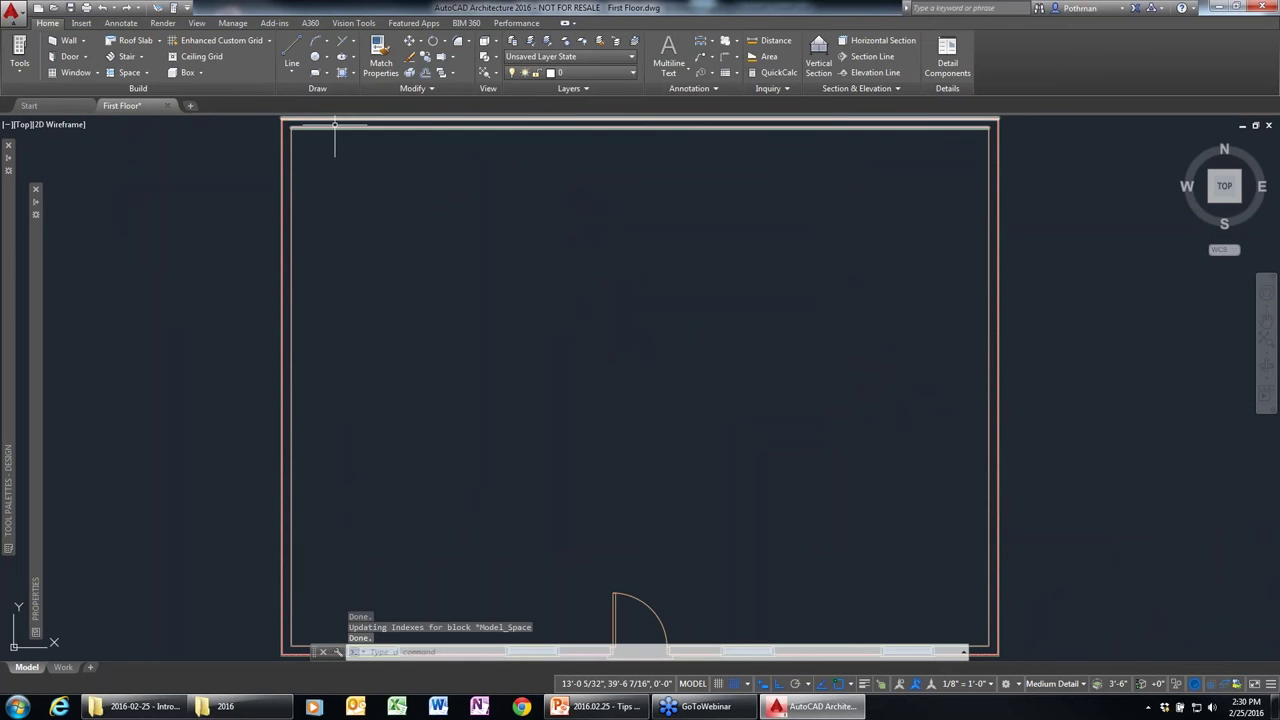
{"action": "scroll", "coordinate": [382, 316], "scroll_direction": "down", "scroll_amount": 2}
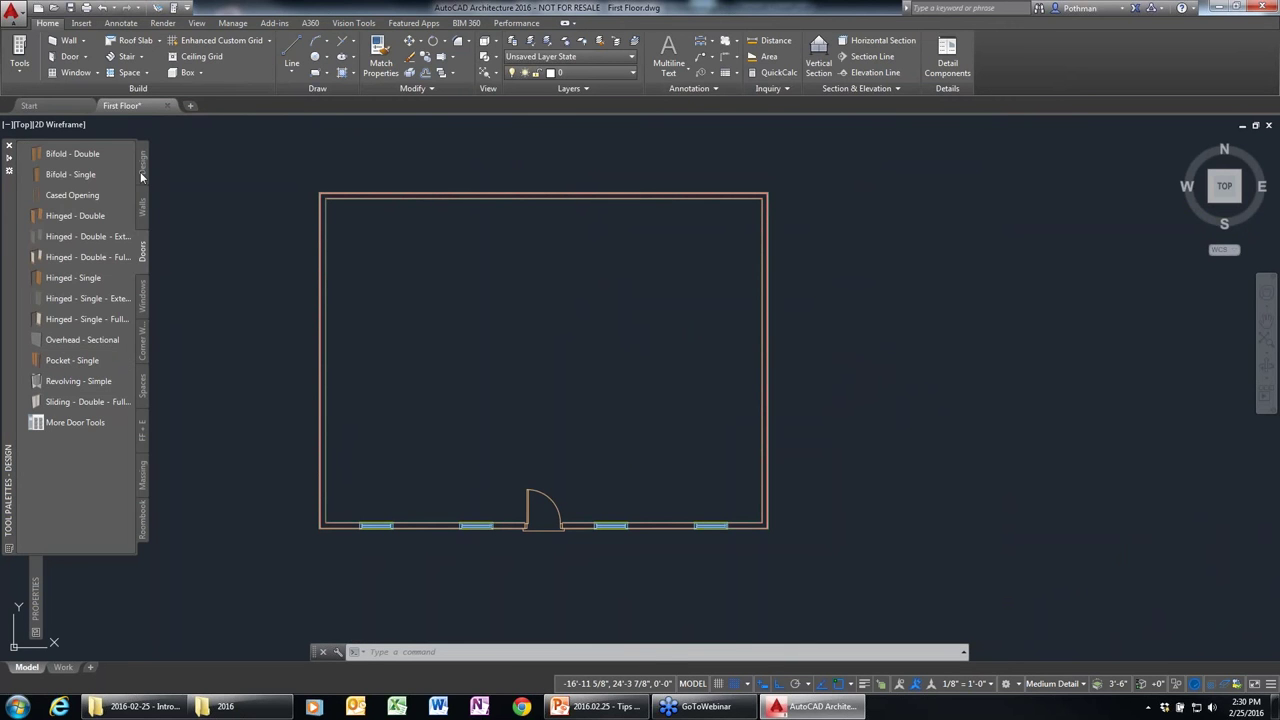
Add a straight stair running from just inside the front door to the north wall.
{"action": "left_click", "coordinate": [141, 176]}
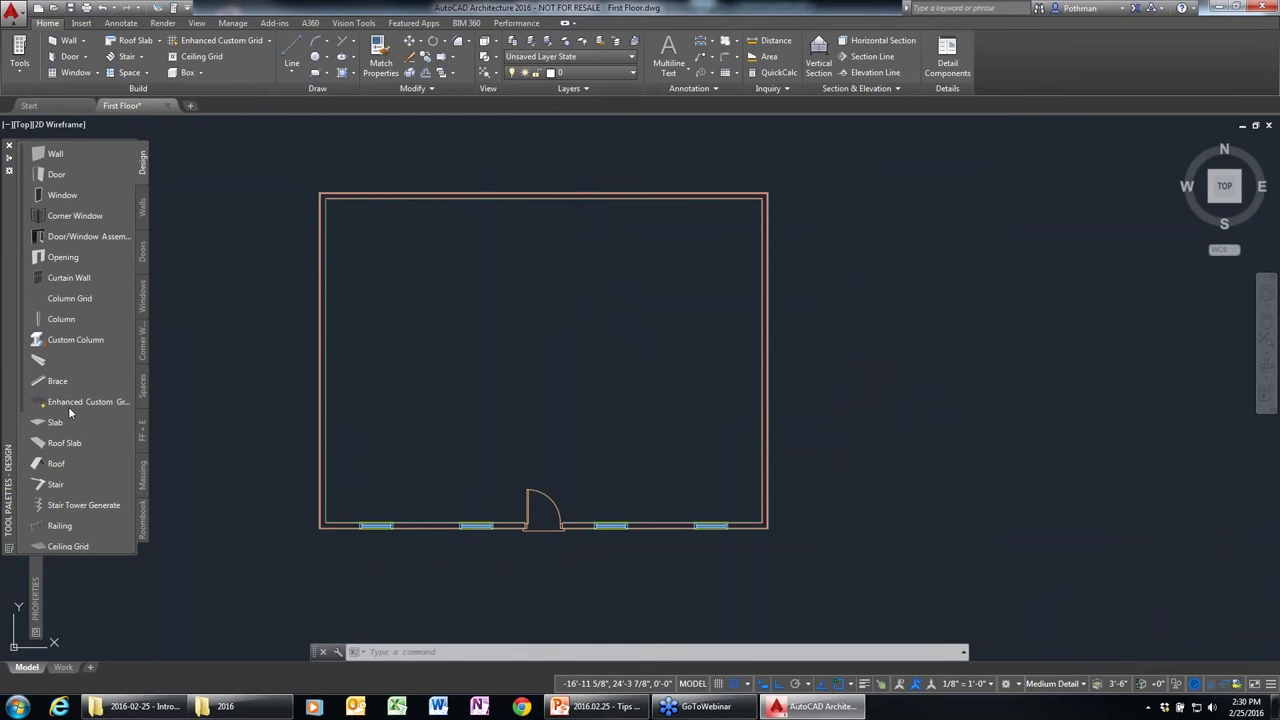
{"action": "left_click", "coordinate": [40, 486]}
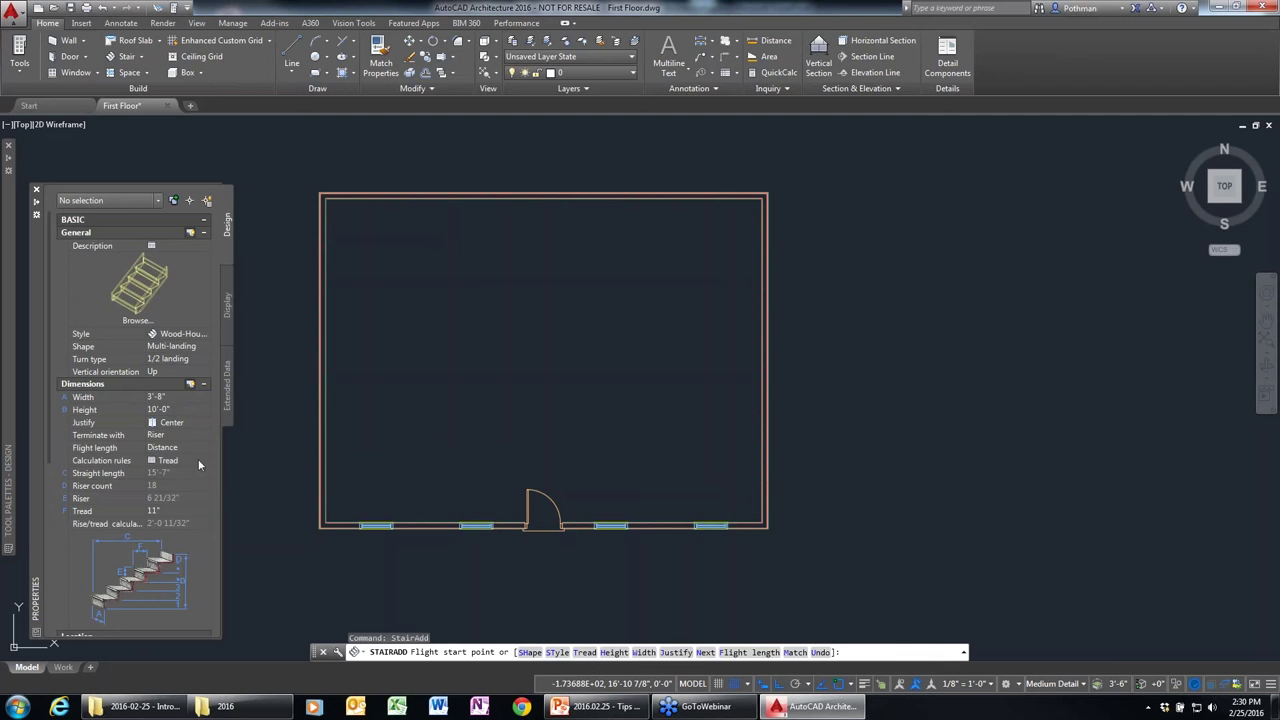
{"action": "left_click", "coordinate": [542, 465]}
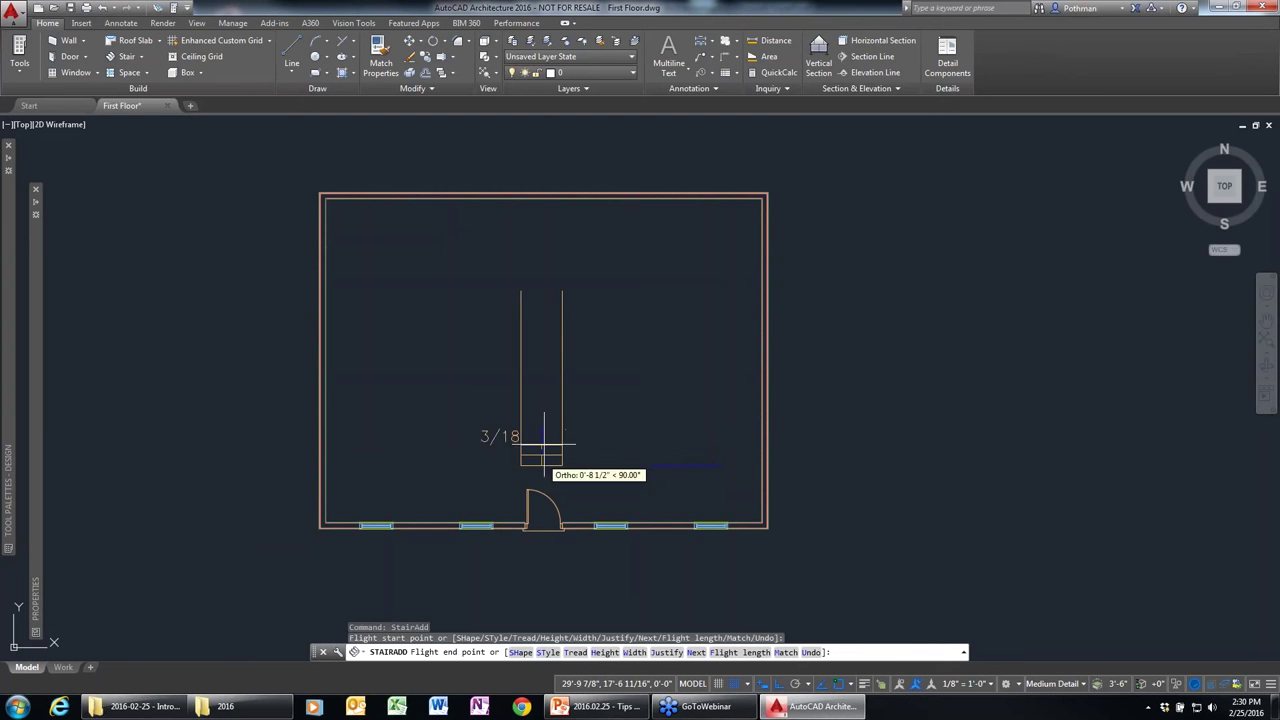
{"action": "left_click", "coordinate": [512, 218]}
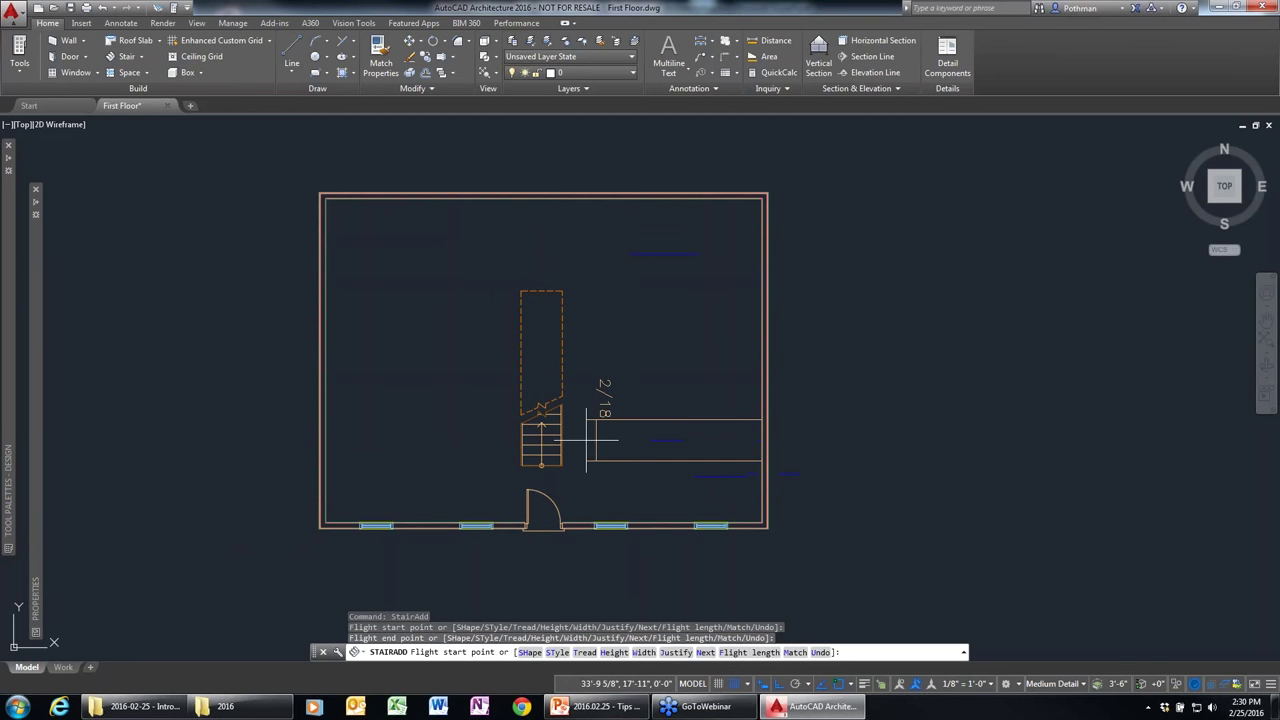
{"action": "key", "text": "Escape"}
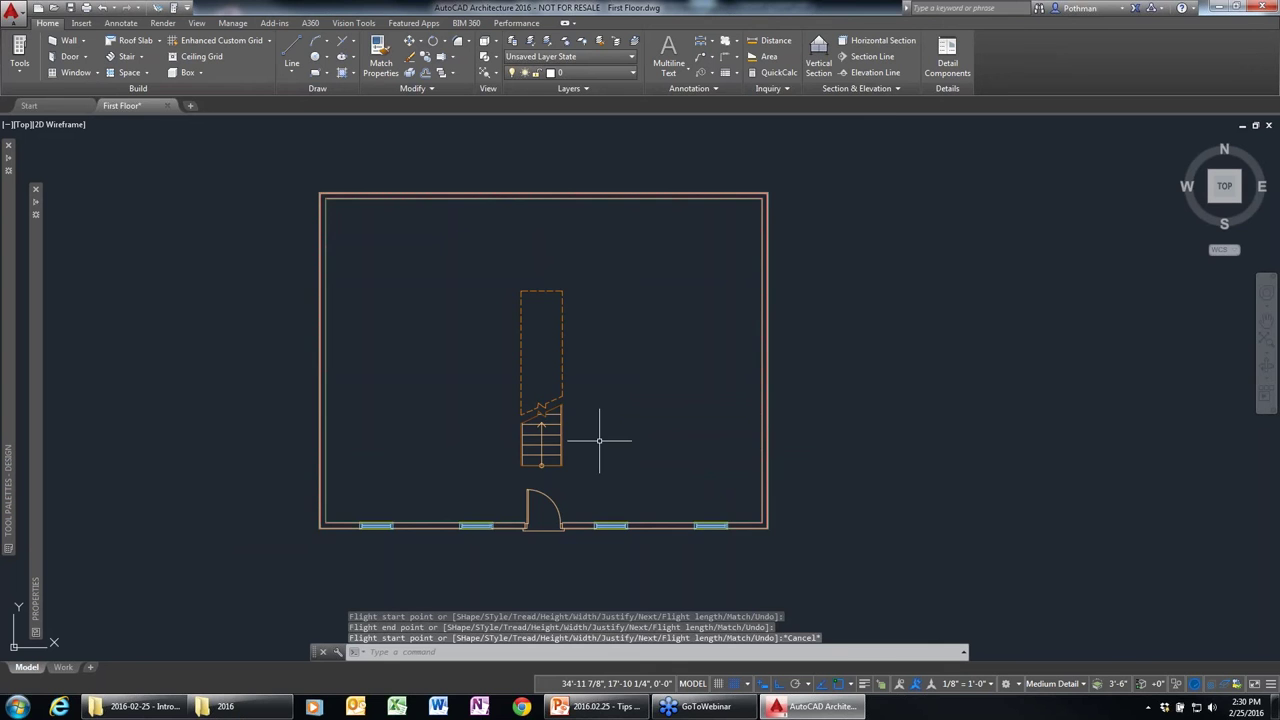
{"action": "scroll", "coordinate": [599, 440], "scroll_direction": "up", "scroll_amount": 2}
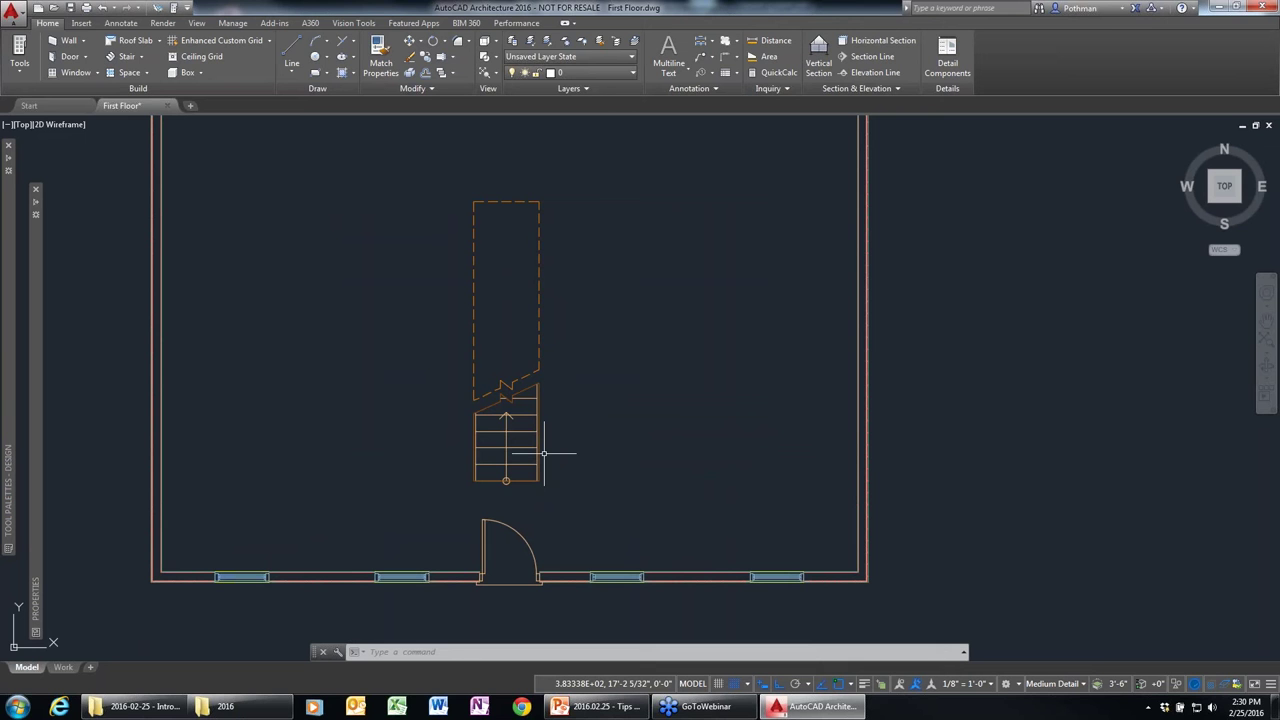
{"action": "scroll", "coordinate": [516, 380], "scroll_direction": "up", "scroll_amount": 2}
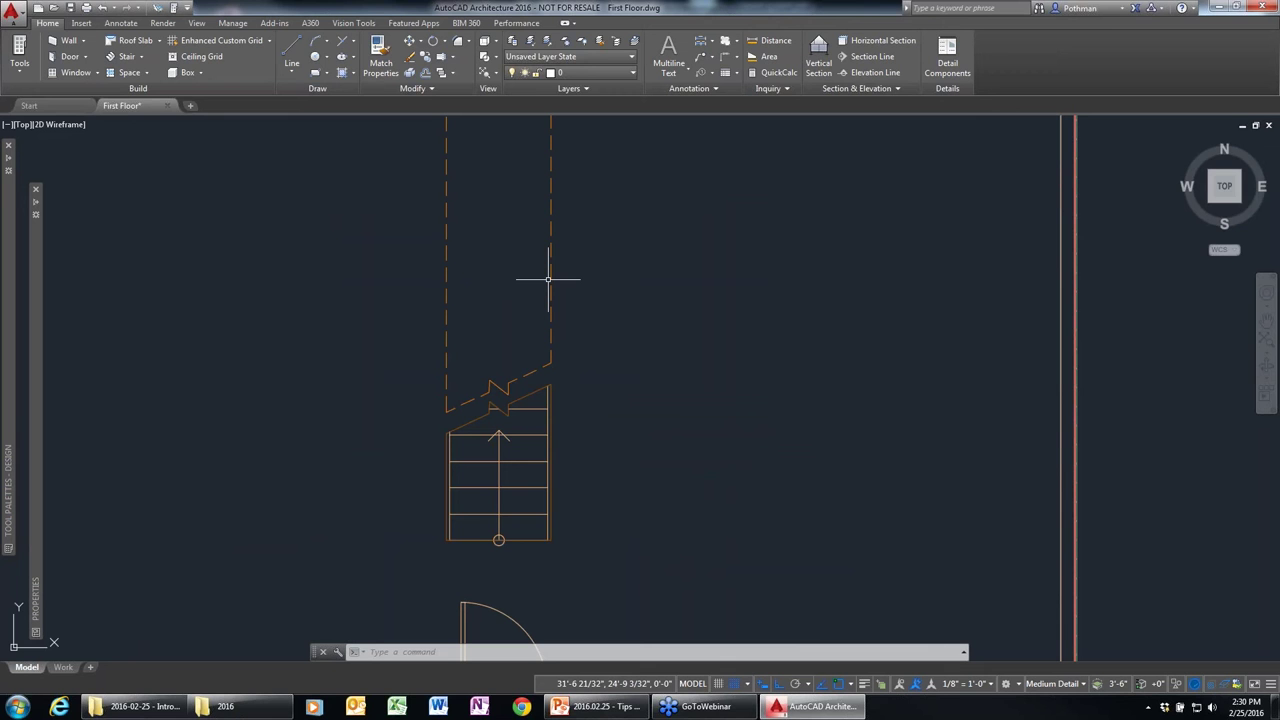
{"action": "mouse_move", "coordinate": [1237, 202]}
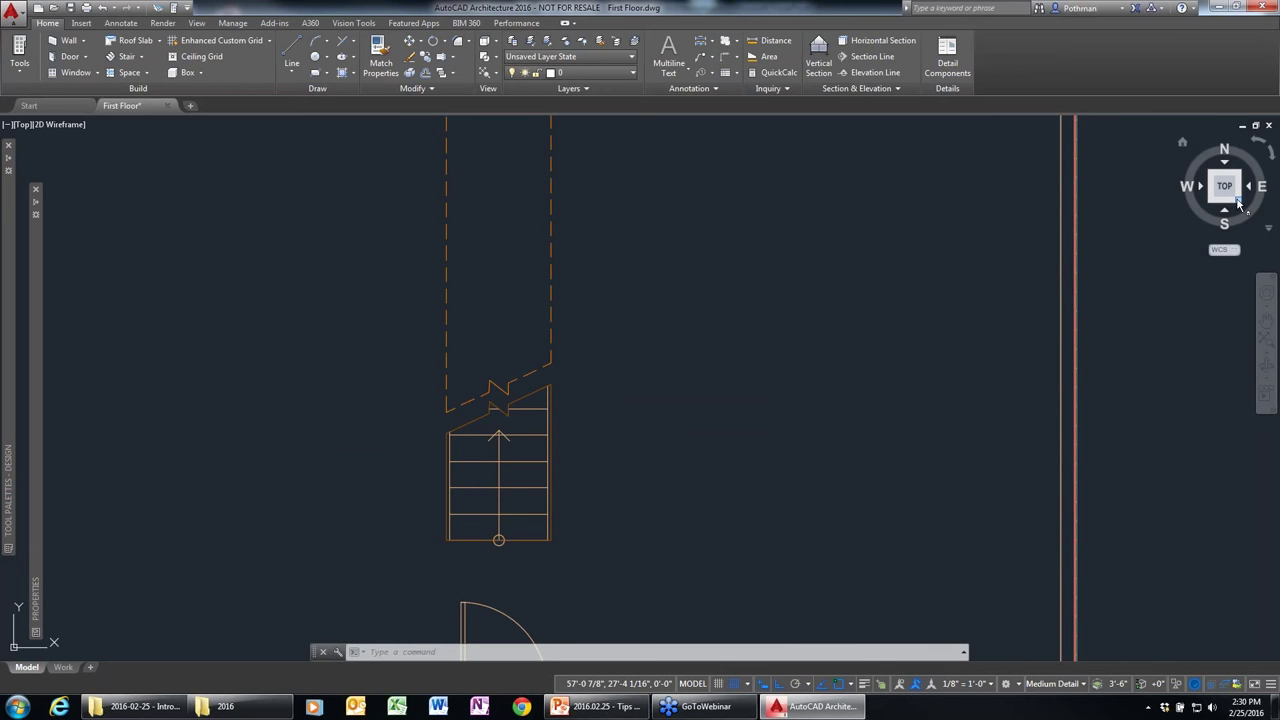
Create Two: Vertical viewports, set the right one to SE isometric, and select the stair there.
{"action": "type", "text": "viewp"}
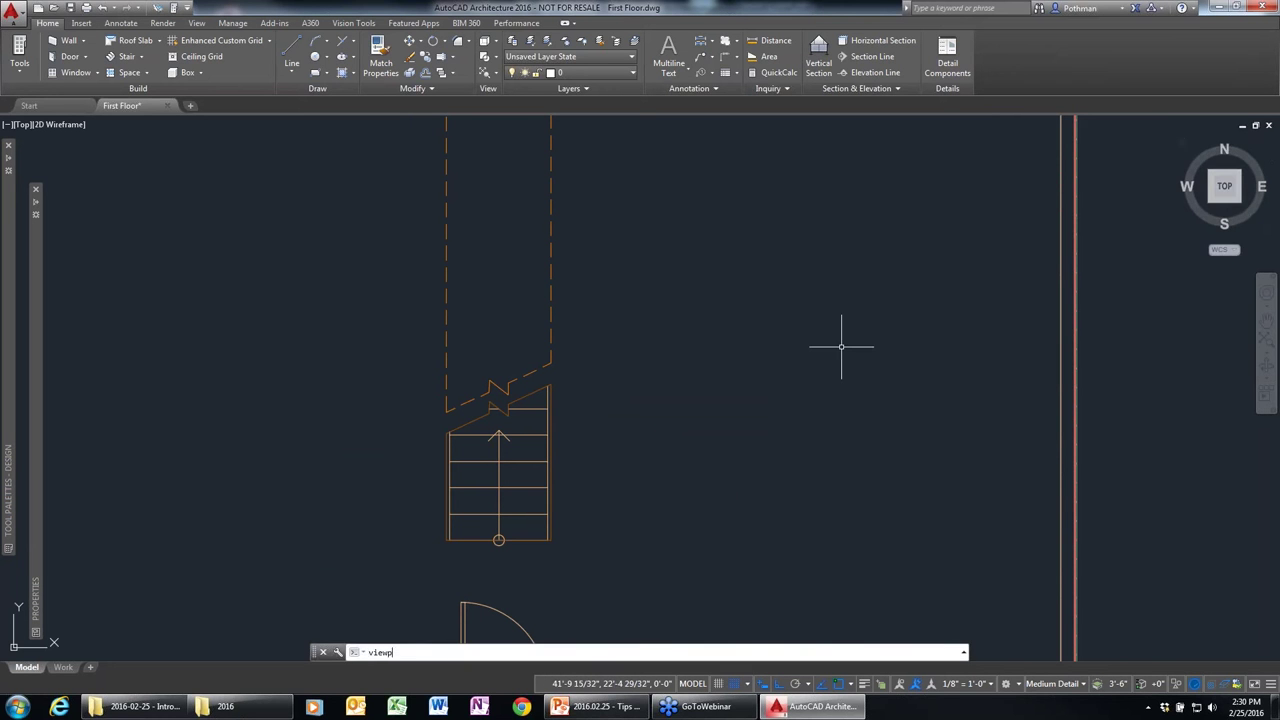
{"action": "type", "text": "orts"}
{"action": "key", "text": "Return"}
{"action": "left_click", "coordinate": [688, 486]}
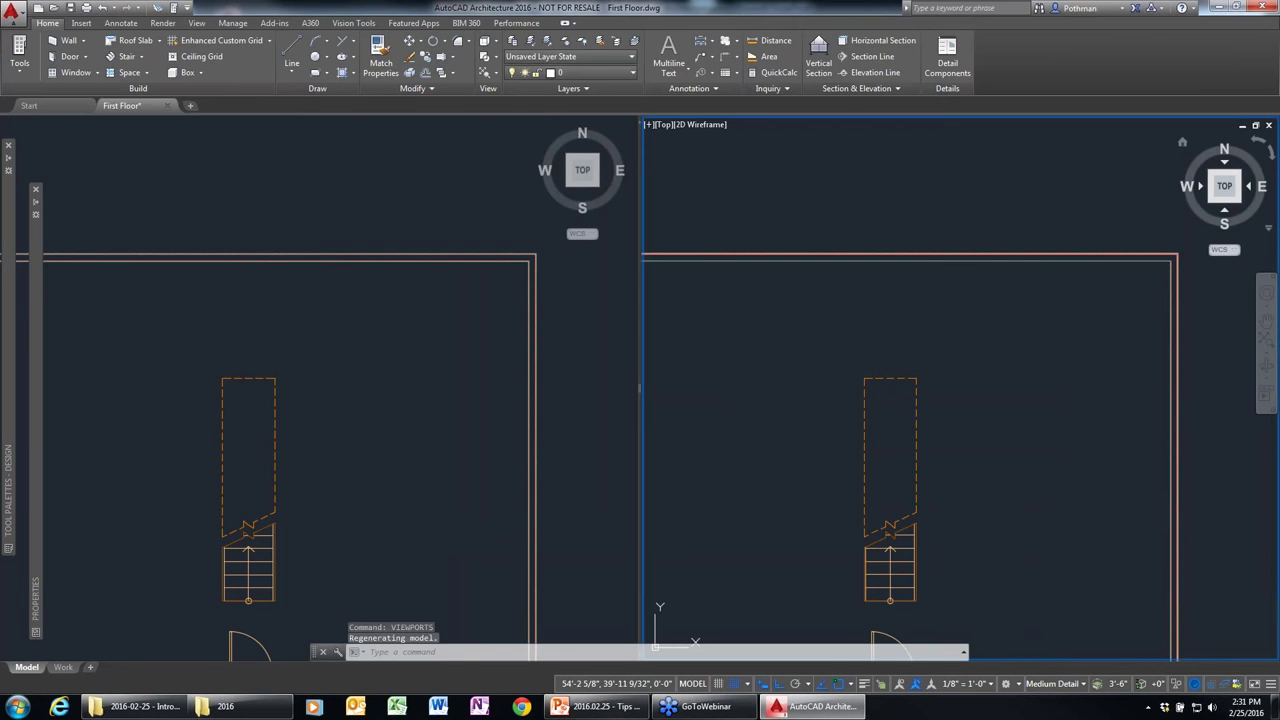
{"action": "left_click", "coordinate": [1238, 199]}
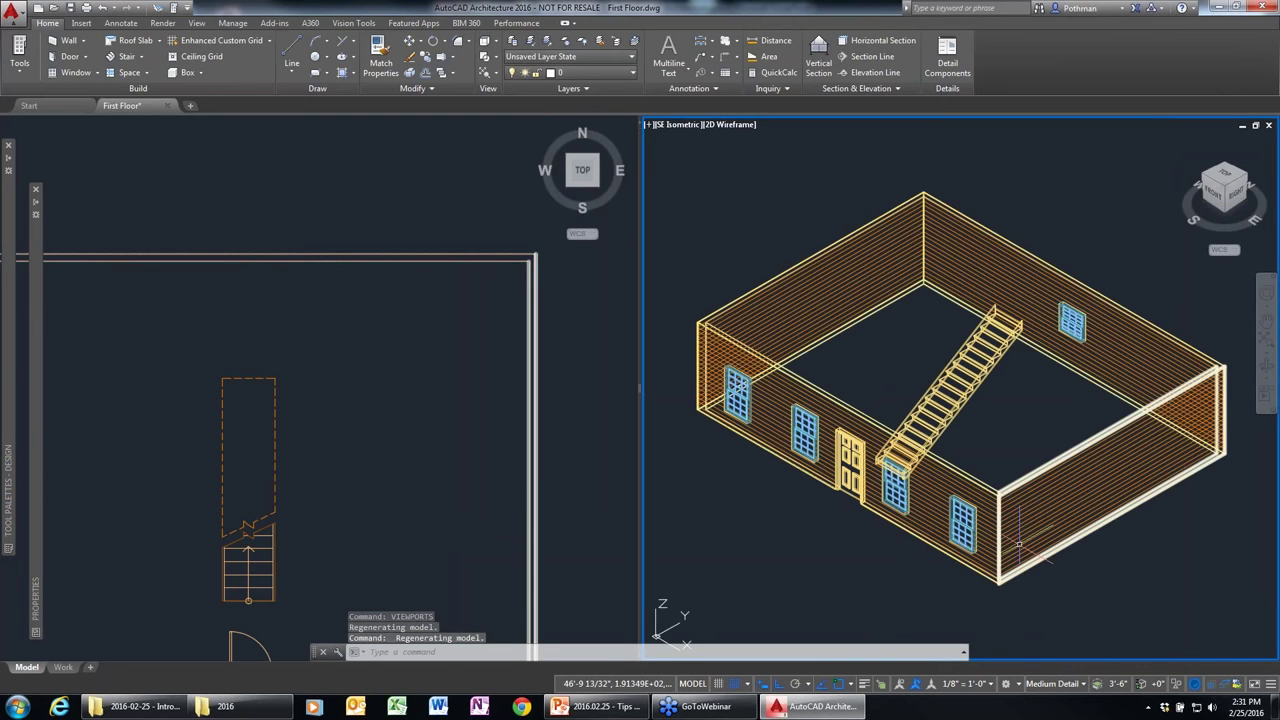
{"action": "left_click", "coordinate": [330, 400]}
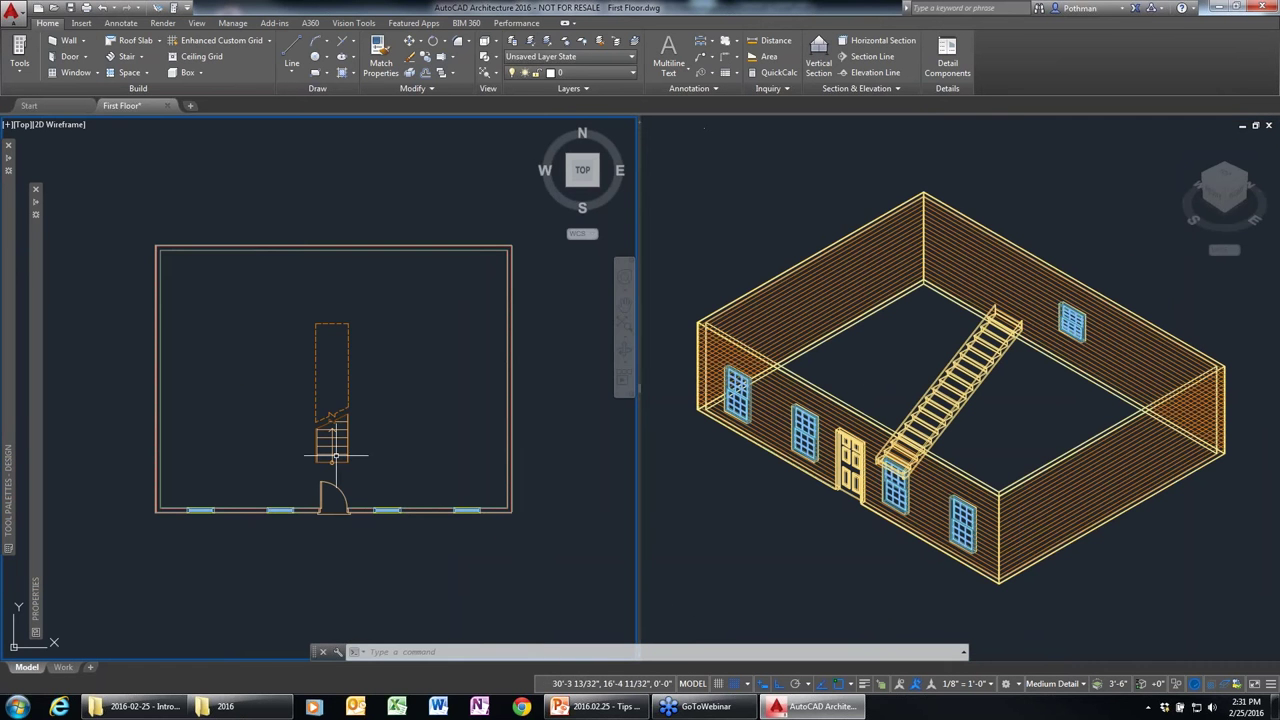
{"action": "left_click", "coordinate": [973, 395]}
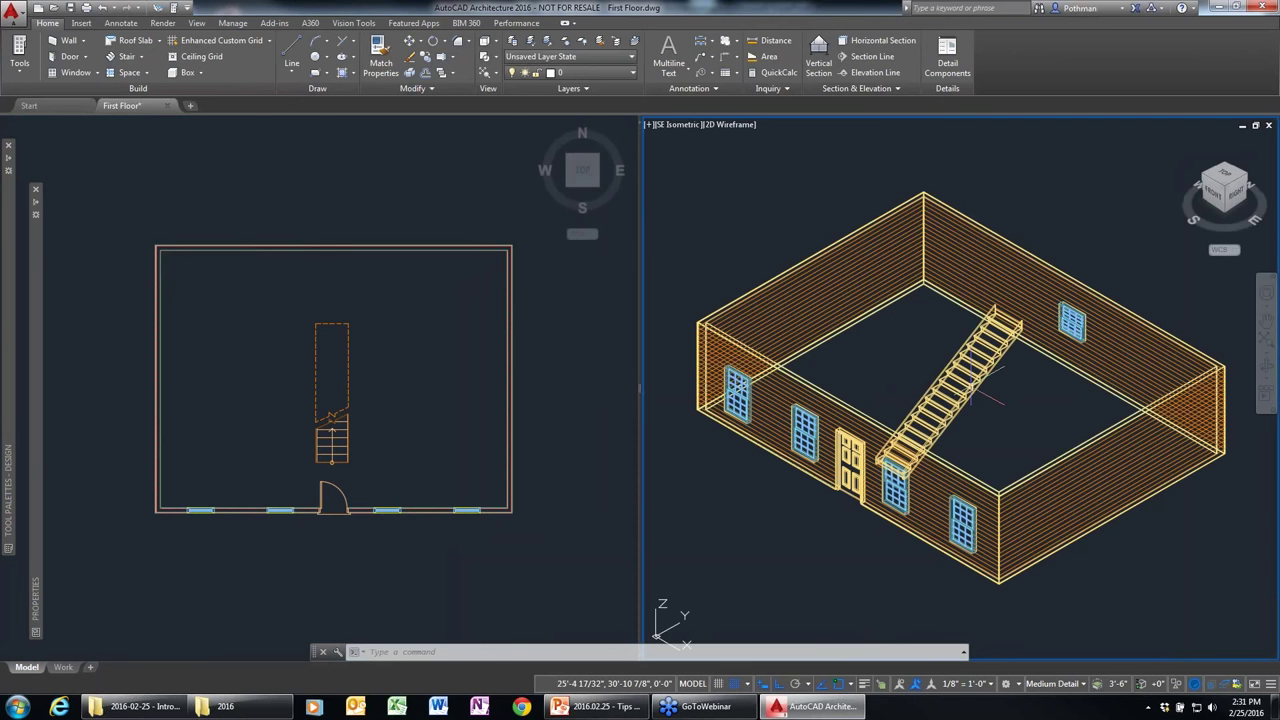
{"action": "left_click", "coordinate": [975, 395]}
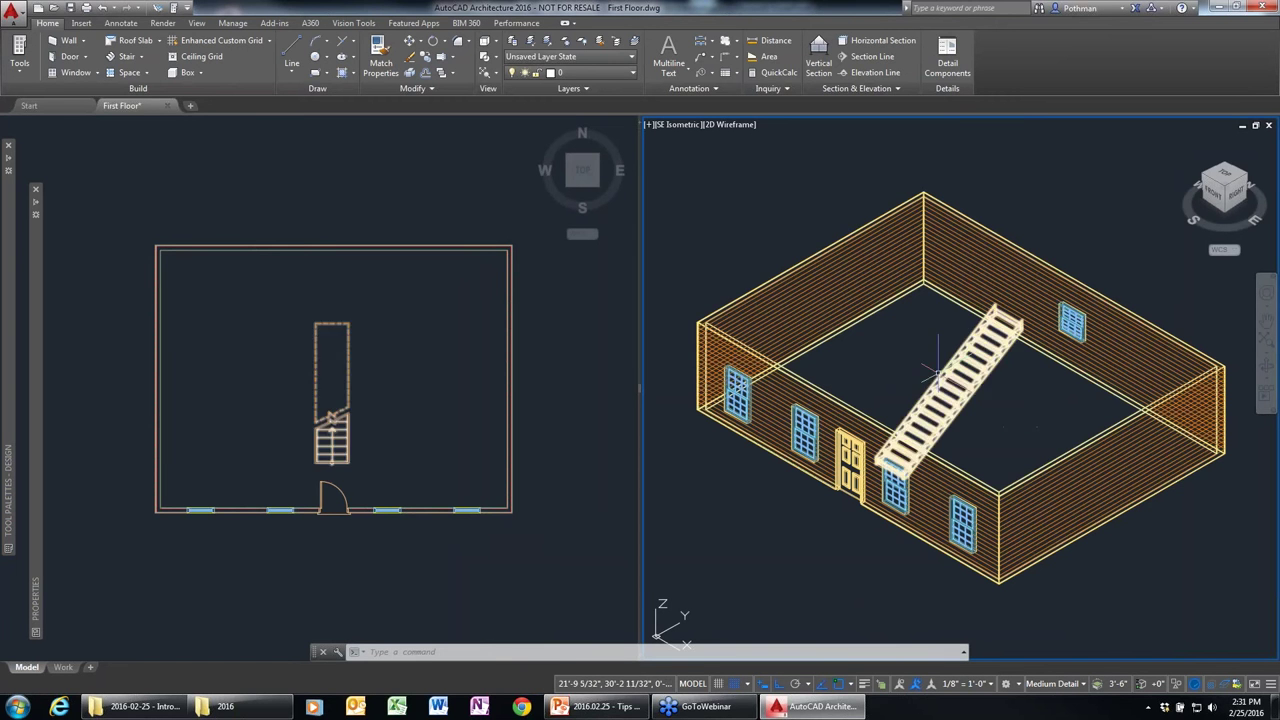
Browse the available stair styles in the Styles Browser, then close it.
{"action": "left_click", "coordinate": [19, 69]}
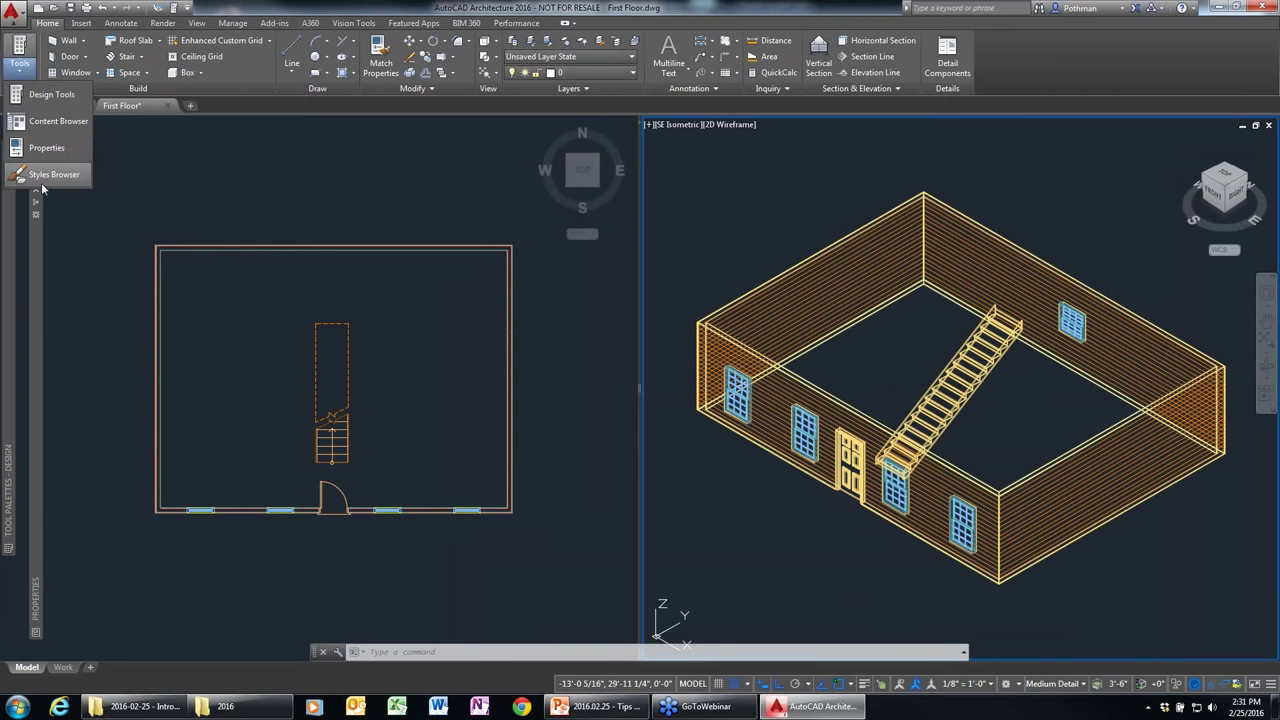
{"action": "left_click", "coordinate": [42, 180]}
{"action": "left_click", "coordinate": [810, 97]}
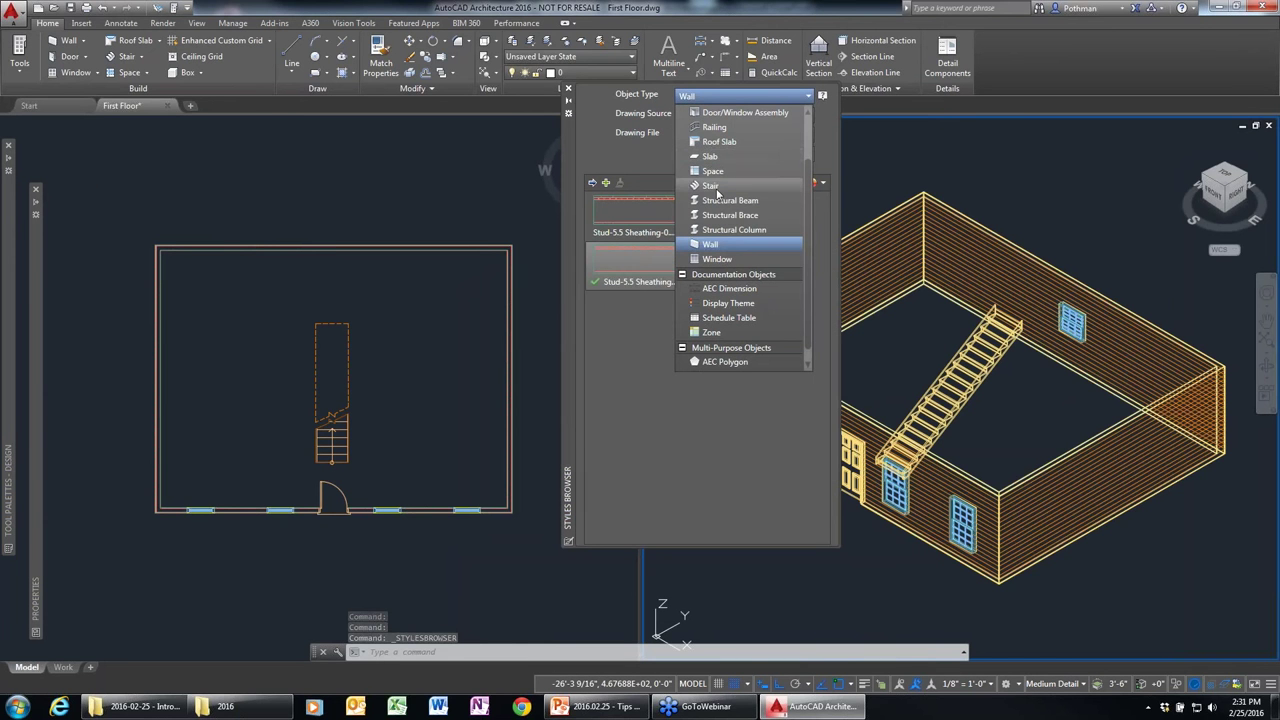
{"action": "left_click", "coordinate": [710, 185]}
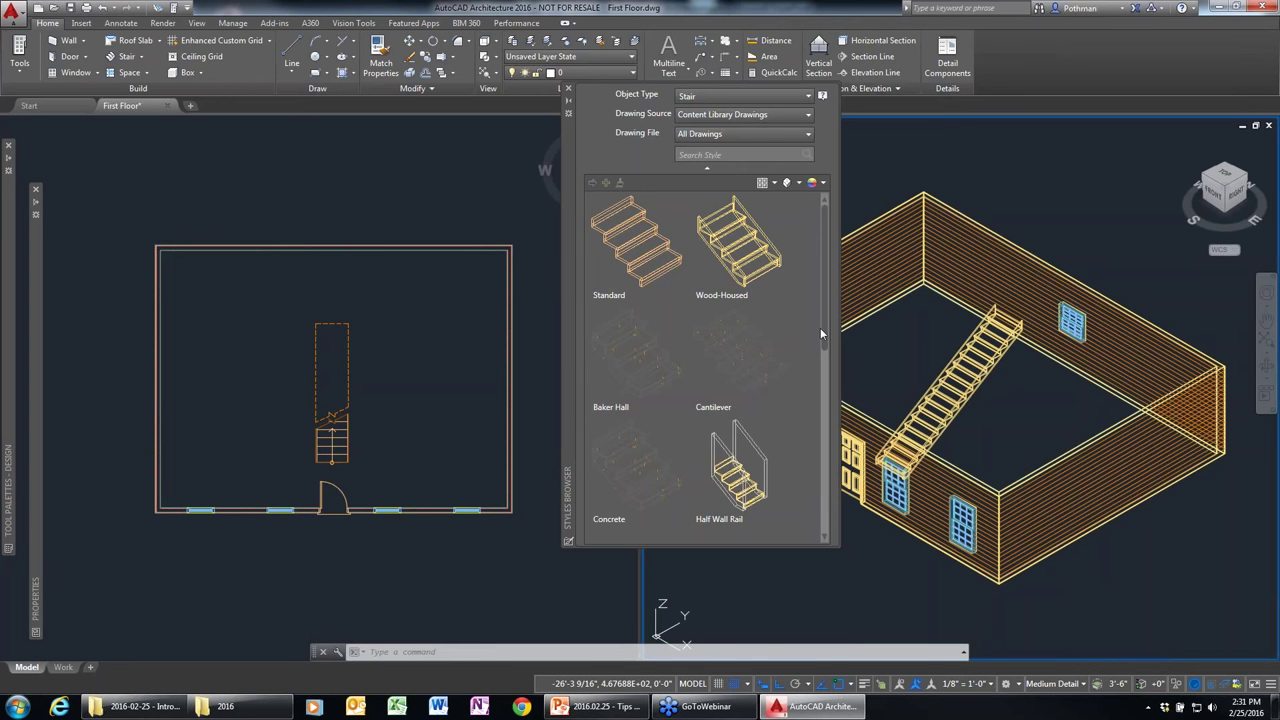
{"action": "left_click_drag", "start_coordinate": [822, 330], "coordinate": [823, 443]}
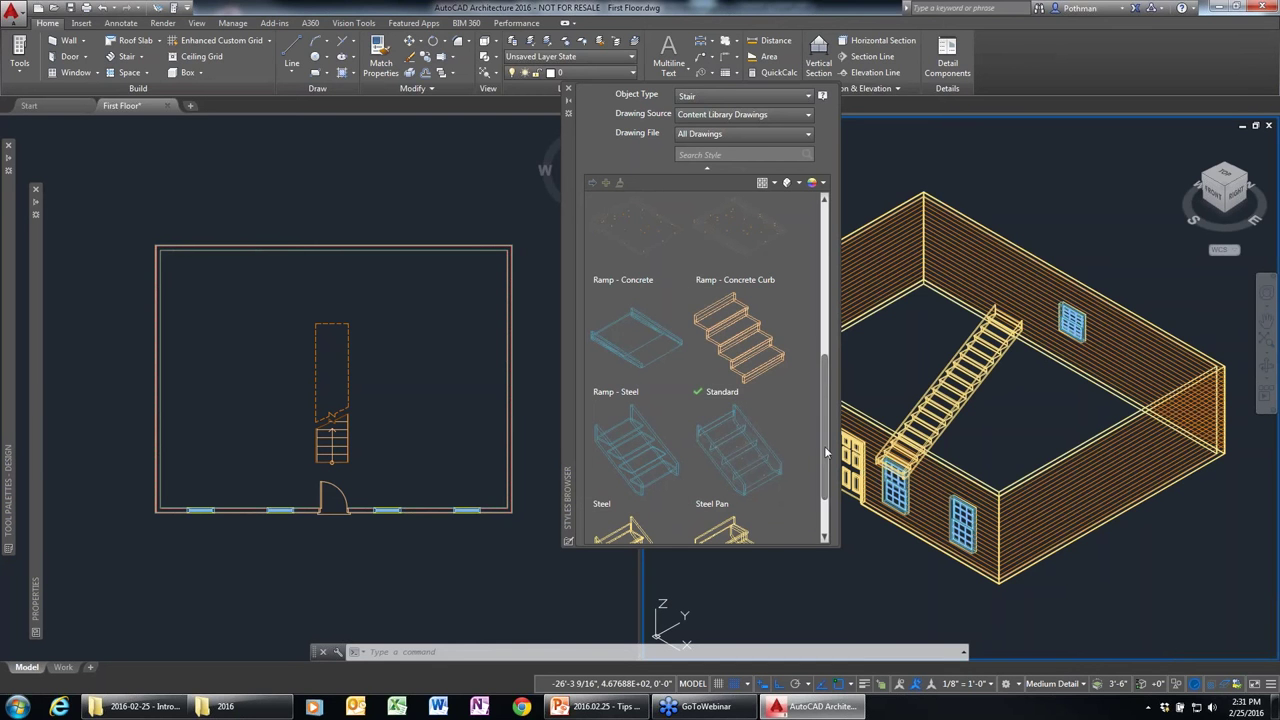
{"action": "scroll", "coordinate": [826, 509], "scroll_direction": "down", "scroll_amount": 3}
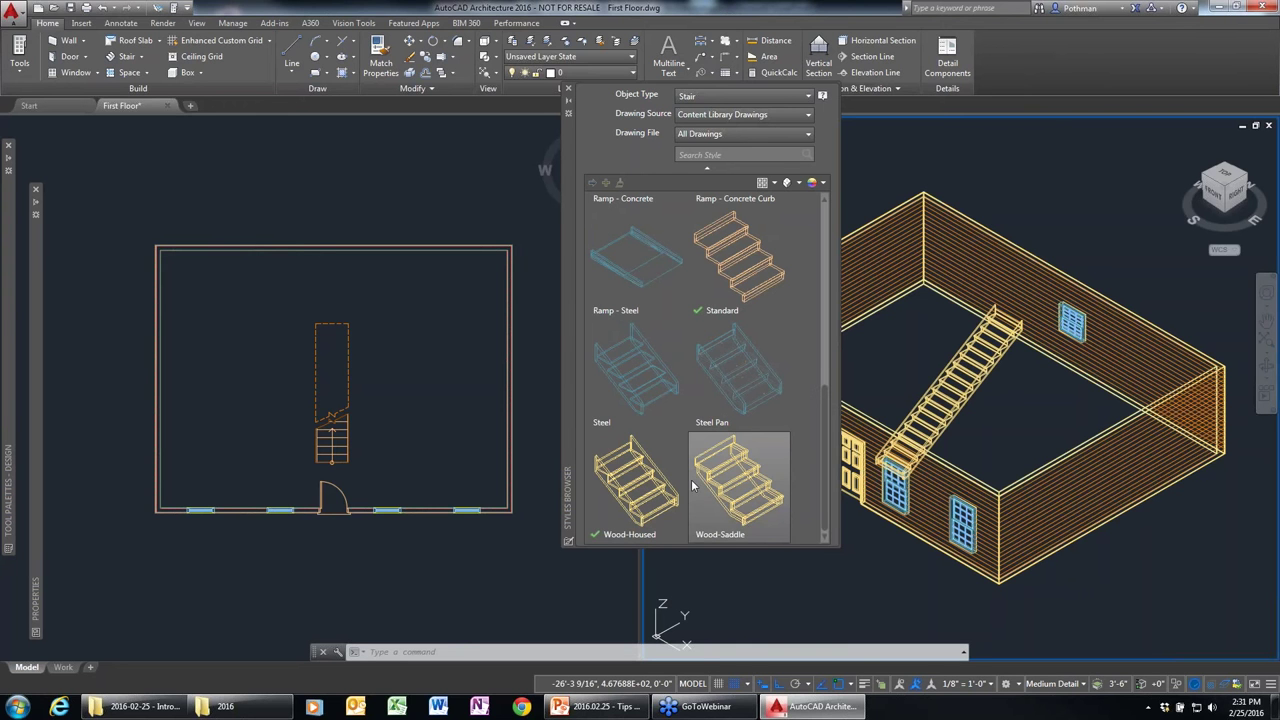
{"action": "left_click", "coordinate": [568, 91]}
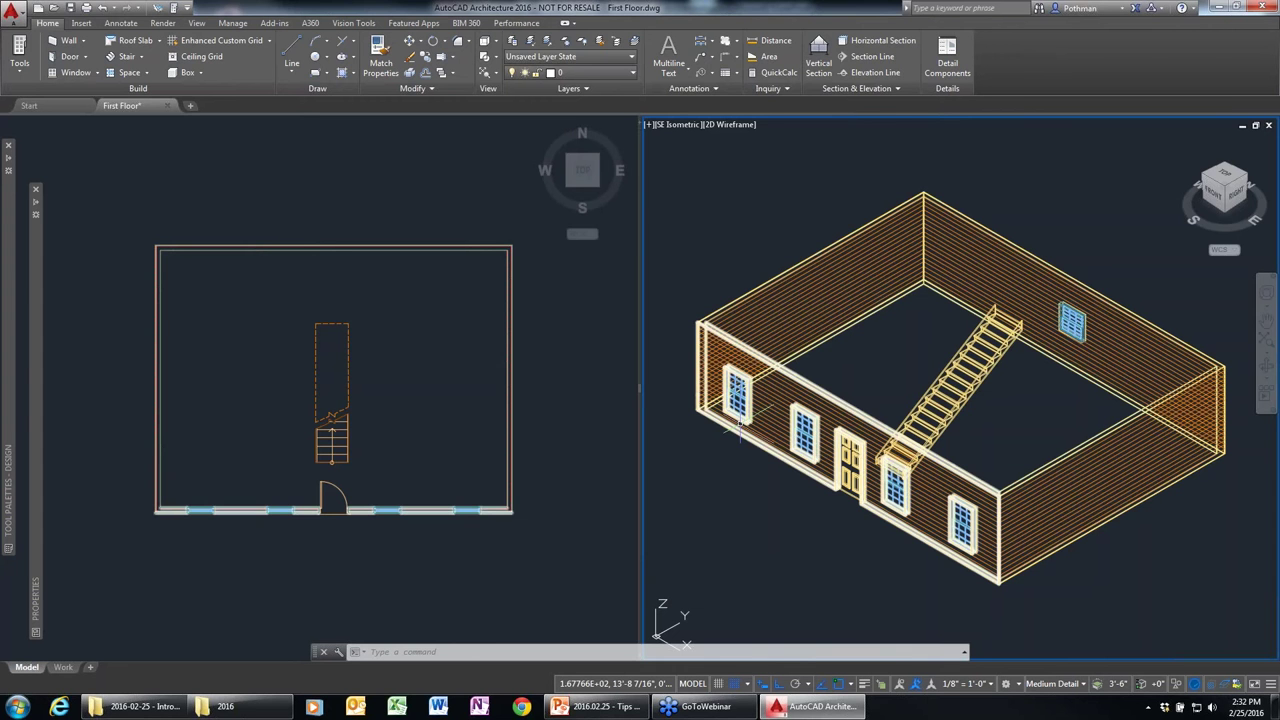
Attach a railing along the stair and change its style to Guardrail.
{"action": "left_click", "coordinate": [110, 365]}
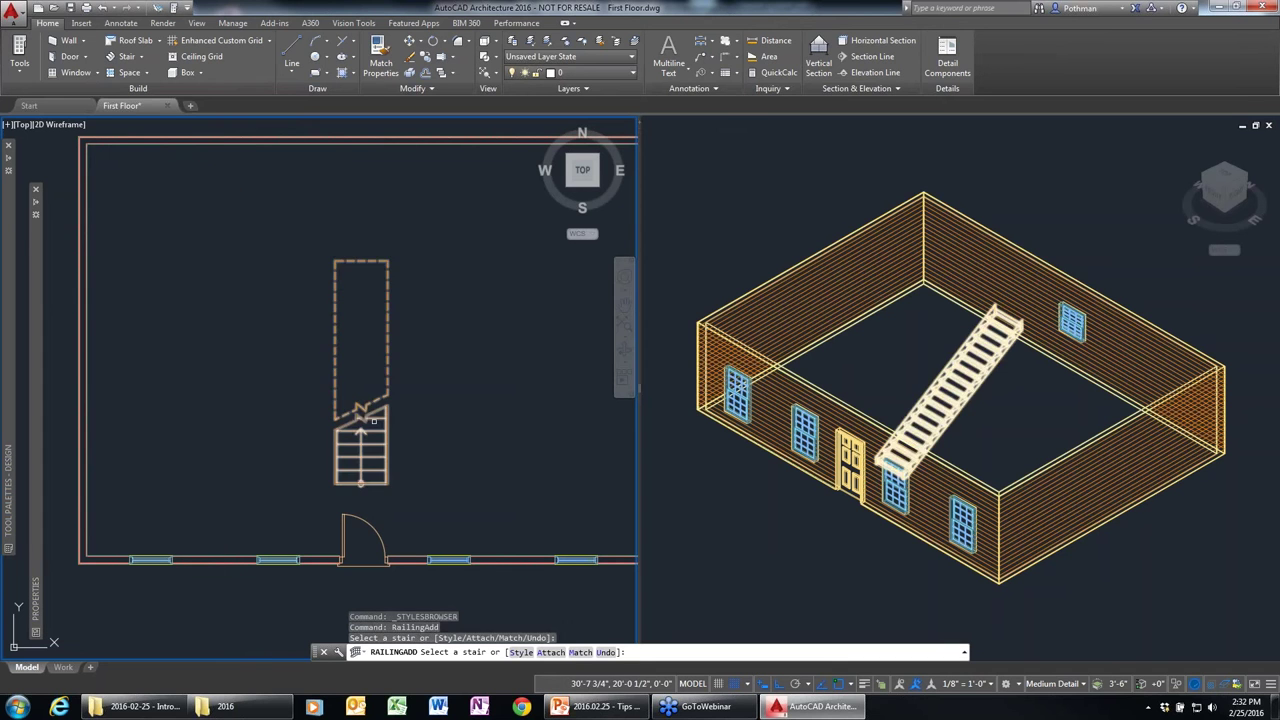
{"action": "left_click", "coordinate": [372, 420]}
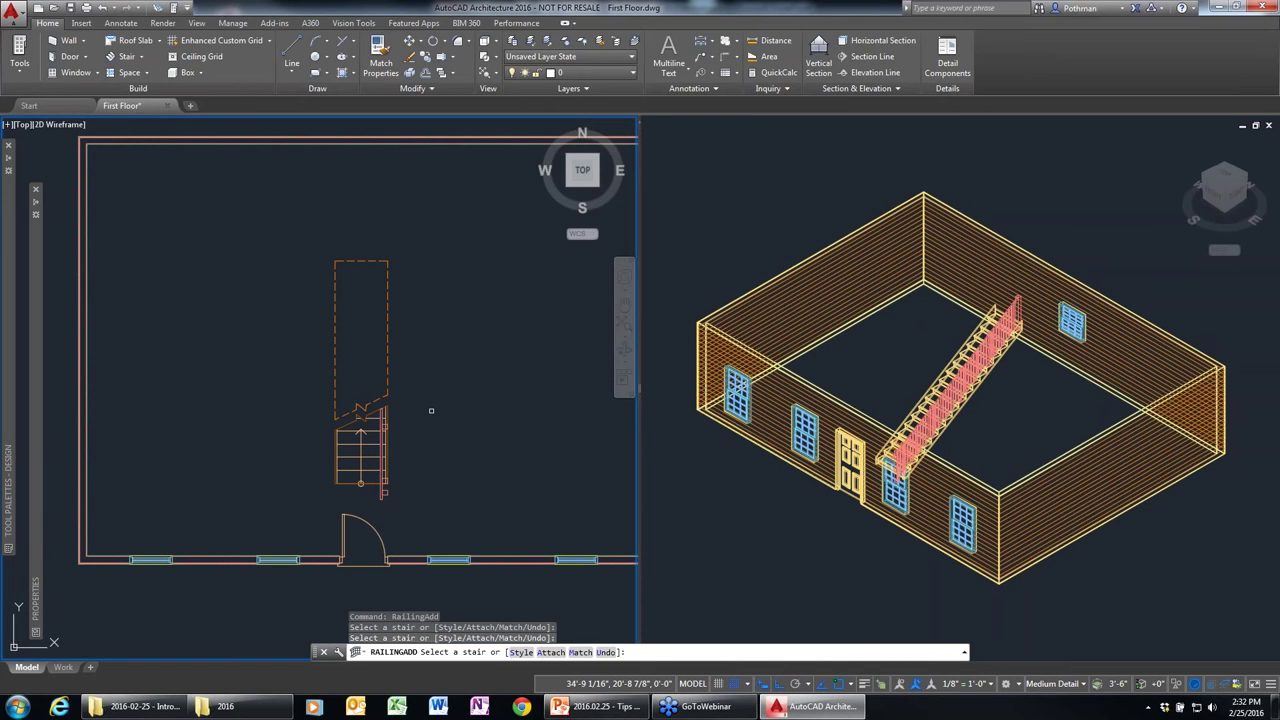
{"action": "key", "text": "Escape"}
{"action": "left_click", "coordinate": [982, 410]}
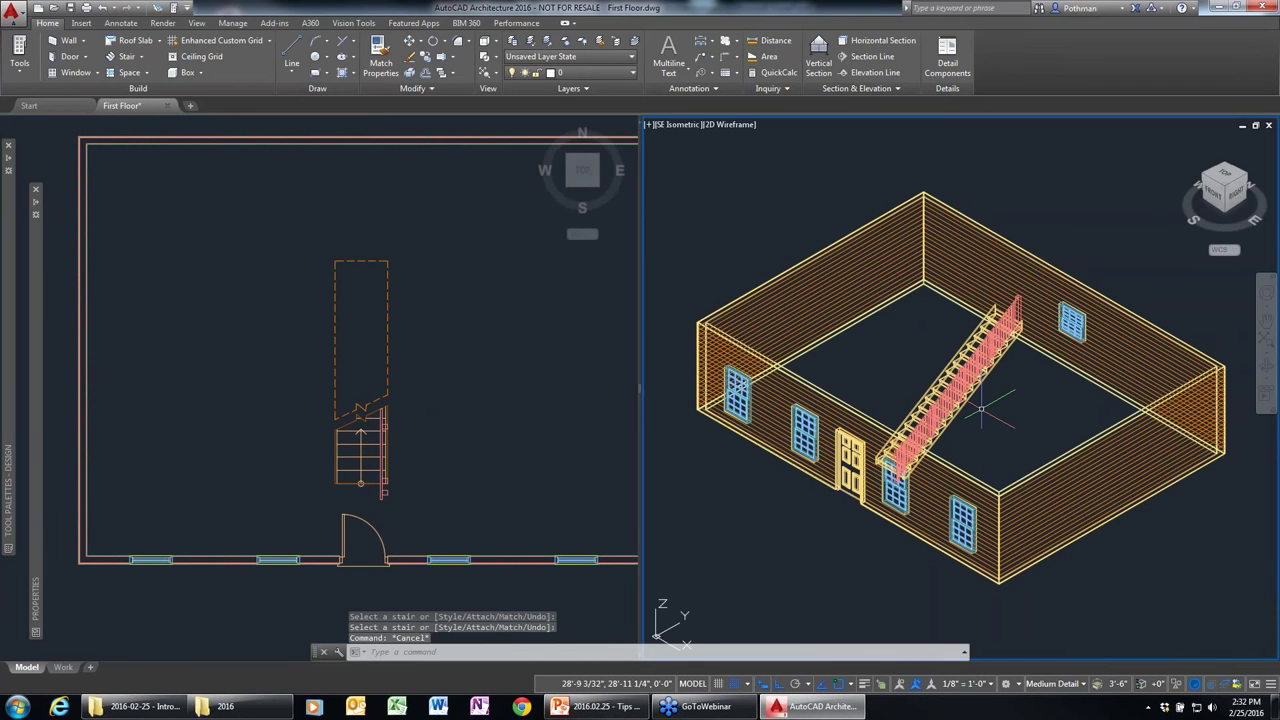
{"action": "scroll", "coordinate": [982, 410], "scroll_direction": "up", "scroll_amount": 5}
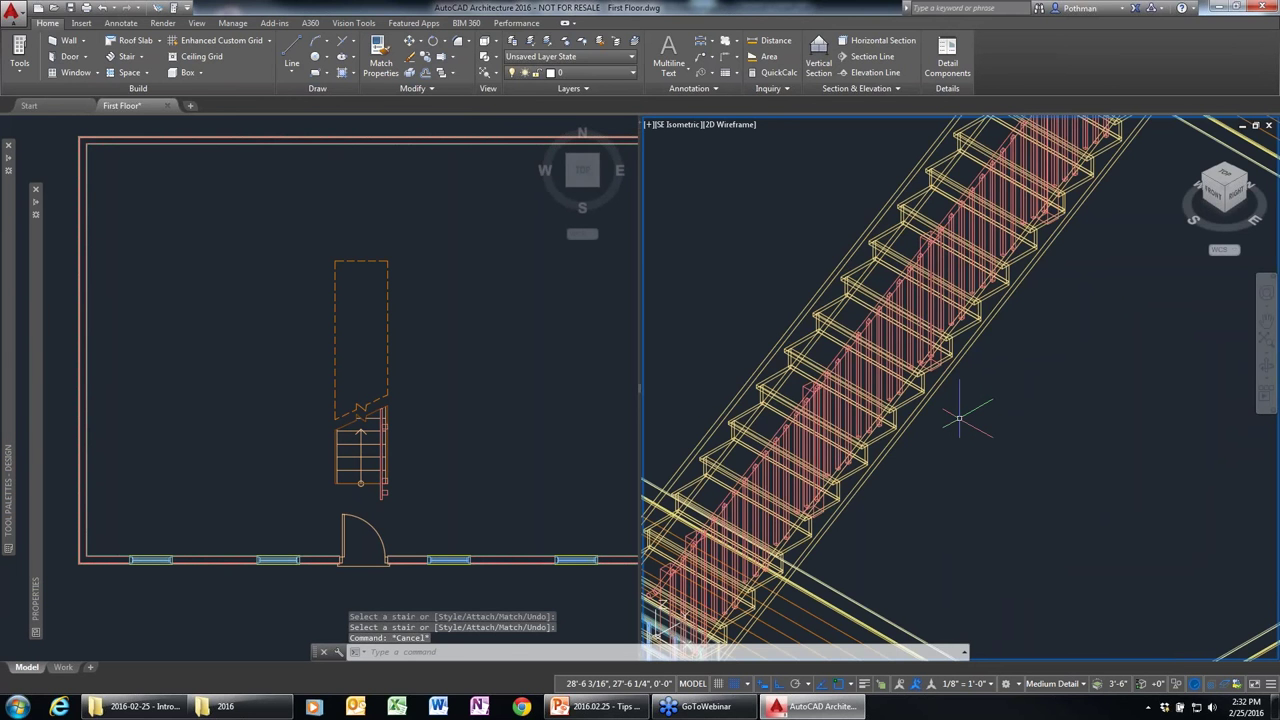
{"action": "scroll", "coordinate": [958, 418], "scroll_direction": "up", "scroll_amount": 3}
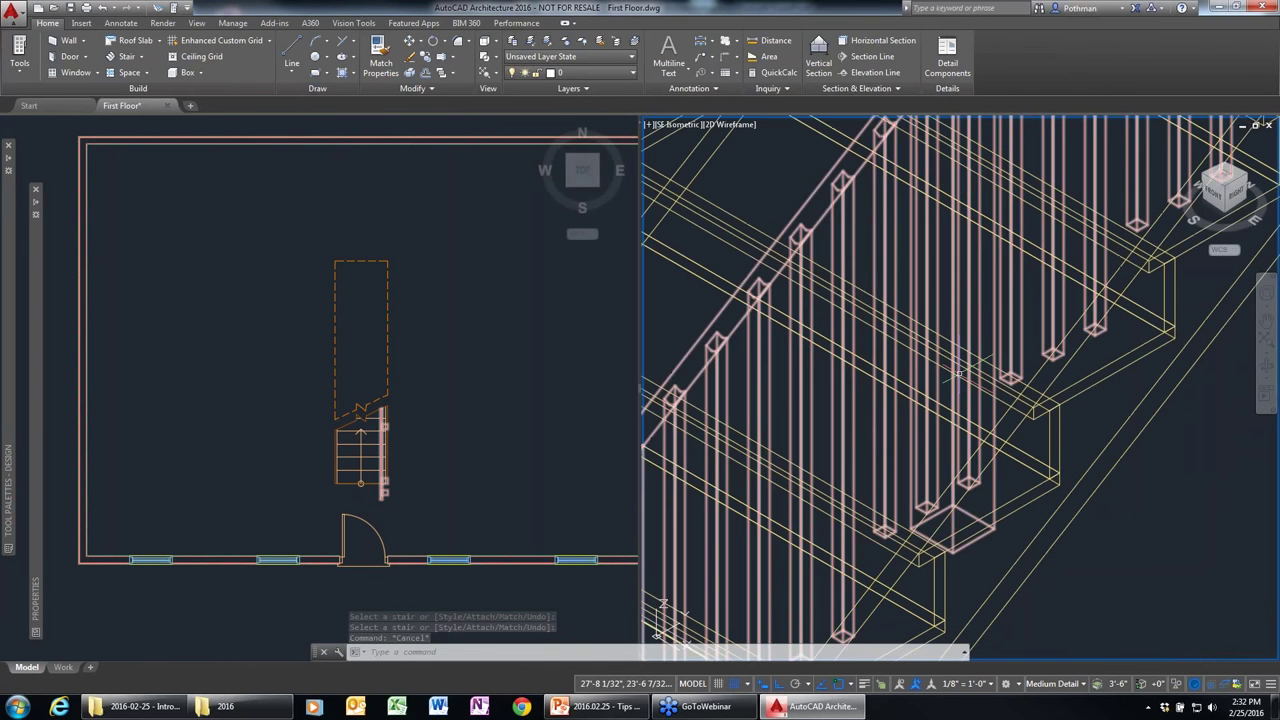
{"action": "double_click", "coordinate": [958, 374]}
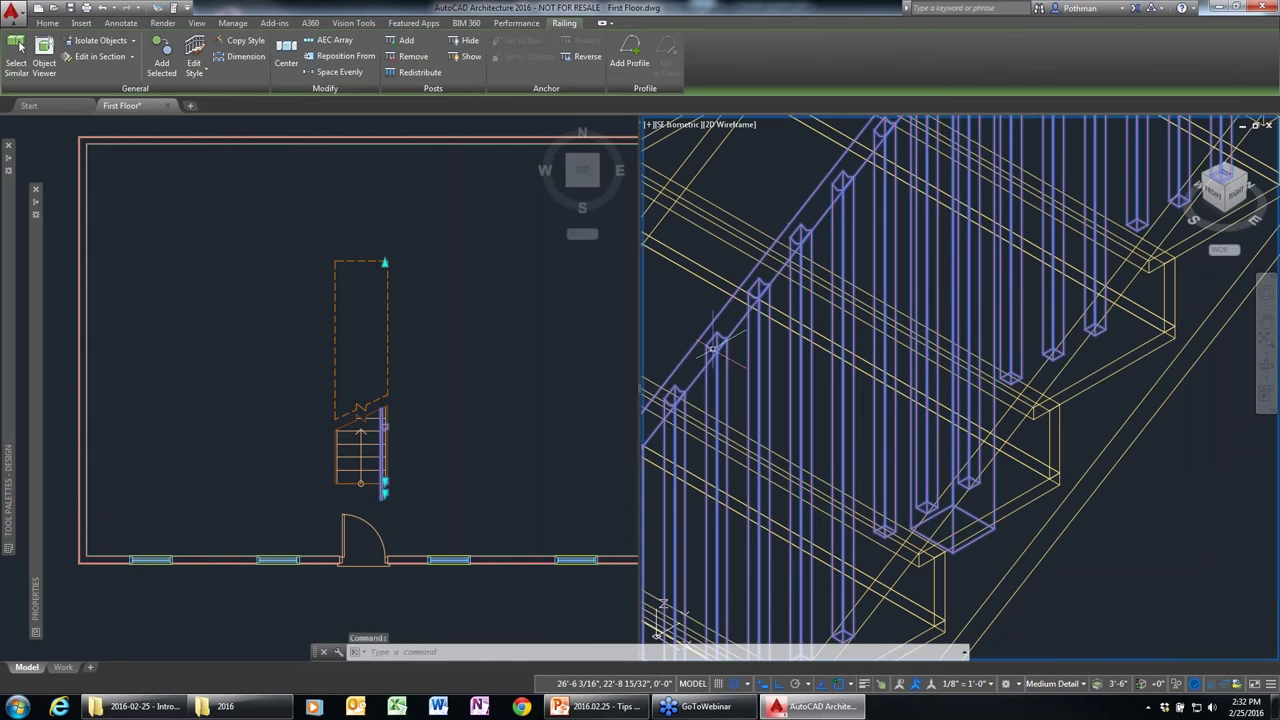
{"action": "left_click", "coordinate": [205, 346]}
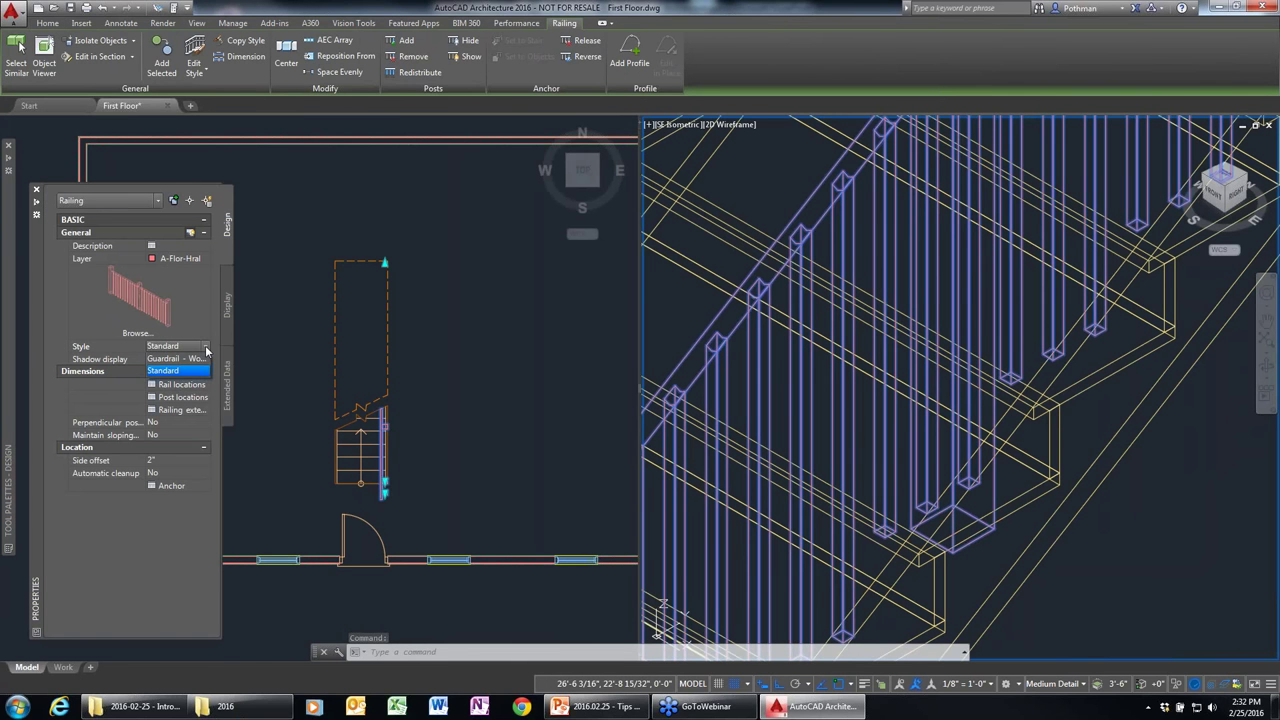
{"action": "left_click", "coordinate": [184, 359]}
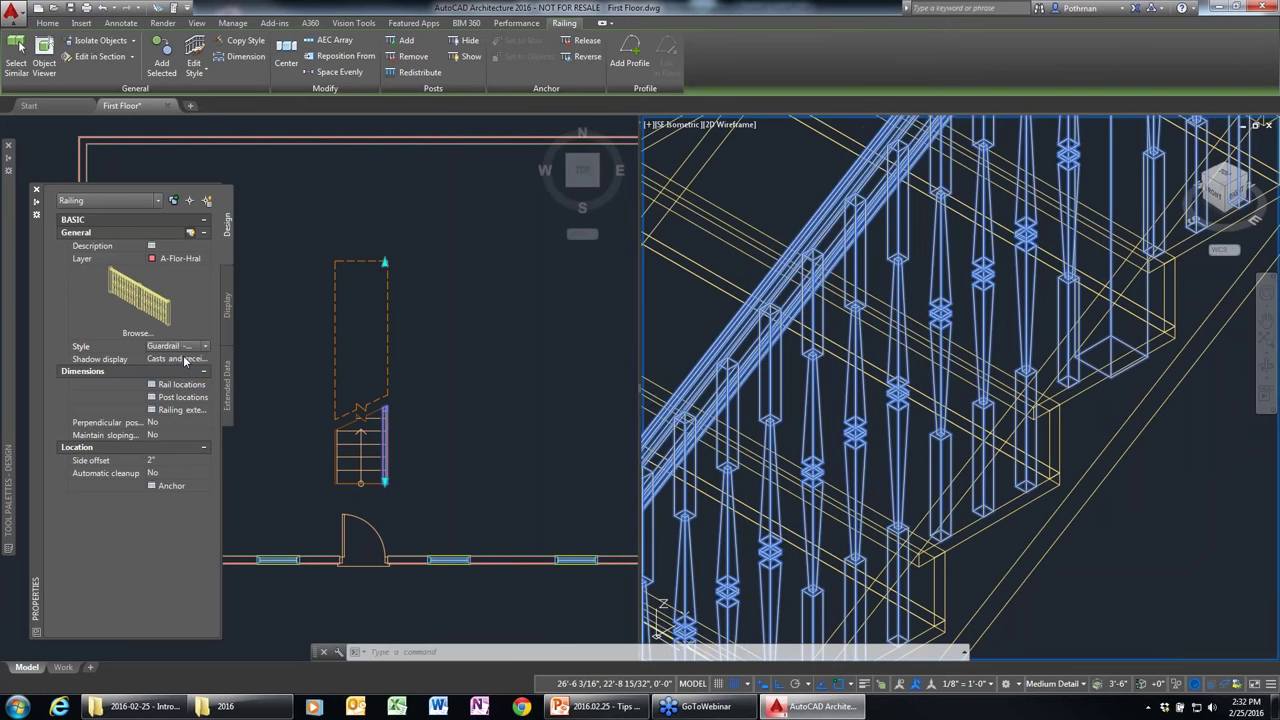
{"action": "key", "text": "Escape"}
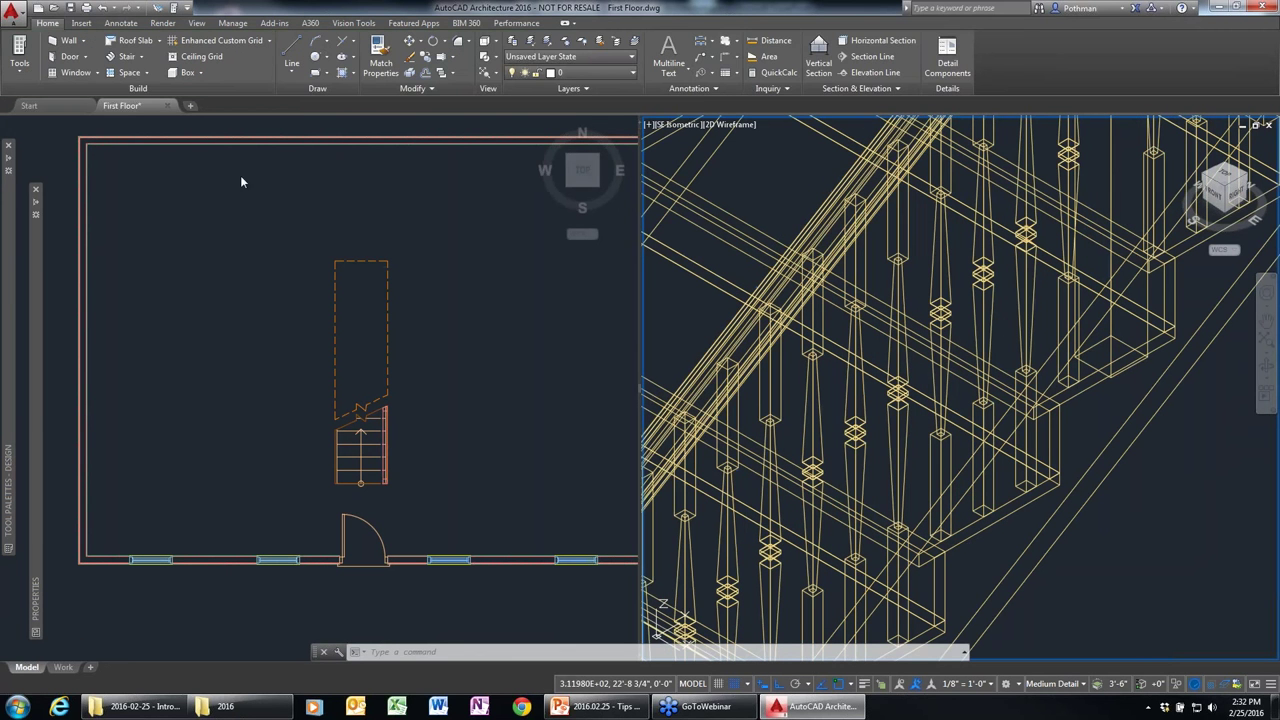
Preview the 3D view in Realistic, then return it to 2D Wireframe.
{"action": "left_click", "coordinate": [730, 124]}
{"action": "left_click", "coordinate": [765, 207]}
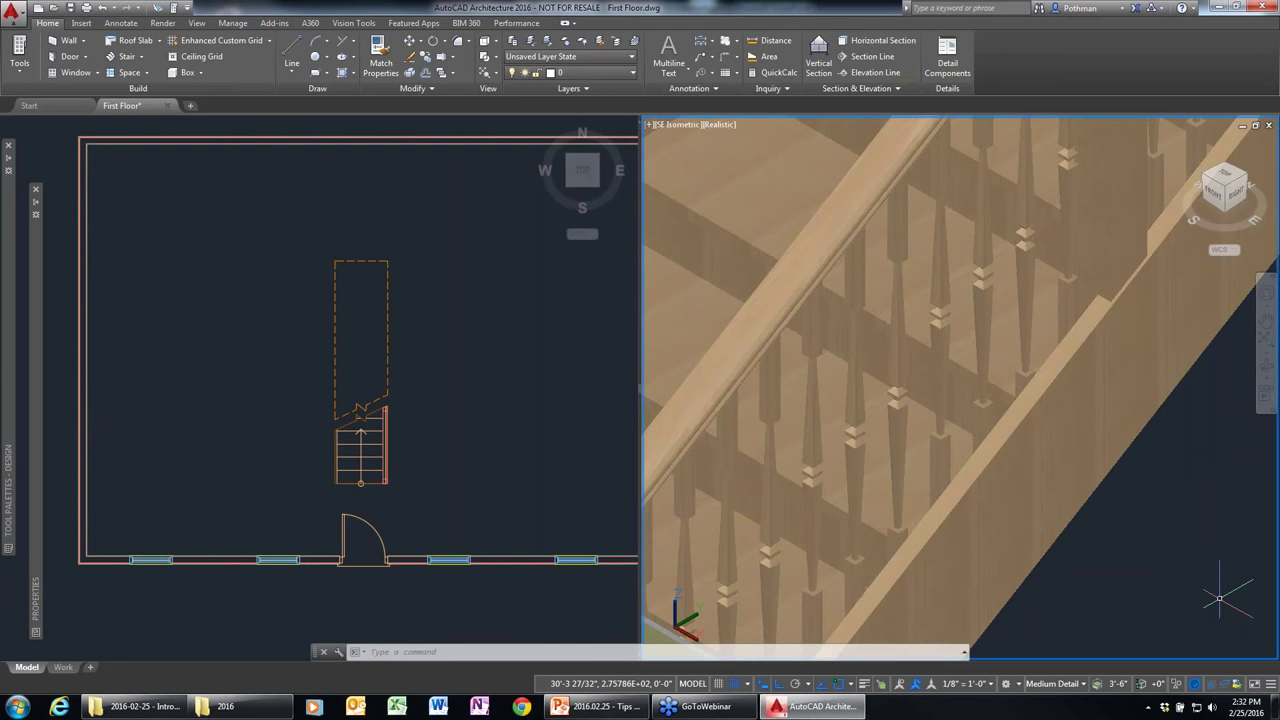
{"action": "left_click", "coordinate": [718, 124]}
{"action": "left_click", "coordinate": [765, 162]}
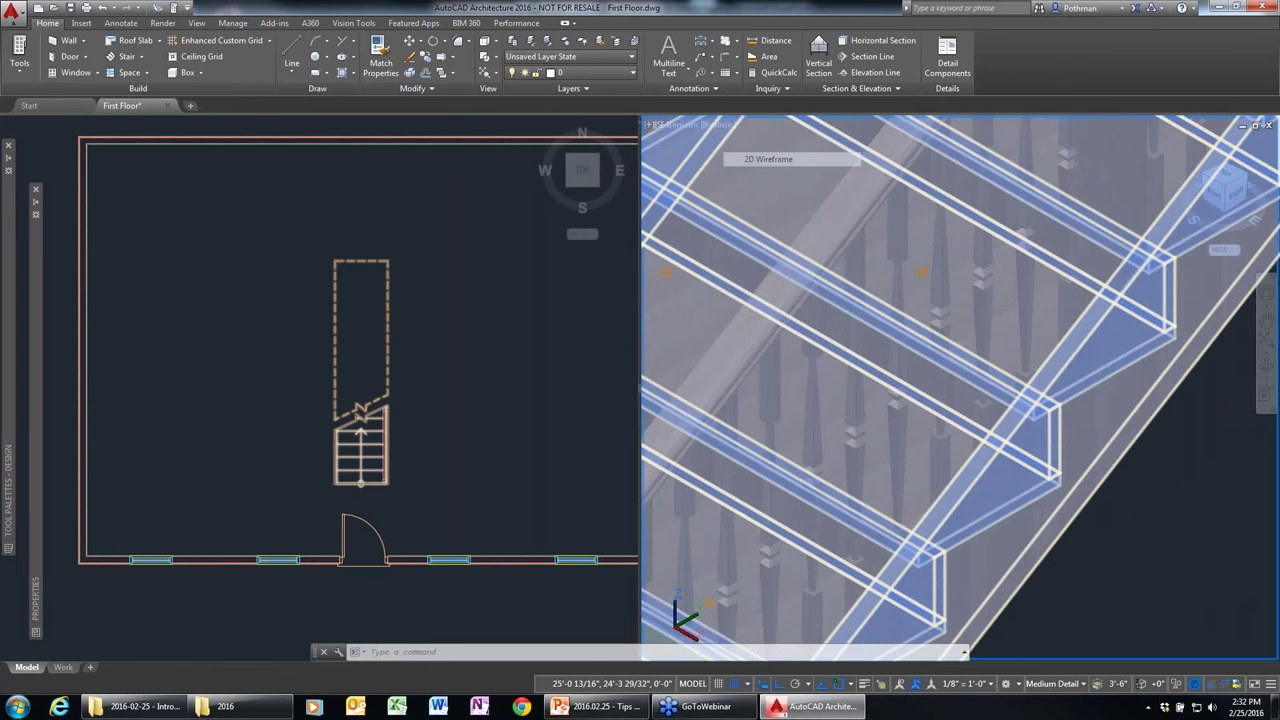
{"action": "scroll", "coordinate": [291, 426], "scroll_direction": "down", "scroll_amount": 4}
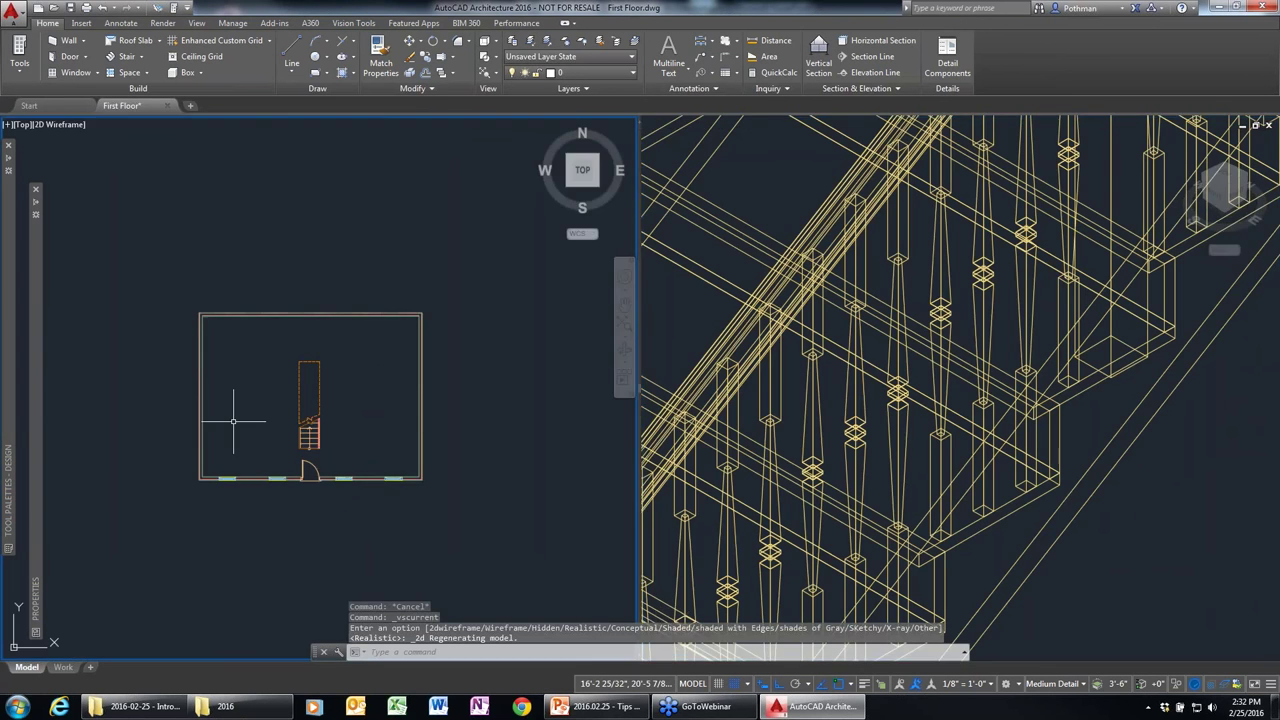
Start a new stair matching the straight stair using Add Selected.
{"action": "left_click", "coordinate": [311, 440]}
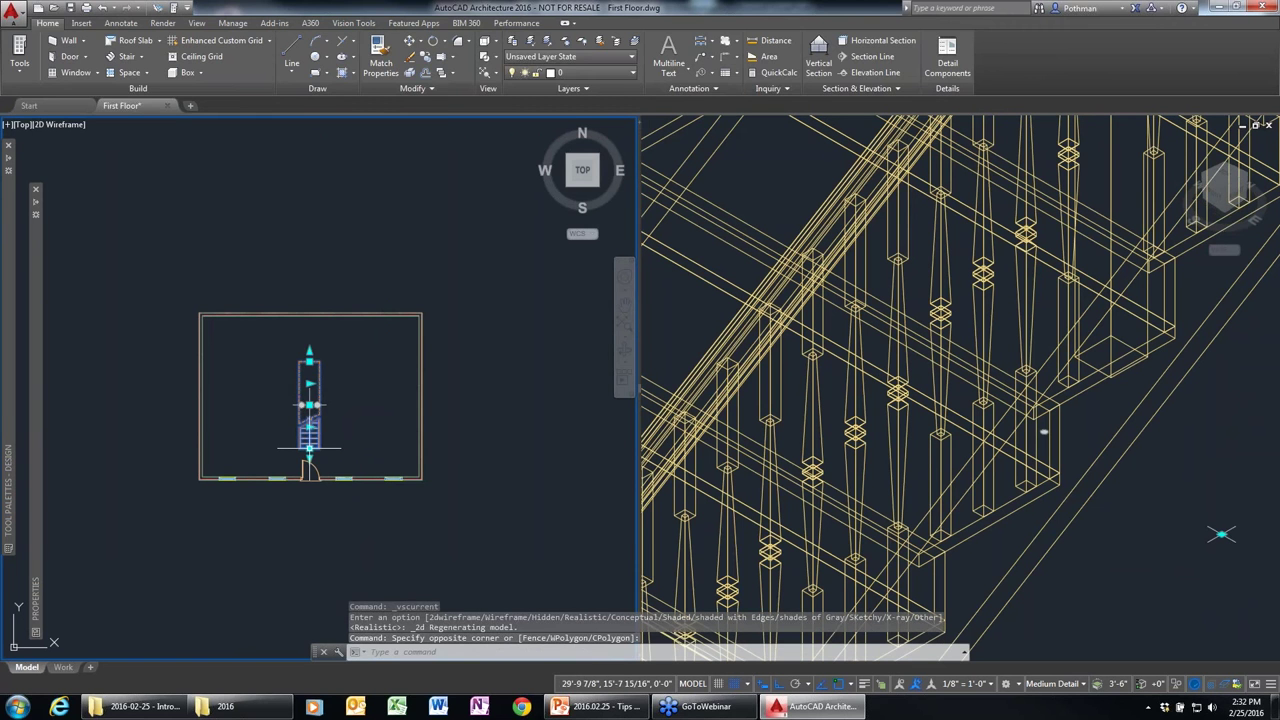
{"action": "right_click", "coordinate": [310, 452]}
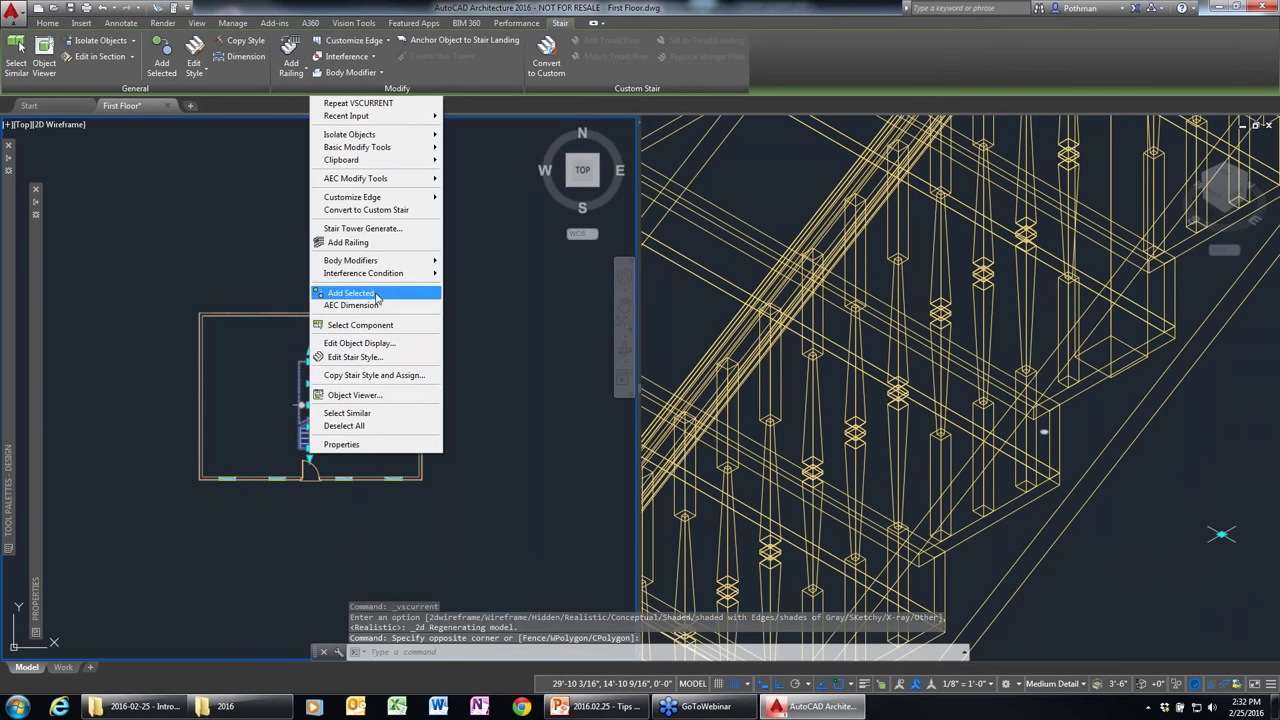
{"action": "left_click", "coordinate": [376, 294]}
{"action": "scroll", "coordinate": [277, 351], "scroll_direction": "up", "scroll_amount": 2}
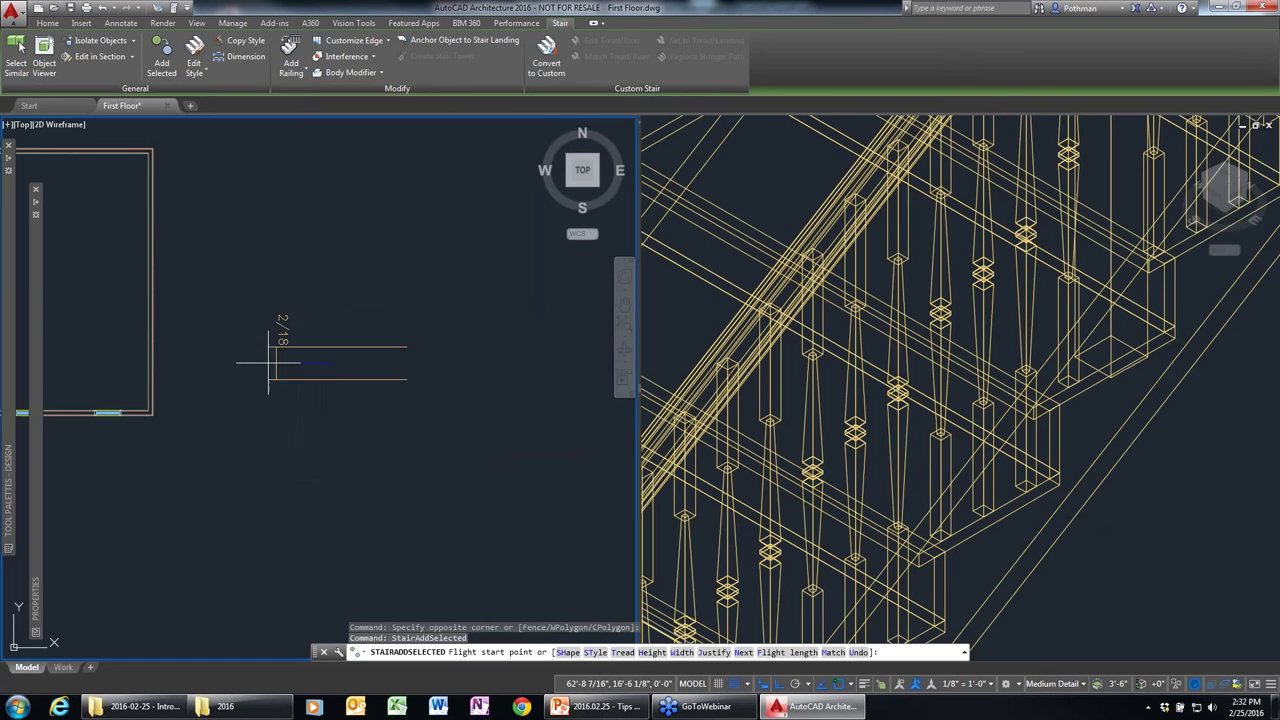
{"action": "left_click", "coordinate": [1013, 533]}
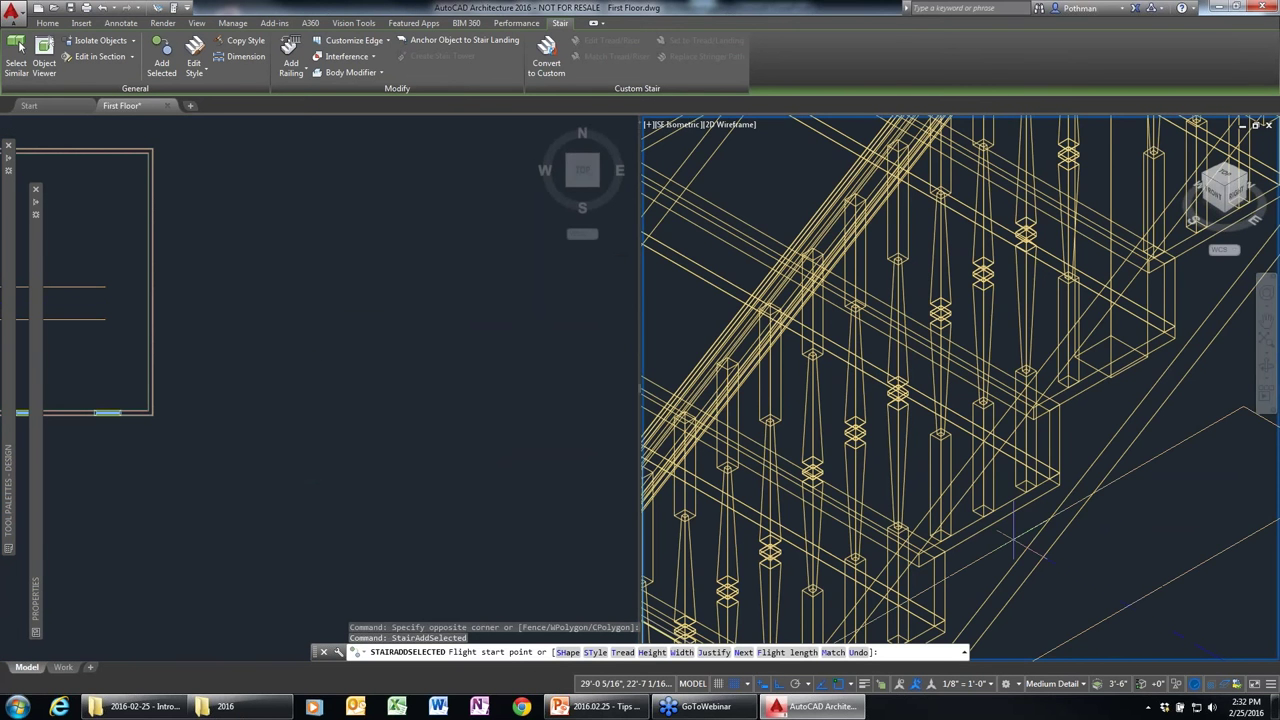
{"action": "scroll", "coordinate": [1013, 542], "scroll_direction": "down", "scroll_amount": 2}
{"action": "scroll", "coordinate": [1013, 545], "scroll_direction": "down", "scroll_amount": 5}
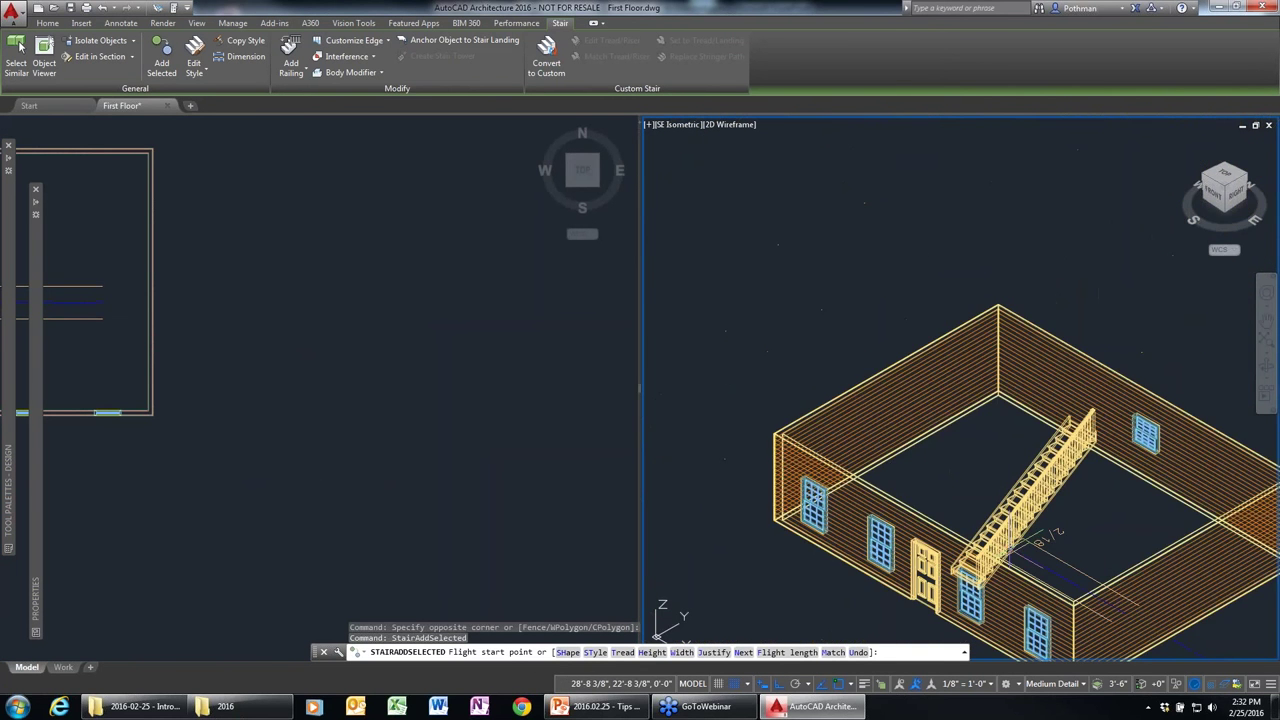
{"action": "scroll", "coordinate": [820, 420], "scroll_direction": "up", "scroll_amount": 4}
Draw an L-shaped stair with two flights and a landing outside the walls.
{"action": "left_click", "coordinate": [240, 380]}
{"action": "left_click", "coordinate": [233, 395]}
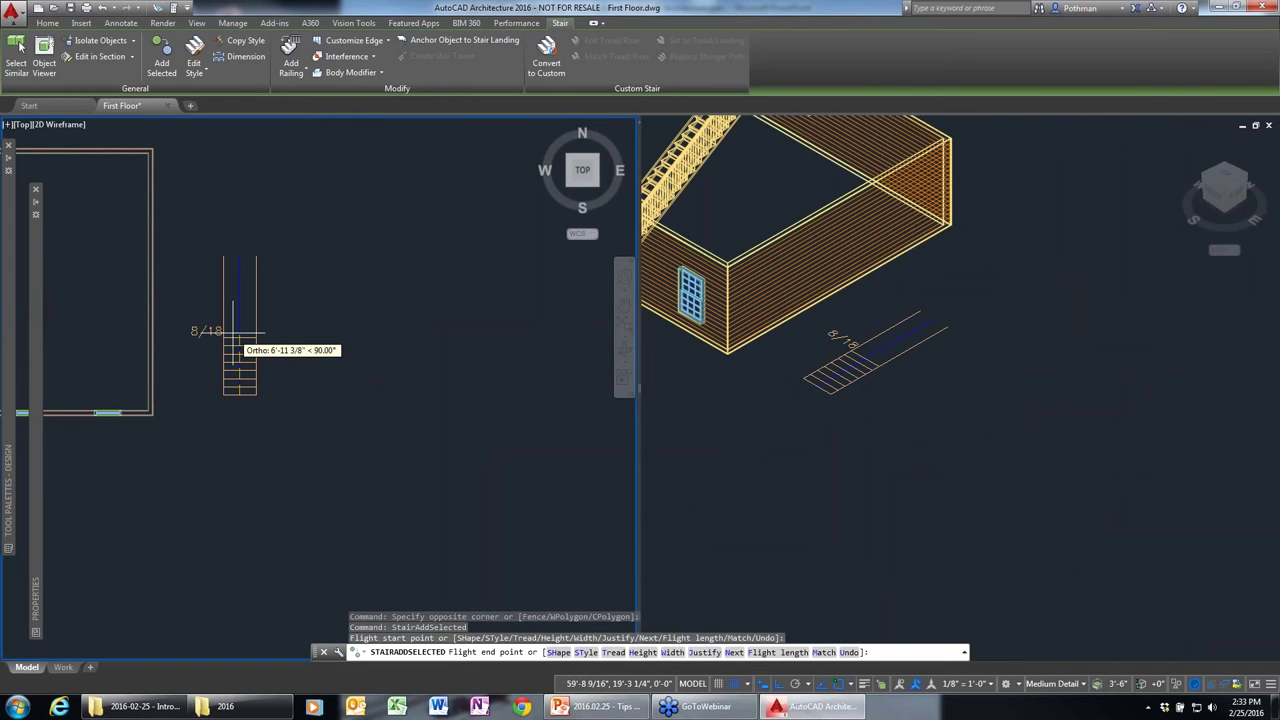
{"action": "left_click", "coordinate": [236, 338]}
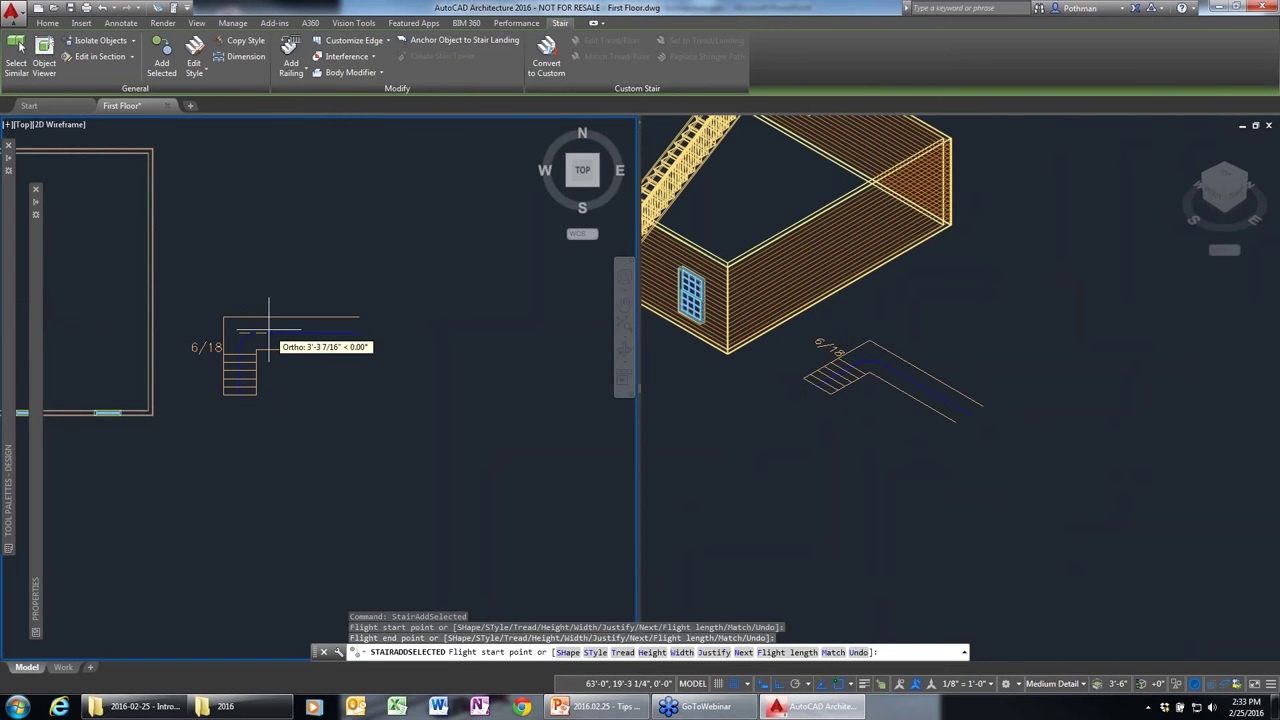
{"action": "left_click", "coordinate": [268, 330]}
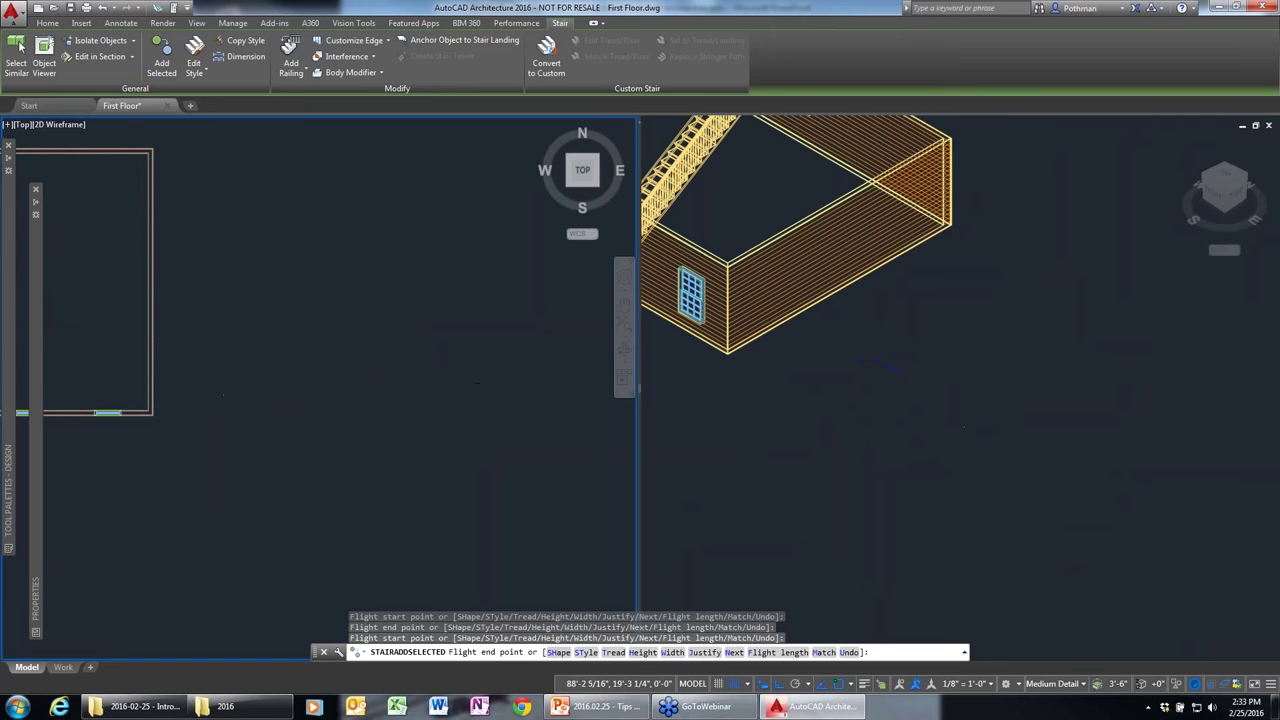
{"action": "key", "text": "Escape"}
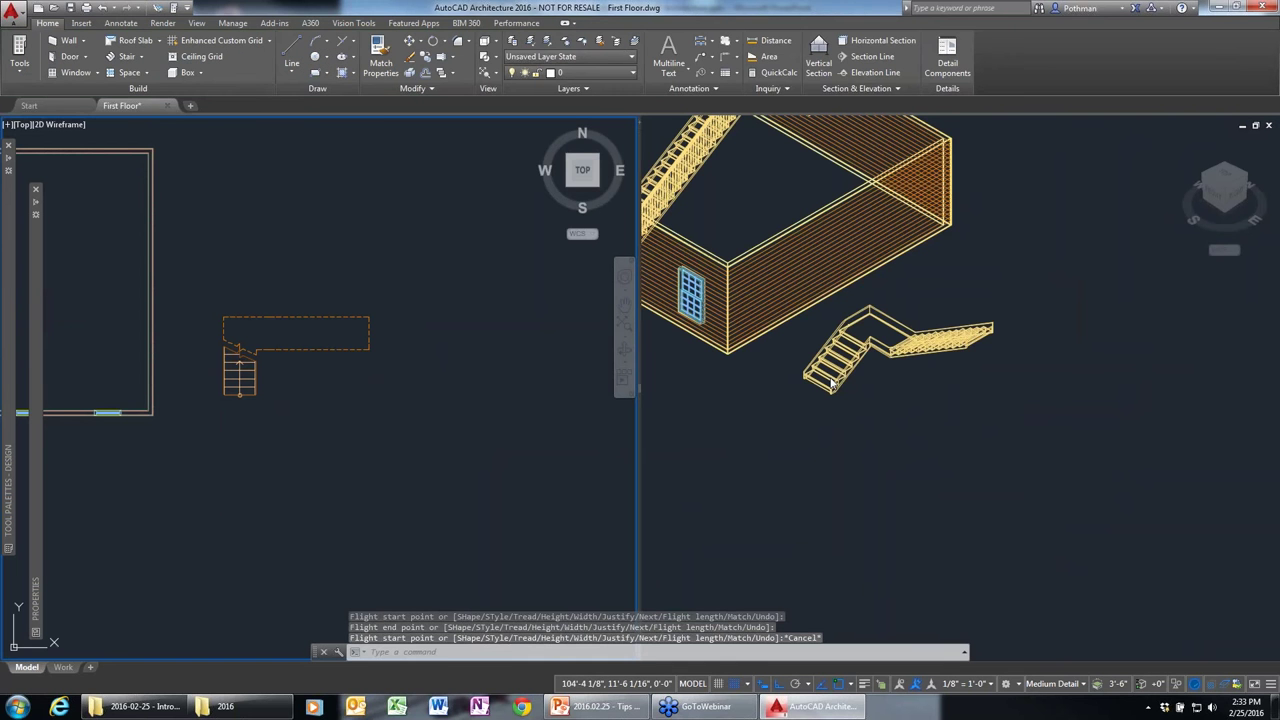
Place a U-shaped stair matching the L-shaped one and check it in 3D.
{"action": "scroll", "coordinate": [831, 383], "scroll_direction": "up", "scroll_amount": 5}
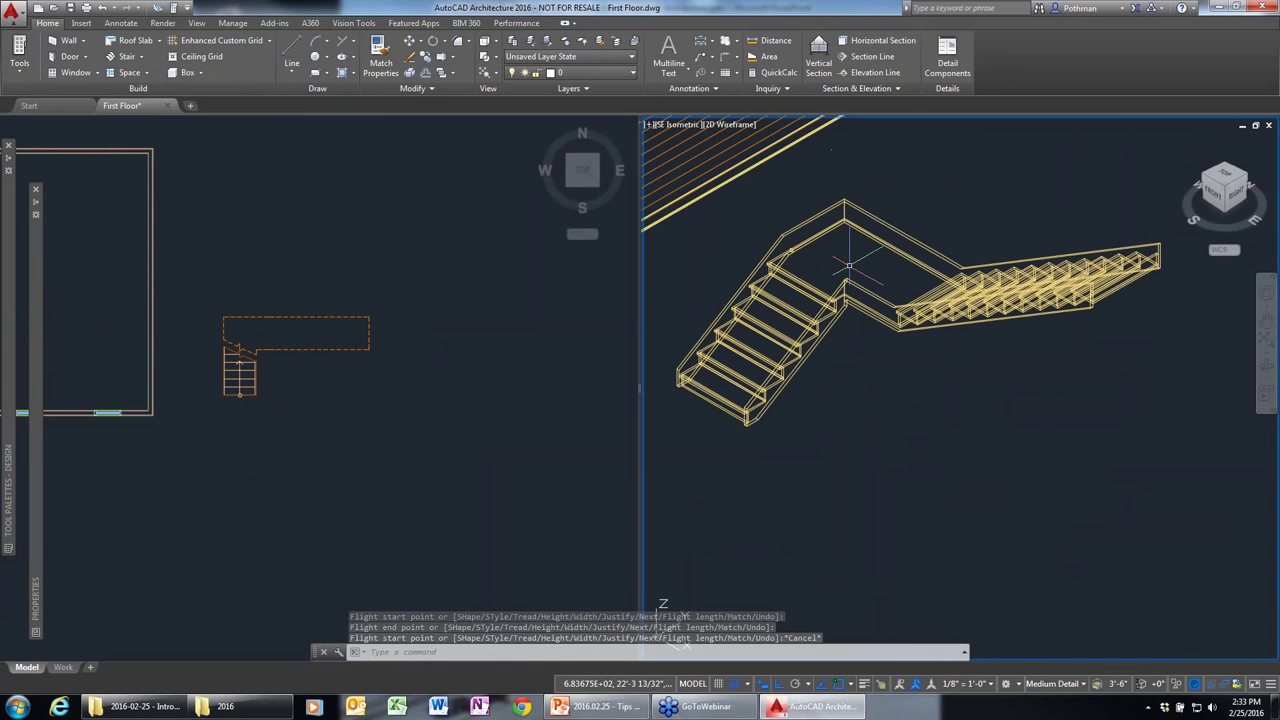
{"action": "left_click", "coordinate": [272, 340]}
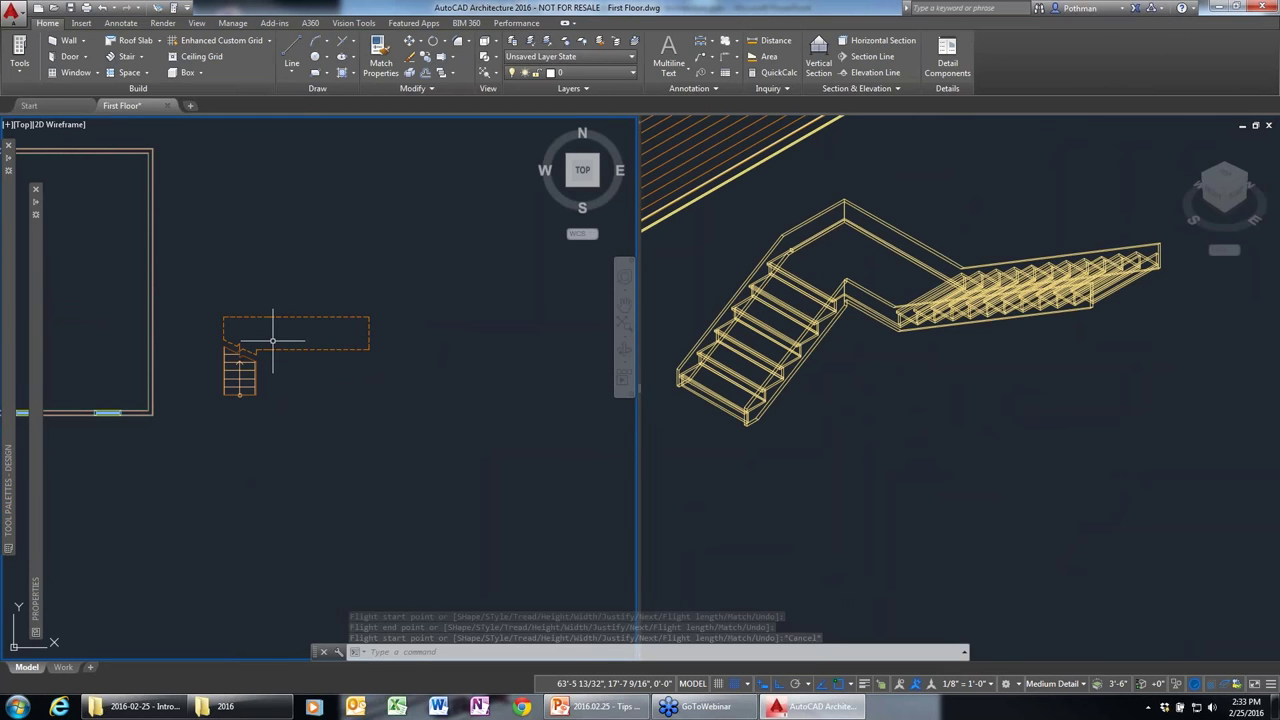
{"action": "left_click", "coordinate": [272, 340]}
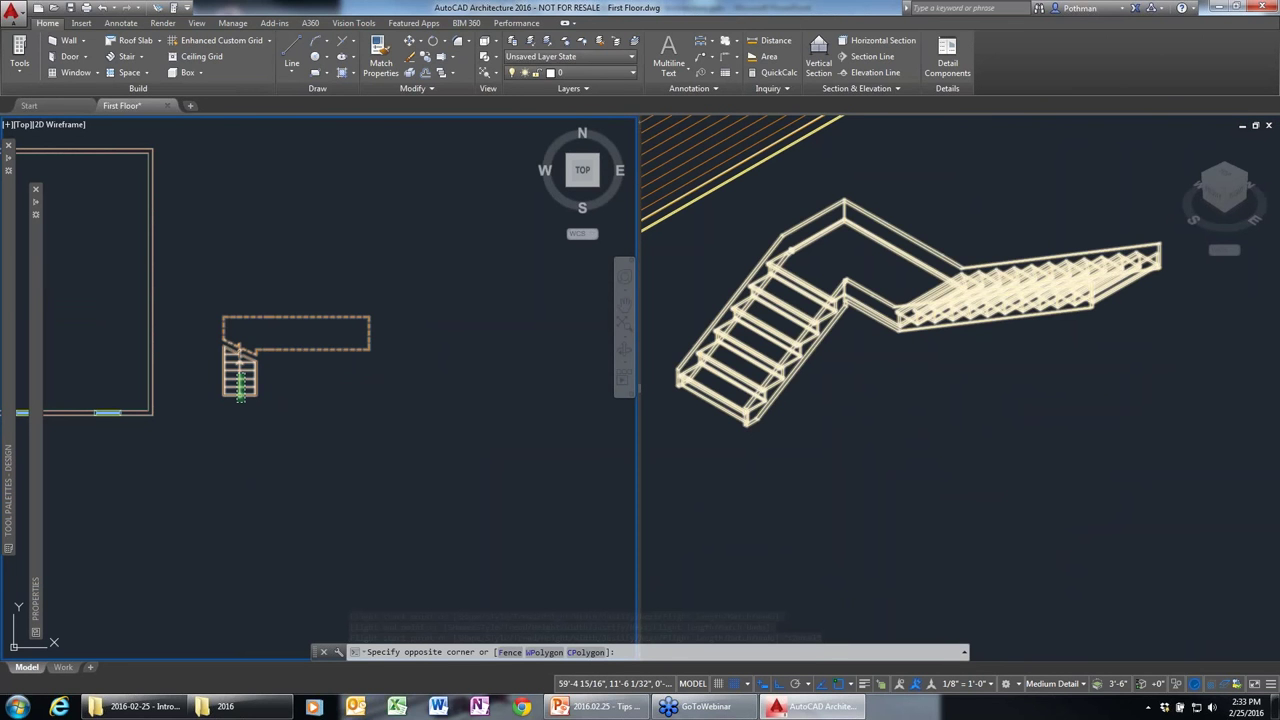
{"action": "left_click", "coordinate": [240, 393]}
{"action": "right_click", "coordinate": [240, 393]}
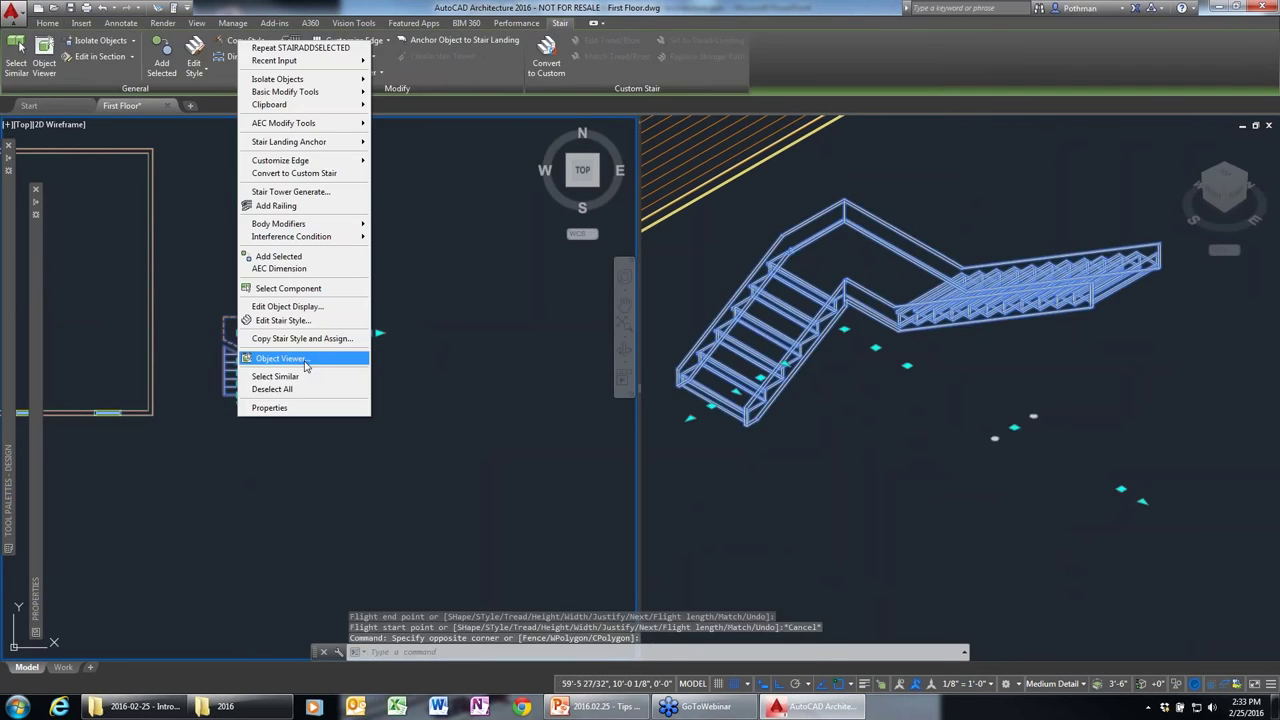
{"action": "left_click", "coordinate": [290, 357]}
{"action": "left_click", "coordinate": [407, 548]}
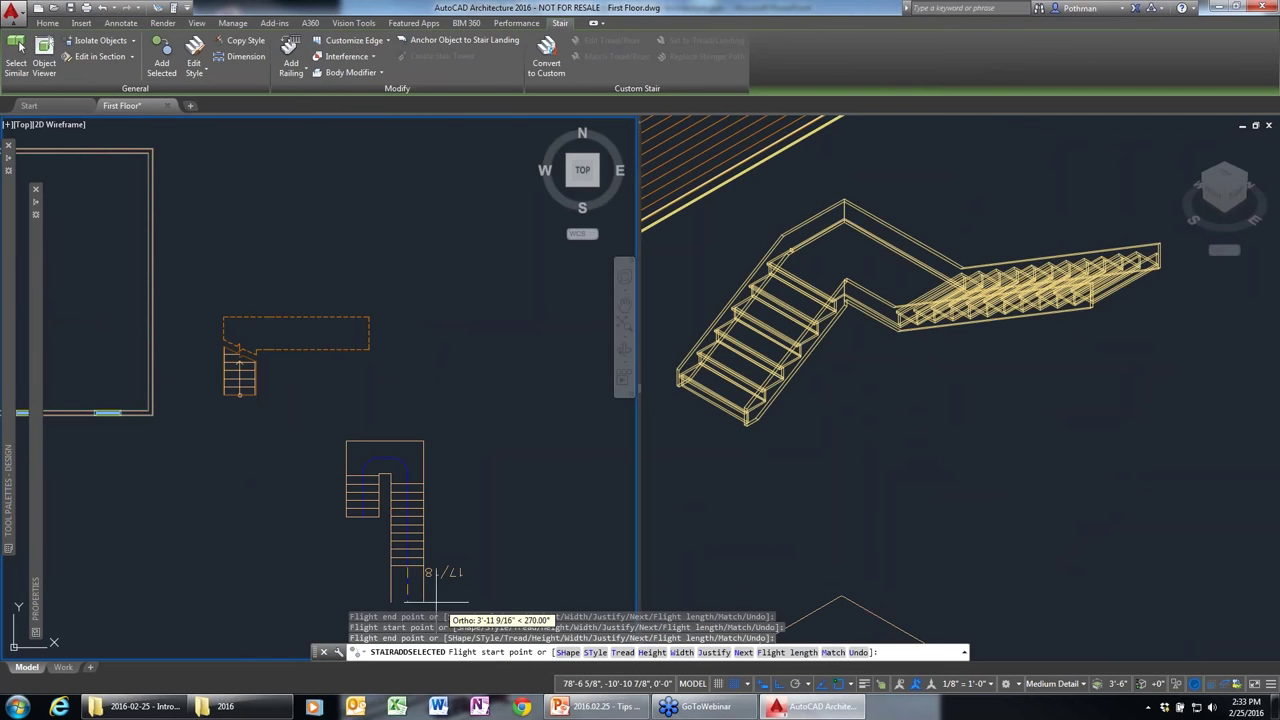
{"action": "key", "text": "Escape"}
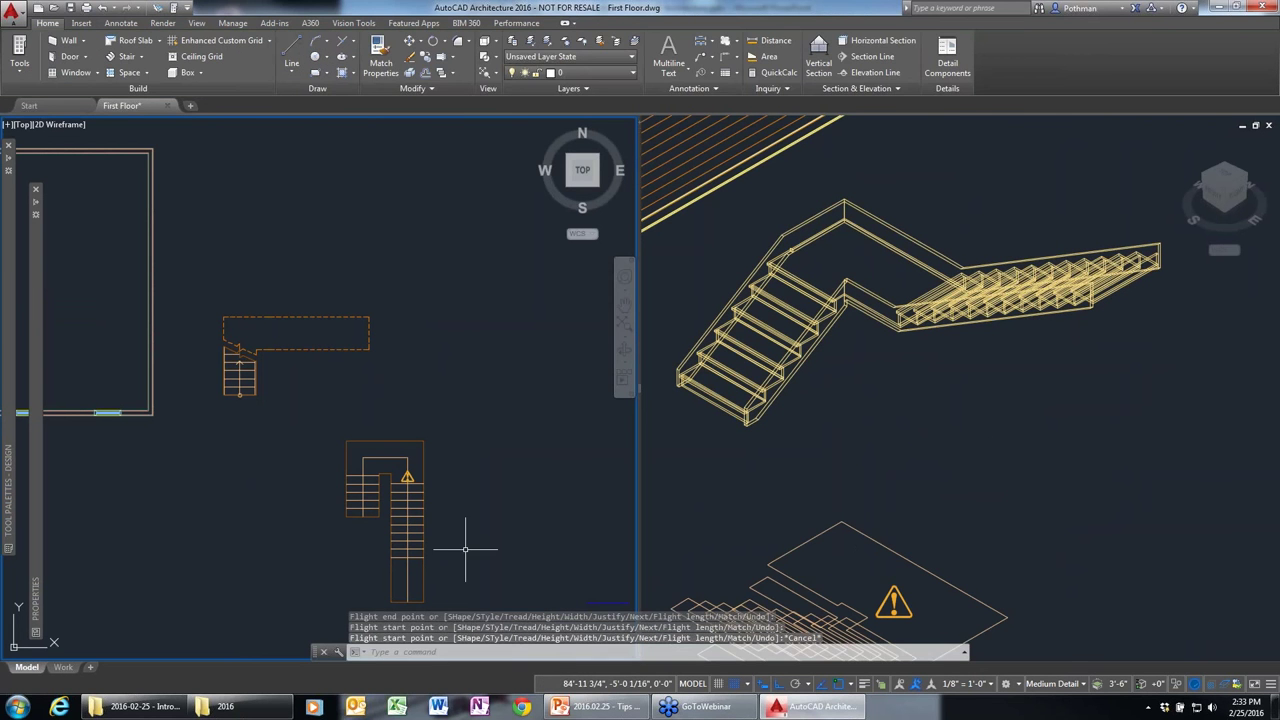
{"action": "left_click", "coordinate": [820, 525]}
{"action": "middle_click_drag", "start_coordinate": [782, 597], "coordinate": [817, 316]}
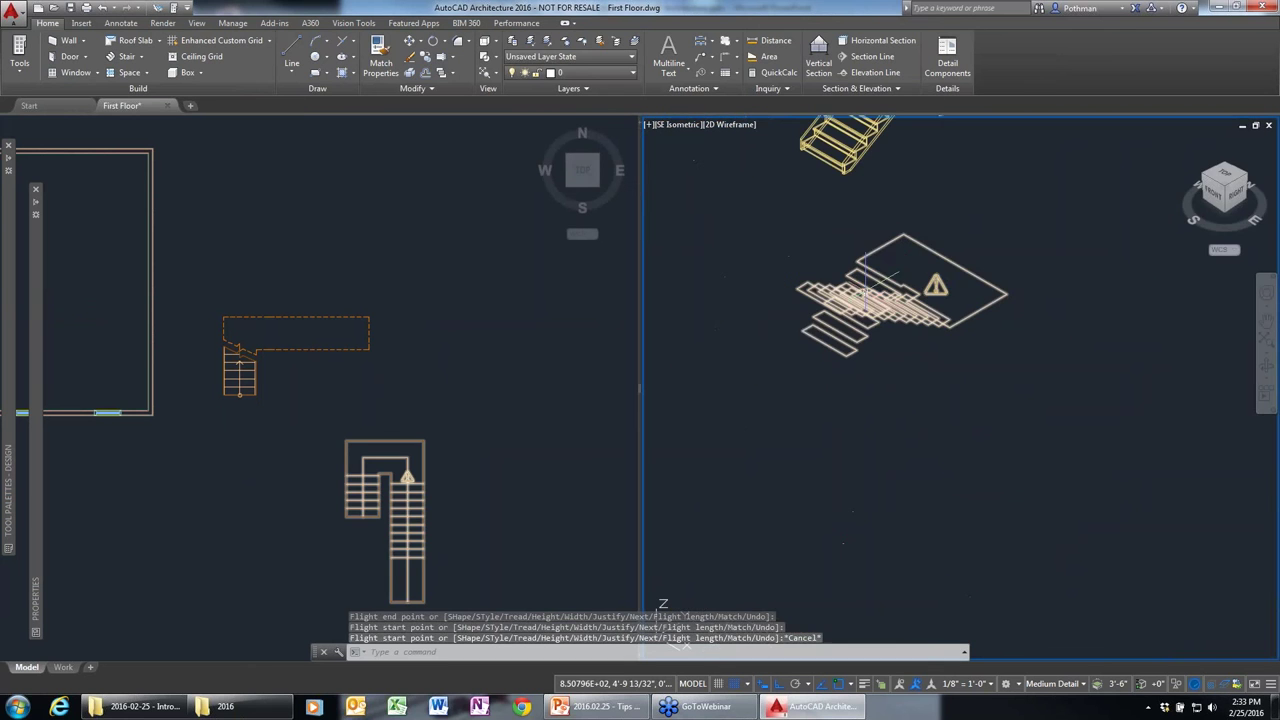
{"action": "scroll", "coordinate": [817, 318], "scroll_direction": "up", "scroll_amount": 2}
Crossing-select the faulty U-shaped stair in plan and delete it.
{"action": "left_click", "coordinate": [400, 480]}
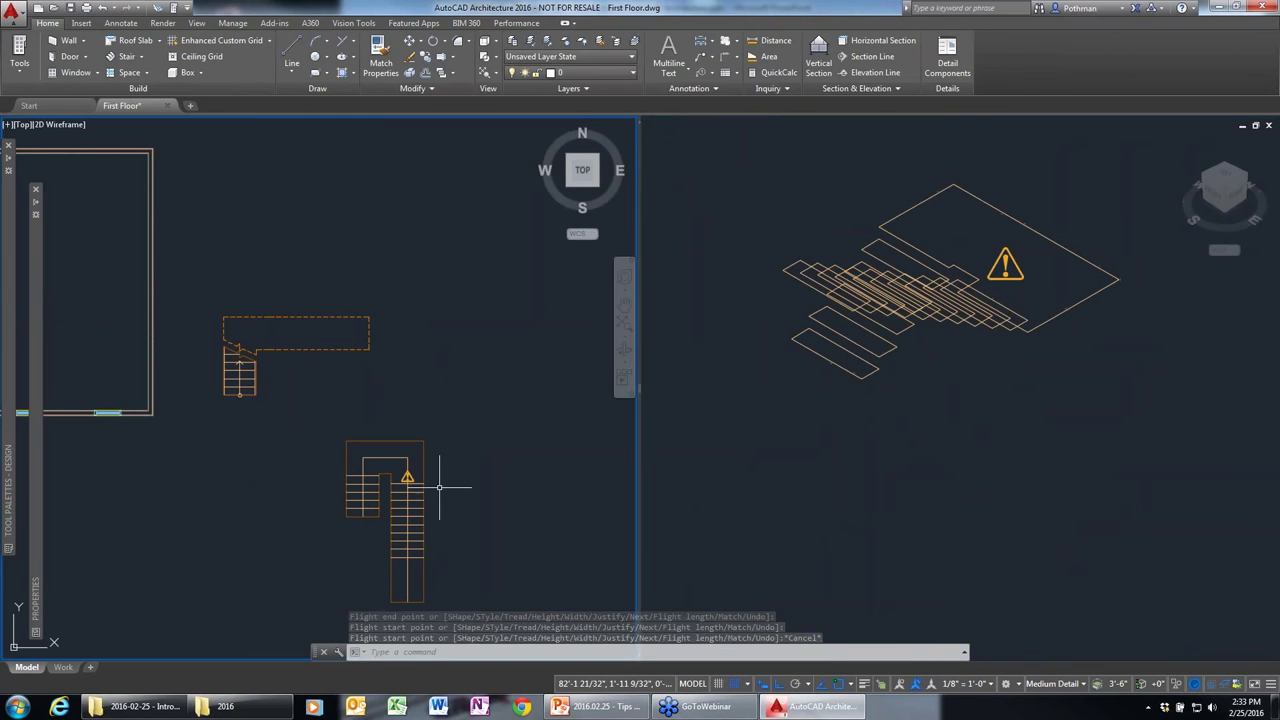
{"action": "scroll", "coordinate": [628, 456], "scroll_direction": "down", "scroll_amount": 5}
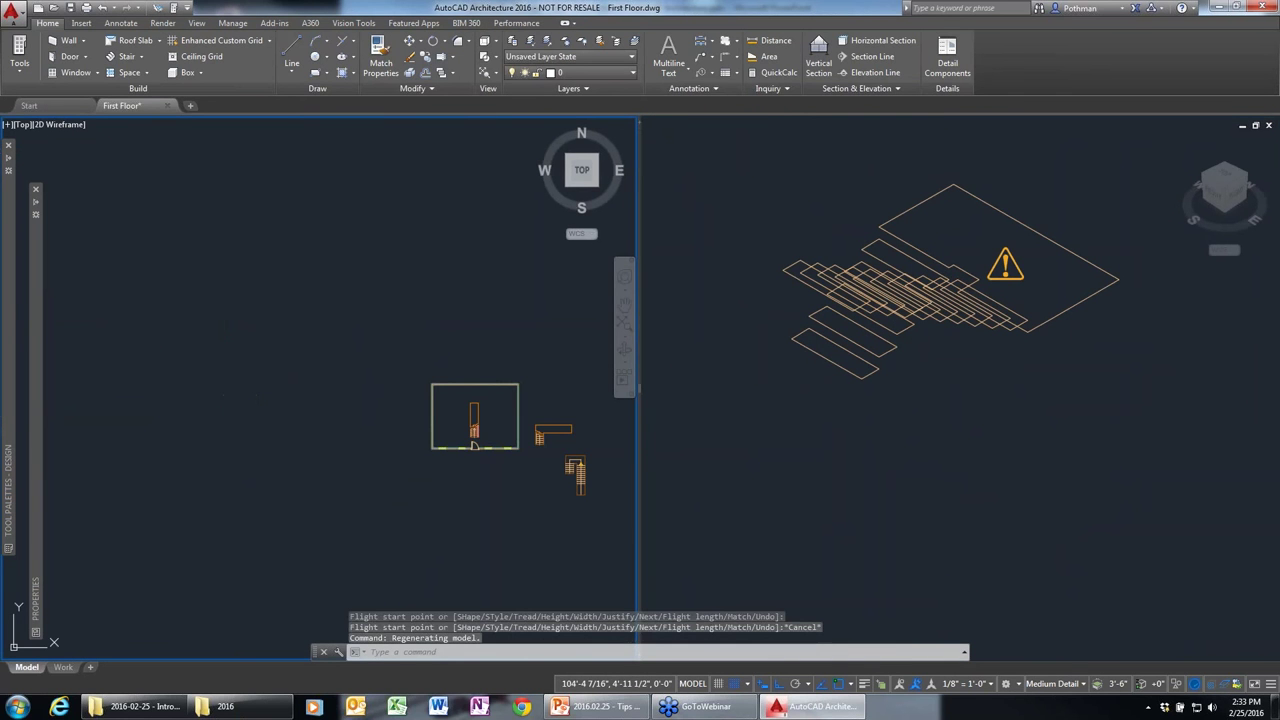
{"action": "left_click", "coordinate": [590, 490]}
{"action": "left_click", "coordinate": [560, 458]}
{"action": "key", "text": "Delete"}
{"action": "scroll", "coordinate": [580, 475], "scroll_direction": "up", "scroll_amount": 5}
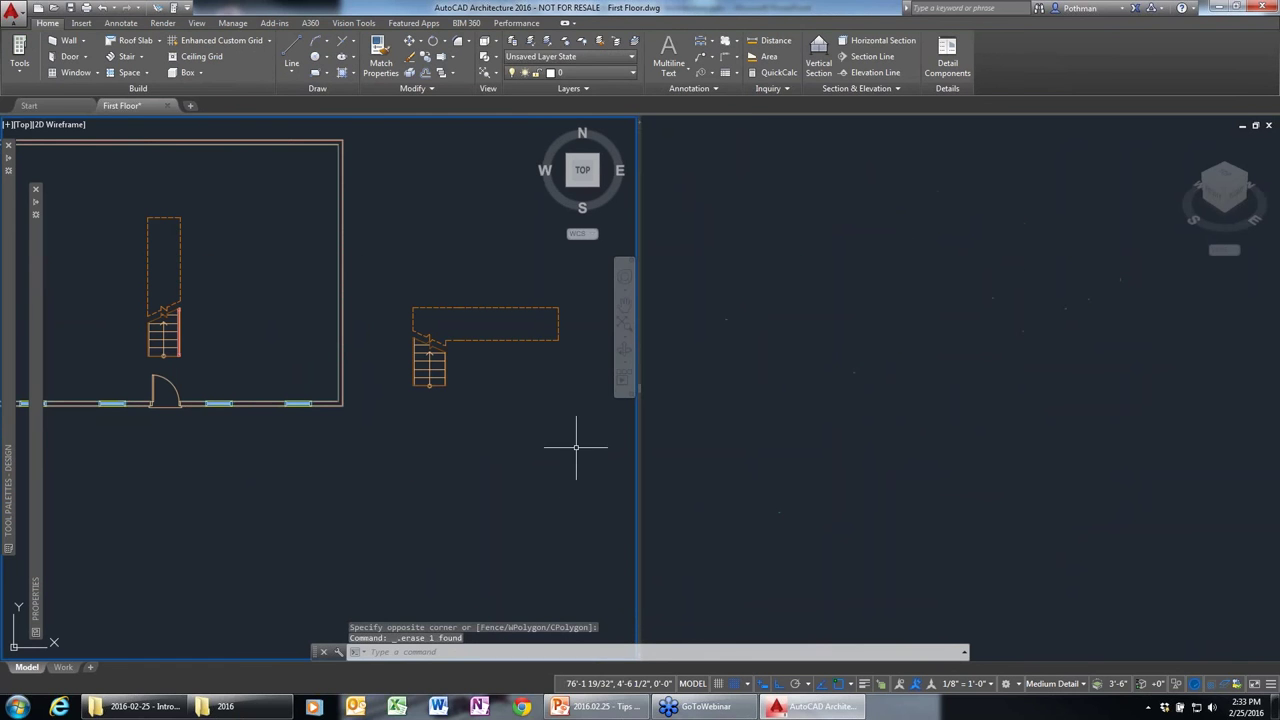
{"action": "key", "text": "ctrl+r"}
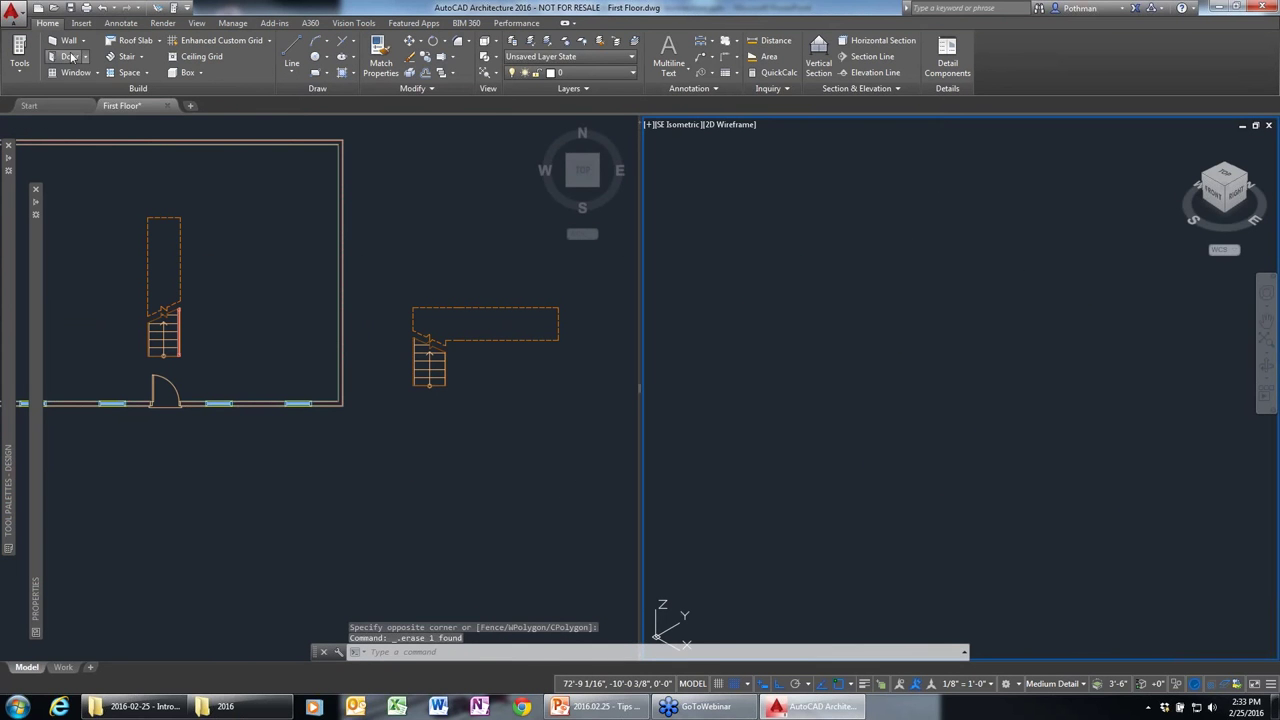
{"action": "left_click", "coordinate": [434, 368]}
Add a two-flight stair matching the L-shaped stair by picking both flights' start and end points.
{"action": "left_click", "coordinate": [434, 368]}
{"action": "right_click", "coordinate": [434, 368]}
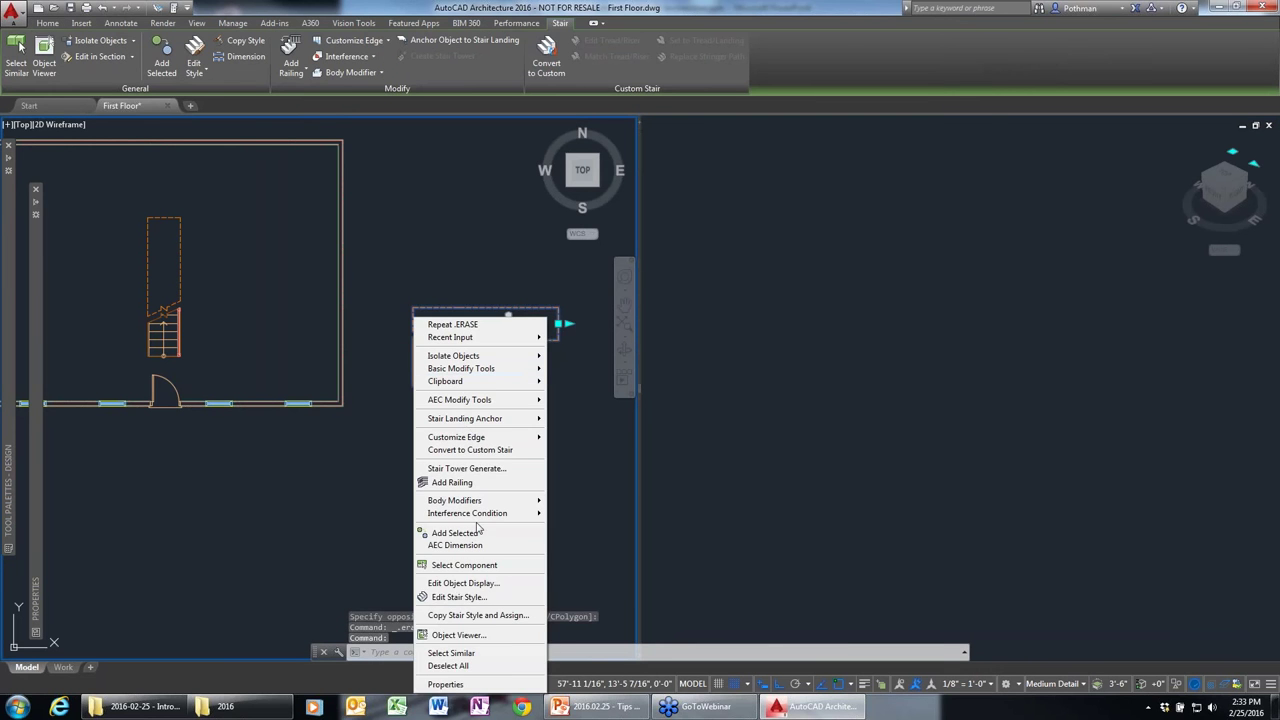
{"action": "left_click", "coordinate": [480, 530]}
{"action": "left_click", "coordinate": [492, 482]}
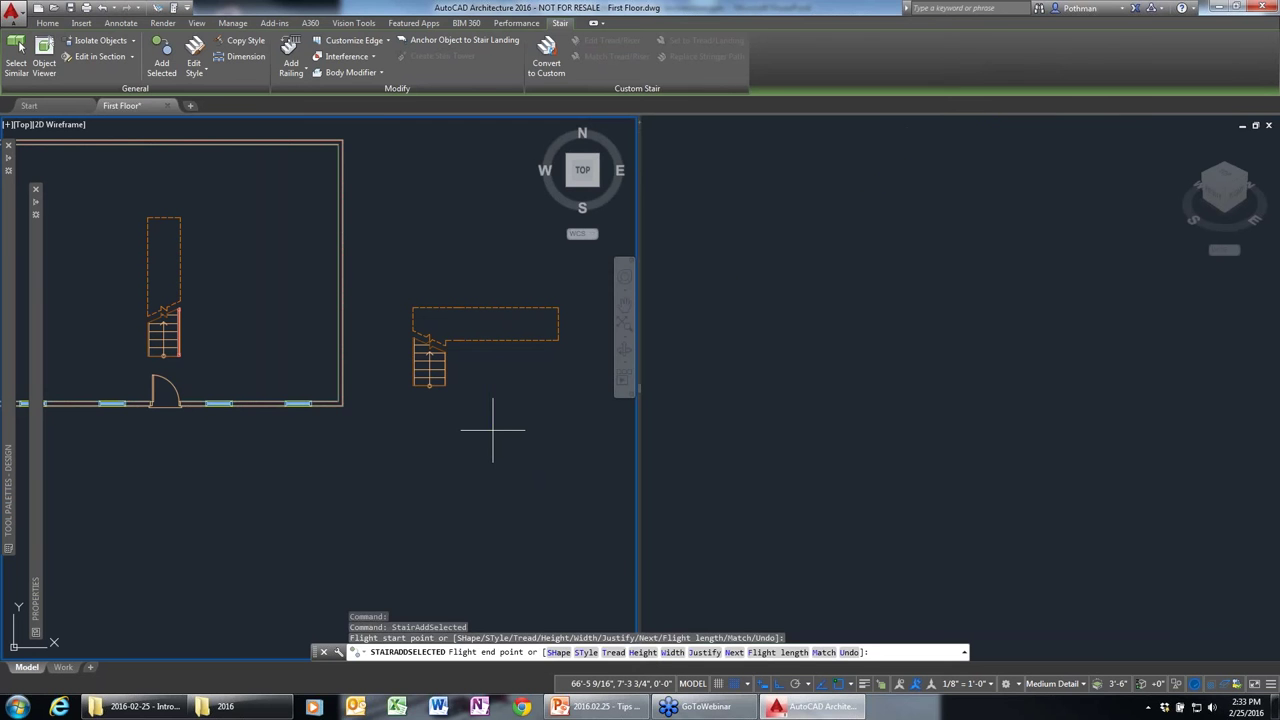
{"action": "left_click", "coordinate": [492, 431]}
{"action": "left_click", "coordinate": [527, 431]}
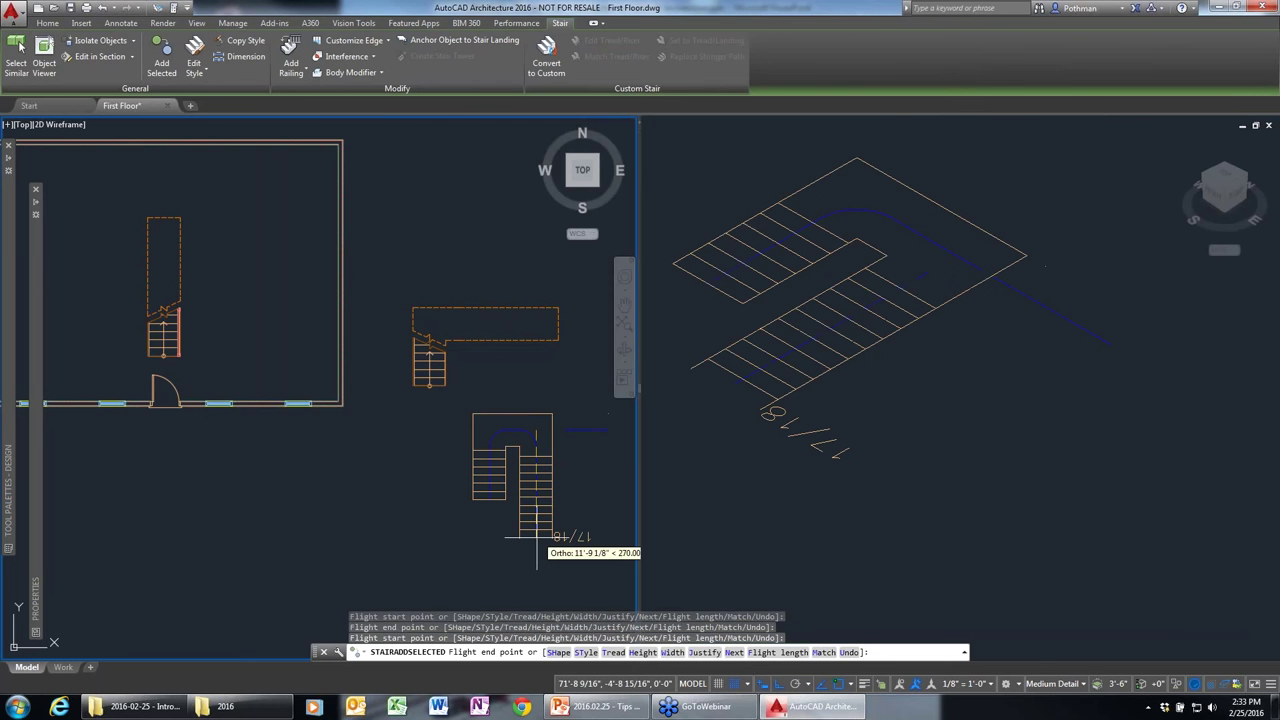
{"action": "left_click", "coordinate": [536, 537]}
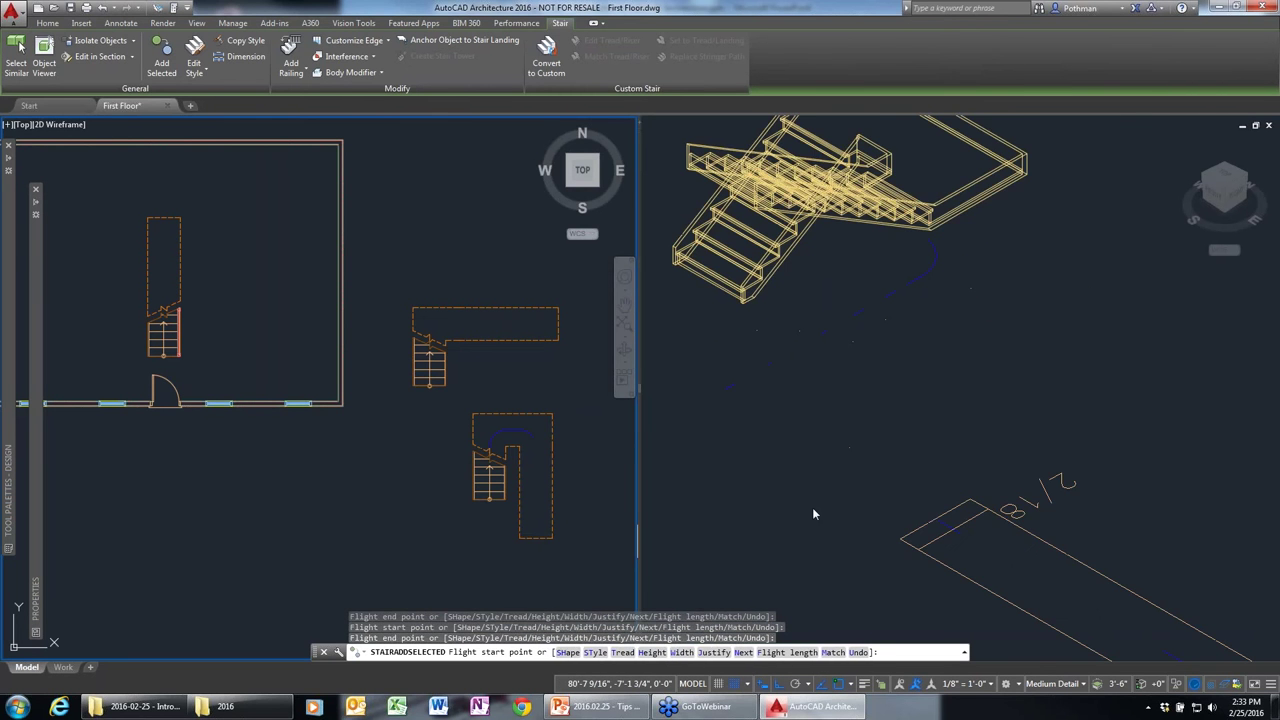
{"action": "key", "text": "Escape"}
{"action": "left_click", "coordinate": [813, 513]}
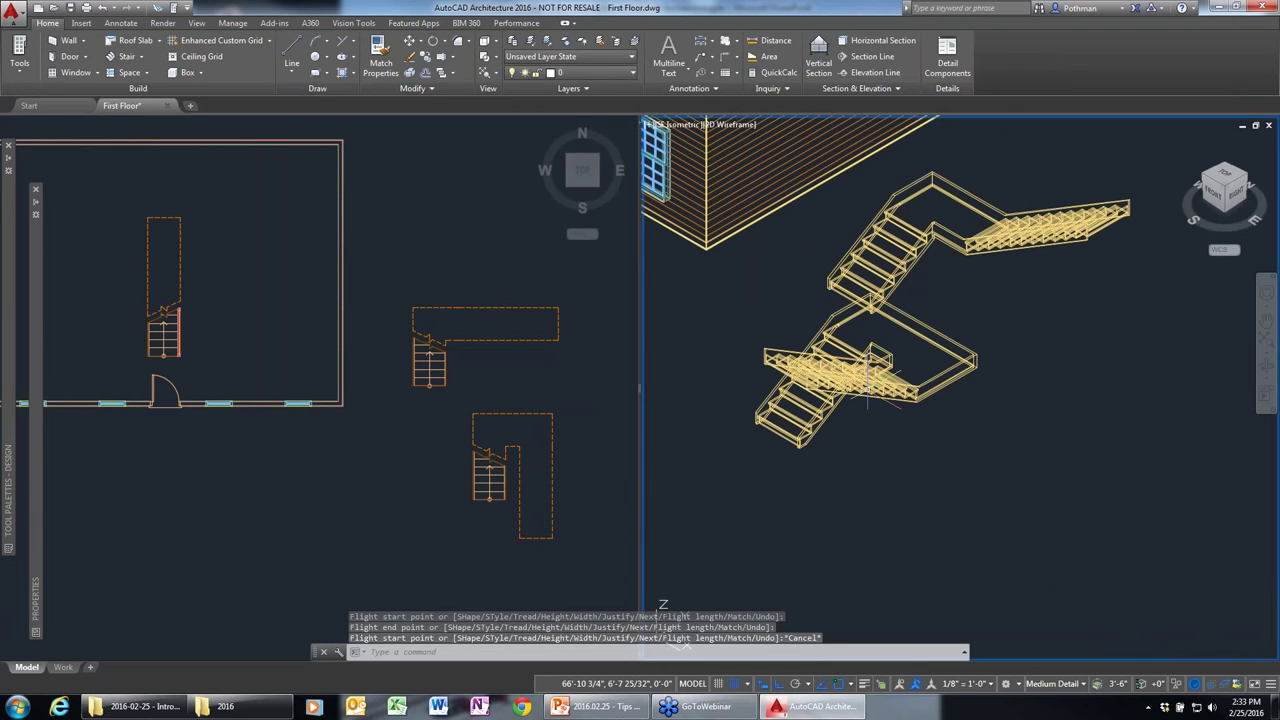
{"action": "scroll", "coordinate": [868, 395], "scroll_direction": "up", "scroll_amount": 4}
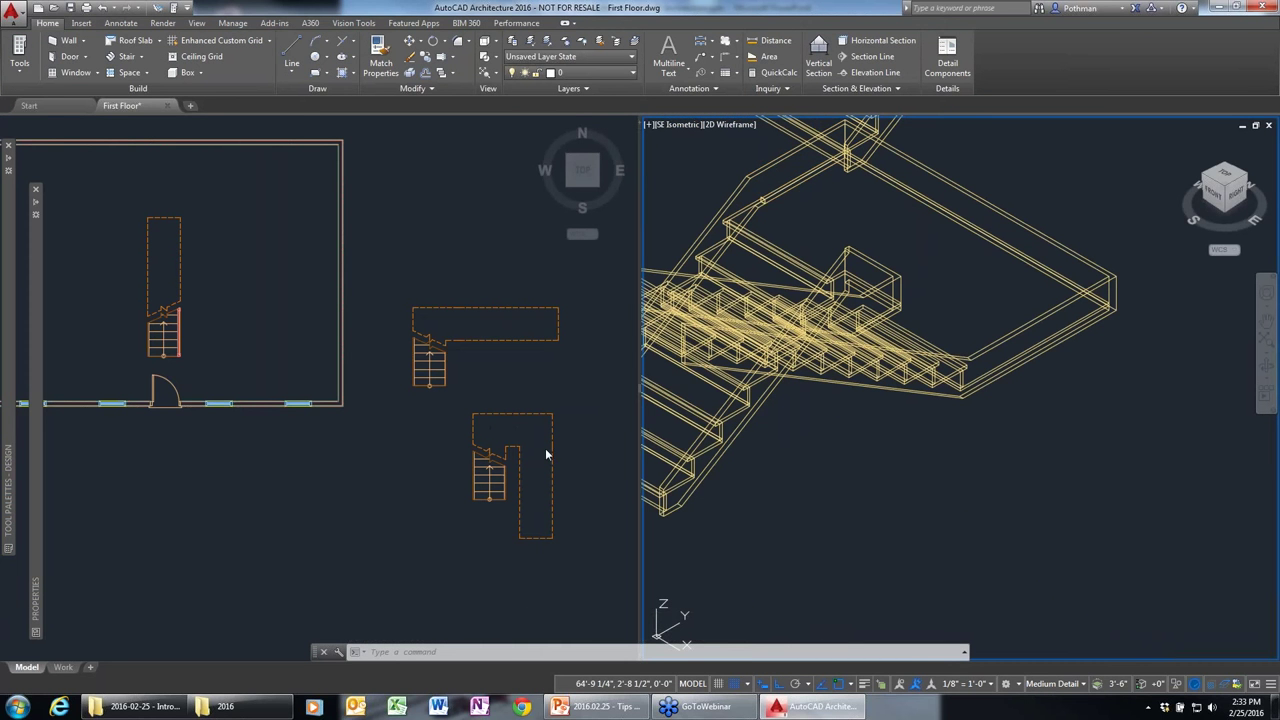
Crossing-select both stairs outside the walls and delete them.
{"action": "left_click", "coordinate": [580, 477]}
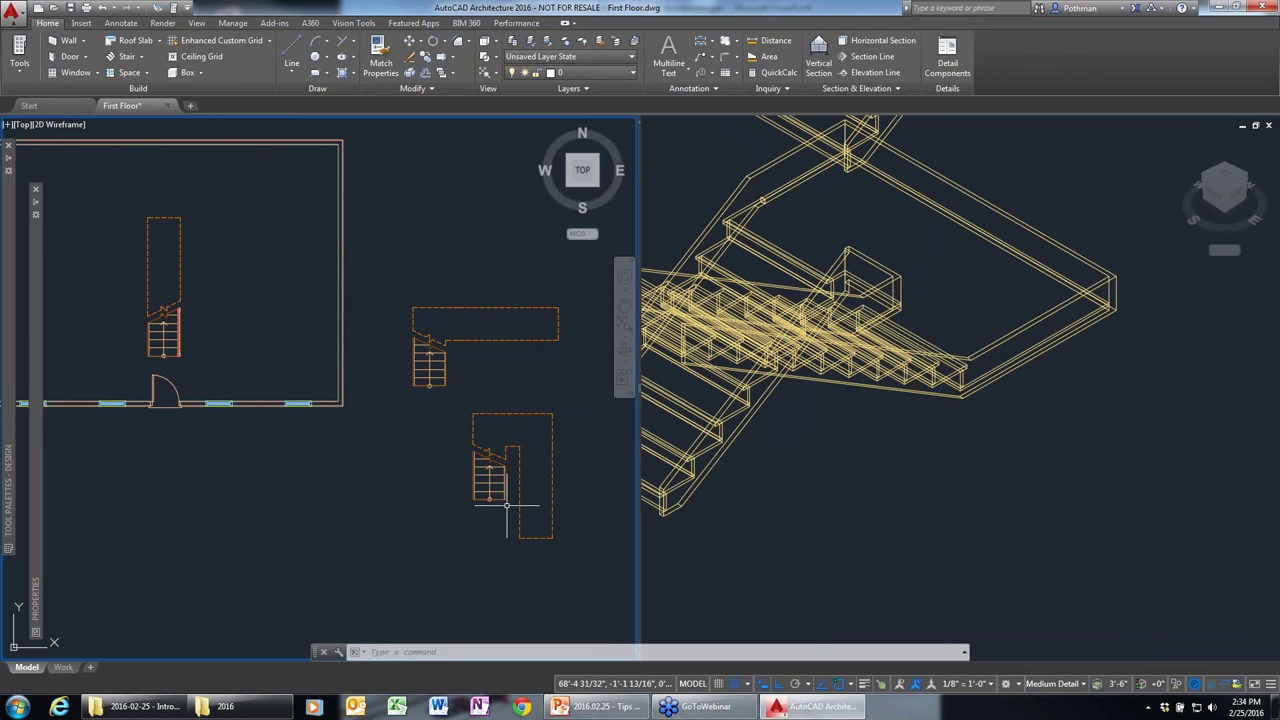
{"action": "left_click", "coordinate": [559, 546]}
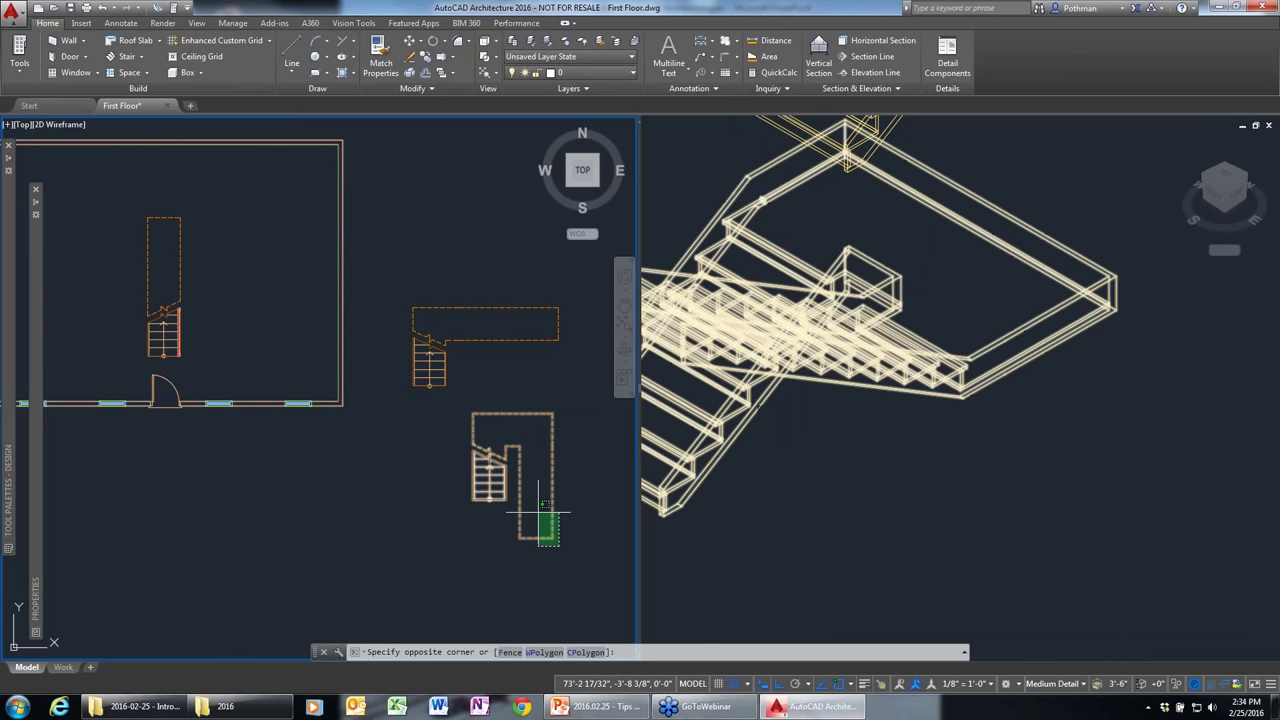
{"action": "left_click", "coordinate": [438, 265]}
{"action": "key", "text": "Delete"}
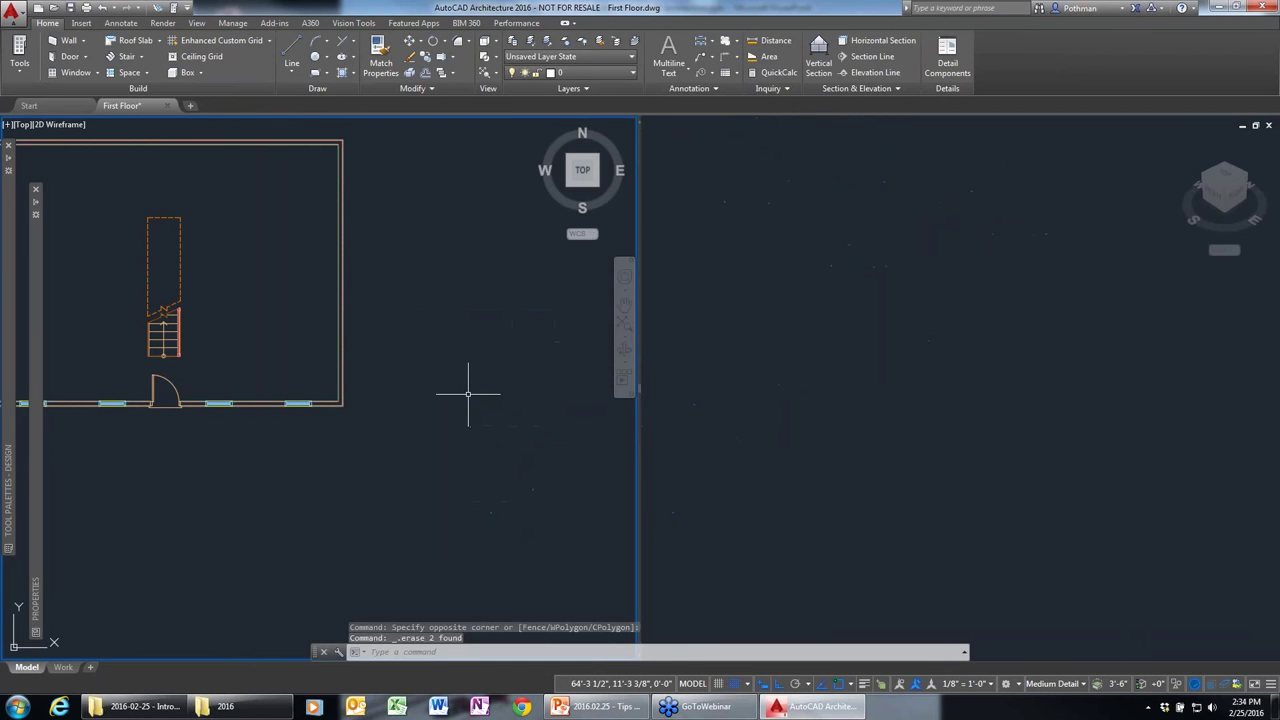
Pan and zoom the 3D view to center the house, then zoom in on the plan.
{"action": "scroll", "coordinate": [446, 356], "scroll_direction": "down", "scroll_amount": 5}
{"action": "left_click", "coordinate": [845, 388]}
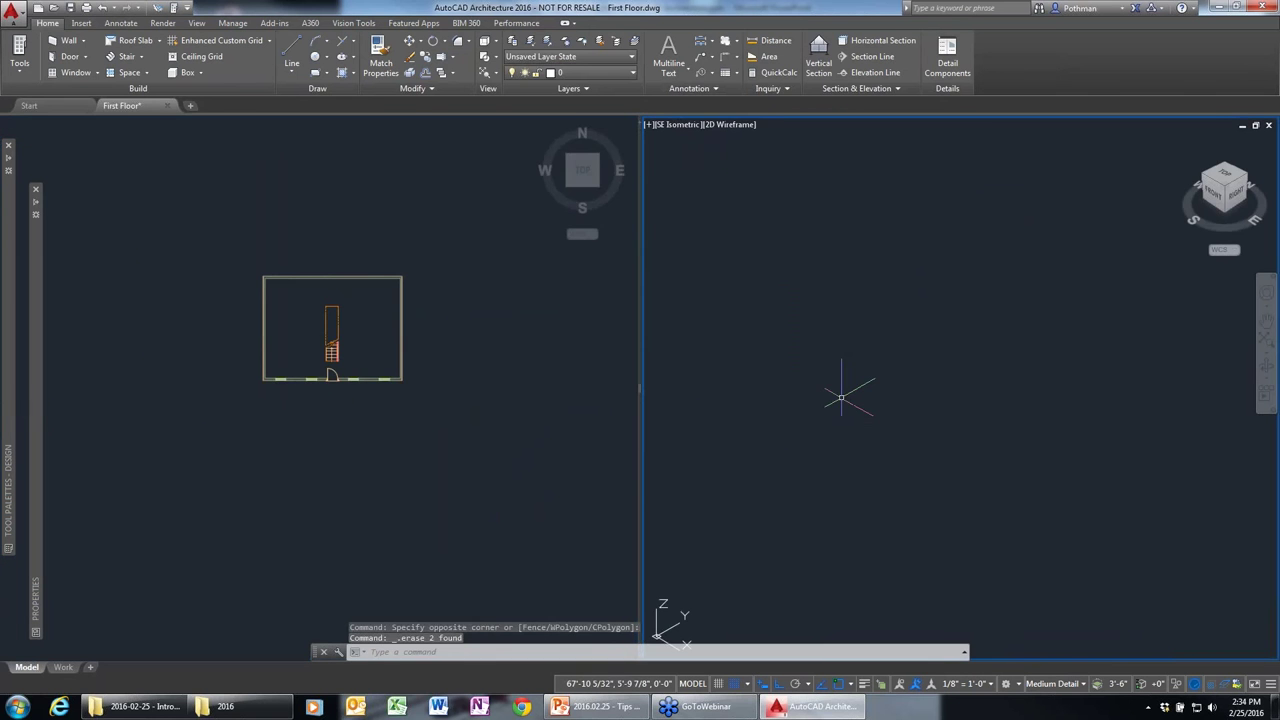
{"action": "scroll", "coordinate": [841, 397], "scroll_direction": "down", "scroll_amount": 3}
{"action": "middle_click_drag", "start_coordinate": [785, 308], "coordinate": [891, 457]}
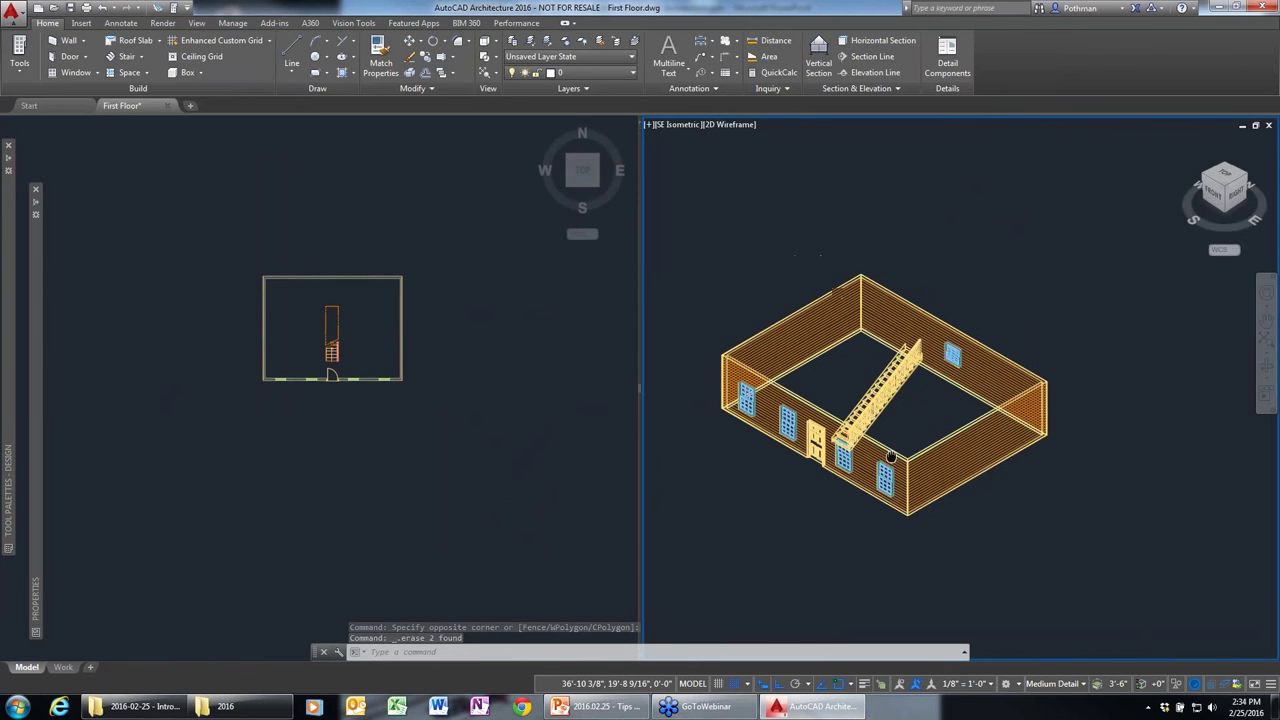
{"action": "scroll", "coordinate": [891, 457], "scroll_direction": "up", "scroll_amount": 1}
{"action": "scroll", "coordinate": [930, 465], "scroll_direction": "up", "scroll_amount": 1}
{"action": "scroll", "coordinate": [960, 470], "scroll_direction": "up", "scroll_amount": 1}
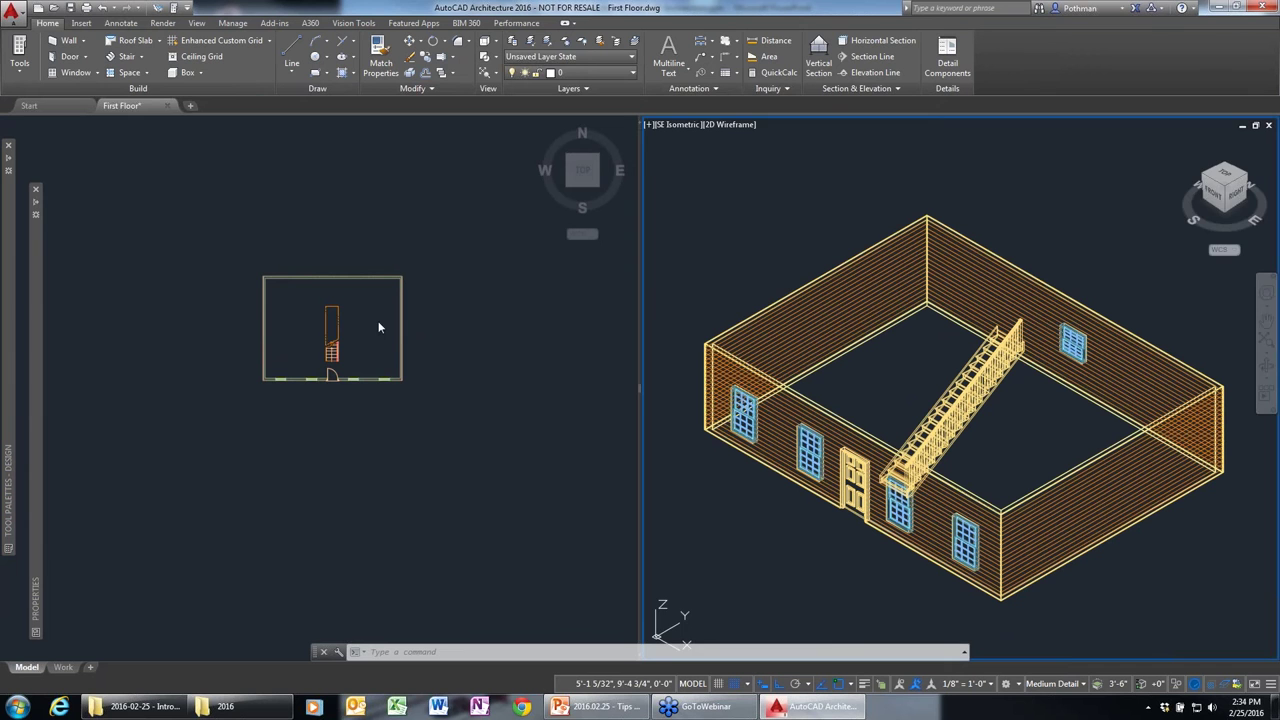
{"action": "left_click", "coordinate": [339, 343]}
{"action": "scroll", "coordinate": [339, 343], "scroll_direction": "up", "scroll_amount": 4}
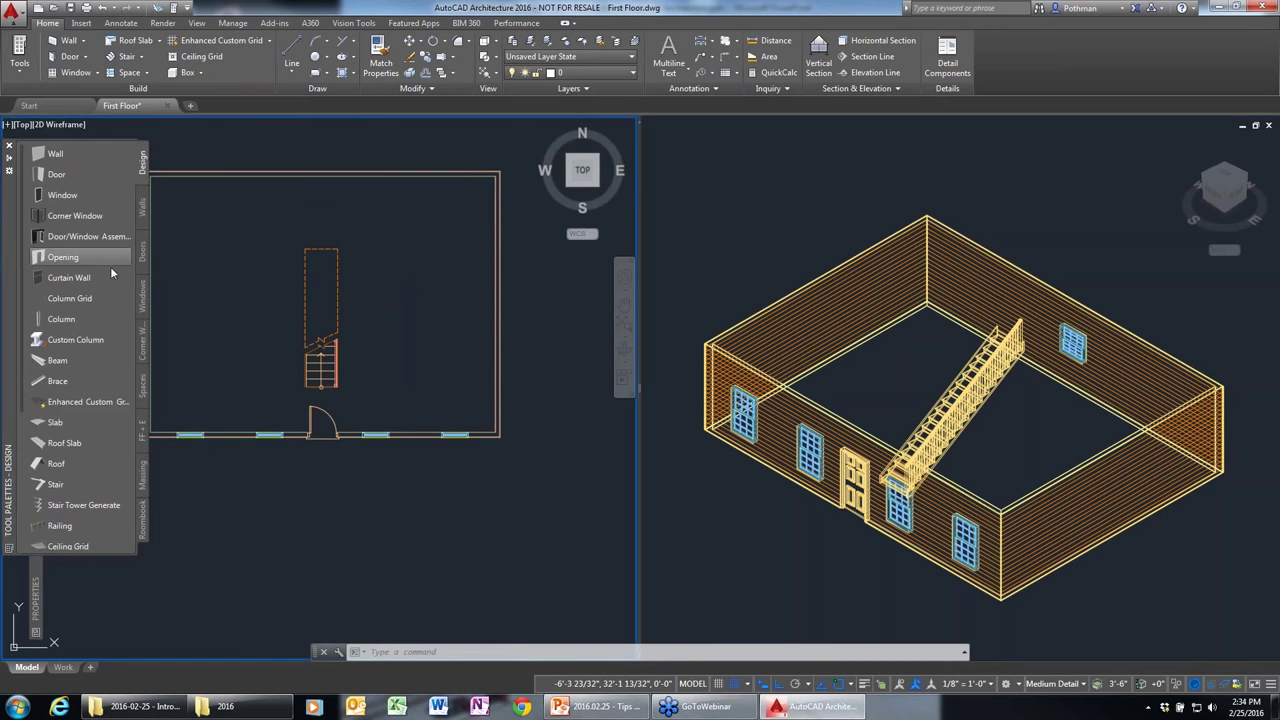
{"action": "mouse_move", "coordinate": [8, 400]}
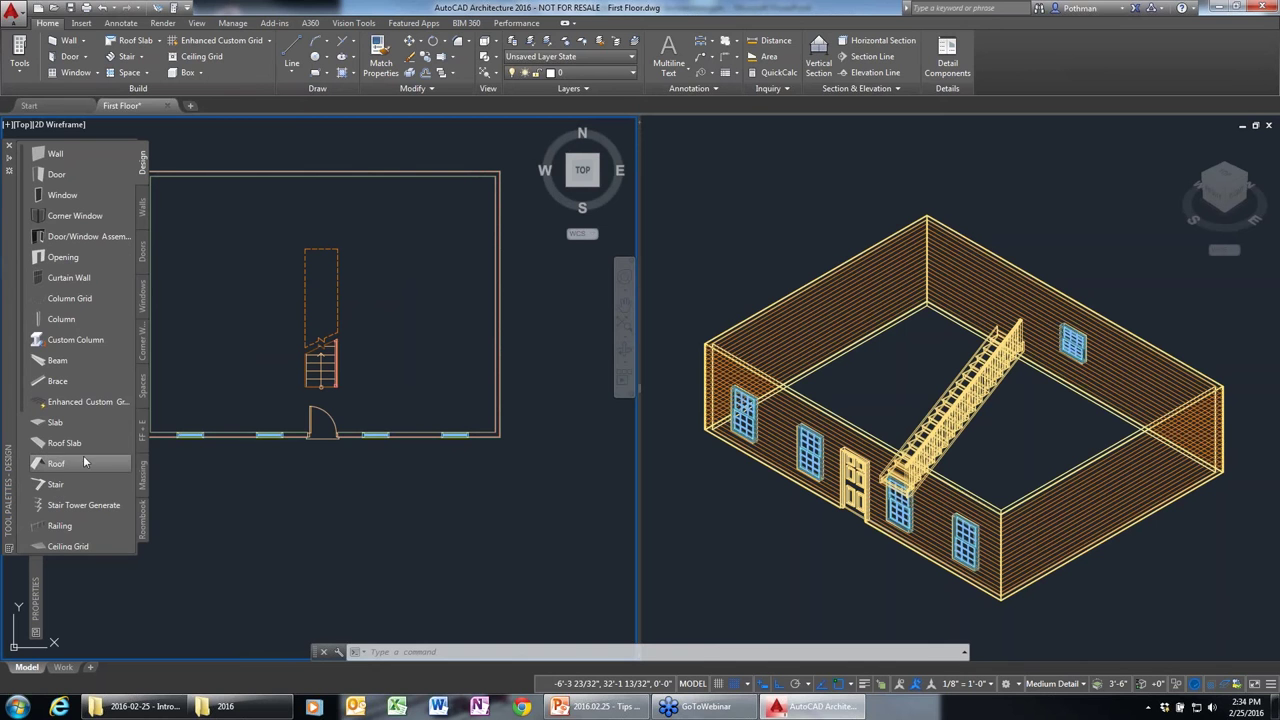
Add a hip roof by picking the four outer wall corners in plan.
{"action": "left_click", "coordinate": [56, 464]}
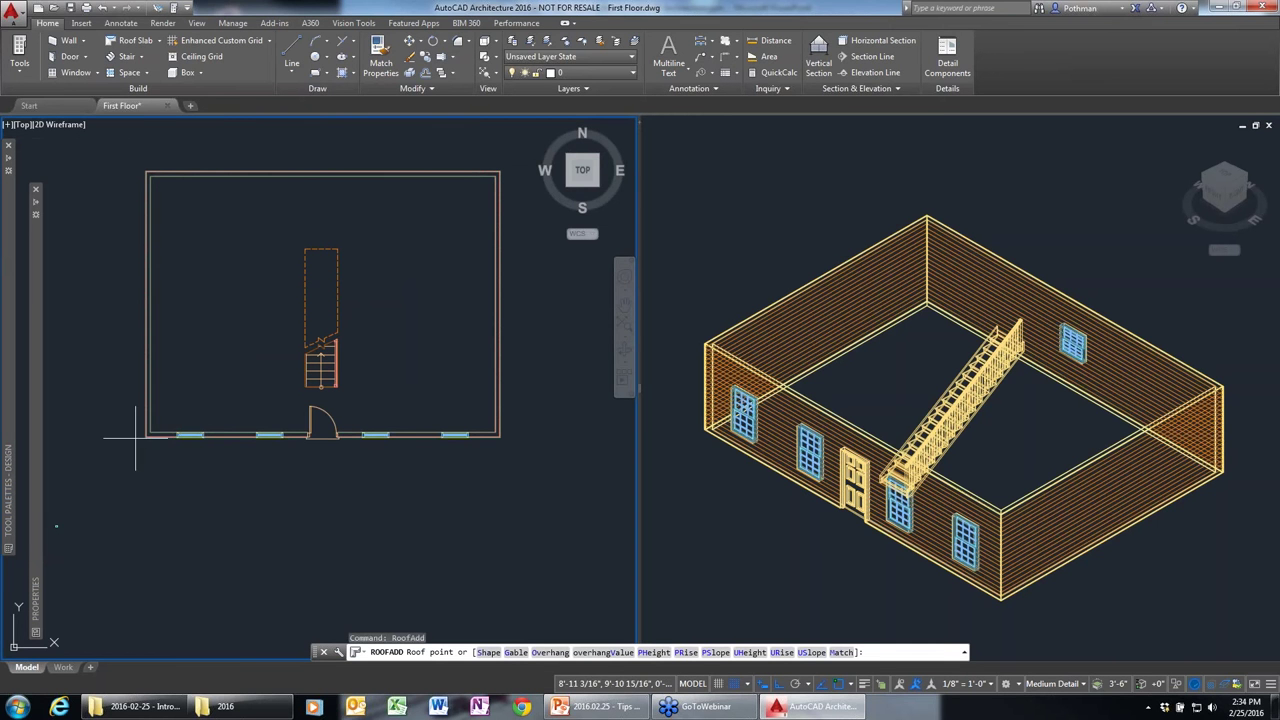
{"action": "left_click", "coordinate": [146, 436]}
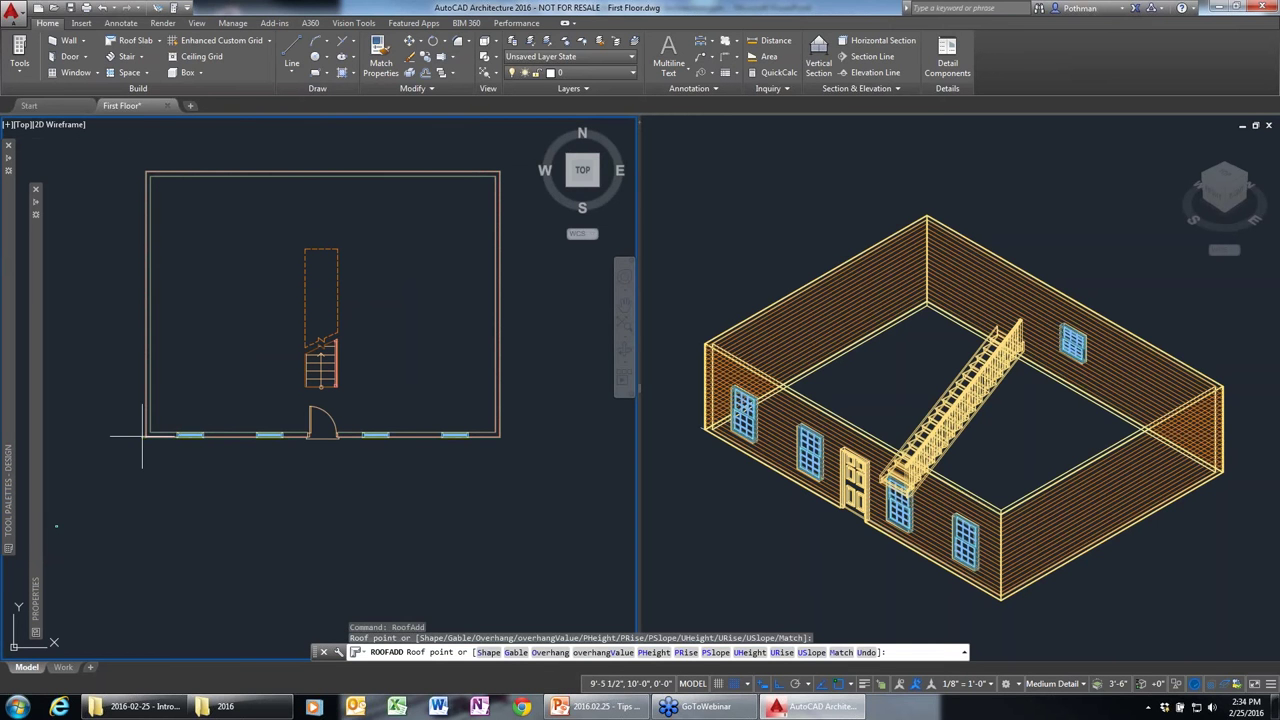
{"action": "left_click", "coordinate": [499, 436]}
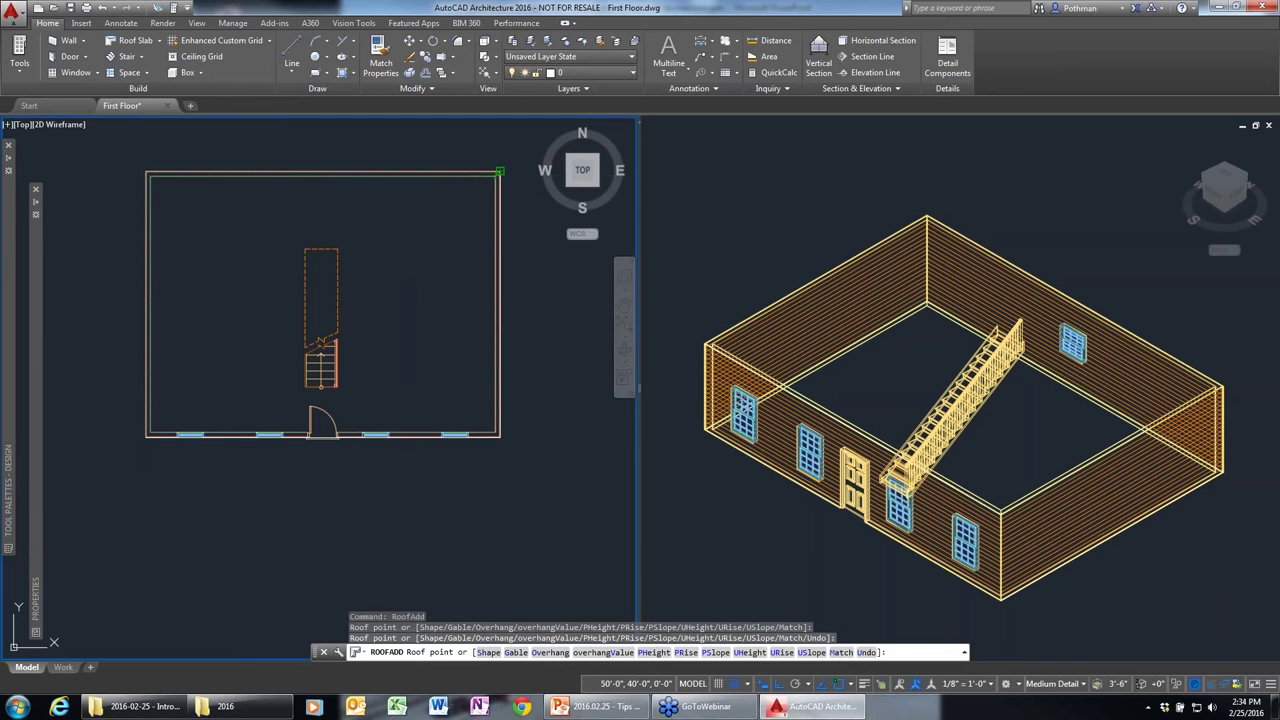
{"action": "left_click", "coordinate": [499, 172]}
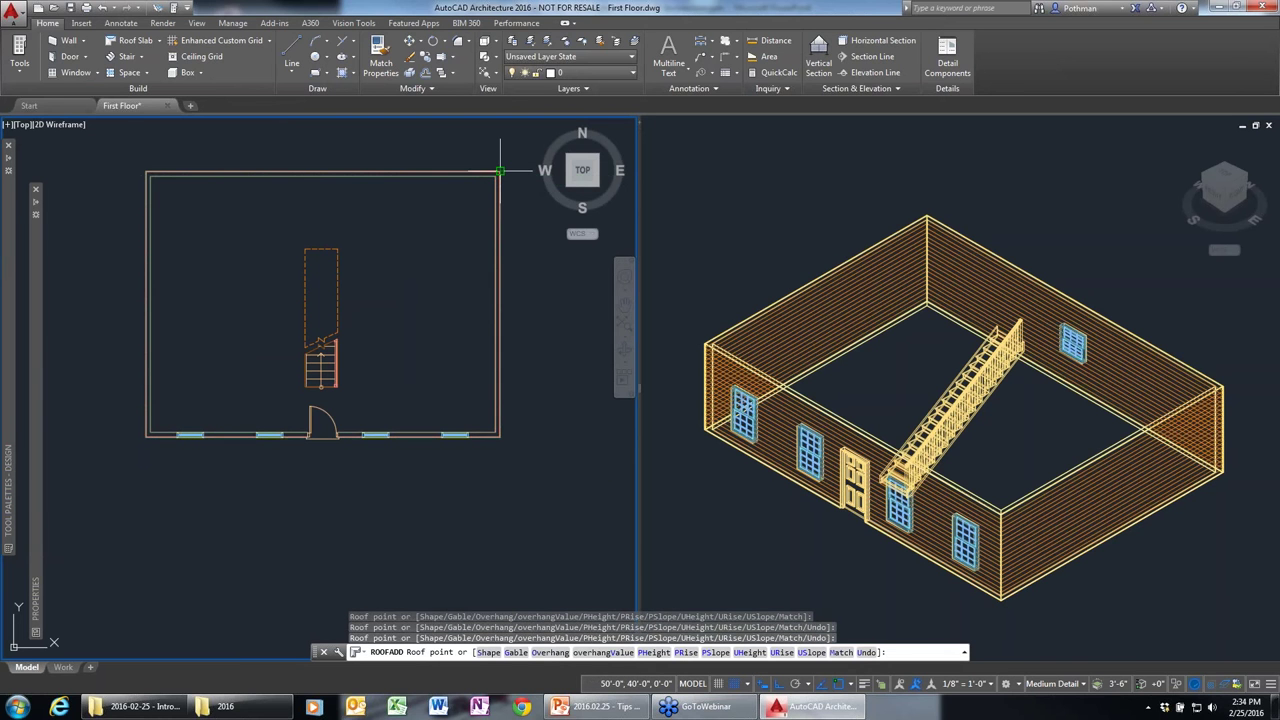
{"action": "left_click", "coordinate": [146, 171]}
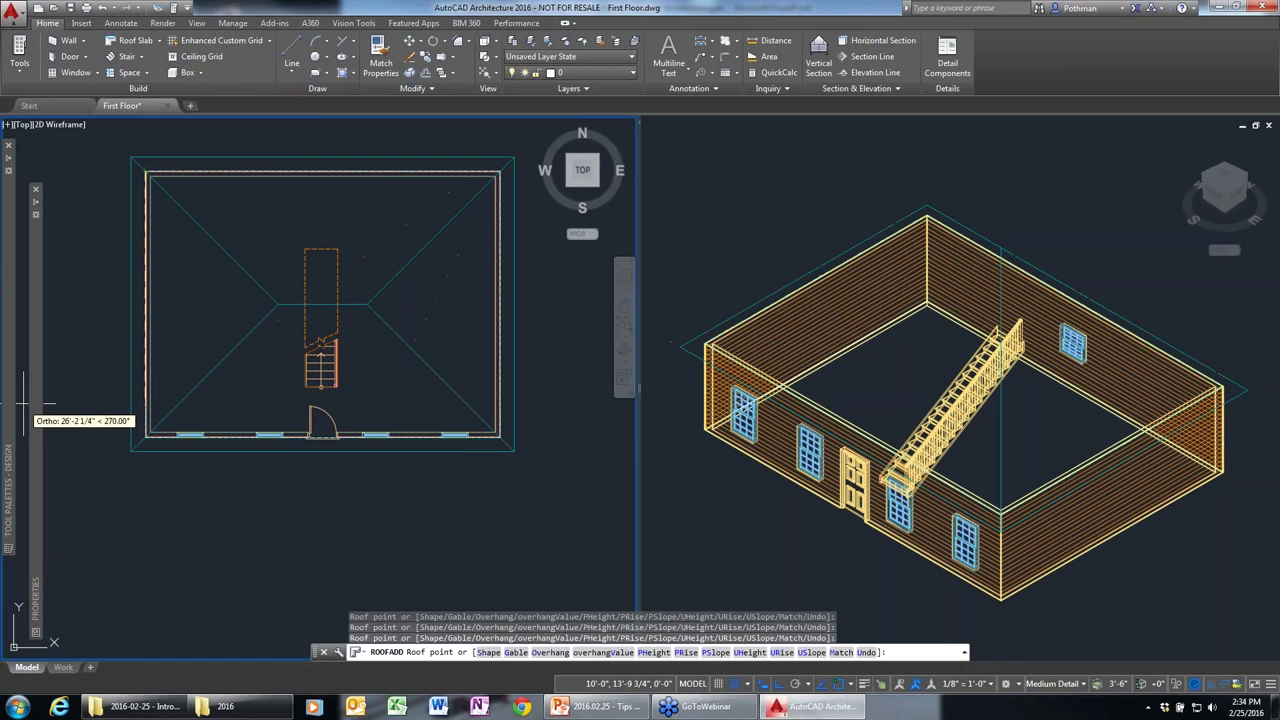
{"action": "key", "text": "Return"}
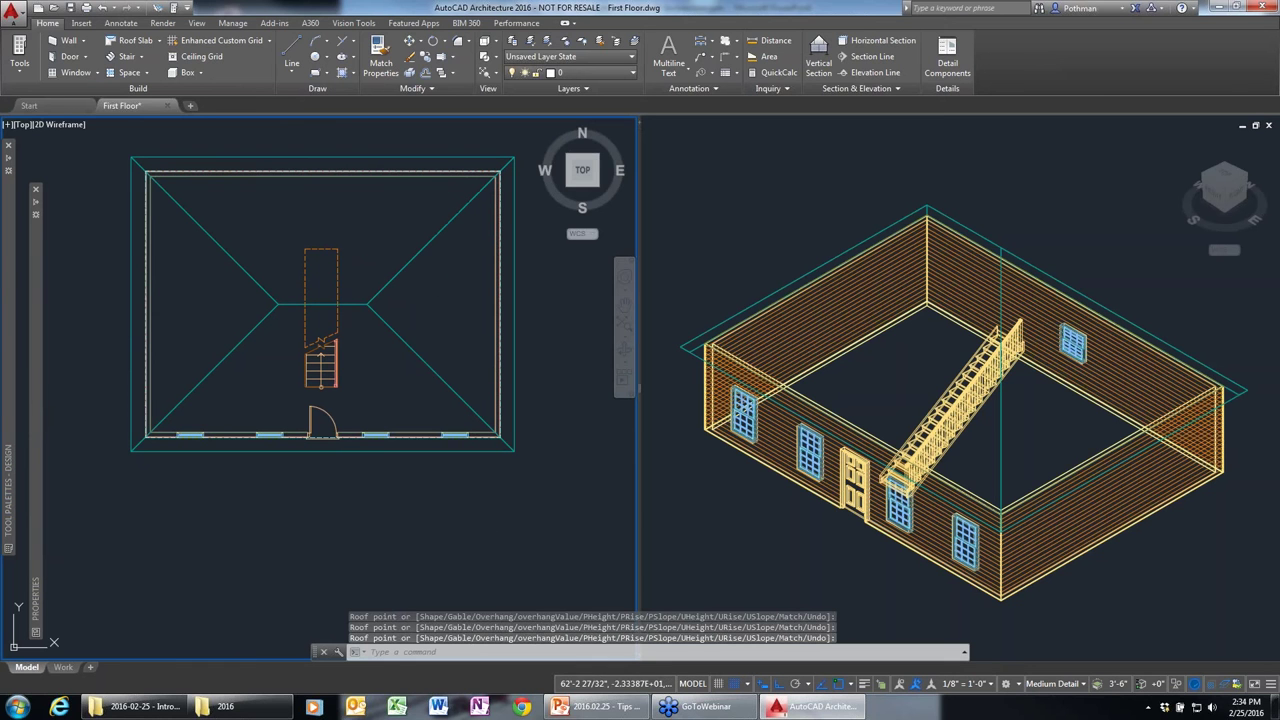
Stretch the roof's ridge and hip points outward so the ends become gables.
{"action": "left_click", "coordinate": [1053, 458]}
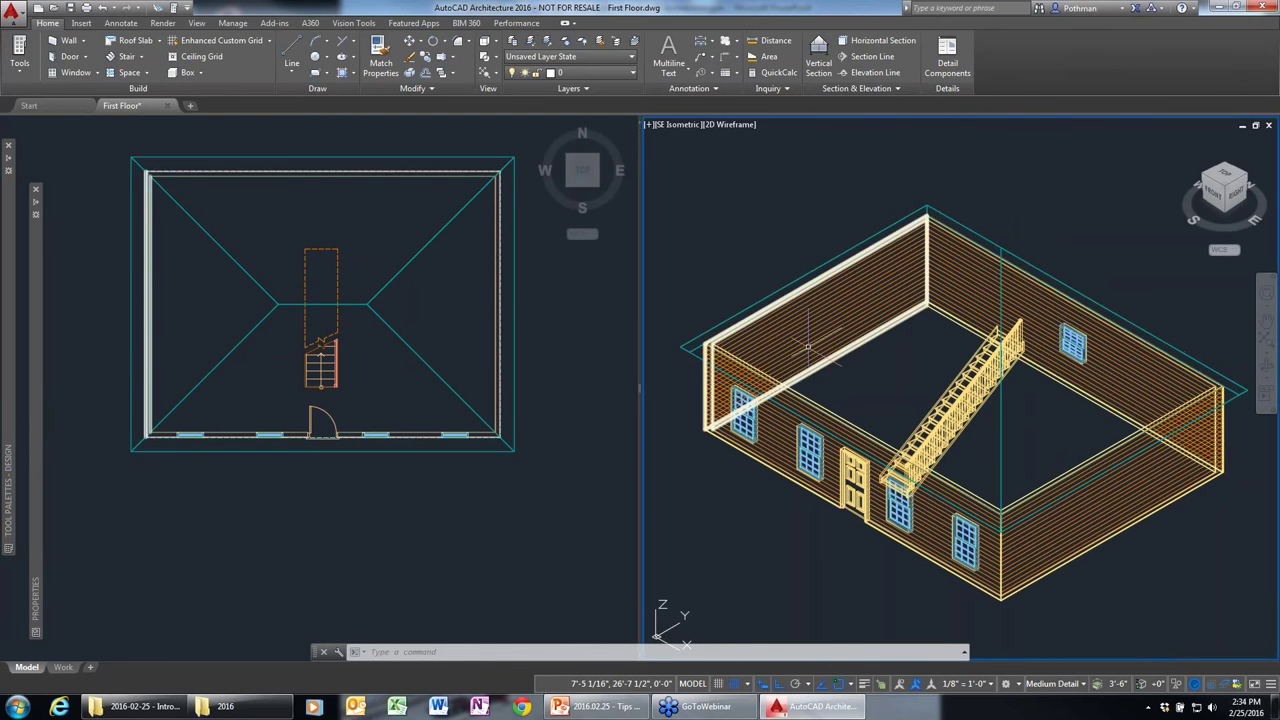
{"action": "left_click", "coordinate": [1049, 462]}
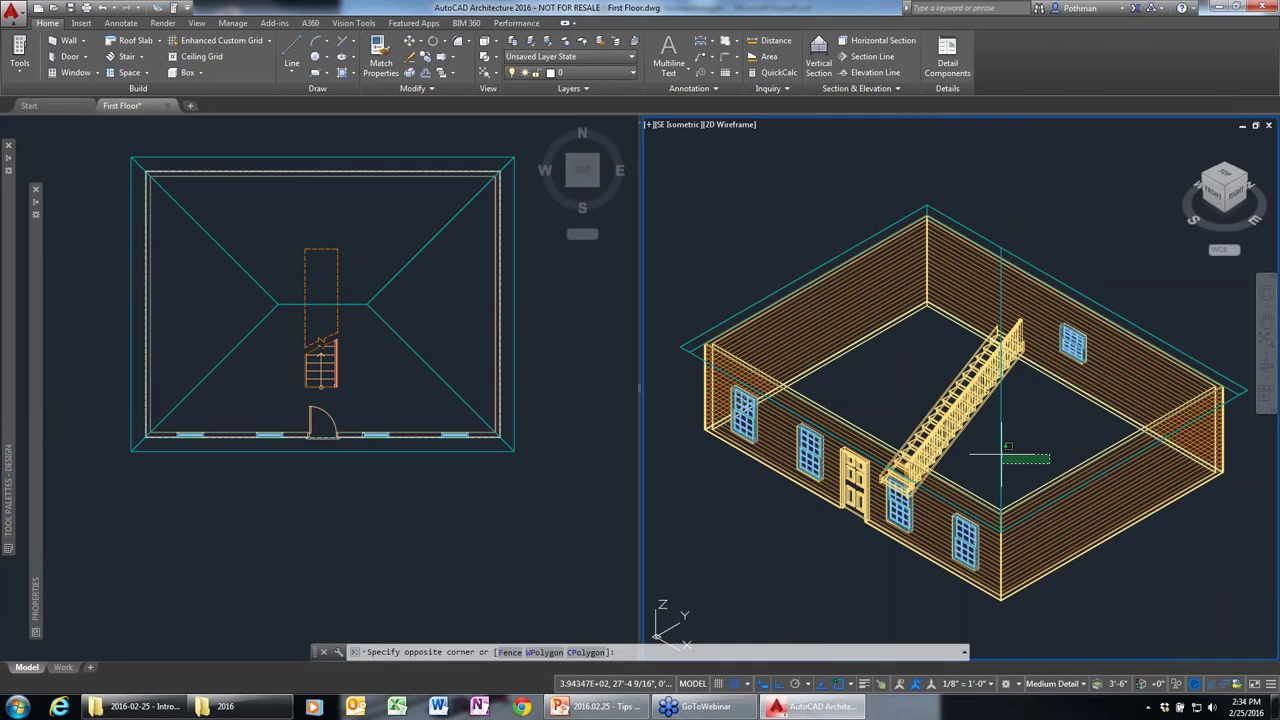
{"action": "left_click", "coordinate": [990, 458]}
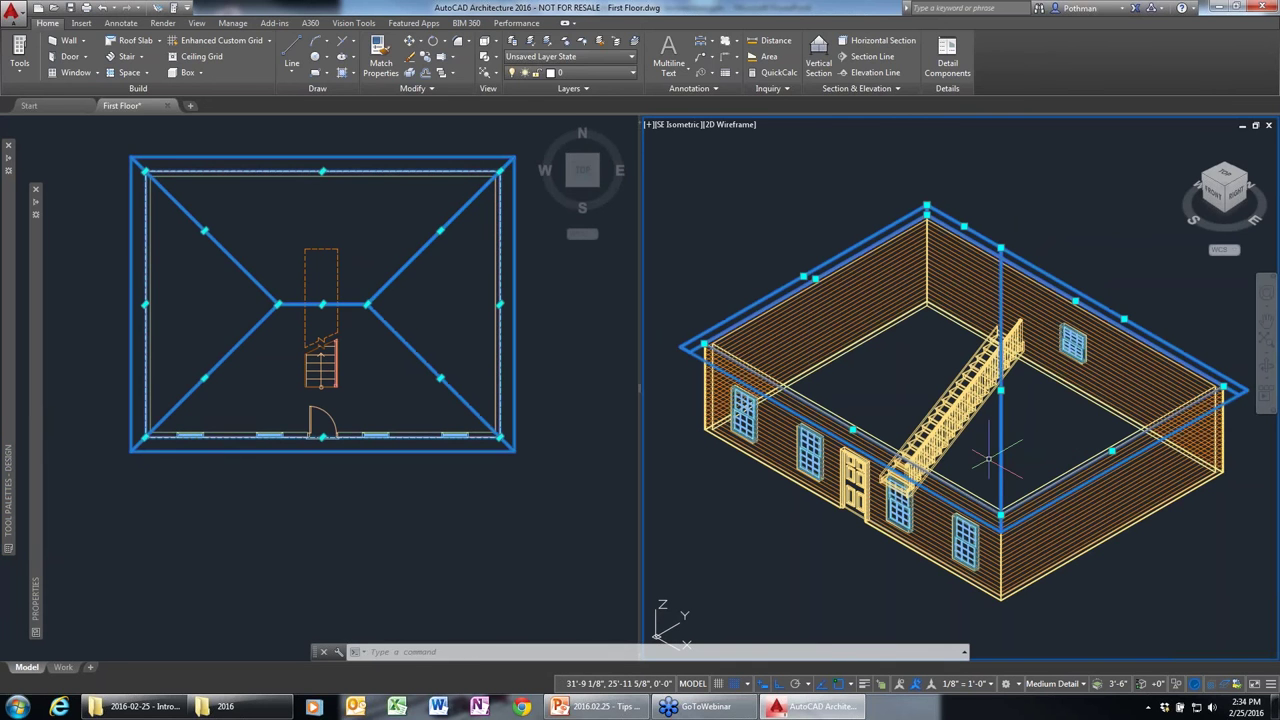
{"action": "left_click", "coordinate": [1000, 247]}
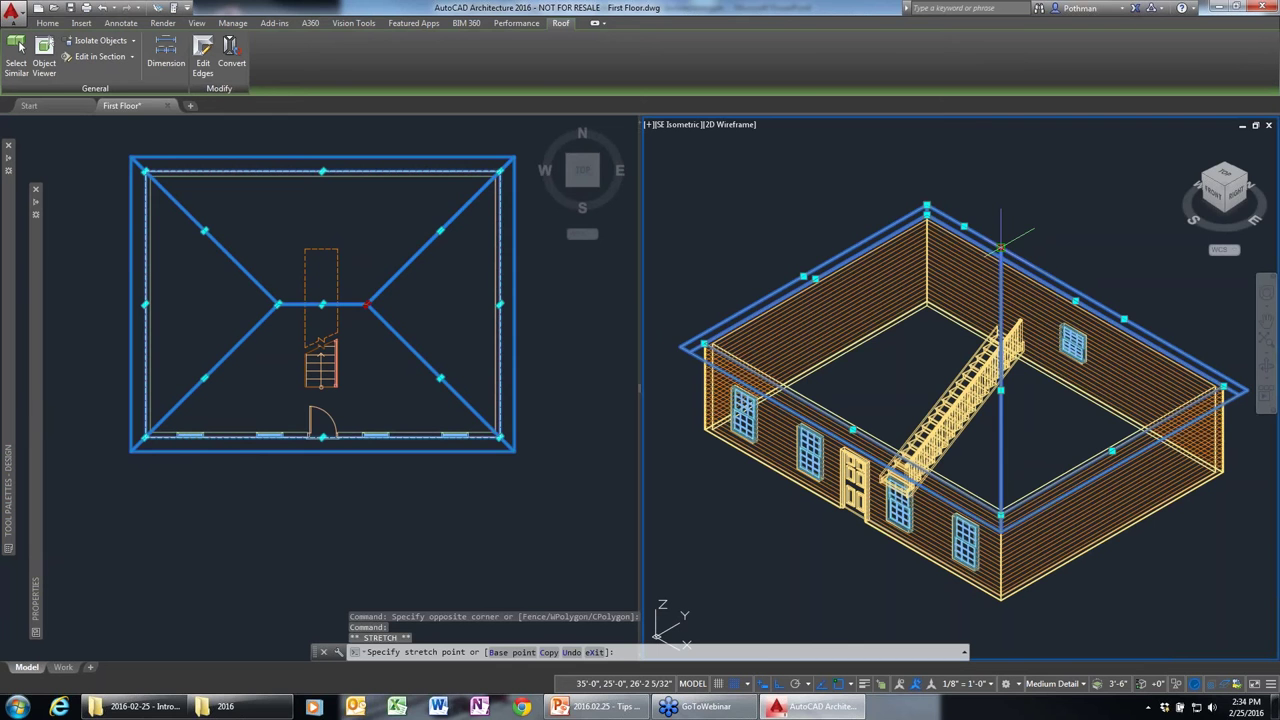
{"action": "left_click", "coordinate": [1222, 535]}
{"action": "scroll", "coordinate": [700, 165], "scroll_direction": "down", "scroll_amount": 4}
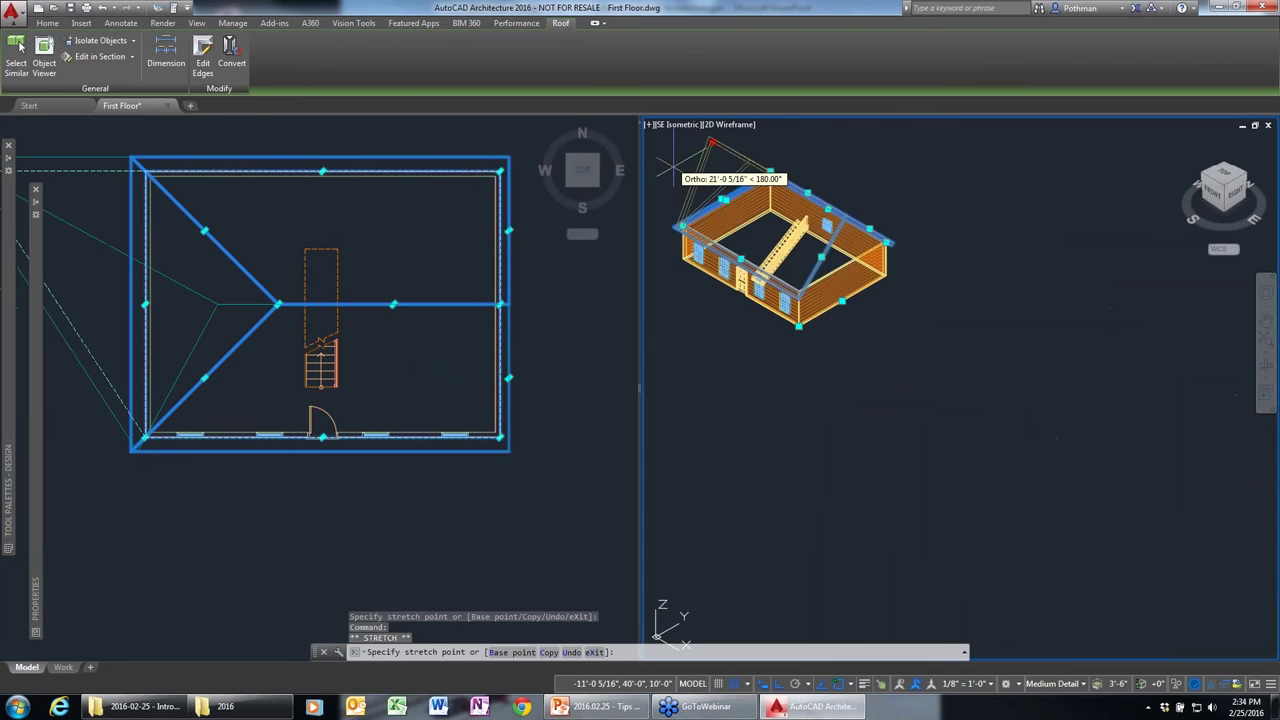
{"action": "left_click", "coordinate": [95, 323]}
{"action": "key", "text": "Escape"}
{"action": "key", "text": "Escape"}
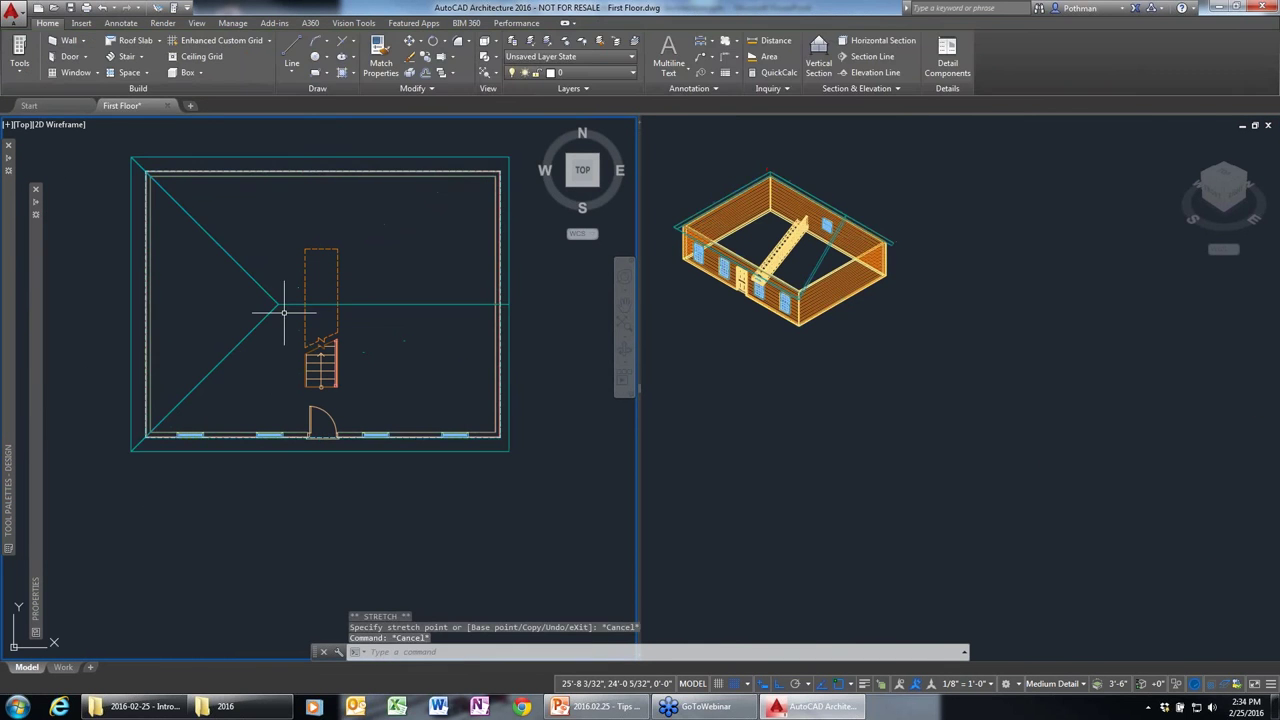
{"action": "left_click", "coordinate": [278, 304]}
{"action": "left_click", "coordinate": [278, 304]}
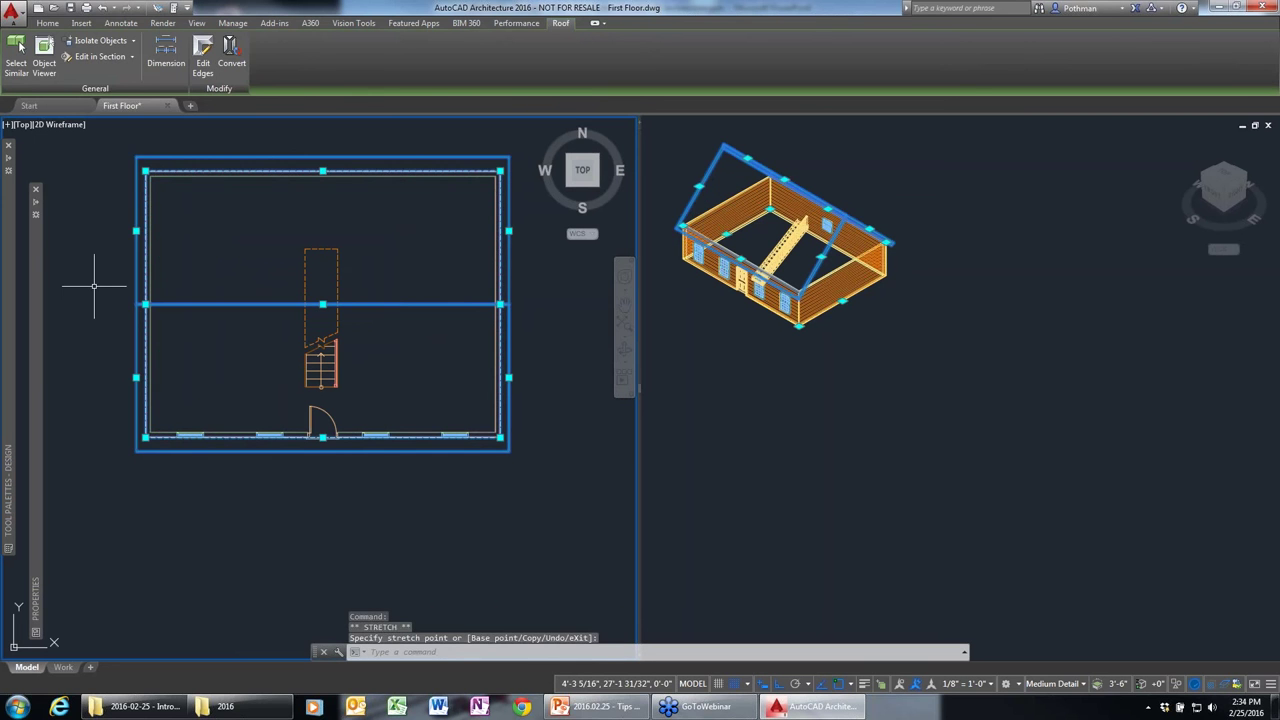
{"action": "key", "text": "Escape"}
{"action": "key", "text": "Escape"}
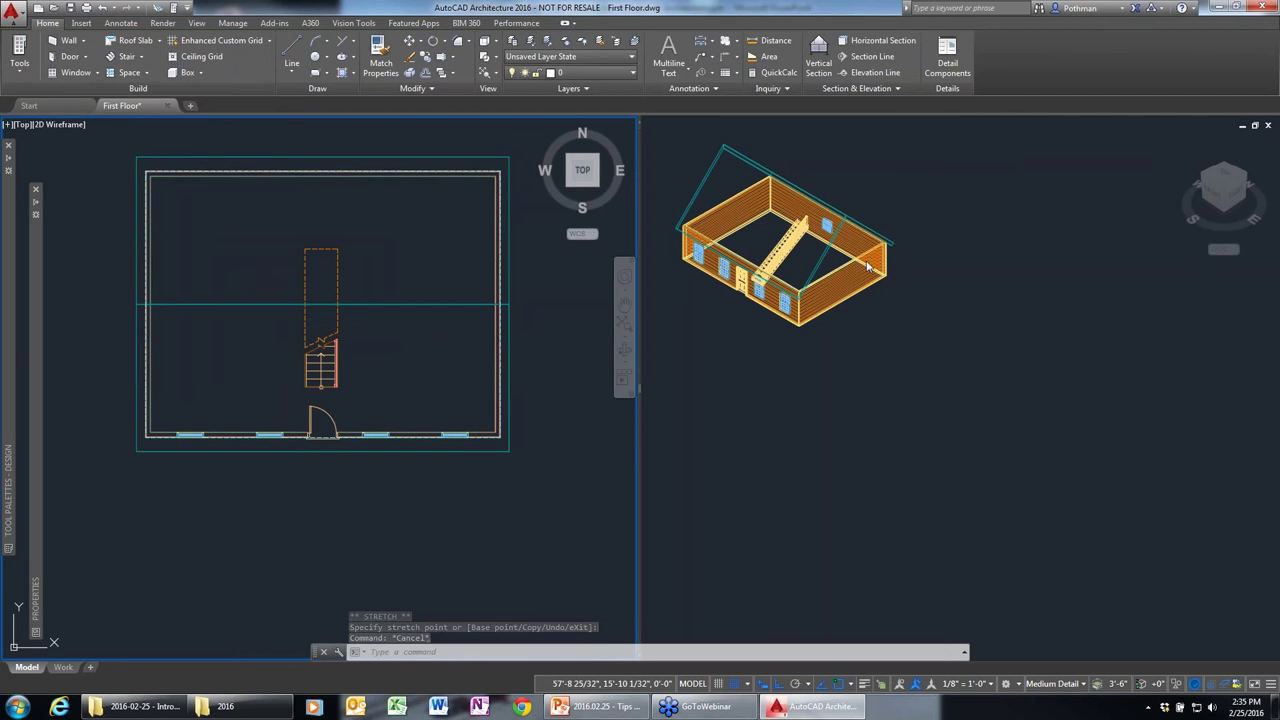
Zoom the 3D view to the whole house and shade it Realistic.
{"action": "left_click", "coordinate": [918, 319]}
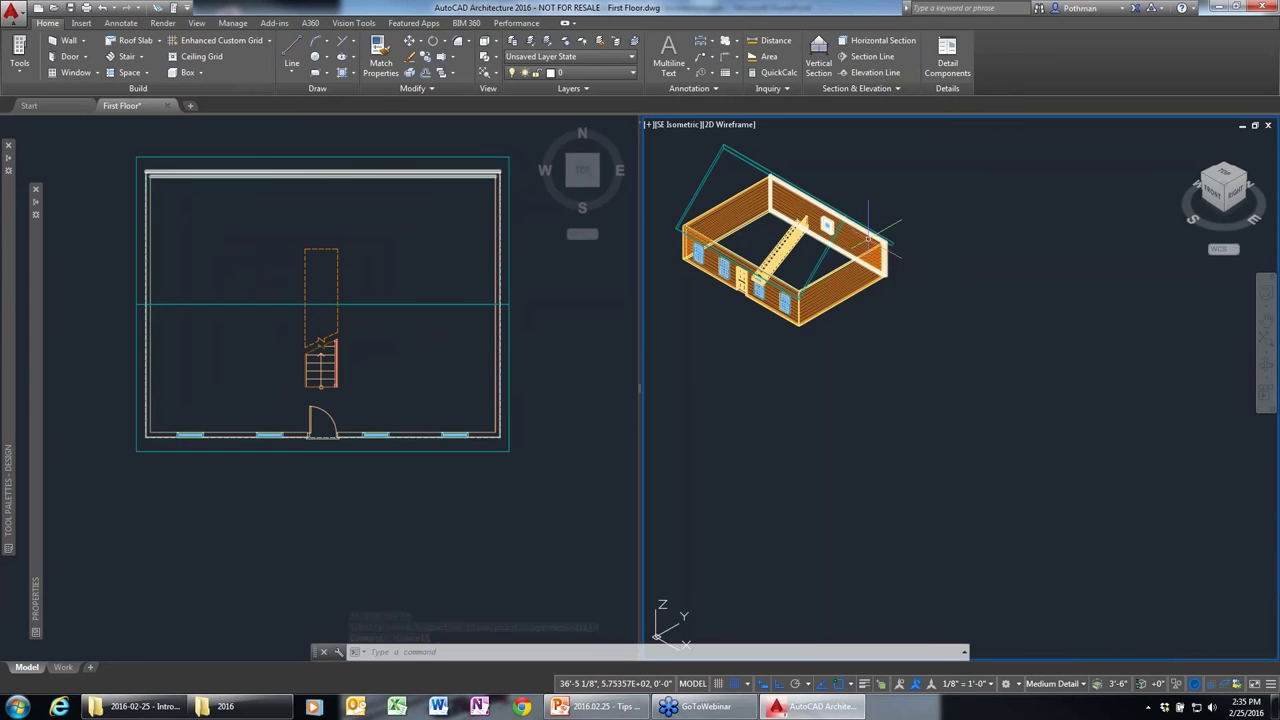
{"action": "scroll", "coordinate": [868, 237], "scroll_direction": "up", "scroll_amount": 2}
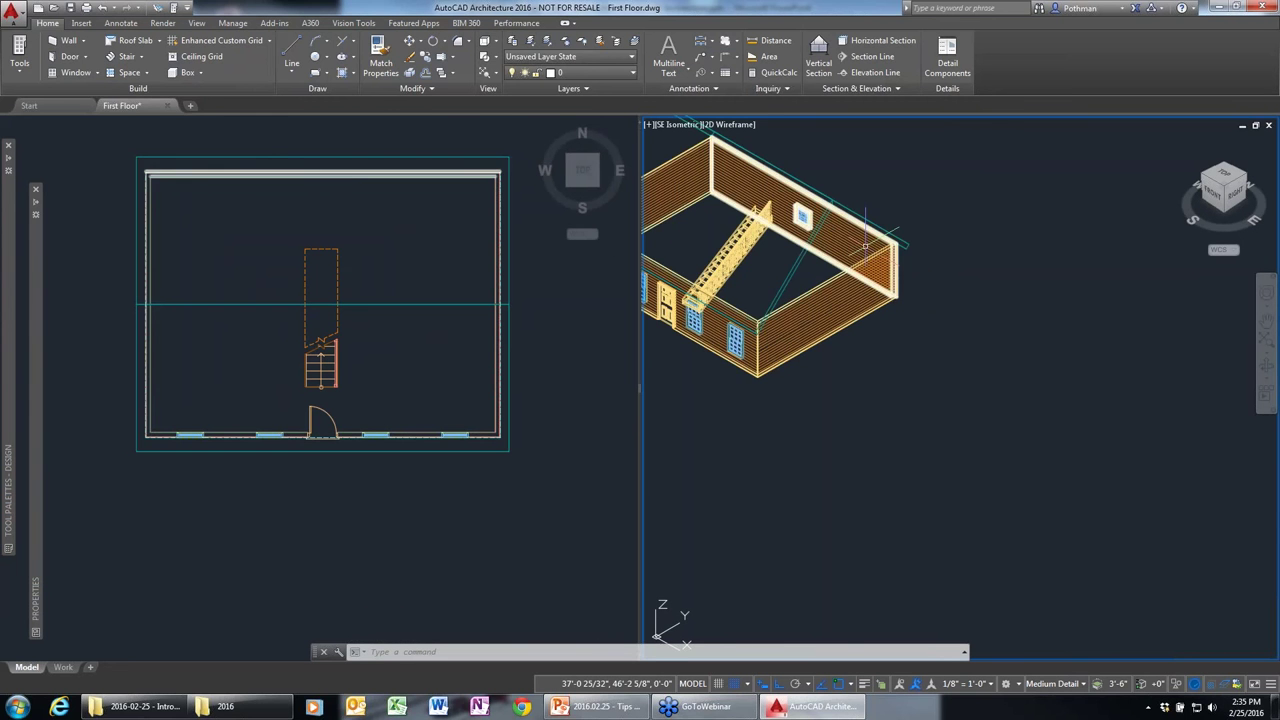
{"action": "middle_click", "coordinate": [866, 245]}
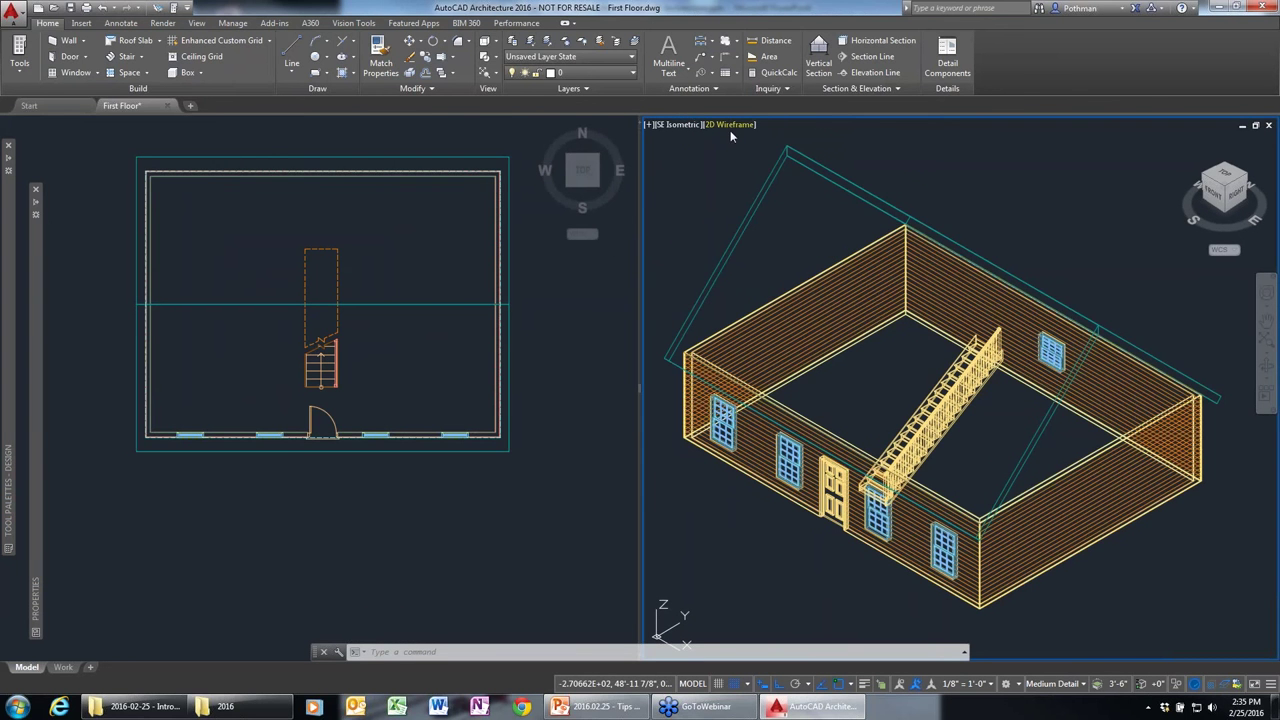
{"action": "left_click", "coordinate": [731, 126]}
{"action": "left_click", "coordinate": [775, 207]}
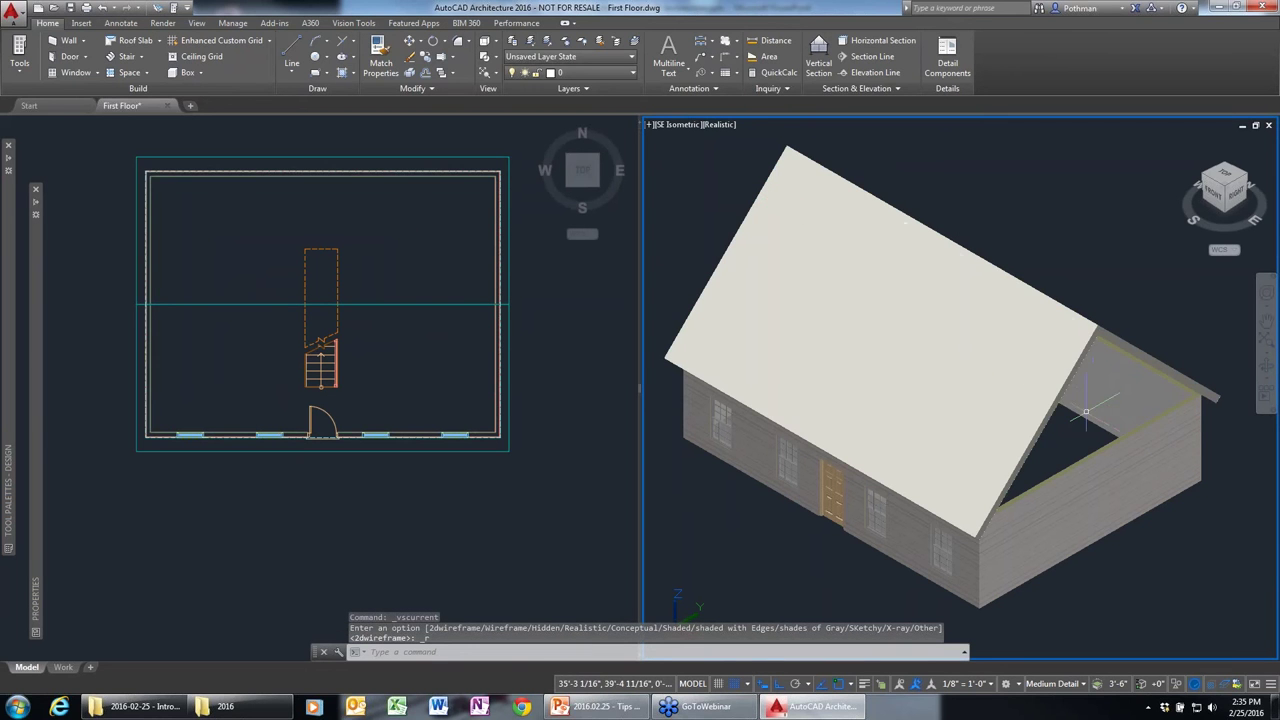
Return the 3D view to 2D Wireframe and select the right end wall.
{"action": "left_click", "coordinate": [1049, 370]}
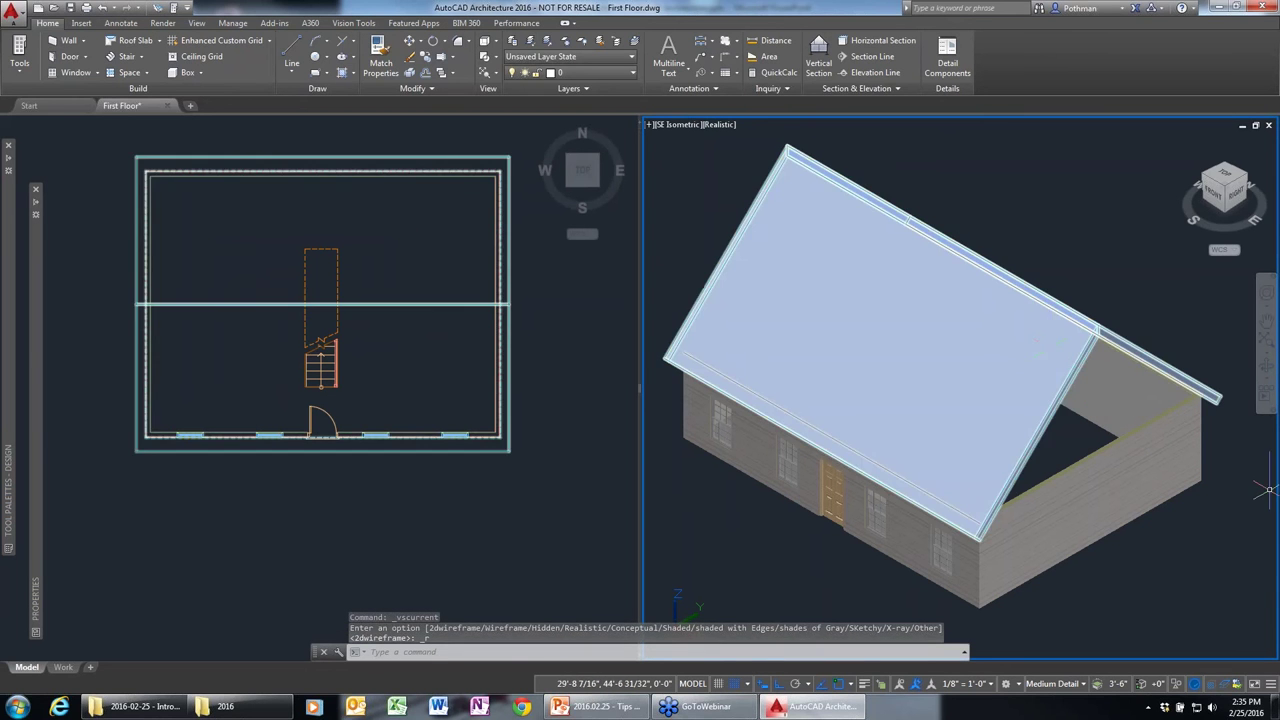
{"action": "key", "text": "Escape"}
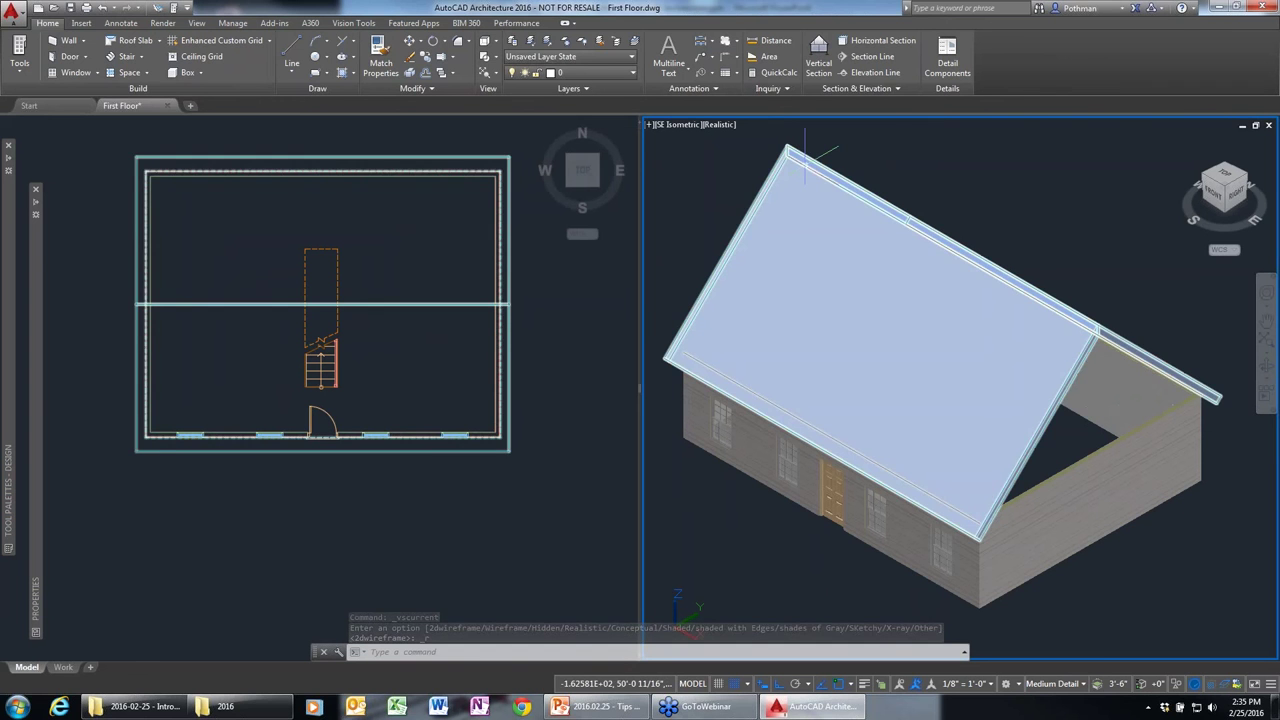
{"action": "left_click", "coordinate": [704, 125]}
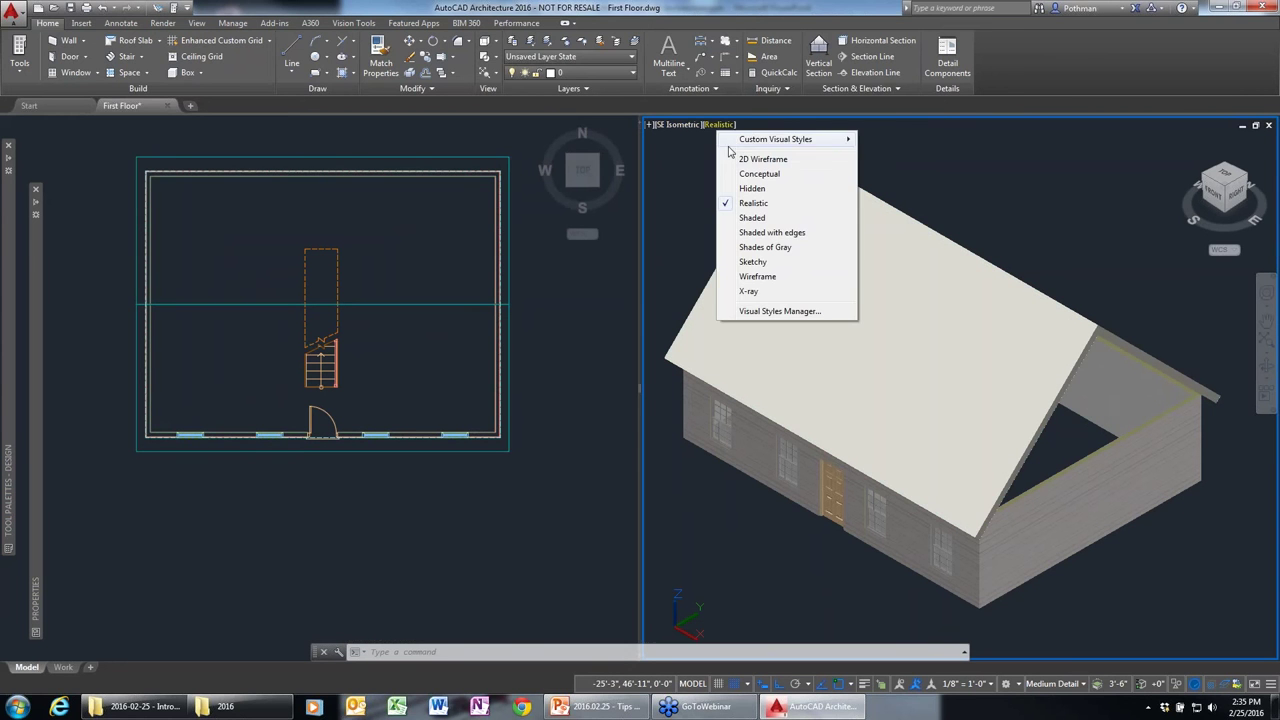
{"action": "left_click", "coordinate": [750, 162]}
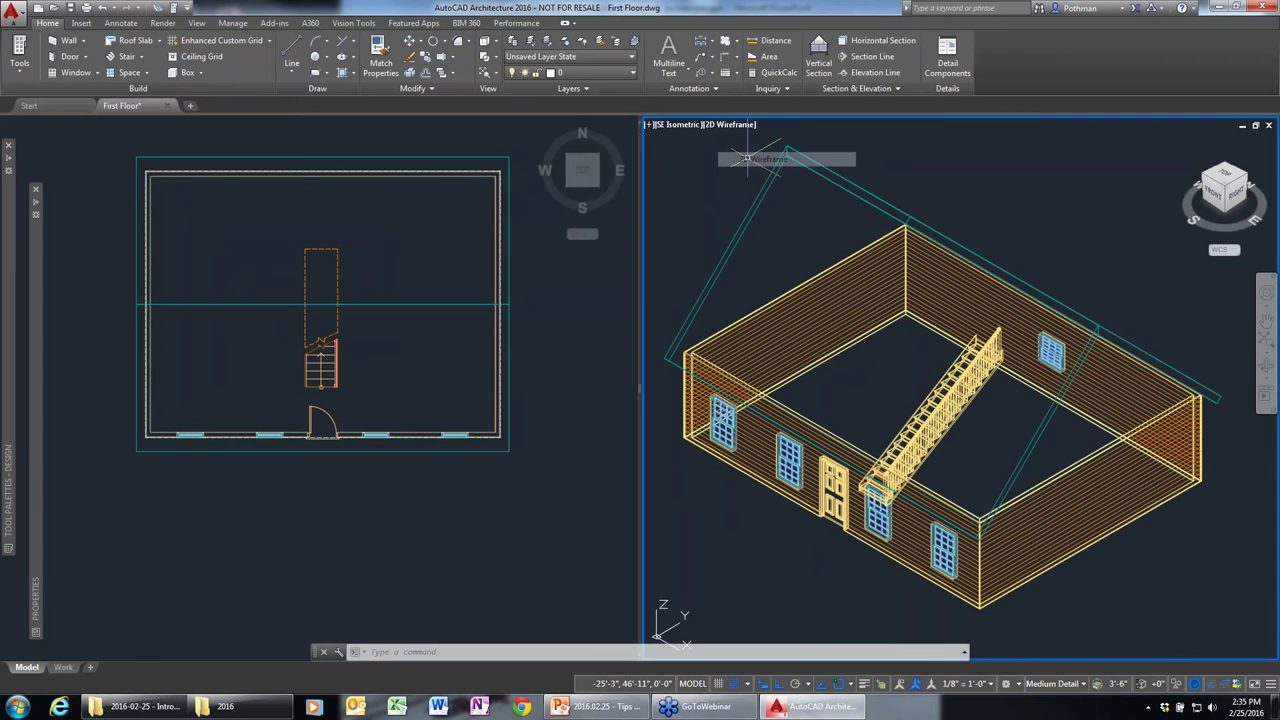
{"action": "left_click", "coordinate": [1160, 454]}
Auto-project the right end wall's roof line up to the roof to form a gable.
{"action": "right_click", "coordinate": [1188, 450]}
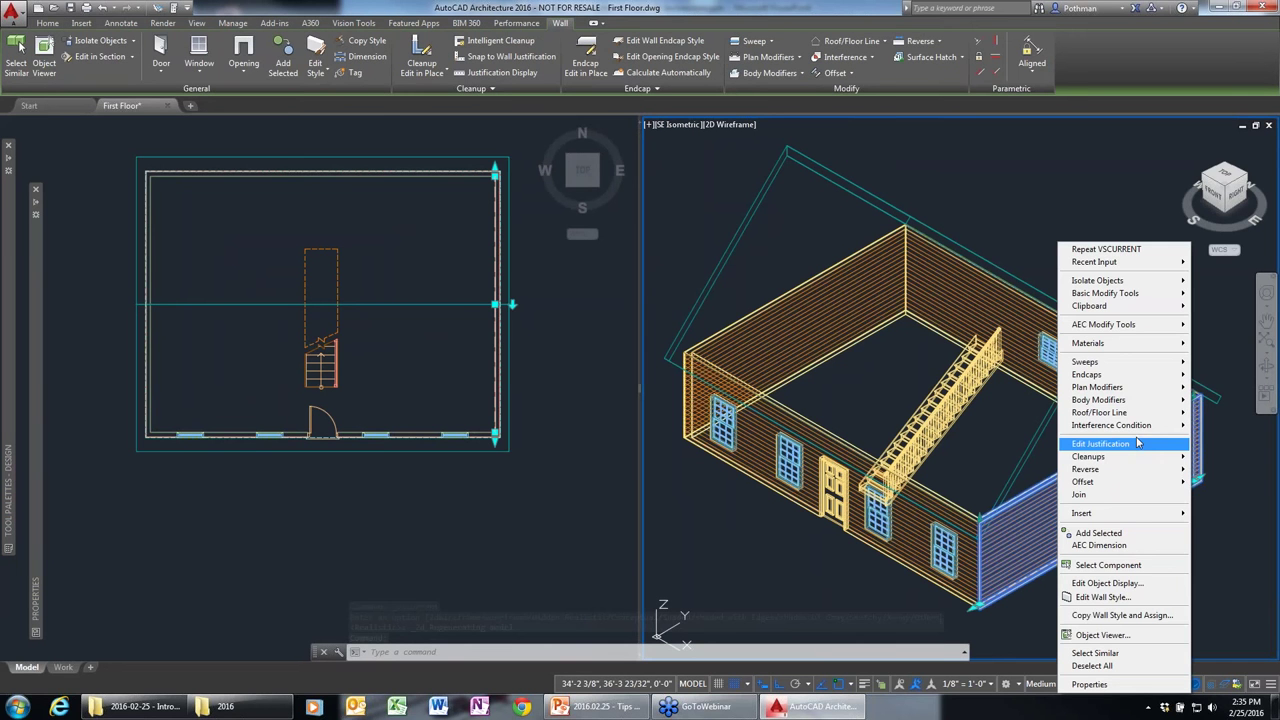
{"action": "mouse_move", "coordinate": [1100, 412]}
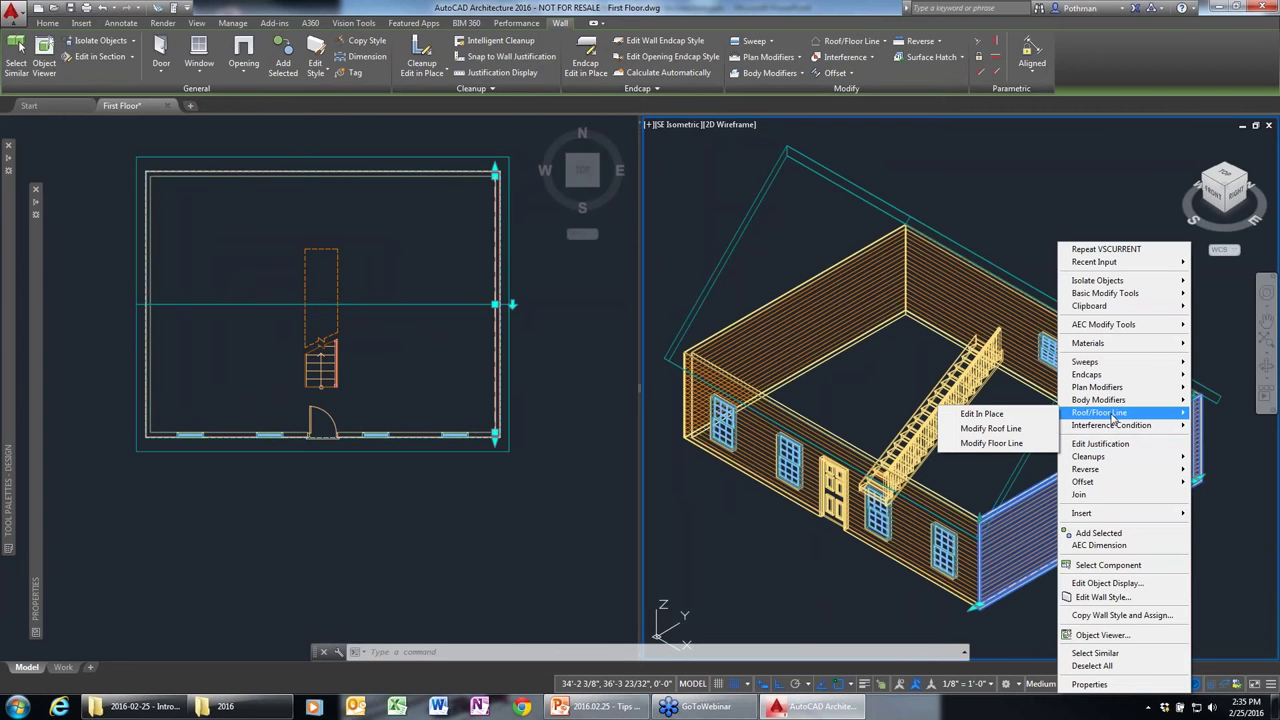
{"action": "left_click", "coordinate": [992, 430]}
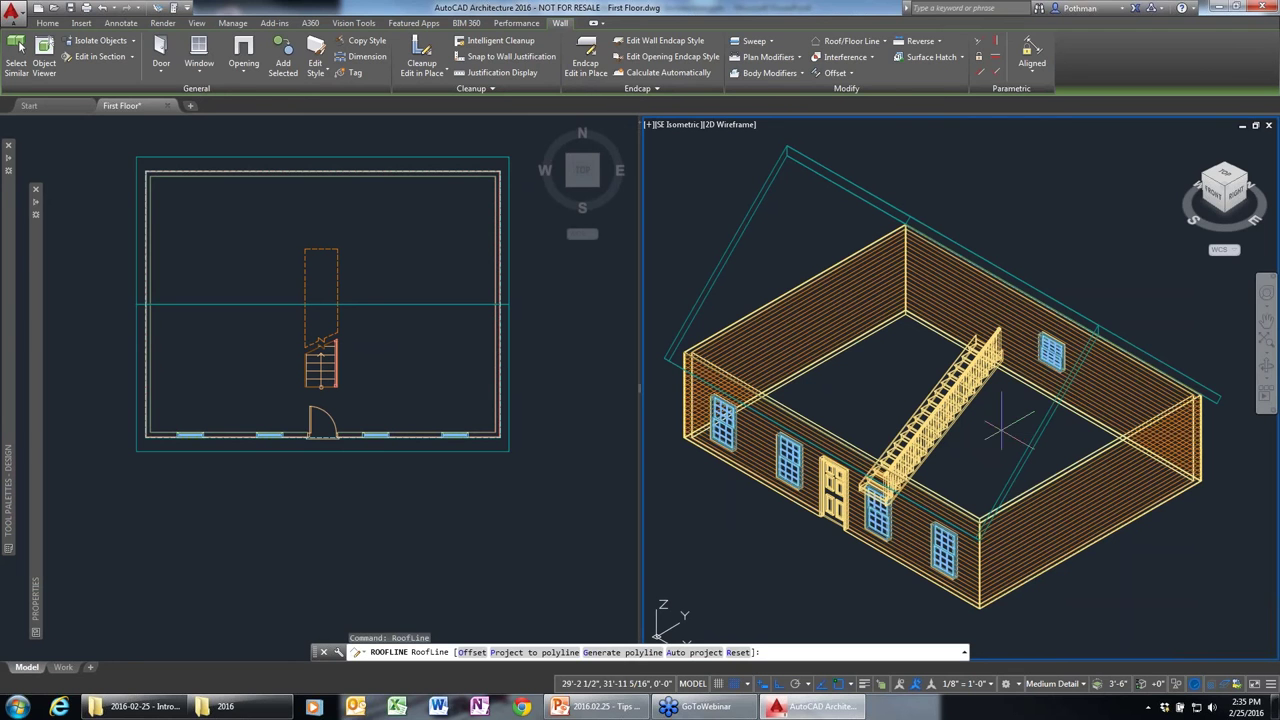
{"action": "left_click", "coordinate": [684, 653]}
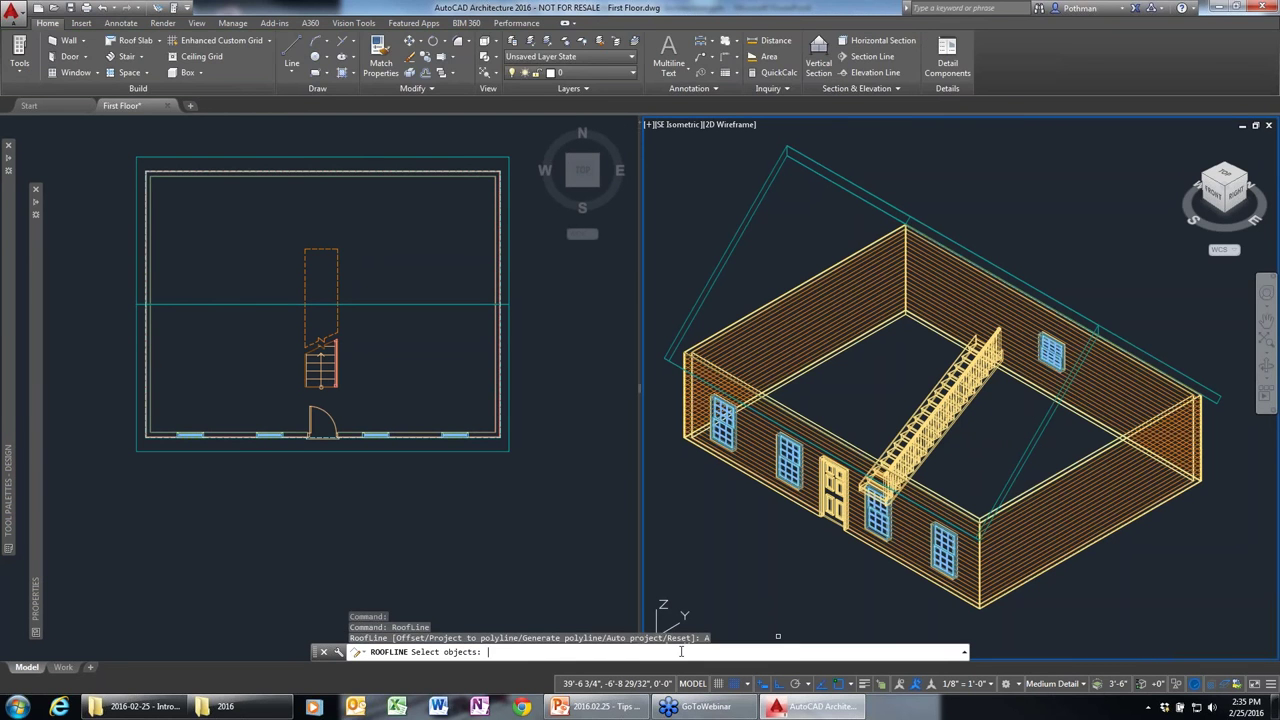
{"action": "left_click", "coordinate": [1116, 334]}
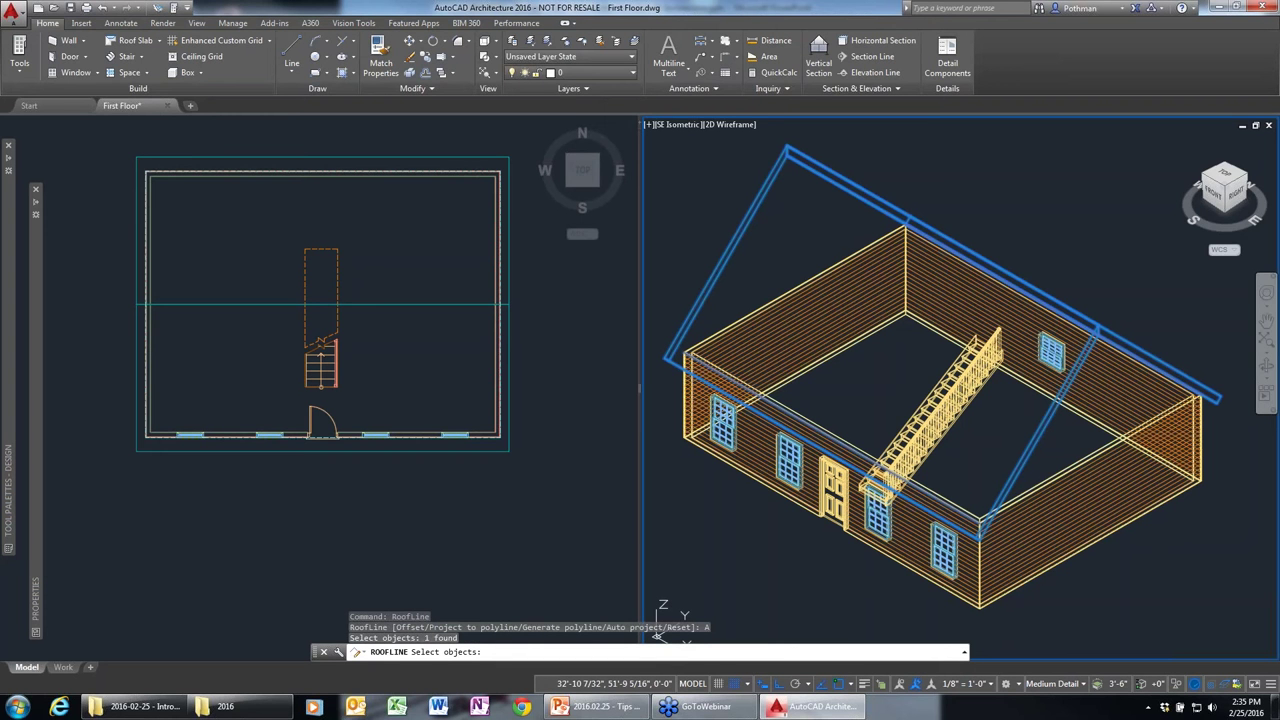
{"action": "key", "text": "Return"}
{"action": "key", "text": "Escape"}
{"action": "key", "text": "Escape"}
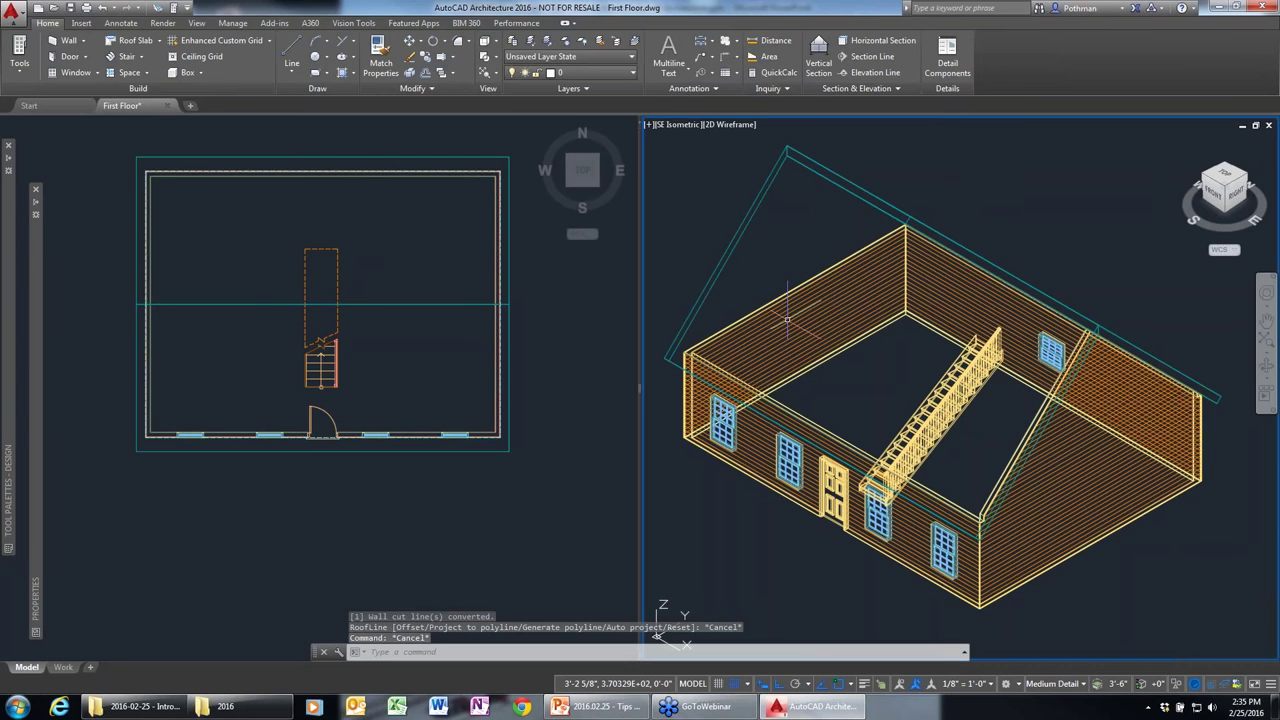
Auto-project the left end wall's roof line up to the roof, making it a gable too.
{"action": "left_click", "coordinate": [785, 319]}
{"action": "right_click", "coordinate": [779, 316]}
{"action": "mouse_move", "coordinate": [815, 412]}
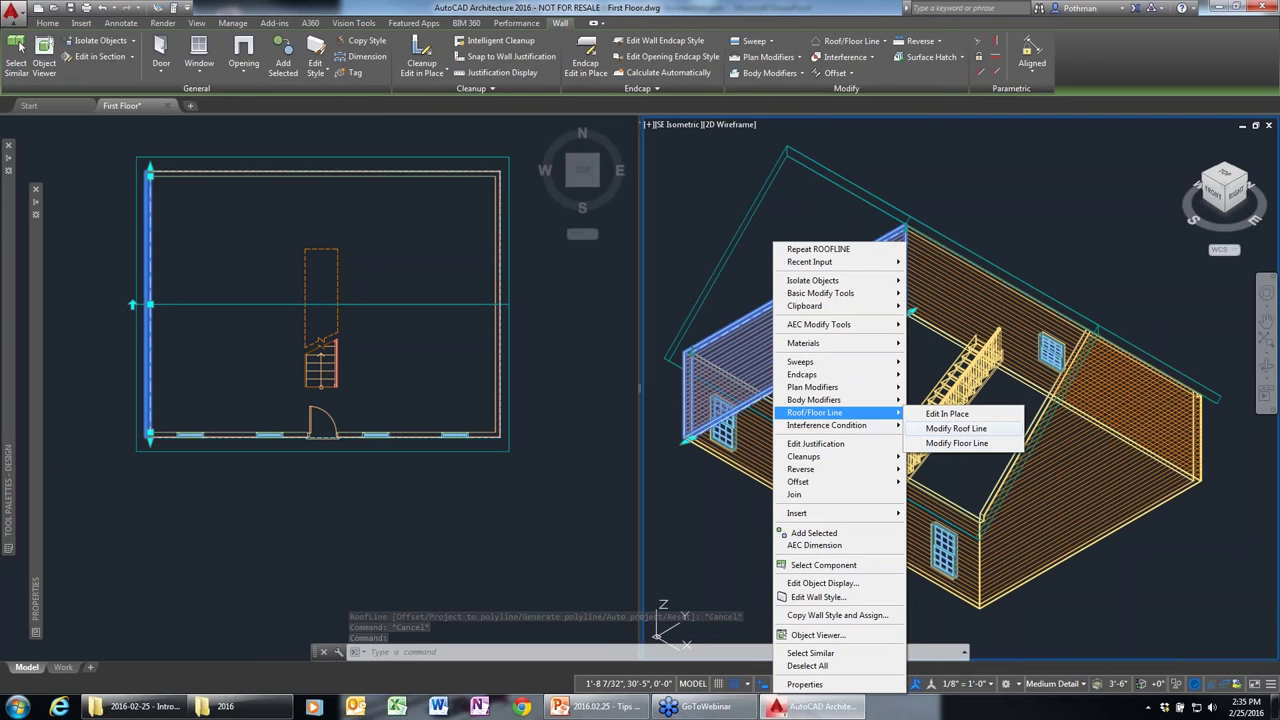
{"action": "left_click", "coordinate": [956, 428]}
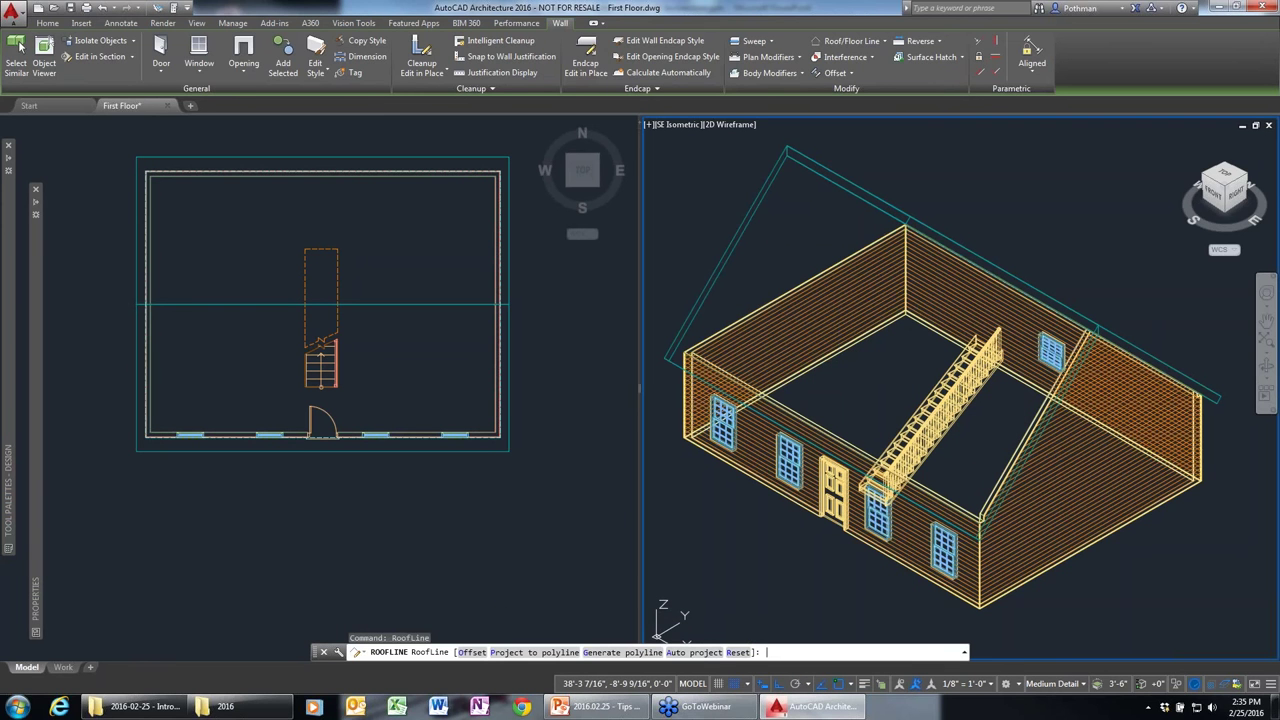
{"action": "type", "text": "A"}
{"action": "key", "text": "Return"}
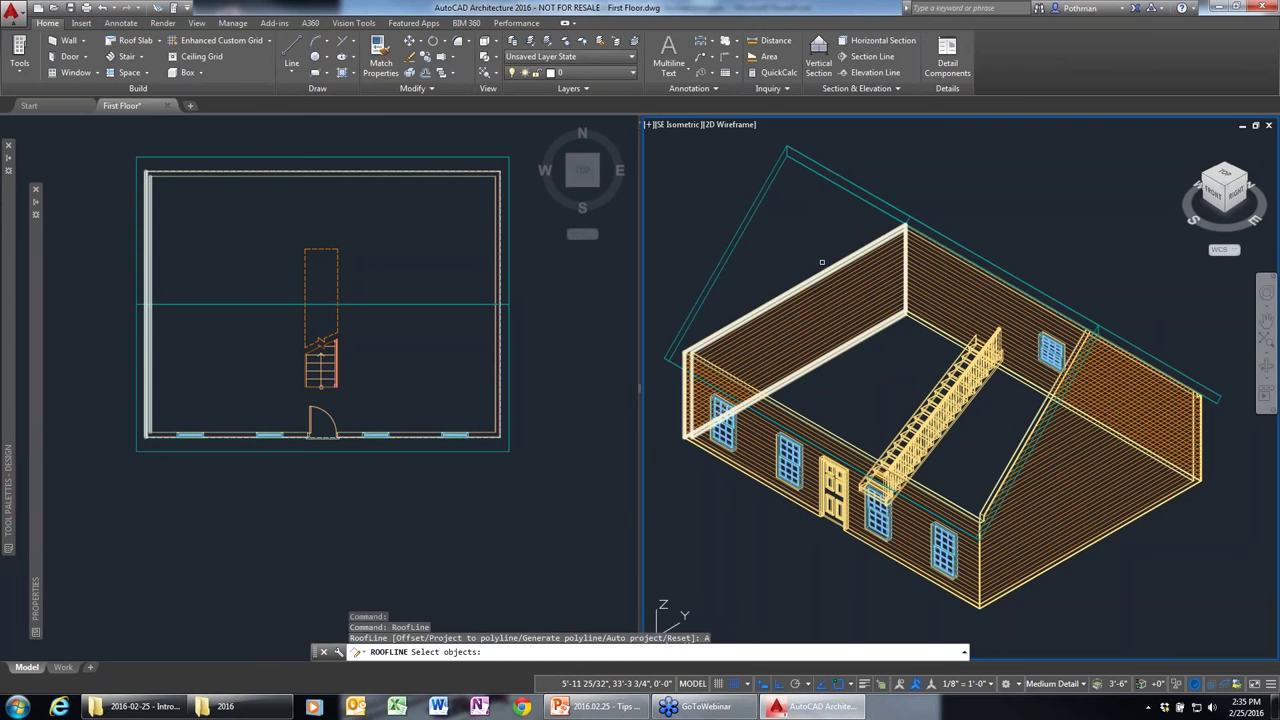
{"action": "left_click", "coordinate": [819, 166]}
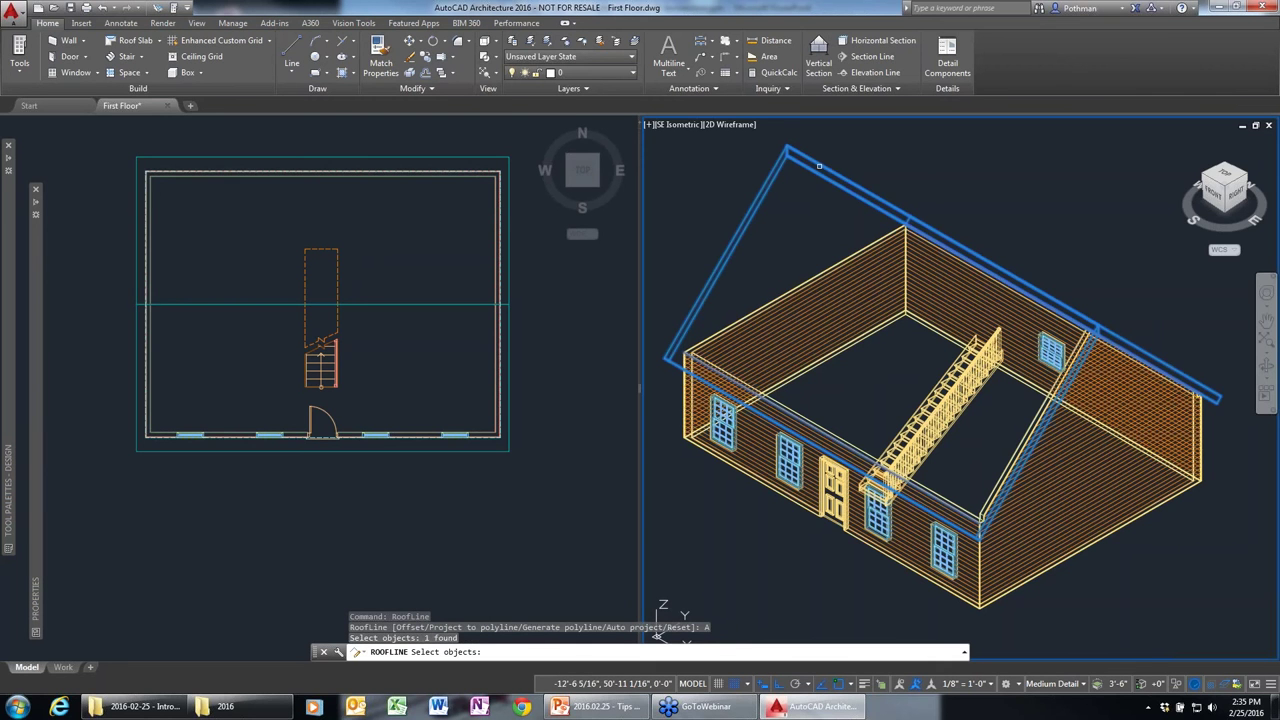
{"action": "key", "text": "Return"}
{"action": "key", "text": "Escape"}
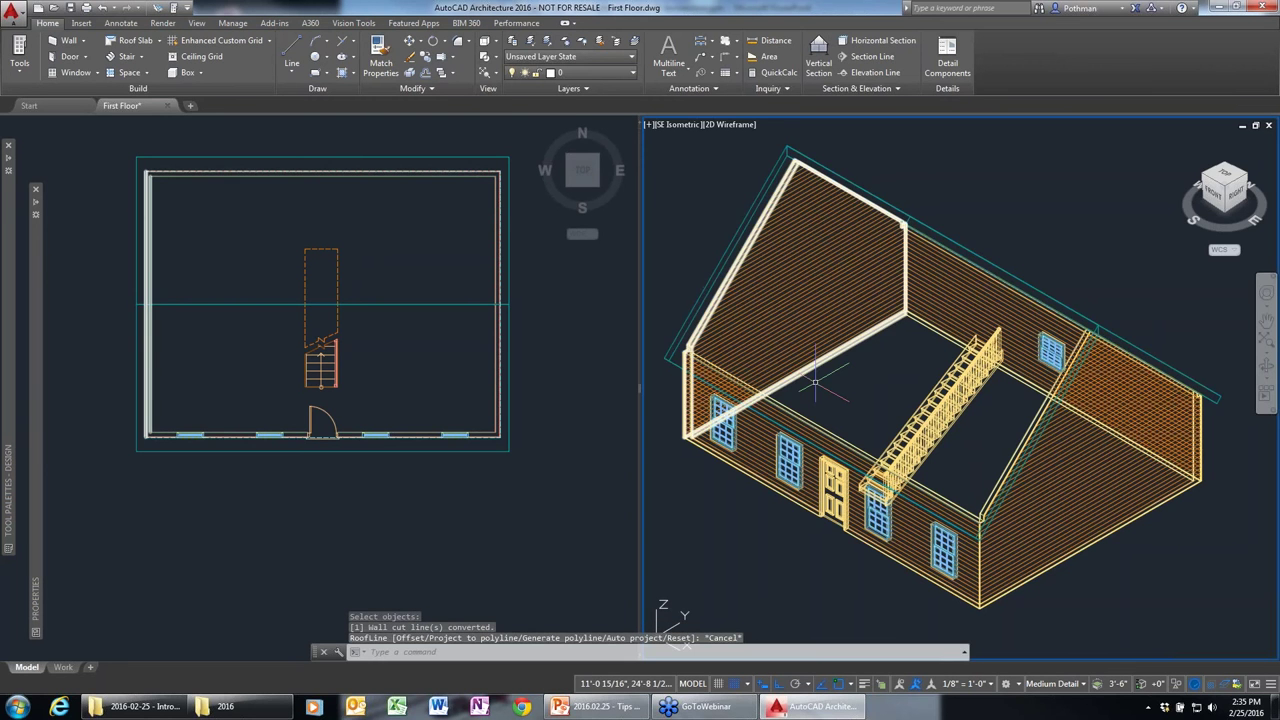
Add a door matching the front door to the right end wall.
{"action": "left_click", "coordinate": [833, 488]}
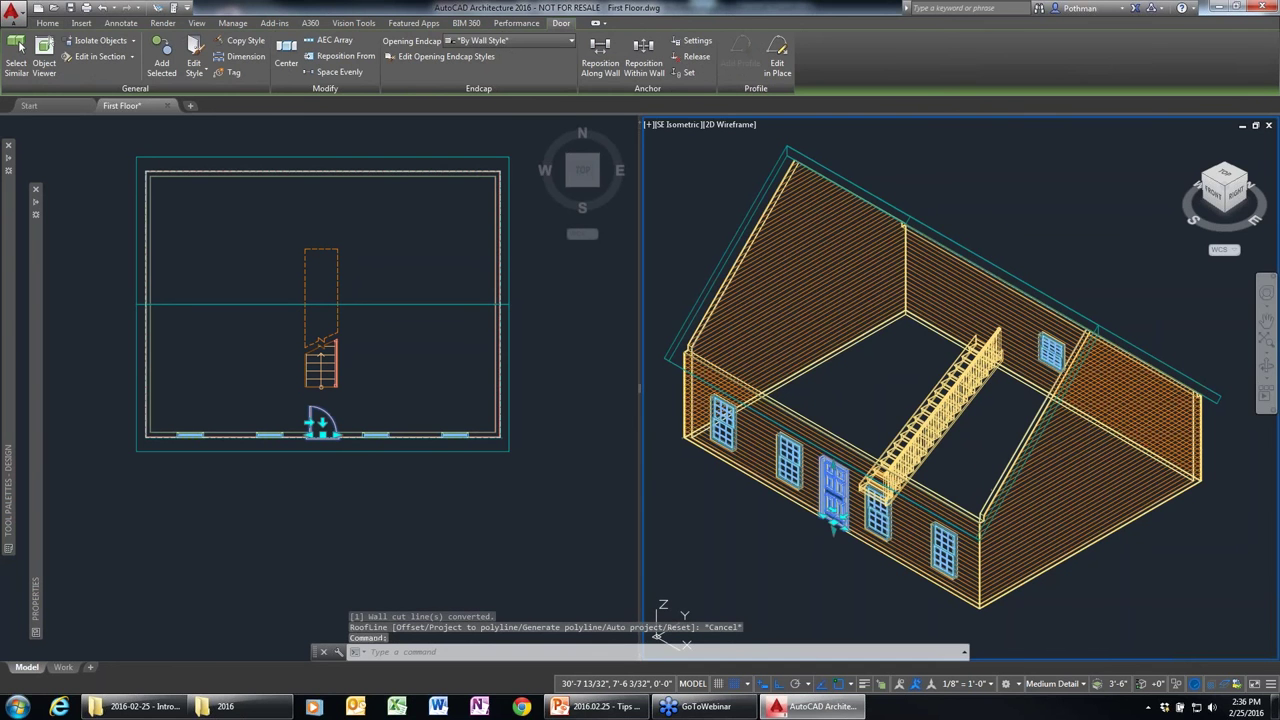
{"action": "right_click", "coordinate": [833, 488]}
{"action": "left_click", "coordinate": [862, 378]}
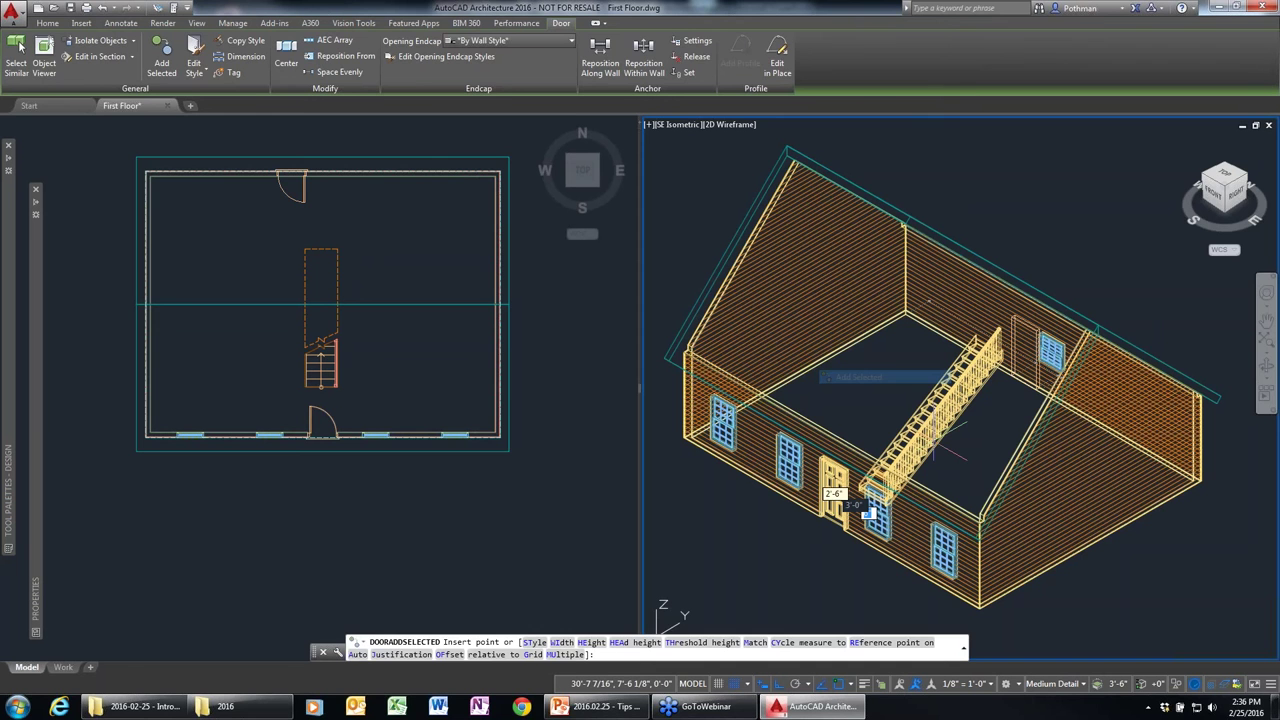
{"action": "left_click", "coordinate": [1090, 515]}
{"action": "key", "text": "Return"}
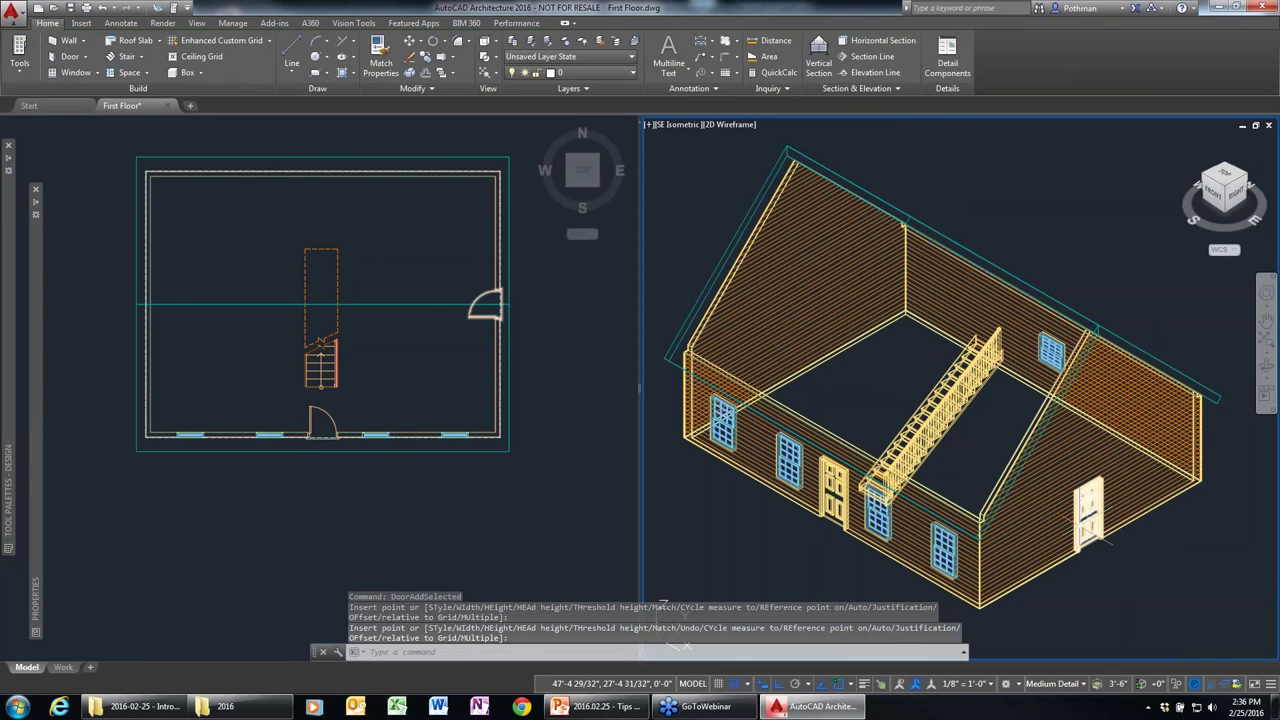
Add a window matching the front windows to the right end wall.
{"action": "left_click", "coordinate": [920, 542]}
{"action": "right_click", "coordinate": [934, 552]}
{"action": "left_click", "coordinate": [975, 390]}
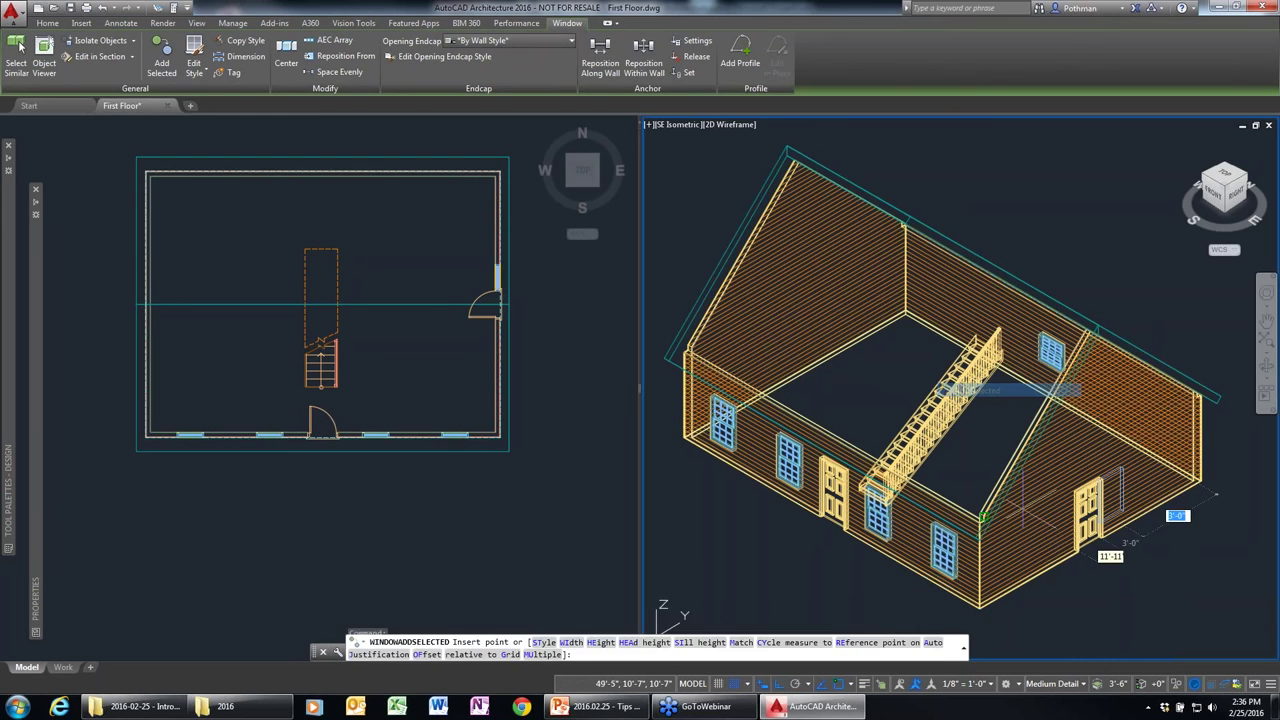
{"action": "left_click", "coordinate": [1147, 490]}
{"action": "key", "text": "Escape"}
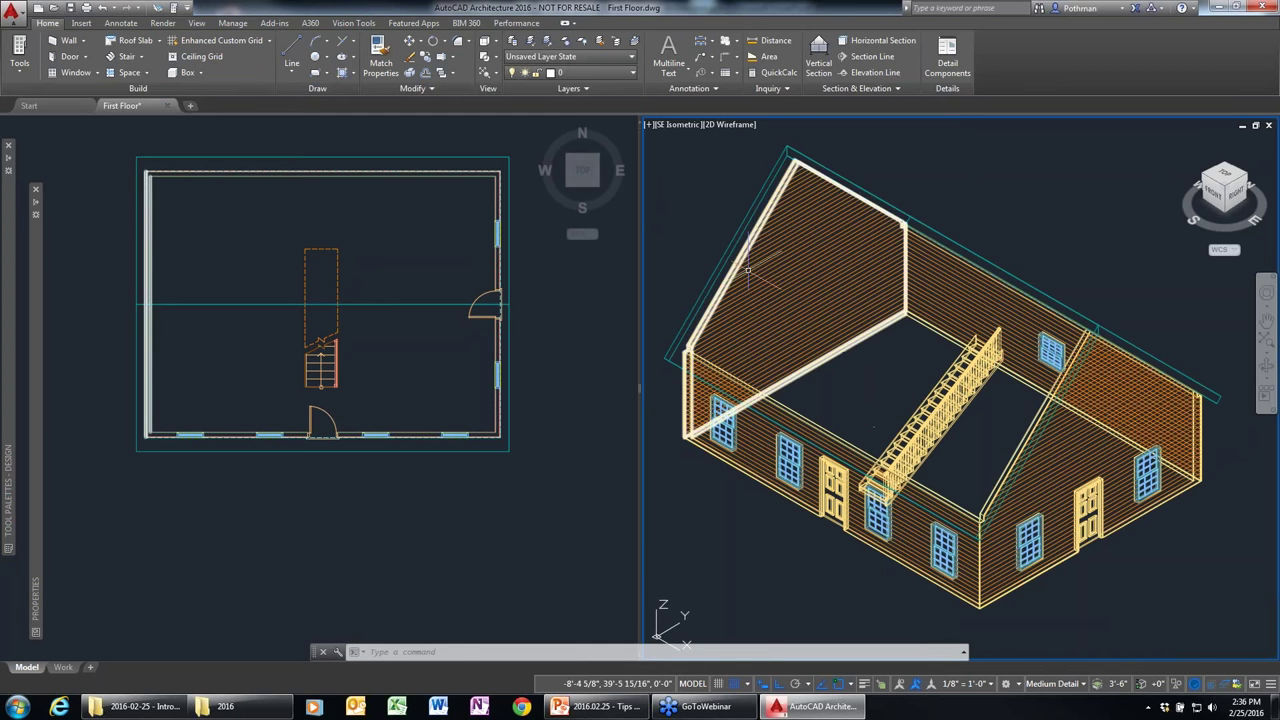
{"action": "left_click", "coordinate": [310, 474]}
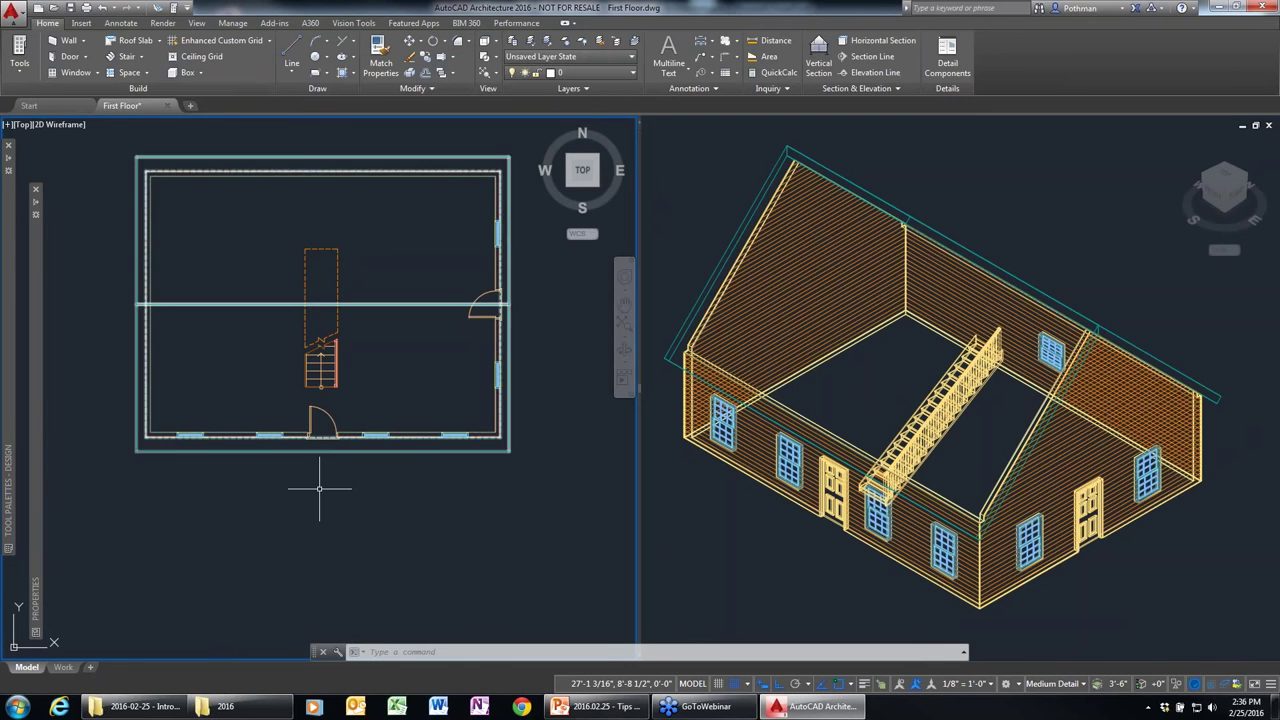
Reframe the plan and 3D views and keep the Standard curtain wall style.
{"action": "left_click", "coordinate": [396, 568]}
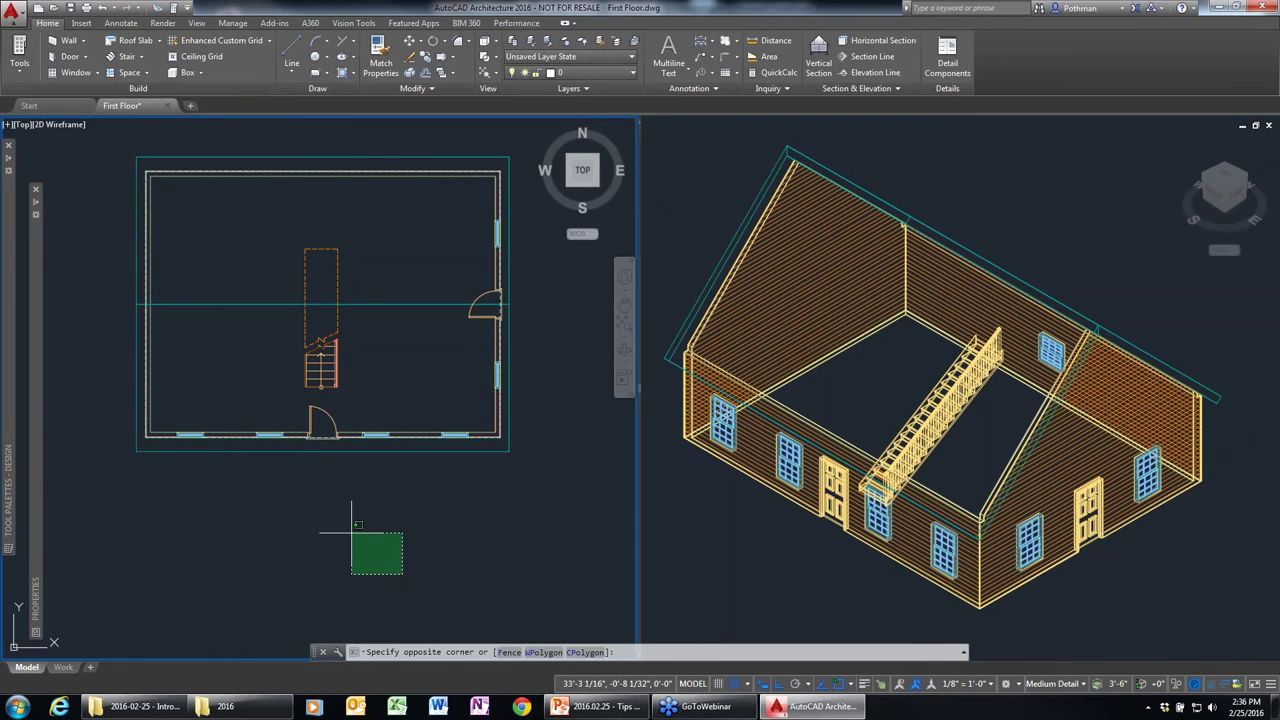
{"action": "scroll", "coordinate": [373, 523], "scroll_direction": "down", "scroll_amount": 4}
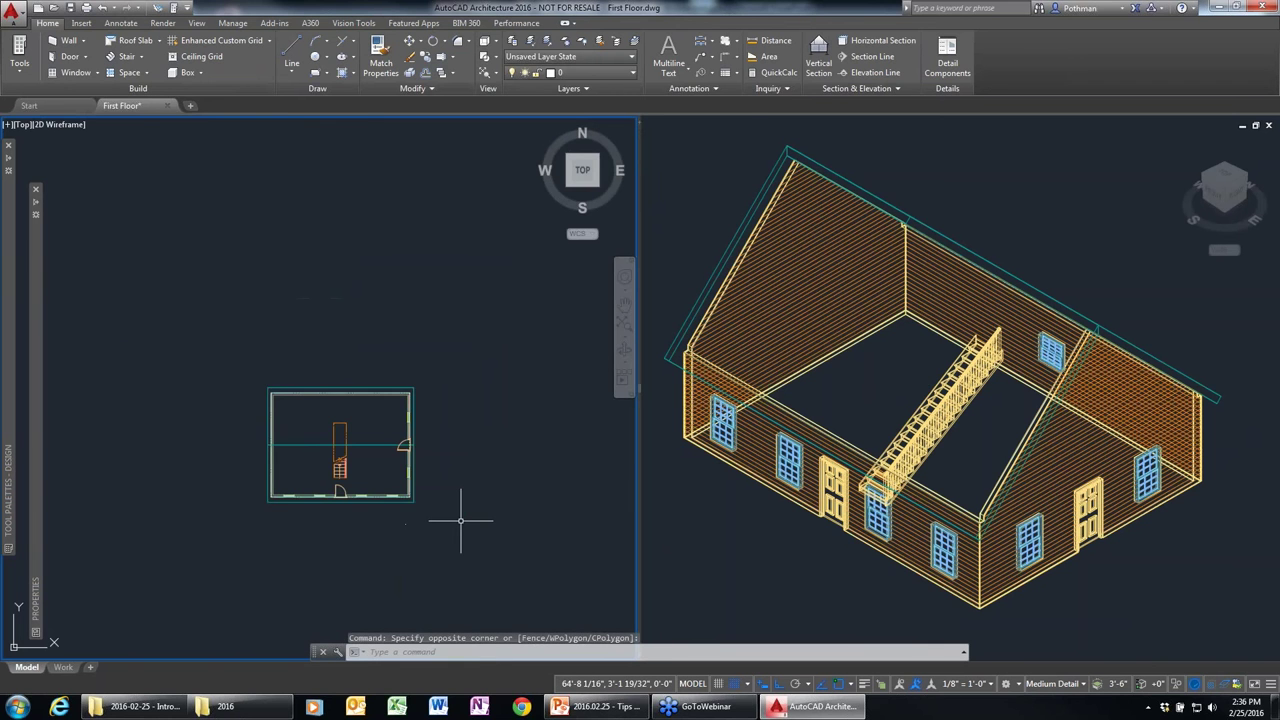
{"action": "middle_click_drag", "start_coordinate": [461, 520], "coordinate": [301, 476]}
{"action": "left_click", "coordinate": [767, 540]}
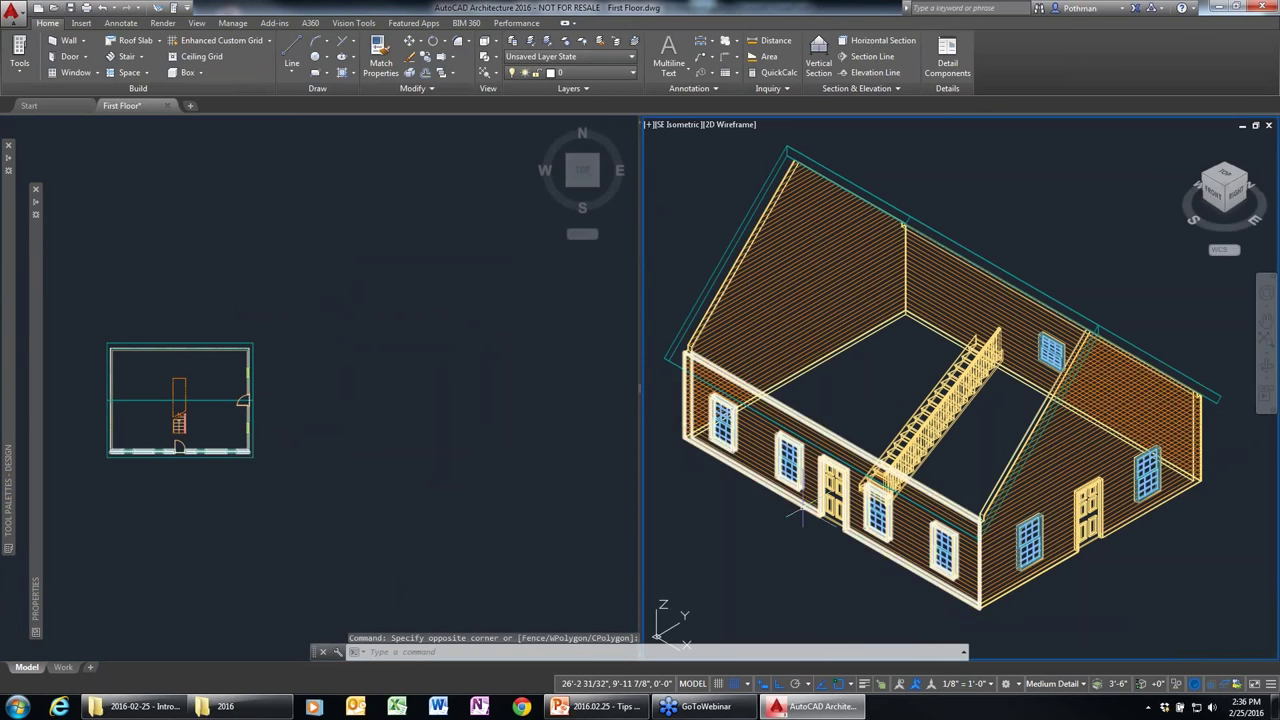
{"action": "scroll", "coordinate": [767, 540], "scroll_direction": "down", "scroll_amount": 5}
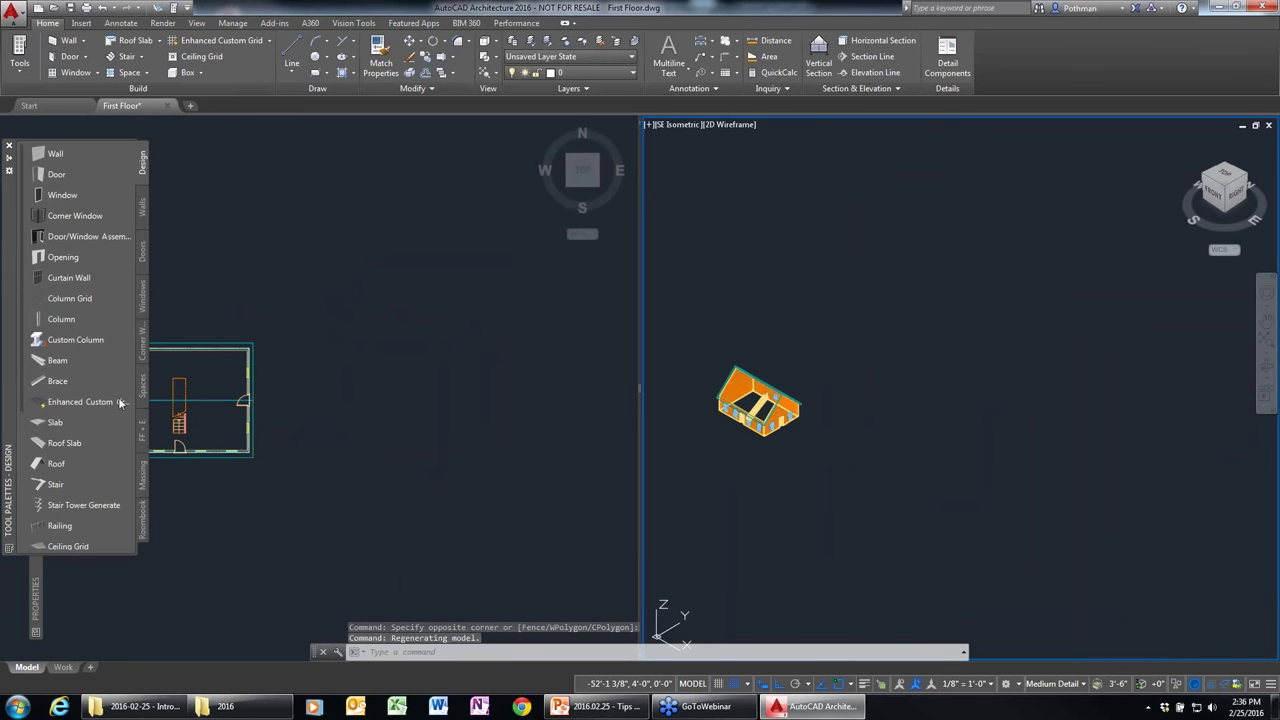
{"action": "left_click", "coordinate": [60, 280]}
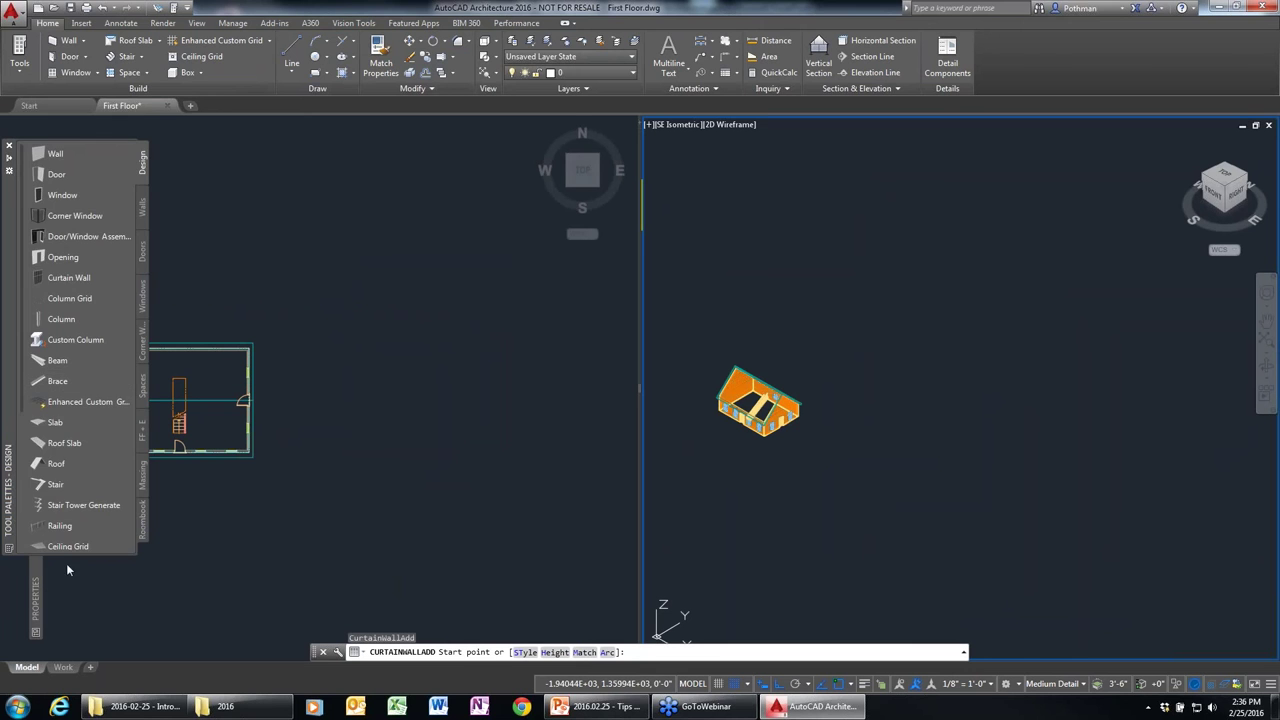
{"action": "mouse_move", "coordinate": [35, 600]}
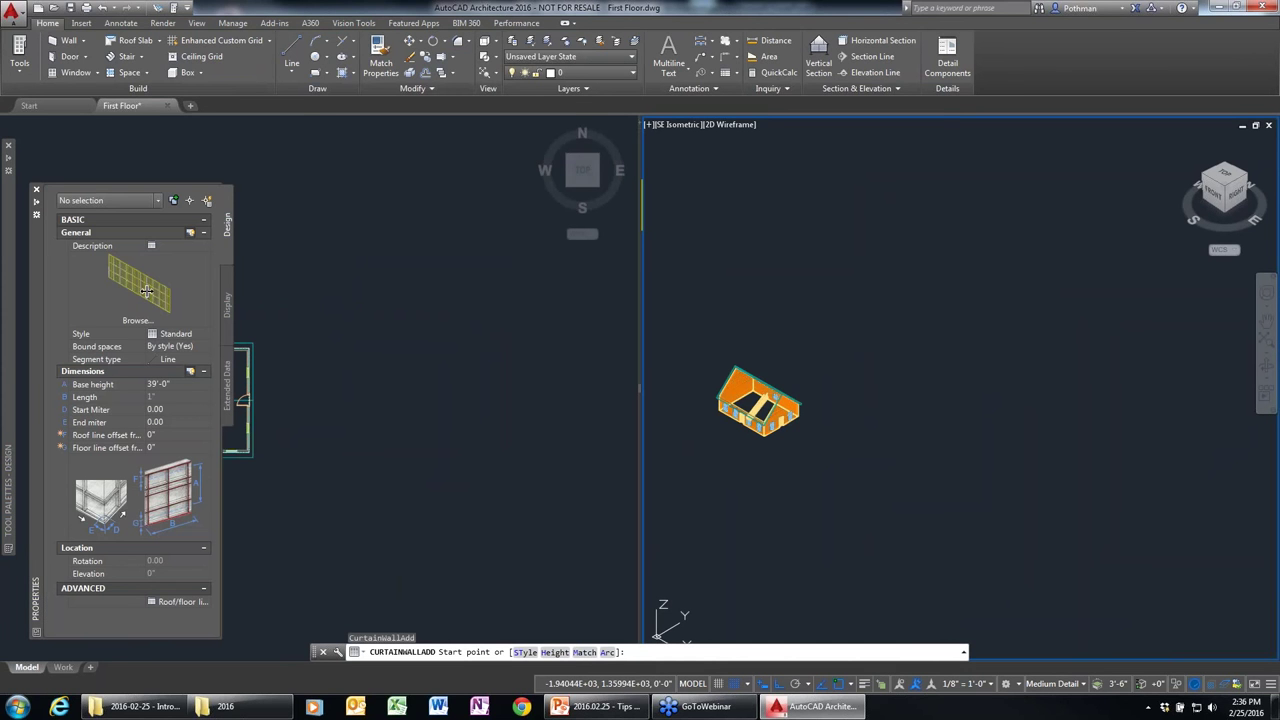
{"action": "left_click", "coordinate": [204, 337]}
{"action": "left_click", "coordinate": [175, 346]}
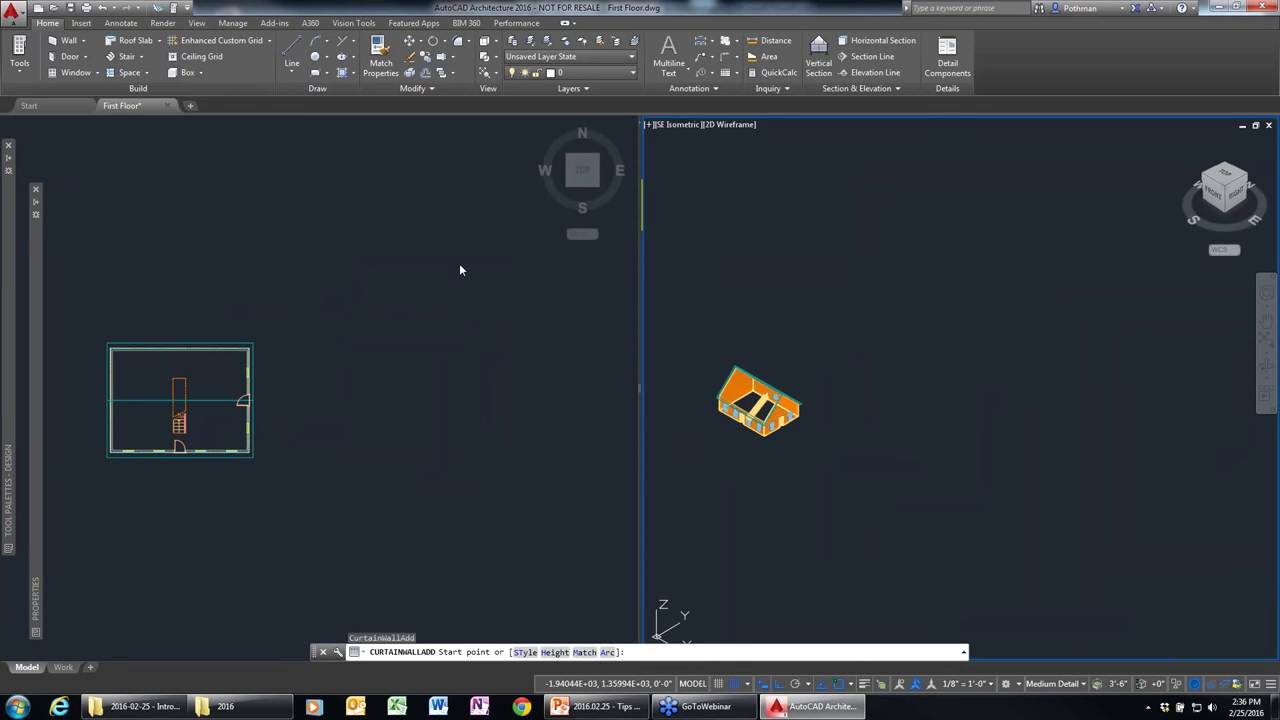
{"action": "key", "text": "Escape"}
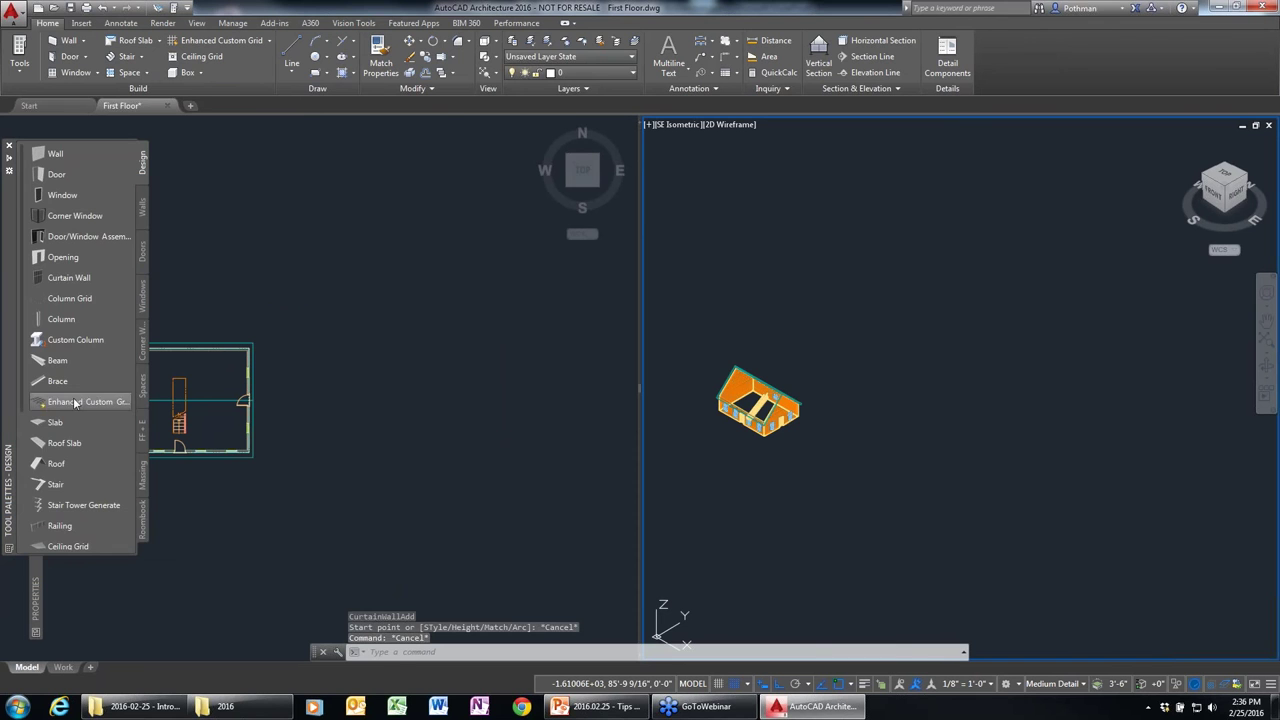
{"action": "mouse_move", "coordinate": [8, 490]}
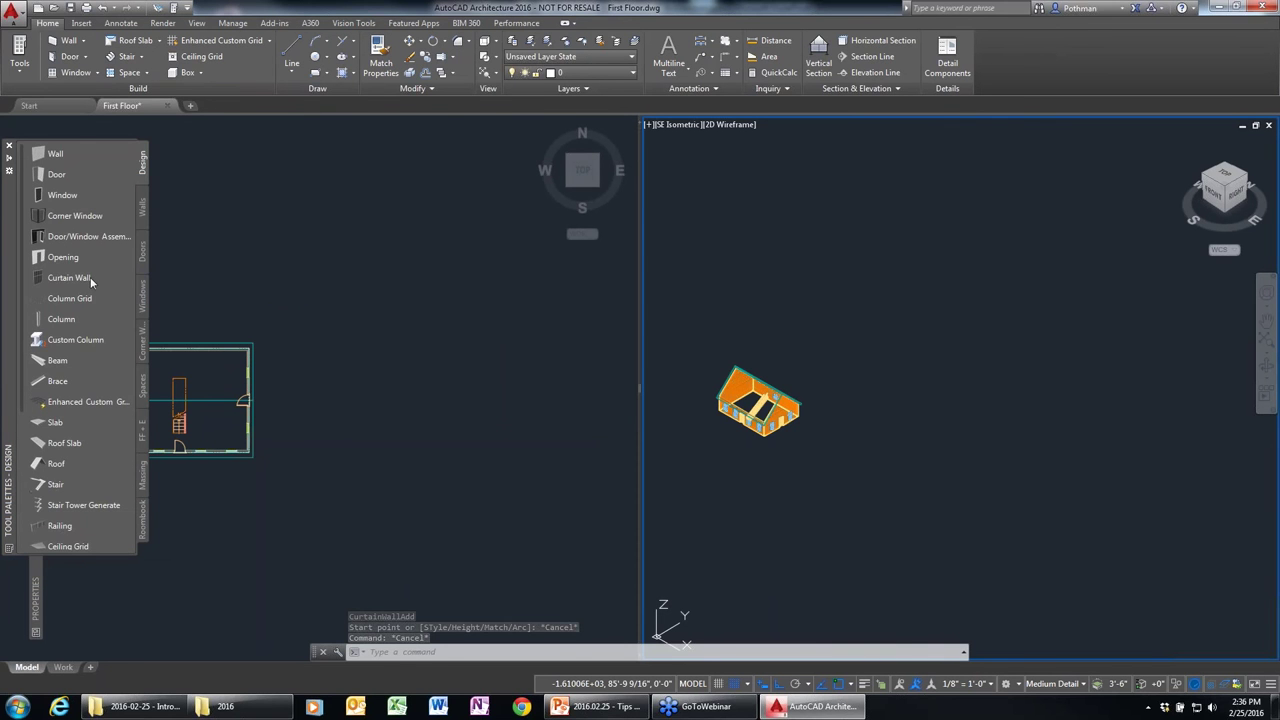
Draw the L-shaped curtain wall right of the plan and inspect it in 3D.
{"action": "left_click", "coordinate": [69, 277]}
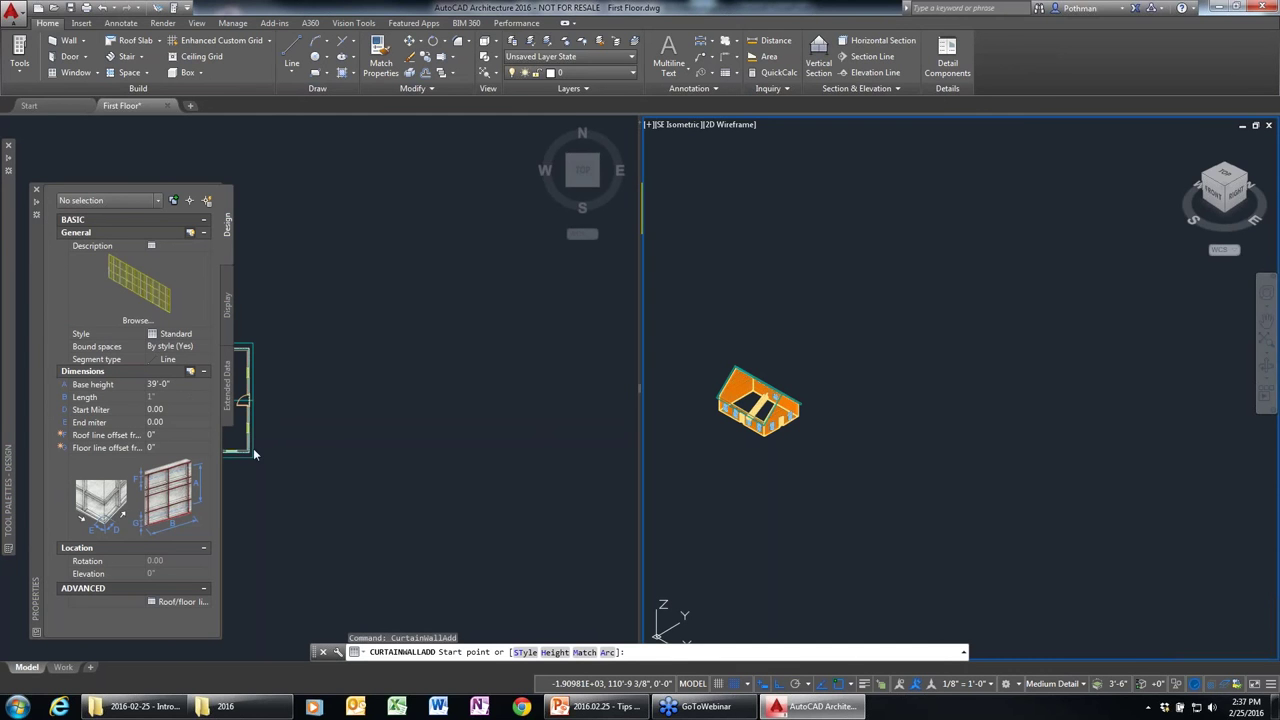
{"action": "left_click", "coordinate": [302, 420]}
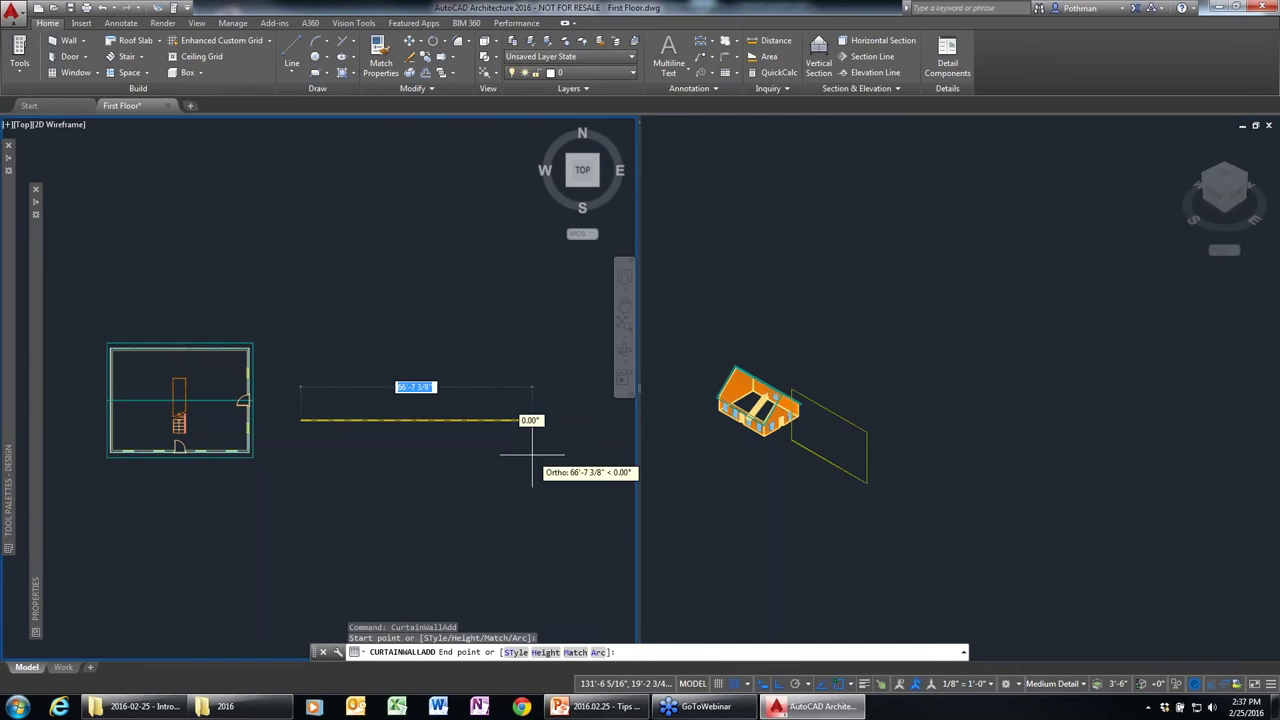
{"action": "left_click", "coordinate": [525, 297]}
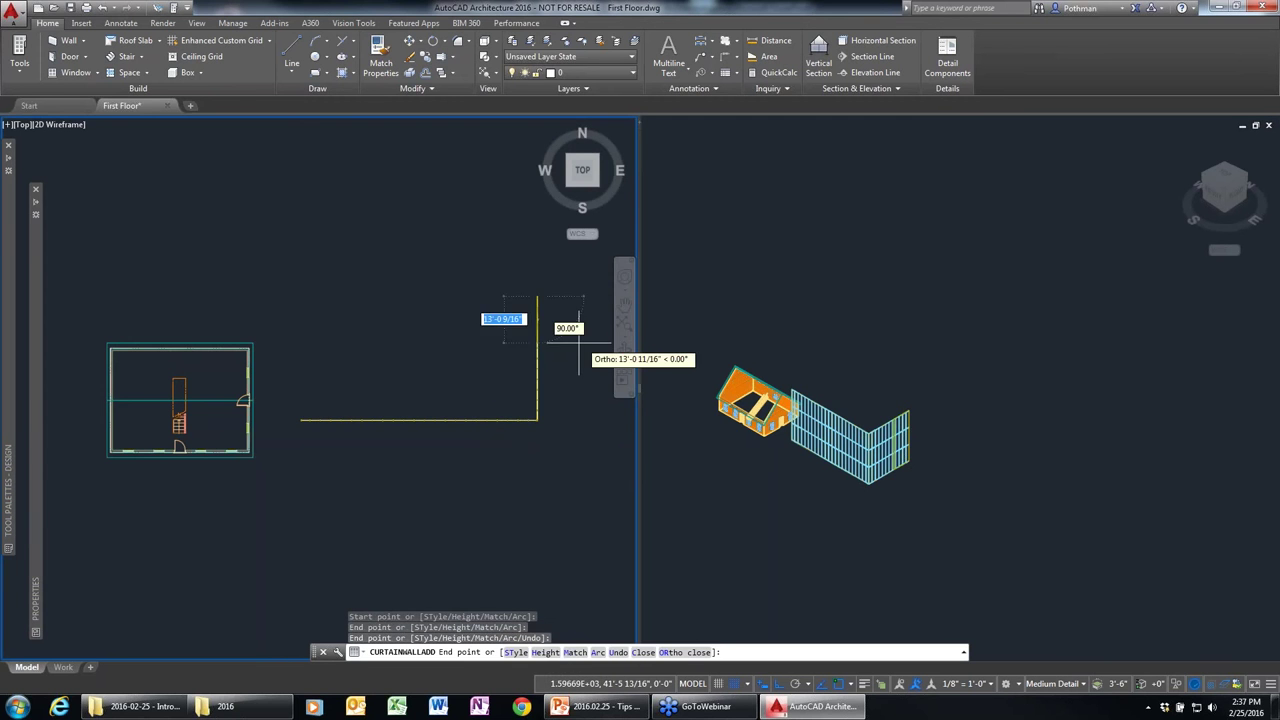
{"action": "key", "text": "Escape"}
{"action": "left_click", "coordinate": [873, 506]}
{"action": "scroll", "coordinate": [868, 495], "scroll_direction": "up", "scroll_amount": 5}
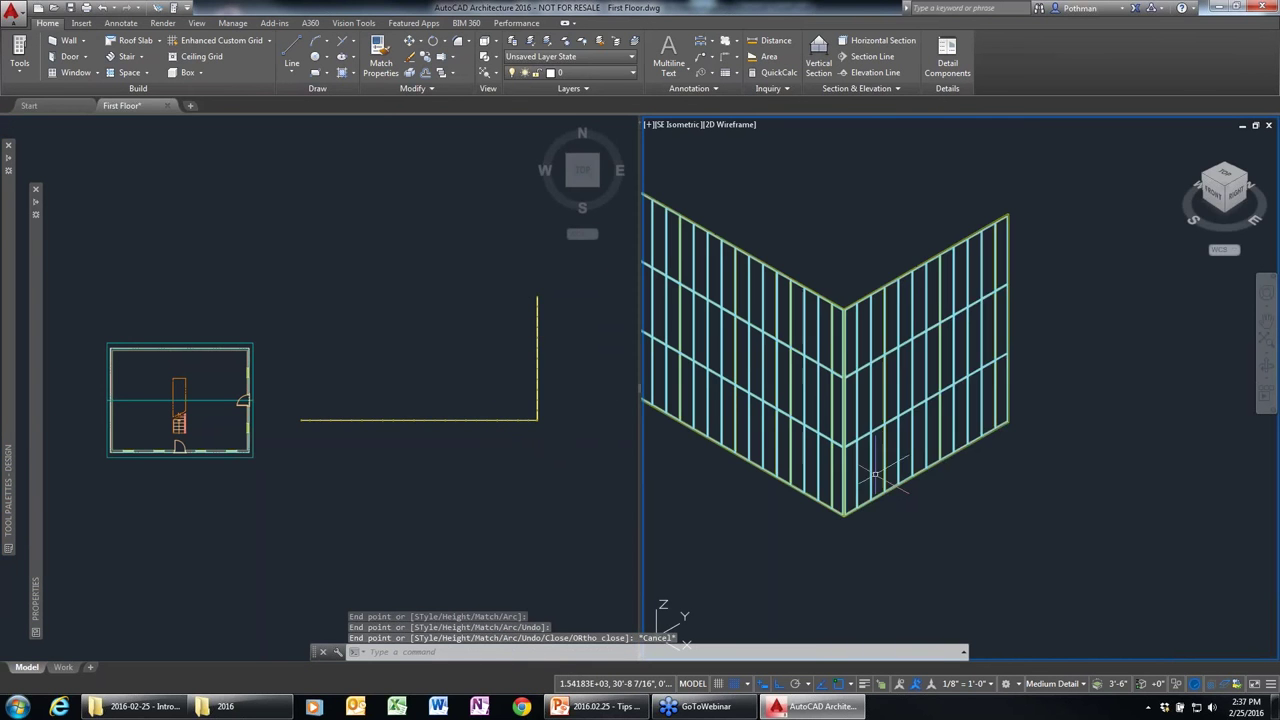
{"action": "middle_click_drag", "start_coordinate": [682, 463], "coordinate": [842, 514]}
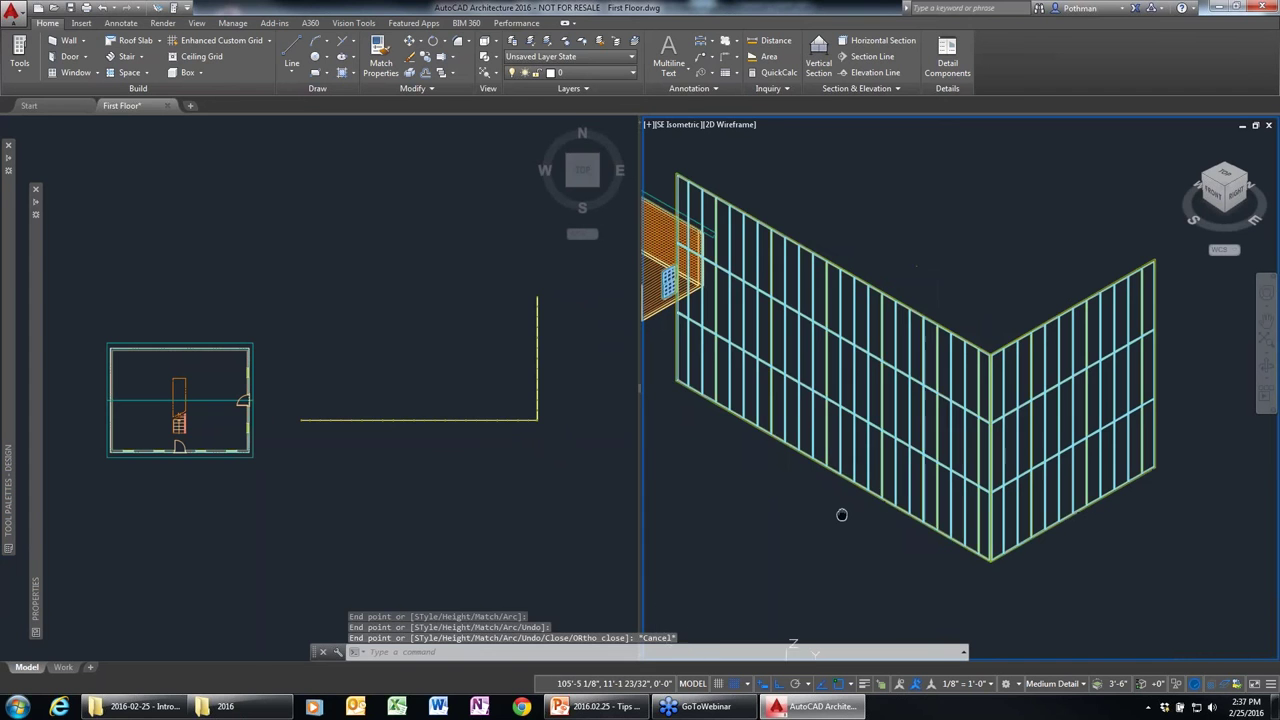
{"action": "left_click", "coordinate": [854, 460]}
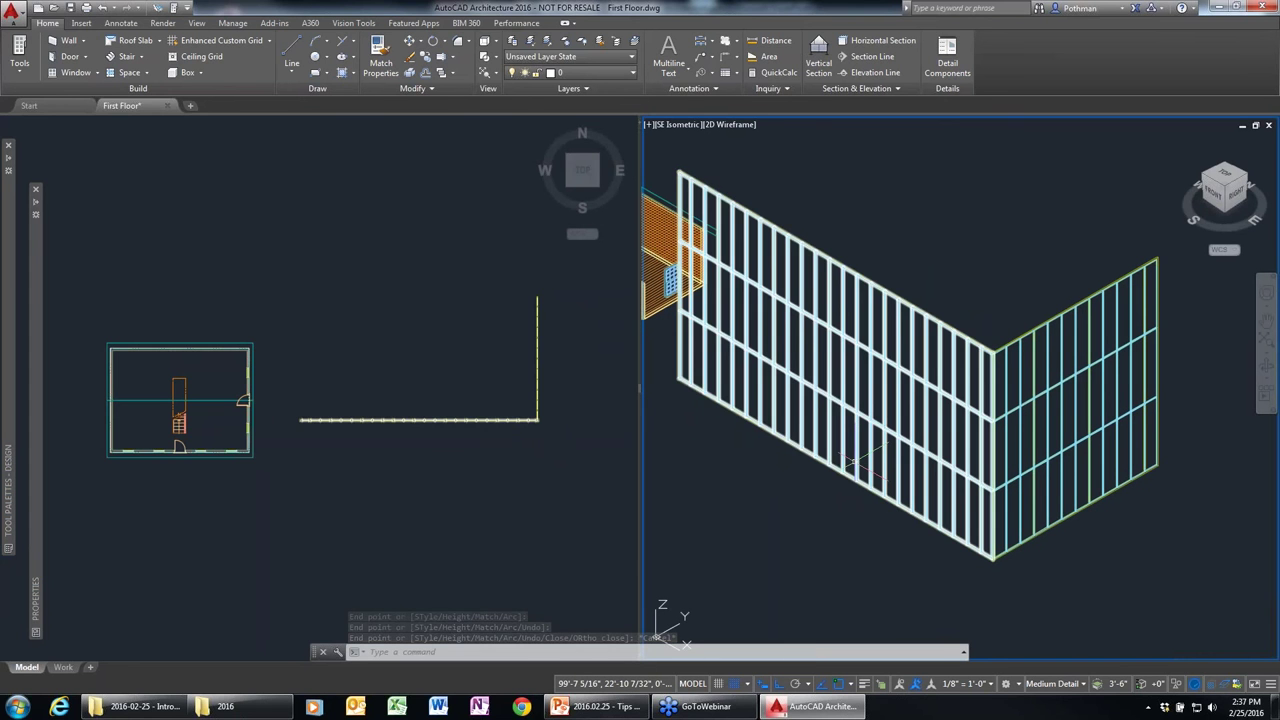
{"action": "key", "text": "Escape"}
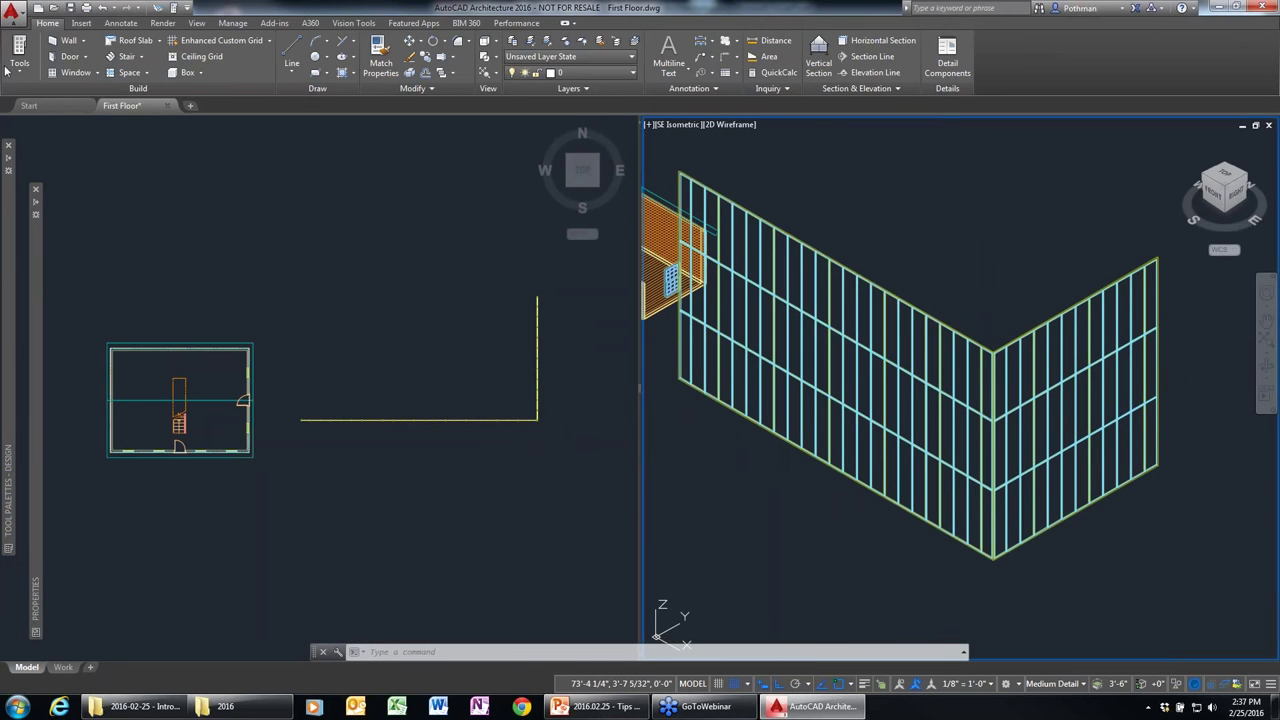
Import the Three Windowed Stories curtain wall style through the Styles Browser.
{"action": "left_click", "coordinate": [19, 68]}
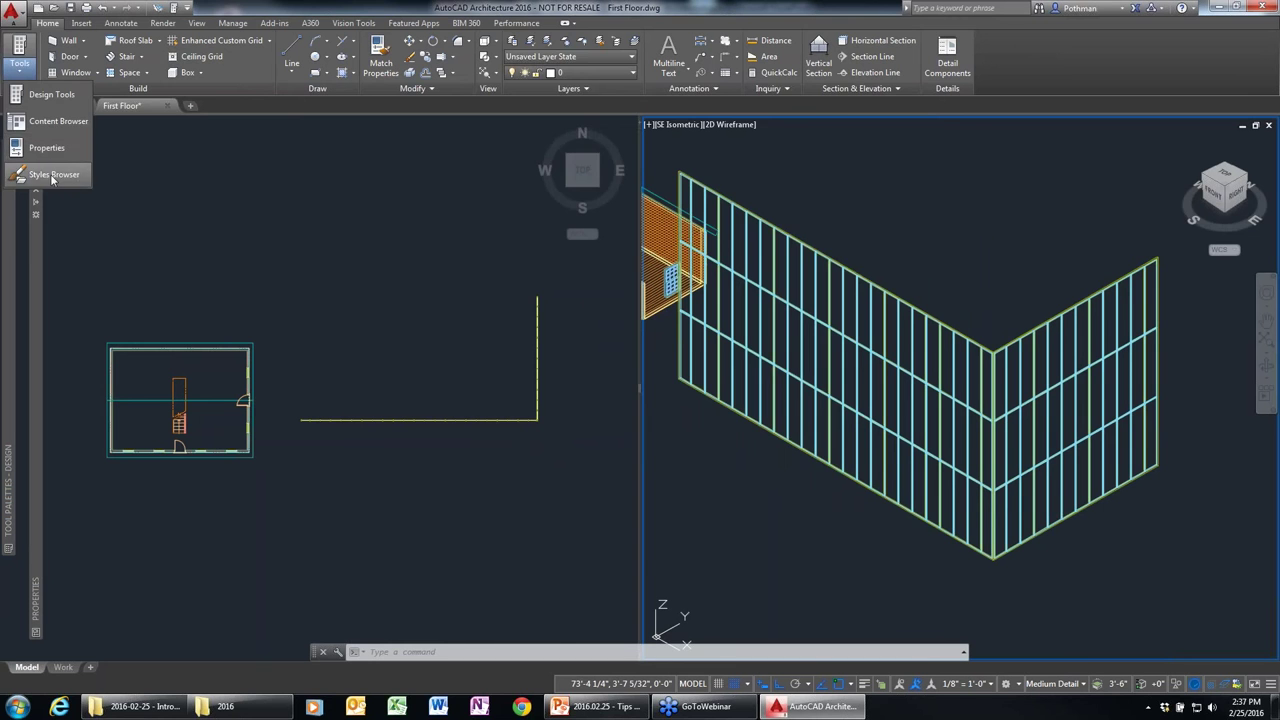
{"action": "left_click", "coordinate": [52, 176]}
{"action": "left_click", "coordinate": [762, 96]}
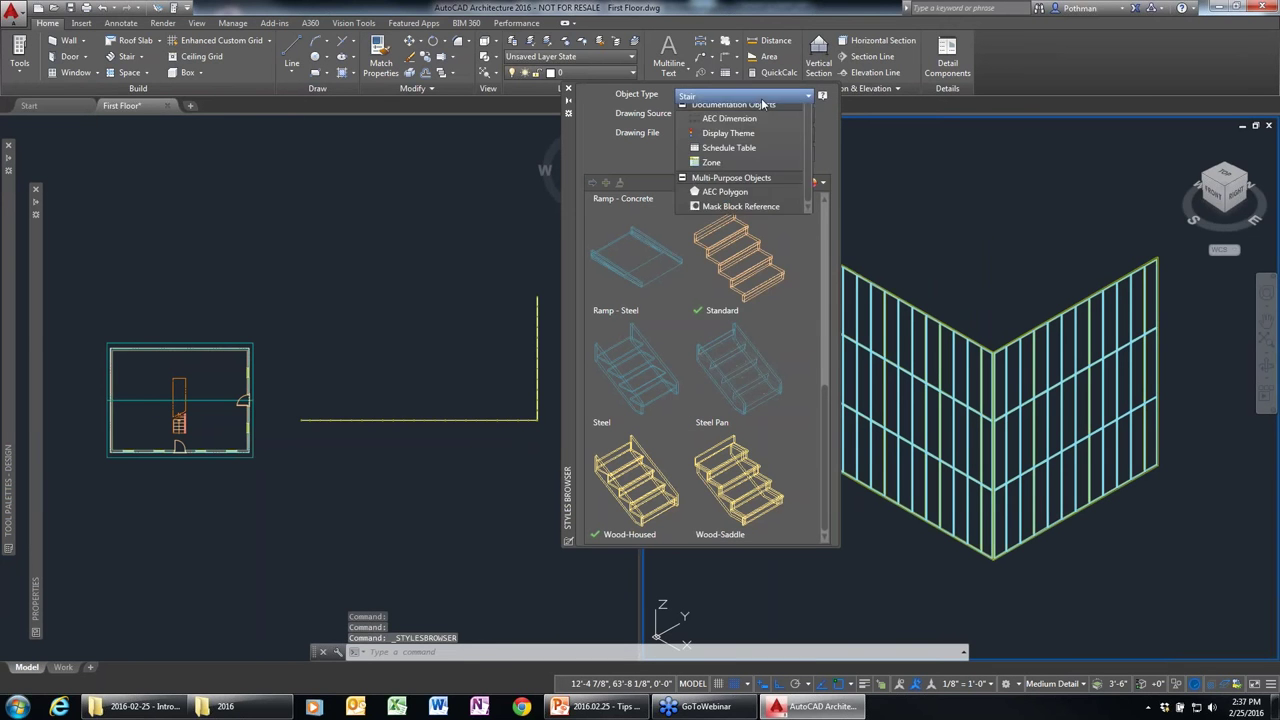
{"action": "scroll", "coordinate": [808, 137], "scroll_direction": "up", "scroll_amount": 1}
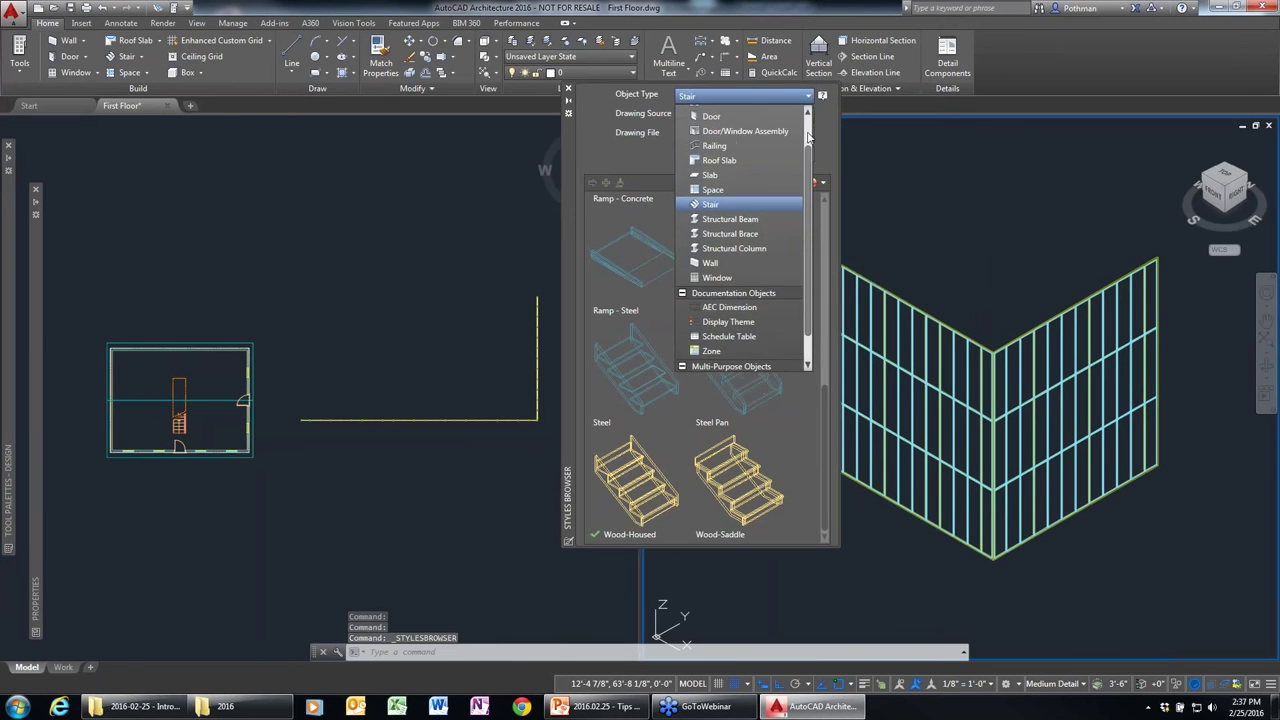
{"action": "scroll", "coordinate": [808, 137], "scroll_direction": "up", "scroll_amount": 1}
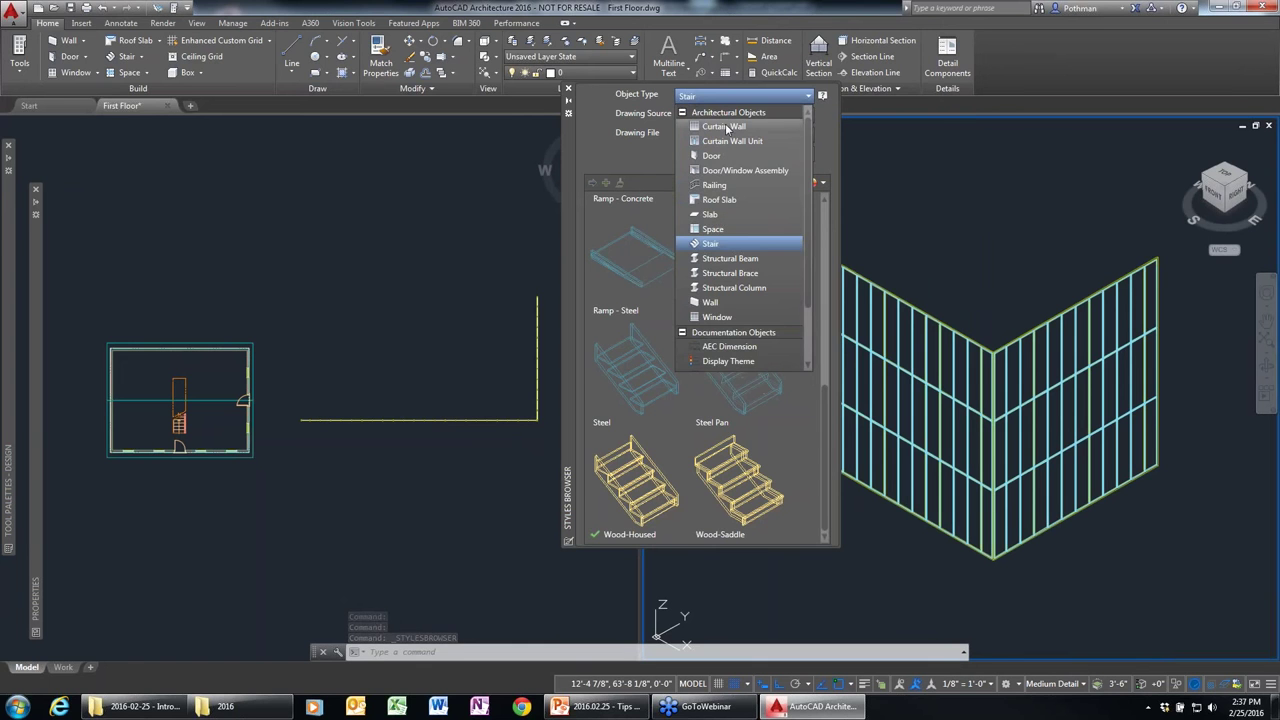
{"action": "left_click", "coordinate": [726, 128]}
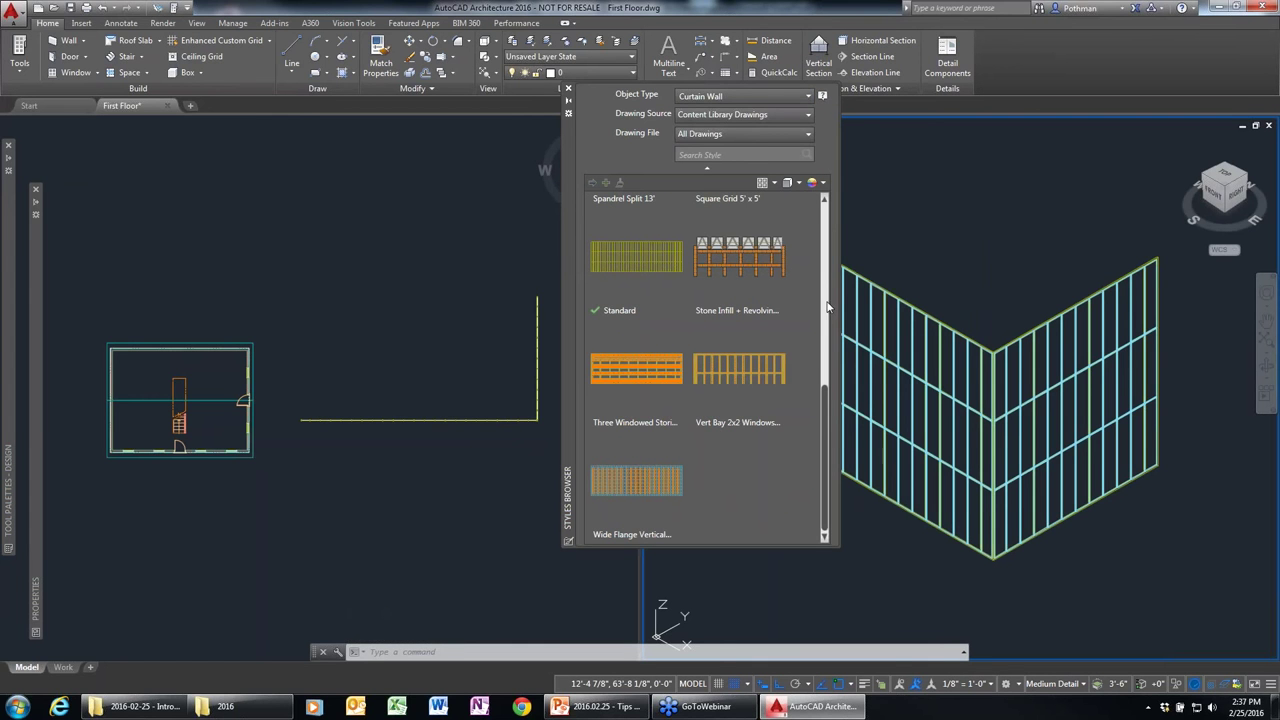
{"action": "left_click", "coordinate": [623, 376]}
{"action": "double_click", "coordinate": [622, 370]}
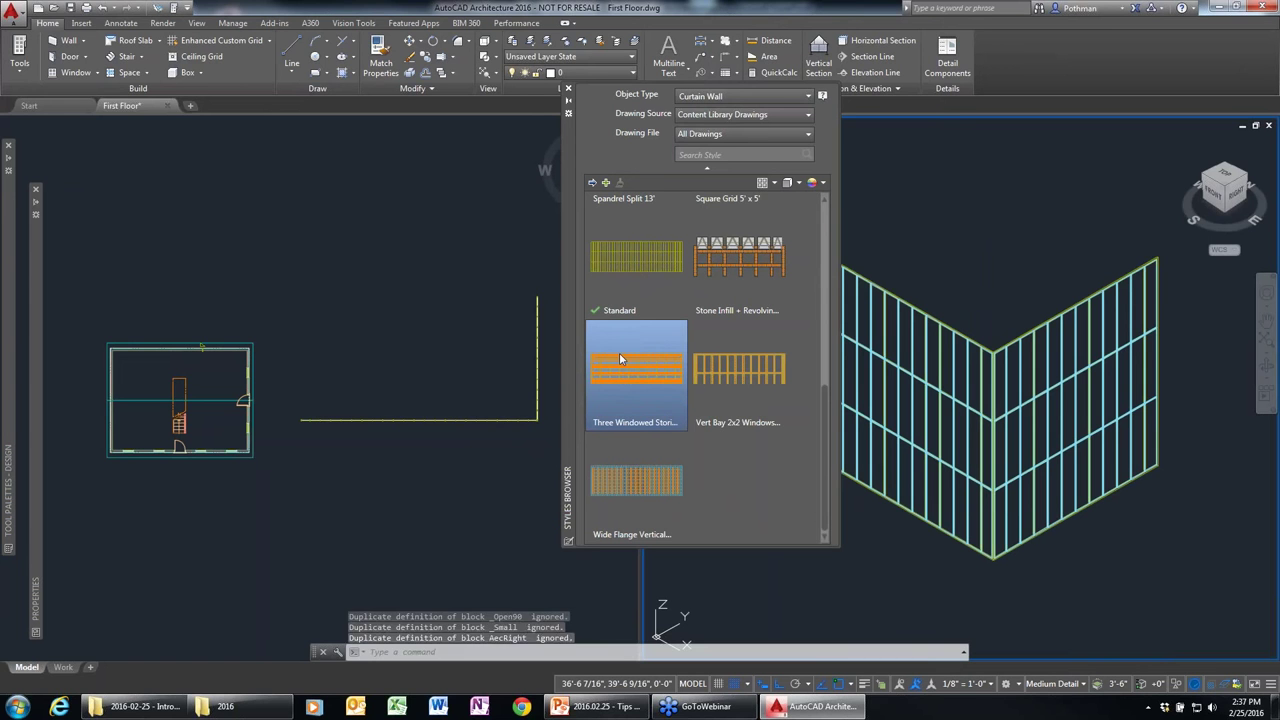
Crossing-select the L-shaped curtain wall in the plan view.
{"action": "left_click", "coordinate": [487, 440]}
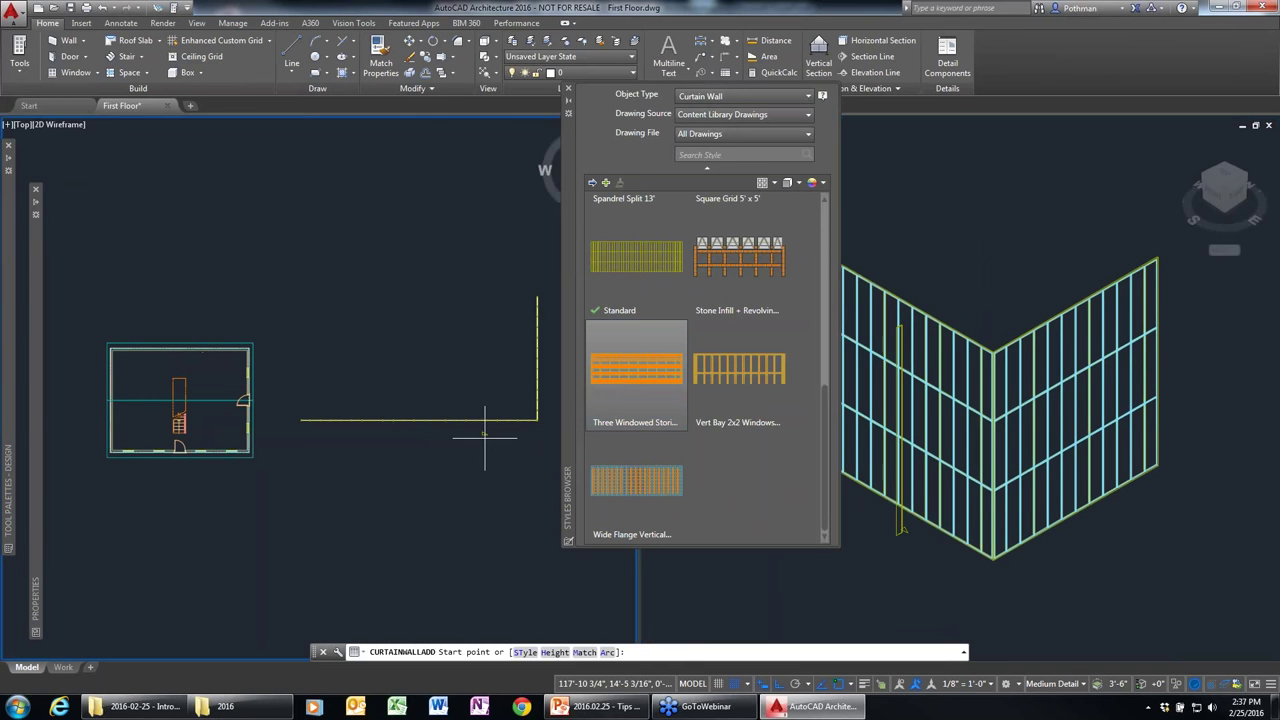
{"action": "key", "text": "Escape"}
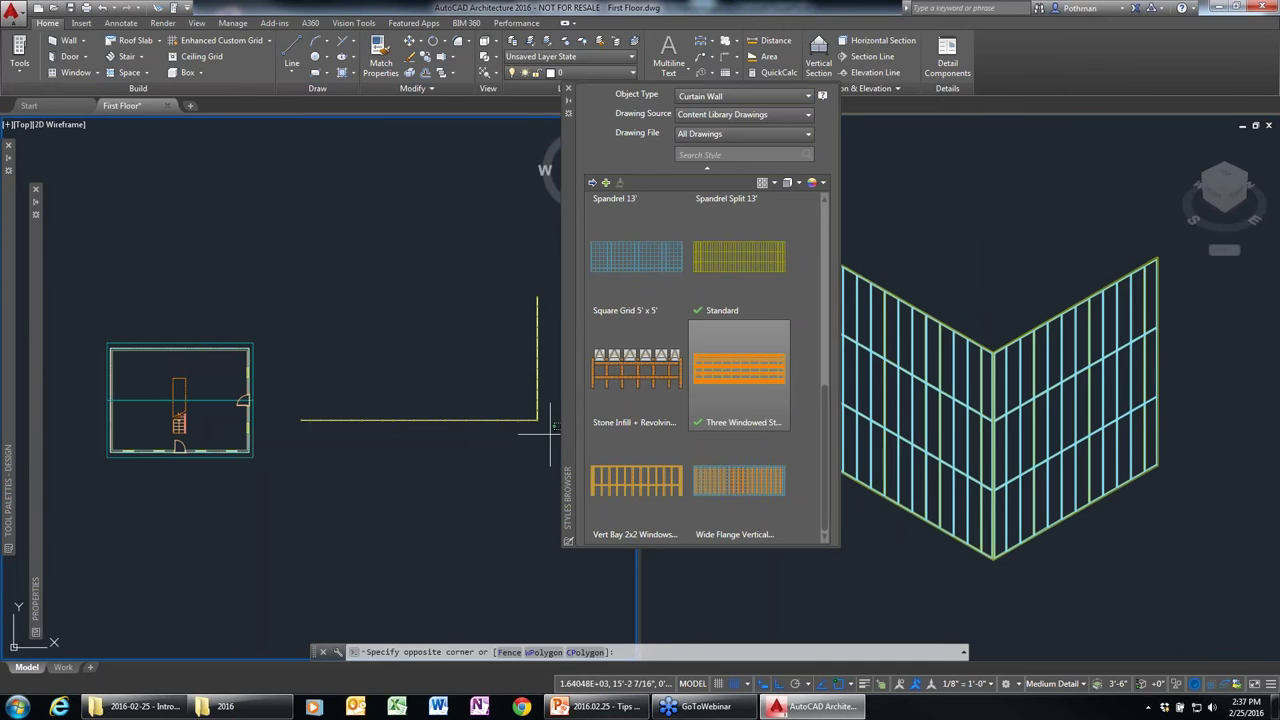
{"action": "left_click", "coordinate": [549, 434]}
{"action": "left_click", "coordinate": [405, 321]}
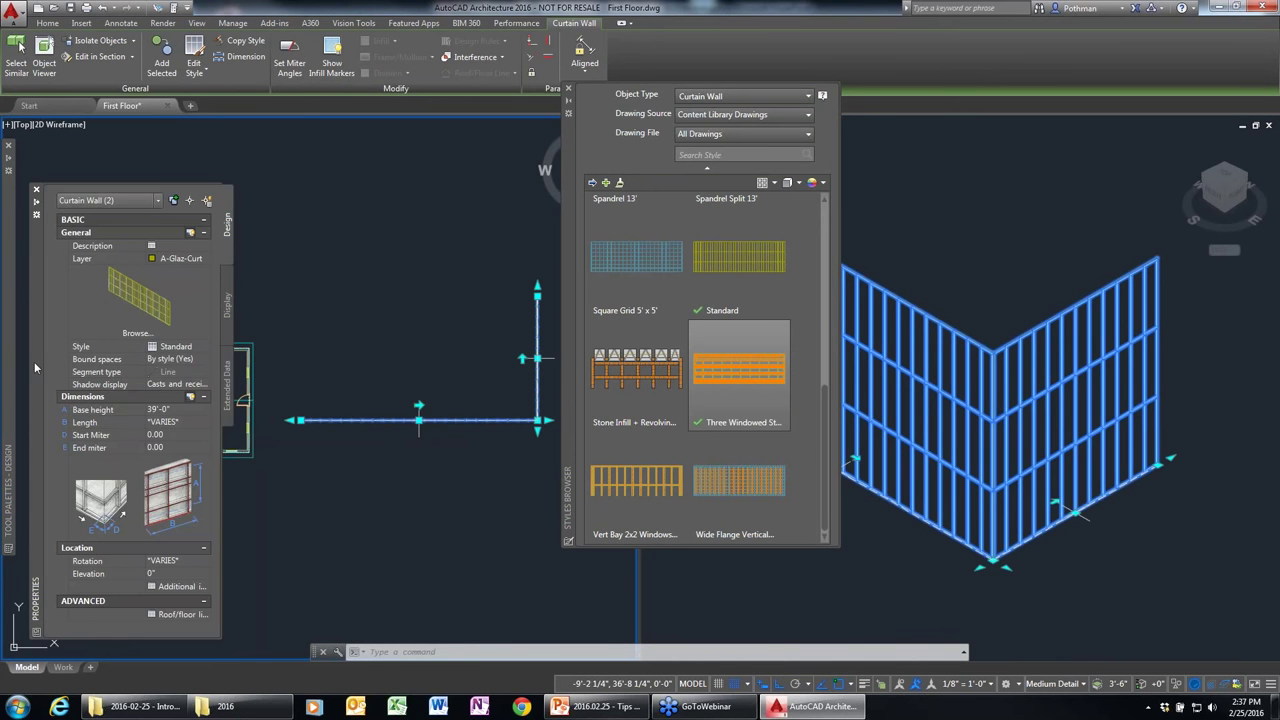
Change the curtain wall's style to Three Windowed Stories.
{"action": "left_click", "coordinate": [199, 347]}
{"action": "left_click", "coordinate": [206, 346]}
{"action": "left_click", "coordinate": [209, 371]}
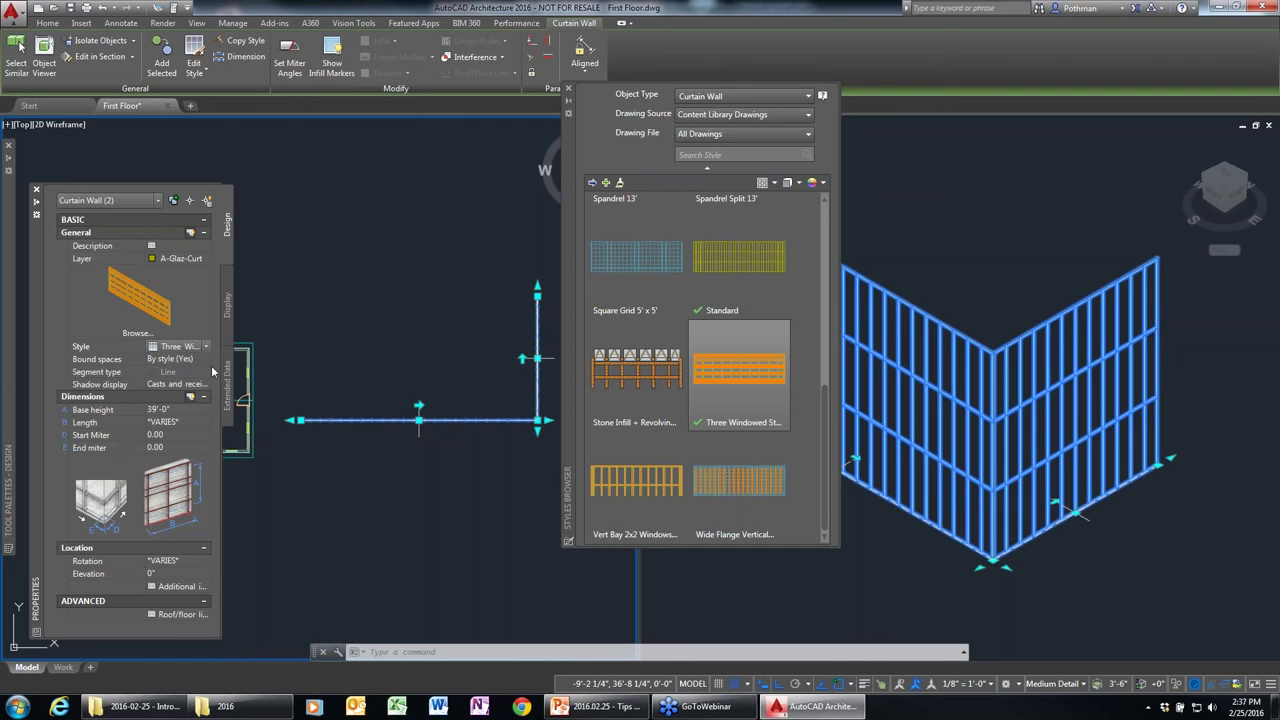
{"action": "key", "text": "Escape"}
Zoom in on the restyled curtain wall in 3D, then select and delete it.
{"action": "left_click", "coordinate": [993, 523]}
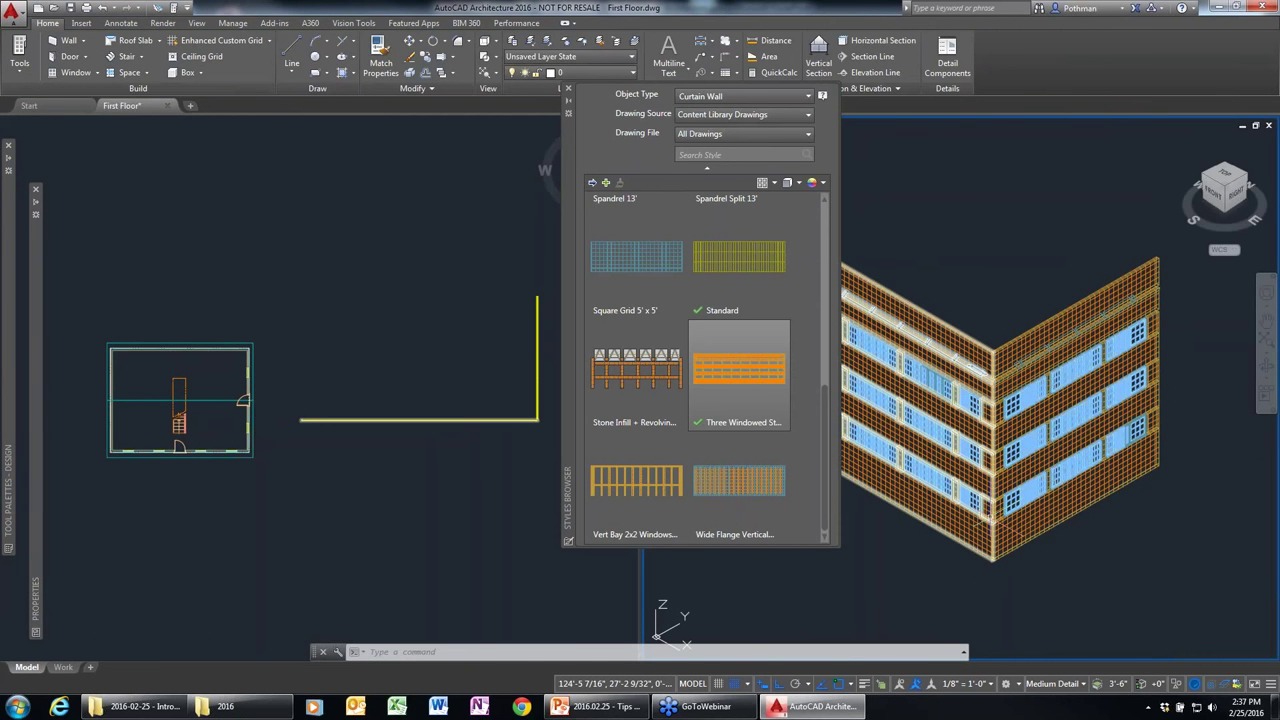
{"action": "scroll", "coordinate": [1000, 400], "scroll_direction": "up", "scroll_amount": 3}
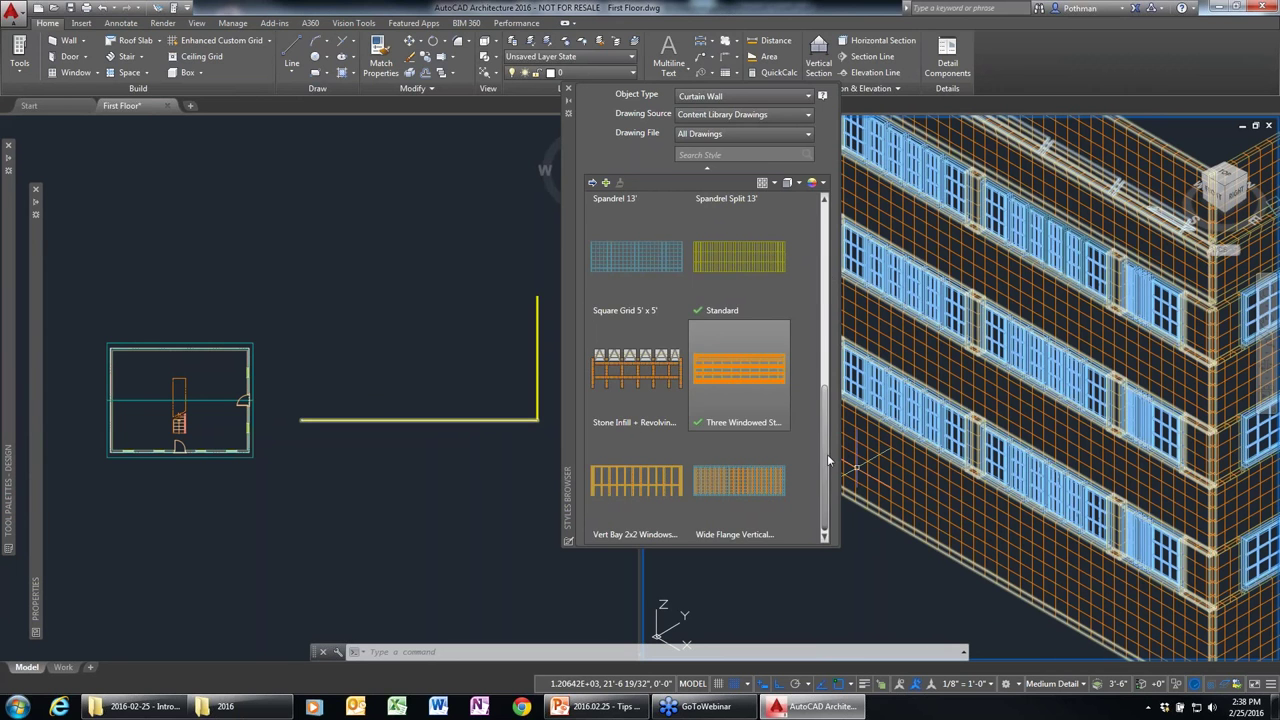
{"action": "left_click", "coordinate": [826, 345]}
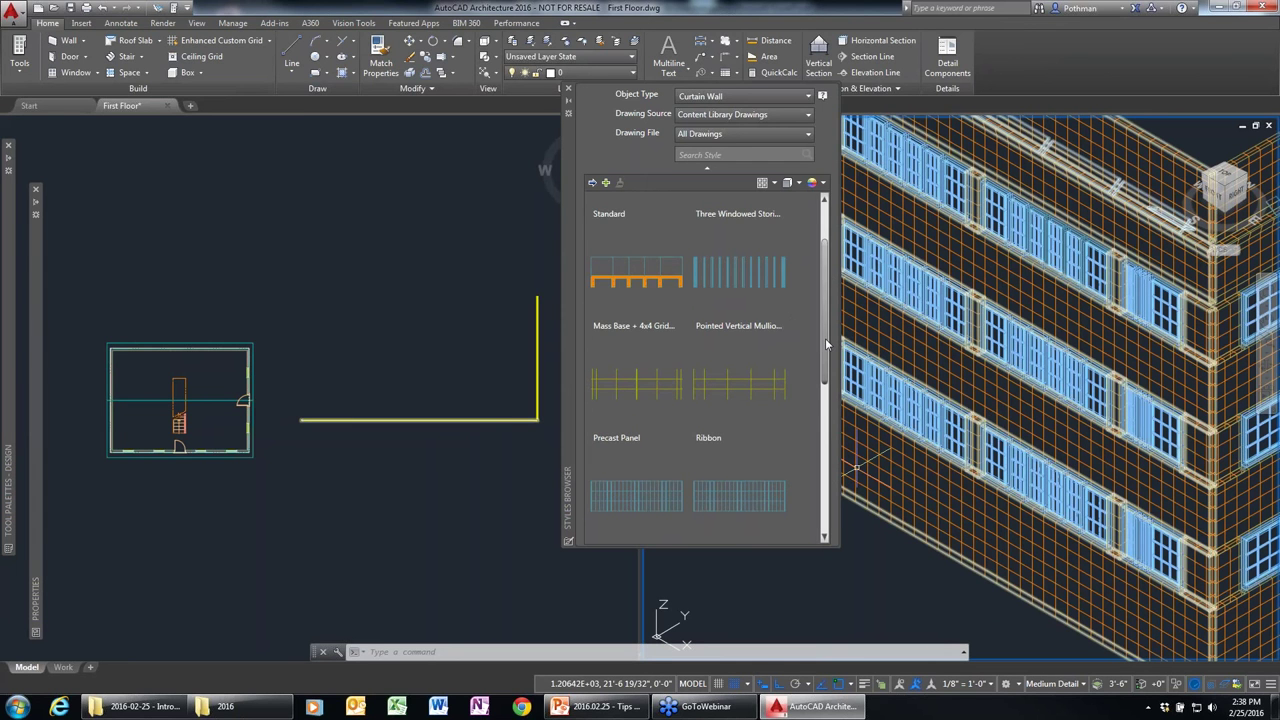
{"action": "scroll", "coordinate": [824, 292], "scroll_direction": "up", "scroll_amount": 2}
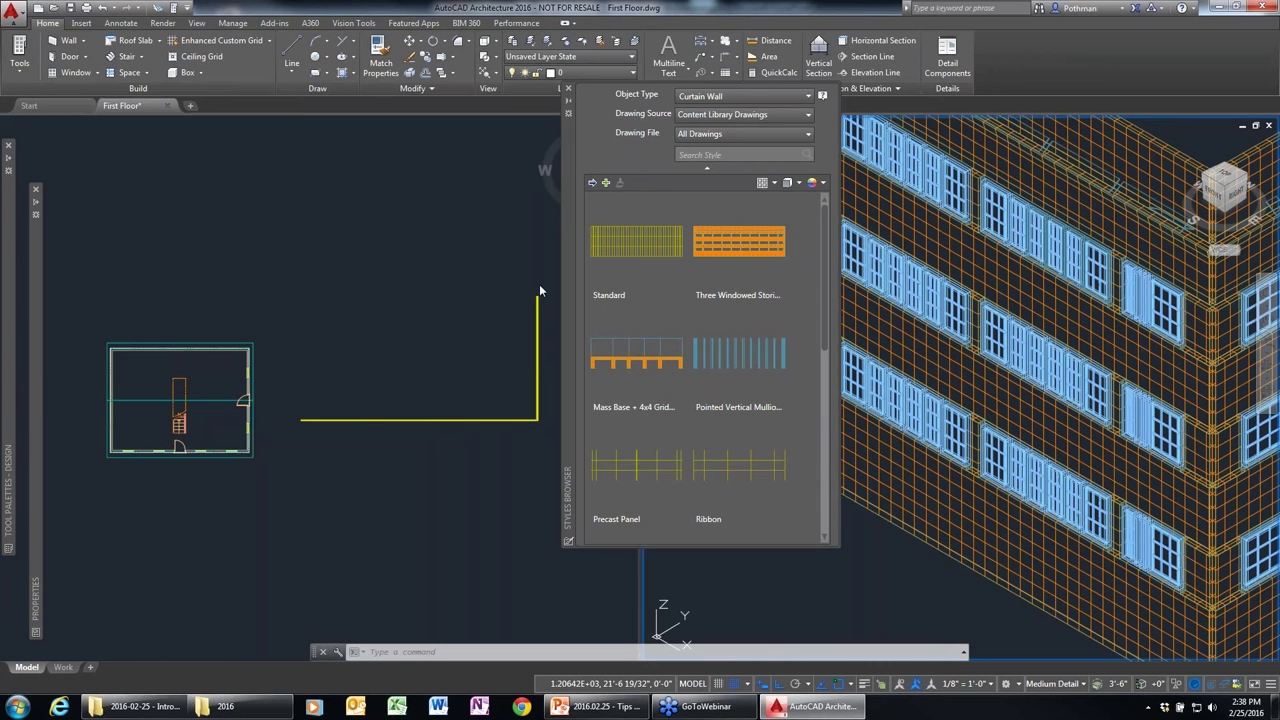
{"action": "left_click", "coordinate": [545, 424]}
{"action": "left_click", "coordinate": [500, 371]}
{"action": "key", "text": "Delete"}
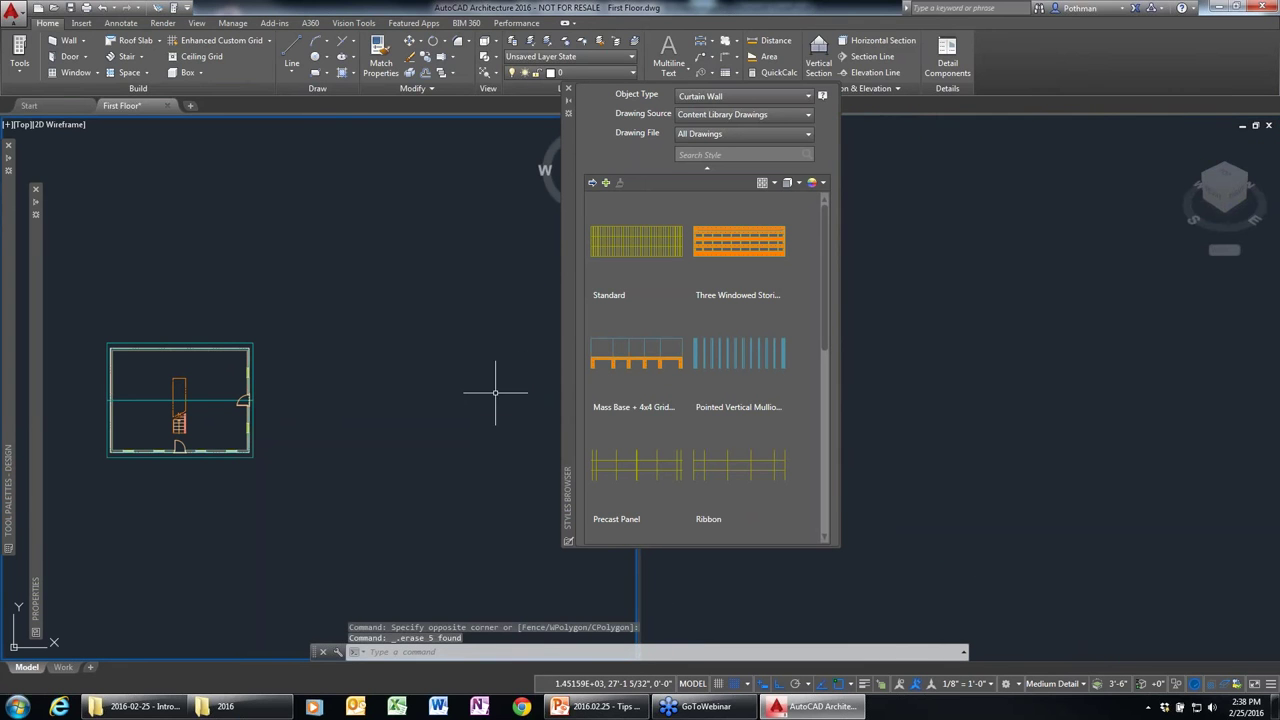
Close the Styles Browser and zoom and centre the first-floor plan.
{"action": "left_click", "coordinate": [568, 88]}
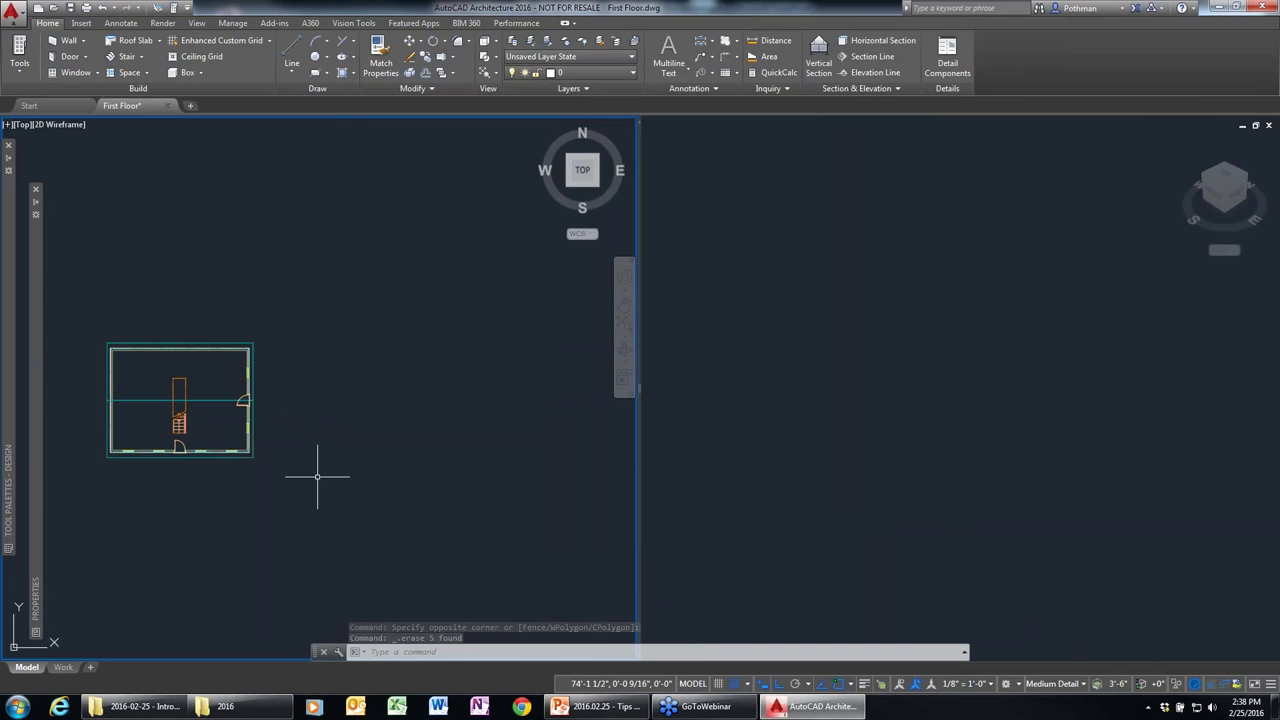
{"action": "scroll", "coordinate": [277, 446], "scroll_direction": "up", "scroll_amount": 2}
{"action": "scroll", "coordinate": [300, 450], "scroll_direction": "down", "scroll_amount": 2}
{"action": "middle_click_drag", "start_coordinate": [378, 455], "coordinate": [488, 469]}
{"action": "scroll", "coordinate": [380, 446], "scroll_direction": "up", "scroll_amount": 2}
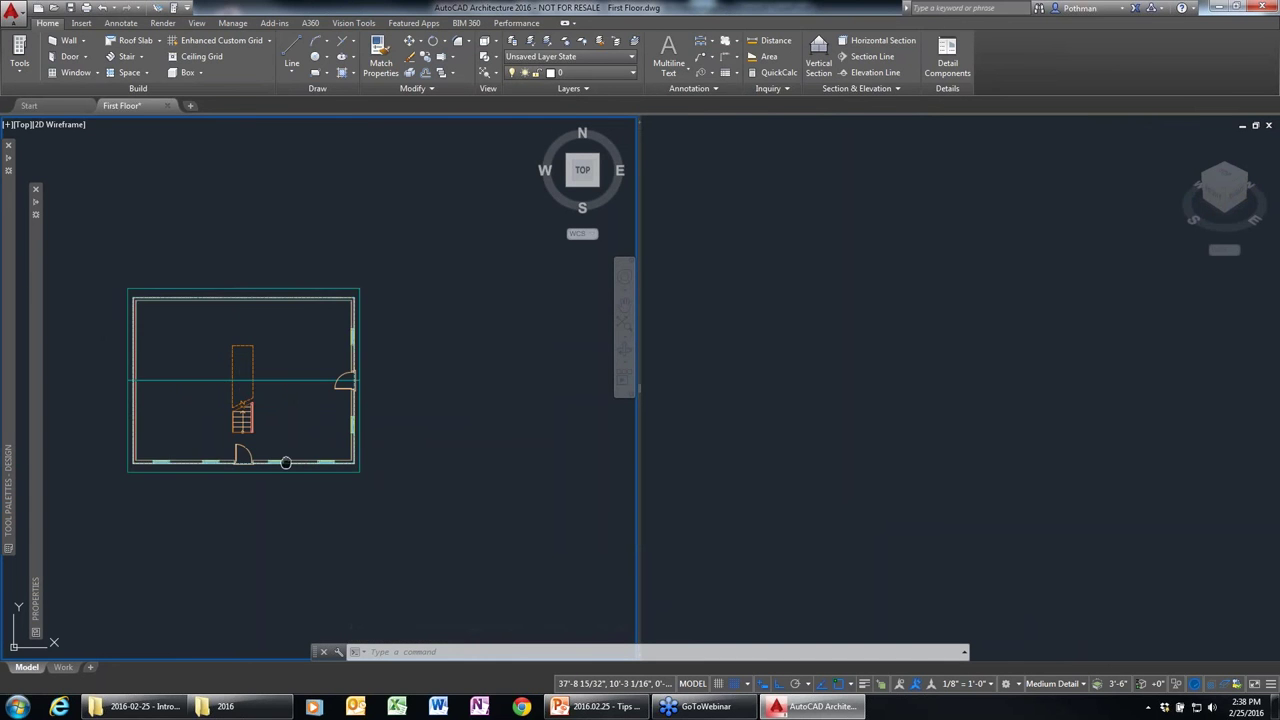
{"action": "middle_click_drag", "start_coordinate": [260, 470], "coordinate": [388, 448]}
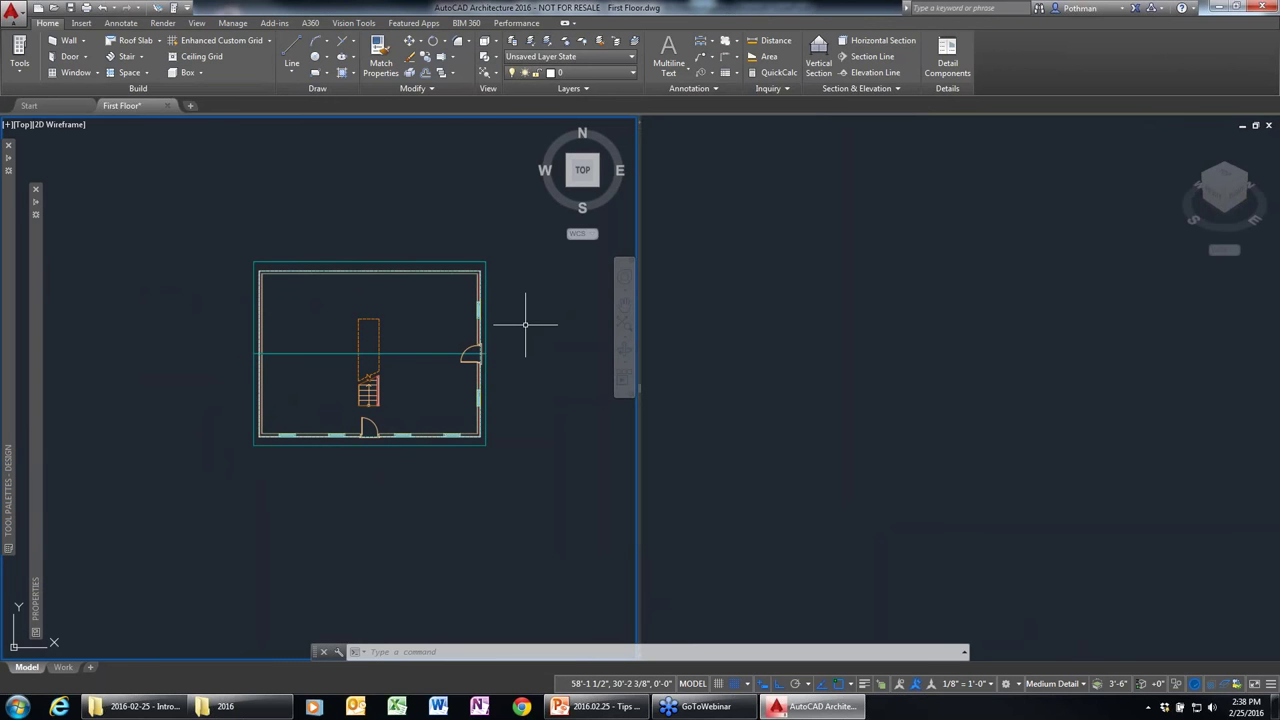
Switch to a single viewport layout and zoom so the plan fills it.
{"action": "type", "text": "viewpo"}
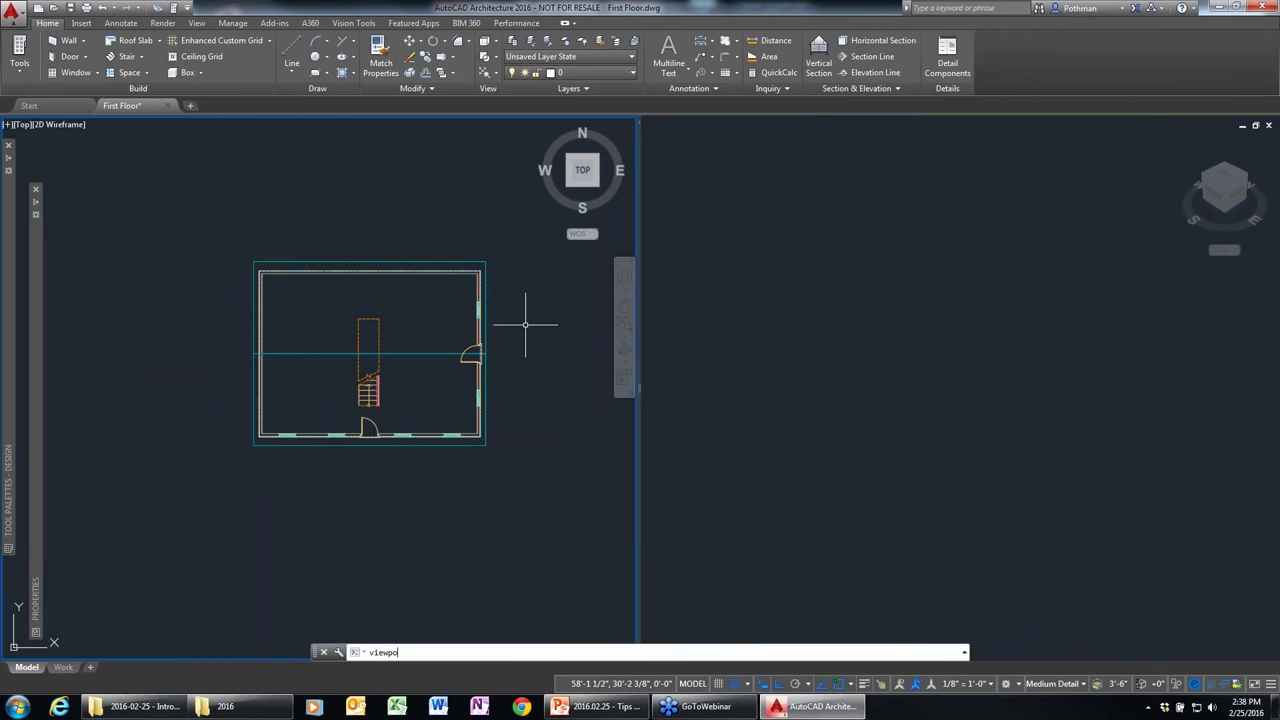
{"action": "key", "text": "Return"}
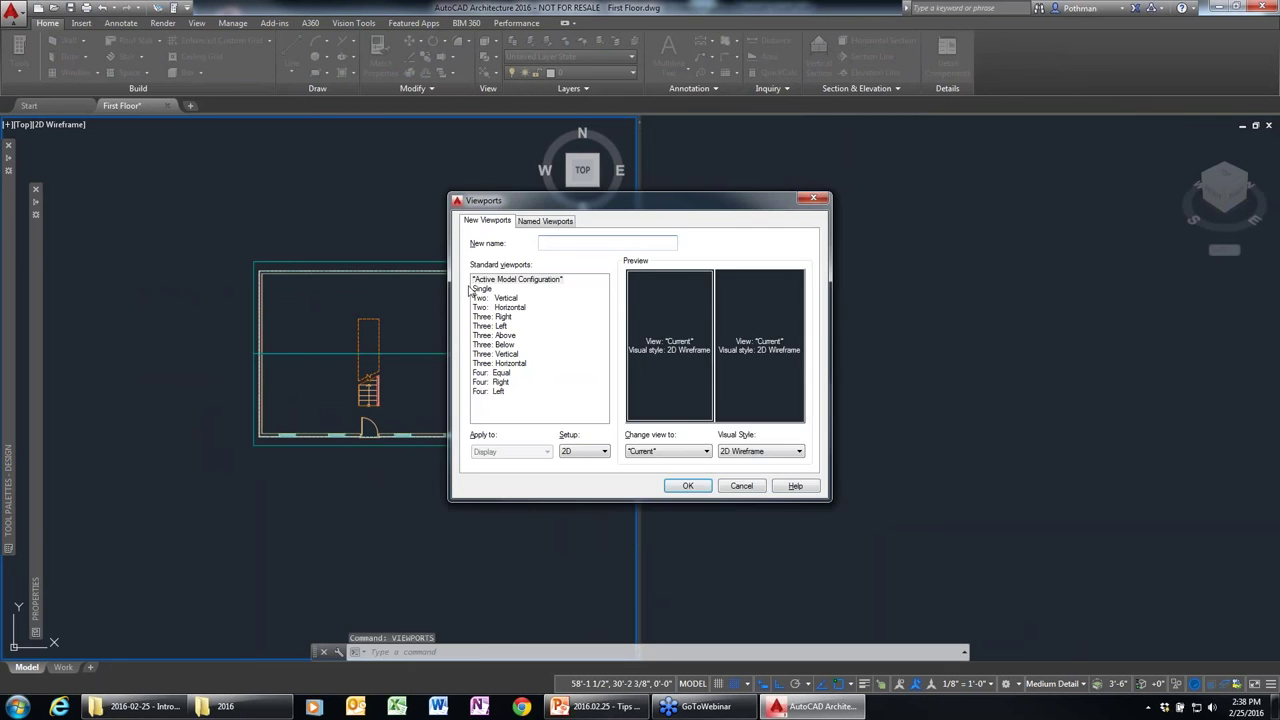
{"action": "left_click", "coordinate": [482, 289]}
{"action": "left_click", "coordinate": [688, 486]}
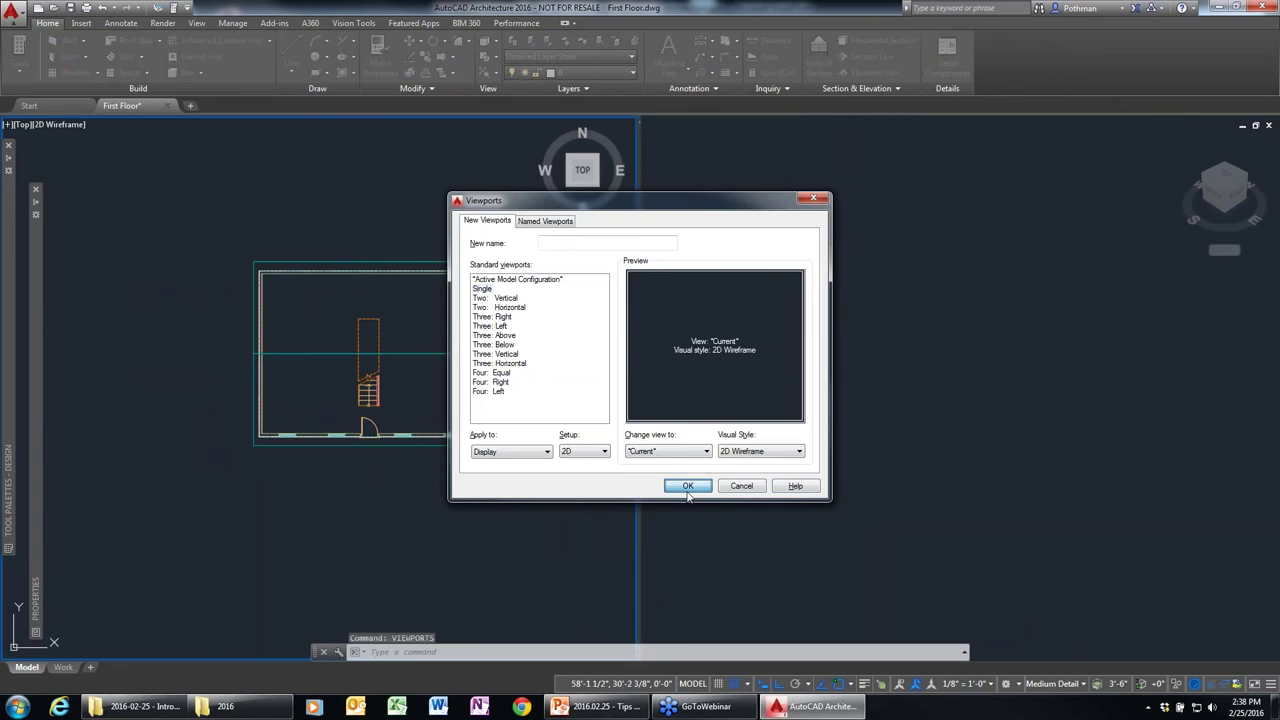
{"action": "scroll", "coordinate": [720, 420], "scroll_direction": "up", "scroll_amount": 4}
{"action": "scroll", "coordinate": [750, 405], "scroll_direction": "up", "scroll_amount": 2}
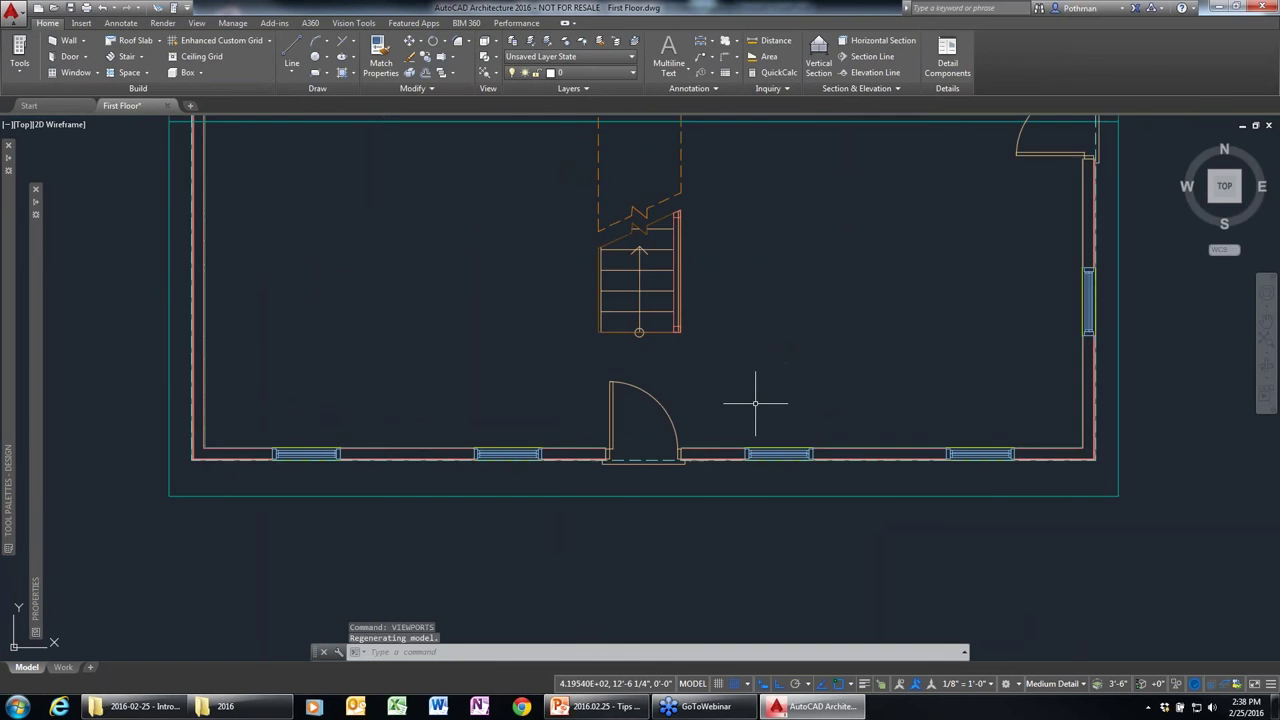
{"action": "scroll", "coordinate": [638, 455], "scroll_direction": "down", "scroll_amount": 2}
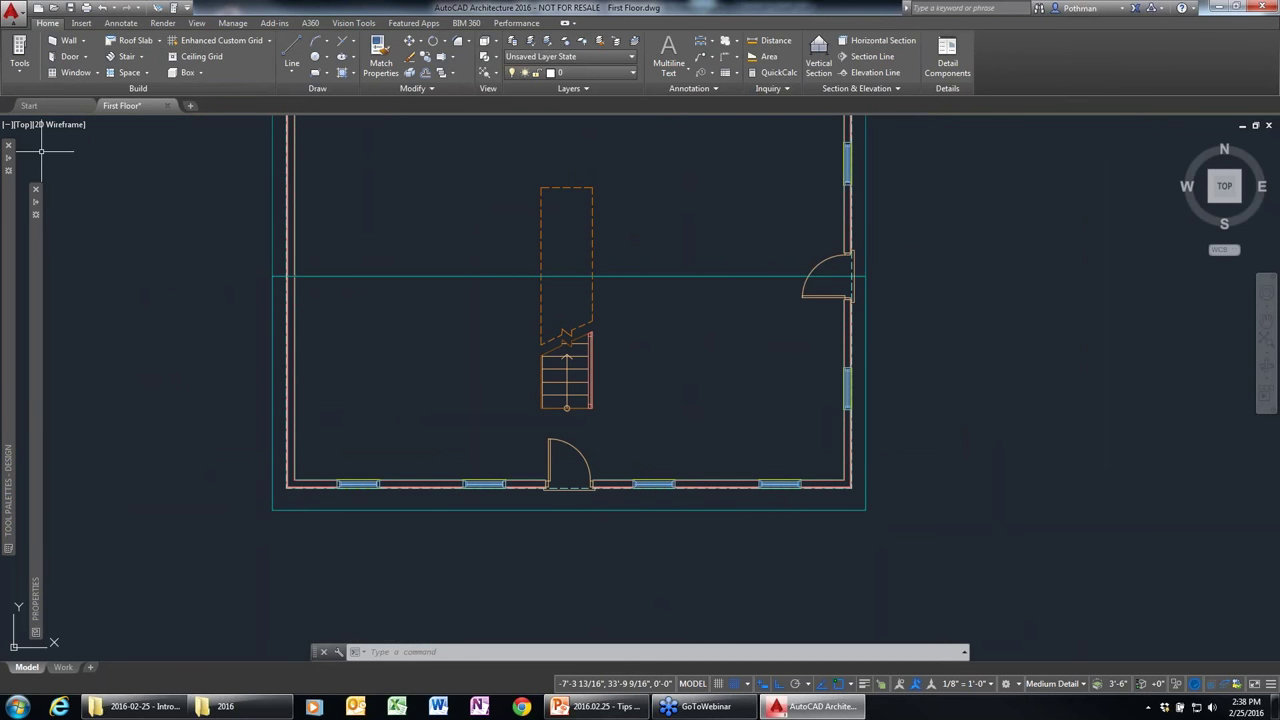
Place window tag 1 below the leftmost bottom-wall window and accept its property data.
{"action": "left_click", "coordinate": [128, 24]}
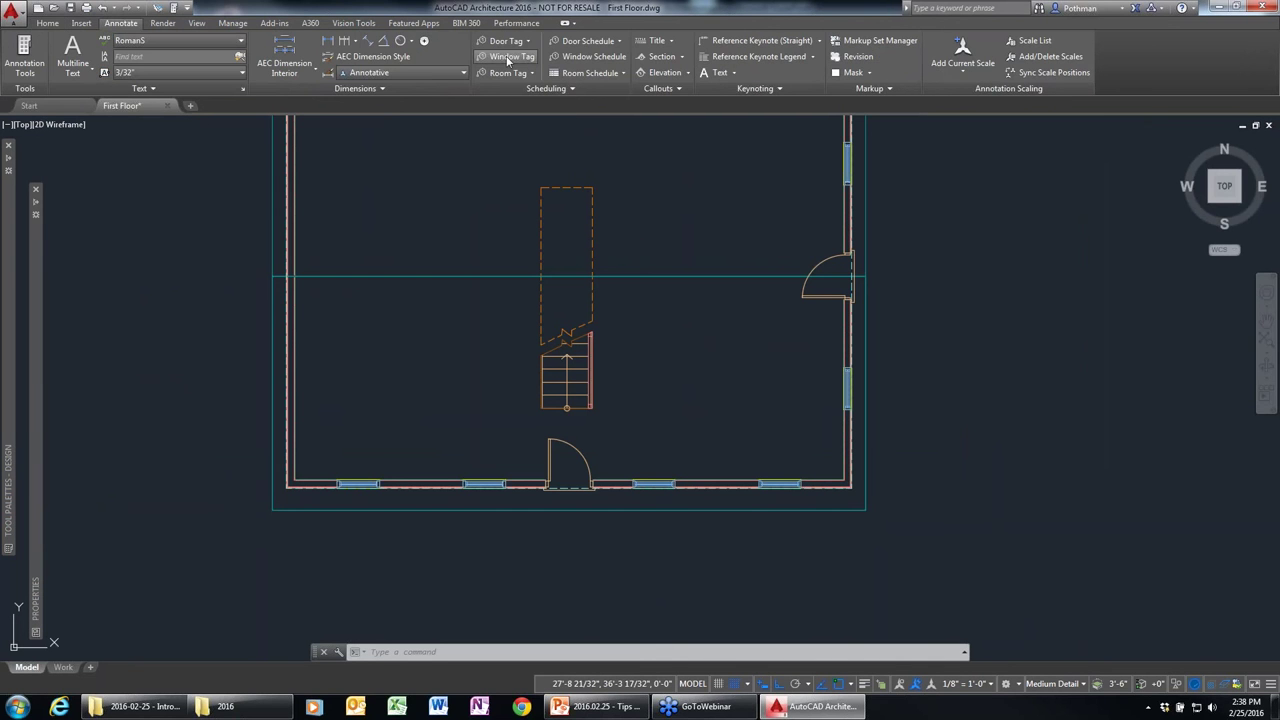
{"action": "left_click", "coordinate": [506, 56]}
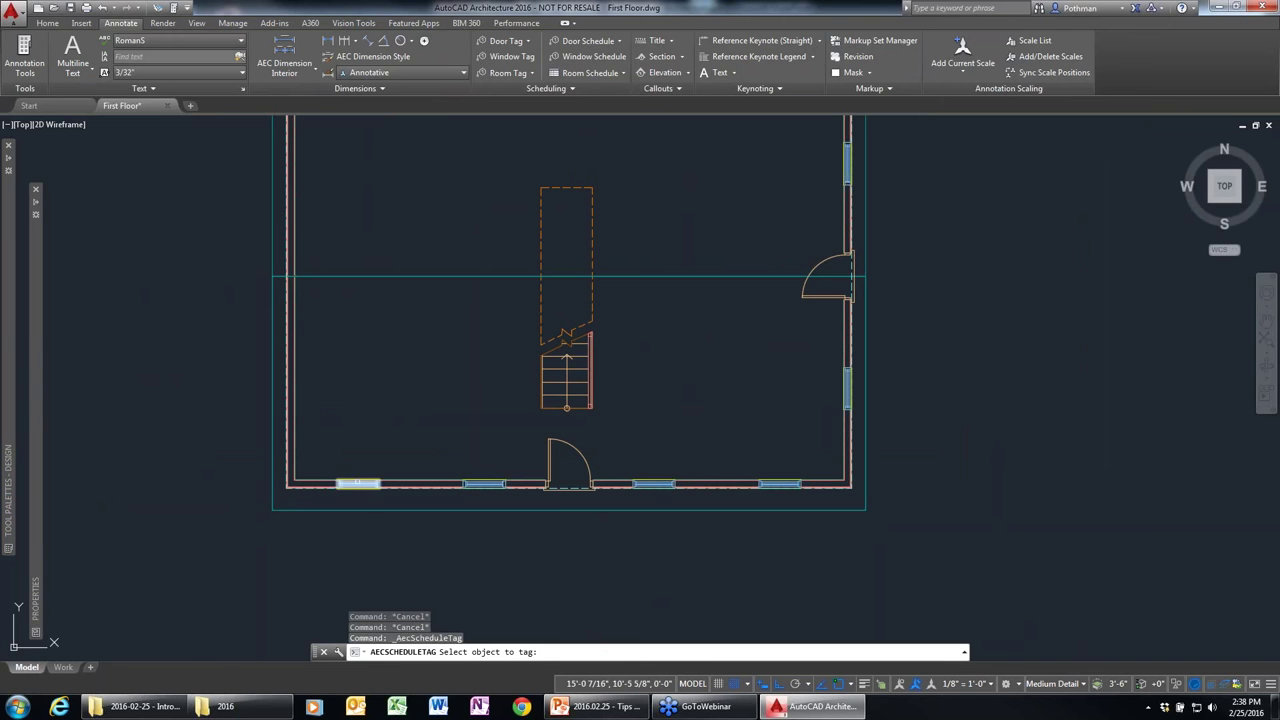
{"action": "left_click", "coordinate": [358, 484]}
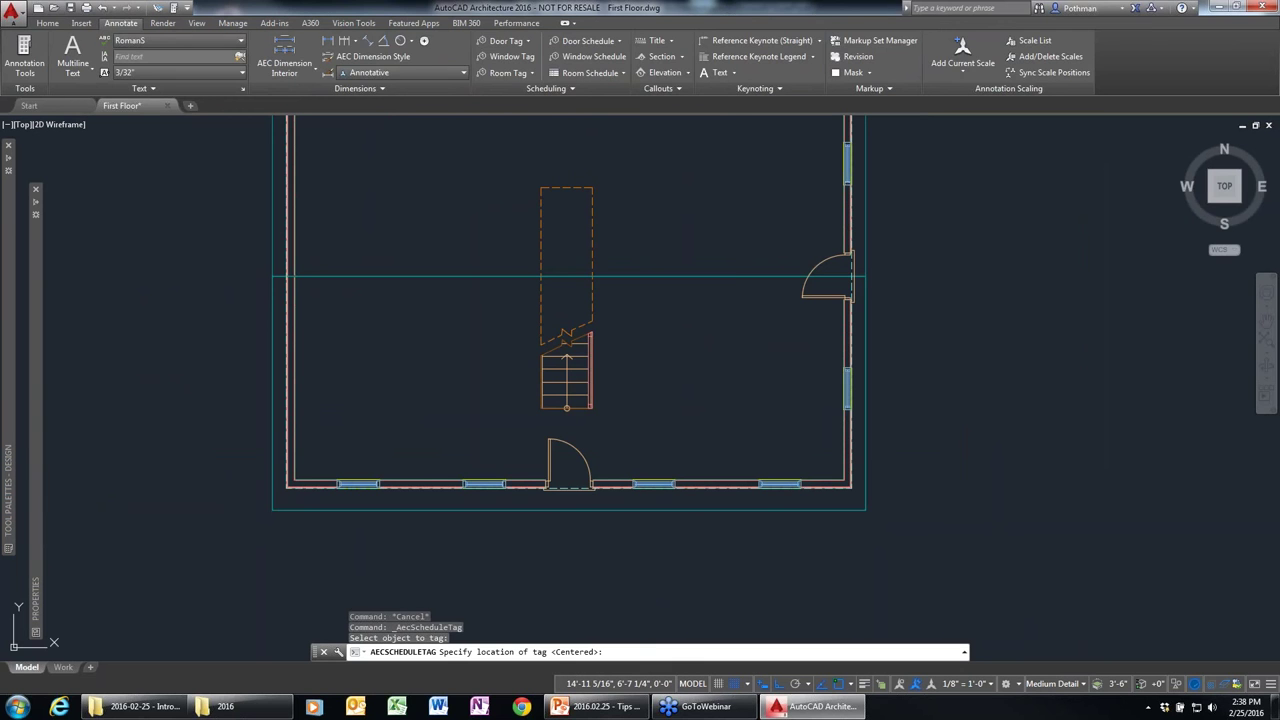
{"action": "left_click", "coordinate": [409, 558]}
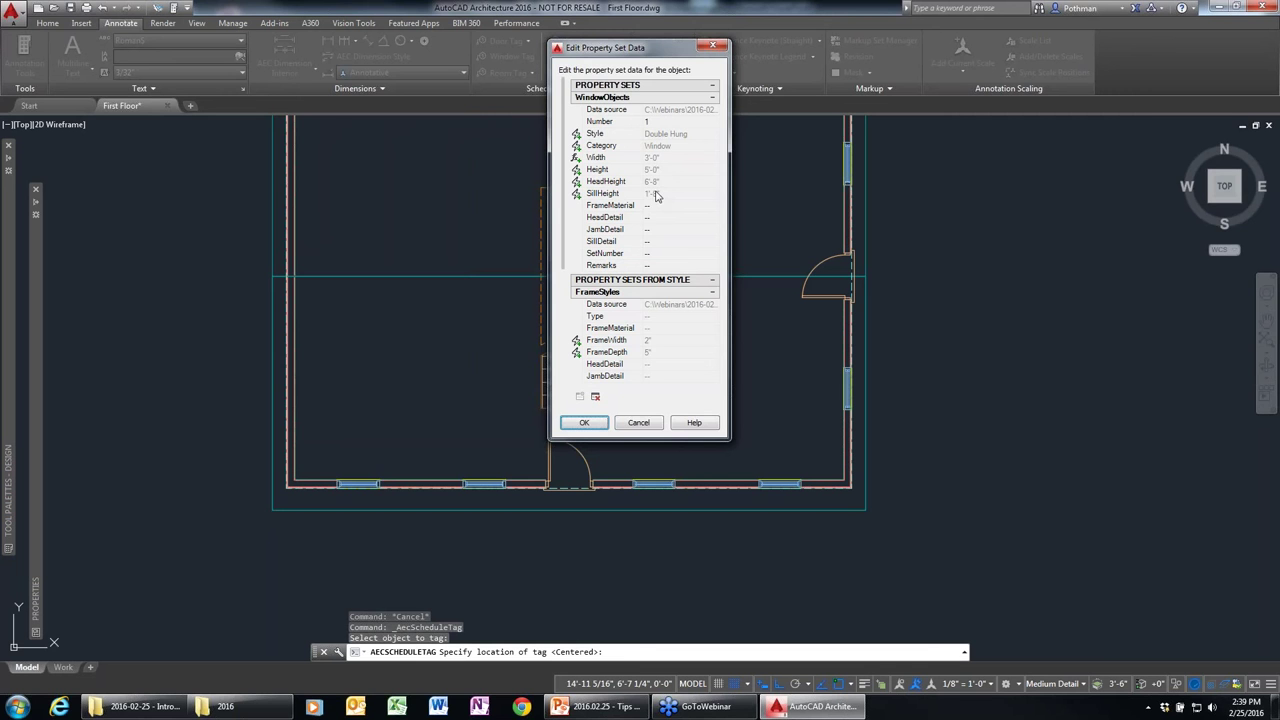
{"action": "scroll", "coordinate": [564, 341], "scroll_direction": "down", "scroll_amount": 3}
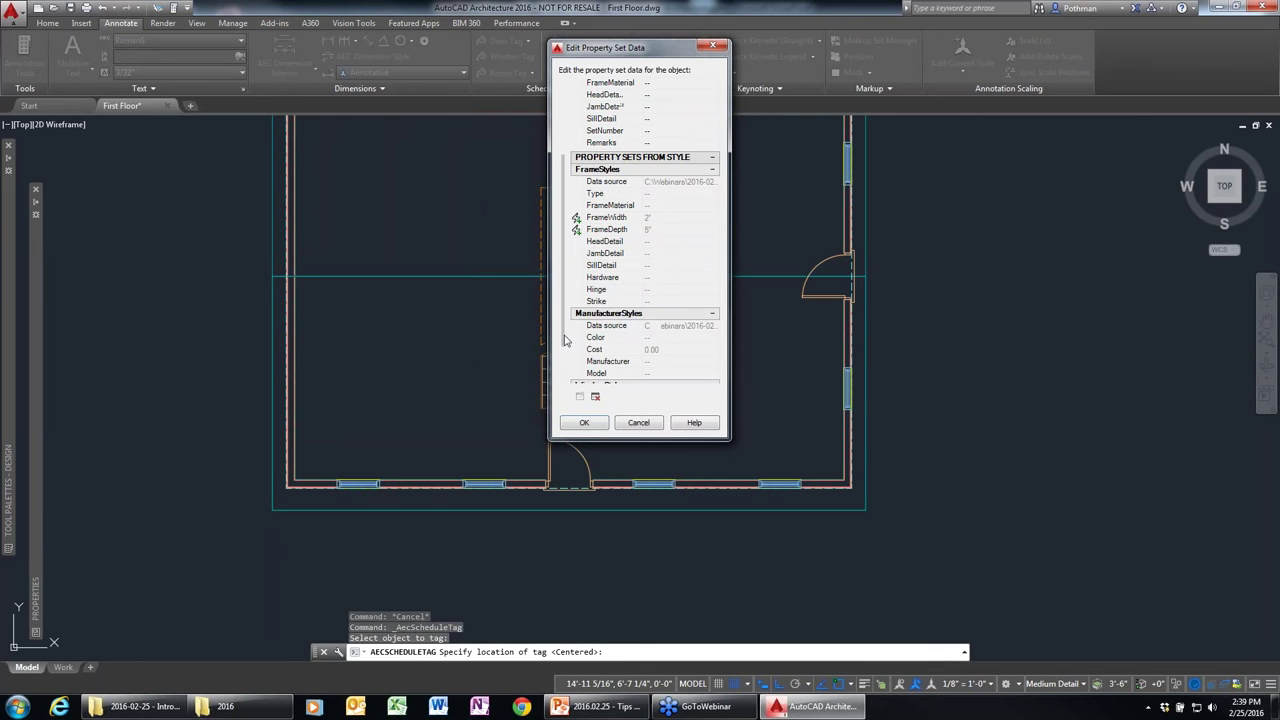
{"action": "scroll", "coordinate": [564, 341], "scroll_direction": "down", "scroll_amount": 1}
{"action": "scroll", "coordinate": [564, 345], "scroll_direction": "down", "scroll_amount": 2}
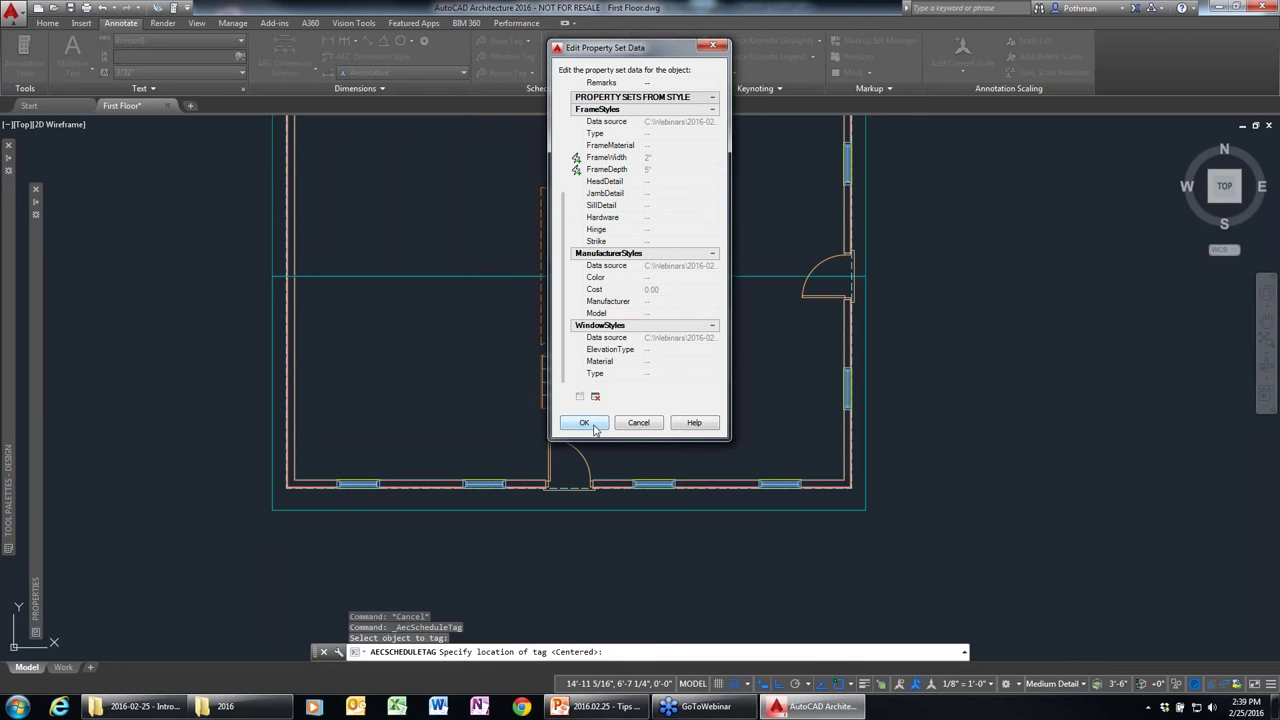
{"action": "left_click", "coordinate": [592, 425]}
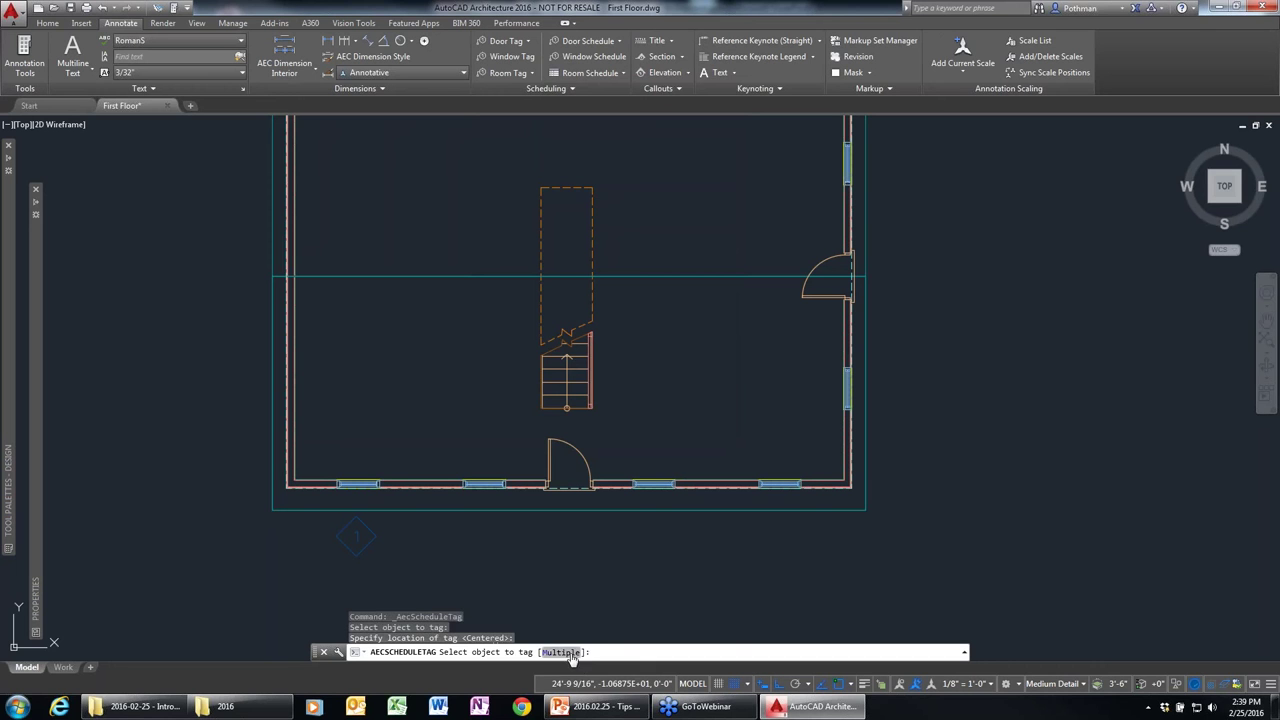
Tag the remaining five windows at once with the Multiple option.
{"action": "type", "text": "M"}
{"action": "key", "text": "Return"}
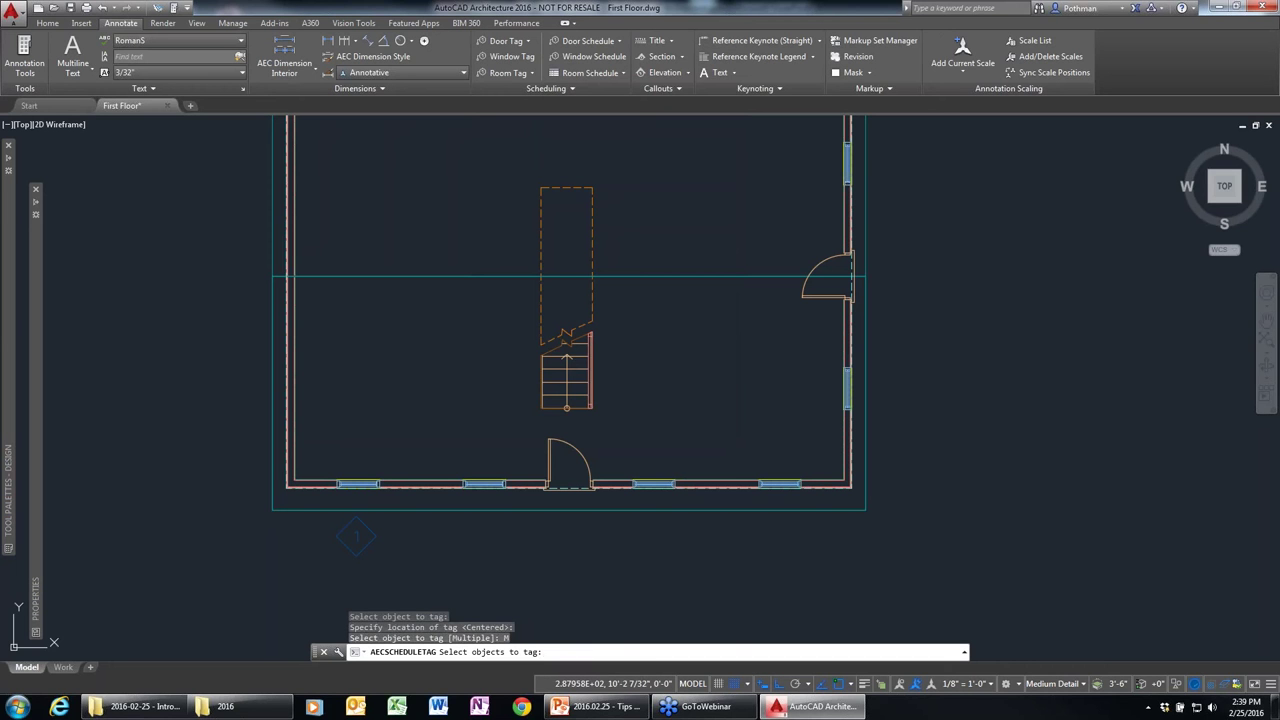
{"action": "left_click", "coordinate": [491, 484]}
{"action": "left_click", "coordinate": [653, 484]}
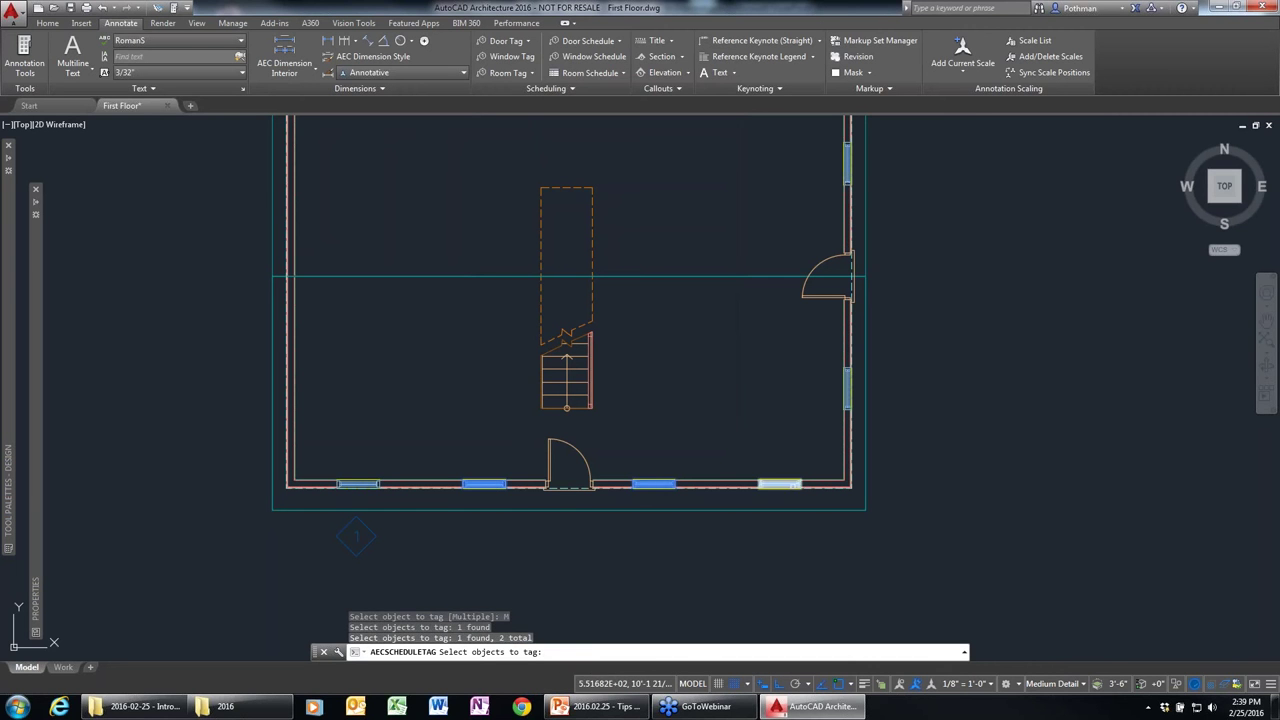
{"action": "left_click", "coordinate": [849, 450]}
{"action": "left_click", "coordinate": [845, 388]}
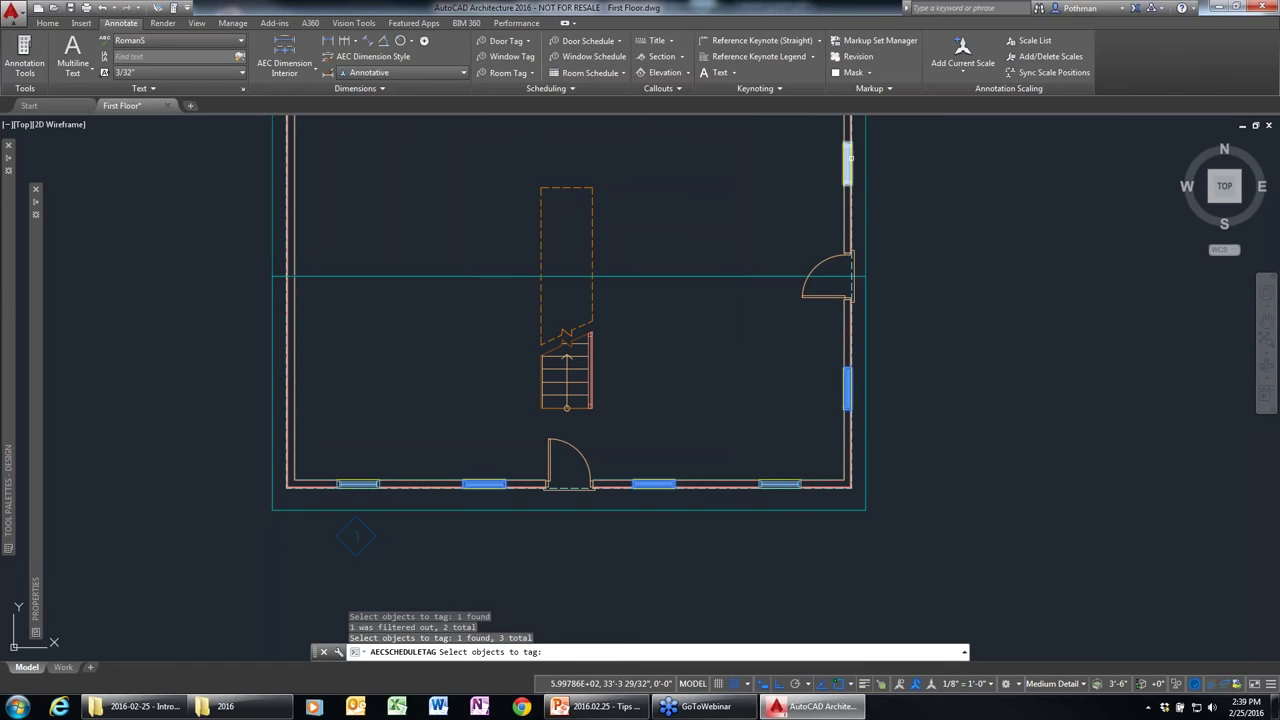
{"action": "left_click", "coordinate": [847, 160]}
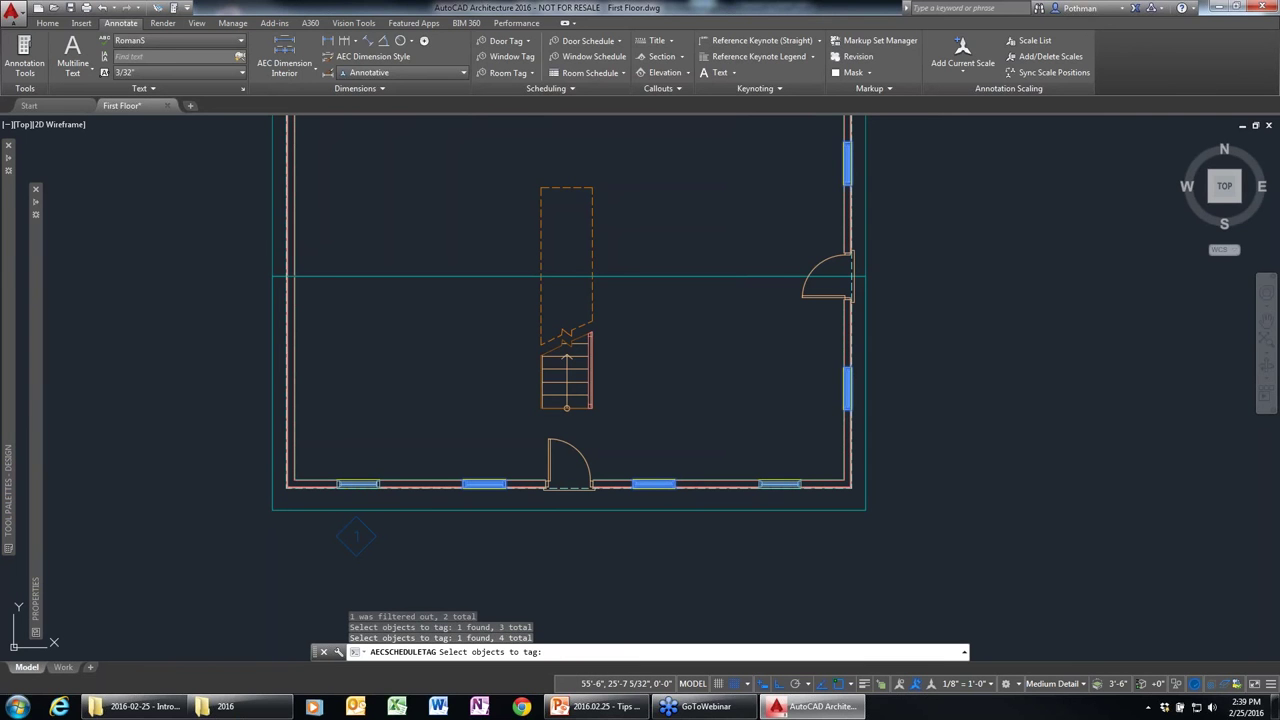
{"action": "key", "text": "Return"}
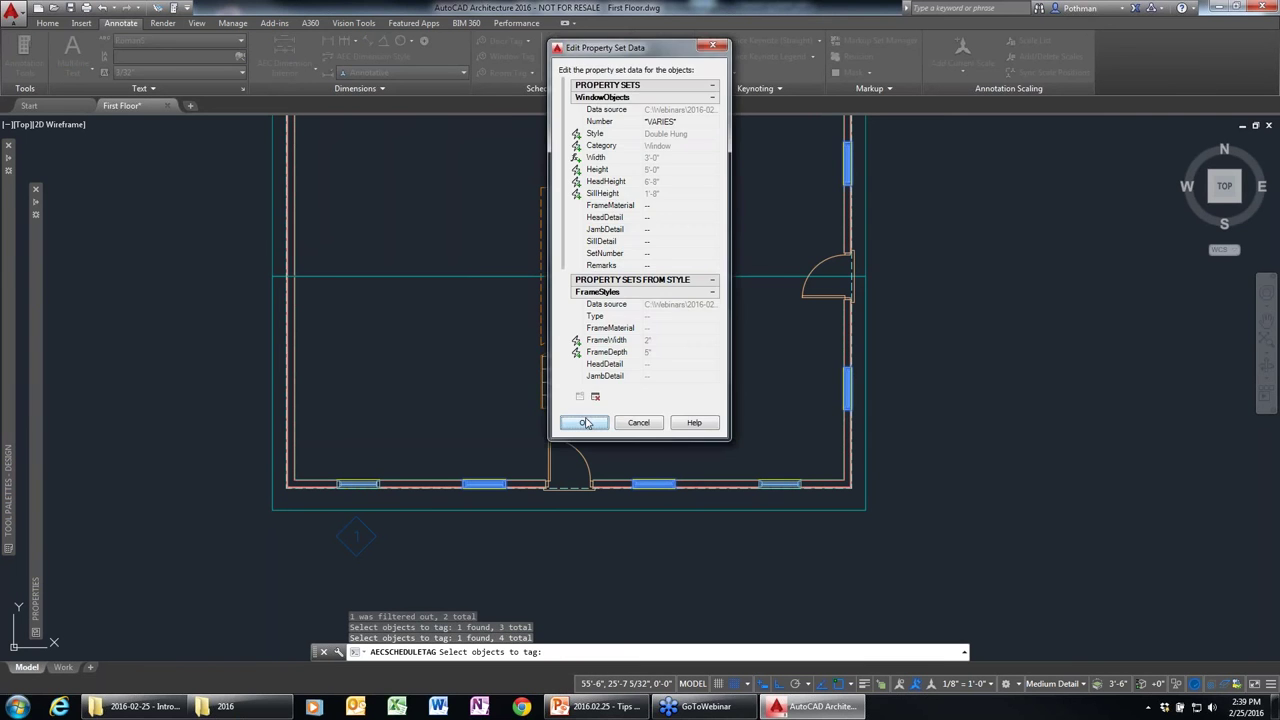
{"action": "key", "text": "Return"}
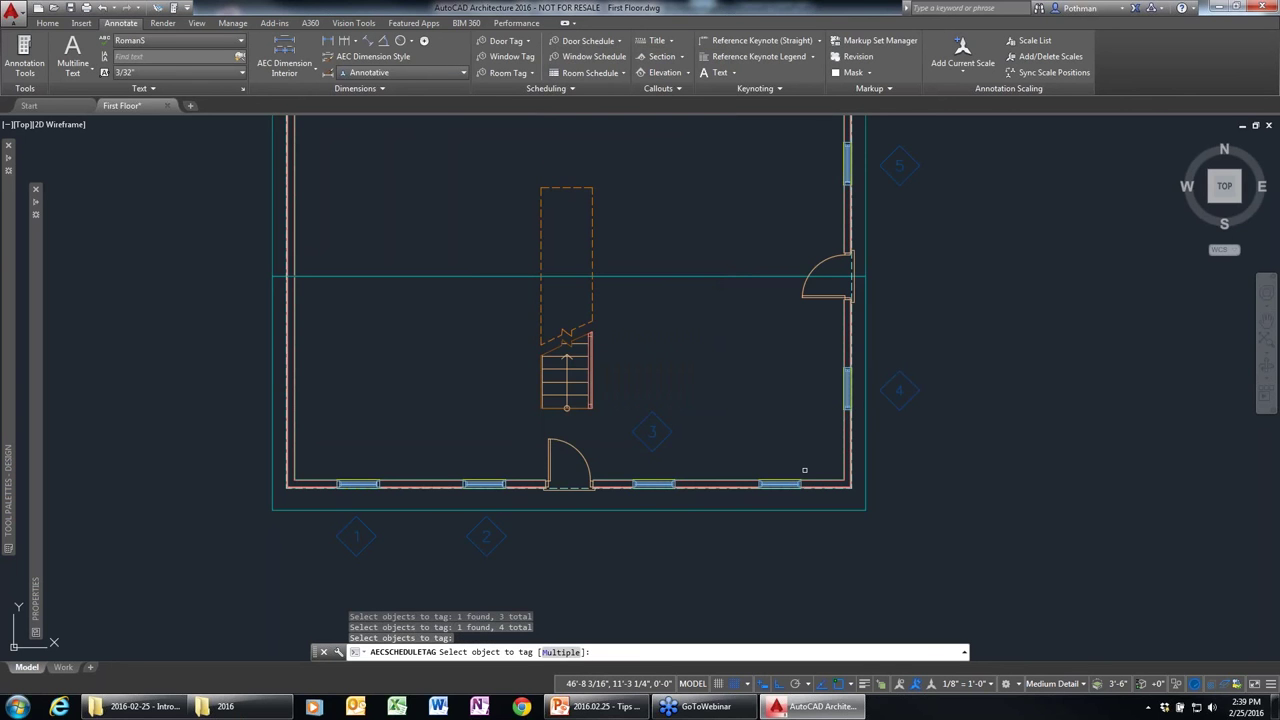
Cancel tagging and undo all the window tags just placed.
{"action": "scroll", "coordinate": [803, 482], "scroll_direction": "down", "scroll_amount": 4}
{"action": "scroll", "coordinate": [803, 482], "scroll_direction": "up", "scroll_amount": 2}
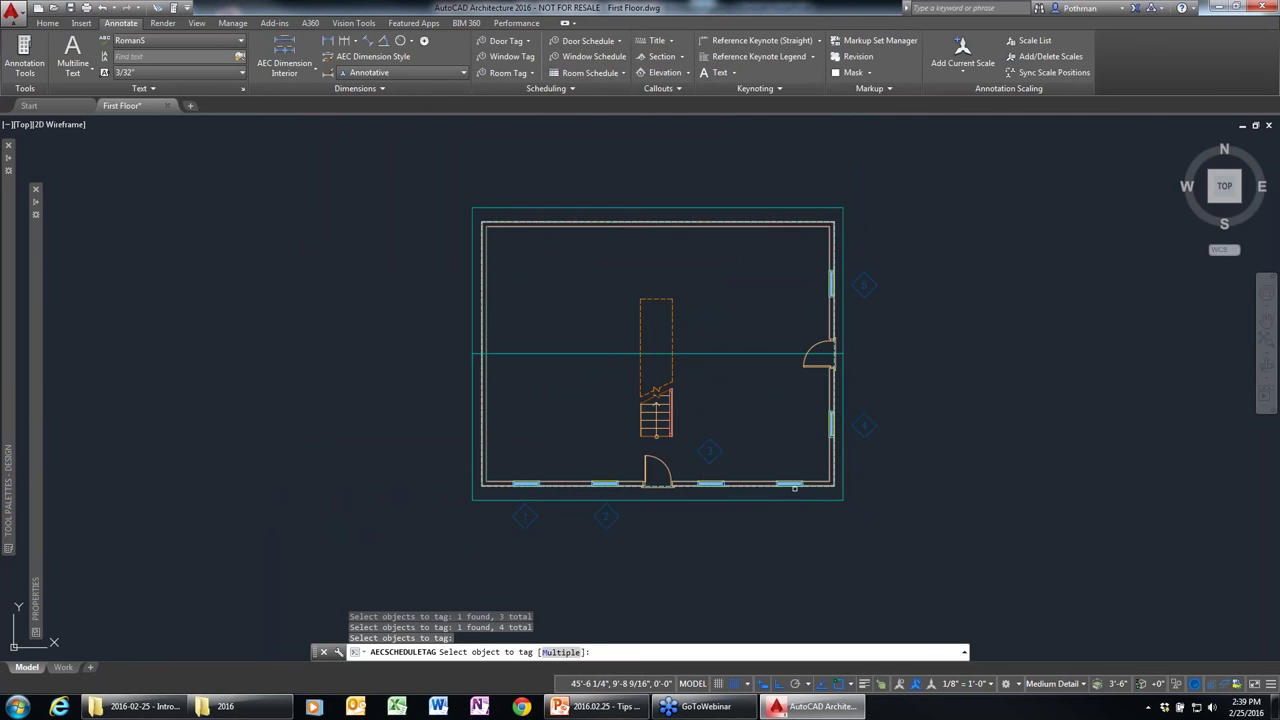
{"action": "key", "text": "Escape"}
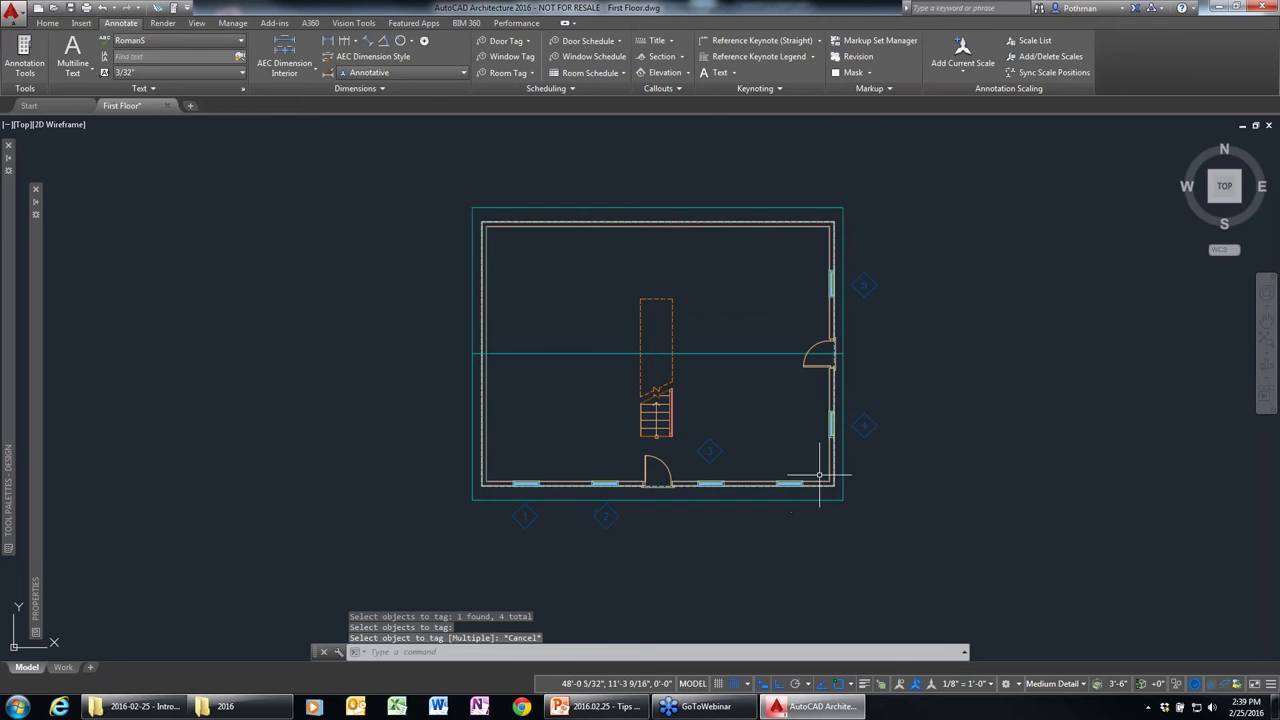
{"action": "key", "text": "ctrl+z"}
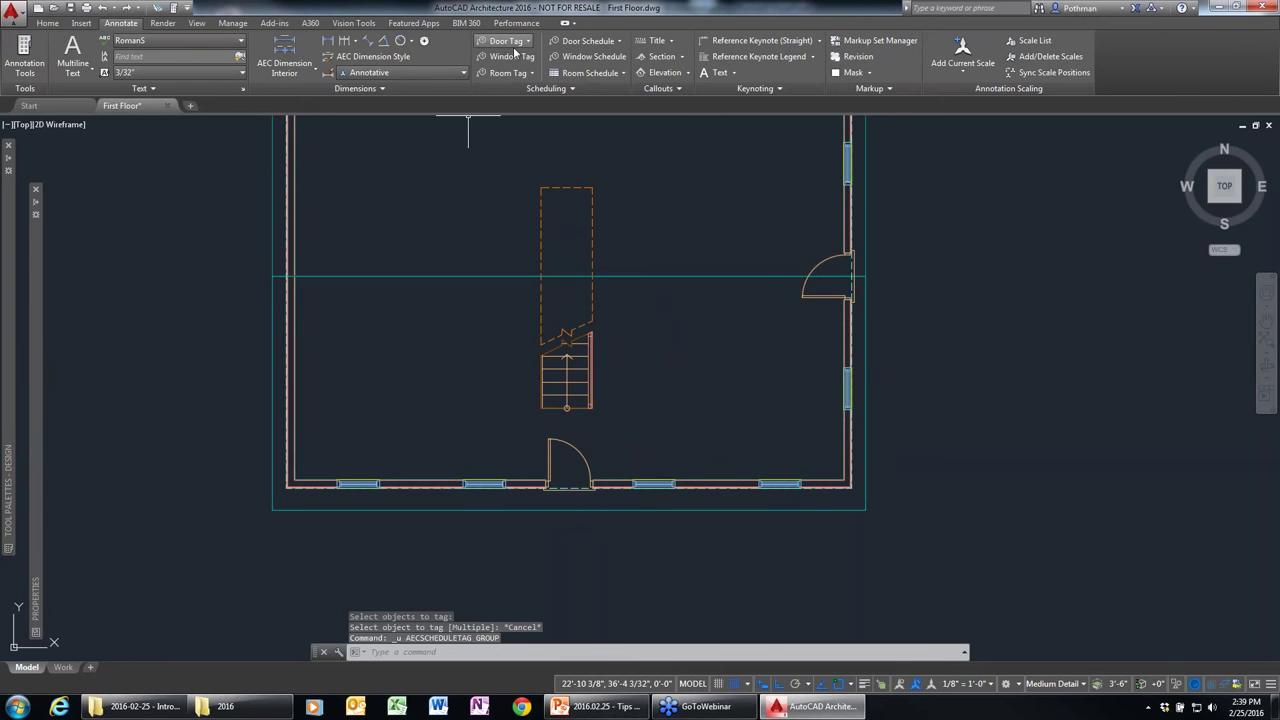
Tag the leftmost bottom-wall window as 1 with the tag below it.
{"action": "left_click", "coordinate": [510, 60]}
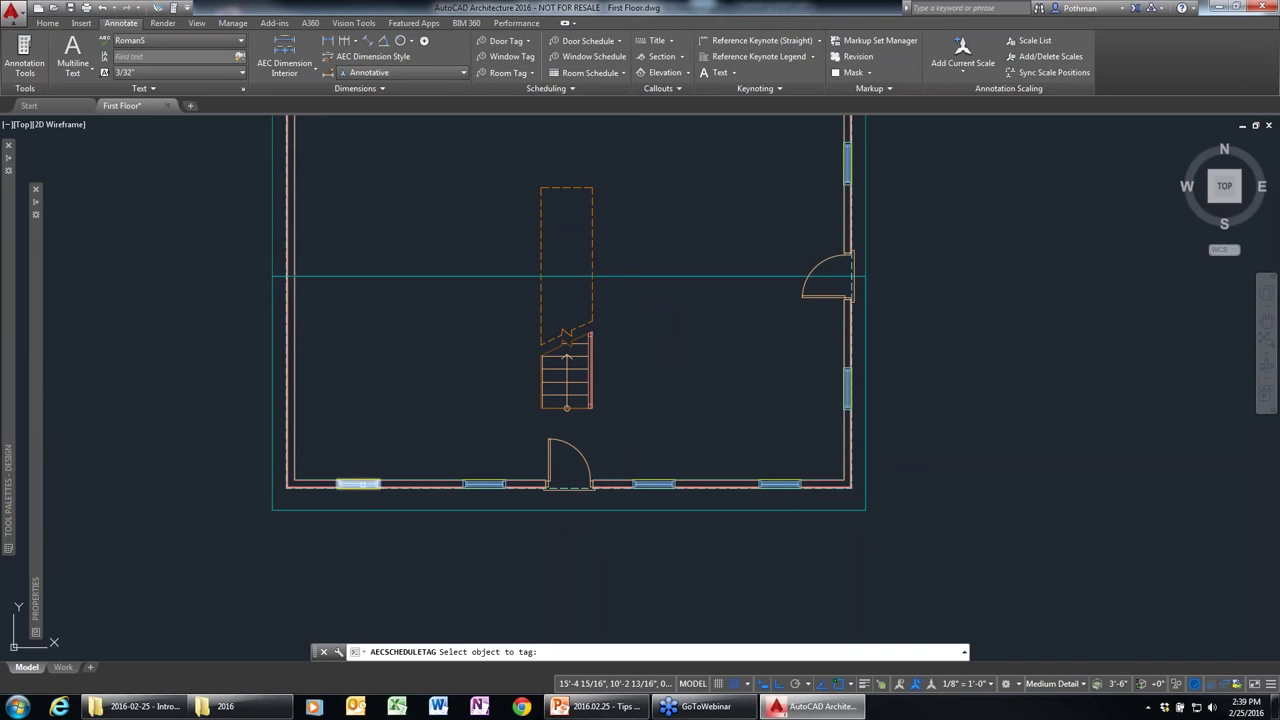
{"action": "left_click", "coordinate": [358, 484]}
{"action": "left_click", "coordinate": [458, 548]}
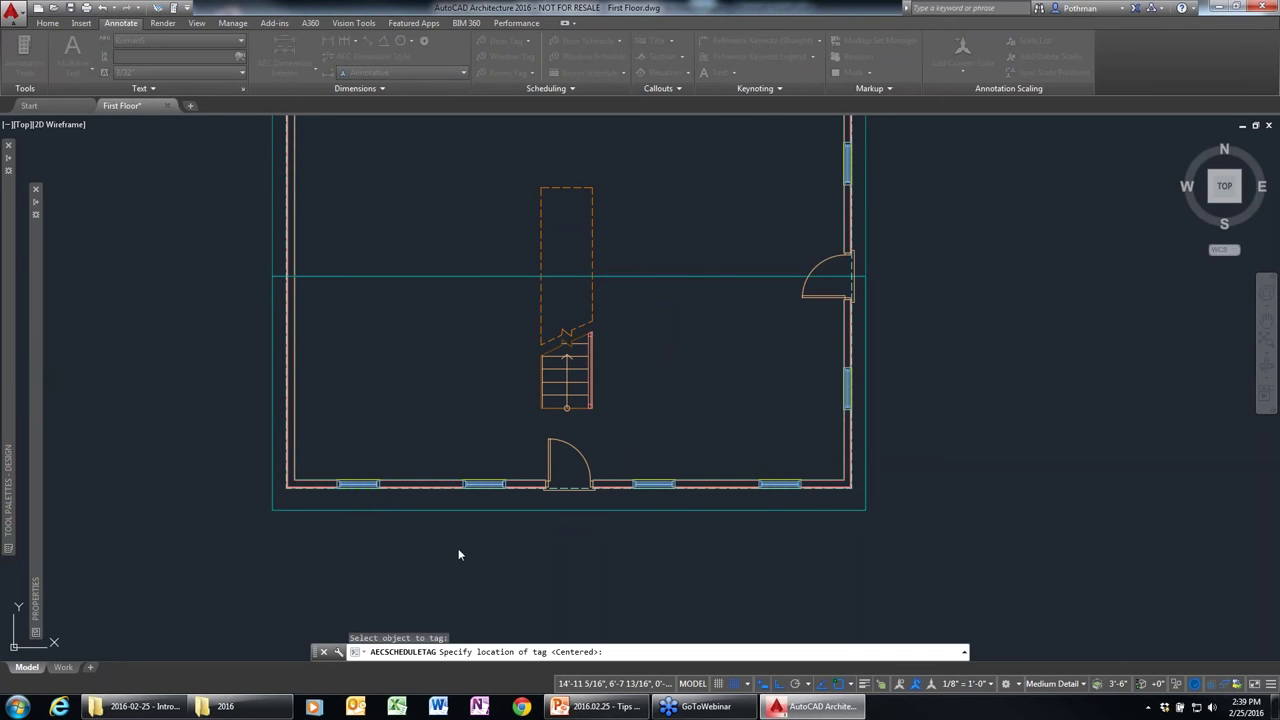
{"action": "left_click", "coordinate": [588, 423]}
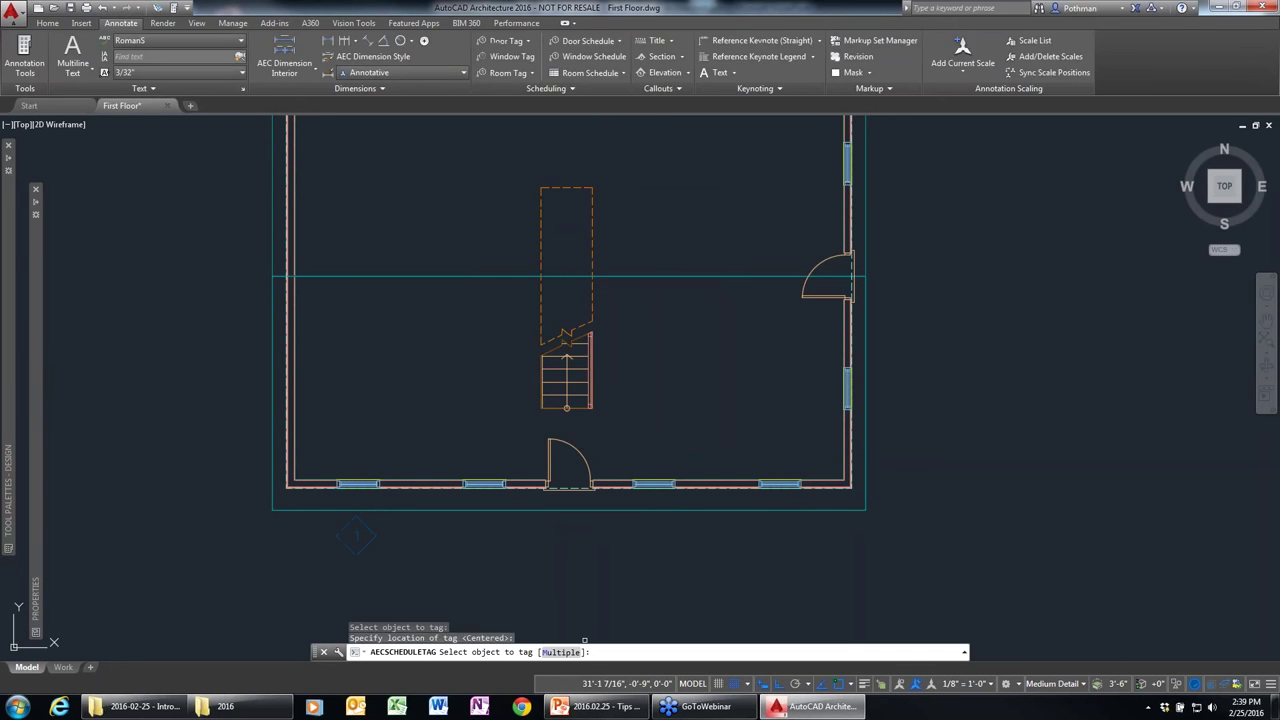
Tag two more bottom-wall windows as 2 and 3, then view the whole plan.
{"action": "type", "text": "M"}
{"action": "key", "text": "Return"}
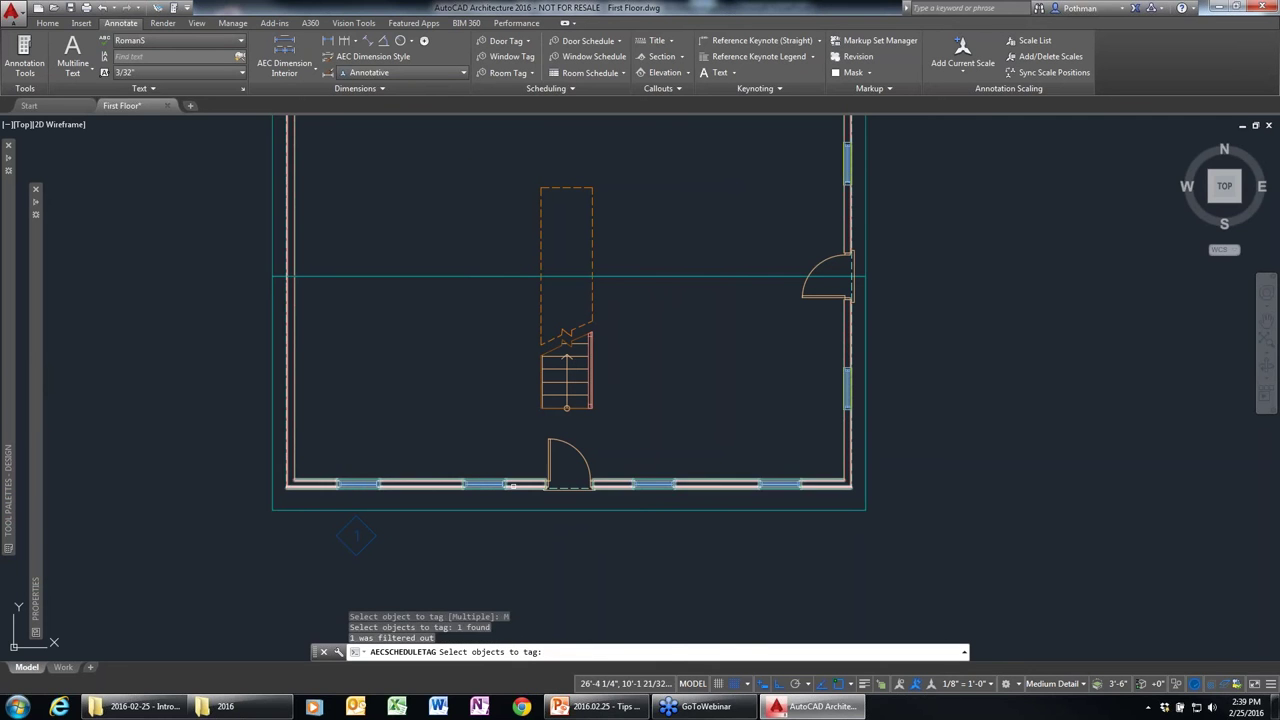
{"action": "left_click", "coordinate": [484, 484]}
{"action": "left_click", "coordinate": [654, 484]}
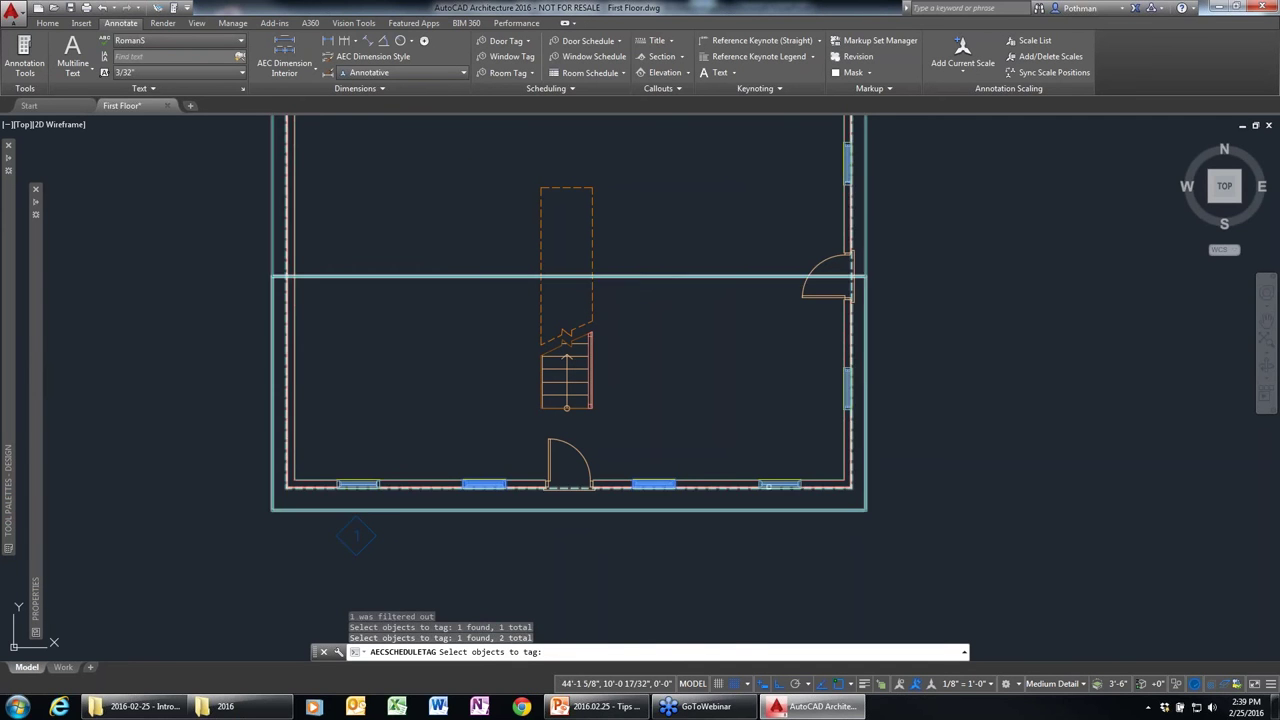
{"action": "left_click", "coordinate": [715, 487]}
{"action": "key", "text": "Return"}
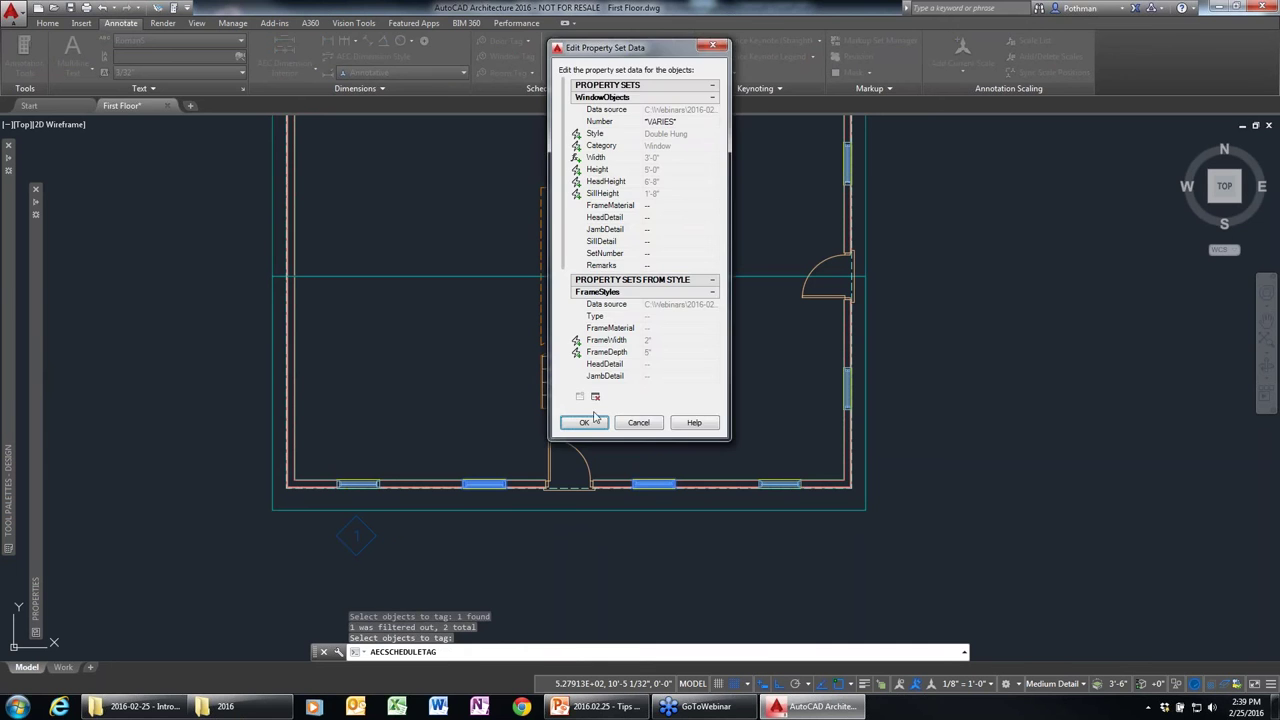
{"action": "left_click", "coordinate": [585, 423]}
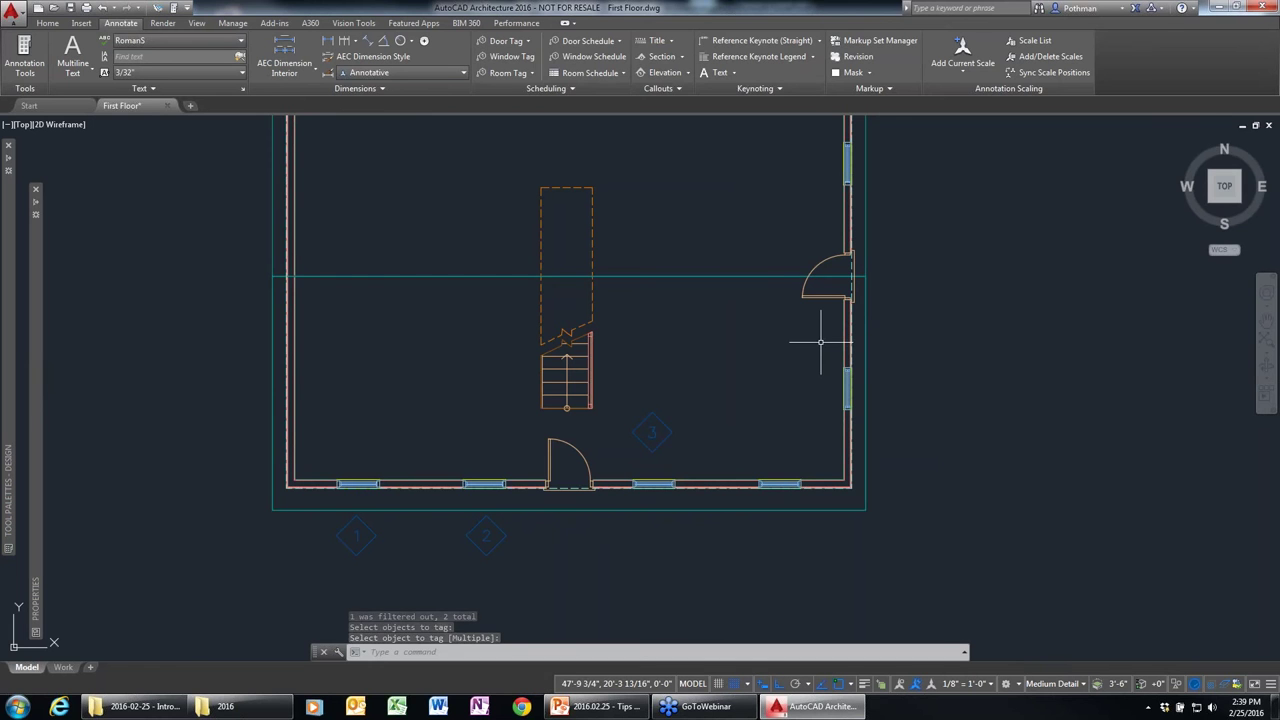
{"action": "key", "text": "Escape"}
{"action": "scroll", "coordinate": [715, 420], "scroll_direction": "down", "scroll_amount": 2}
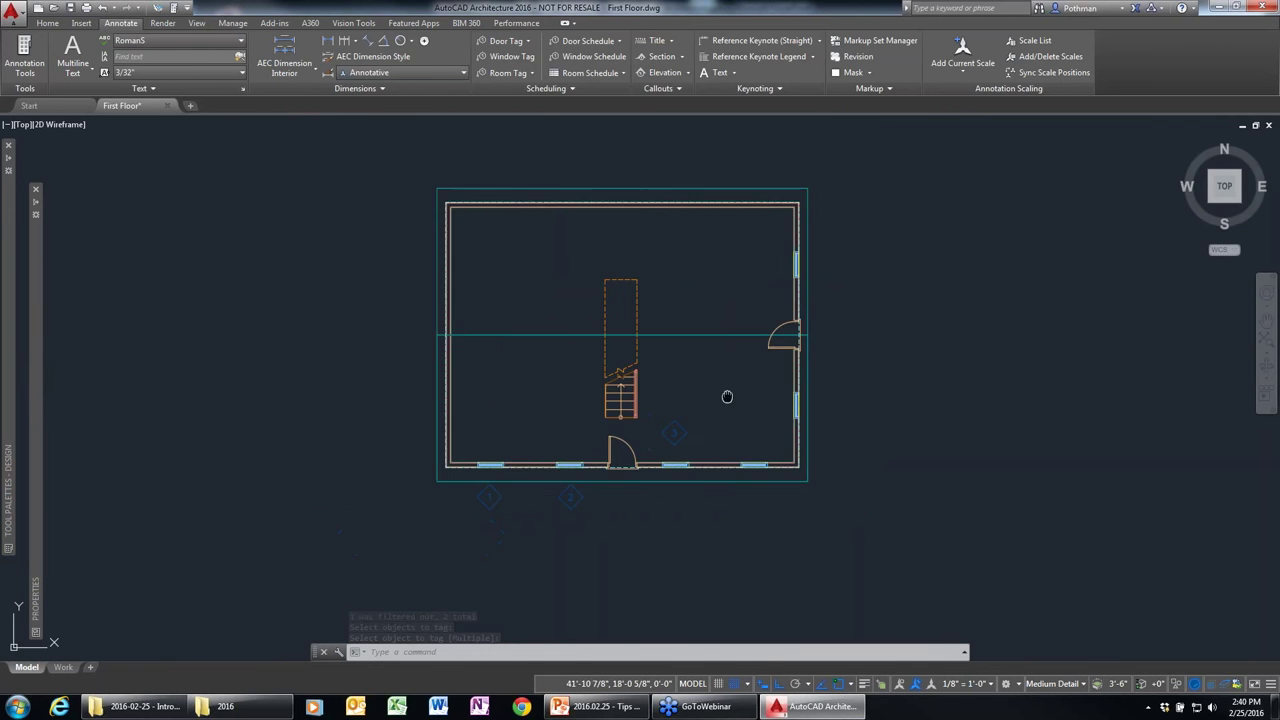
{"action": "middle_click_drag", "start_coordinate": [728, 397], "coordinate": [517, 380]}
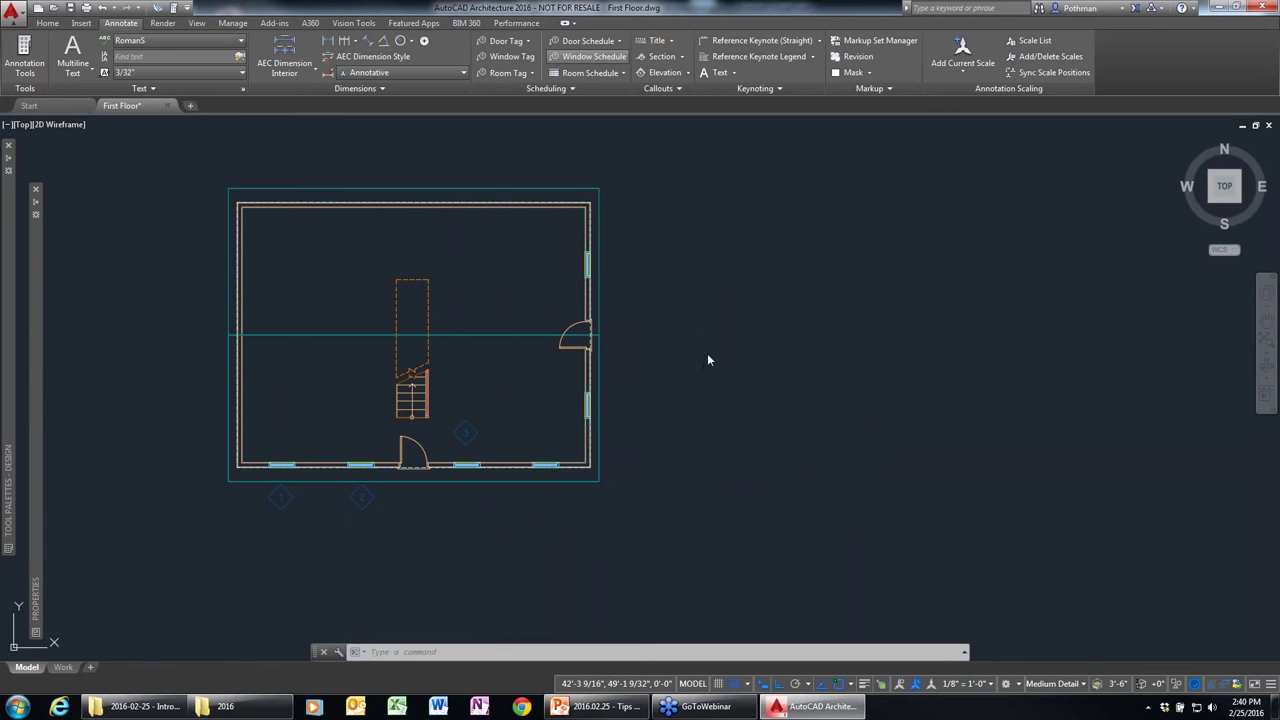
{"action": "left_click", "coordinate": [730, 548]}
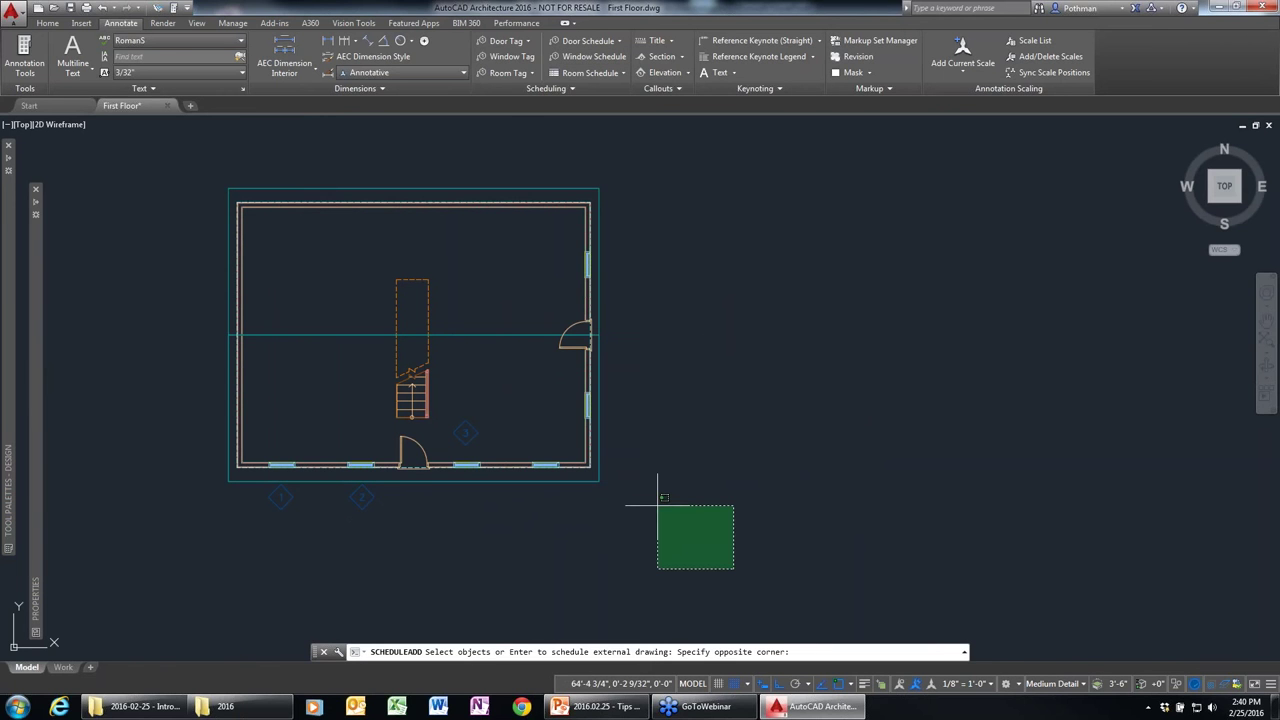
{"action": "left_click", "coordinate": [225, 158]}
{"action": "key", "text": "Return"}
{"action": "left_click", "coordinate": [744, 251]}
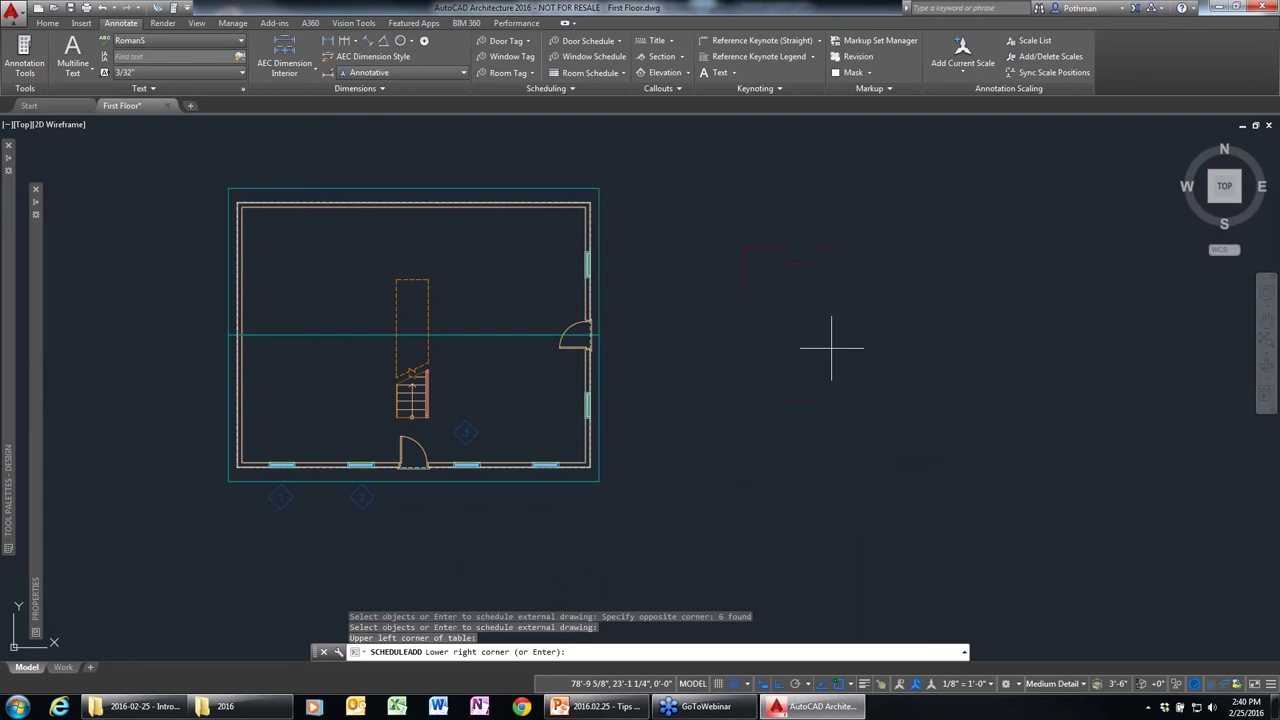
{"action": "key", "text": "Return"}
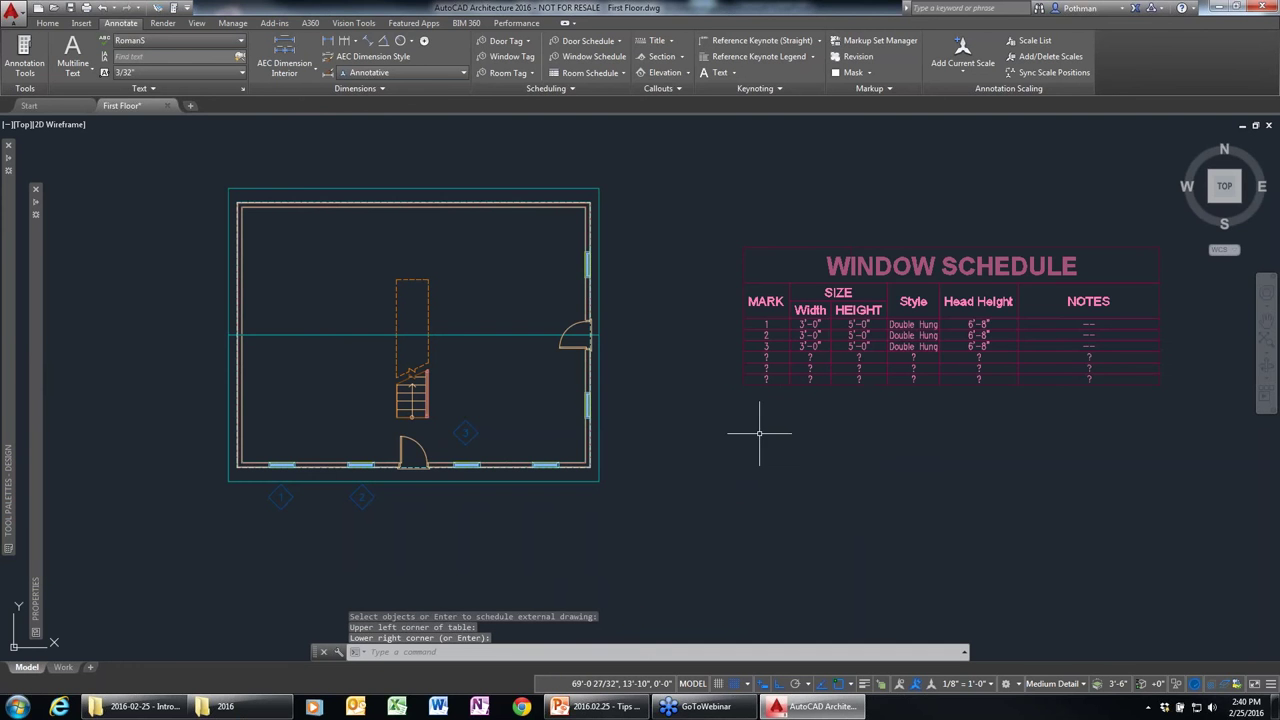
{"action": "scroll", "coordinate": [826, 346], "scroll_direction": "up", "scroll_amount": 2}
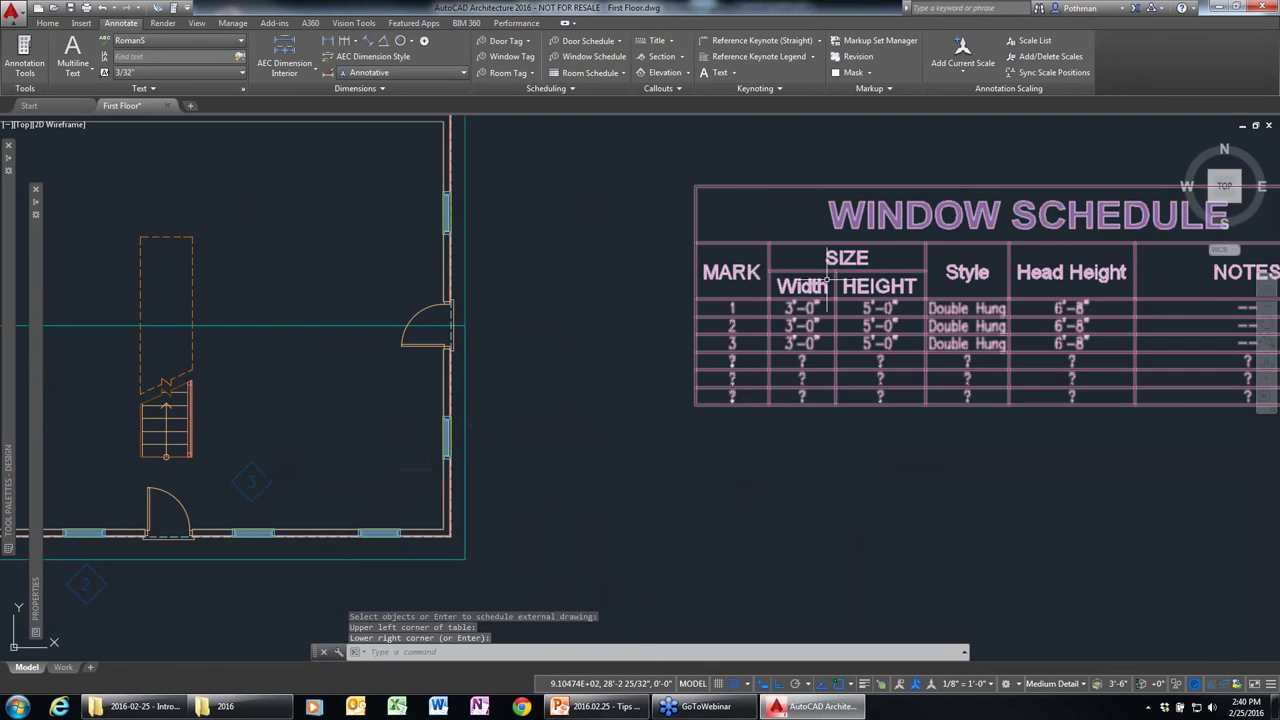
Add tags 4, 5 and 6 to the remaining bottom-wall and right-wall windows.
{"action": "left_click", "coordinate": [298, 483]}
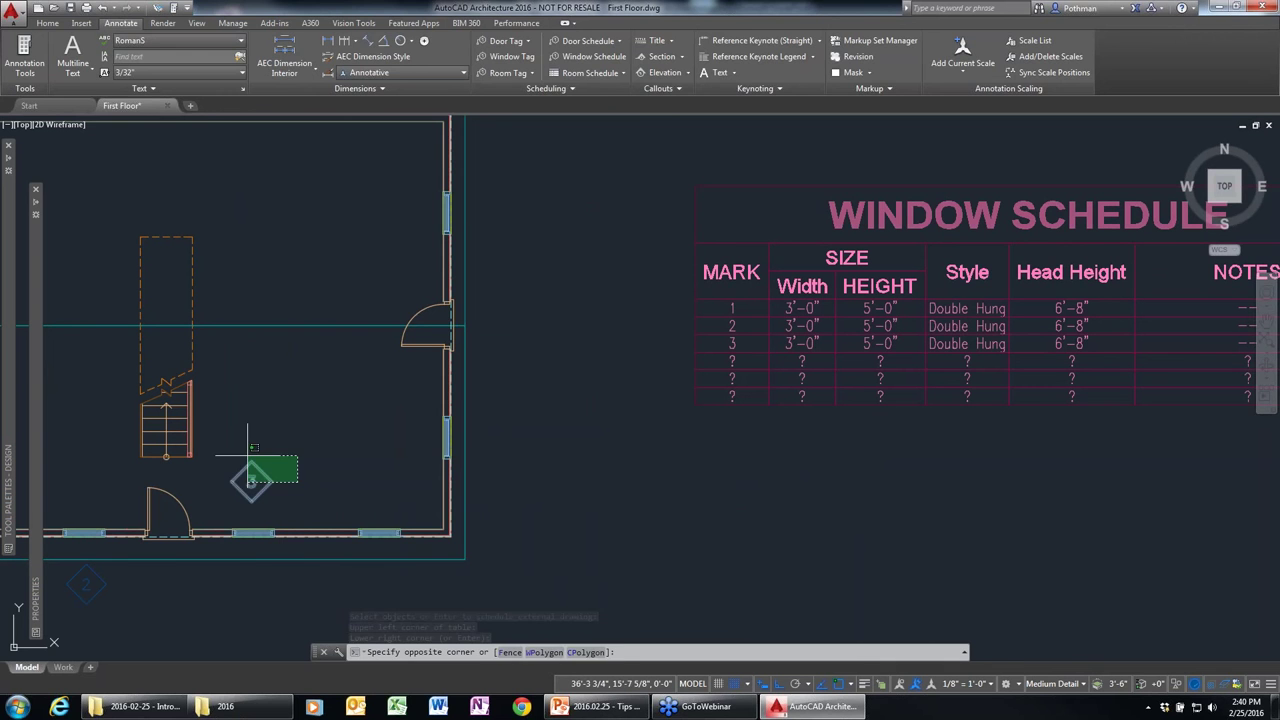
{"action": "left_click", "coordinate": [250, 447]}
{"action": "right_click", "coordinate": [288, 455]}
{"action": "left_click", "coordinate": [400, 287]}
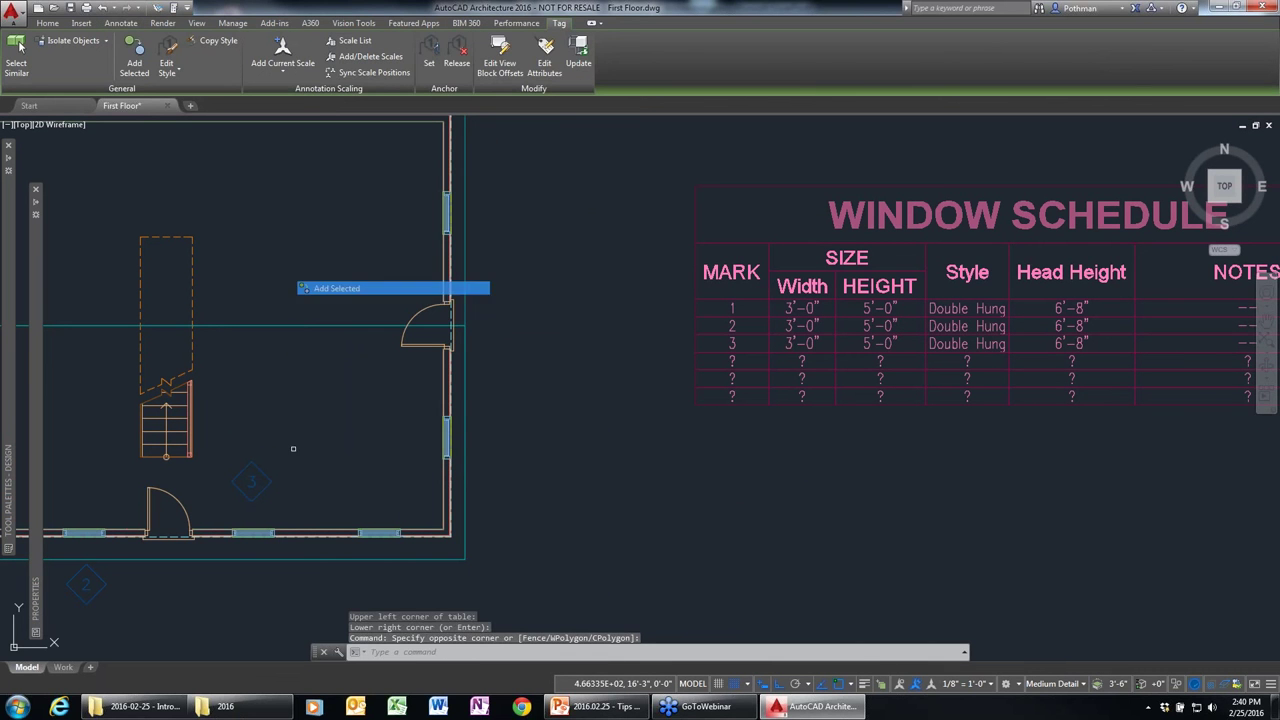
{"action": "left_click", "coordinate": [379, 533]}
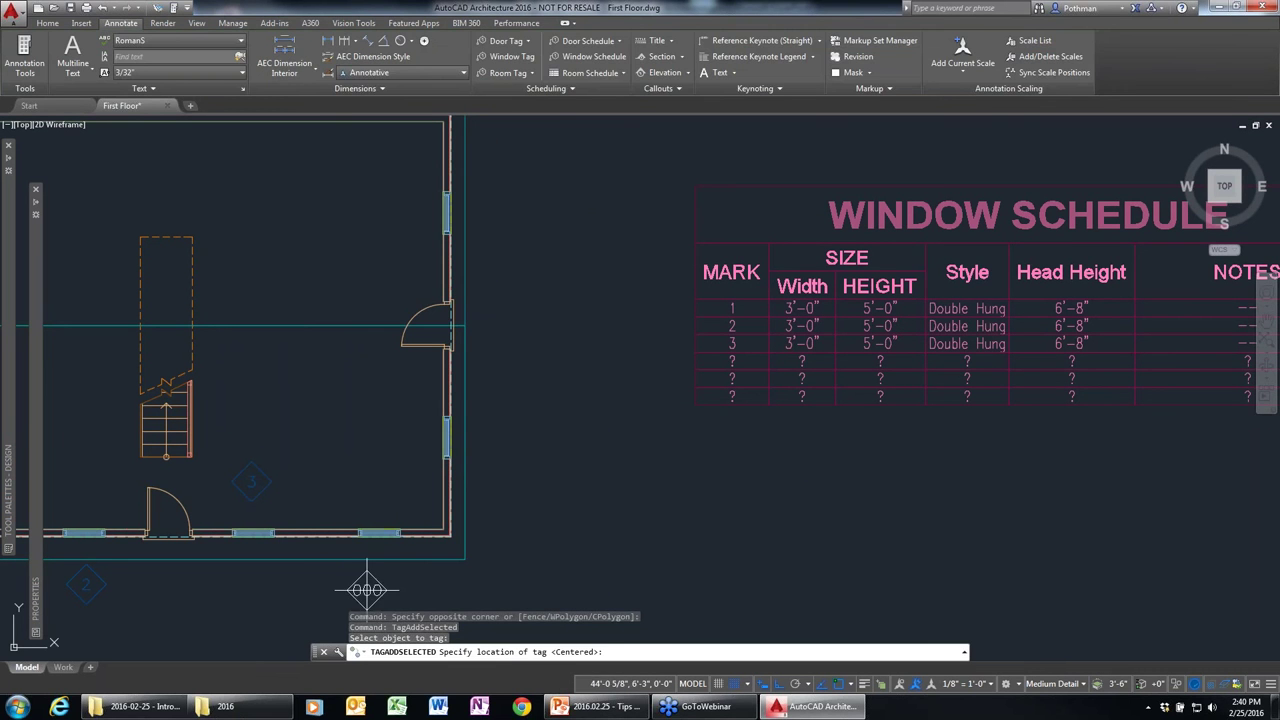
{"action": "left_click", "coordinate": [374, 487]}
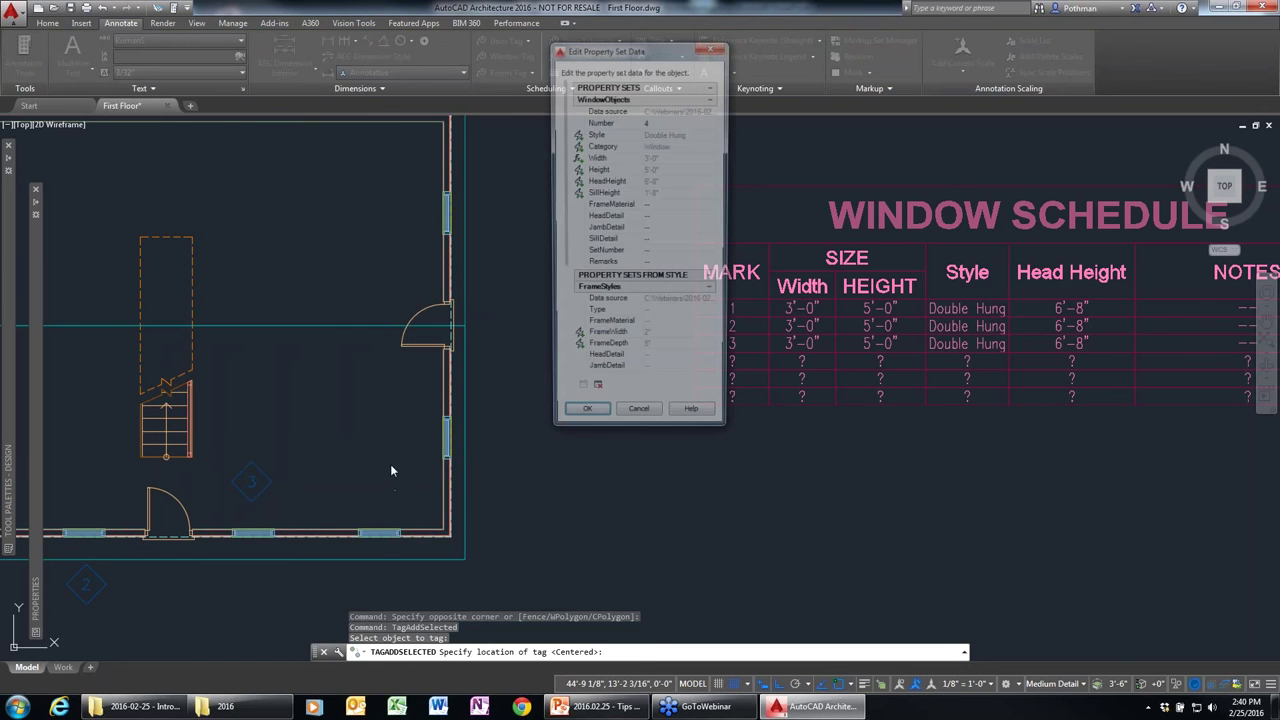
{"action": "key", "text": "Return"}
{"action": "left_click", "coordinate": [443, 434]}
{"action": "left_click", "coordinate": [503, 440]}
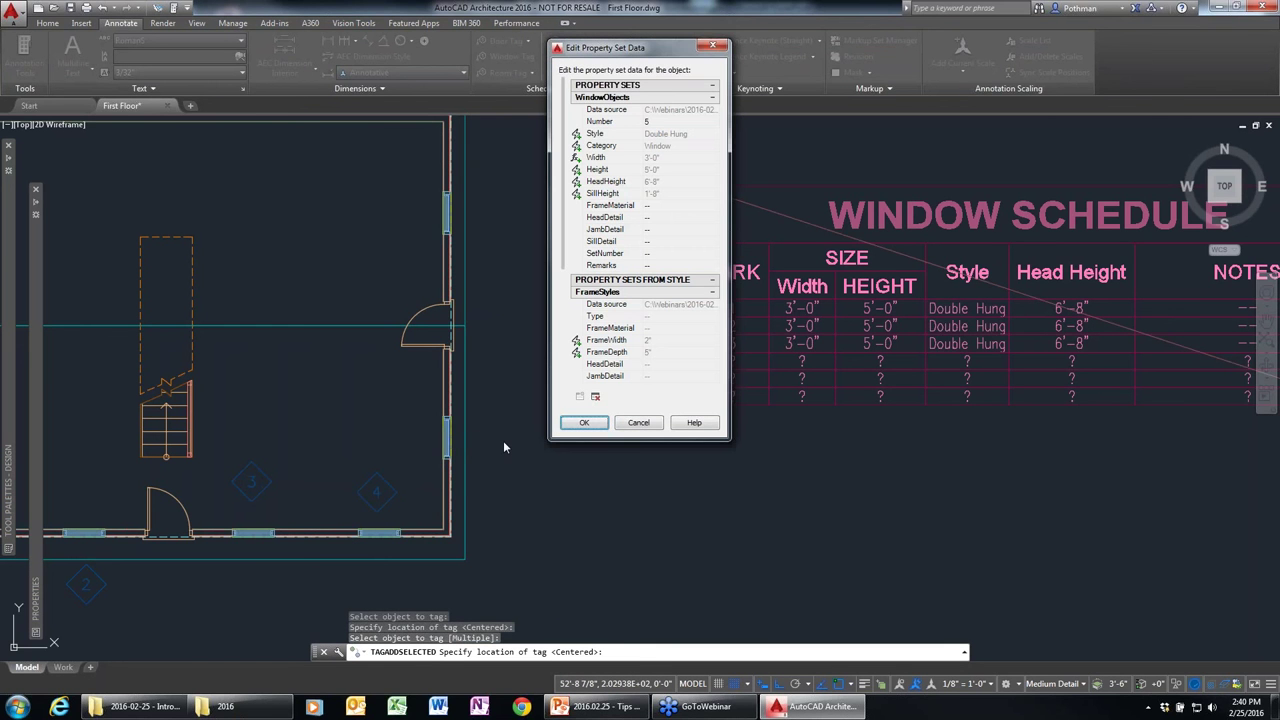
{"action": "key", "text": "Return"}
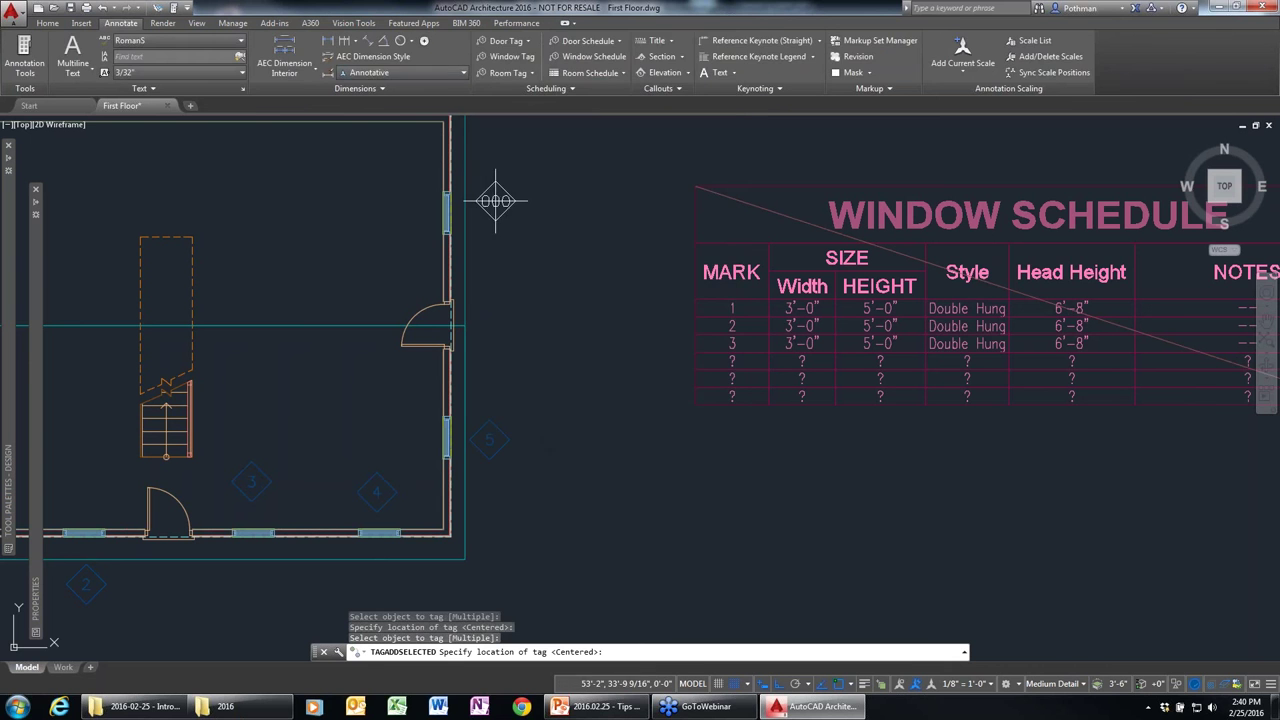
{"action": "left_click", "coordinate": [498, 207]}
{"action": "key", "text": "Return"}
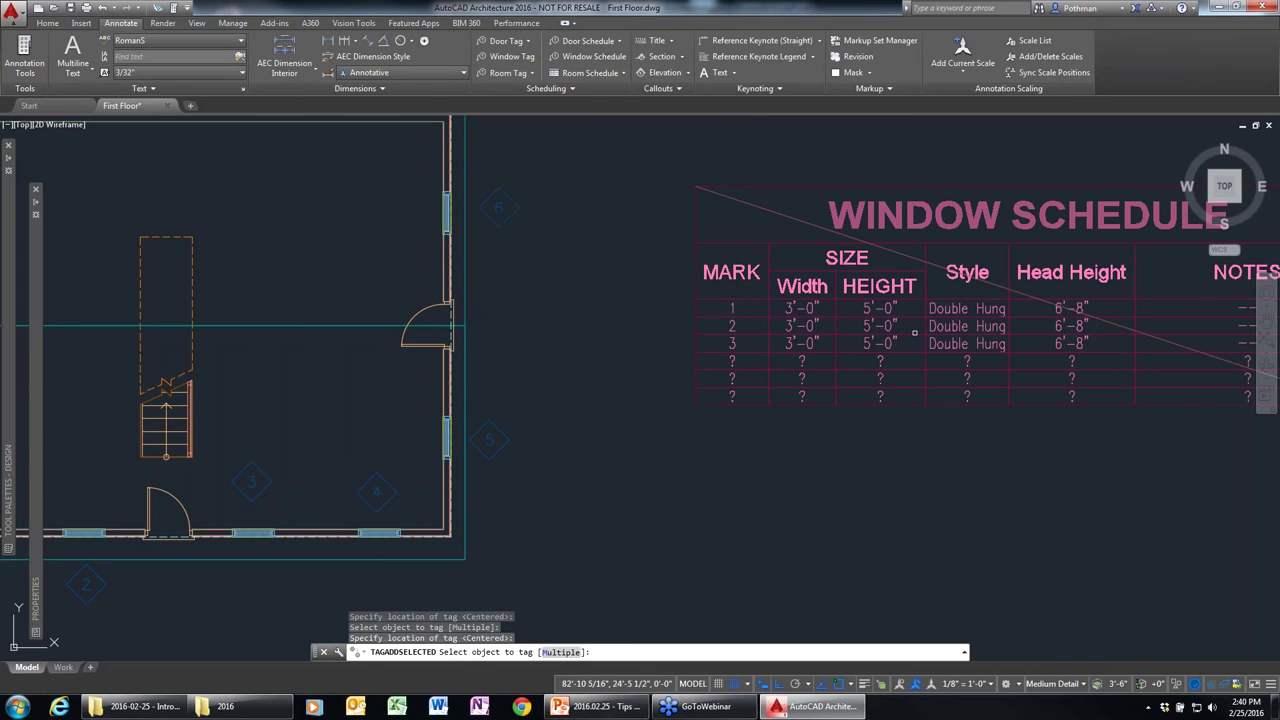
{"action": "key", "text": "Escape"}
{"action": "left_click", "coordinate": [878, 308]}
Update the Window Schedule so all six windows are listed.
{"action": "left_click", "coordinate": [830, 333]}
{"action": "right_click", "coordinate": [830, 338]}
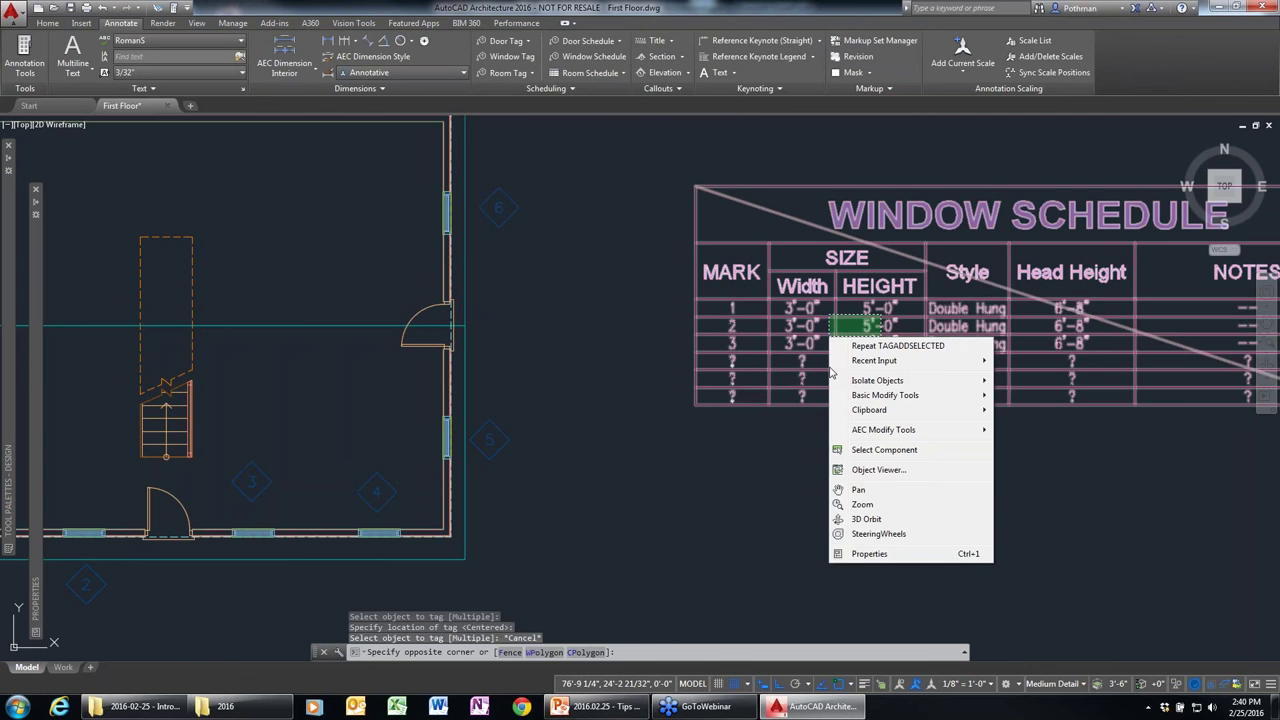
{"action": "left_click", "coordinate": [818, 213]}
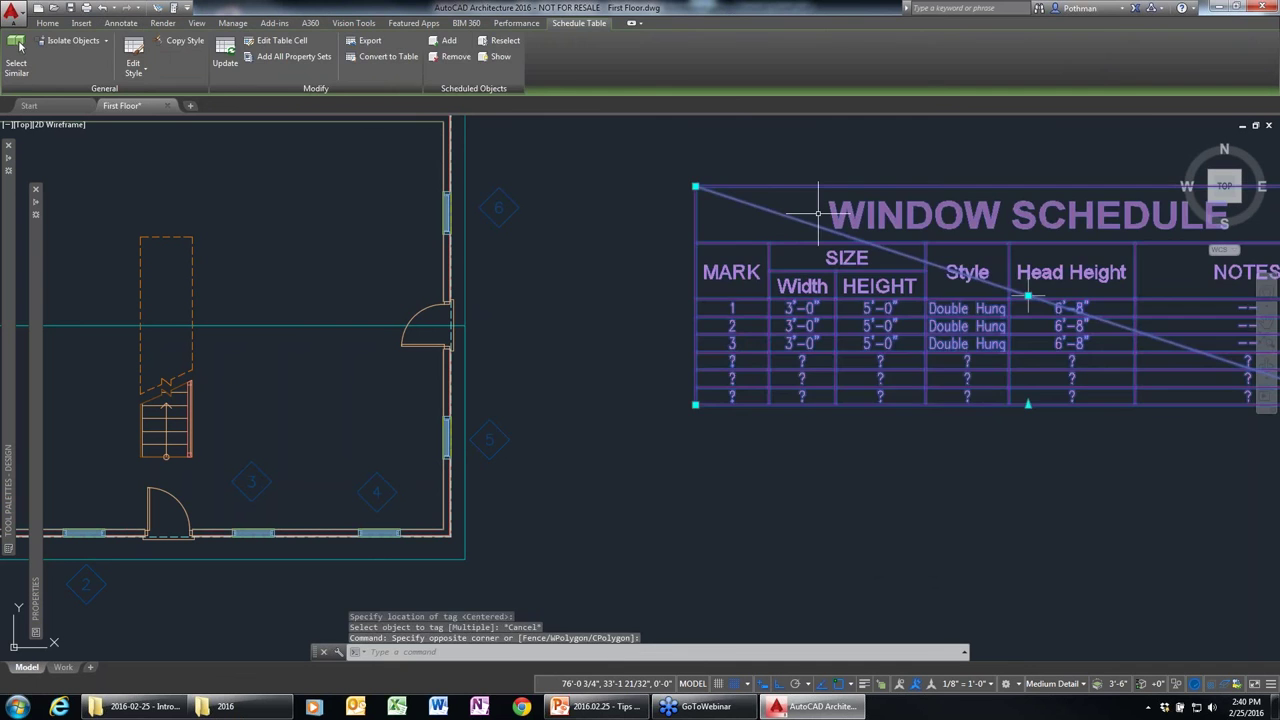
{"action": "right_click", "coordinate": [810, 300]}
{"action": "left_click", "coordinate": [865, 400]}
{"action": "key", "text": "Escape"}
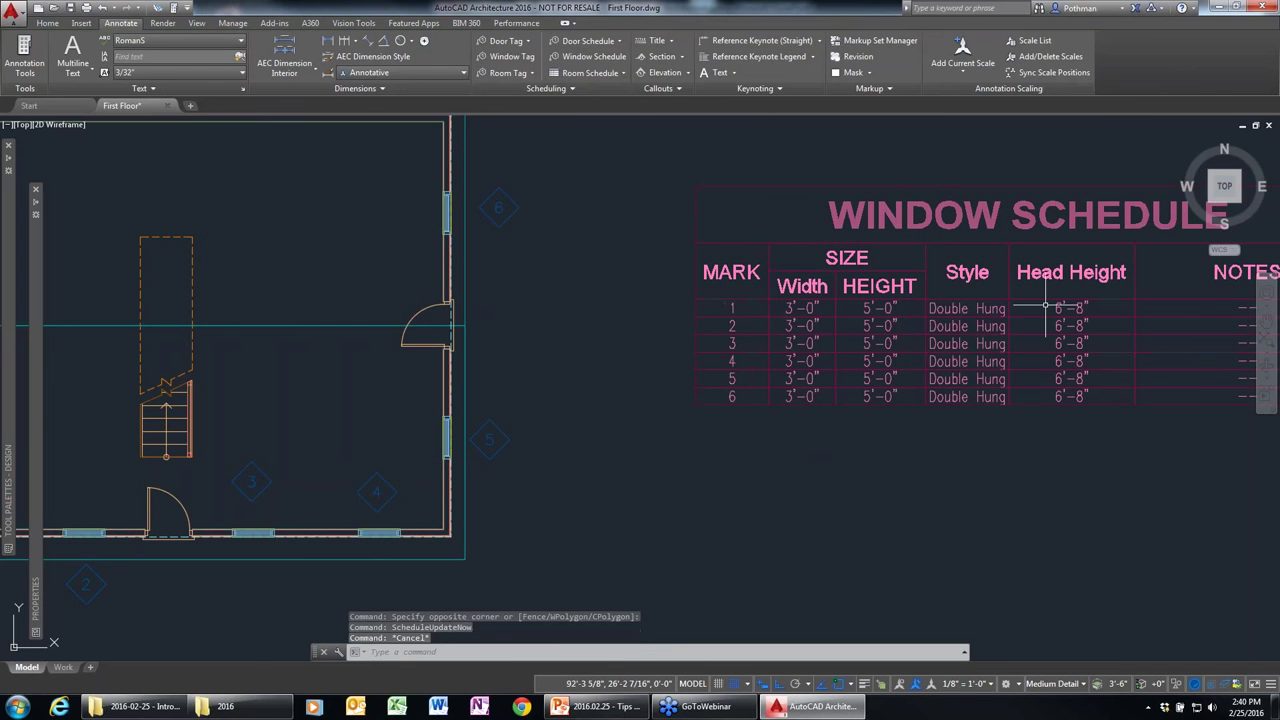
Set the Window Schedule's Update automatically and Add new objects automatically properties to Yes.
{"action": "scroll", "coordinate": [829, 425], "scroll_direction": "down", "scroll_amount": 2}
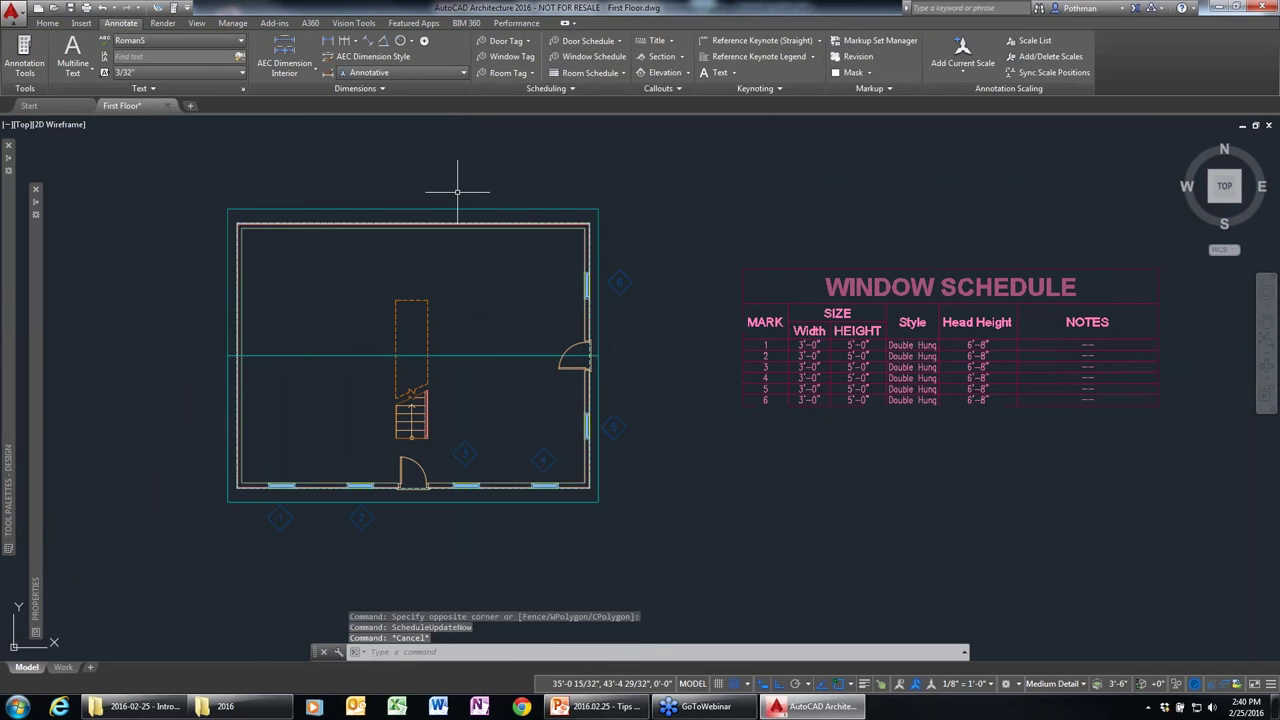
{"action": "scroll", "coordinate": [400, 206], "scroll_direction": "up", "scroll_amount": 3}
{"action": "scroll", "coordinate": [443, 257], "scroll_direction": "down", "scroll_amount": 1}
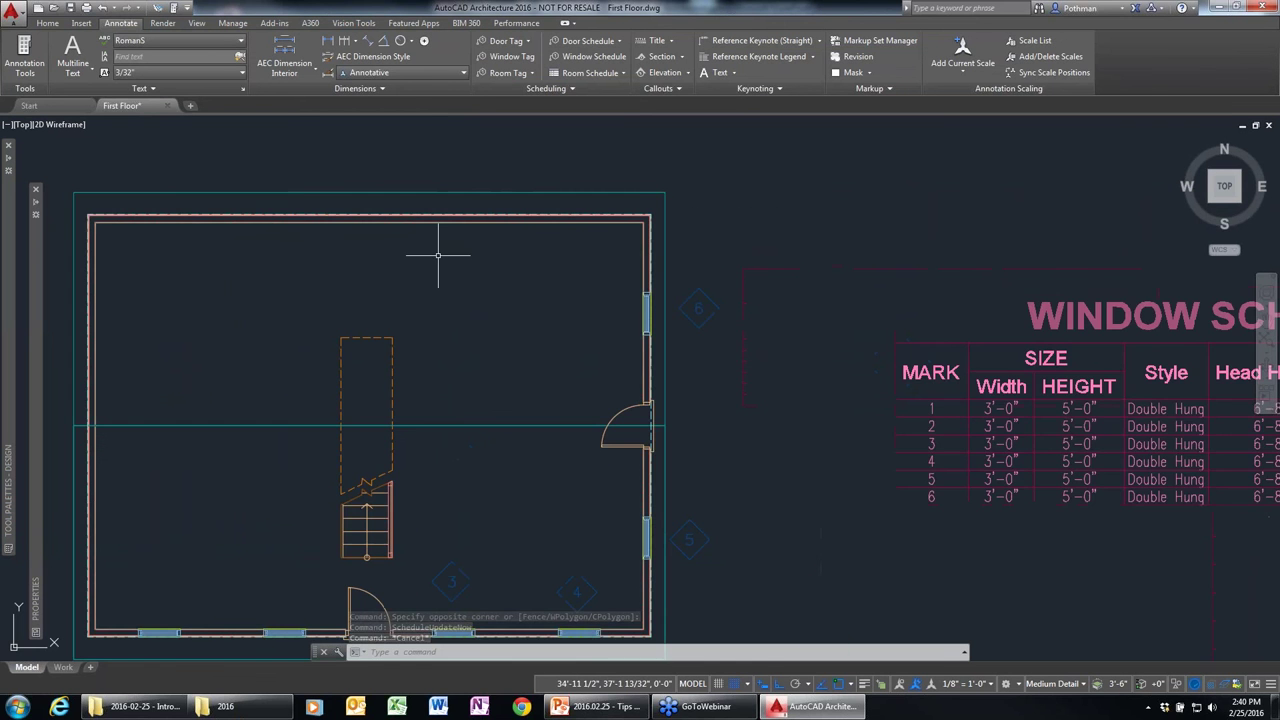
{"action": "scroll", "coordinate": [437, 255], "scroll_direction": "down", "scroll_amount": 1}
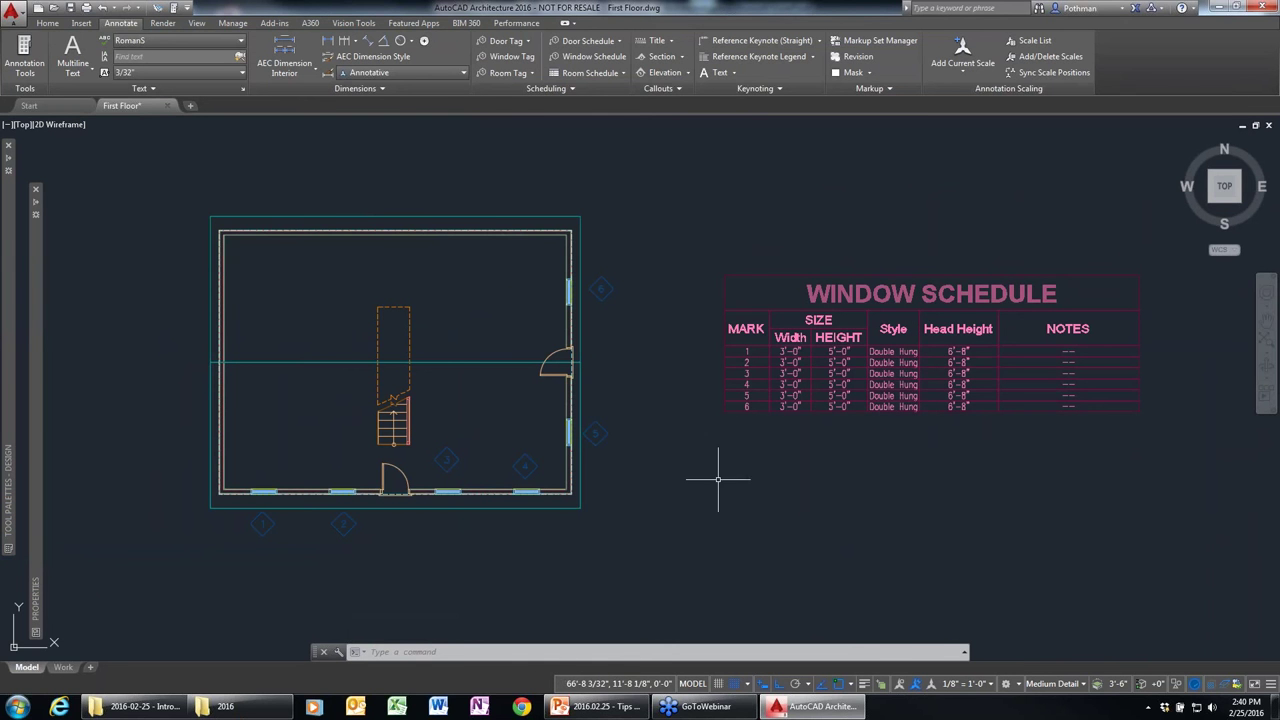
{"action": "left_click", "coordinate": [750, 357]}
{"action": "left_click", "coordinate": [675, 388]}
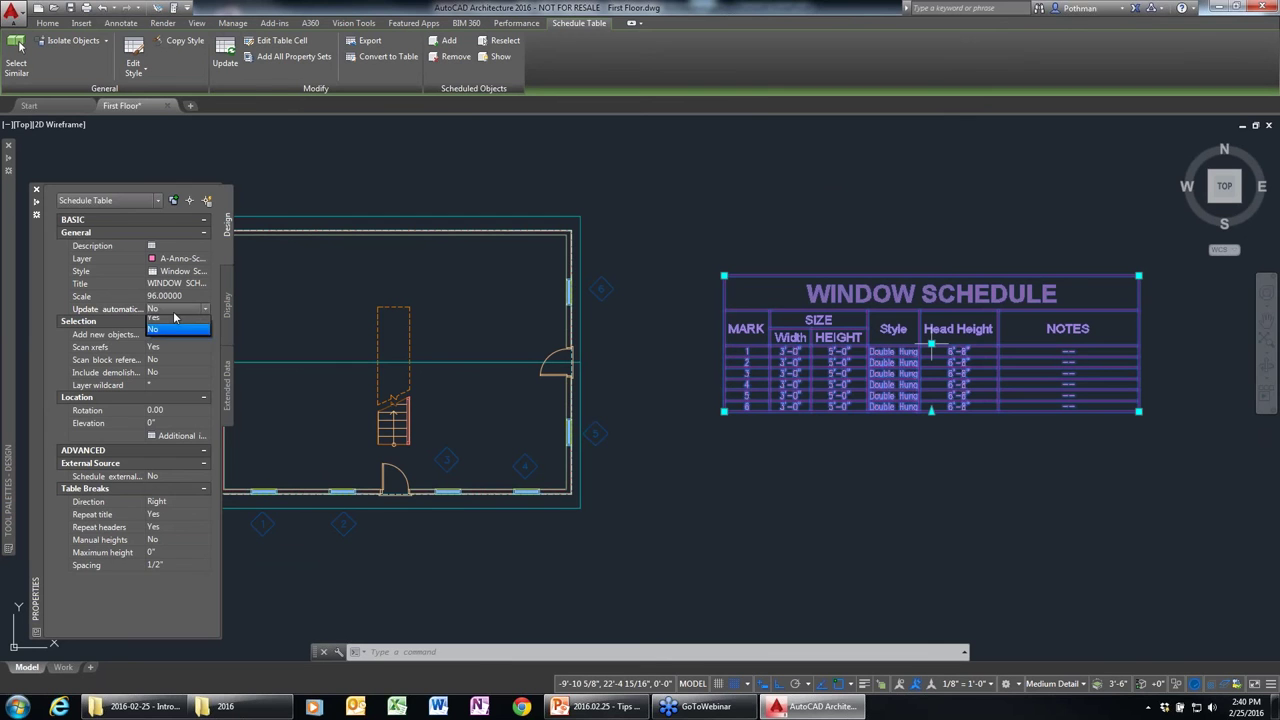
{"action": "left_click", "coordinate": [174, 317]}
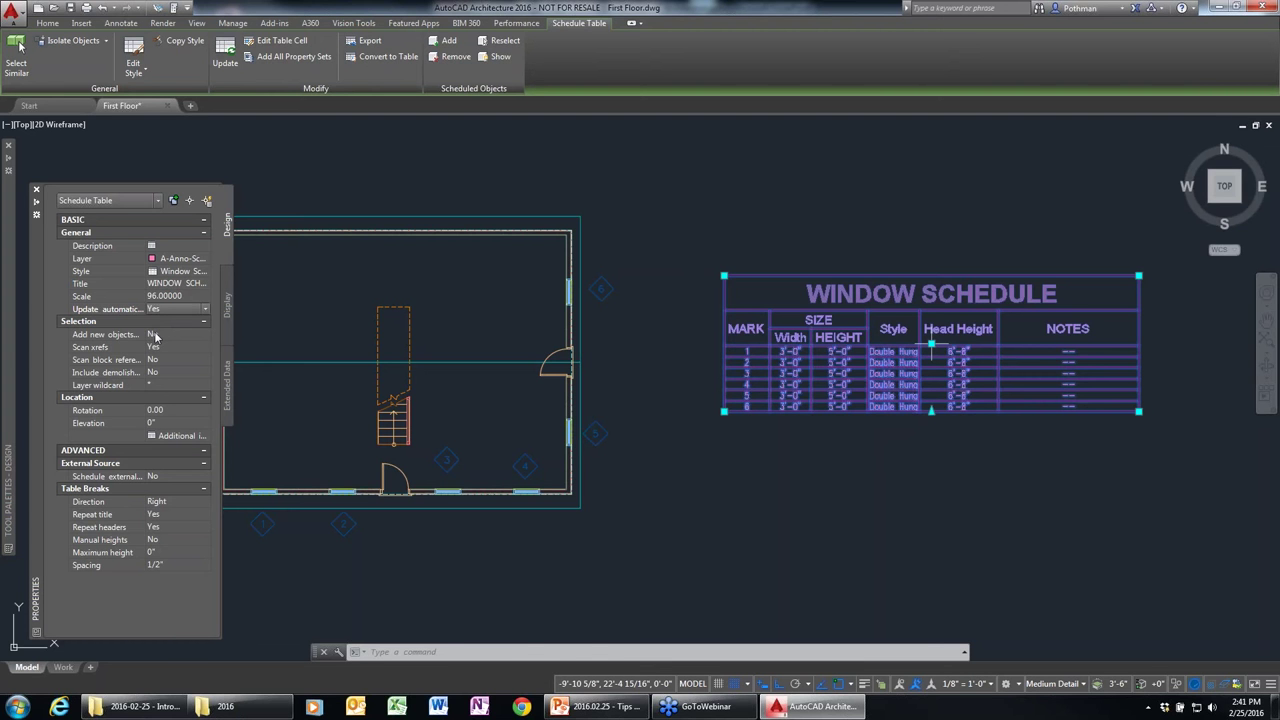
{"action": "left_click", "coordinate": [155, 335]}
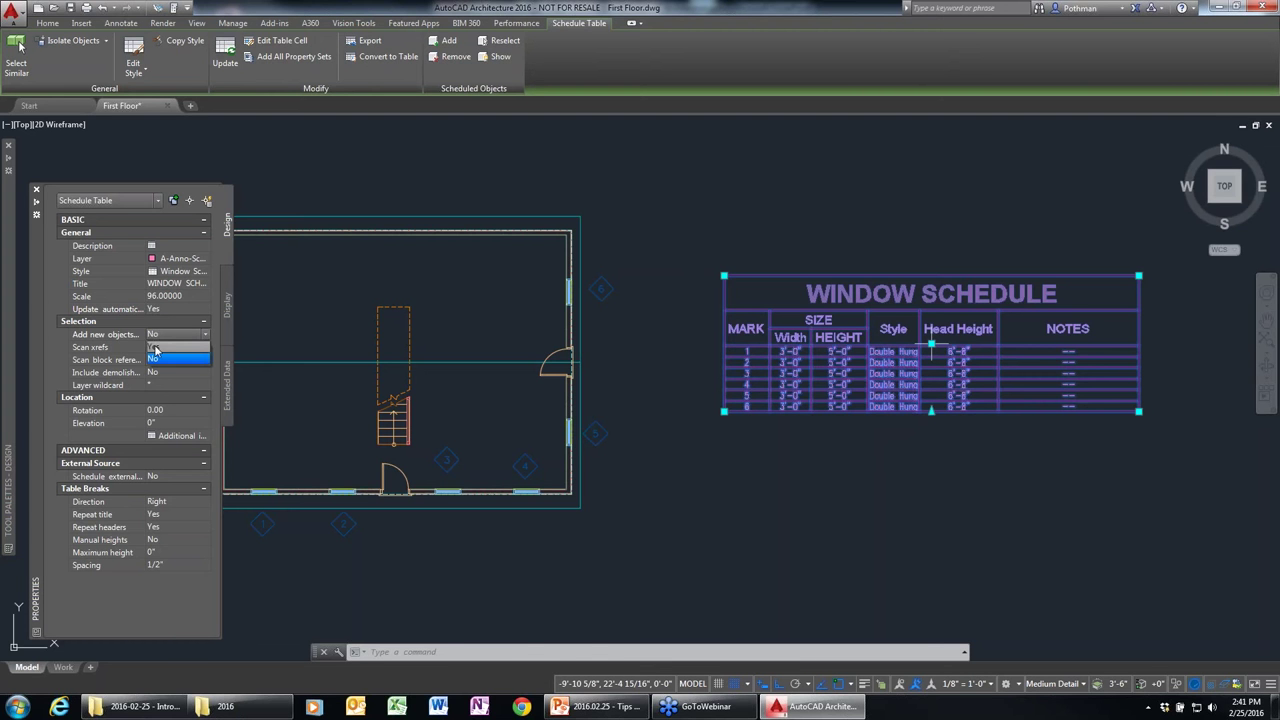
{"action": "left_click", "coordinate": [154, 346]}
{"action": "key", "text": "Escape"}
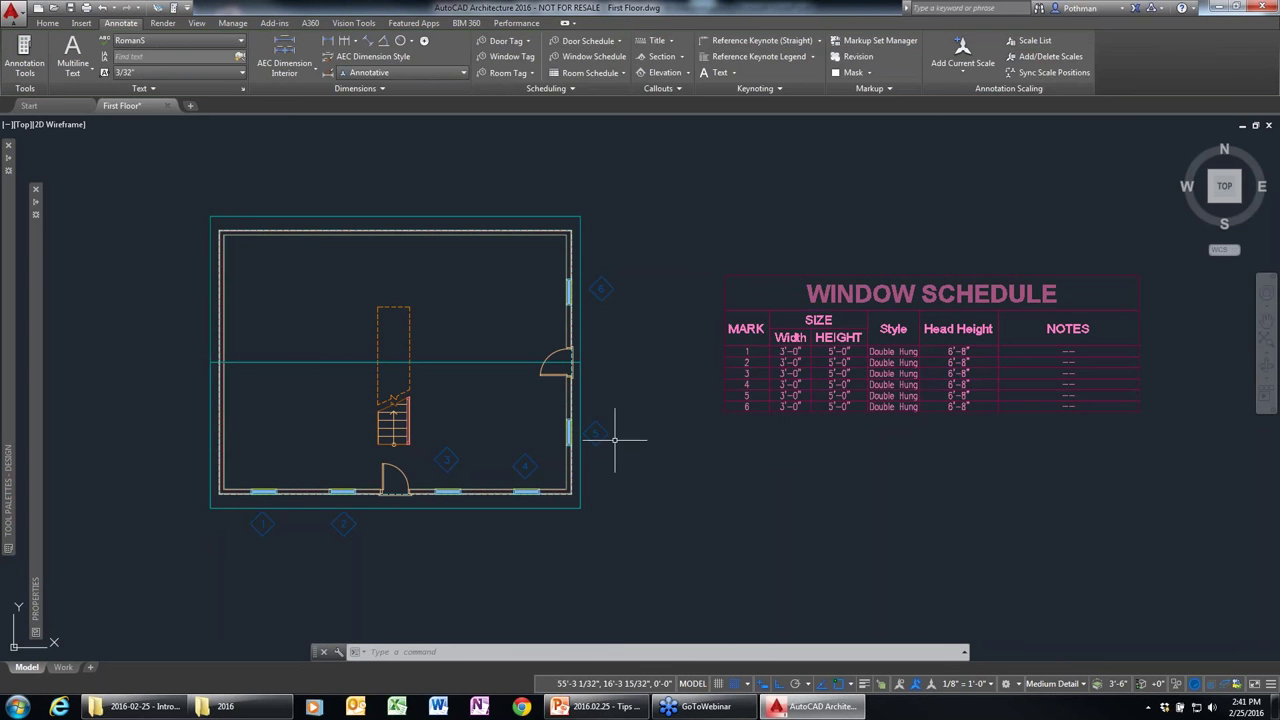
Change the height of bottom-wall window 3 to 4'-0" in the Properties palette.
{"action": "left_click", "coordinate": [441, 491]}
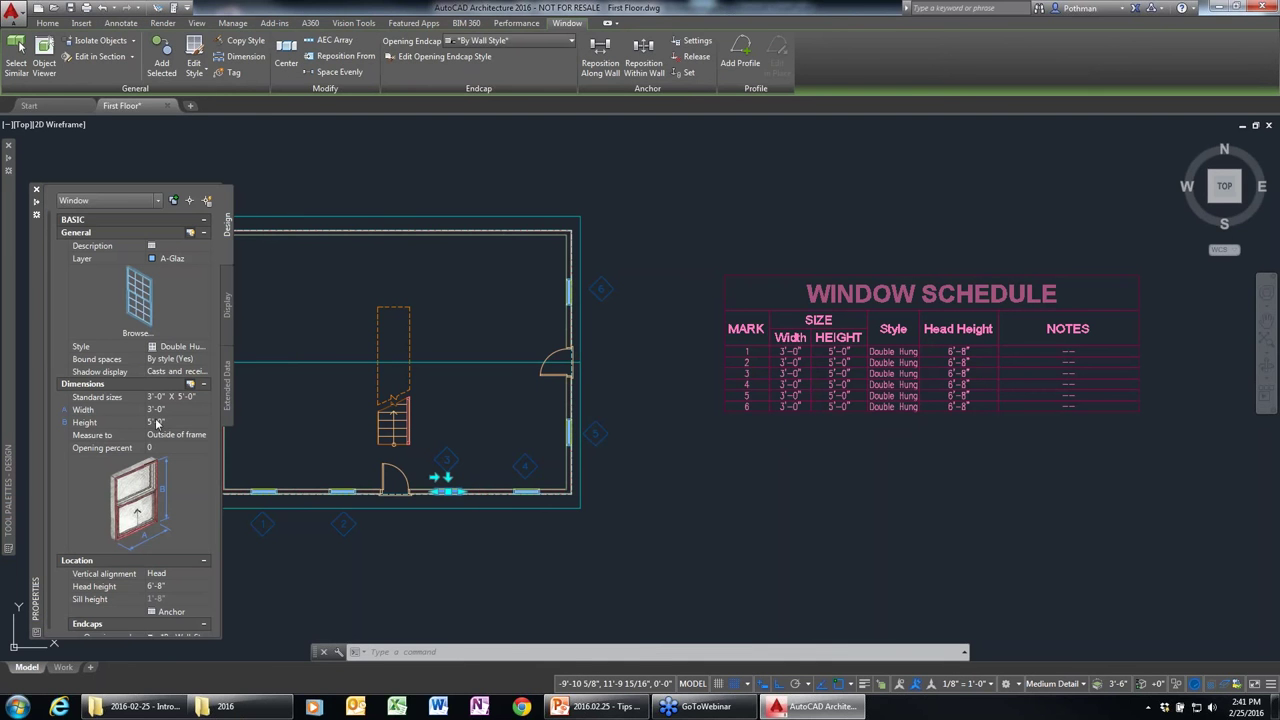
{"action": "left_click", "coordinate": [165, 422]}
{"action": "type", "text": "4"}
{"action": "type", "text": "'"}
{"action": "key", "text": "Return"}
{"action": "key", "text": "Escape"}
{"action": "scroll", "coordinate": [529, 537], "scroll_direction": "up", "scroll_amount": 4}
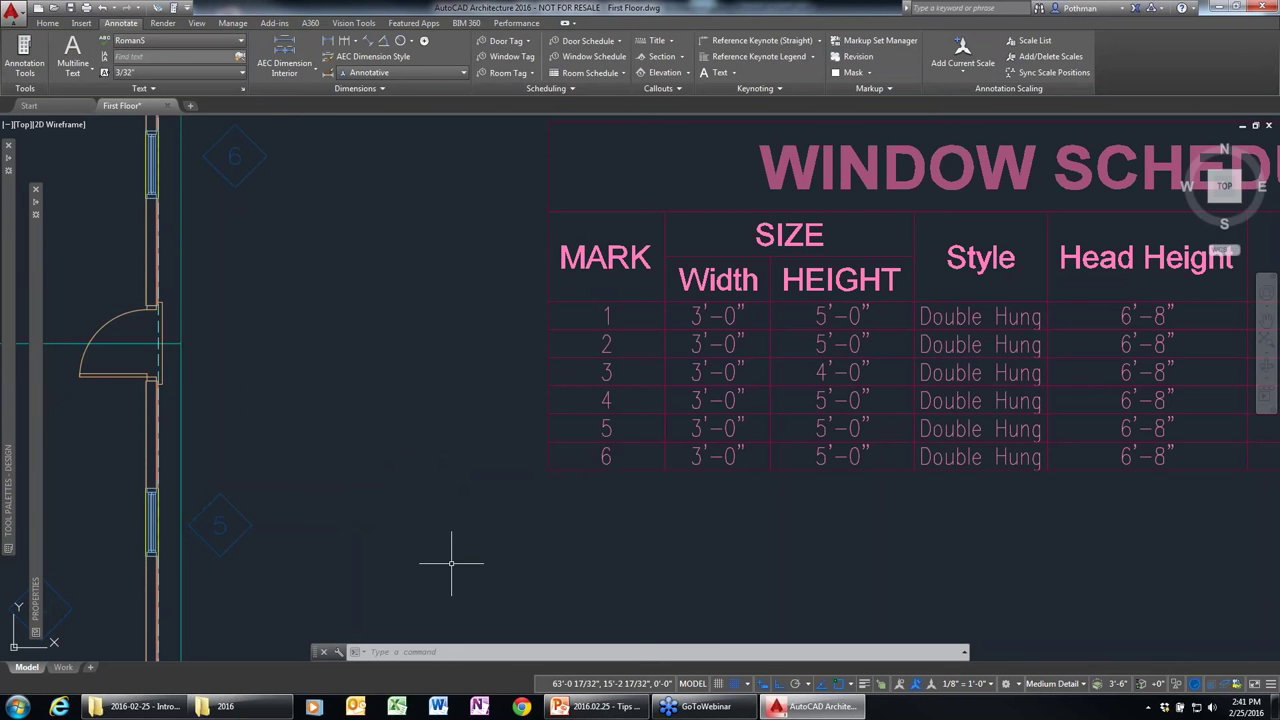
{"action": "scroll", "coordinate": [437, 449], "scroll_direction": "down", "scroll_amount": 2}
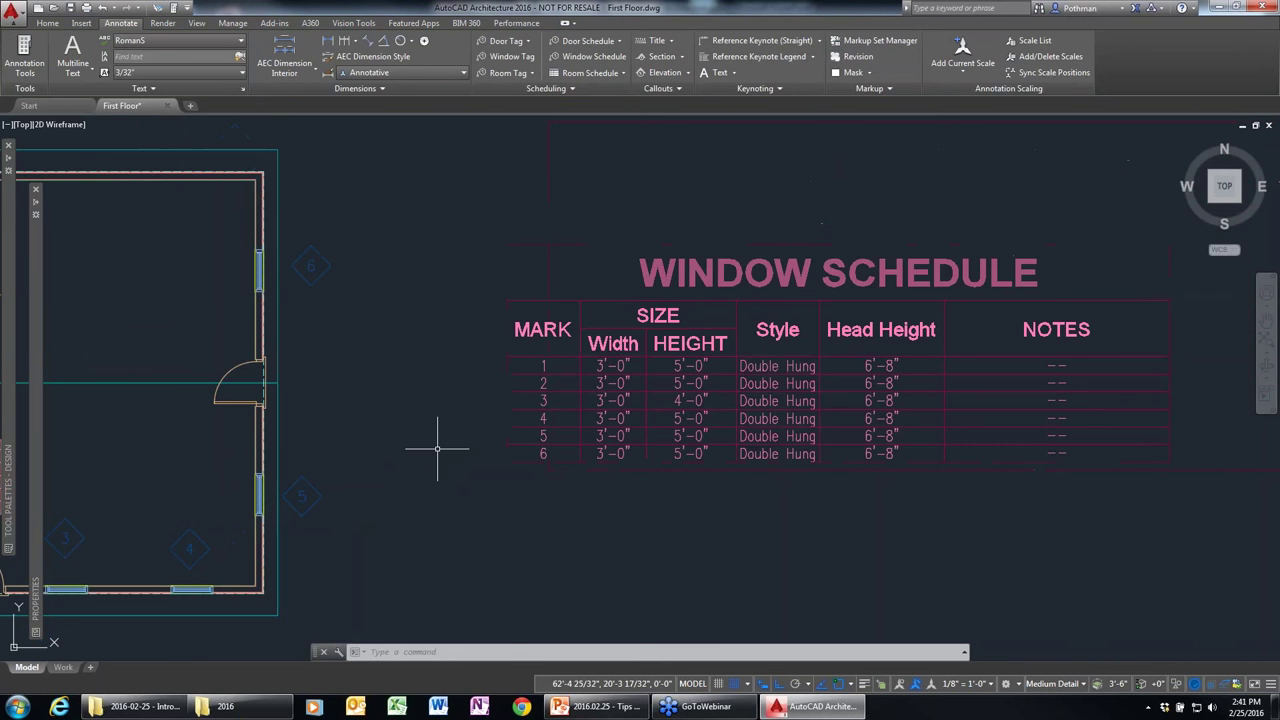
{"action": "scroll", "coordinate": [437, 449], "scroll_direction": "down", "scroll_amount": 4}
{"action": "middle_click_drag", "start_coordinate": [420, 455], "coordinate": [421, 425]}
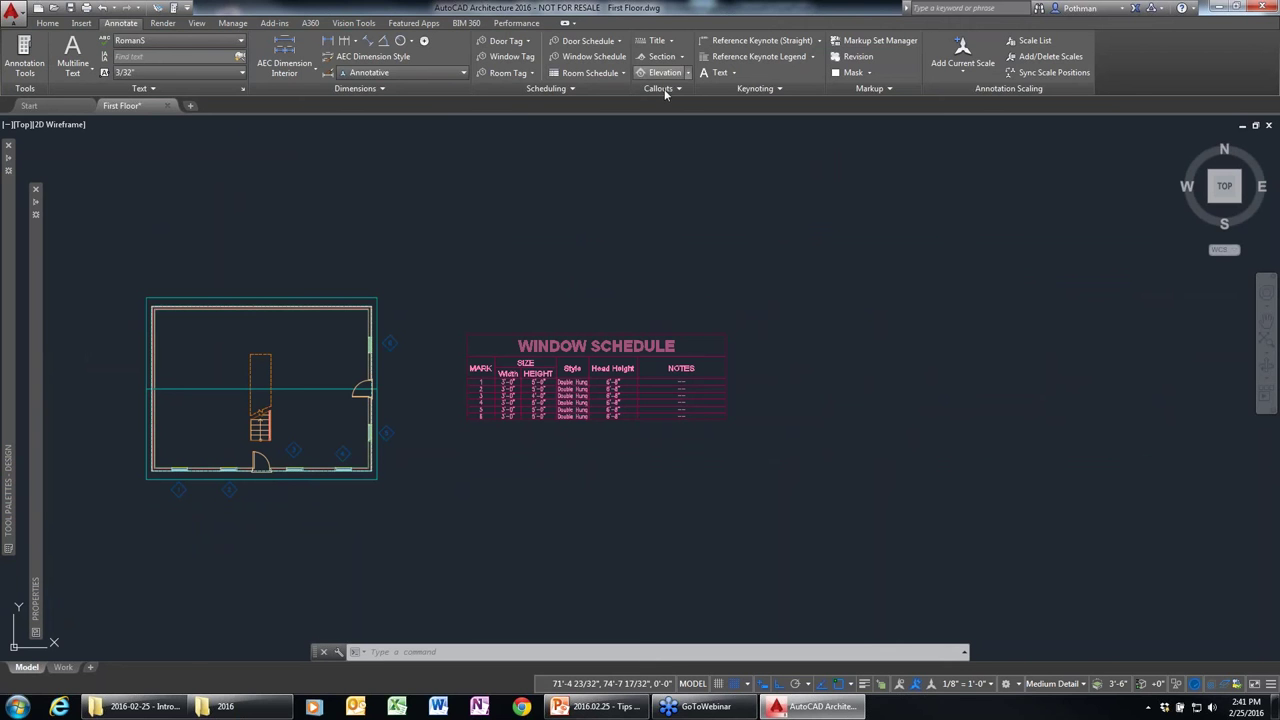
{"action": "left_click", "coordinate": [662, 72]}
{"action": "left_click", "coordinate": [261, 540]}
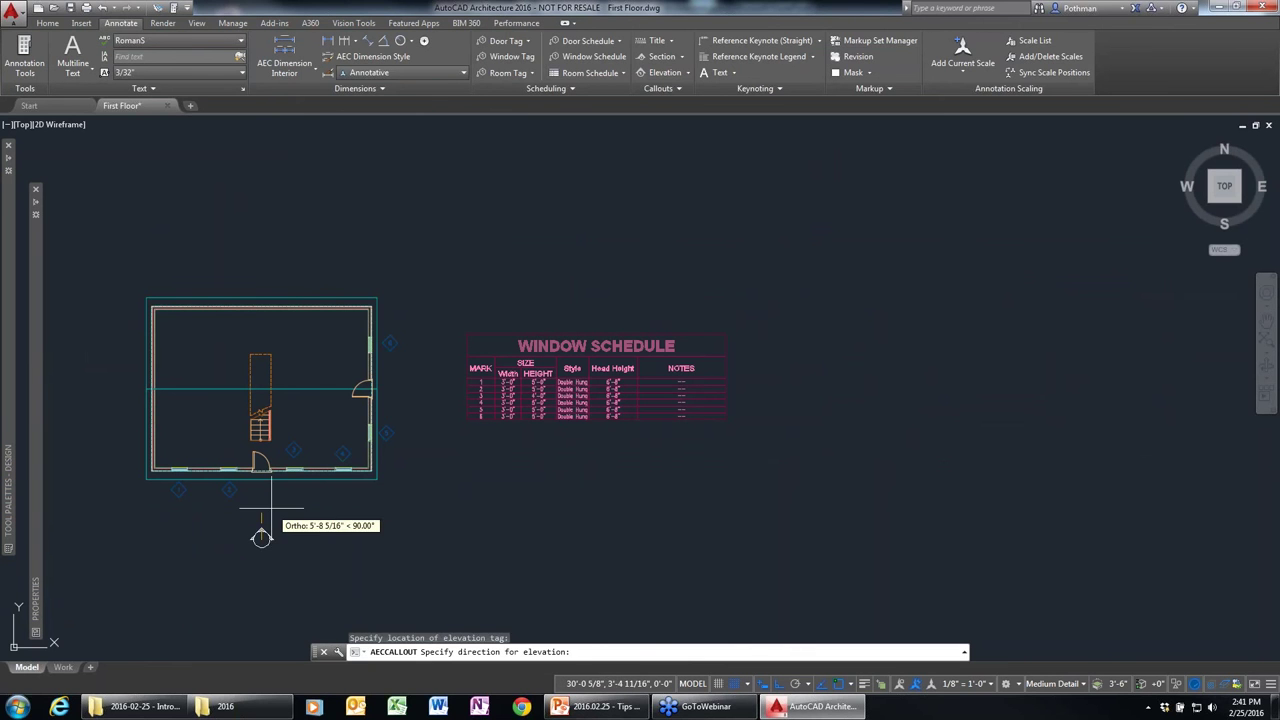
{"action": "left_click", "coordinate": [258, 527]}
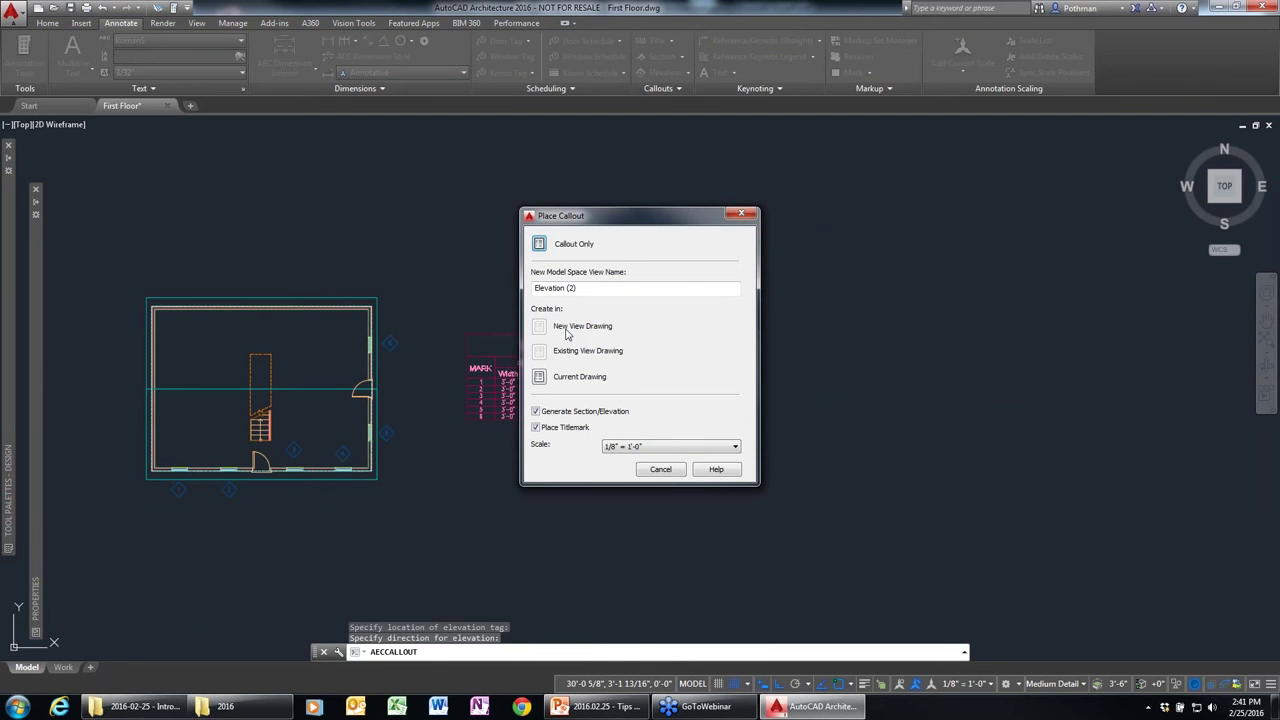
{"action": "left_click", "coordinate": [540, 377]}
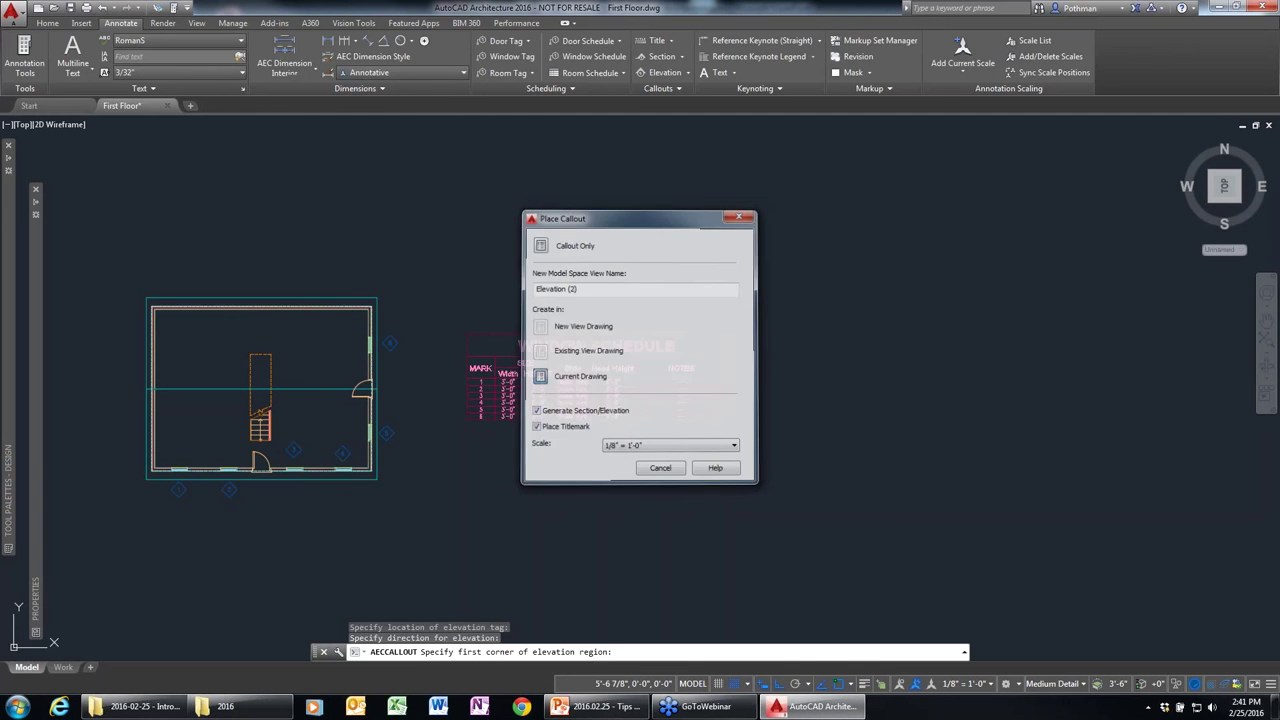
{"action": "left_click", "coordinate": [123, 503]}
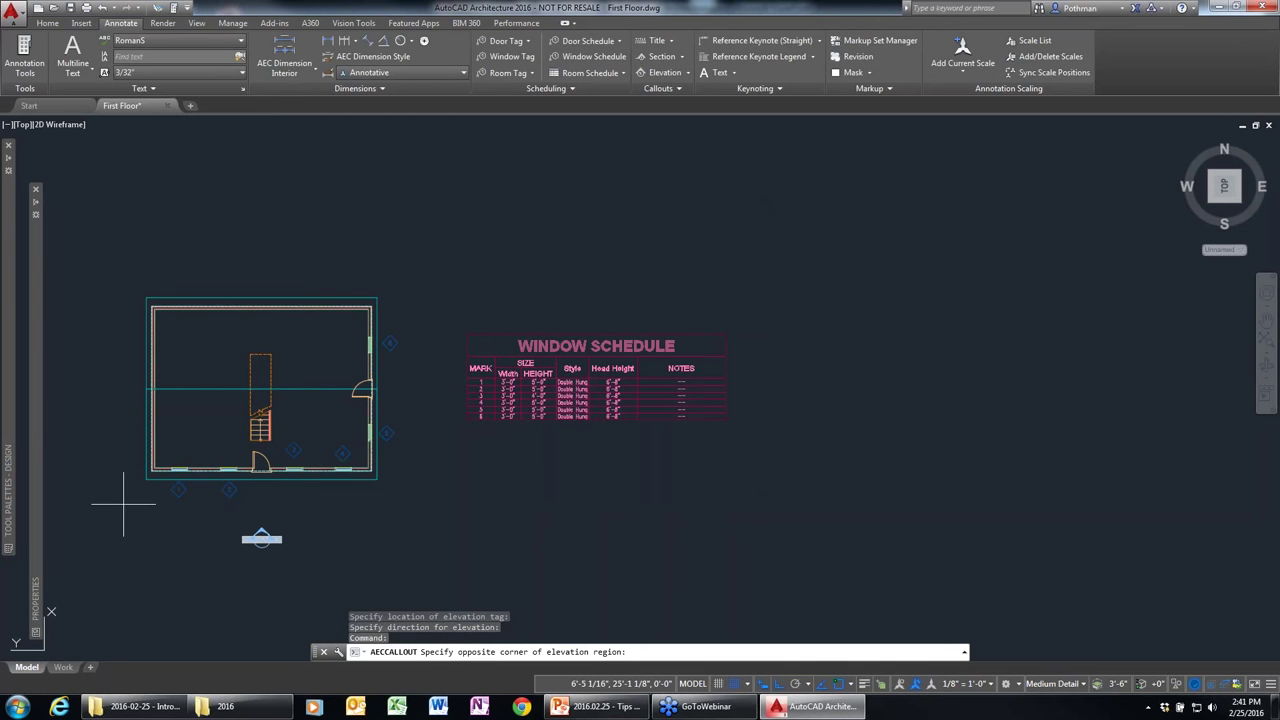
{"action": "left_click", "coordinate": [405, 328]}
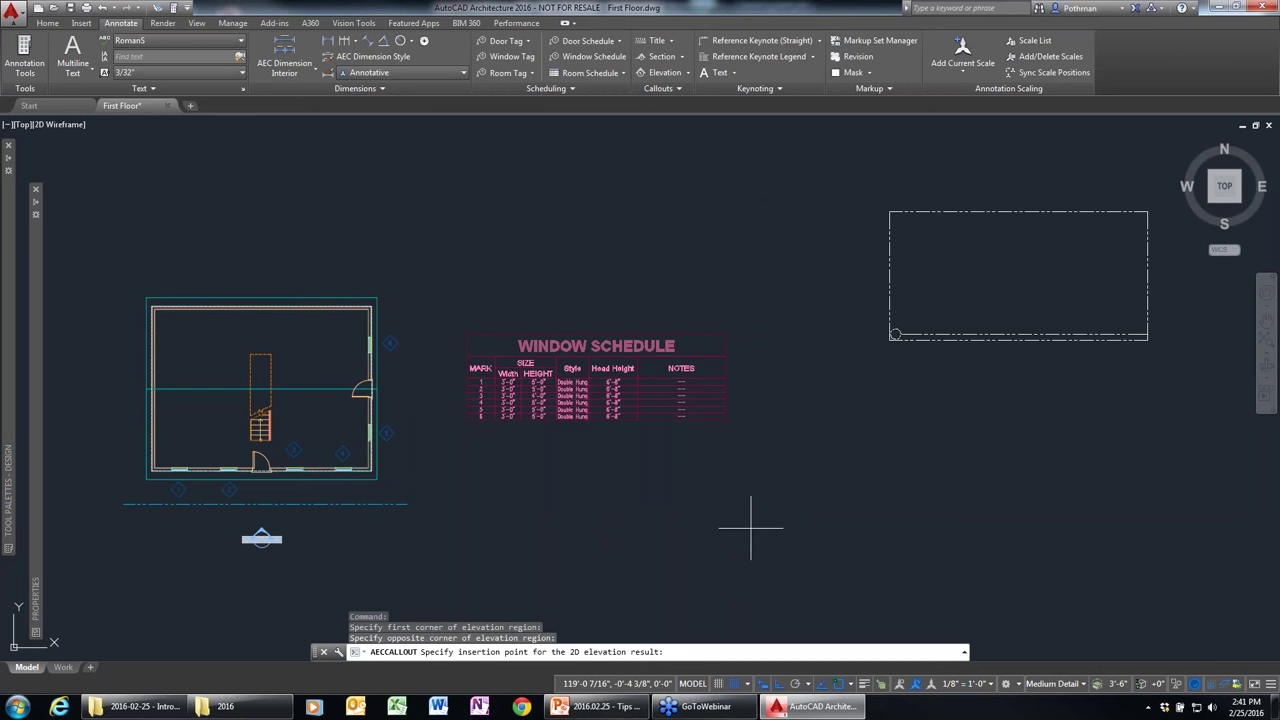
{"action": "key", "text": "Escape"}
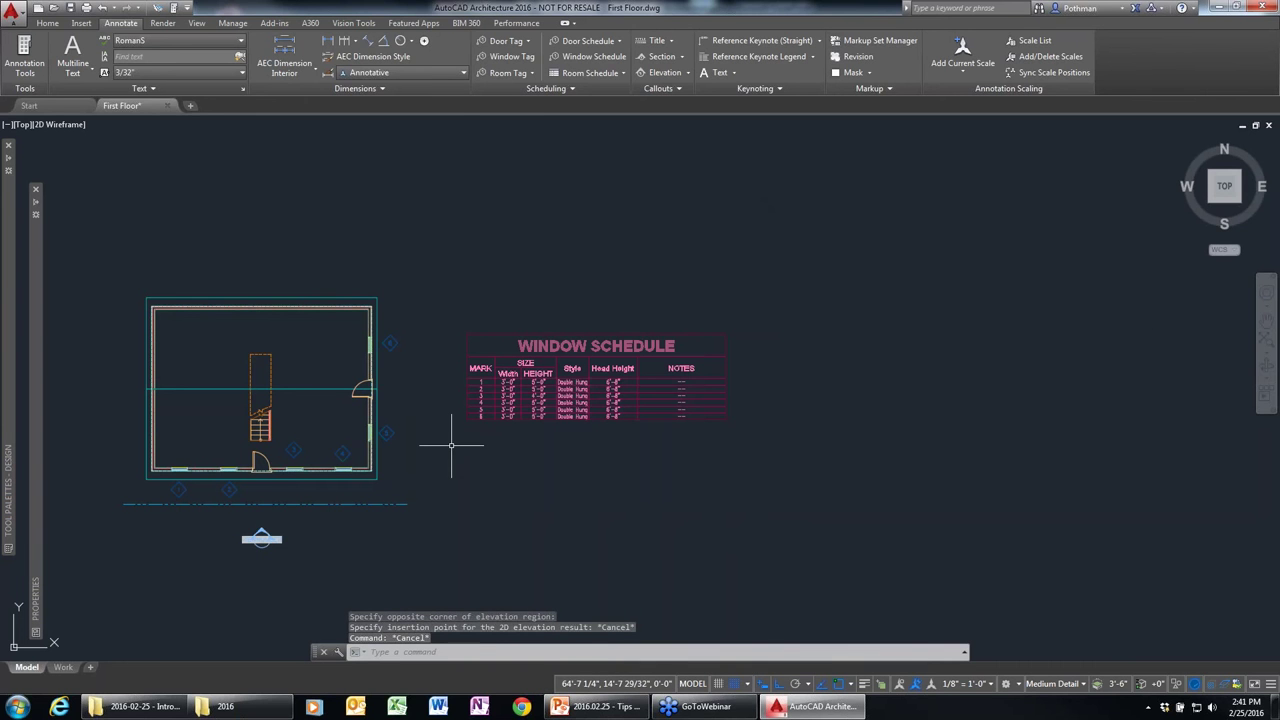
{"action": "key", "text": "ctrl+z"}
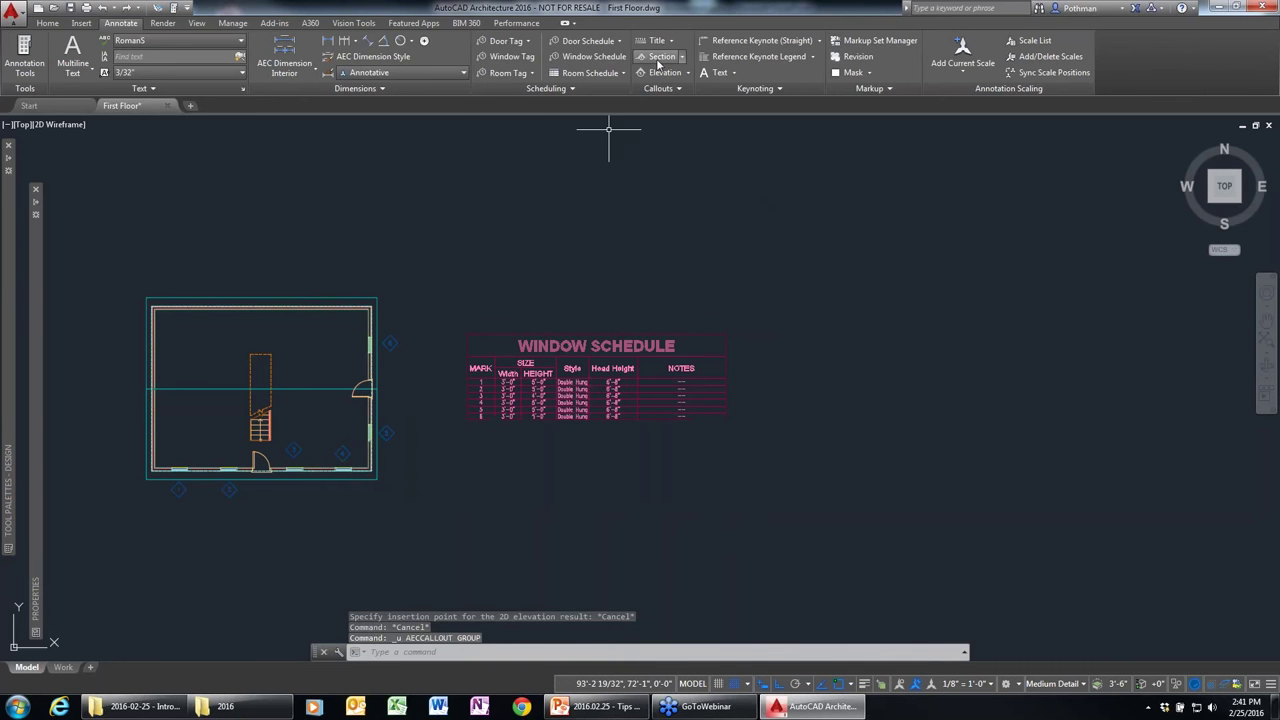
Generate a front elevation of the floor plan and place it right of the Window Schedule.
{"action": "left_click", "coordinate": [665, 72]}
{"action": "left_click", "coordinate": [257, 544]}
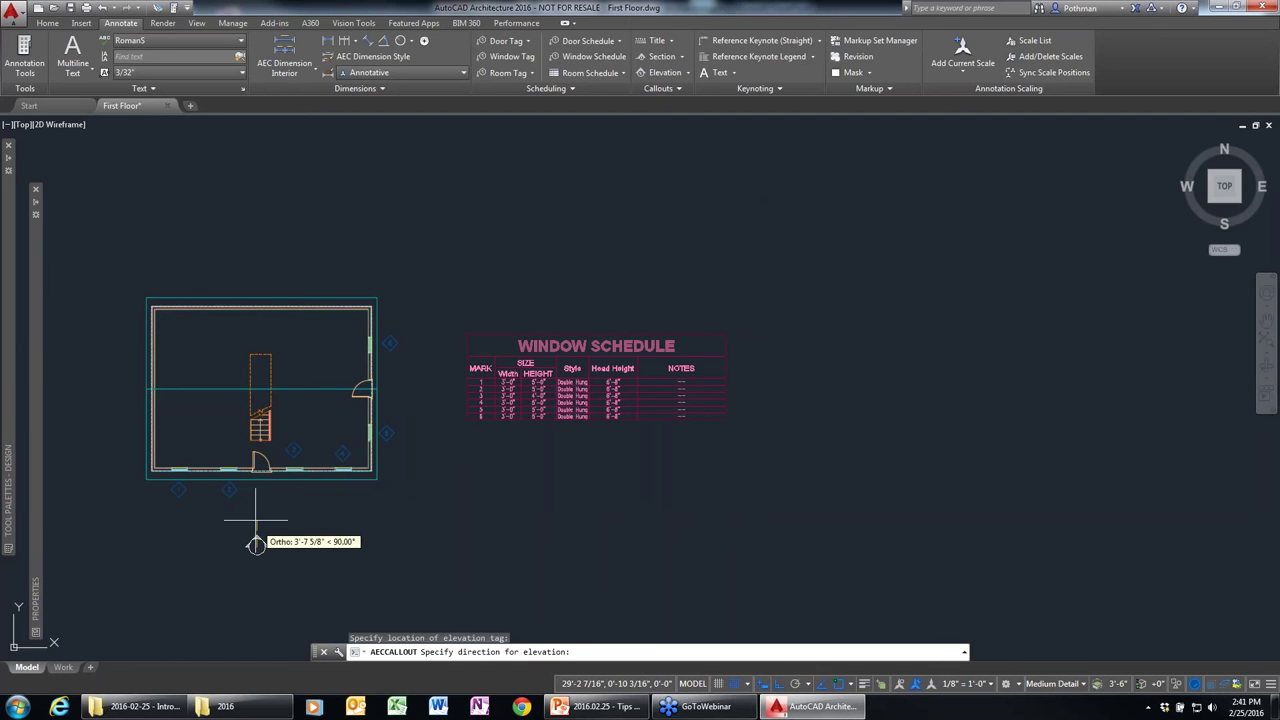
{"action": "left_click", "coordinate": [257, 515]}
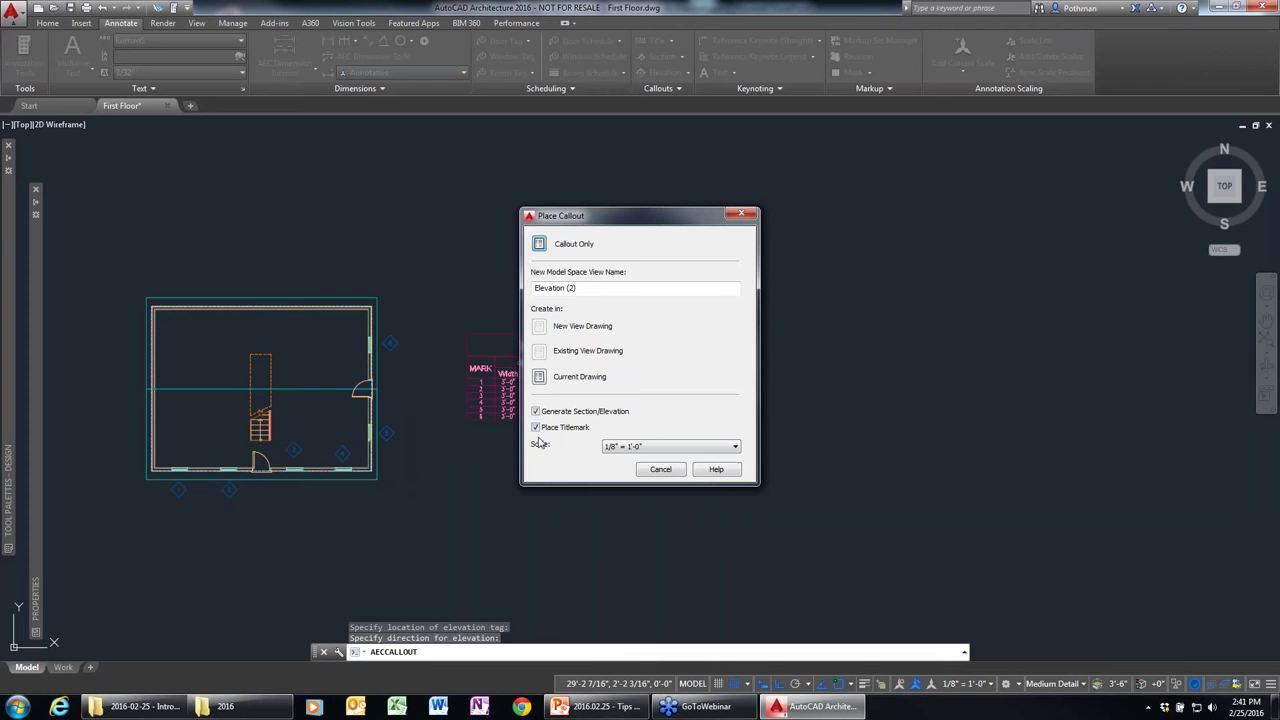
{"action": "left_click", "coordinate": [580, 376]}
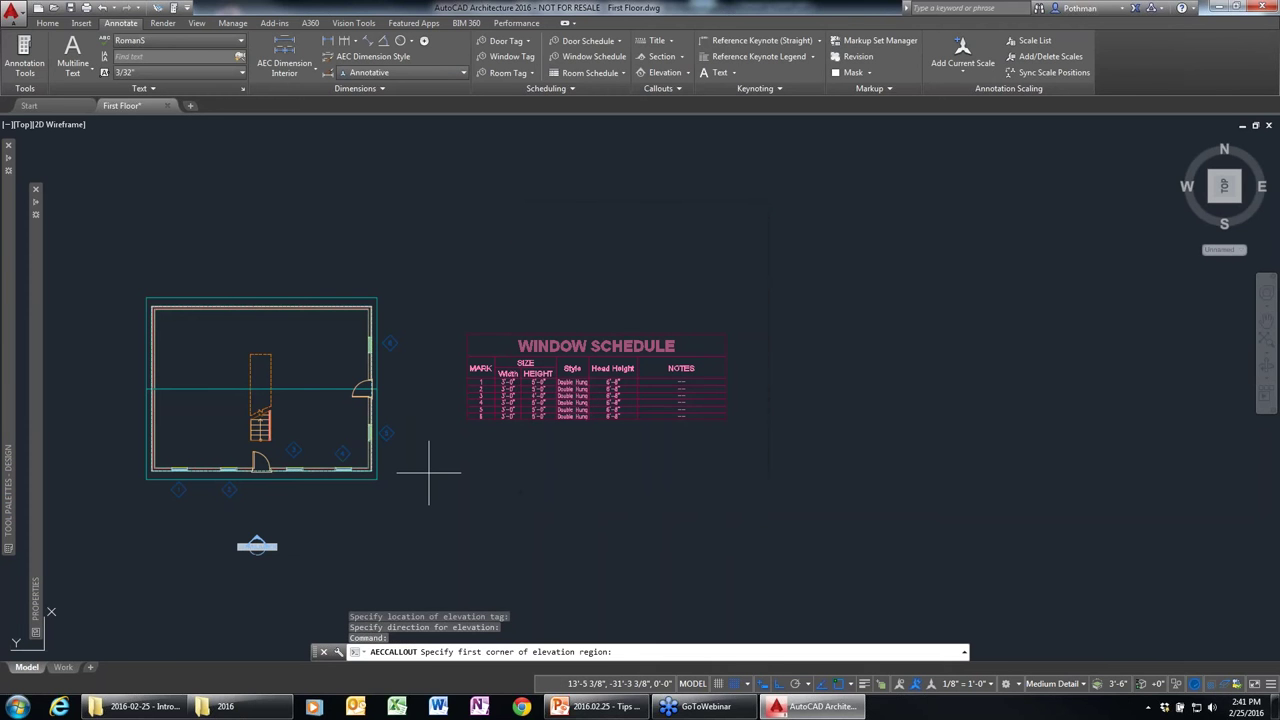
{"action": "left_click", "coordinate": [460, 502]}
{"action": "left_click", "coordinate": [90, 322]}
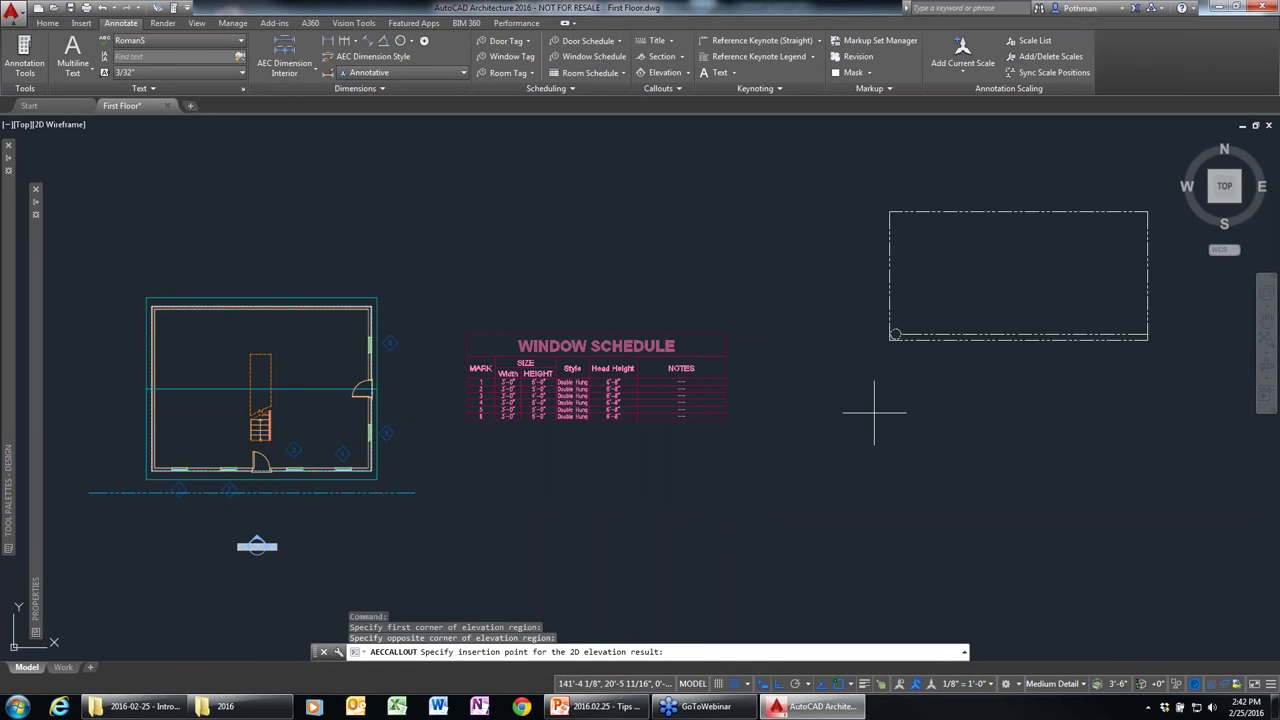
{"action": "left_click", "coordinate": [857, 386]}
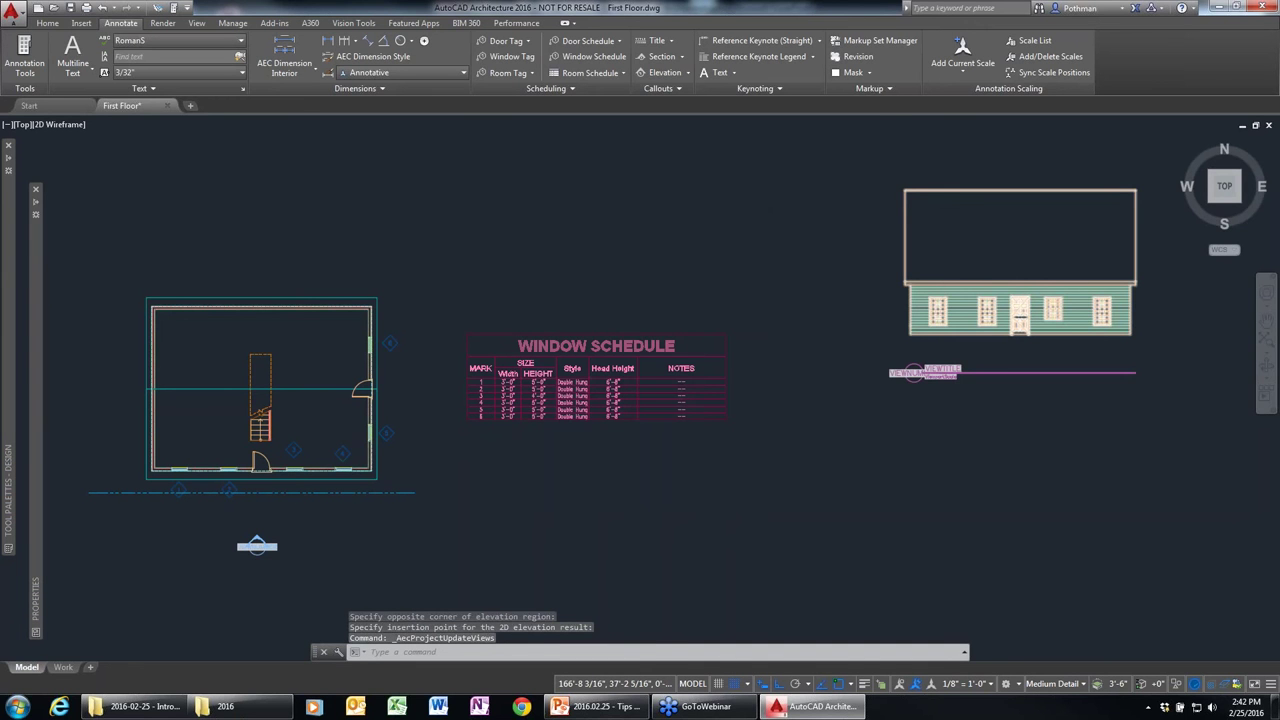
{"action": "scroll", "coordinate": [1040, 330], "scroll_direction": "up", "scroll_amount": 5}
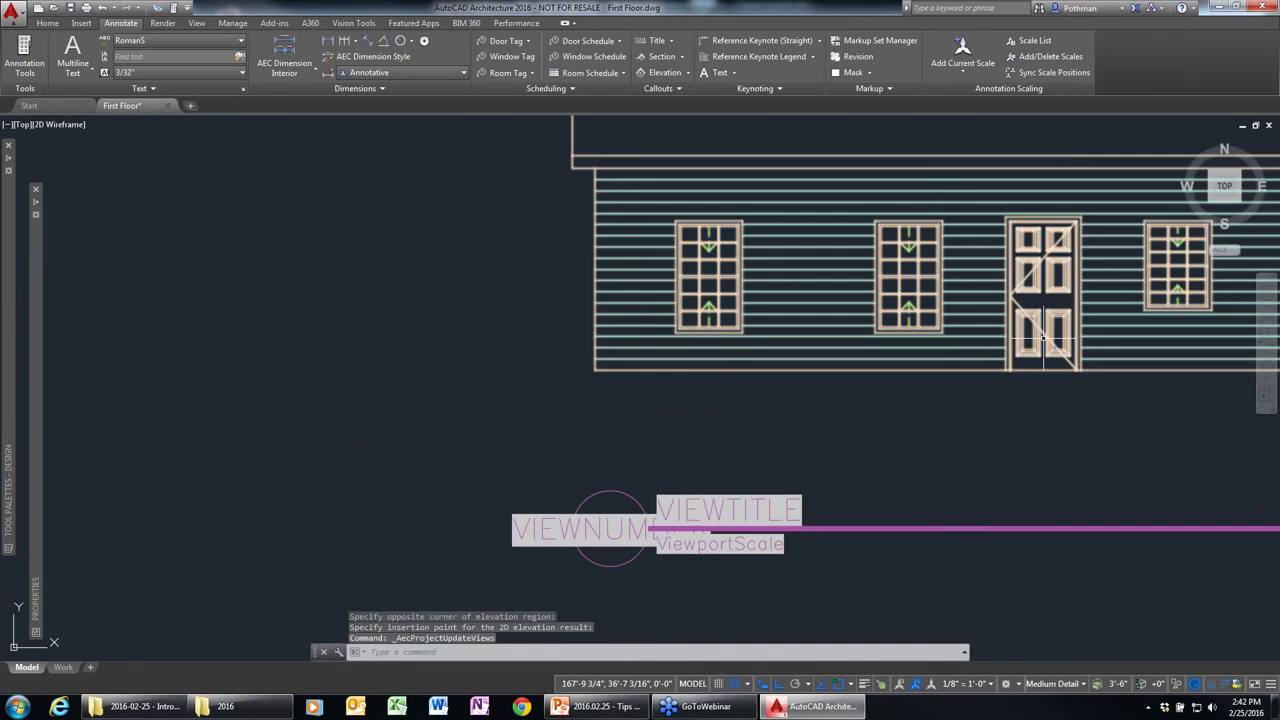
{"action": "middle_click_drag", "start_coordinate": [1043, 340], "coordinate": [716, 393]}
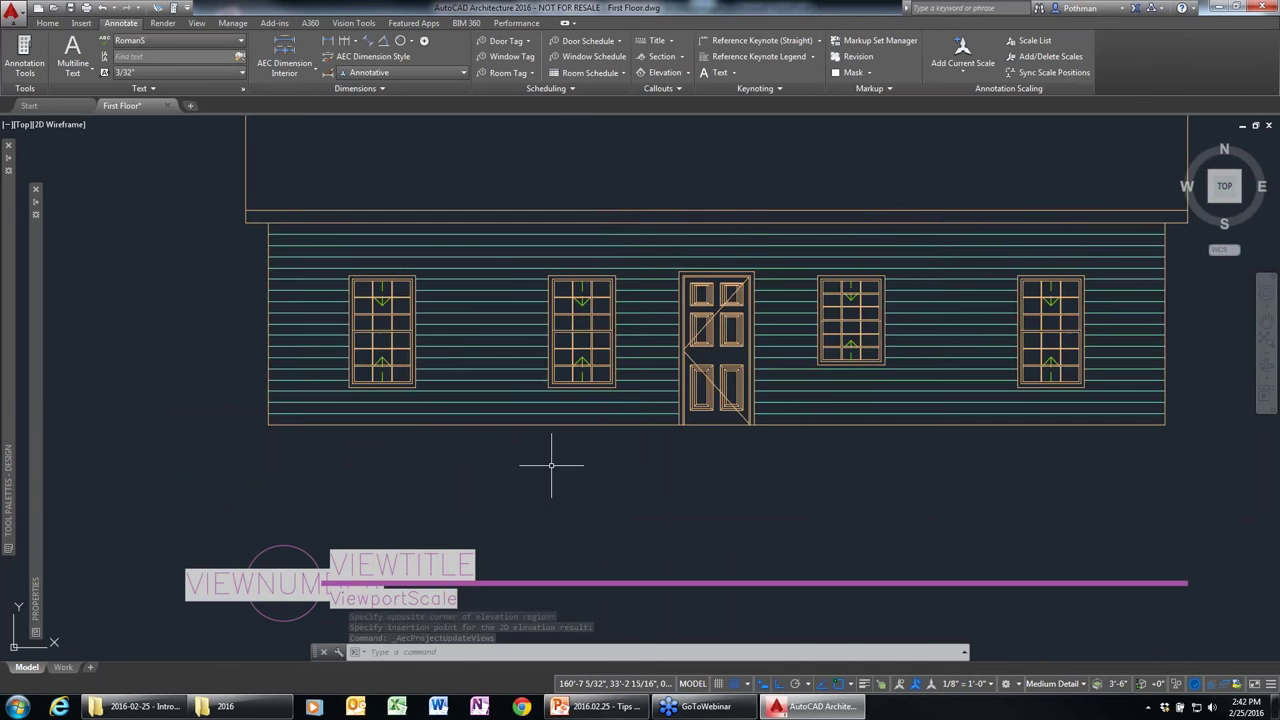
{"action": "scroll", "coordinate": [551, 465], "scroll_direction": "down", "scroll_amount": 1}
{"action": "scroll", "coordinate": [825, 423], "scroll_direction": "down", "scroll_amount": 1}
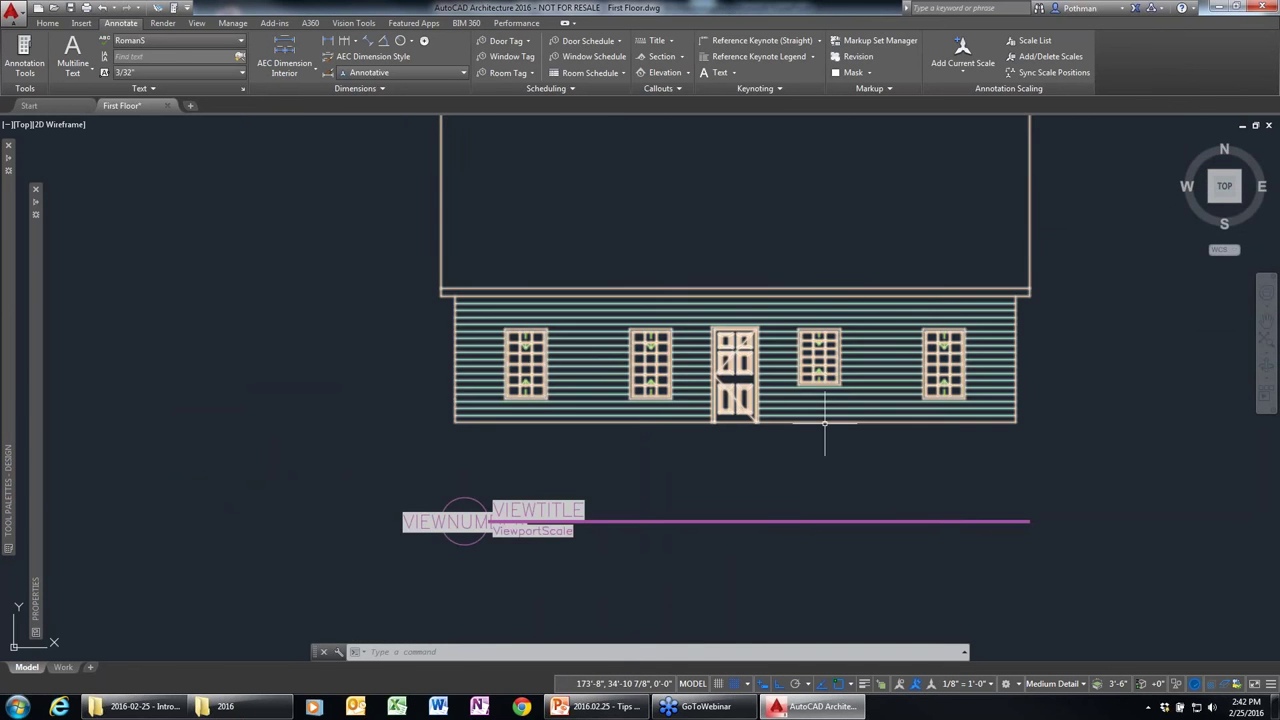
{"action": "scroll", "coordinate": [945, 262], "scroll_direction": "down", "scroll_amount": 1}
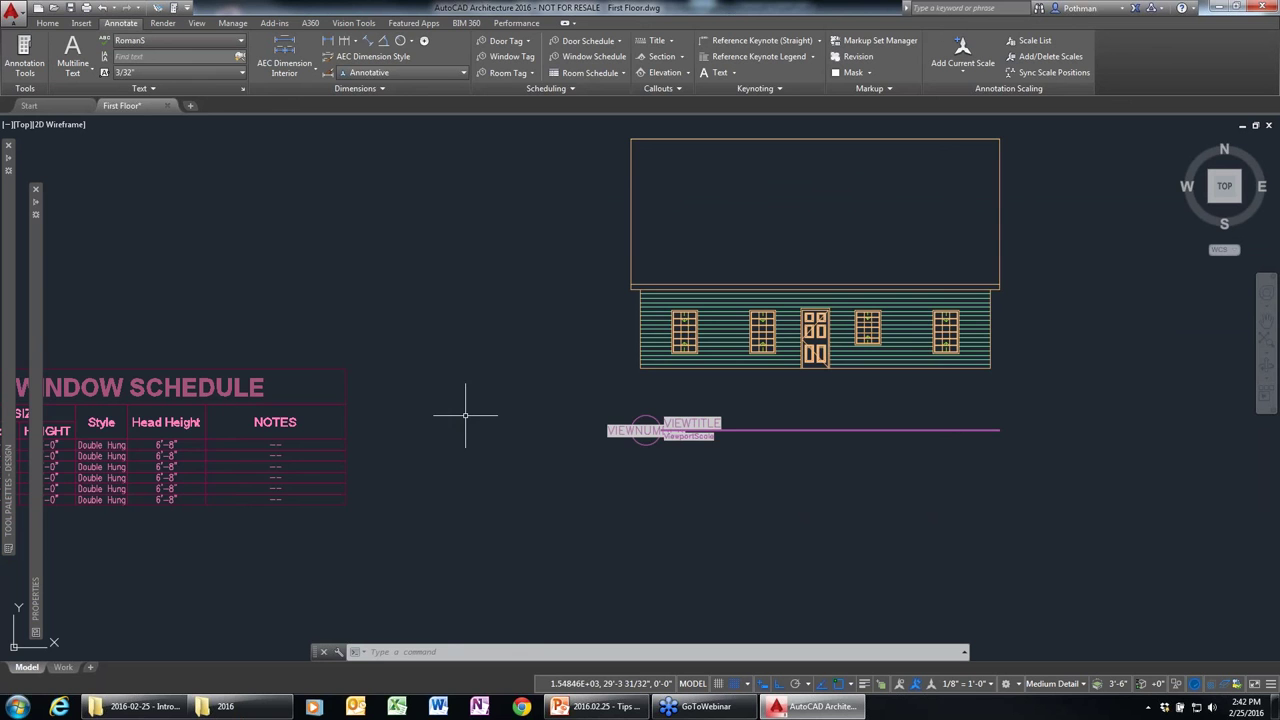
{"action": "scroll", "coordinate": [465, 414], "scroll_direction": "down", "scroll_amount": 1}
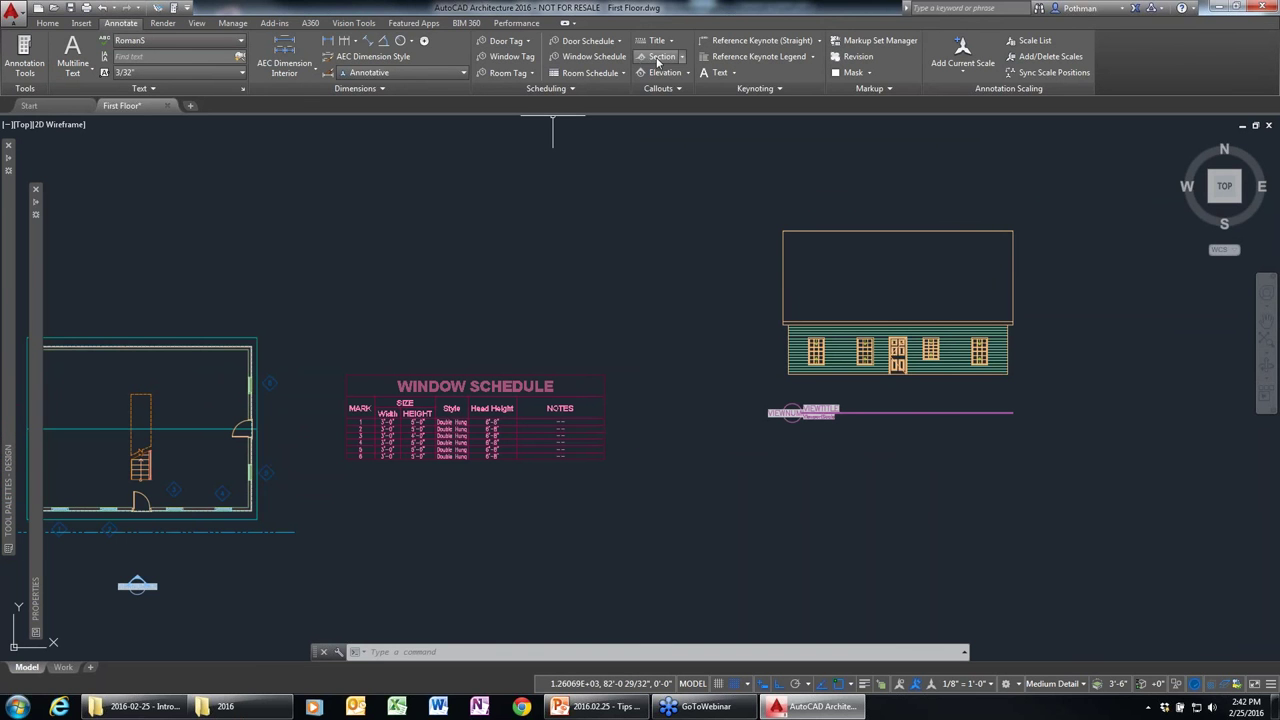
Generate a second elevation from an east-side callout aimed at the floor plan.
{"action": "left_click", "coordinate": [660, 72]}
{"action": "left_click", "coordinate": [316, 432]}
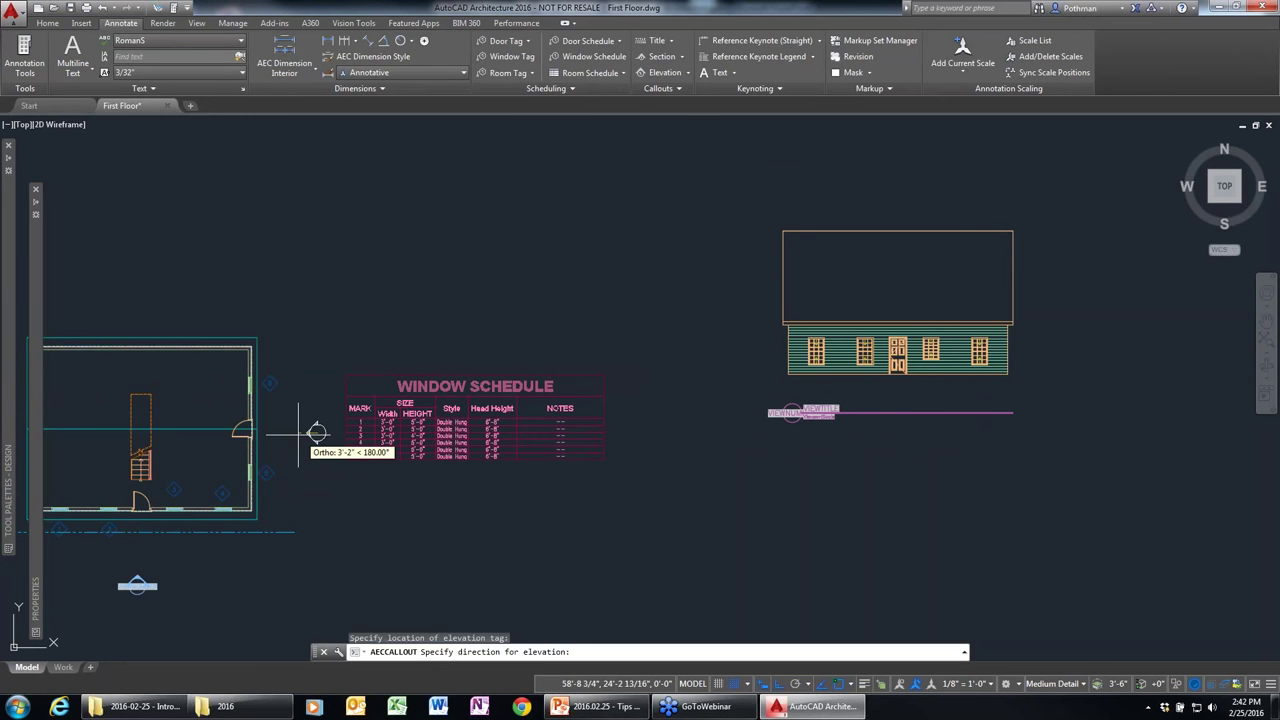
{"action": "left_click", "coordinate": [312, 432]}
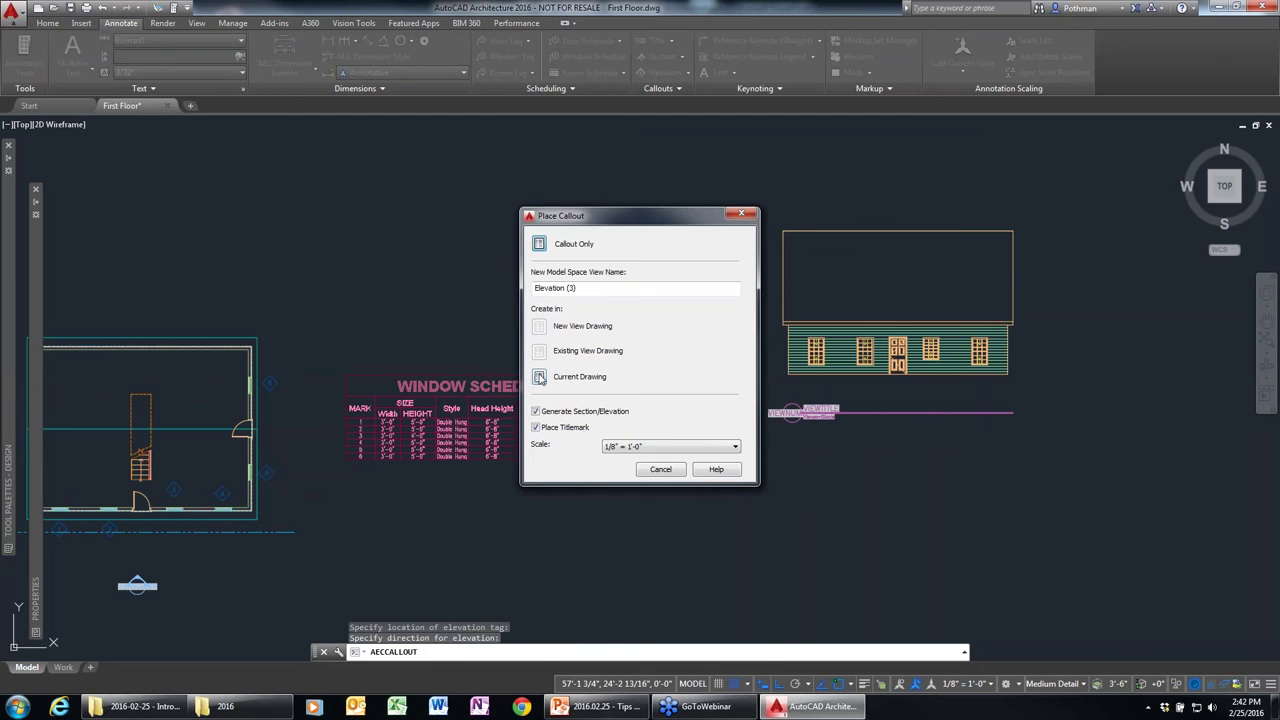
{"action": "left_click", "coordinate": [540, 377]}
{"action": "left_click", "coordinate": [175, 578]}
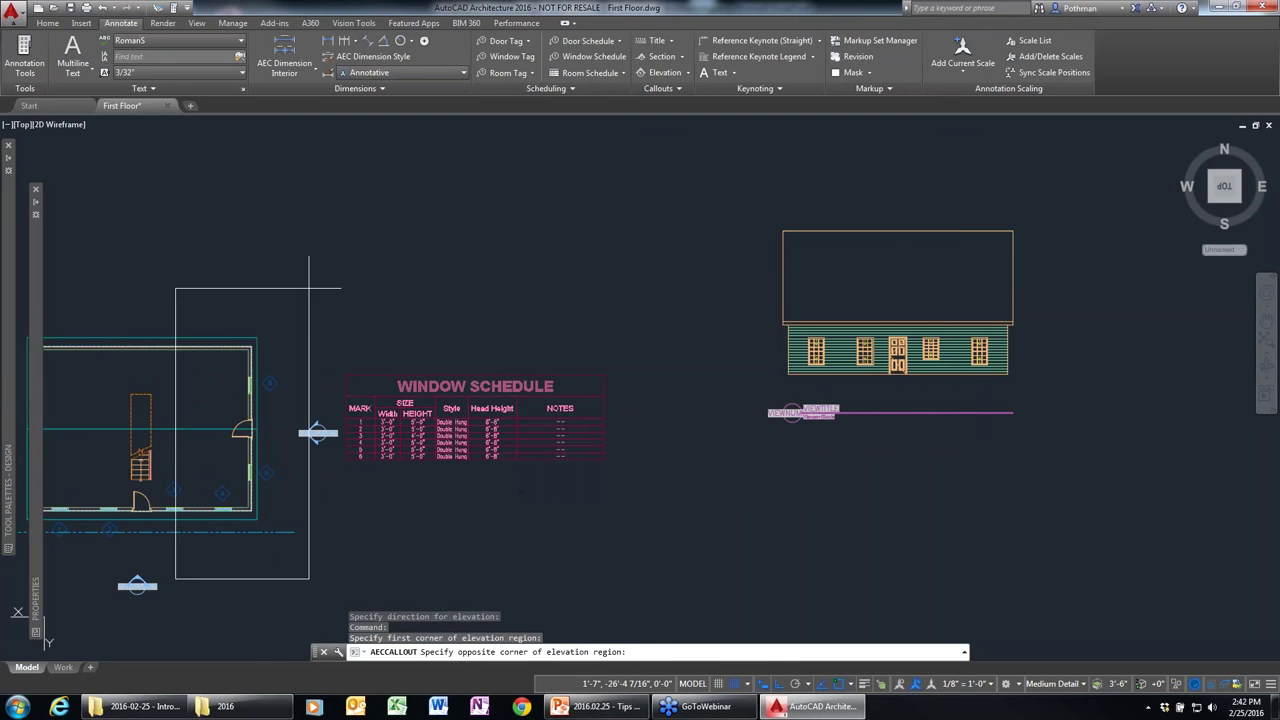
{"action": "left_click", "coordinate": [309, 288]}
{"action": "left_click", "coordinate": [737, 503]}
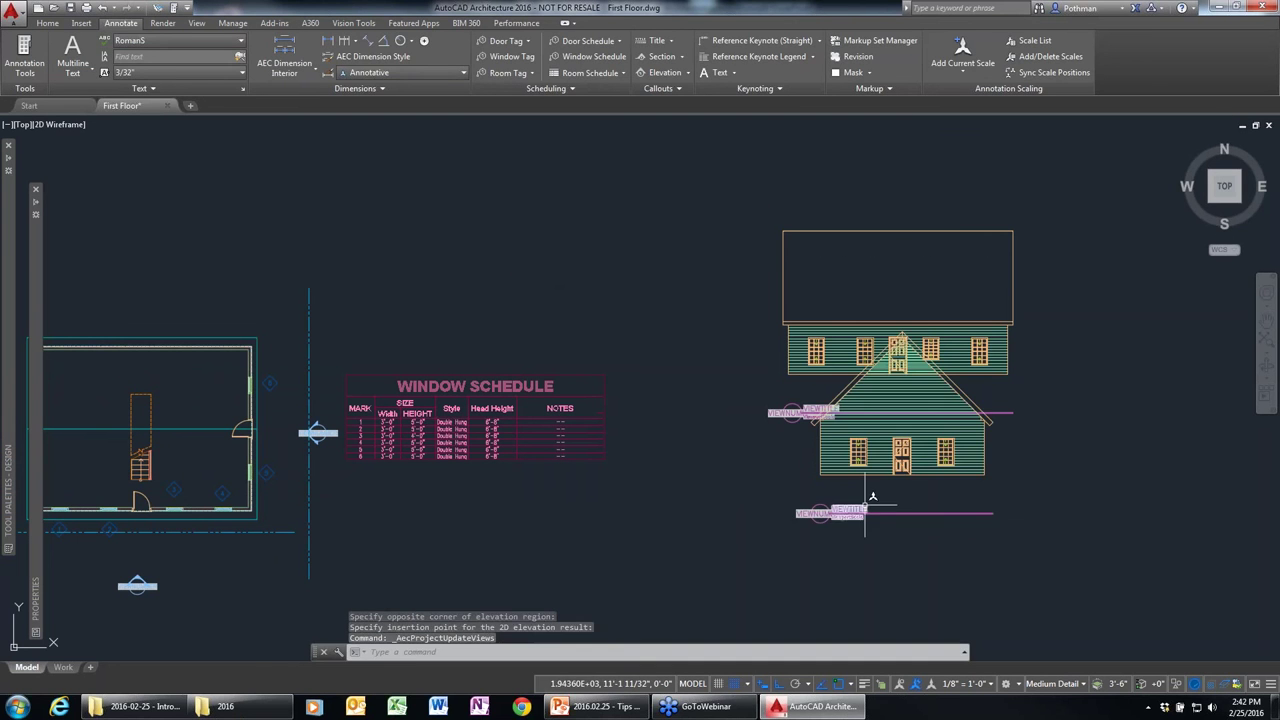
Move the second elevation and its title farther down, below the front elevation.
{"action": "type", "text": "m"}
{"action": "key", "text": "Return"}
{"action": "left_click", "coordinate": [962, 566]}
{"action": "left_click", "coordinate": [778, 420]}
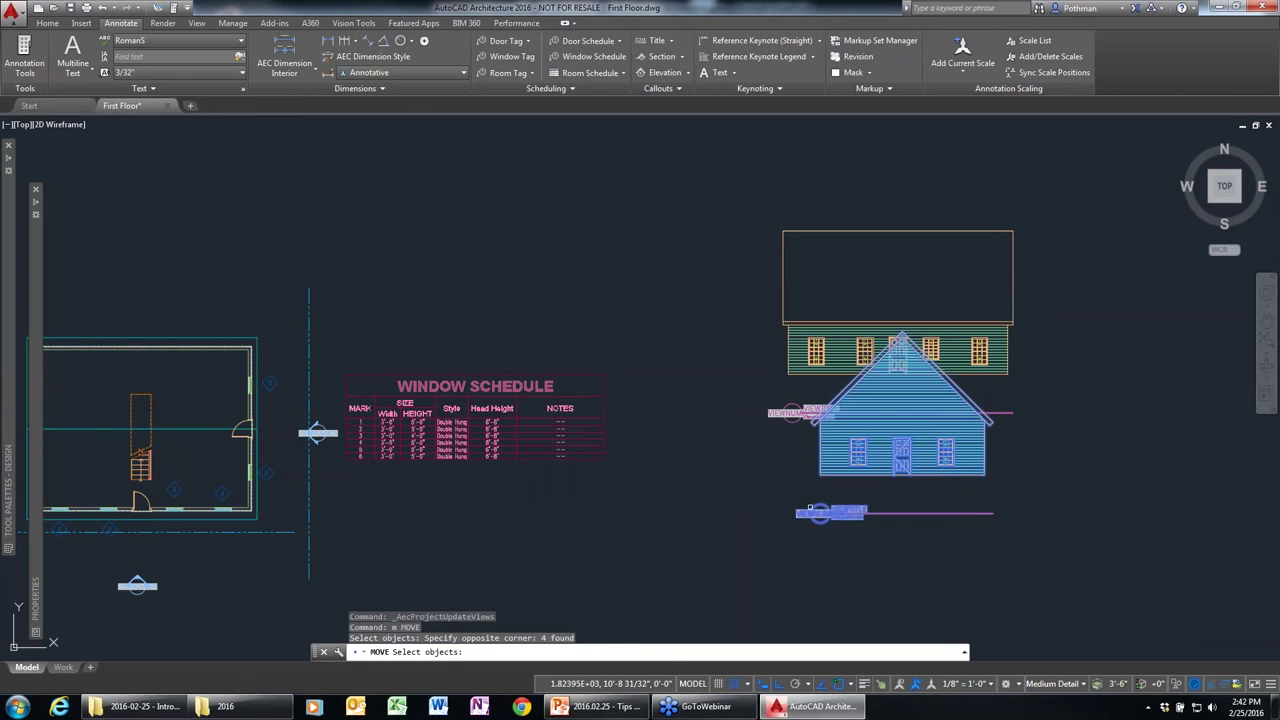
{"action": "key", "text": "Return"}
{"action": "left_click", "coordinate": [818, 512]}
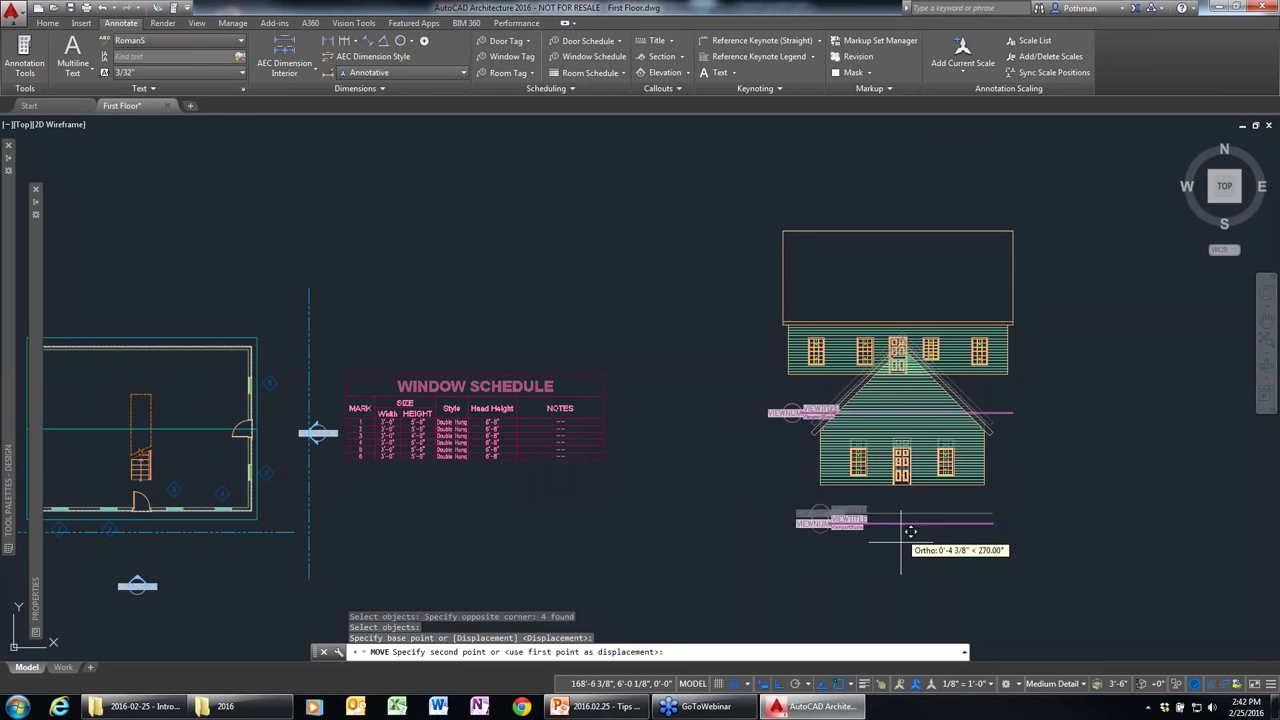
{"action": "left_click", "coordinate": [820, 597]}
{"action": "key", "text": "Escape"}
{"action": "scroll", "coordinate": [820, 597], "scroll_direction": "up", "scroll_amount": 2}
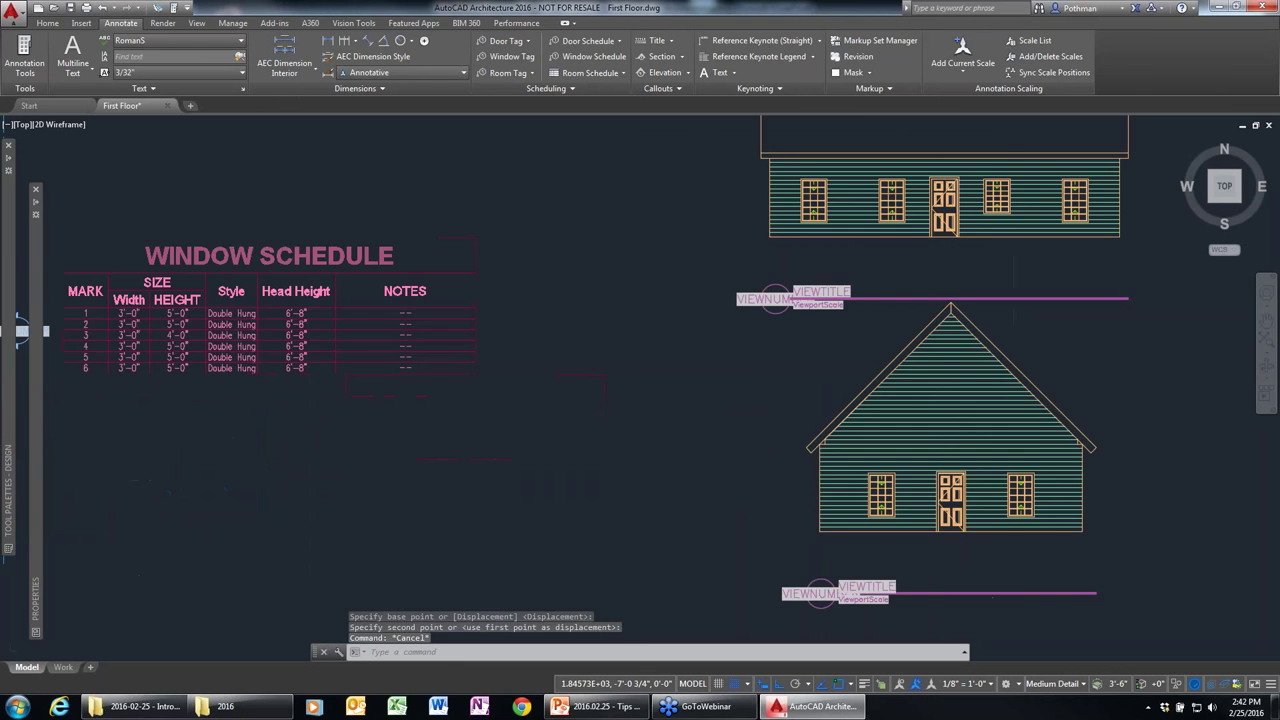
{"action": "scroll", "coordinate": [986, 574], "scroll_direction": "up", "scroll_amount": 1}
{"action": "scroll", "coordinate": [1105, 421], "scroll_direction": "down", "scroll_amount": 1}
{"action": "scroll", "coordinate": [1105, 421], "scroll_direction": "down", "scroll_amount": 2}
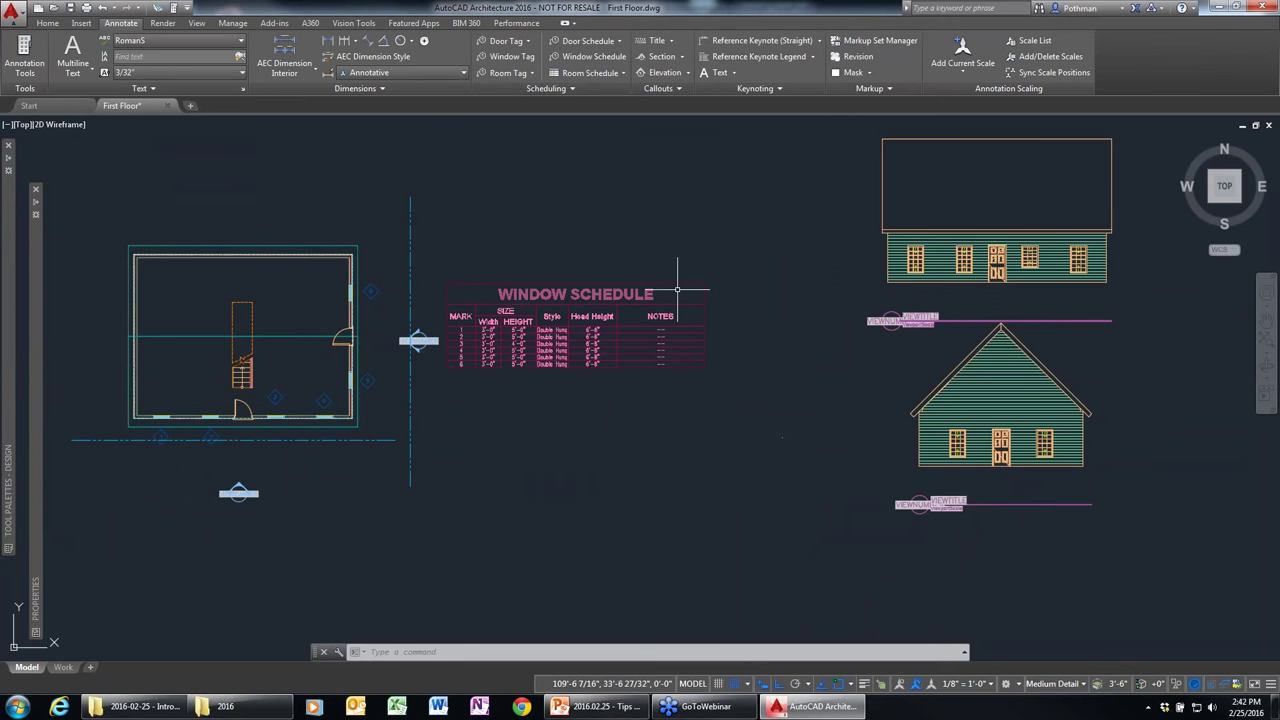
From Division 04 Concrete Unit Masonry detail components, pick the 6" X 8" X 8" 3 Core CMU and insert it.
{"action": "left_click", "coordinate": [48, 23]}
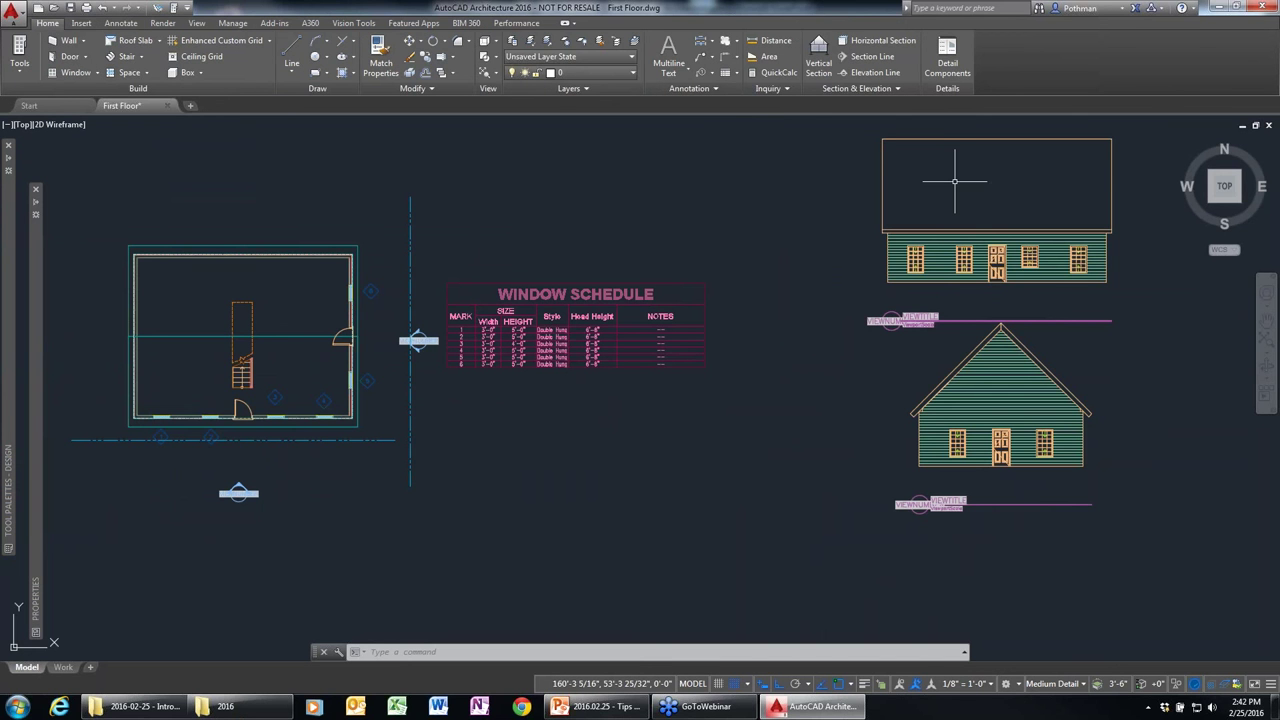
{"action": "left_click", "coordinate": [947, 55]}
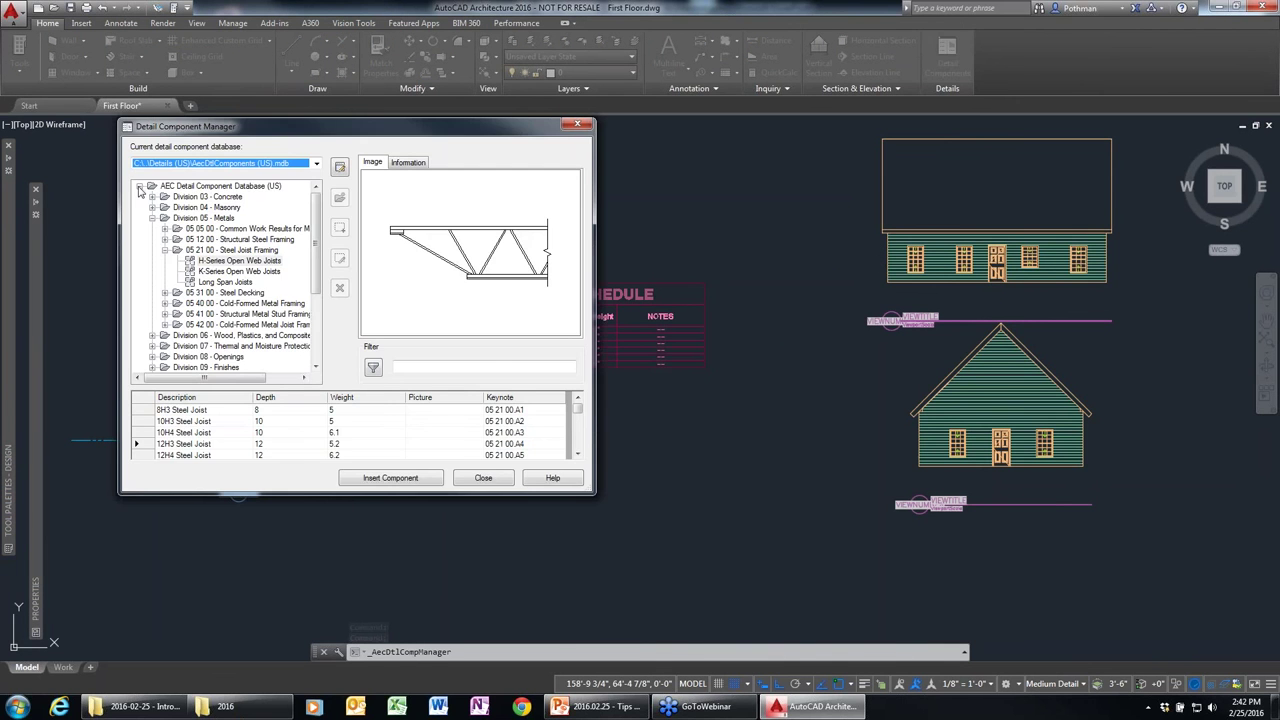
{"action": "left_click", "coordinate": [140, 186]}
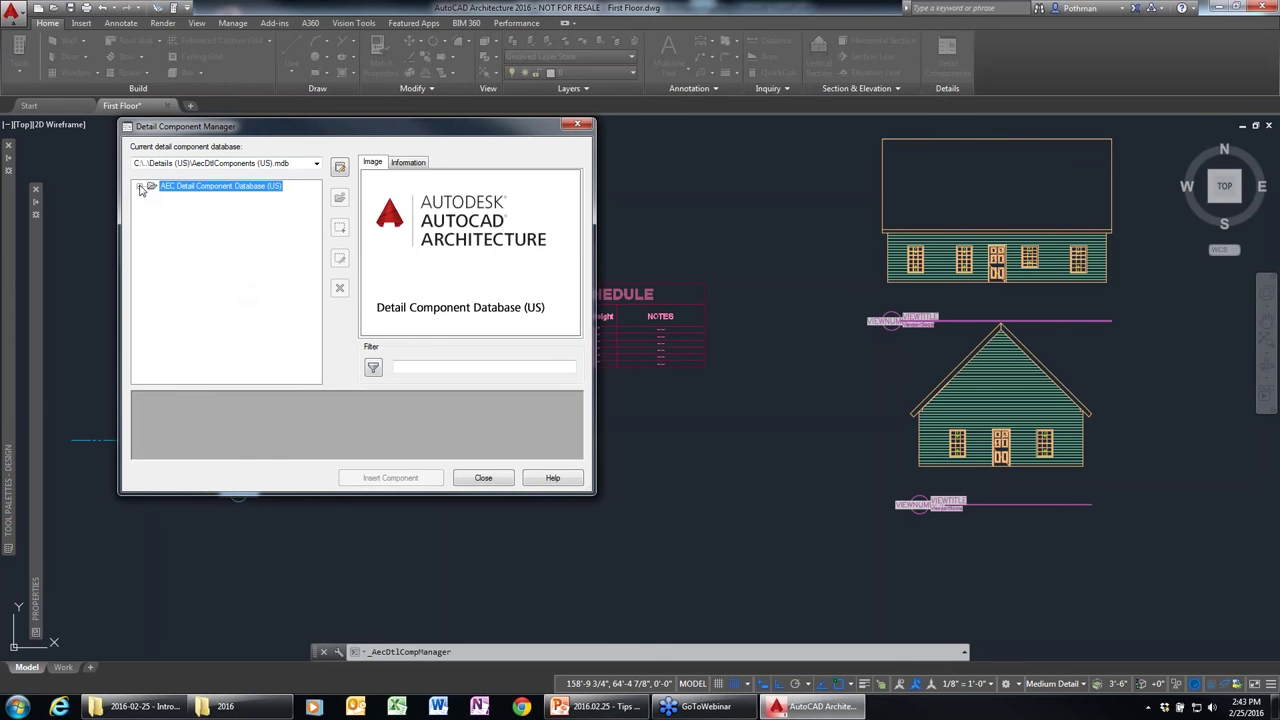
{"action": "left_click", "coordinate": [140, 186]}
{"action": "left_click", "coordinate": [152, 219]}
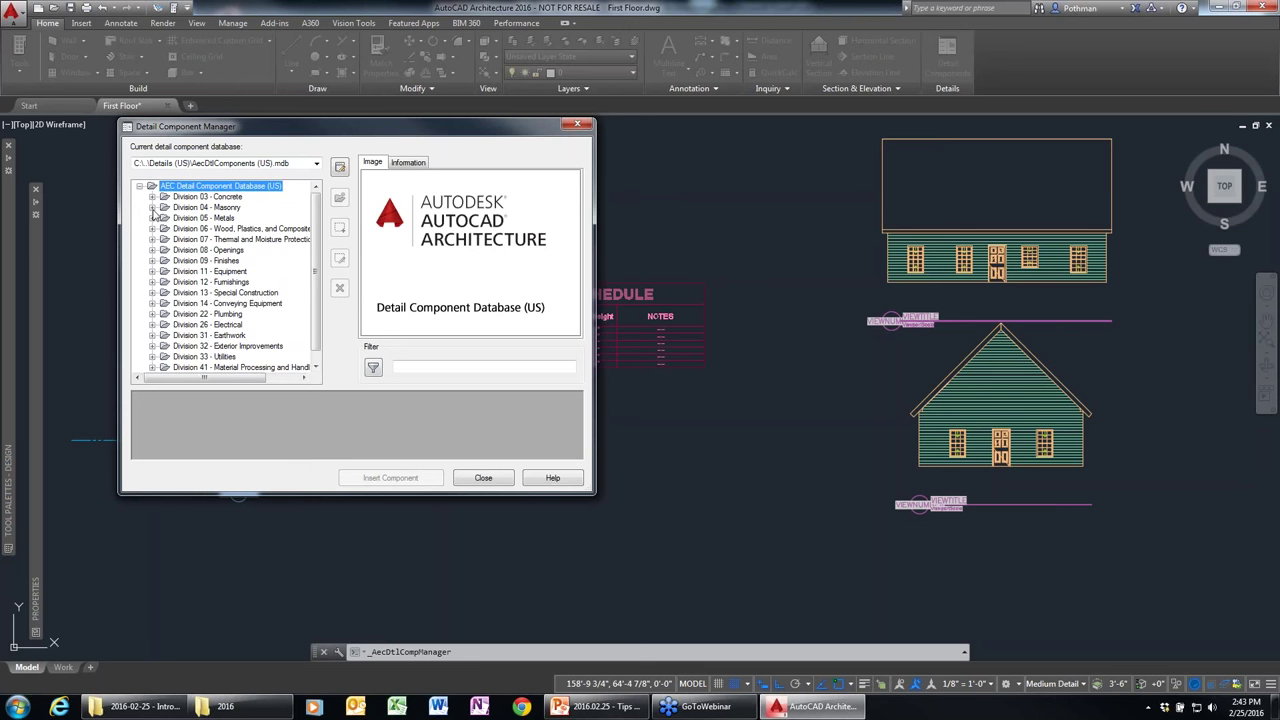
{"action": "left_click", "coordinate": [152, 207]}
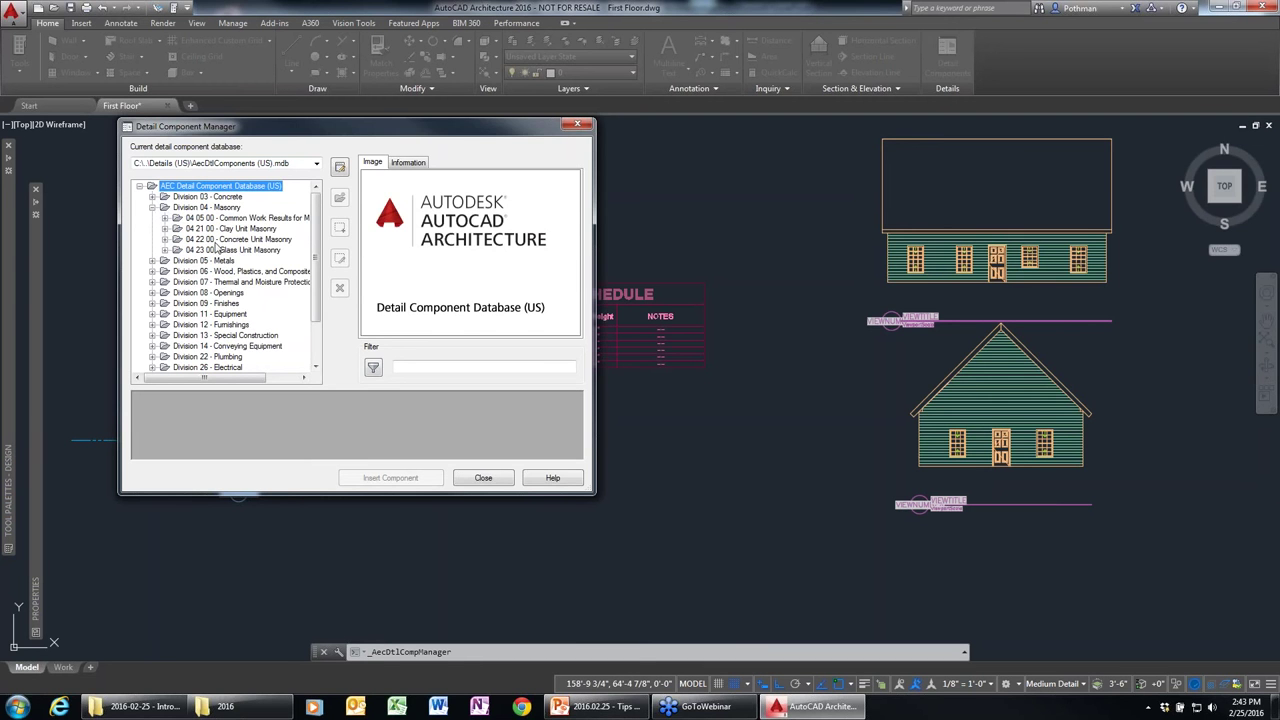
{"action": "left_click", "coordinate": [216, 240]}
{"action": "left_click", "coordinate": [164, 240]}
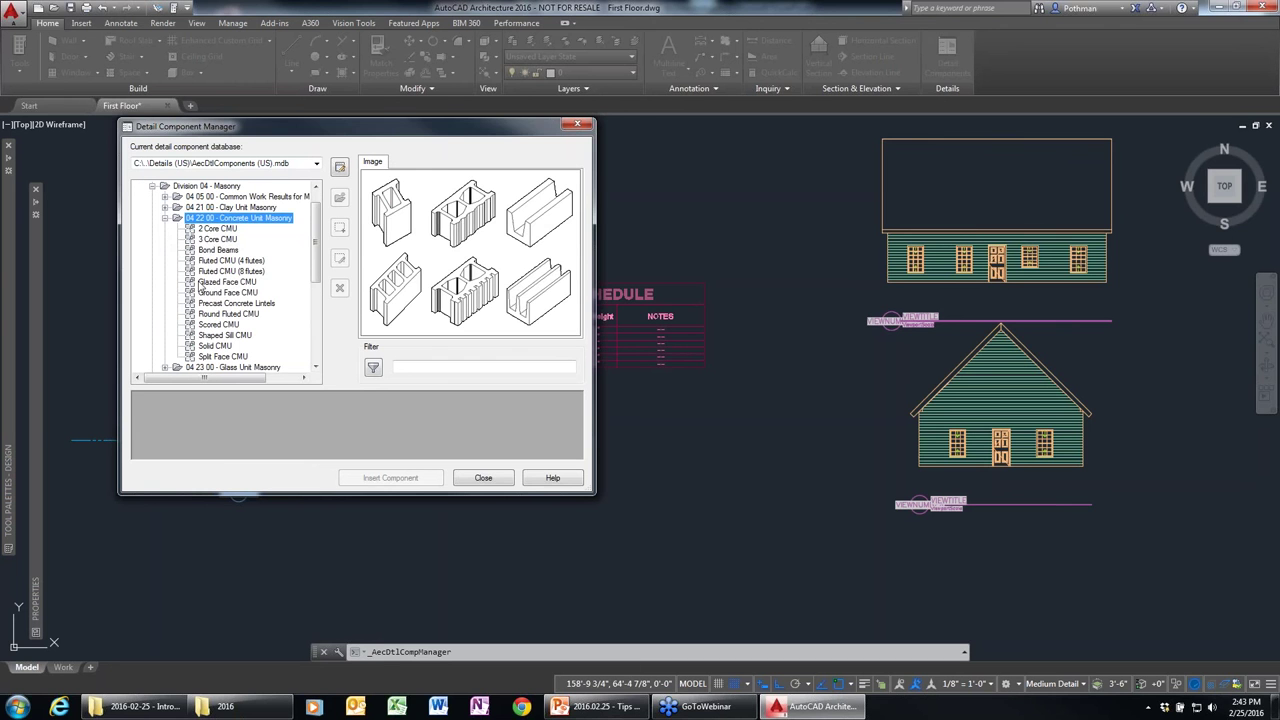
{"action": "left_click", "coordinate": [207, 240]}
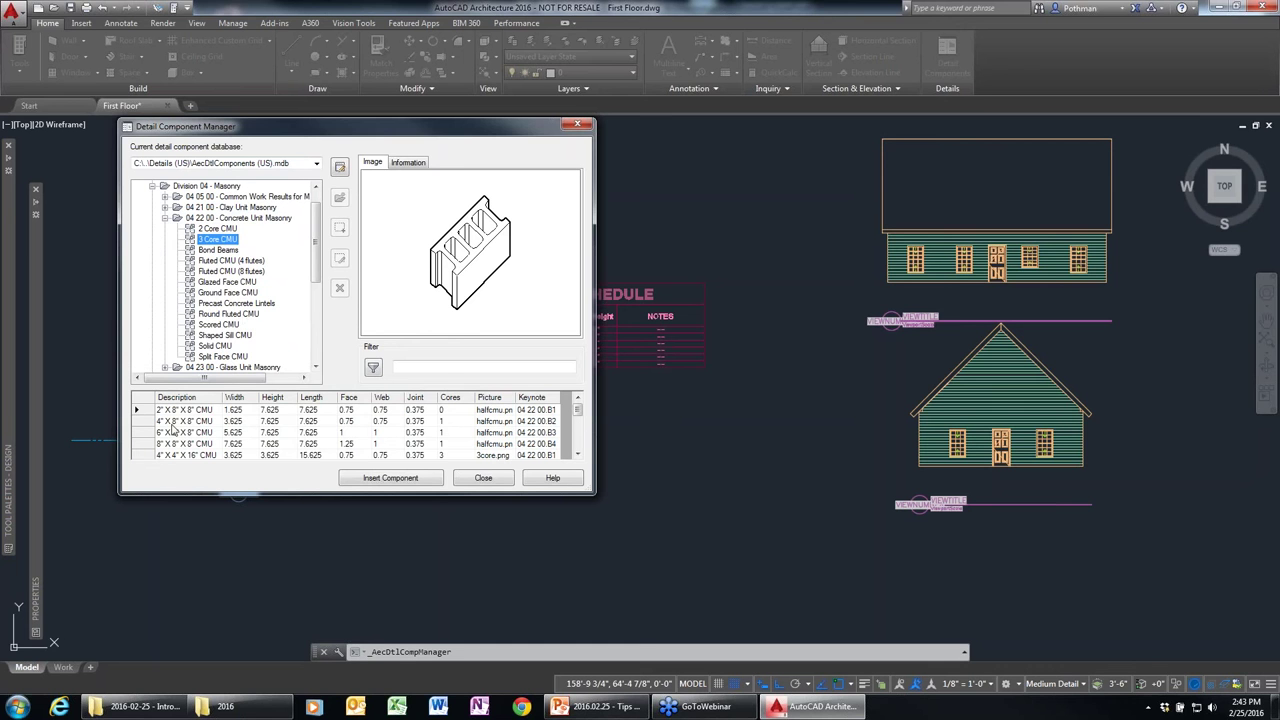
{"action": "left_click", "coordinate": [175, 432]}
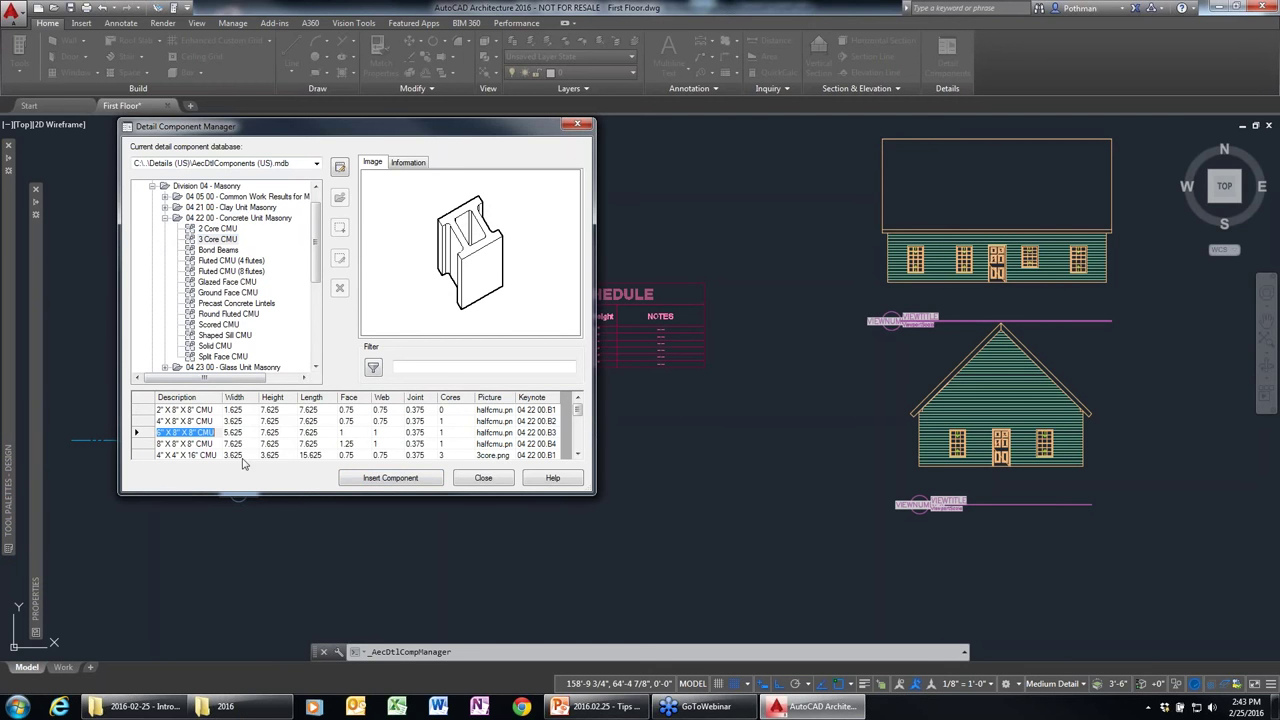
{"action": "left_click", "coordinate": [408, 481]}
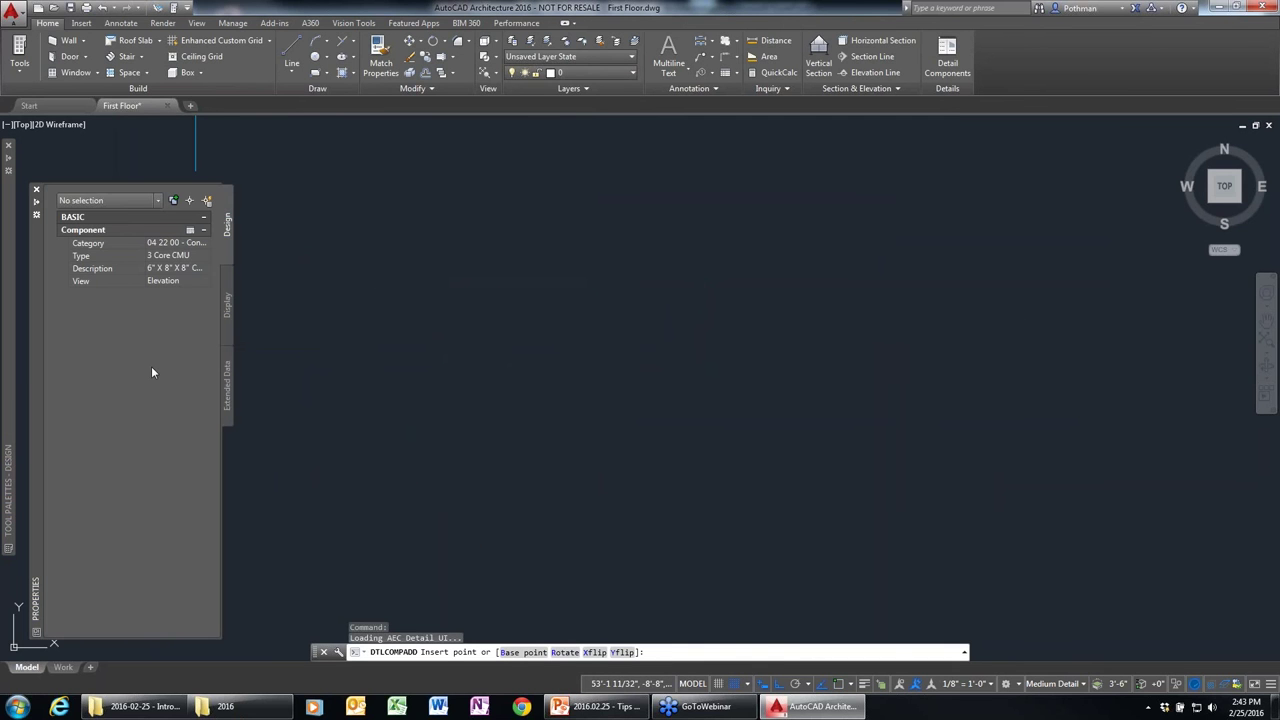
Draw the 3 Core CMU wall in Section view, 10' long from the chosen start point.
{"action": "left_click", "coordinate": [207, 281]}
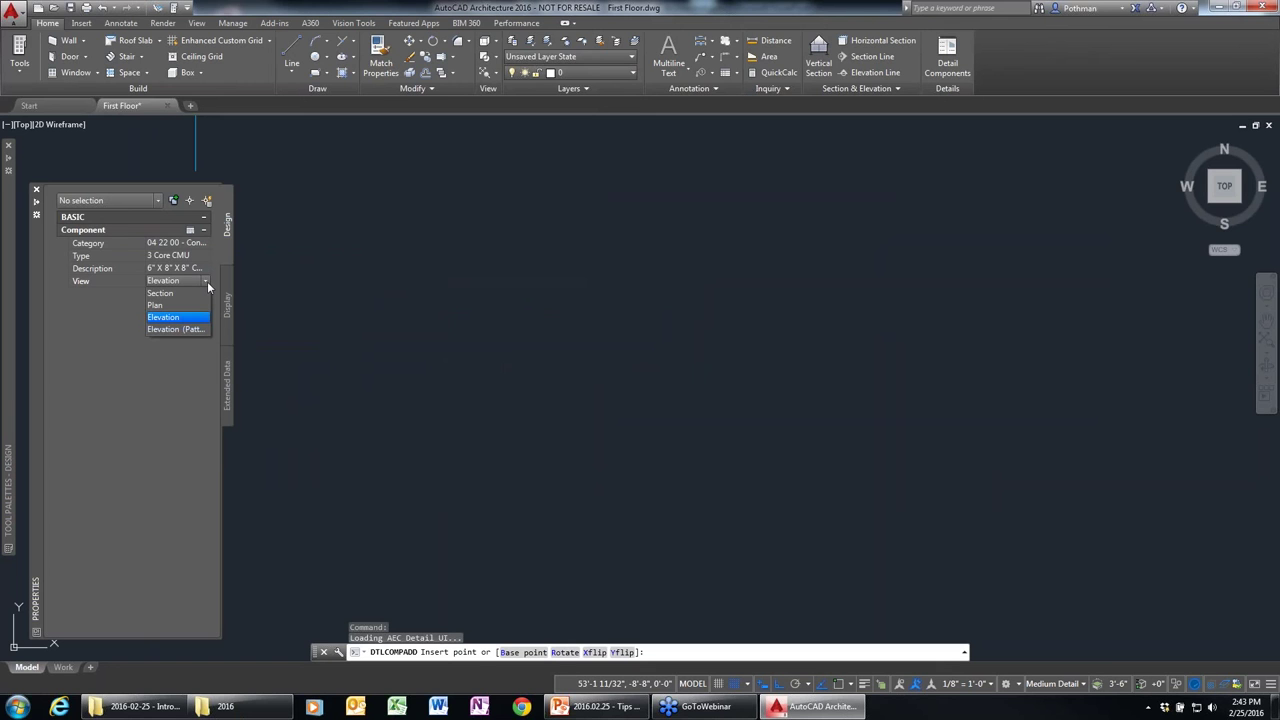
{"action": "left_click", "coordinate": [207, 281]}
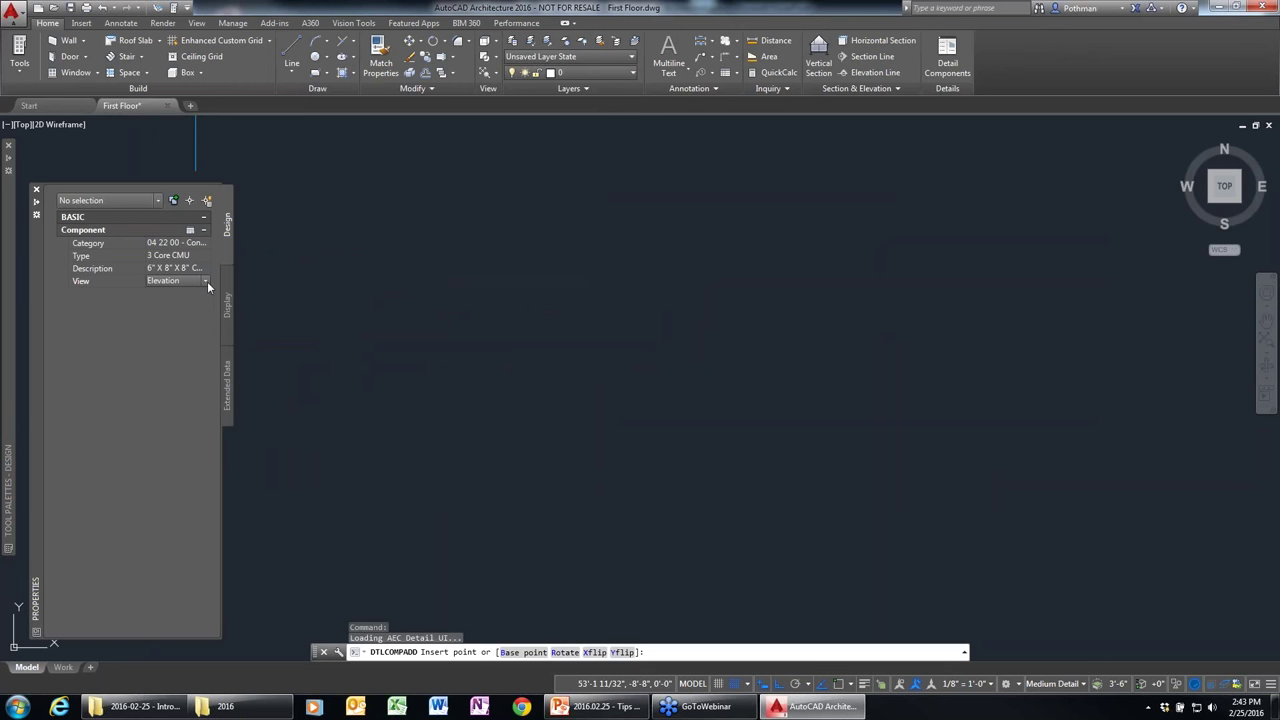
{"action": "left_click", "coordinate": [450, 546]}
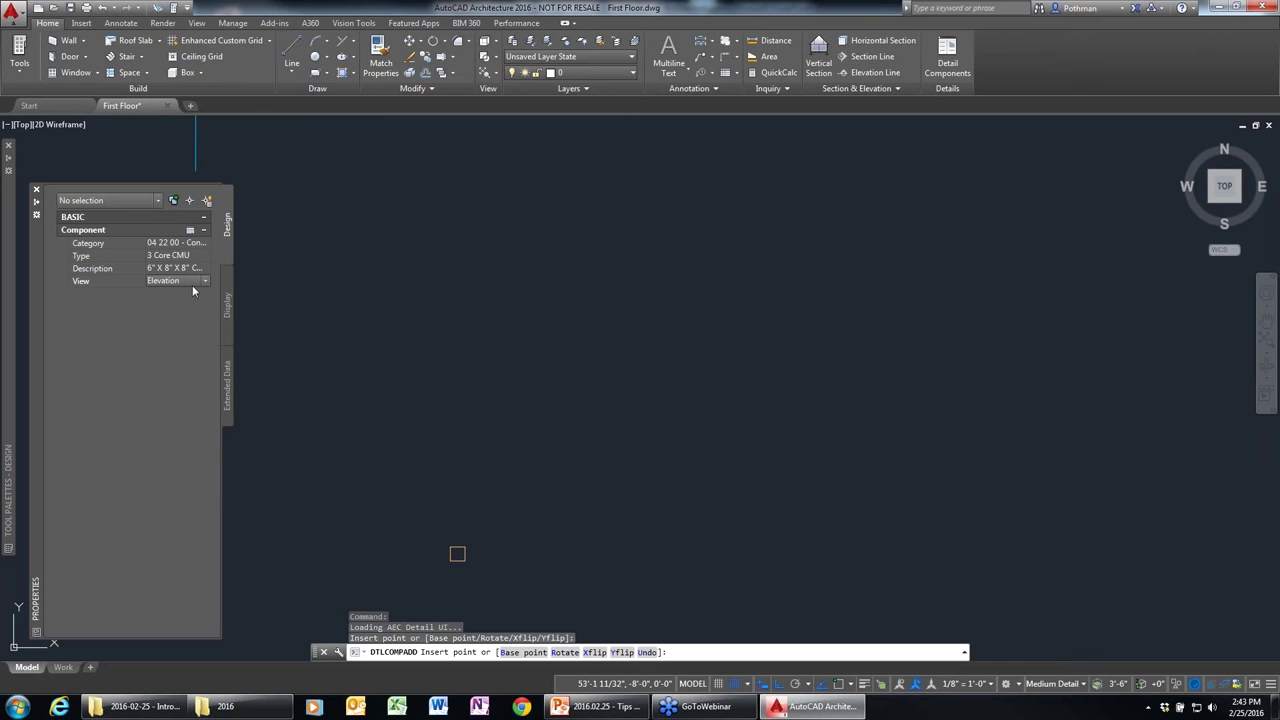
{"action": "left_click", "coordinate": [205, 283]}
{"action": "left_click", "coordinate": [178, 292]}
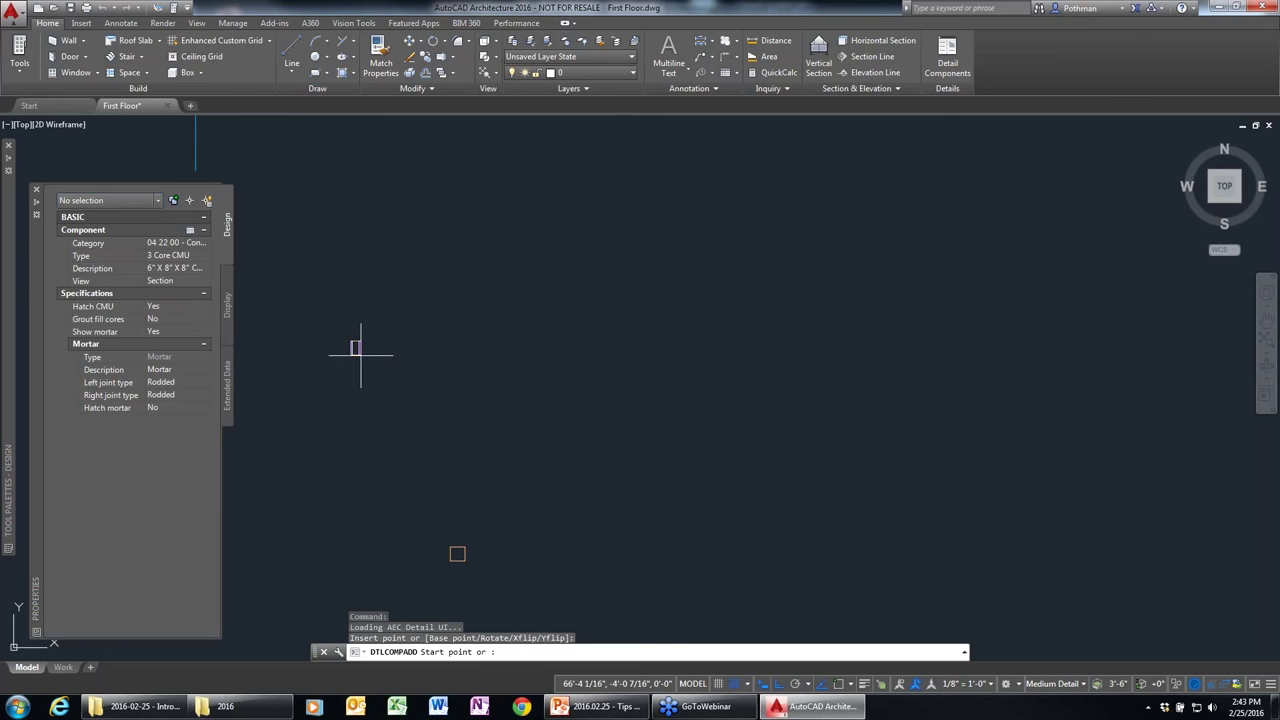
{"action": "left_click", "coordinate": [603, 557]}
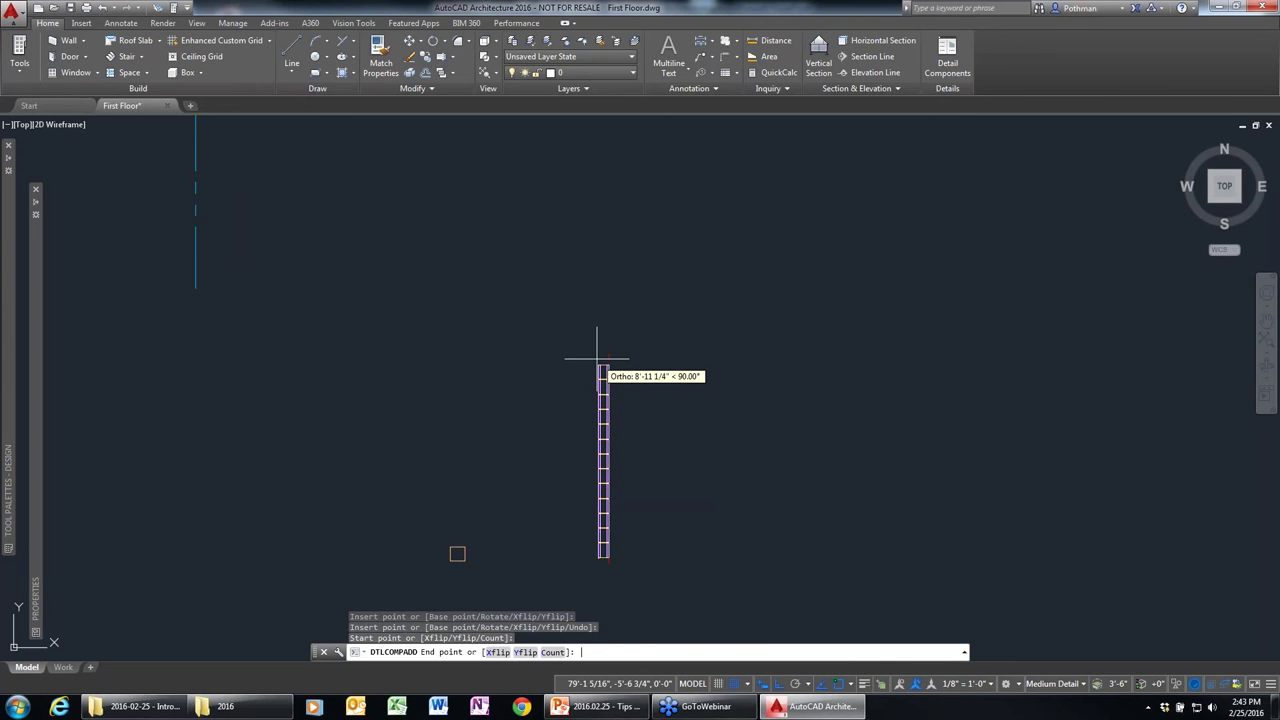
{"action": "type", "text": "10'"}
{"action": "key", "text": "Return"}
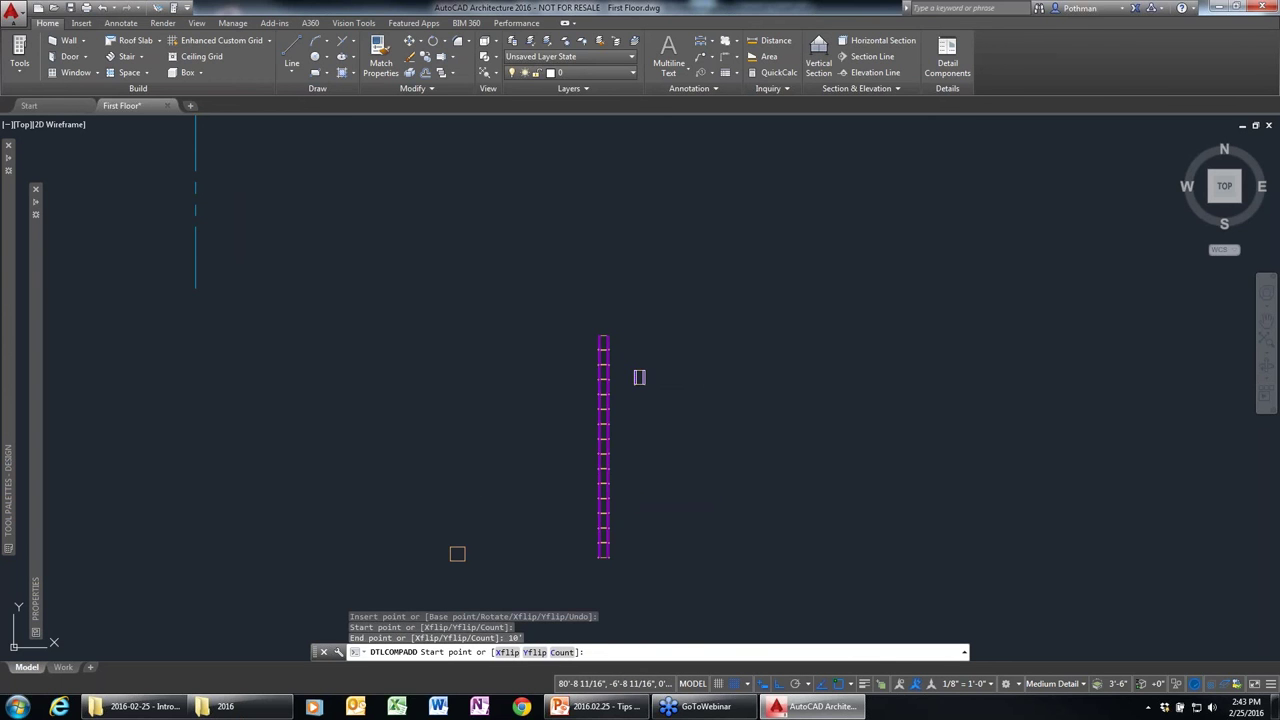
{"action": "key", "text": "Escape"}
Erase the stray small square left near the CMU wall.
{"action": "left_click", "coordinate": [491, 551]}
{"action": "left_click", "coordinate": [423, 491]}
{"action": "key", "text": "Delete"}
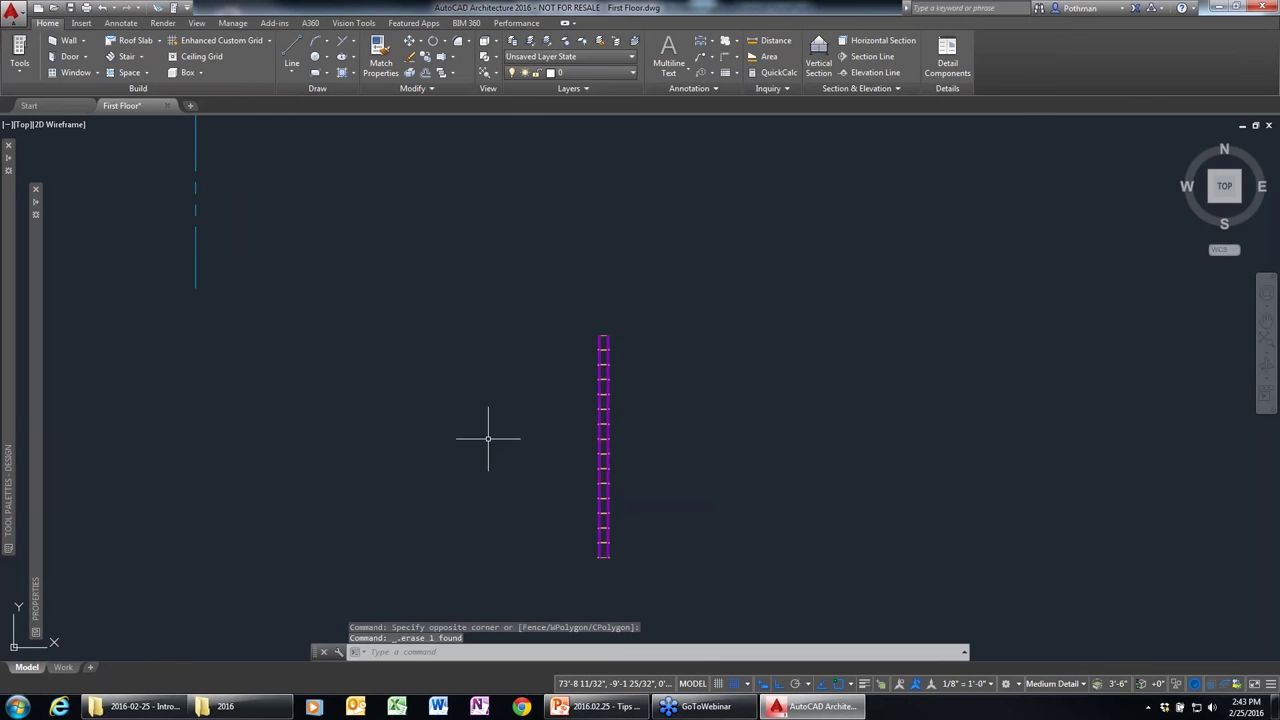
{"action": "scroll", "coordinate": [623, 371], "scroll_direction": "up", "scroll_amount": 1}
{"action": "scroll", "coordinate": [563, 234], "scroll_direction": "up", "scroll_amount": 2}
{"action": "scroll", "coordinate": [556, 212], "scroll_direction": "up", "scroll_amount": 1}
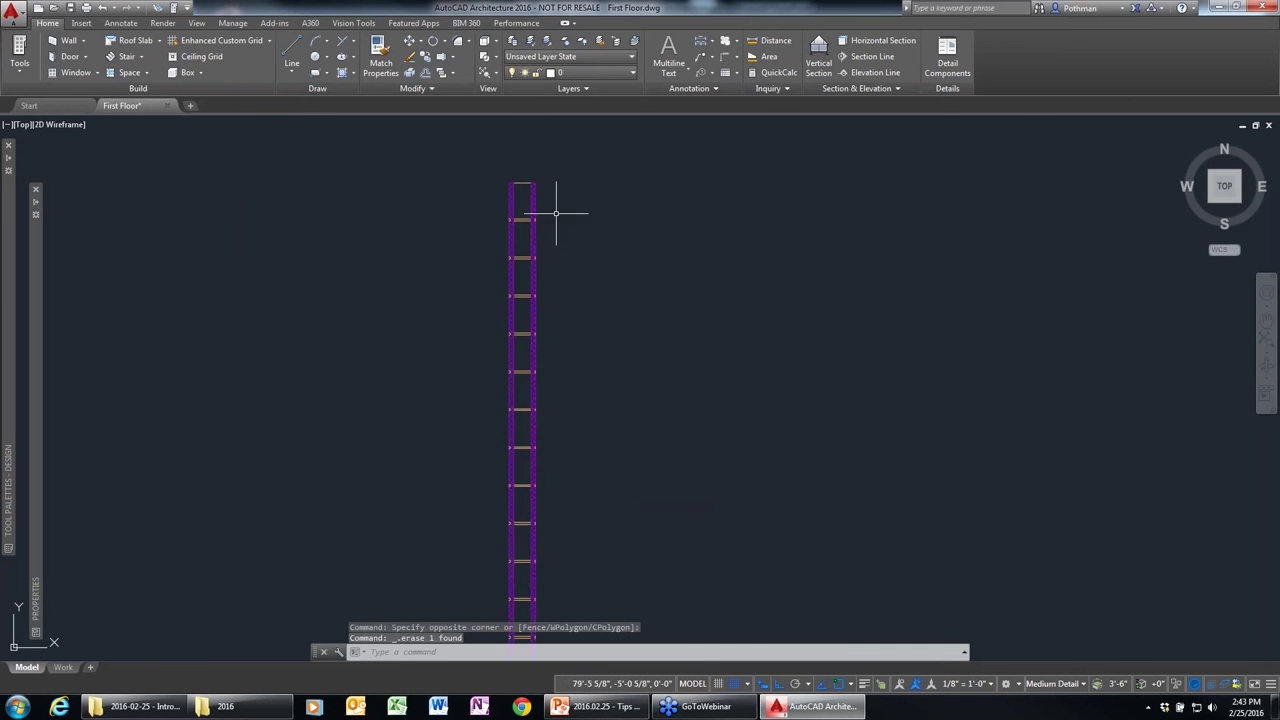
{"action": "scroll", "coordinate": [556, 212], "scroll_direction": "up", "scroll_amount": 2}
{"action": "scroll", "coordinate": [509, 226], "scroll_direction": "up", "scroll_amount": 1}
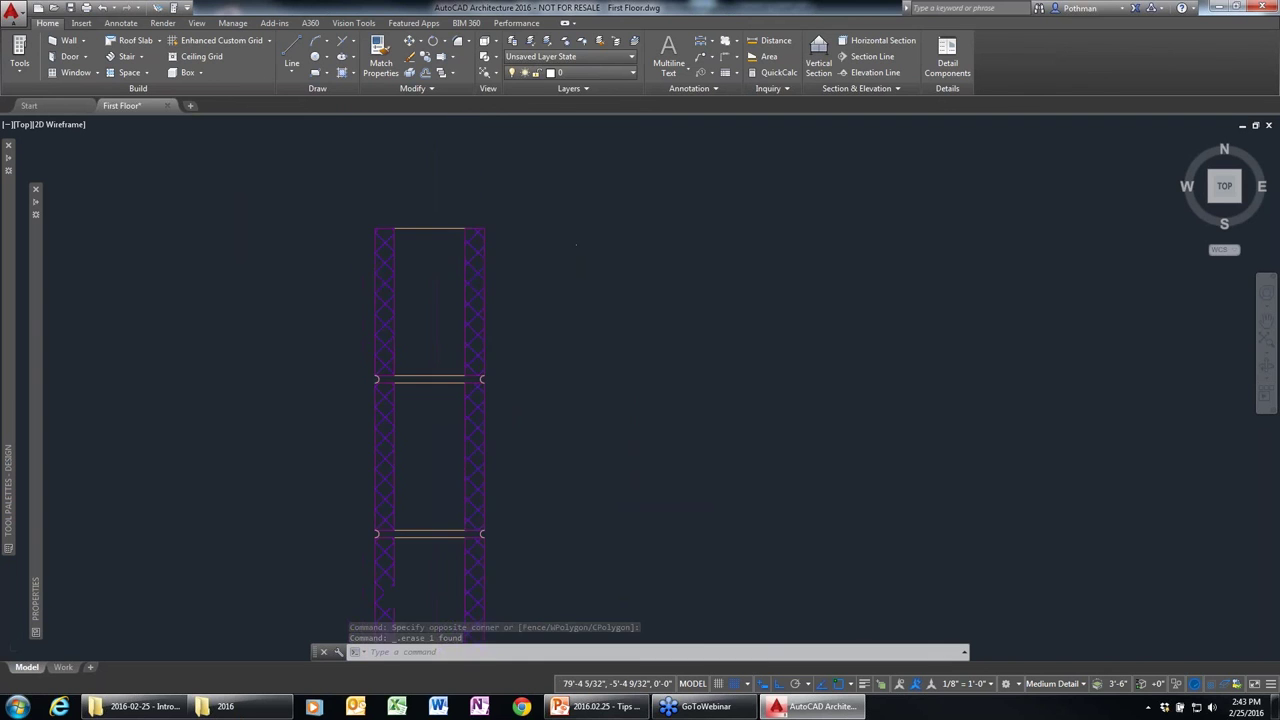
{"action": "scroll", "coordinate": [543, 429], "scroll_direction": "down", "scroll_amount": 2}
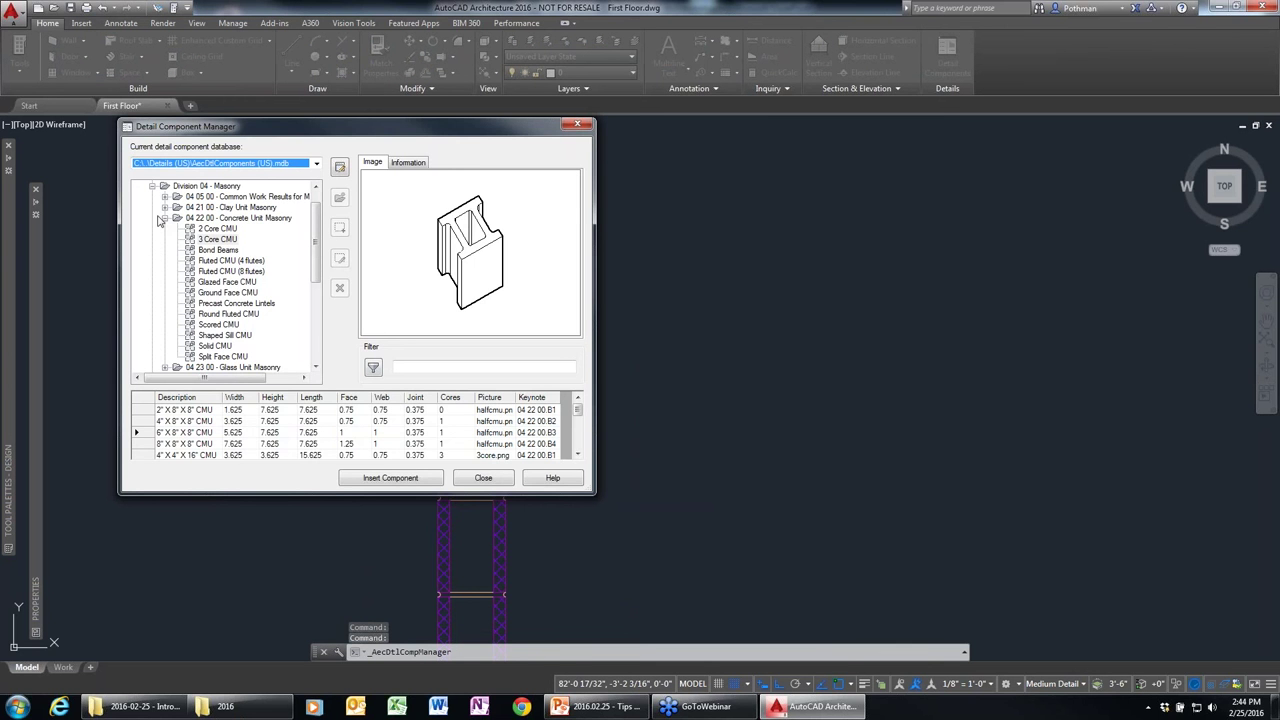
Under Division 05 Steel Joist Framing, choose the 12H3 H-Series Open Web Joist and insert it.
{"action": "left_click", "coordinate": [165, 218]}
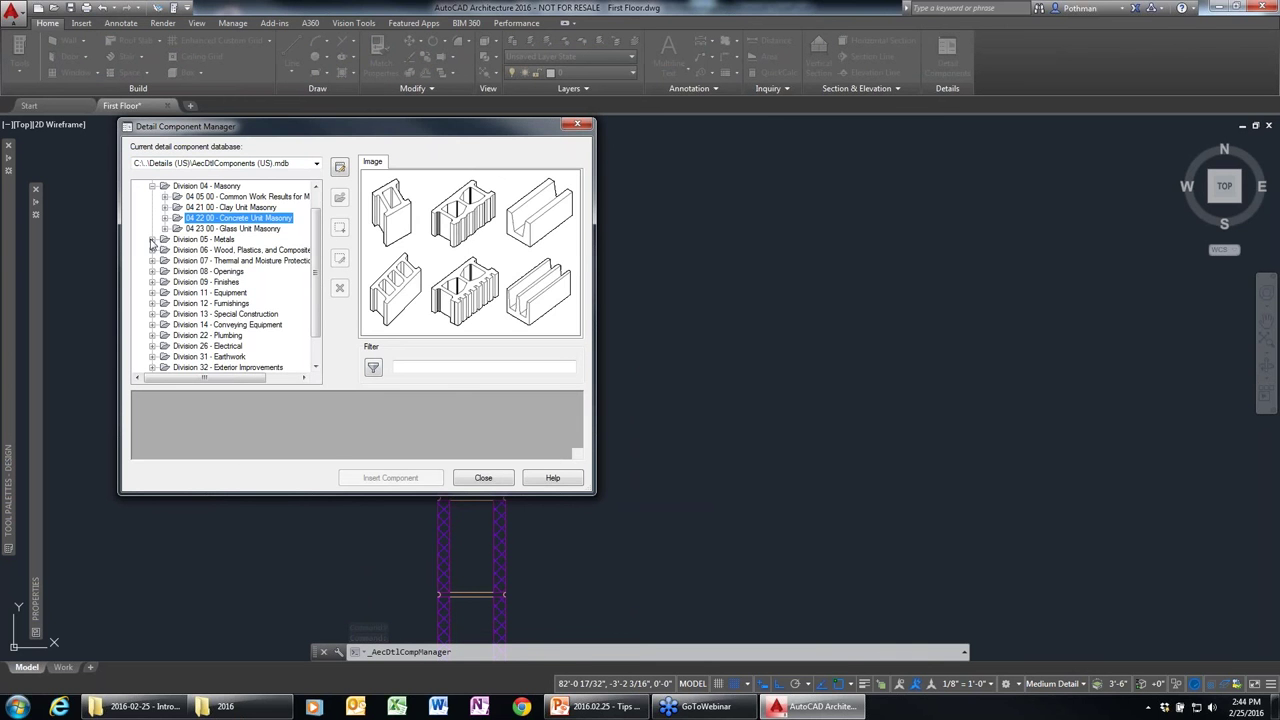
{"action": "left_click", "coordinate": [152, 240]}
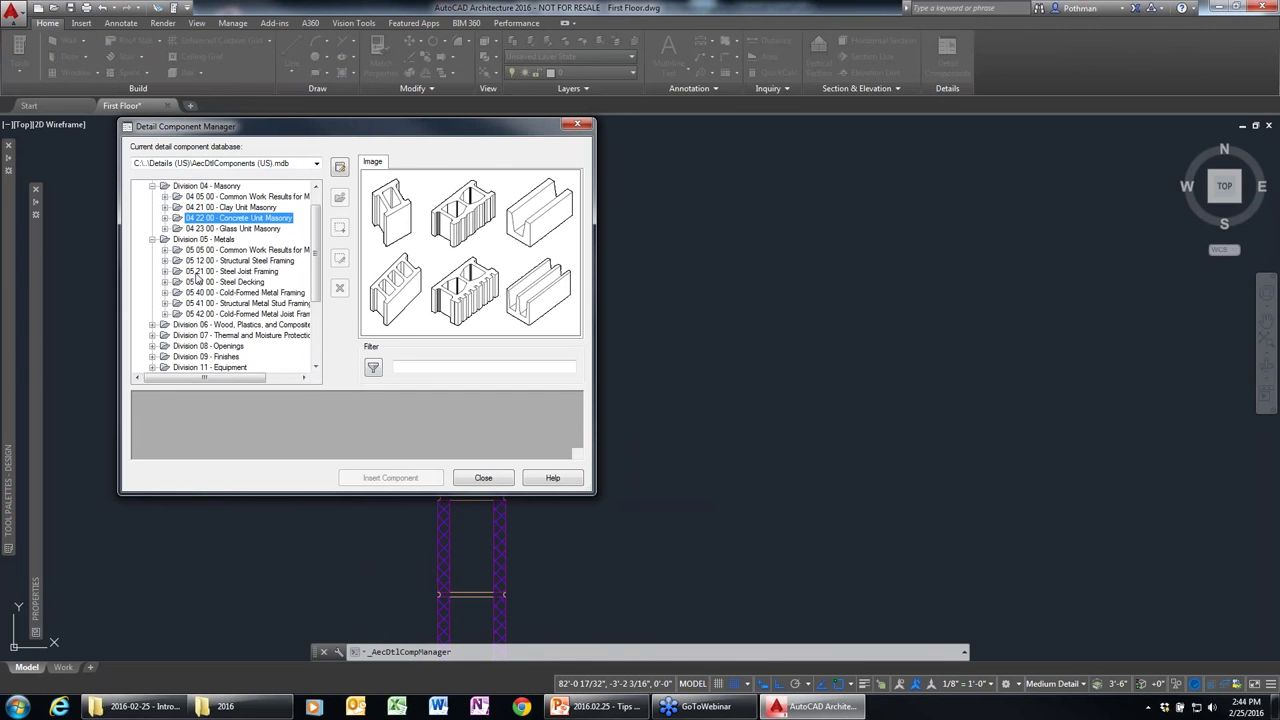
{"action": "left_click", "coordinate": [165, 260]}
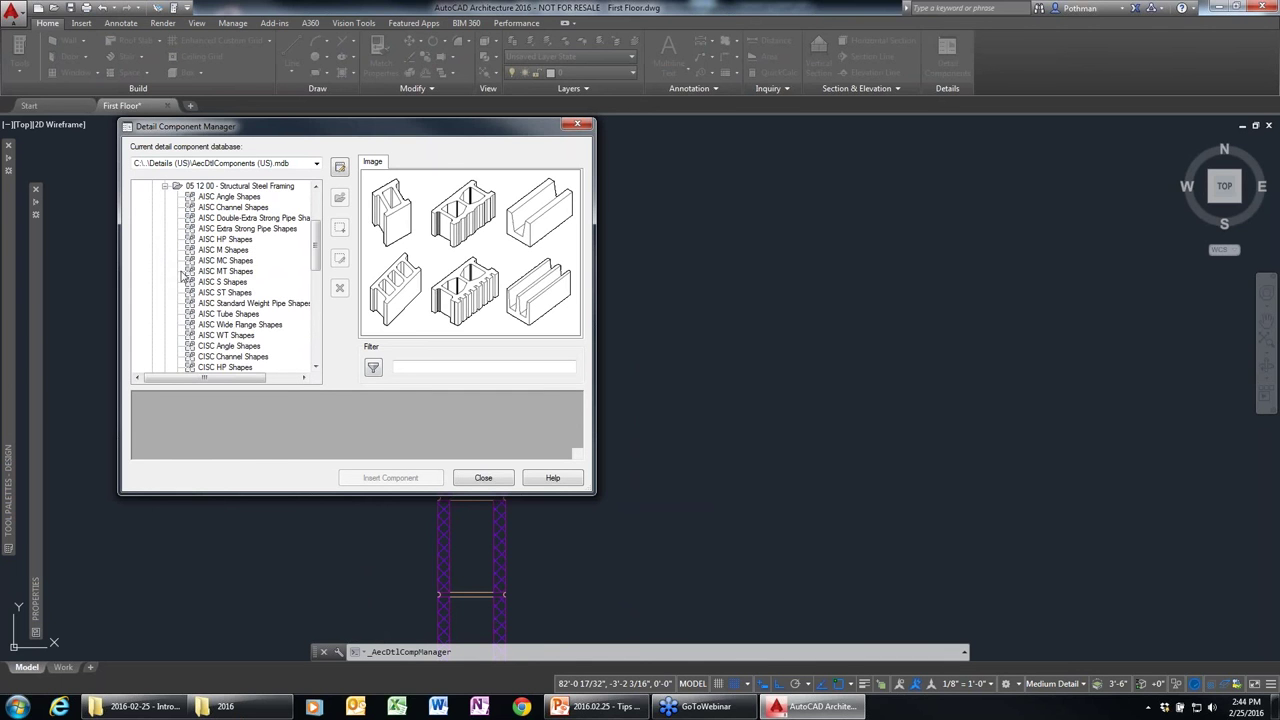
{"action": "left_click", "coordinate": [224, 337]}
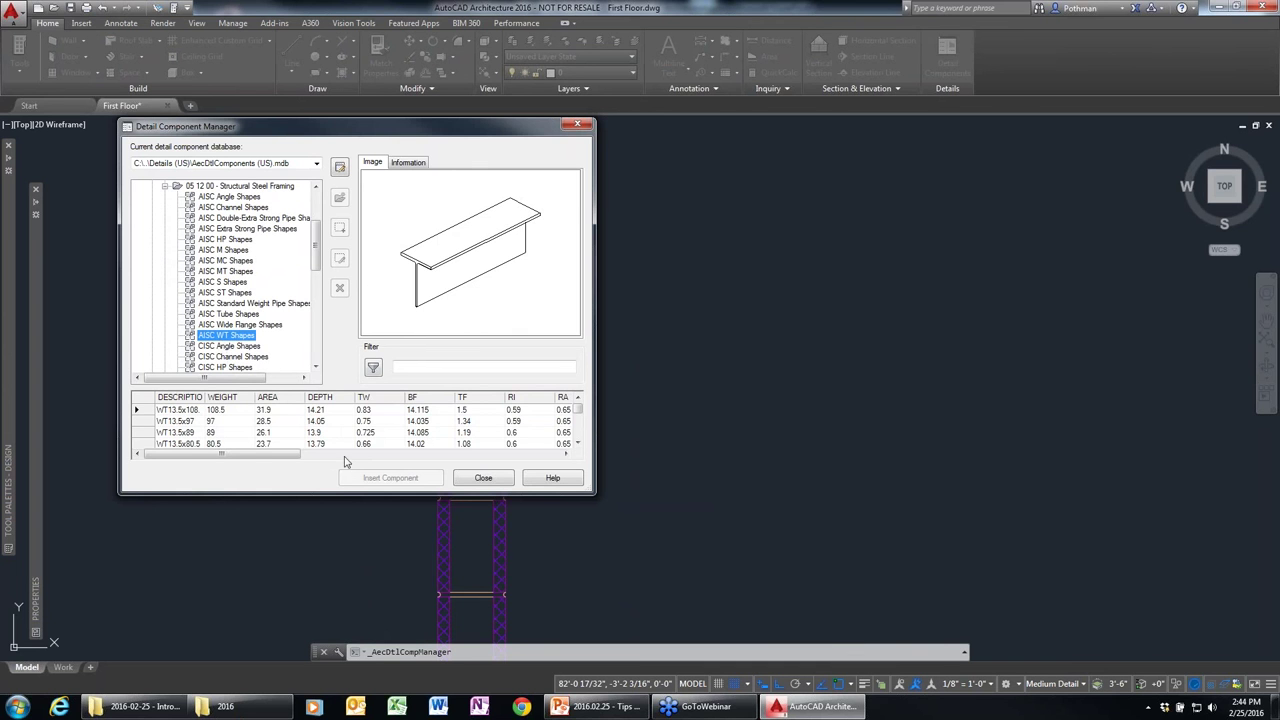
{"action": "scroll", "coordinate": [185, 242], "scroll_direction": "down", "scroll_amount": 1}
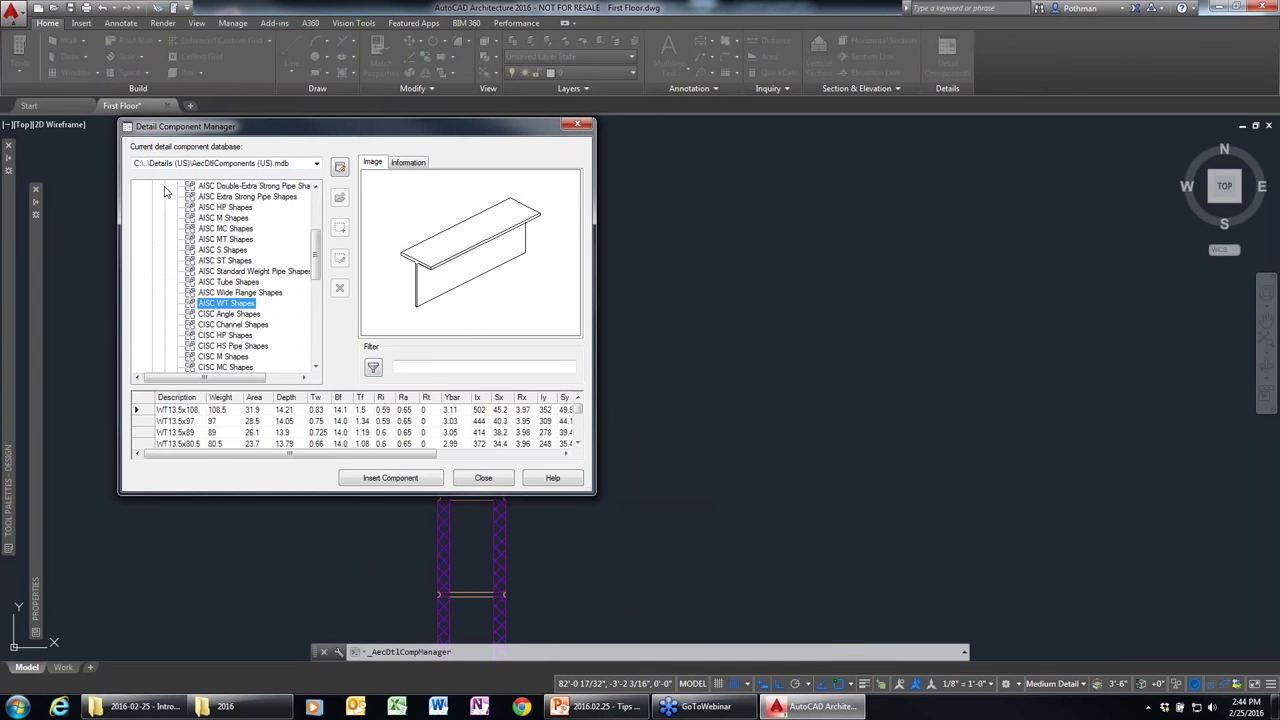
{"action": "scroll", "coordinate": [180, 236], "scroll_direction": "up", "scroll_amount": 2}
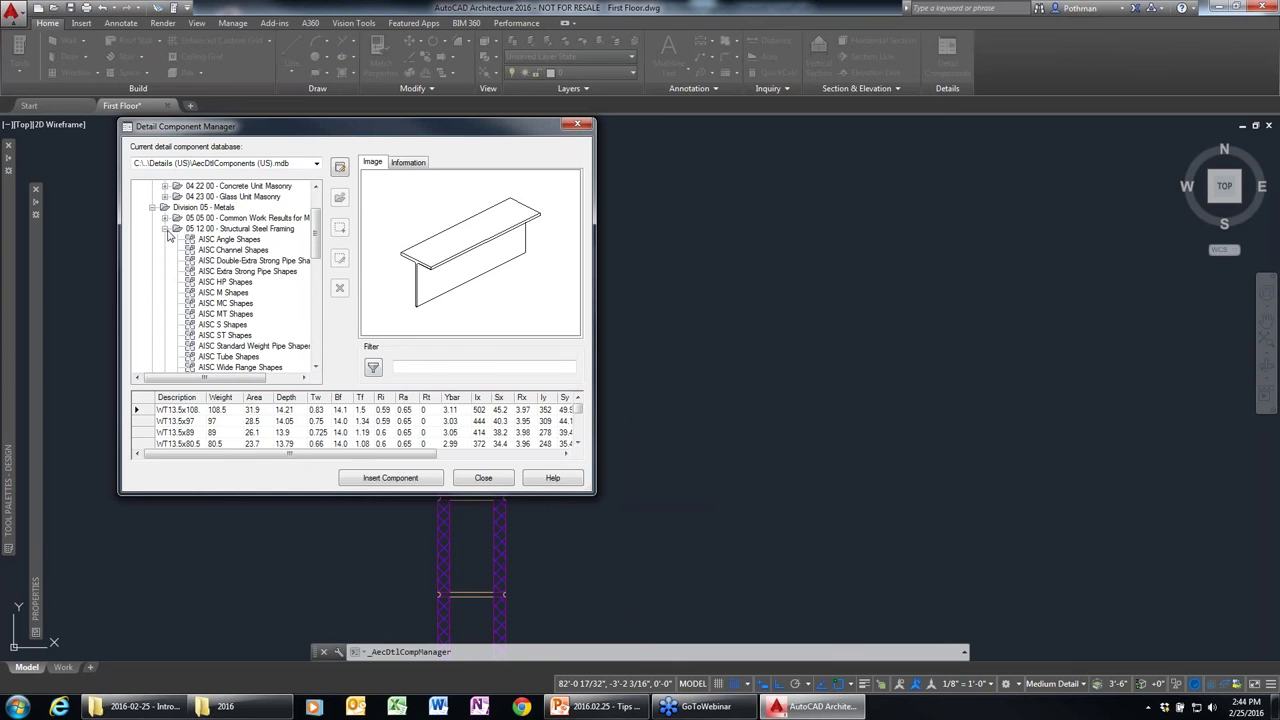
{"action": "left_click", "coordinate": [167, 230]}
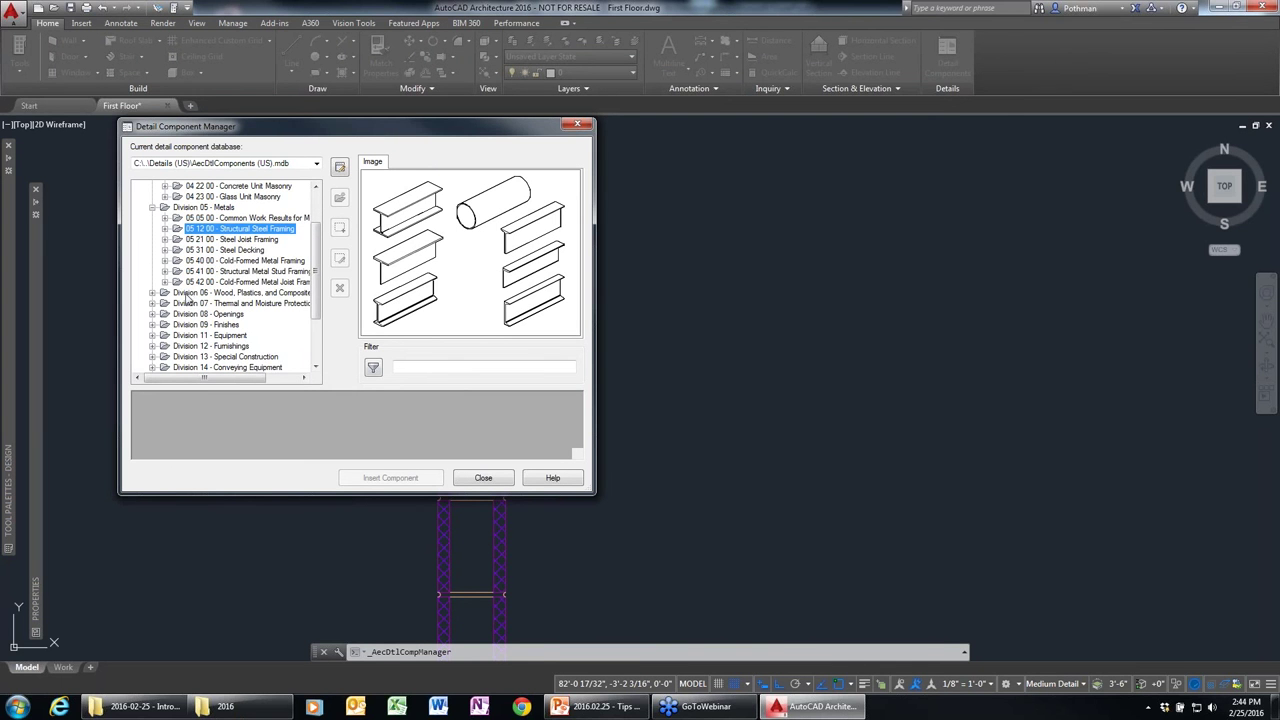
{"action": "left_click", "coordinate": [166, 240]}
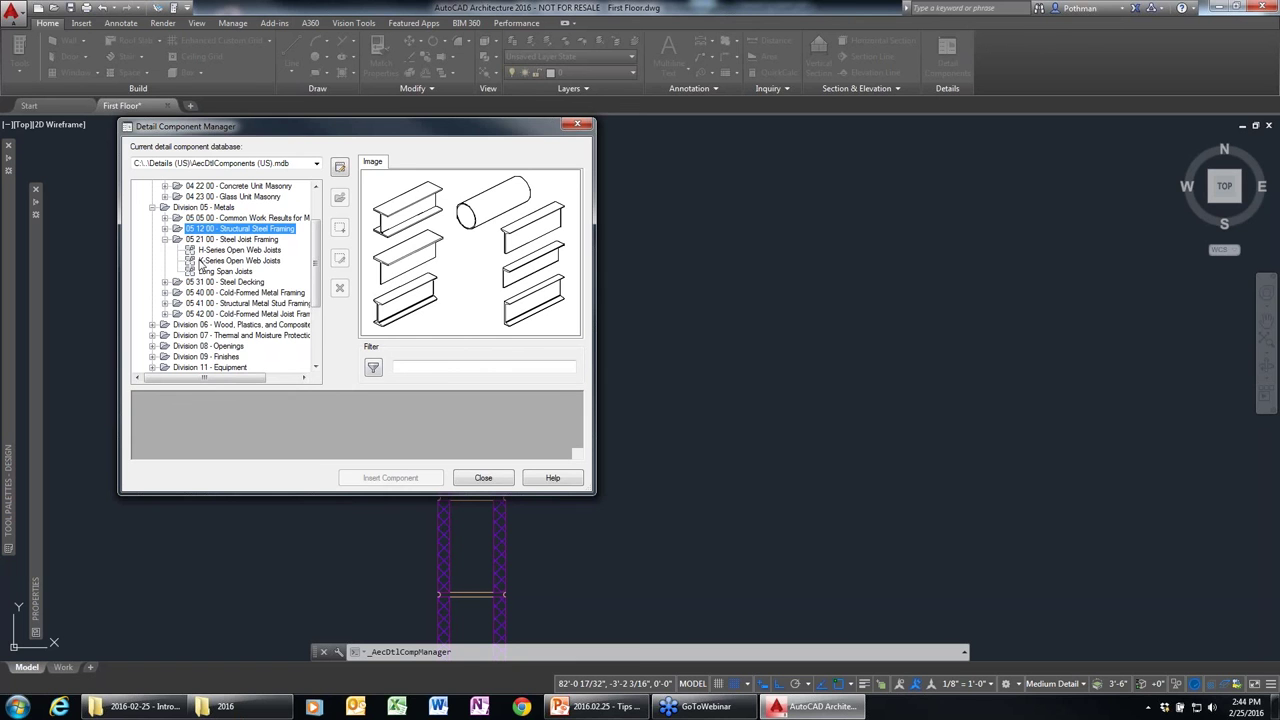
{"action": "left_click", "coordinate": [210, 251]}
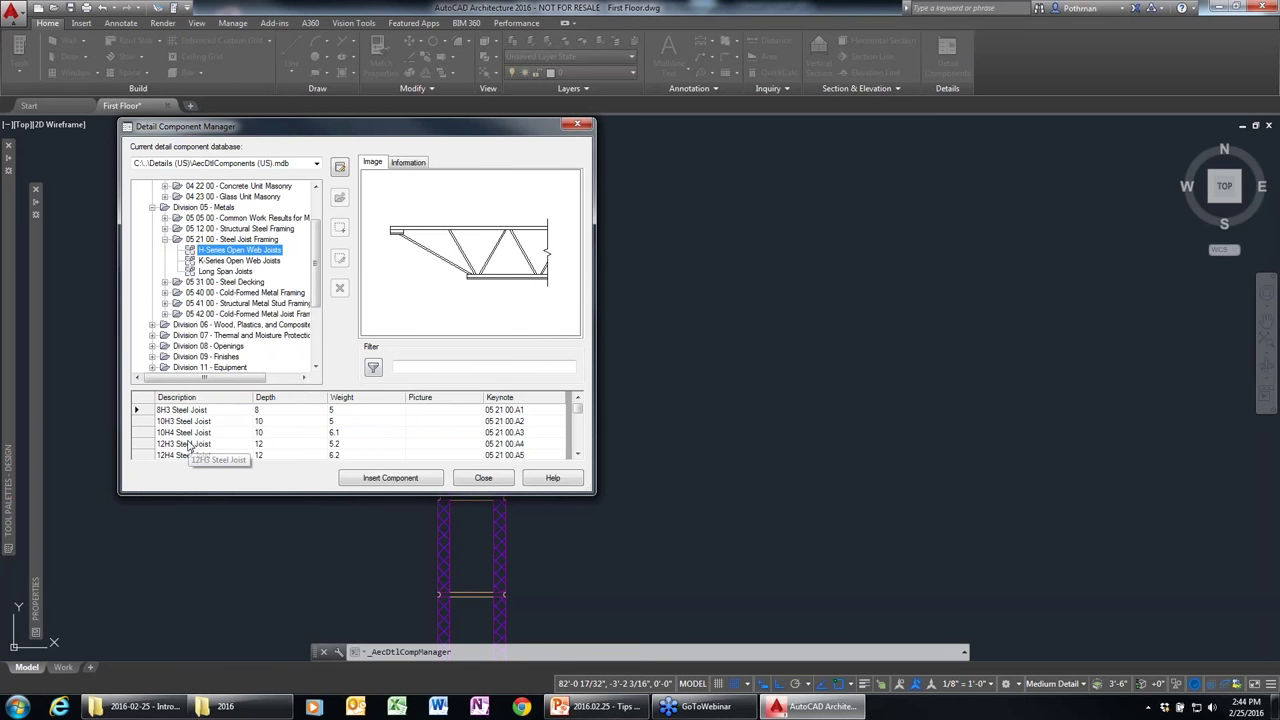
{"action": "left_click", "coordinate": [188, 444]}
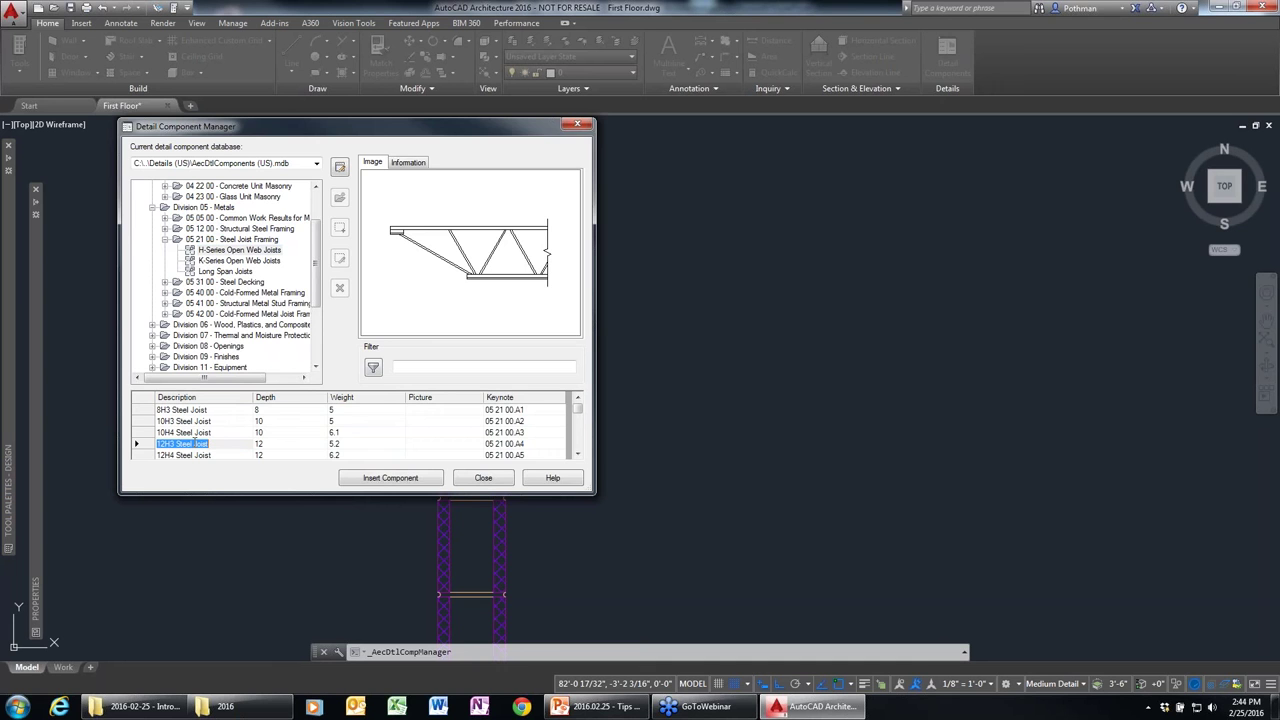
{"action": "left_click", "coordinate": [428, 477]}
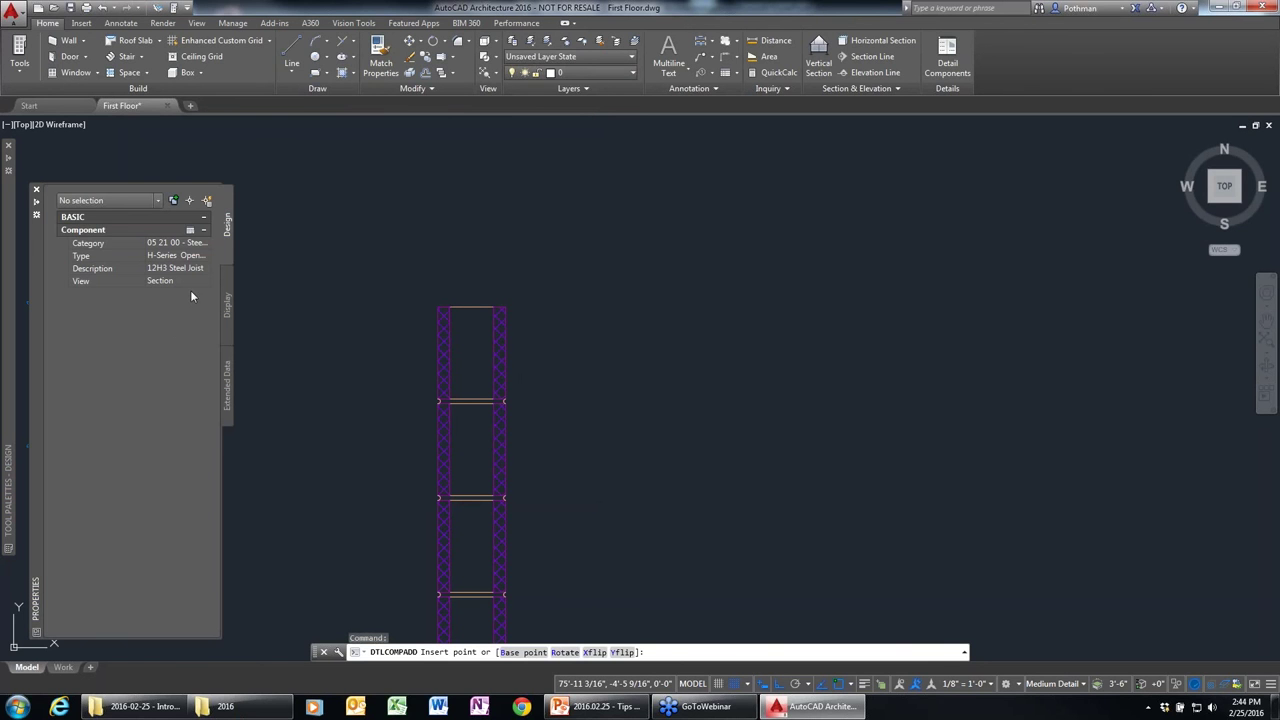
Switch the 12H3 joist's View property to Elevation.
{"action": "left_click", "coordinate": [196, 282]}
{"action": "left_click", "coordinate": [204, 281]}
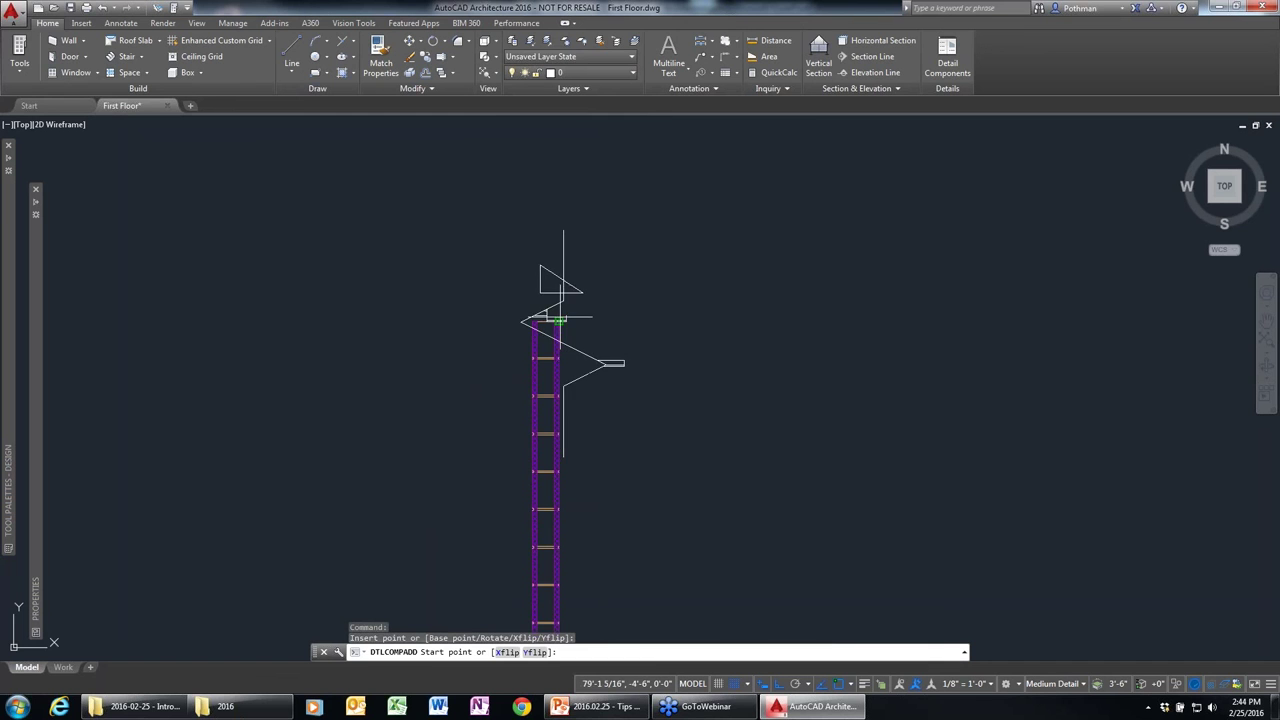
{"action": "scroll", "coordinate": [563, 315], "scroll_direction": "up", "scroll_amount": 2}
{"action": "scroll", "coordinate": [567, 315], "scroll_direction": "up", "scroll_amount": 3}
Place the joist bearing on top of the CMU wall and spanning to the right.
{"action": "left_click", "coordinate": [567, 322]}
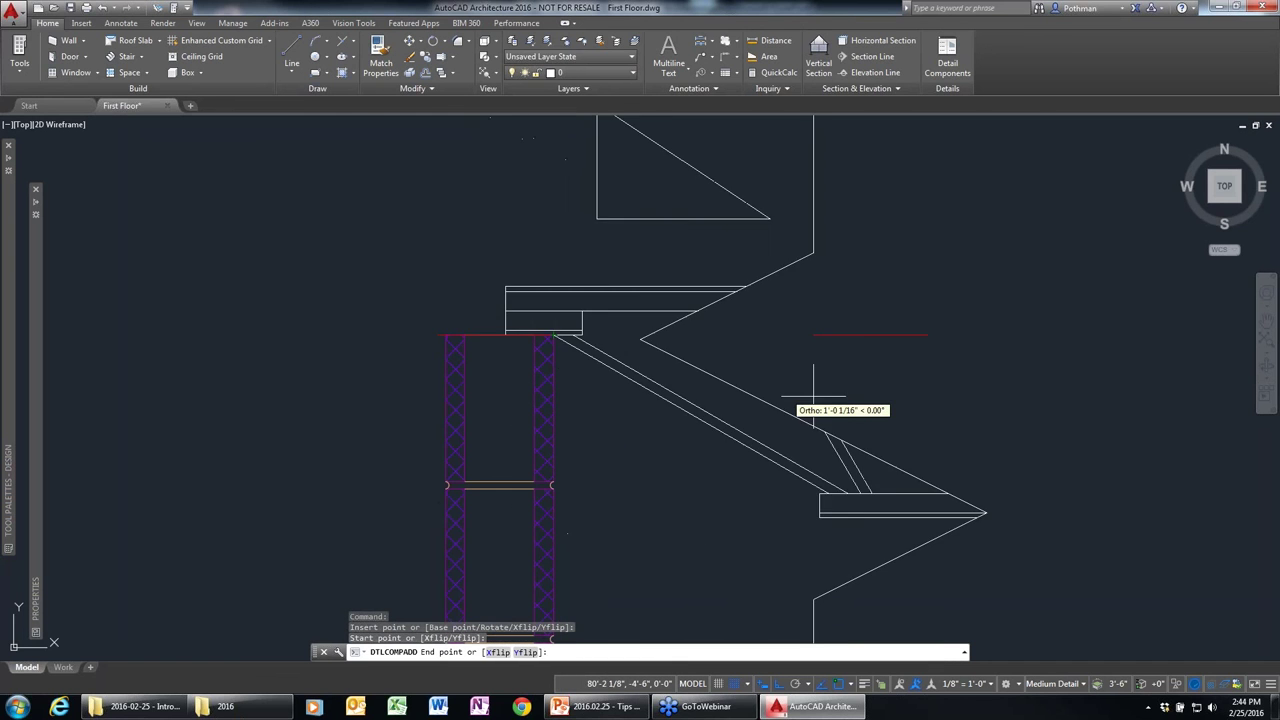
{"action": "scroll", "coordinate": [850, 385], "scroll_direction": "down", "scroll_amount": 10}
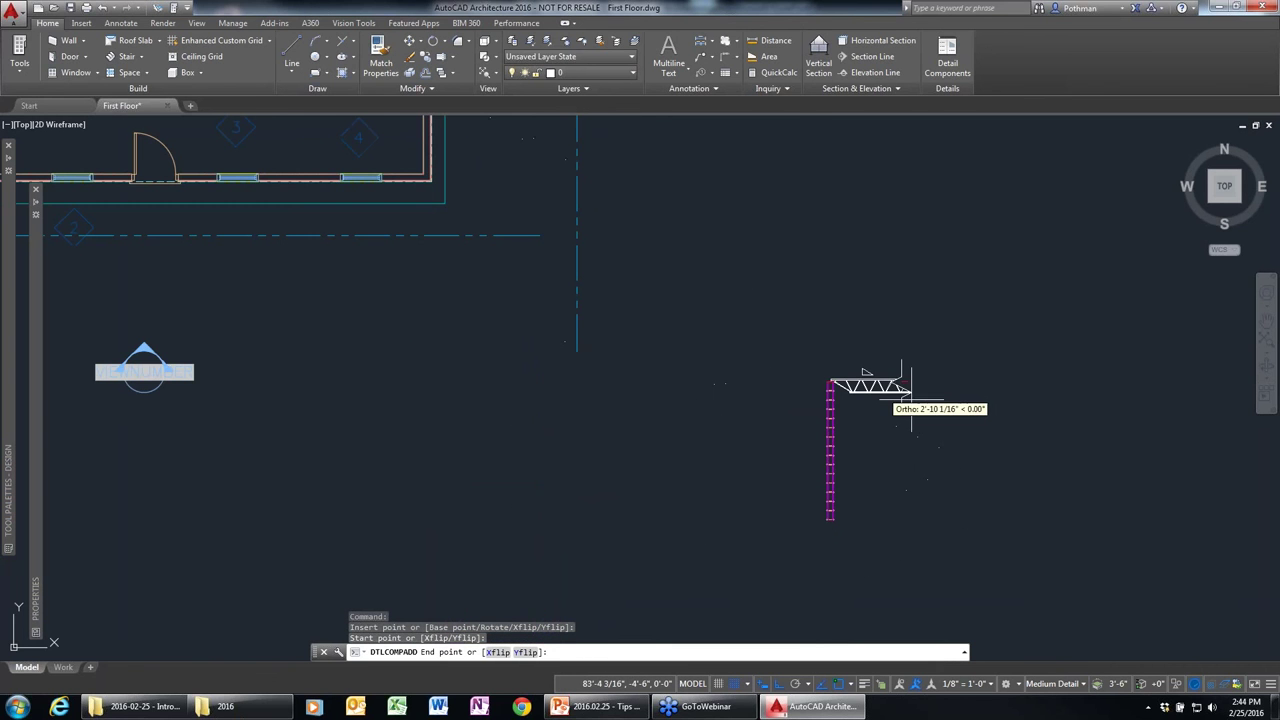
{"action": "left_click", "coordinate": [1088, 435]}
{"action": "scroll", "coordinate": [823, 371], "scroll_direction": "up", "scroll_amount": 2}
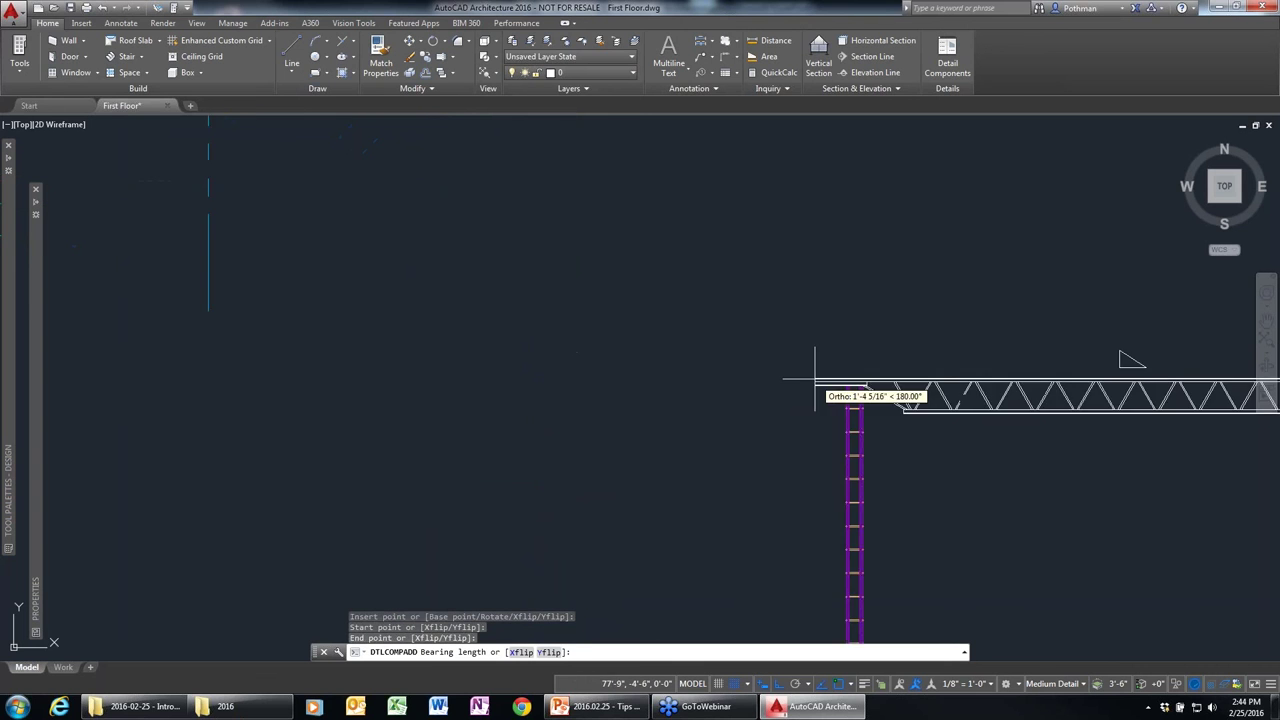
{"action": "scroll", "coordinate": [868, 397], "scroll_direction": "up", "scroll_amount": 2}
{"action": "left_click", "coordinate": [895, 381]}
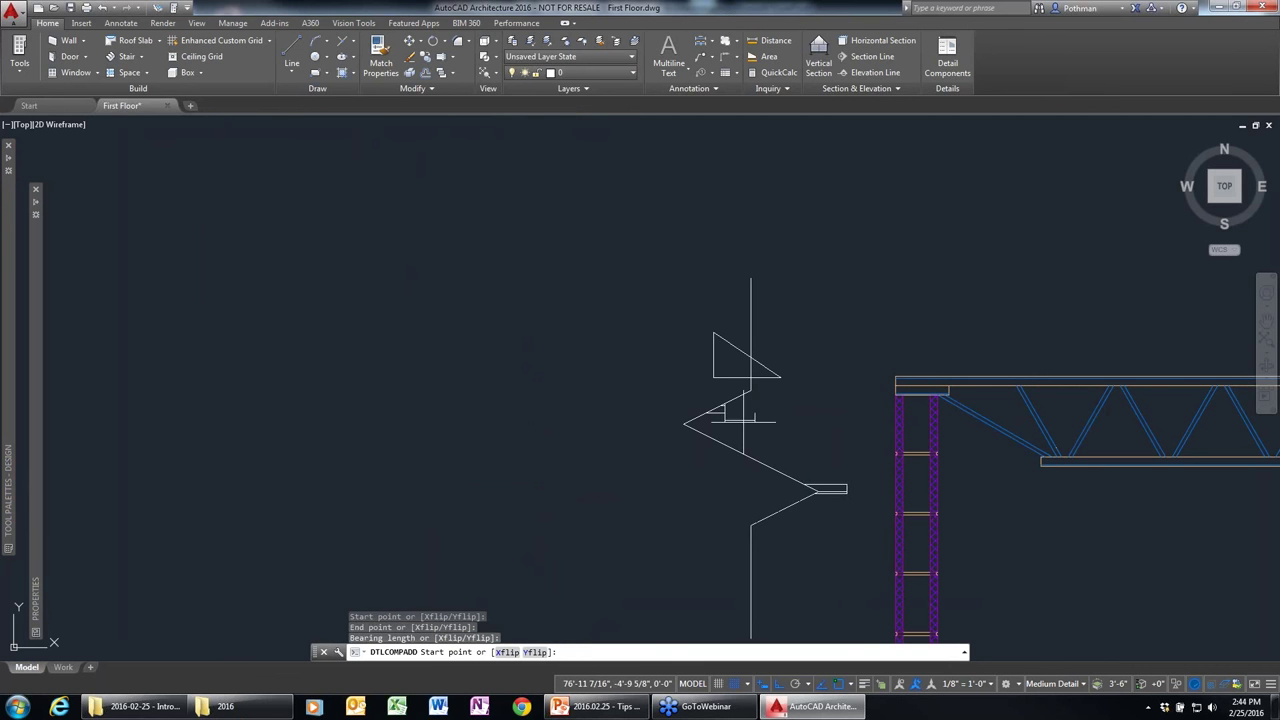
{"action": "key", "text": "Escape"}
{"action": "mouse_move", "coordinate": [1014, 471]}
{"action": "middle_mouse_down"}
{"action": "mouse_move", "coordinate": [430, 242]}
{"action": "mouse_move", "coordinate": [400, 257]}
{"action": "middle_mouse_up"}
{"action": "scroll", "coordinate": [400, 257], "scroll_direction": "down", "scroll_amount": 2}
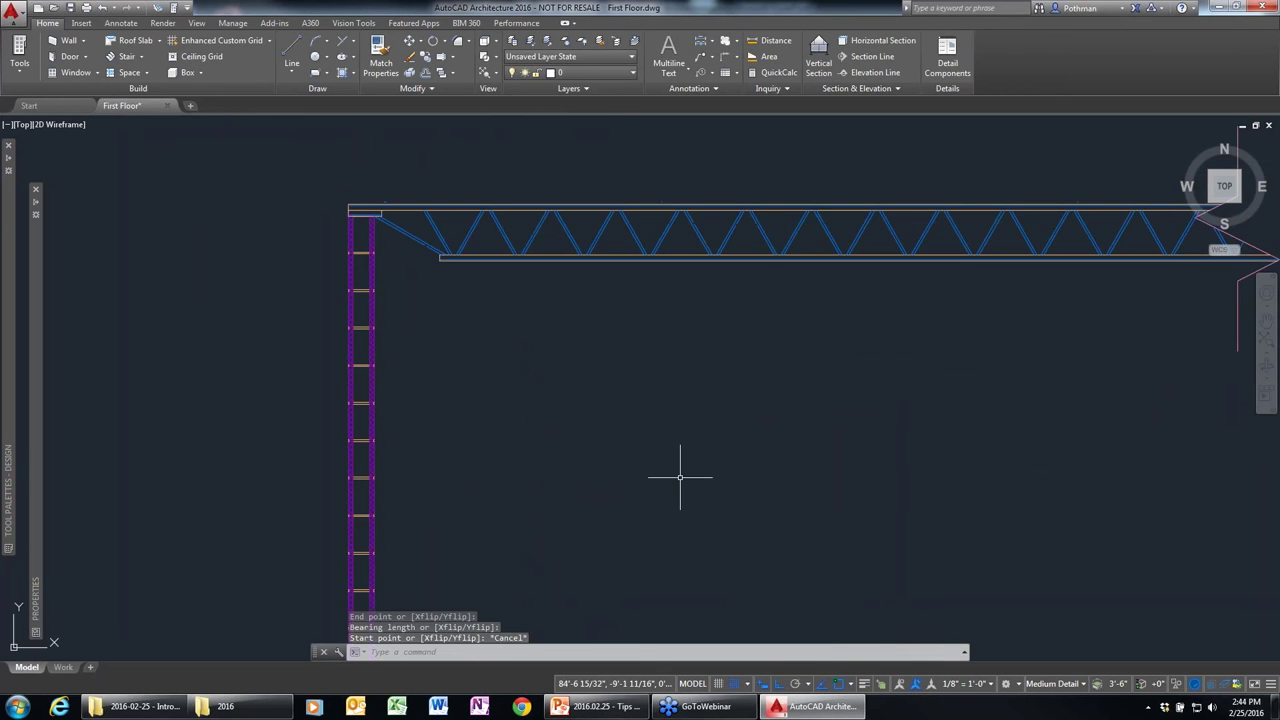
{"action": "scroll", "coordinate": [654, 488], "scroll_direction": "down", "scroll_amount": 2}
{"action": "middle_click_drag", "start_coordinate": [654, 488], "coordinate": [496, 364]}
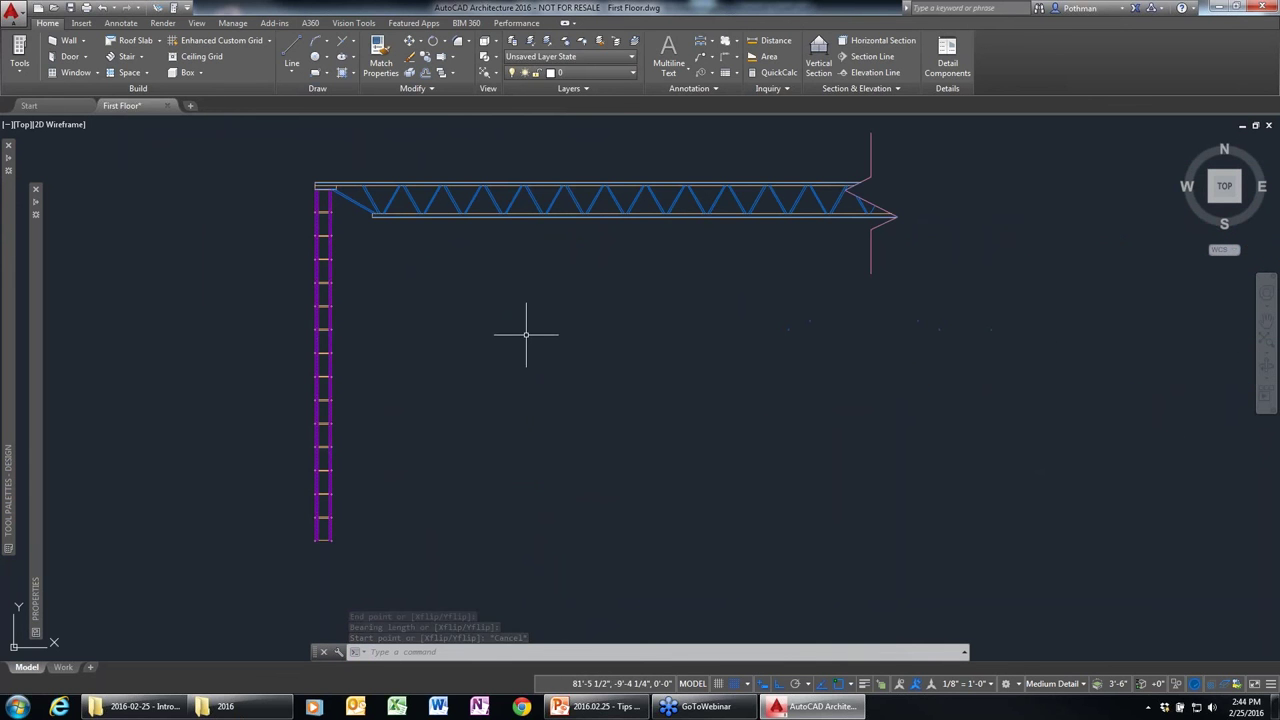
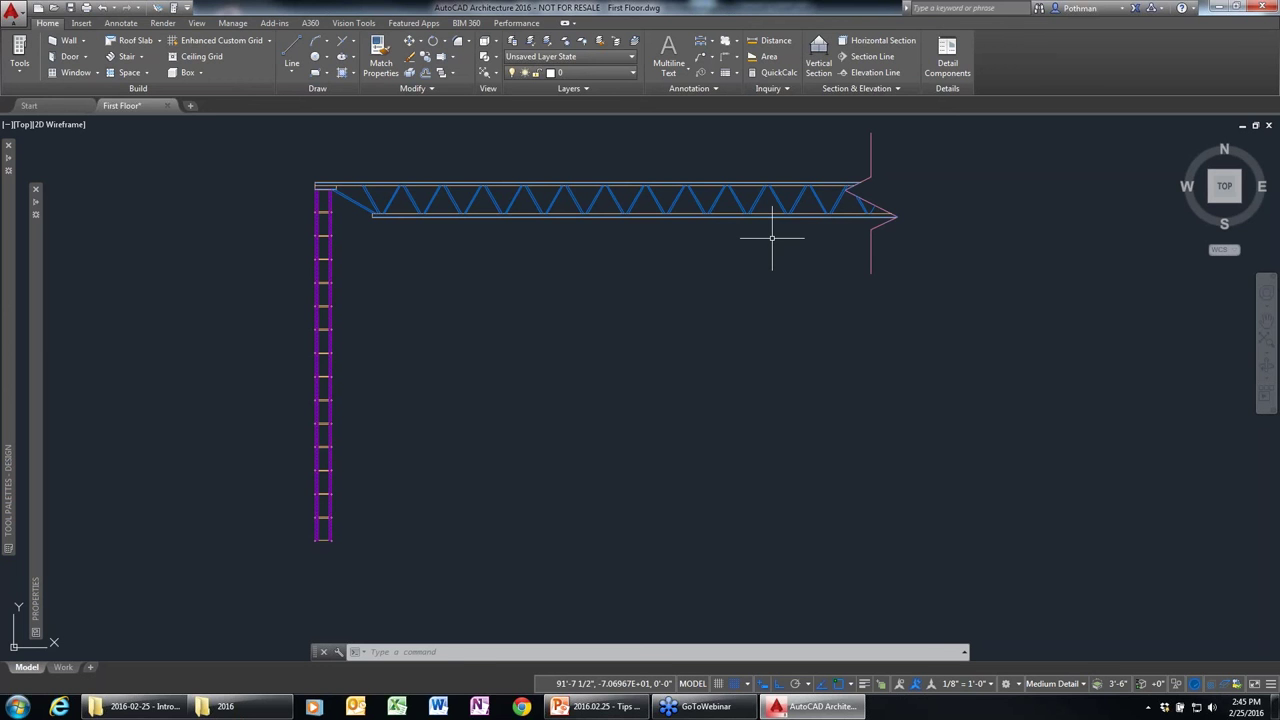
Zoom out, crossing-select the truss drawing beside the floor plan, delete it, and recentre on the plan.
{"action": "scroll", "coordinate": [772, 238], "scroll_direction": "down", "scroll_amount": 2}
{"action": "scroll", "coordinate": [749, 286], "scroll_direction": "down", "scroll_amount": 2}
{"action": "scroll", "coordinate": [666, 394], "scroll_direction": "down", "scroll_amount": 2}
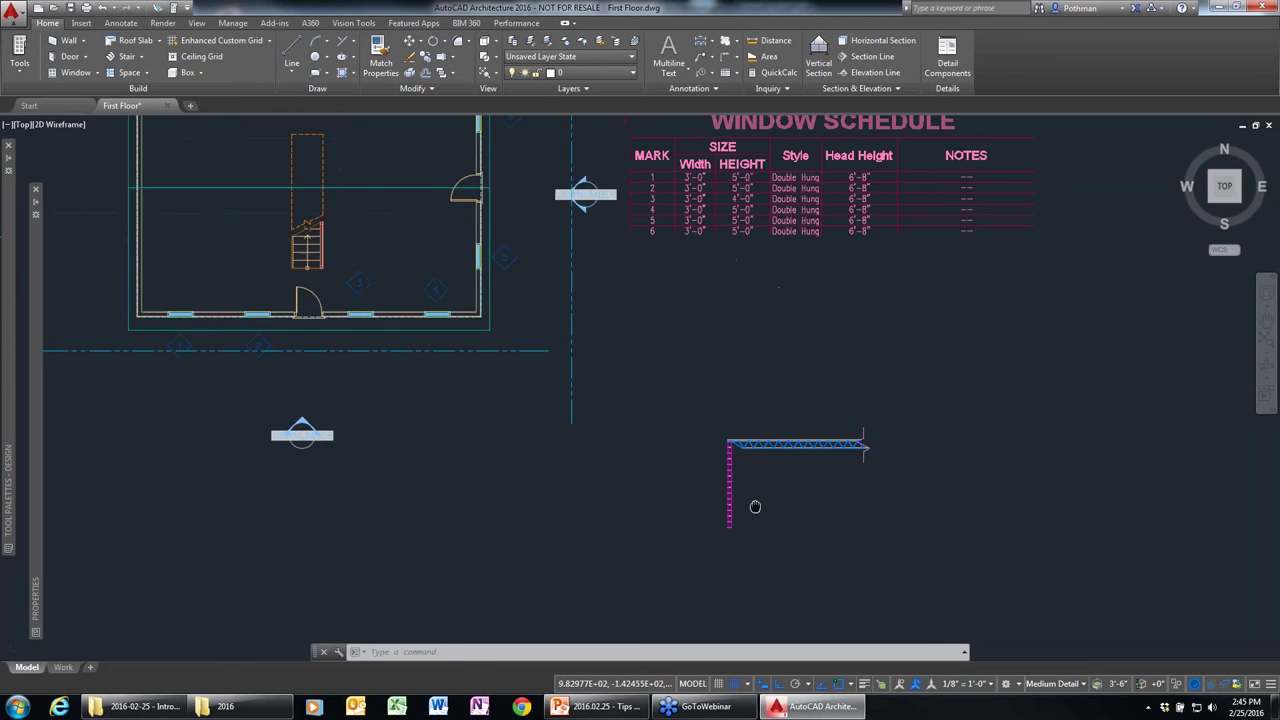
{"action": "left_click", "coordinate": [935, 572]}
{"action": "left_click", "coordinate": [663, 377]}
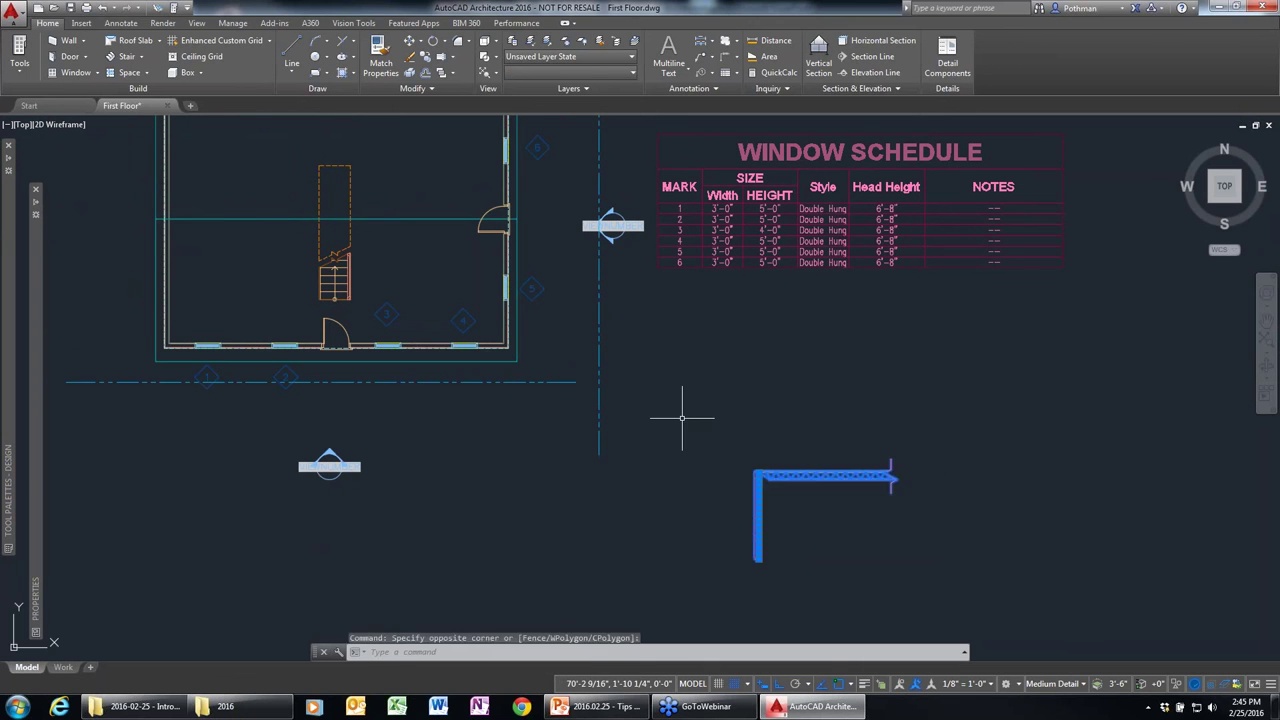
{"action": "key", "text": "Delete"}
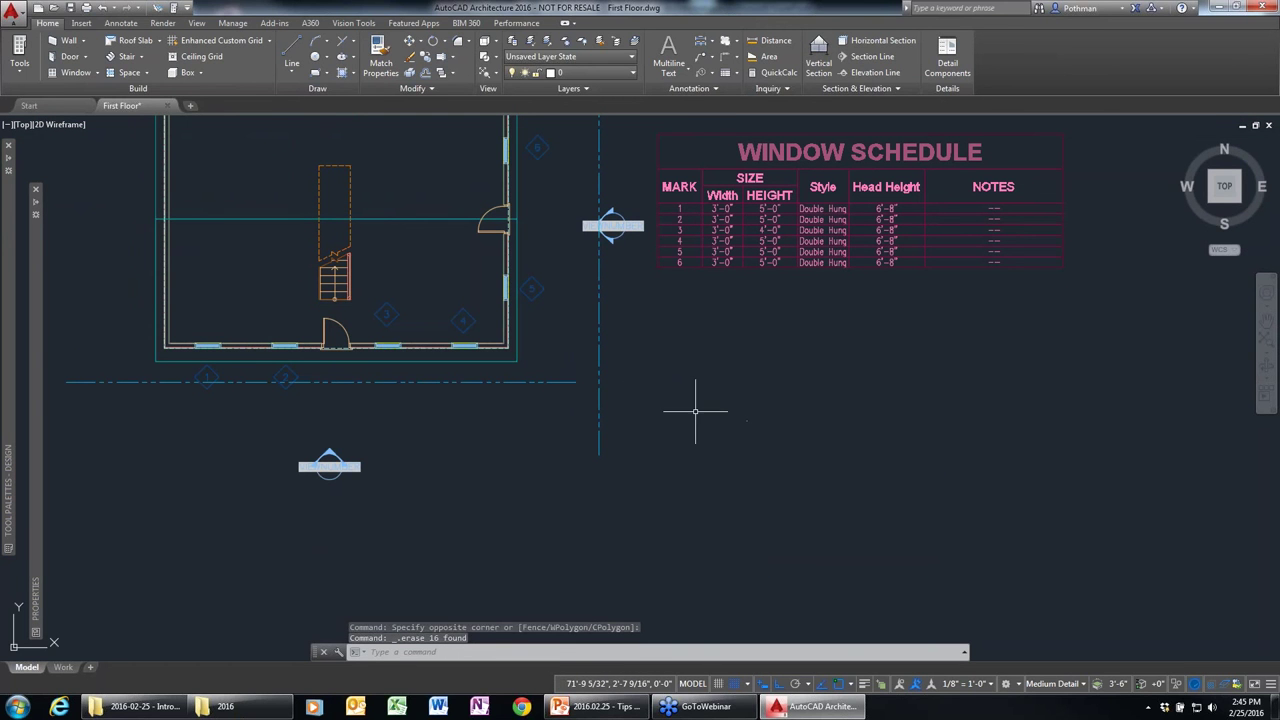
{"action": "scroll", "coordinate": [787, 386], "scroll_direction": "down", "scroll_amount": 4}
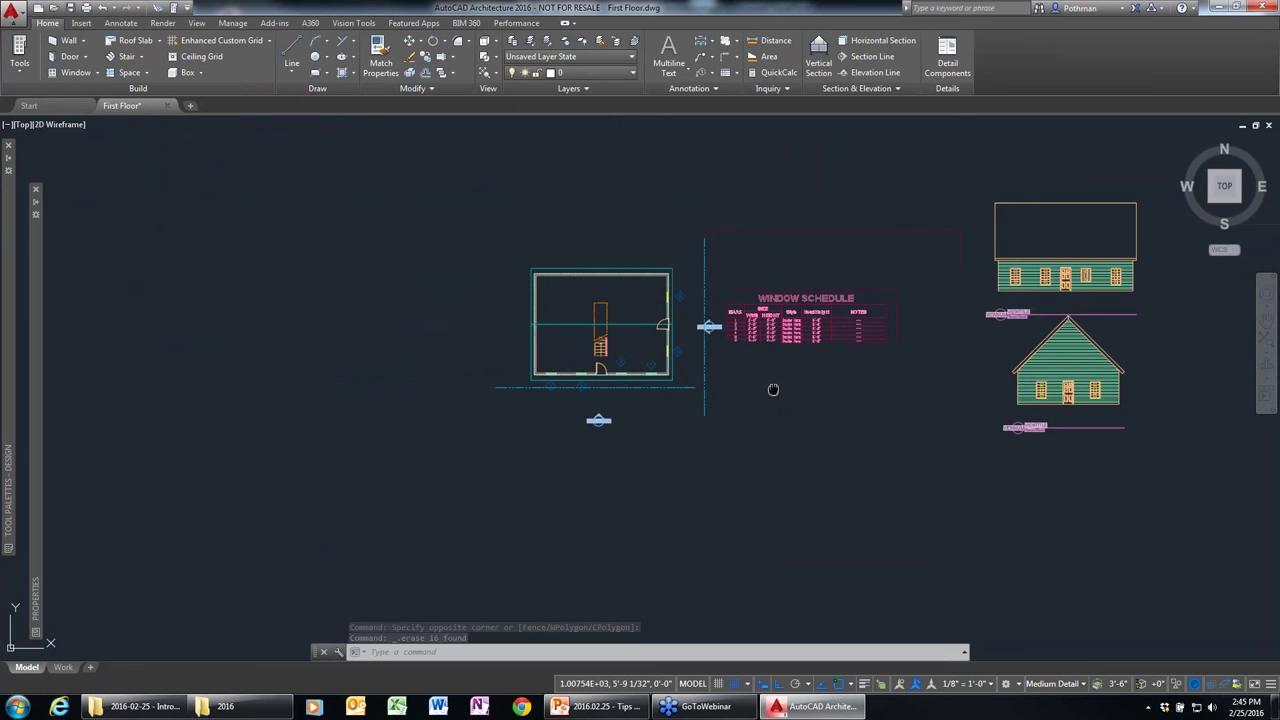
{"action": "middle_click_drag", "start_coordinate": [771, 391], "coordinate": [571, 390]}
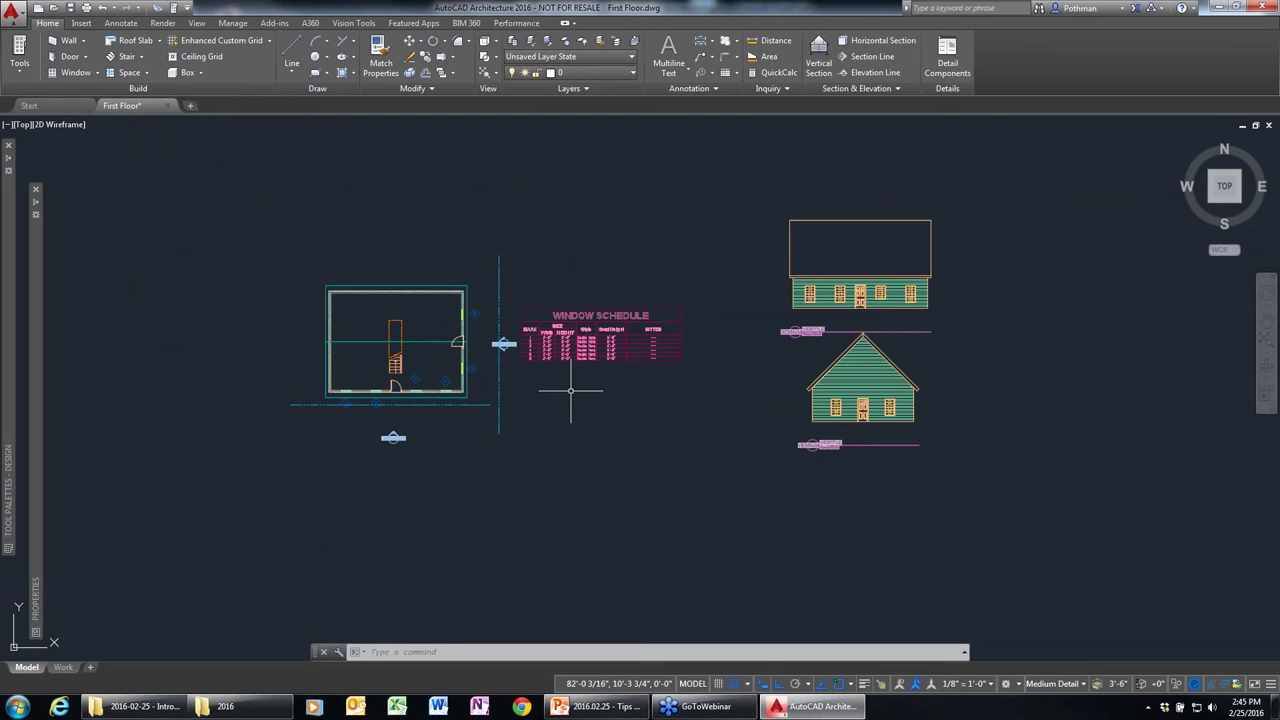
{"action": "scroll", "coordinate": [455, 399], "scroll_direction": "up", "scroll_amount": 2}
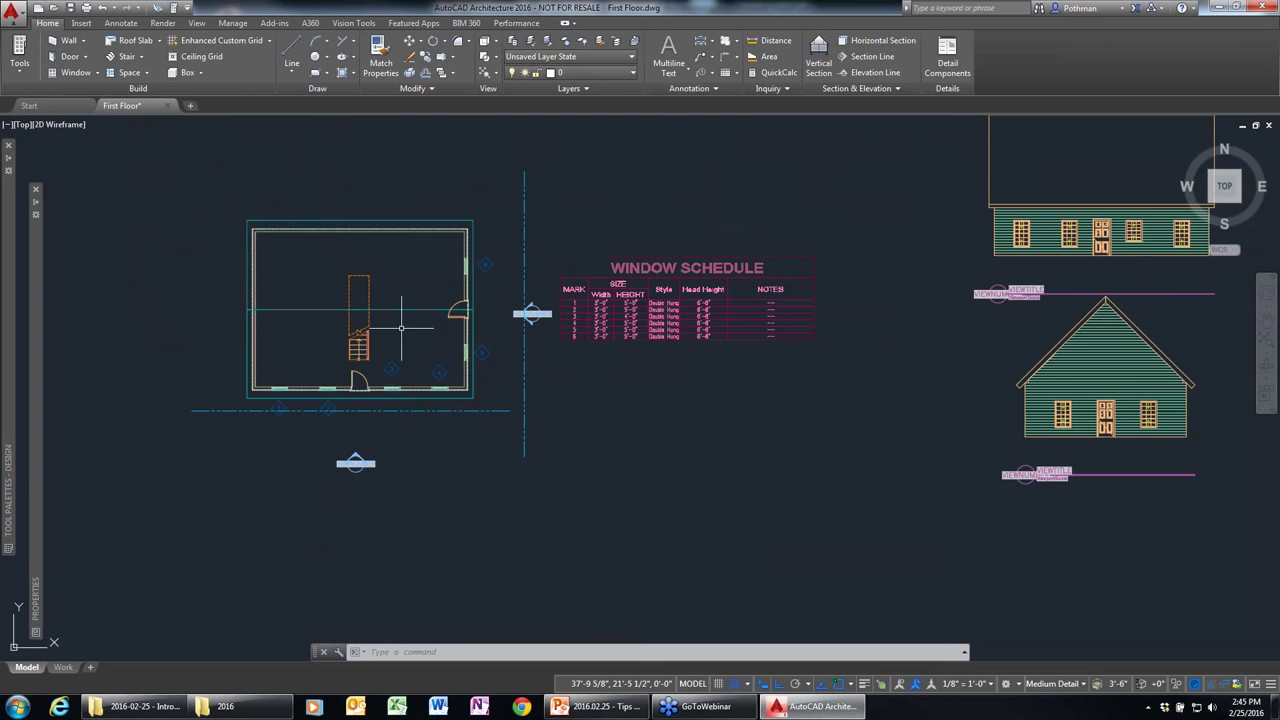
{"action": "scroll", "coordinate": [386, 332], "scroll_direction": "up", "scroll_amount": 2}
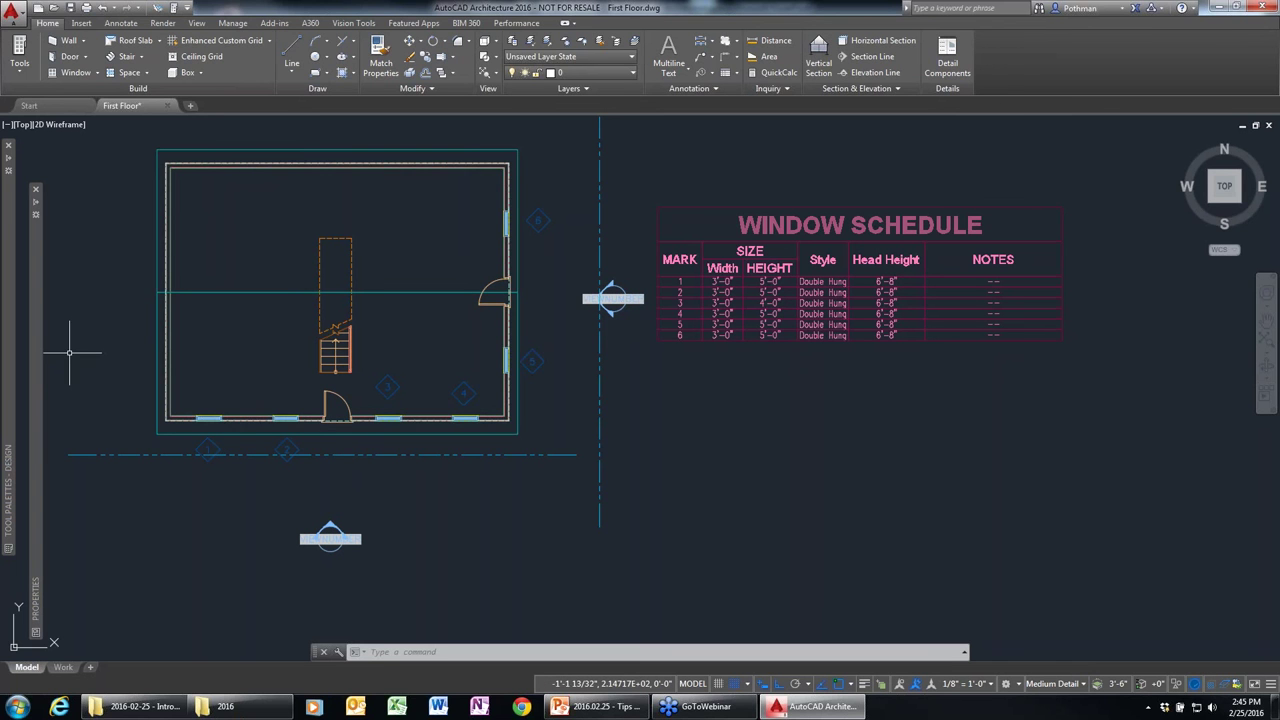
Start a new wall, check the available wall styles, then cancel the wall command.
{"action": "left_click", "coordinate": [20, 269]}
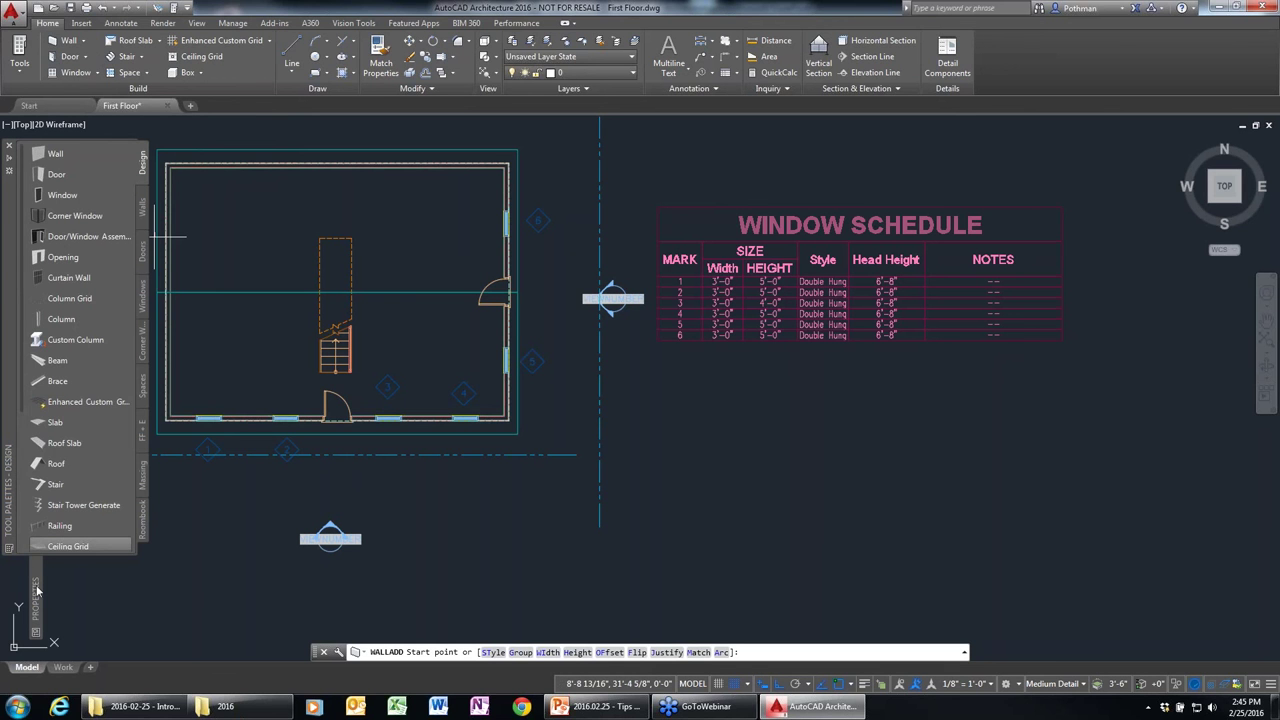
{"action": "mouse_move", "coordinate": [36, 605]}
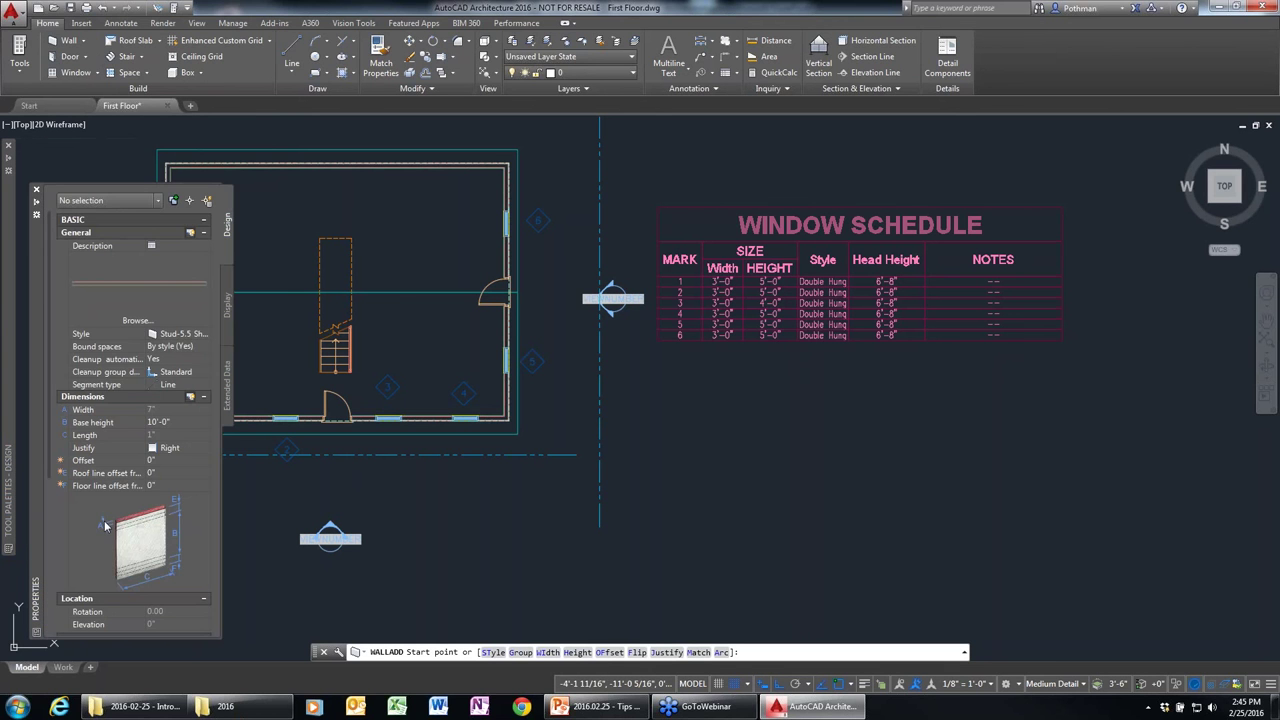
{"action": "left_click", "coordinate": [207, 334]}
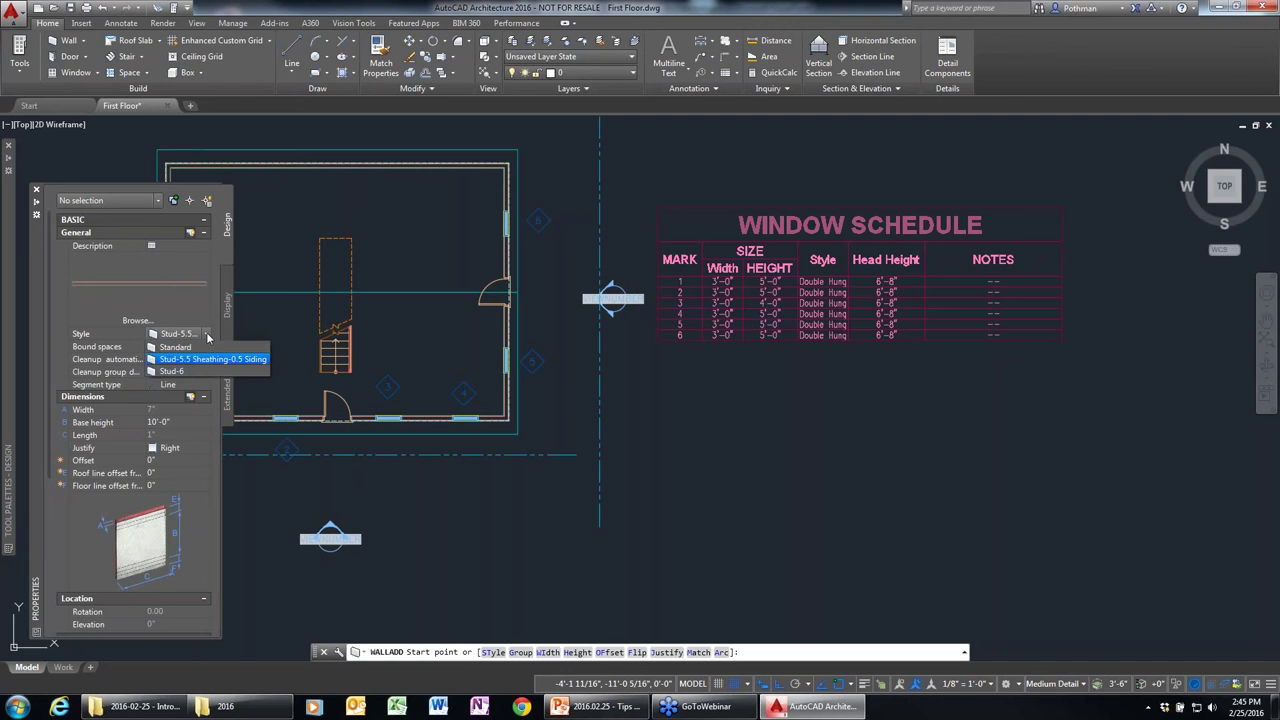
{"action": "left_click", "coordinate": [208, 336]}
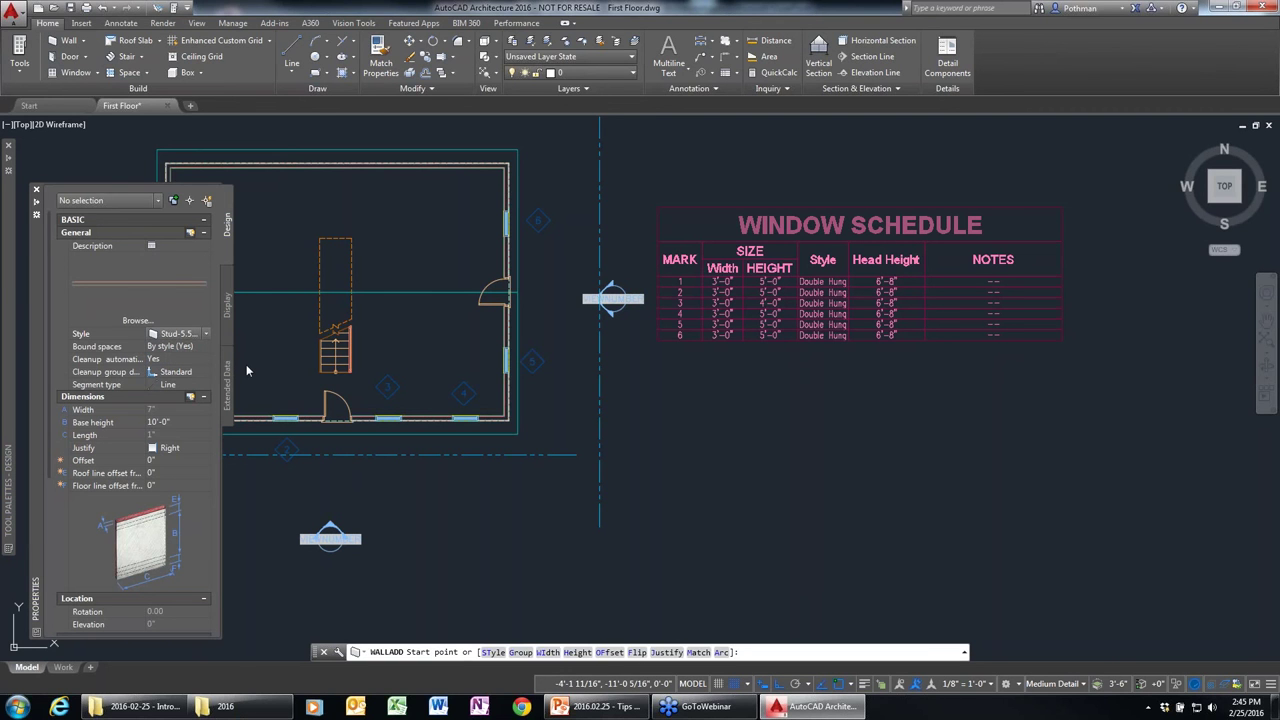
{"action": "key", "text": "Escape"}
In the Styles Browser, filter to Wall styles, search 'brick', and load Brick-4 Brick-4.
{"action": "left_click", "coordinate": [19, 60]}
{"action": "left_click", "coordinate": [43, 176]}
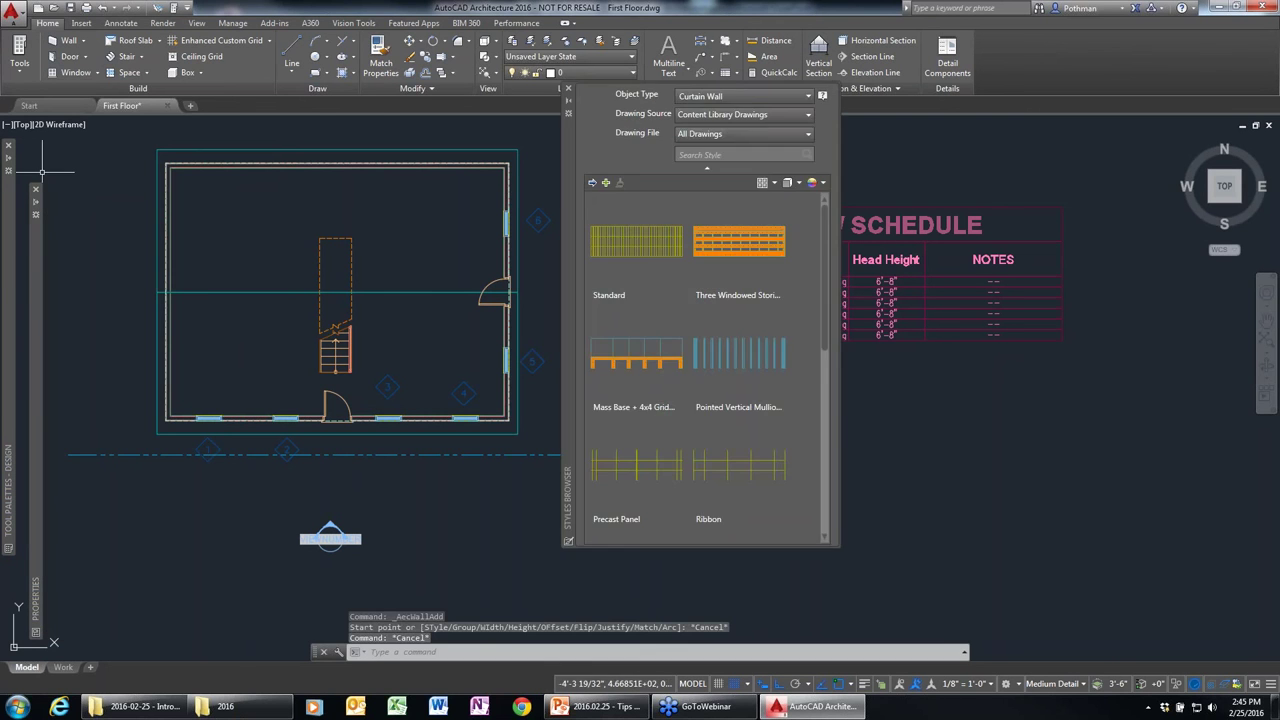
{"action": "left_click", "coordinate": [730, 96]}
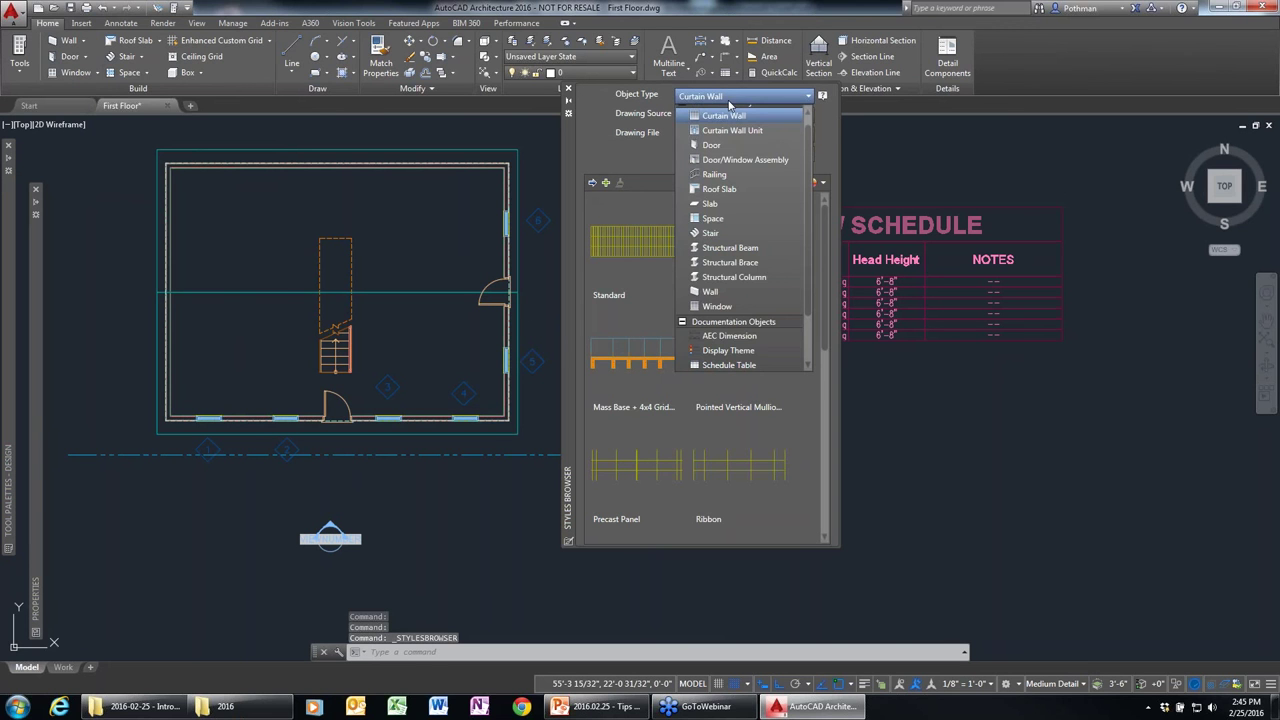
{"action": "left_click", "coordinate": [723, 295]}
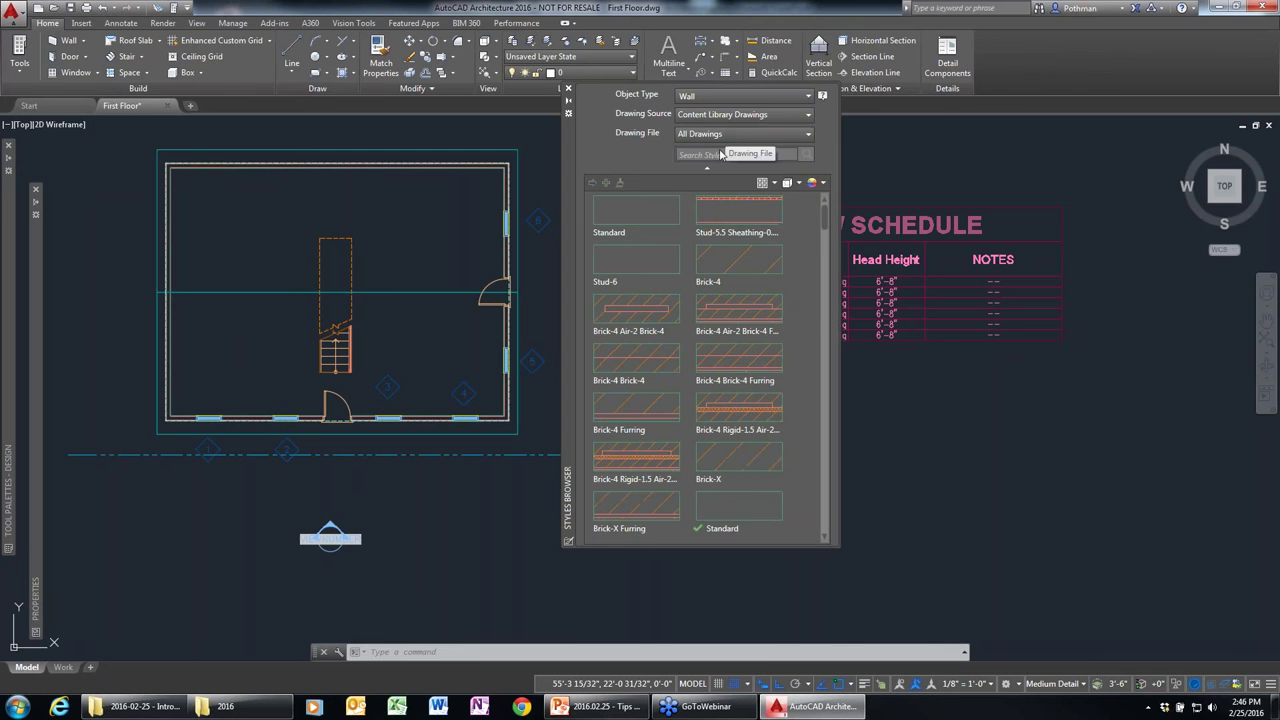
{"action": "type", "text": "brick"}
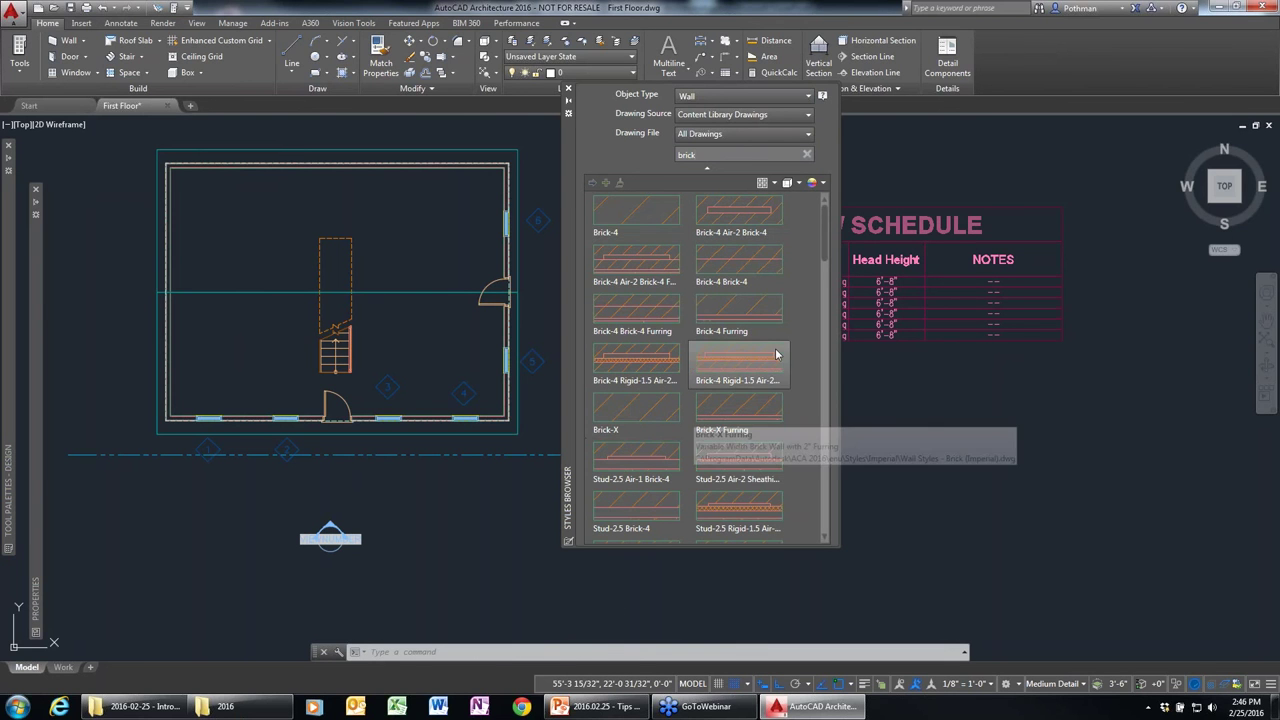
{"action": "double_click", "coordinate": [743, 257]}
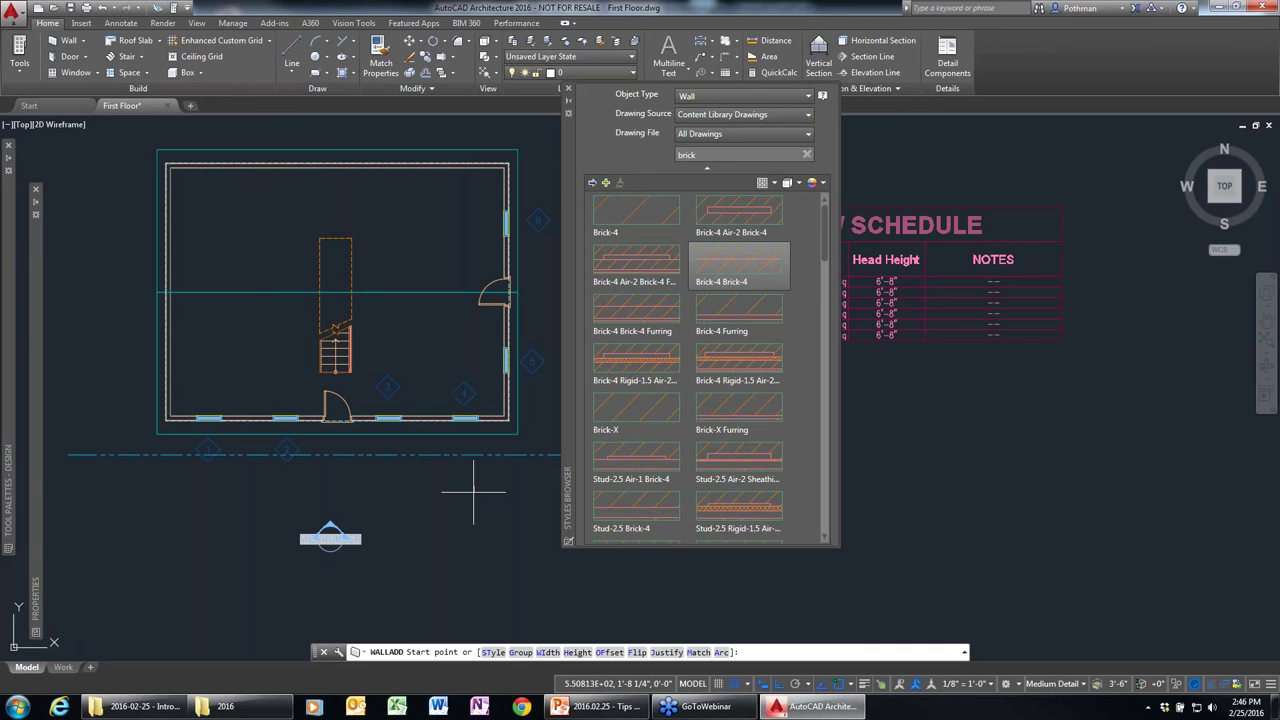
Switch the bottom, right, top and left walls to Brick-4 Brick-4 and close the Styles Browser.
{"action": "left_click", "coordinate": [717, 316]}
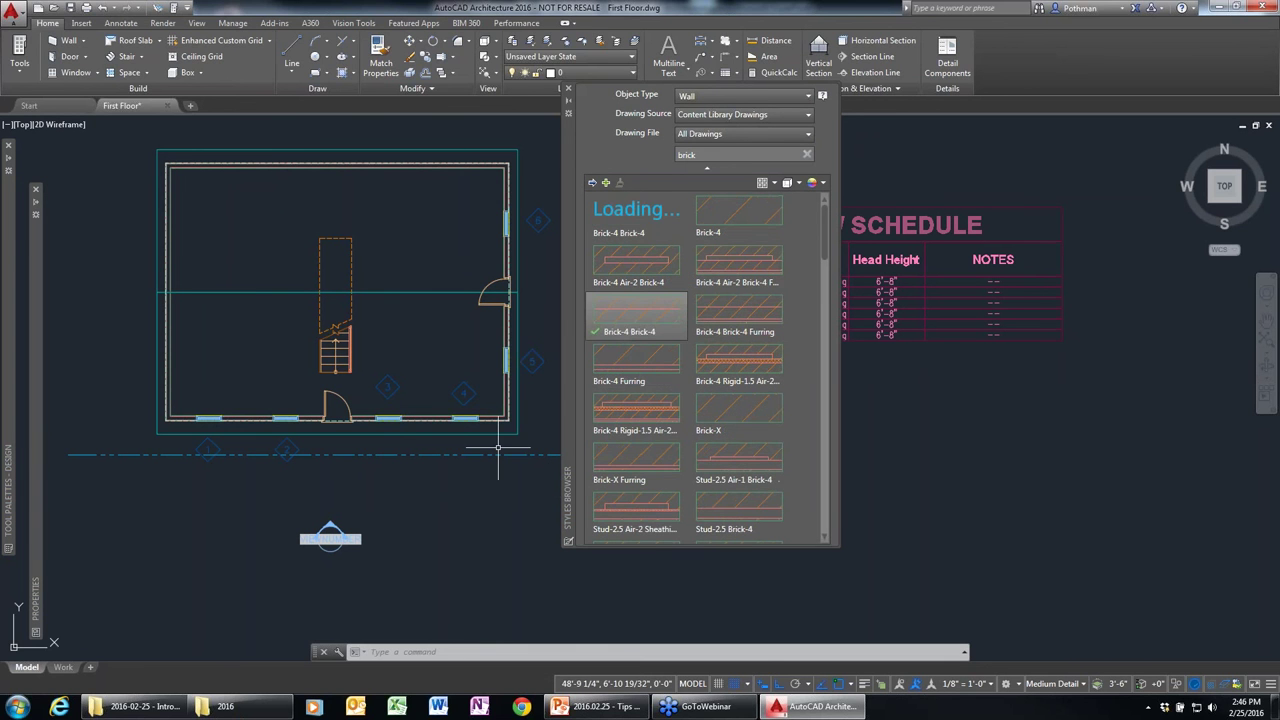
{"action": "left_click", "coordinate": [425, 415]}
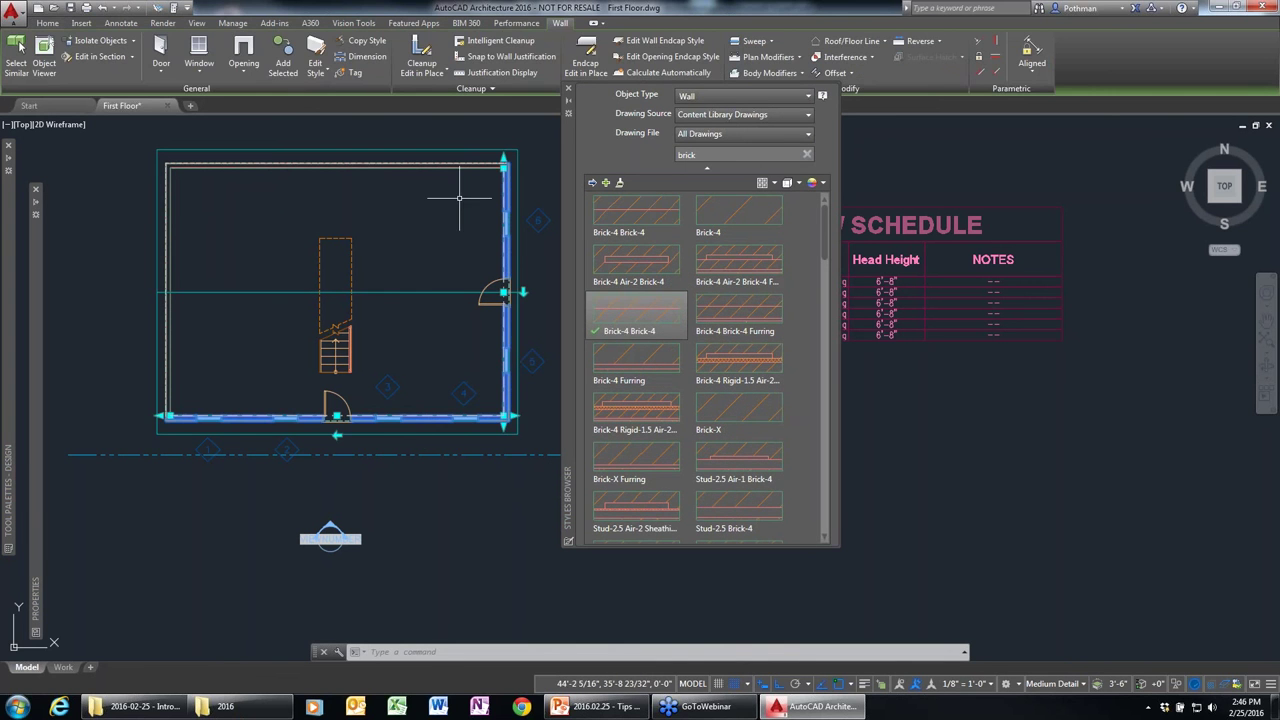
{"action": "left_click", "coordinate": [473, 165]}
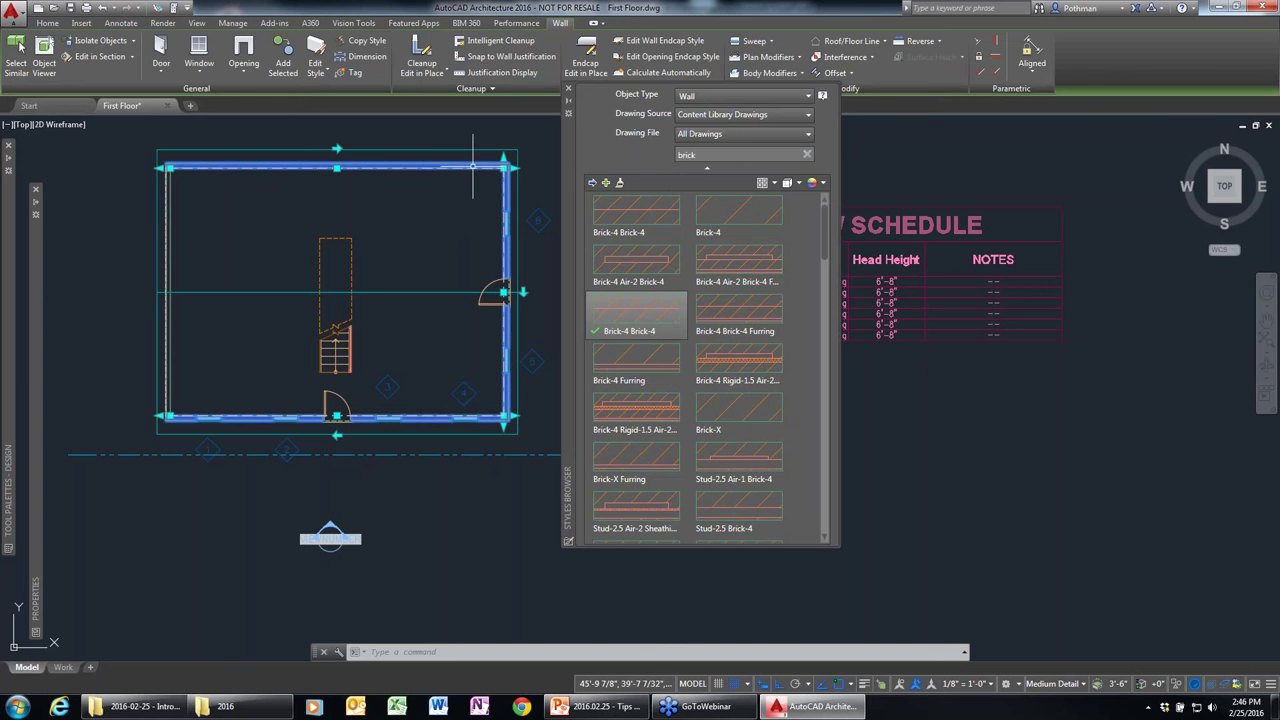
{"action": "left_click", "coordinate": [171, 223]}
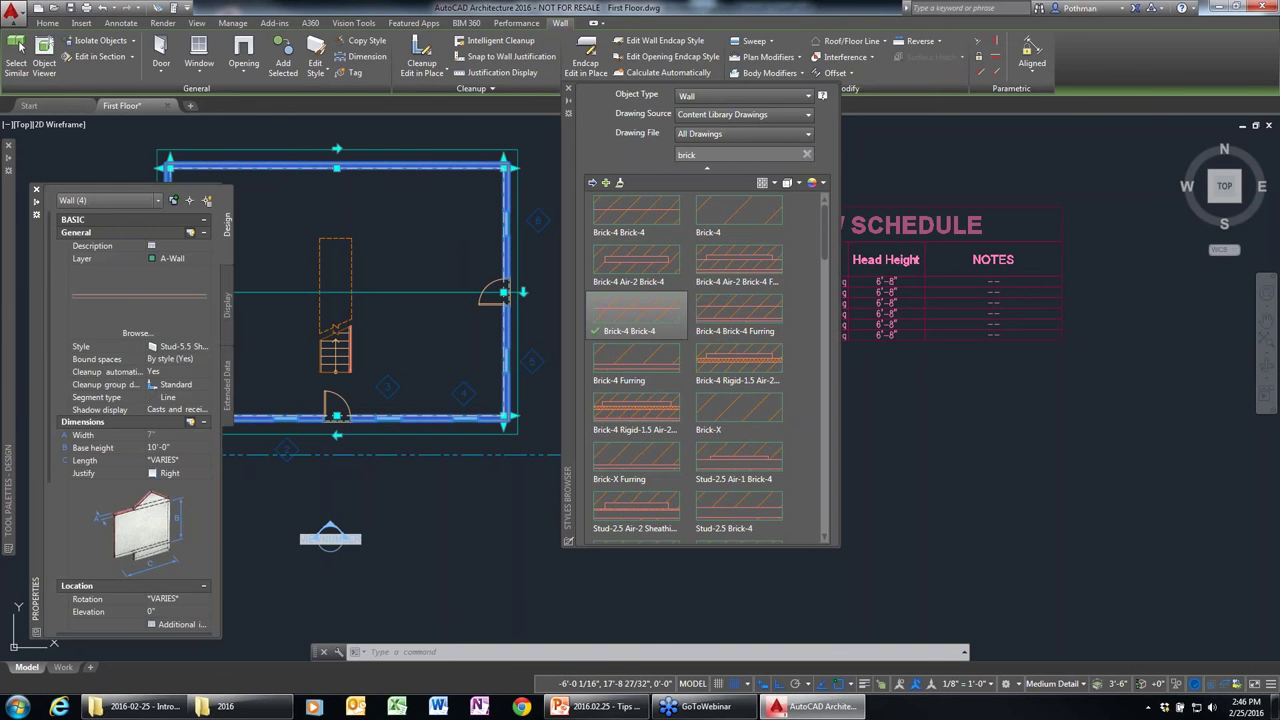
{"action": "left_click", "coordinate": [205, 347]}
{"action": "left_click", "coordinate": [190, 359]}
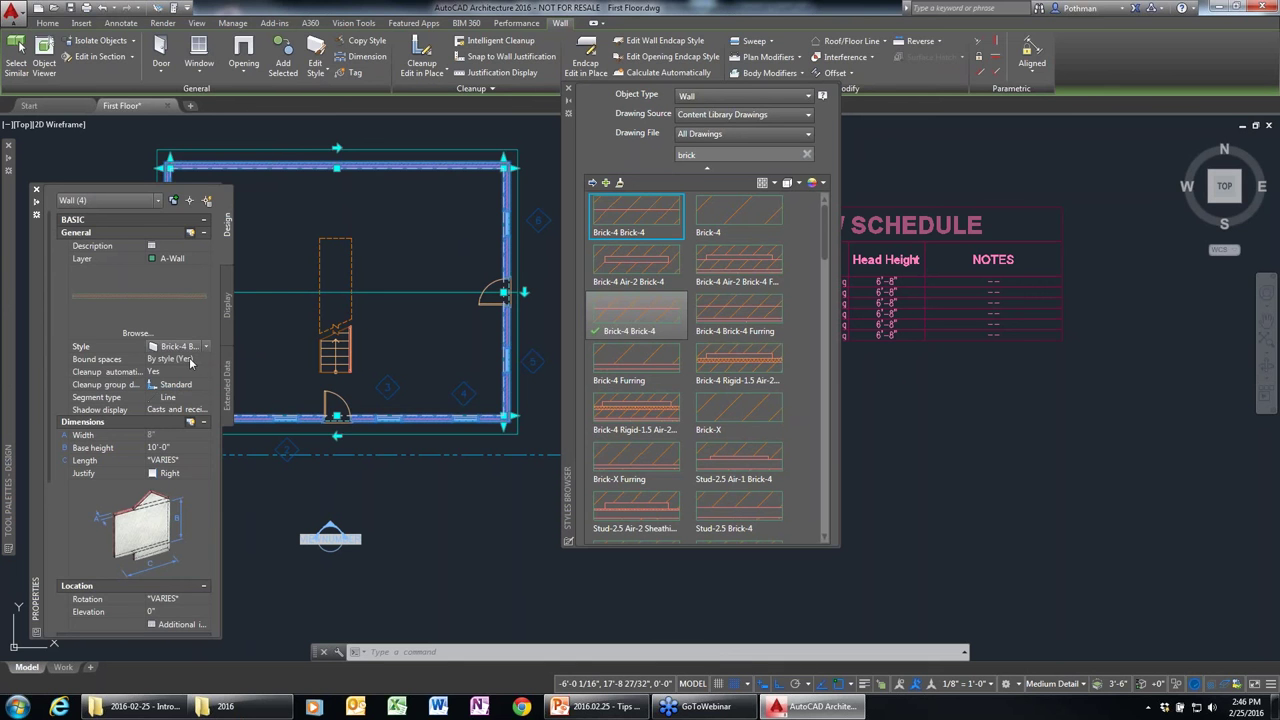
{"action": "key", "text": "Escape"}
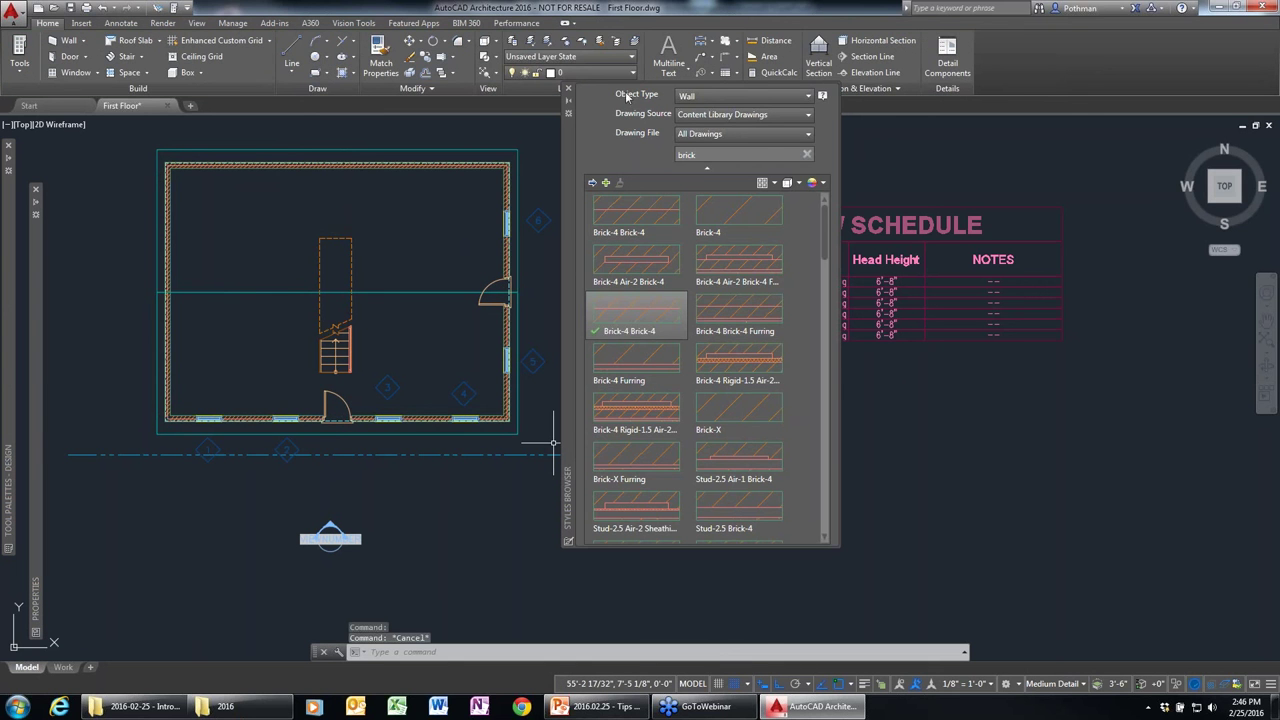
{"action": "left_click", "coordinate": [568, 91]}
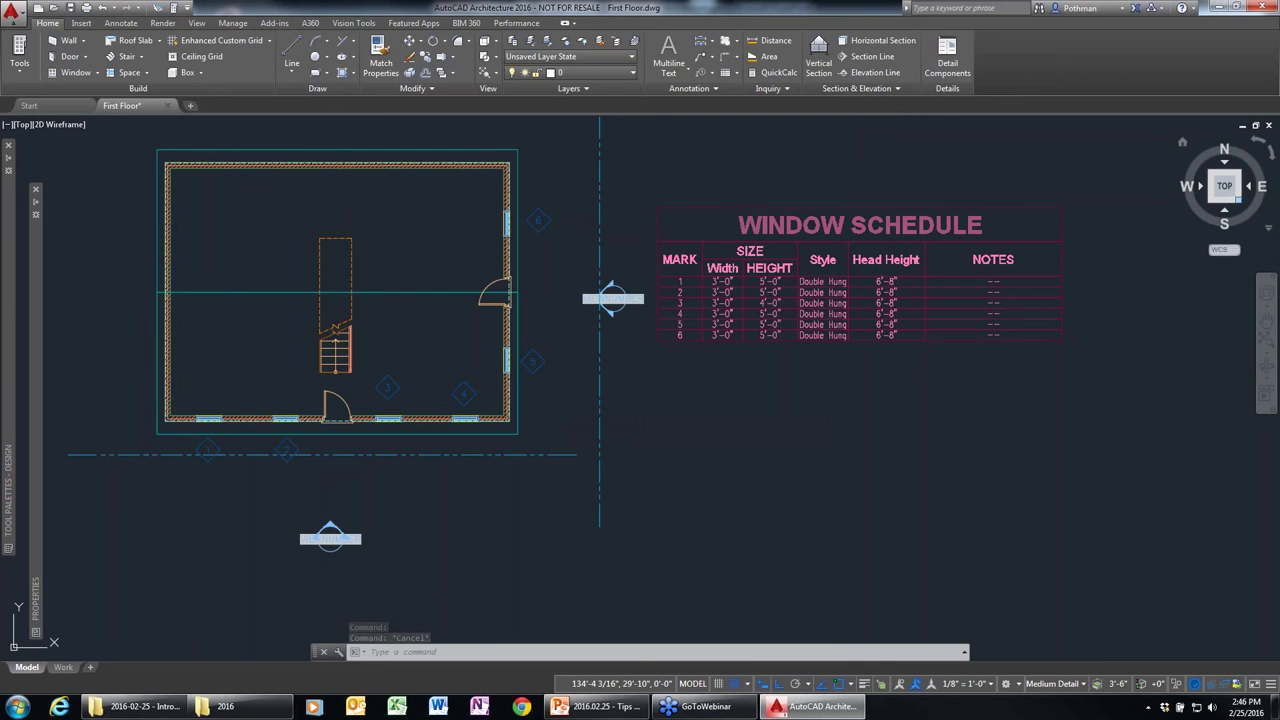
Switch to an isometric view, frame the whole brick house, and open the Tools palette list.
{"action": "left_click", "coordinate": [1238, 199]}
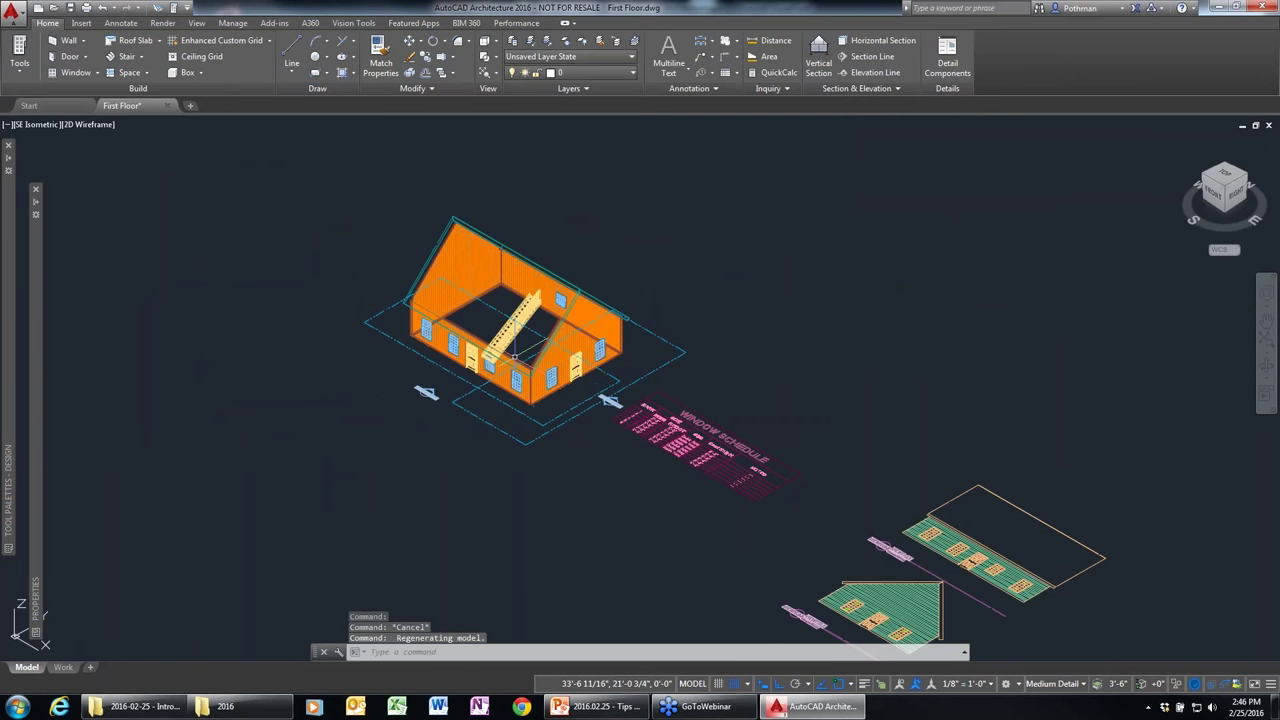
{"action": "scroll", "coordinate": [514, 352], "scroll_direction": "up", "scroll_amount": 5}
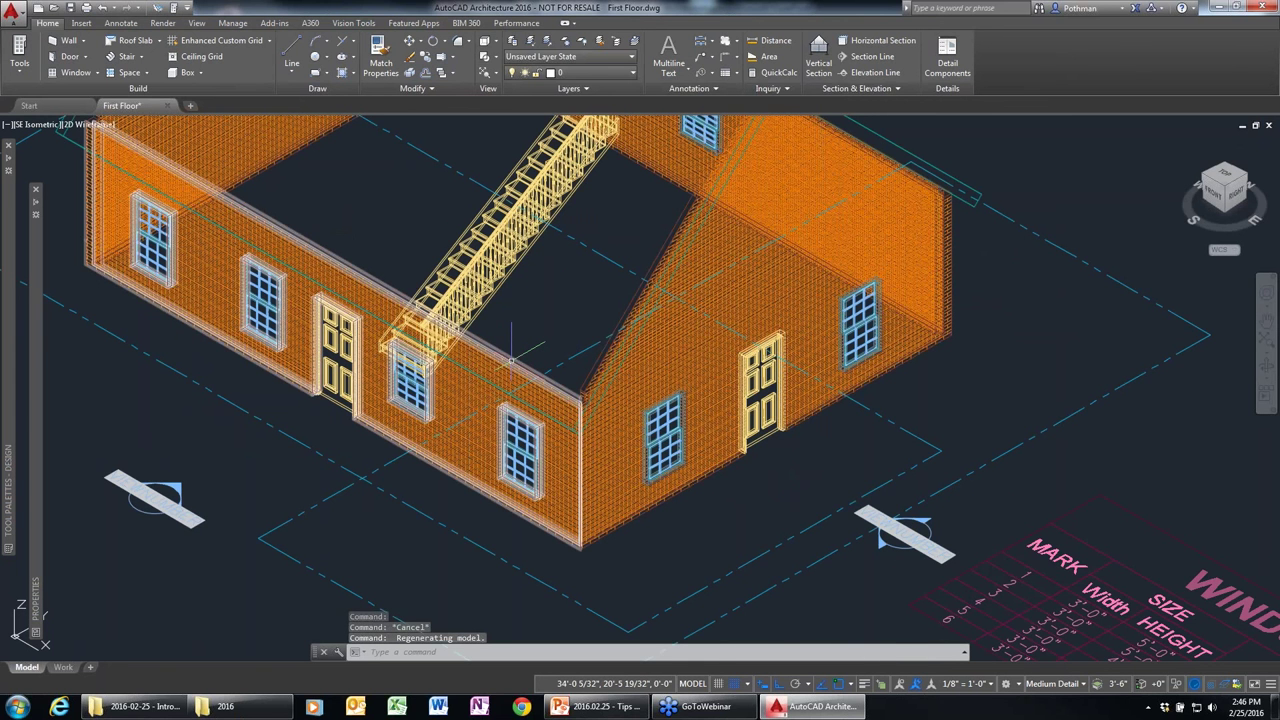
{"action": "scroll", "coordinate": [400, 592], "scroll_direction": "up", "scroll_amount": 3}
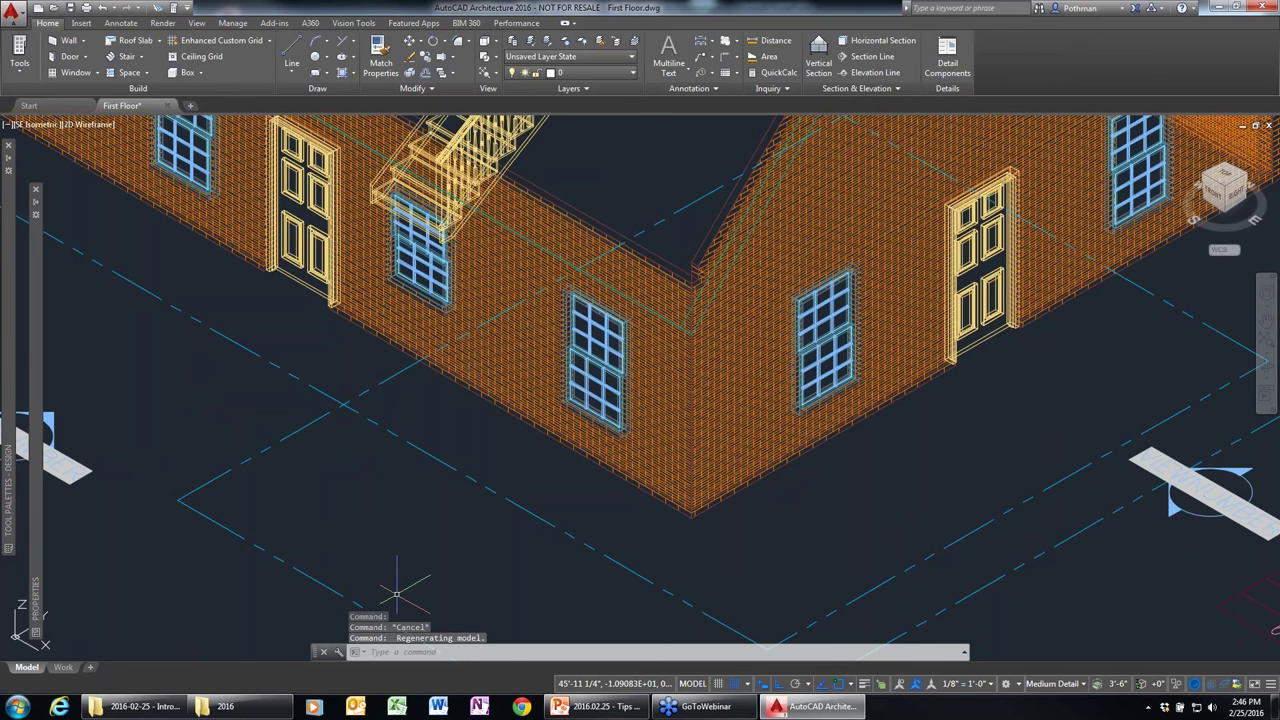
{"action": "middle_click_drag", "start_coordinate": [296, 242], "coordinate": [258, 452]}
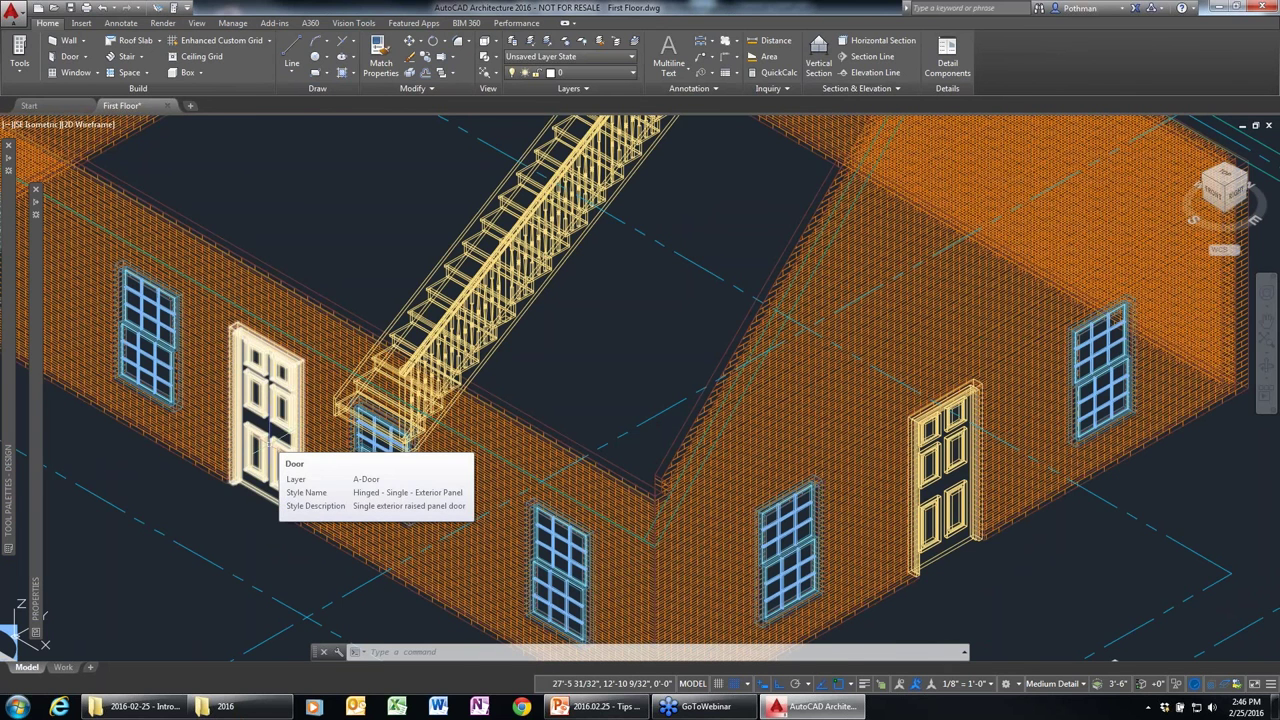
{"action": "scroll", "coordinate": [272, 440], "scroll_direction": "down", "scroll_amount": 2}
{"action": "middle_click_drag", "start_coordinate": [275, 445], "coordinate": [495, 457]}
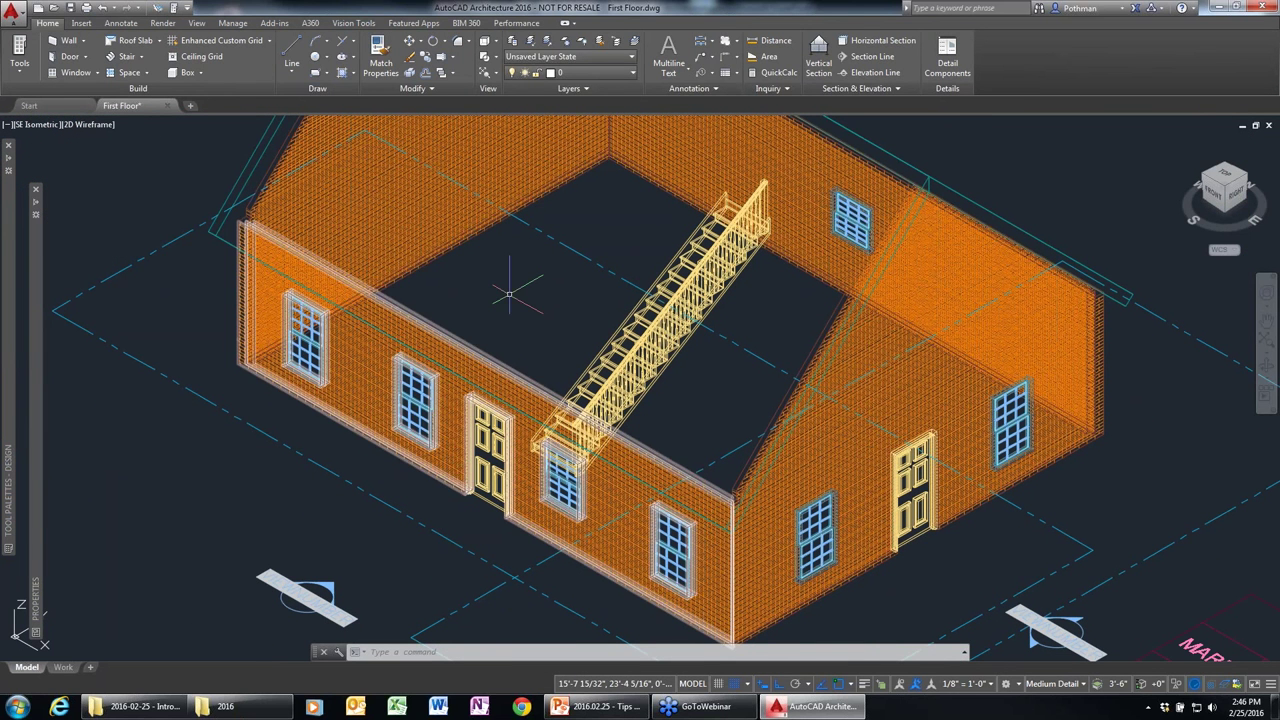
{"action": "left_click", "coordinate": [19, 58]}
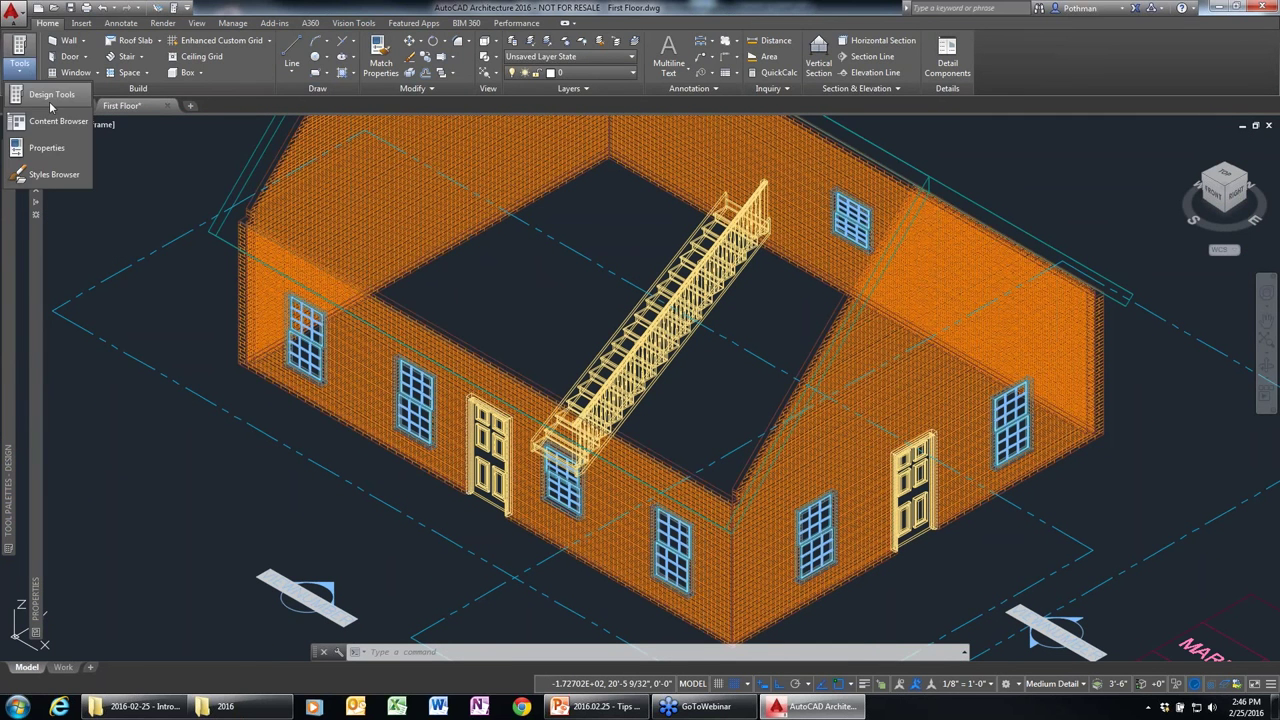
In the Styles Browser, filter to Window styles, search 'casement', and load Casement - Double.
{"action": "left_click", "coordinate": [54, 174]}
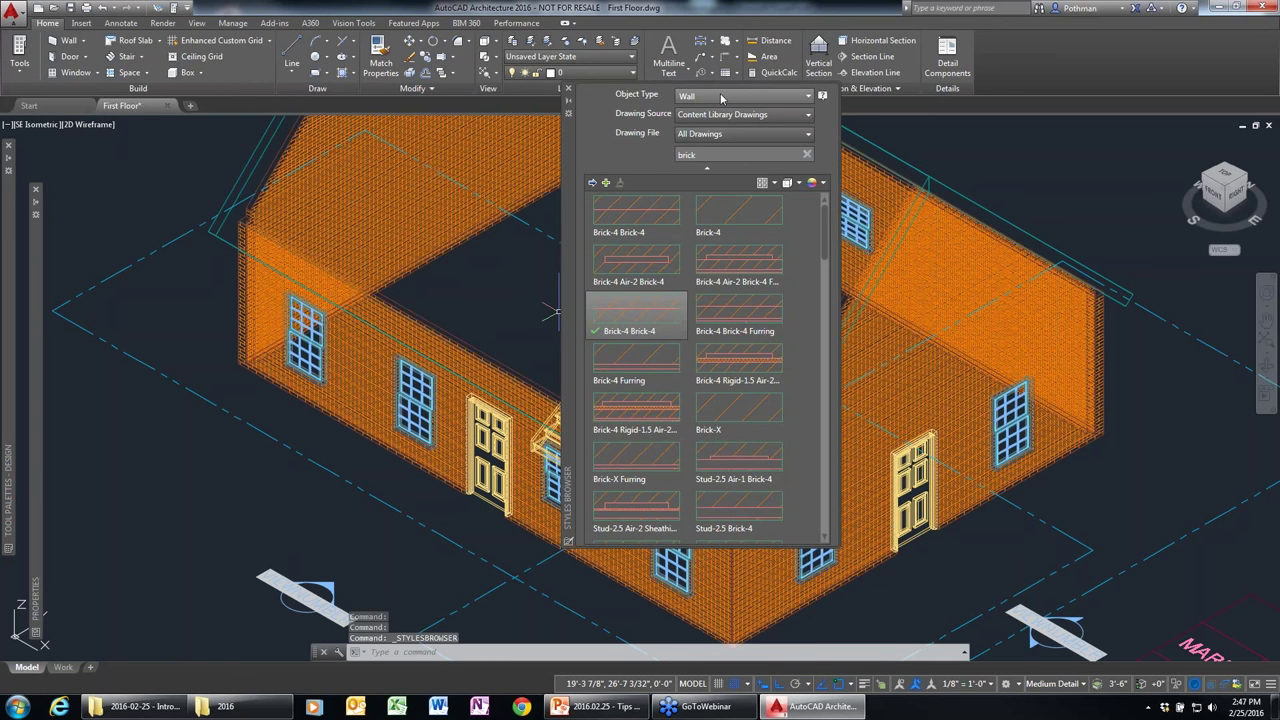
{"action": "left_click", "coordinate": [722, 97]}
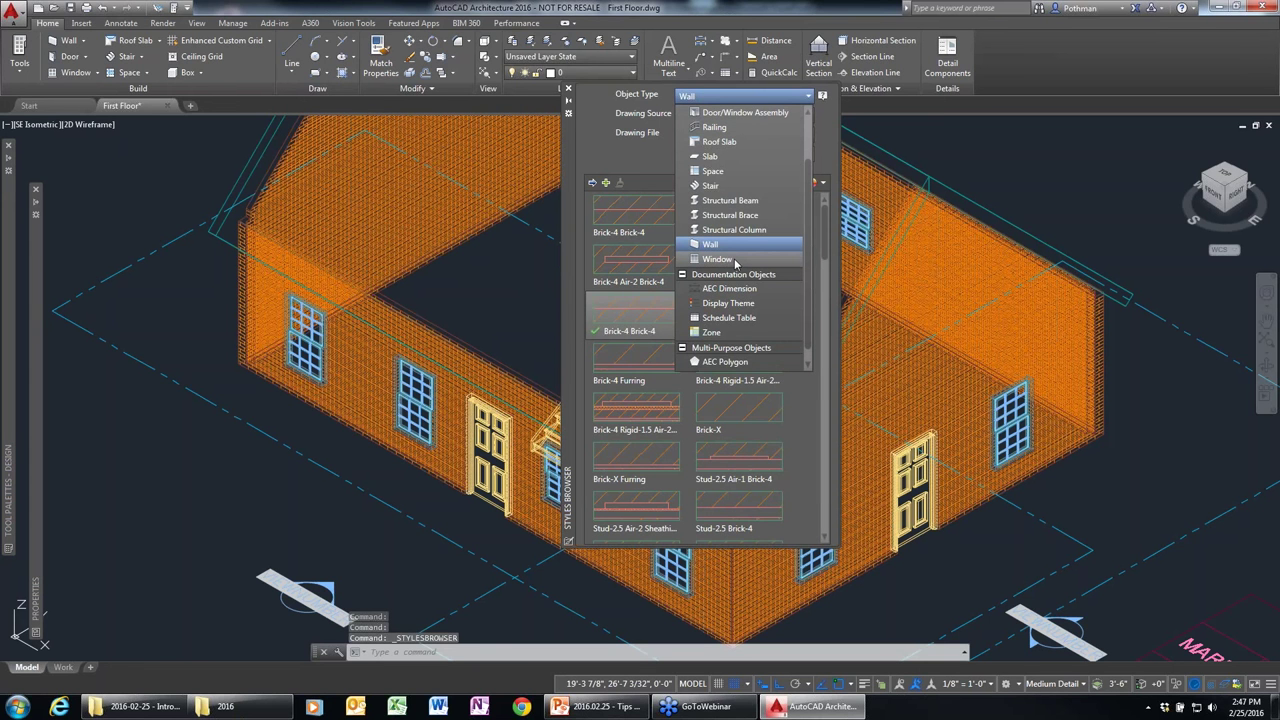
{"action": "left_click", "coordinate": [717, 259]}
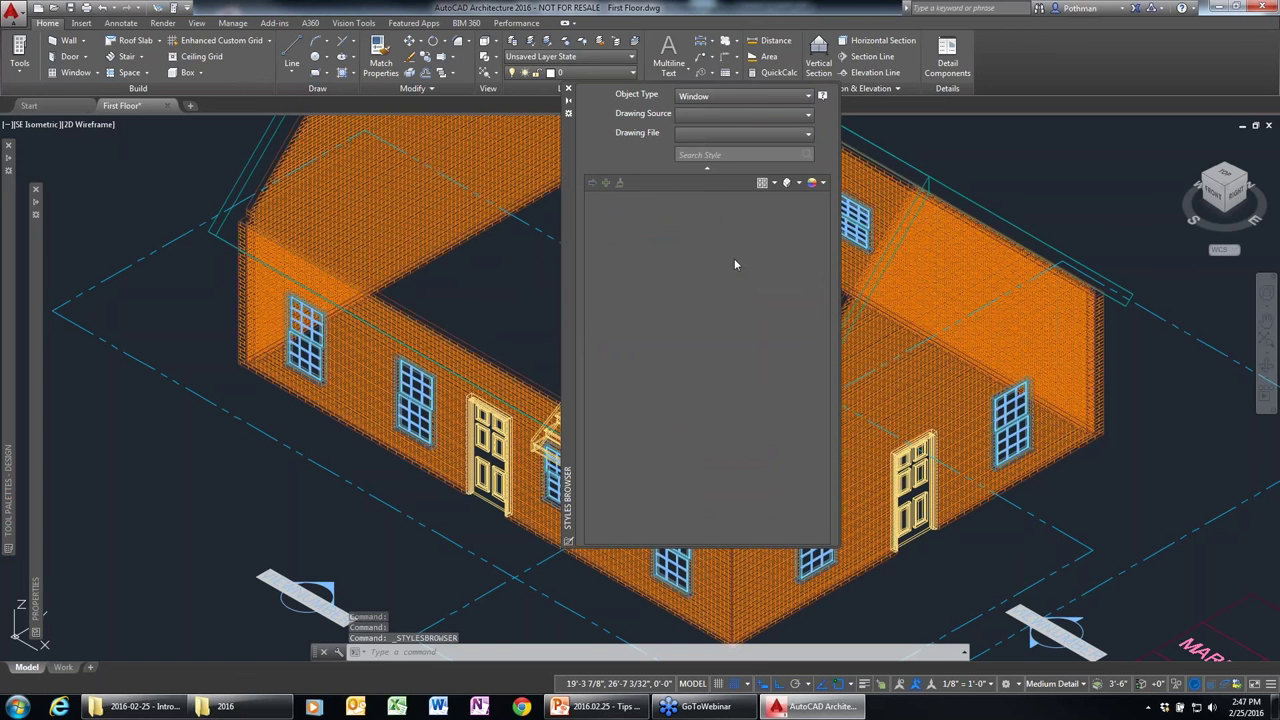
{"action": "type", "text": "b"}
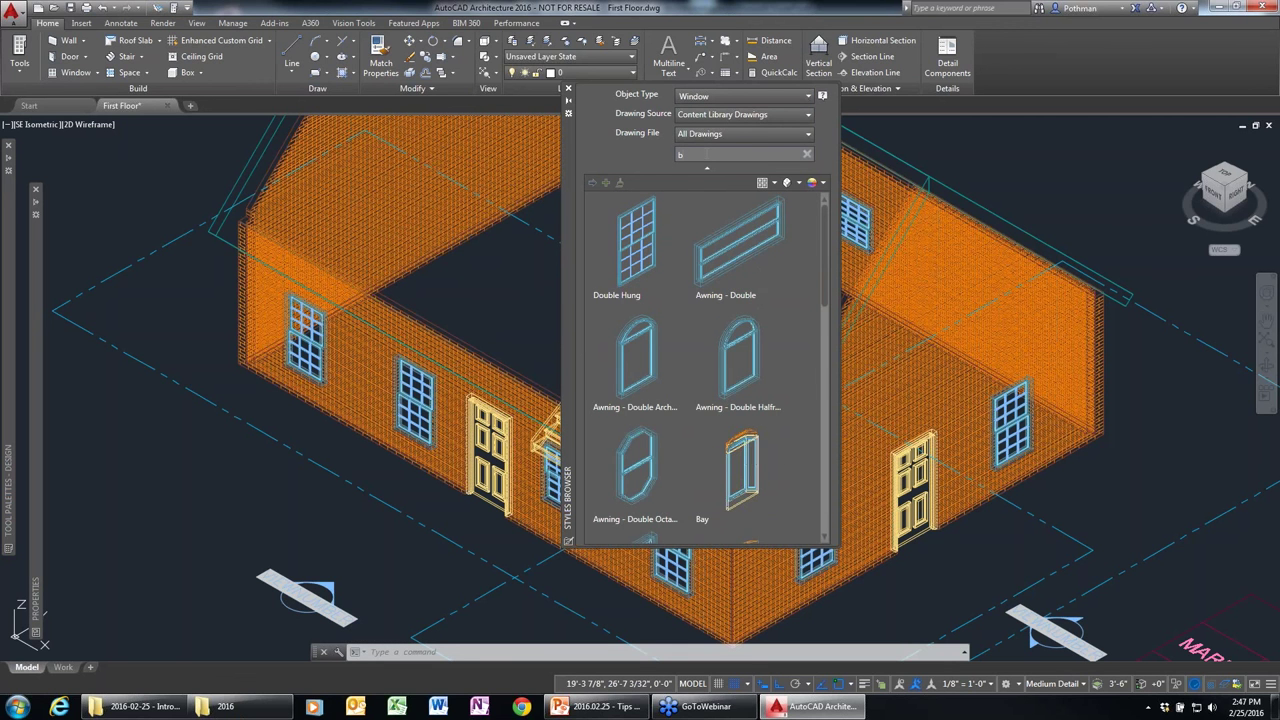
{"action": "key", "text": "BackSpace"}
{"action": "type", "text": "casement"}
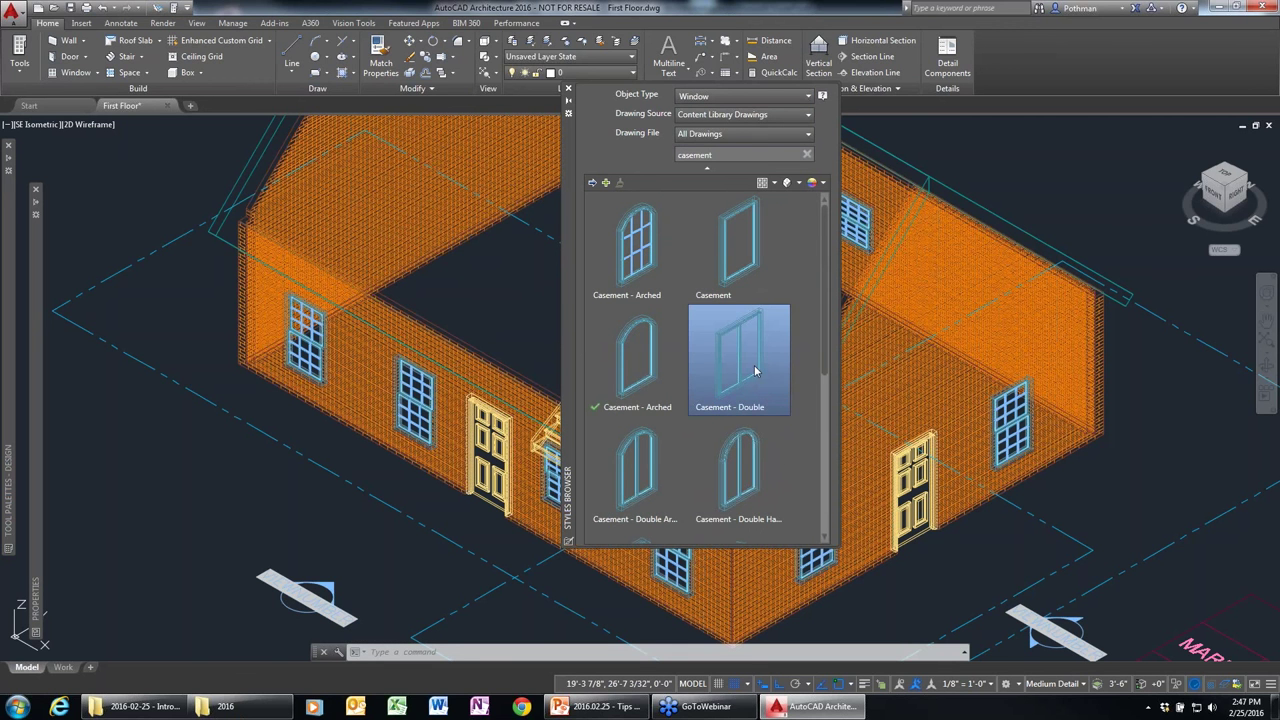
{"action": "left_click", "coordinate": [755, 371]}
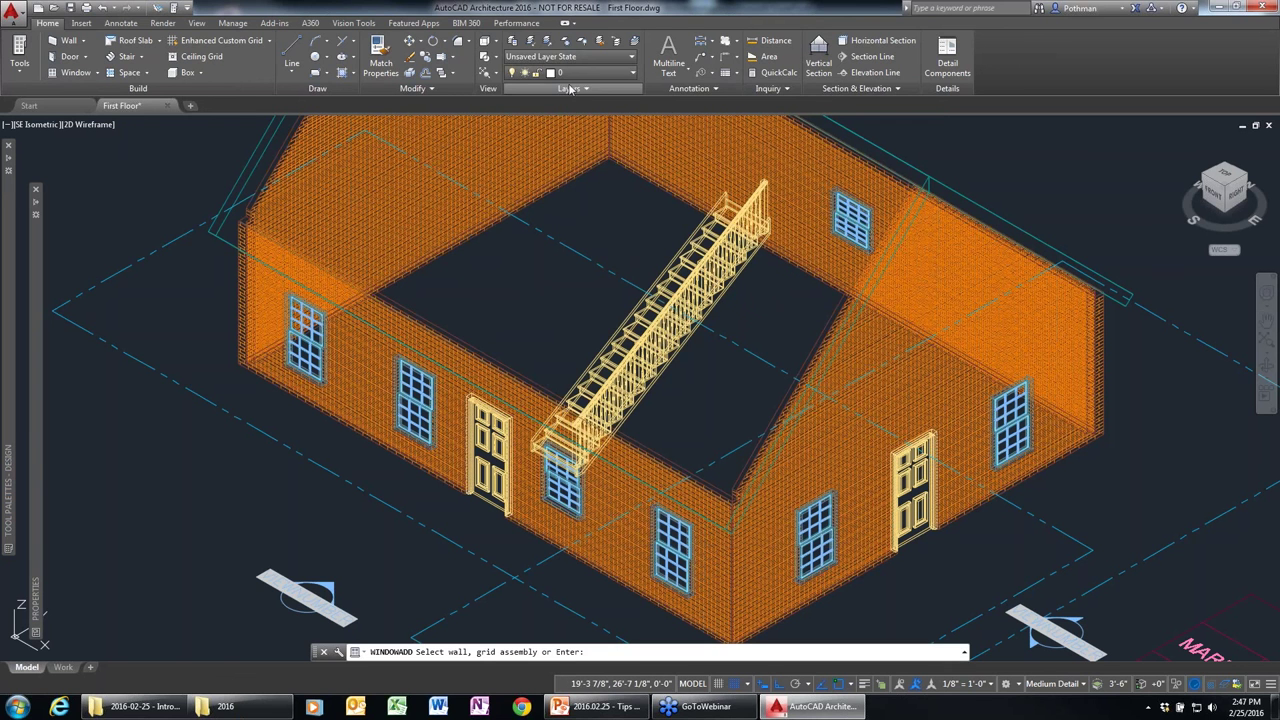
{"action": "key", "text": "Escape"}
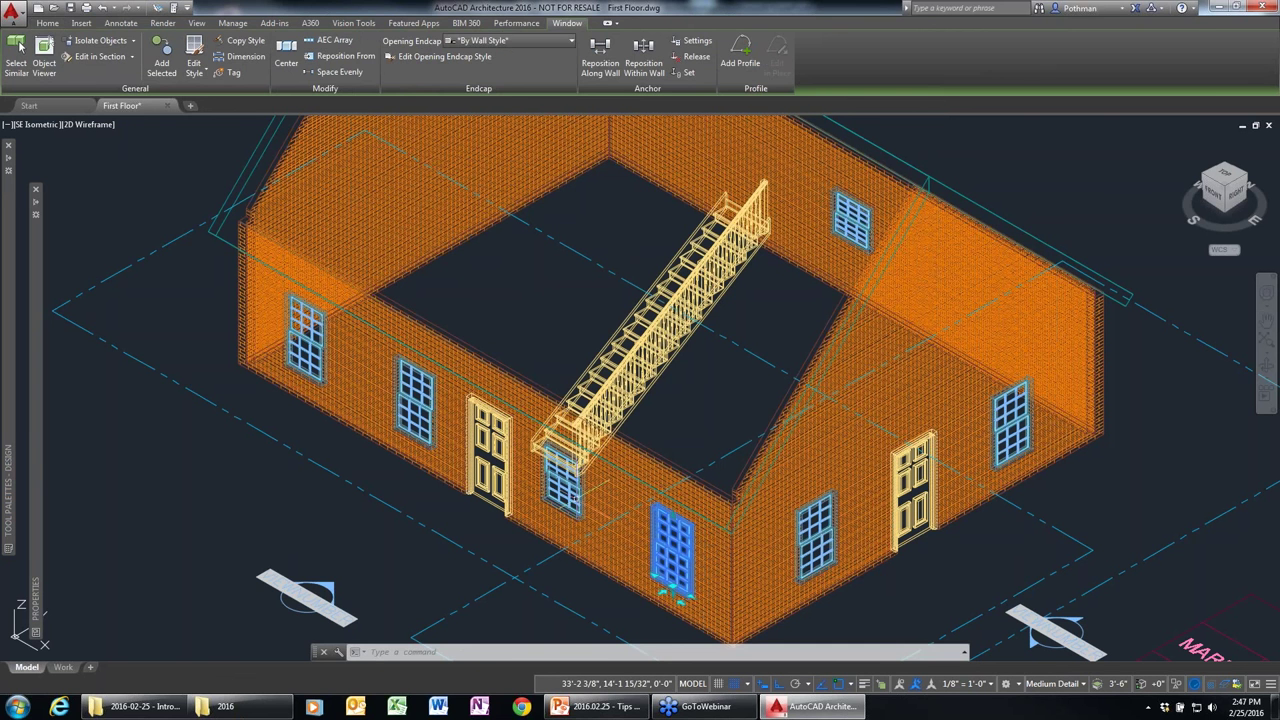
Change the selected front-wall windows to Casement - Double with a 5' width.
{"action": "left_click", "coordinate": [18, 44]}
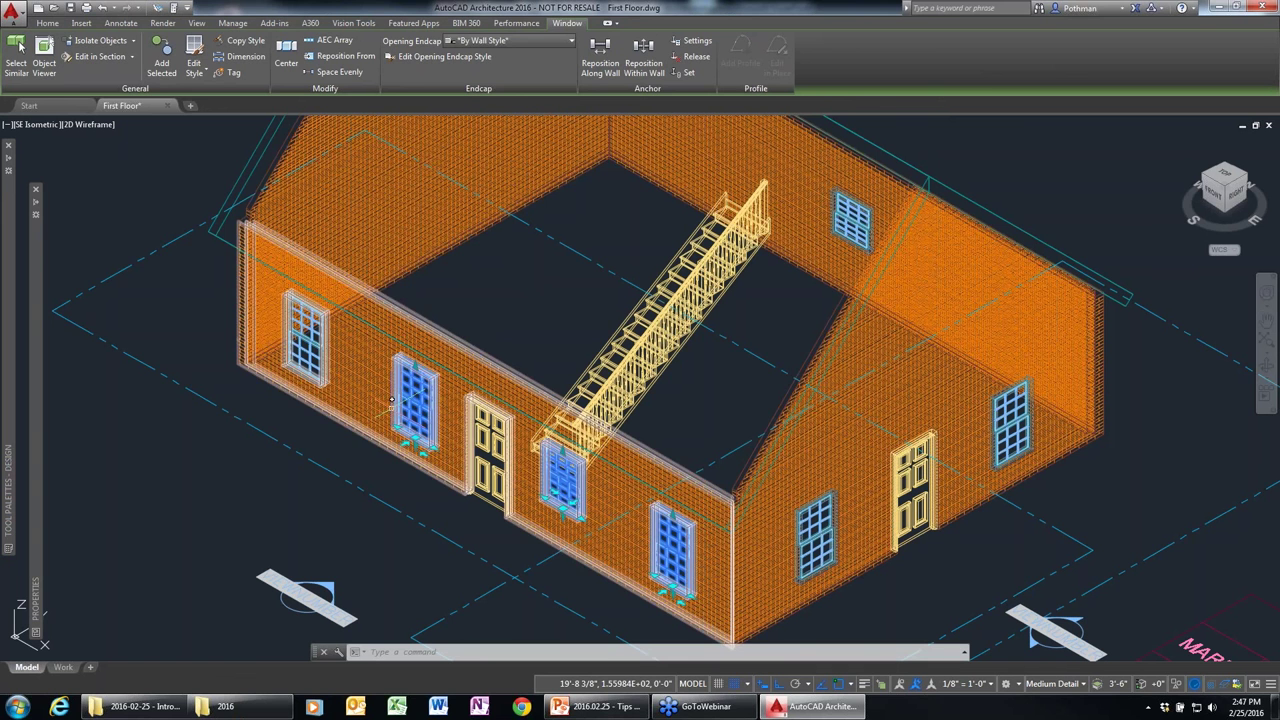
{"action": "right_click", "coordinate": [391, 400]}
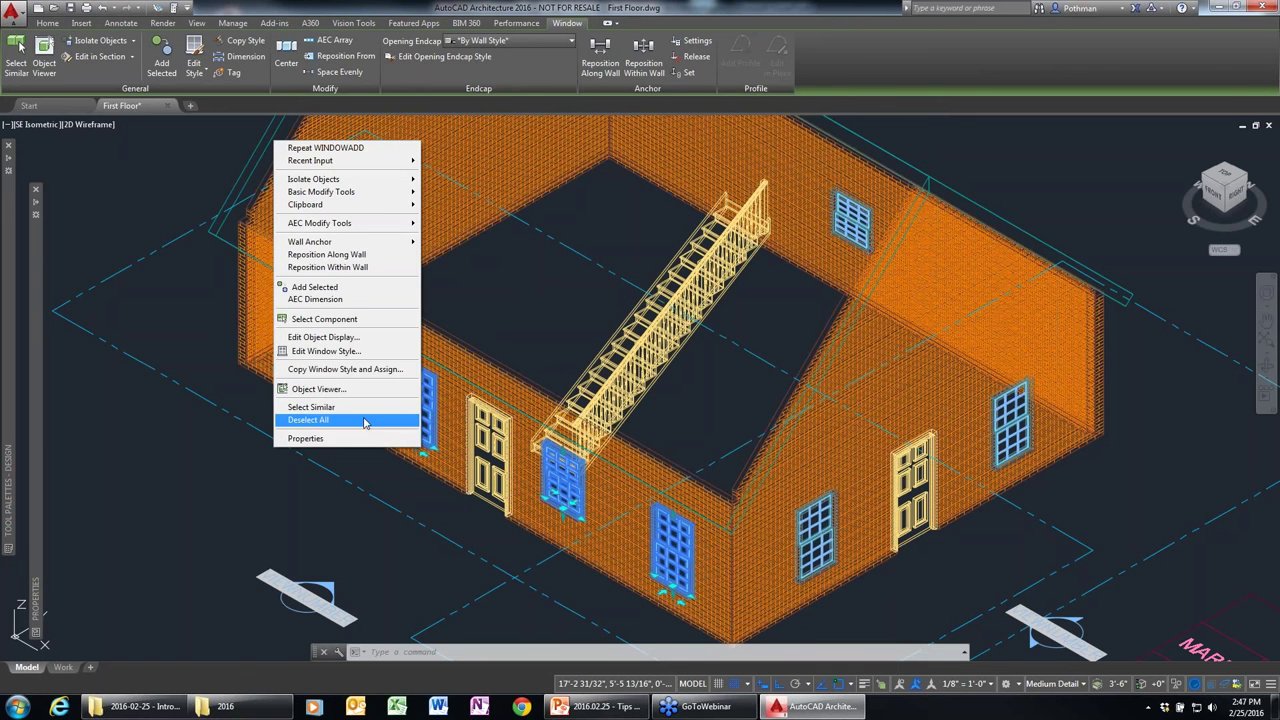
{"action": "left_click", "coordinate": [306, 438]}
{"action": "left_click", "coordinate": [178, 346]}
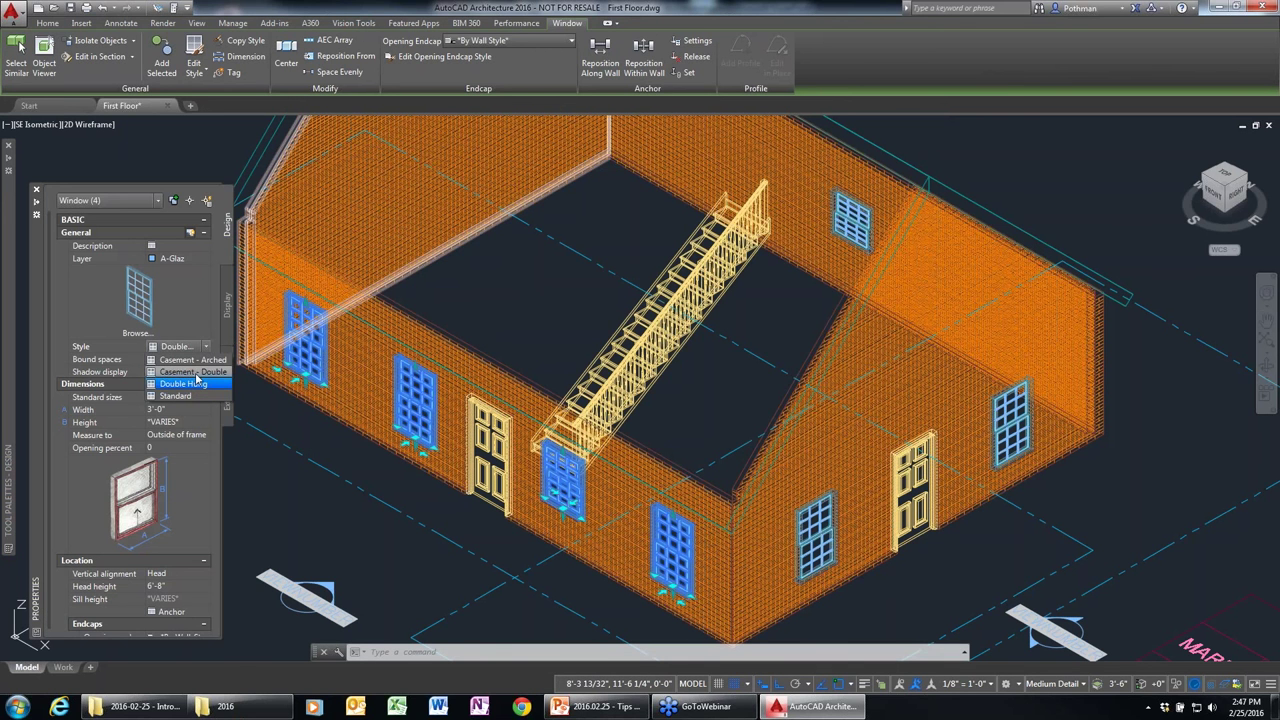
{"action": "left_click", "coordinate": [196, 374]}
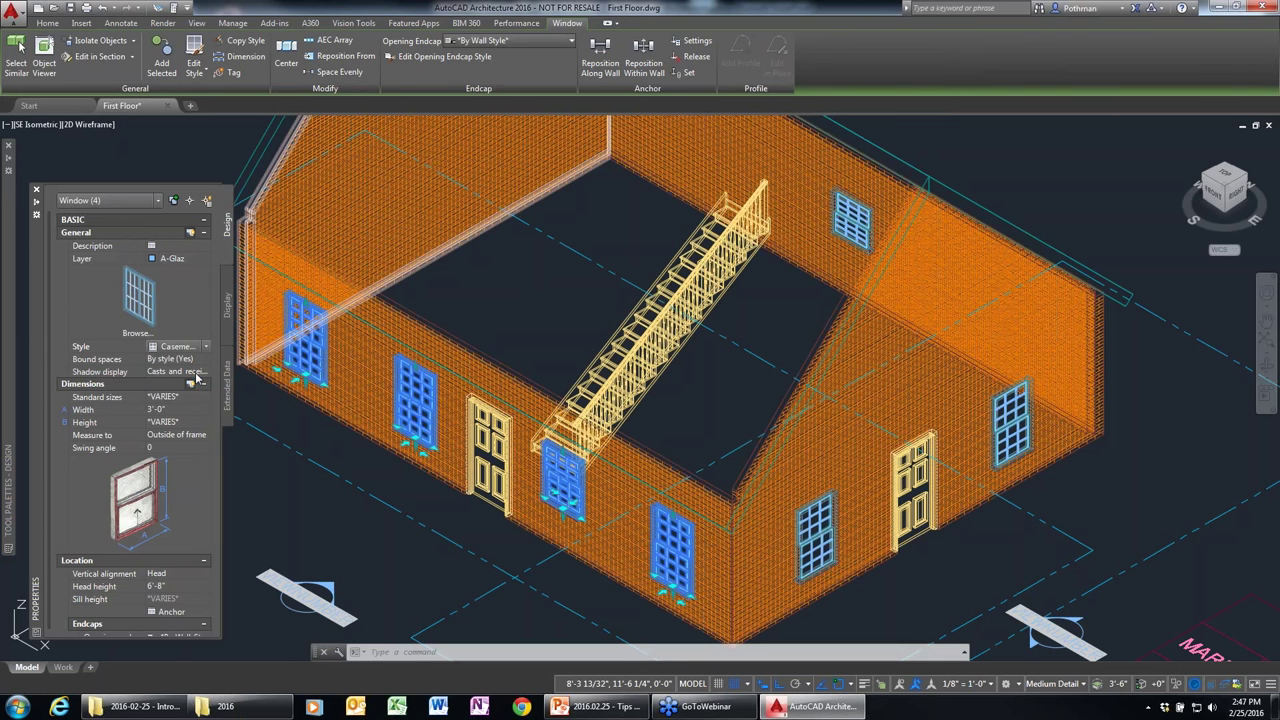
{"action": "left_click", "coordinate": [170, 409]}
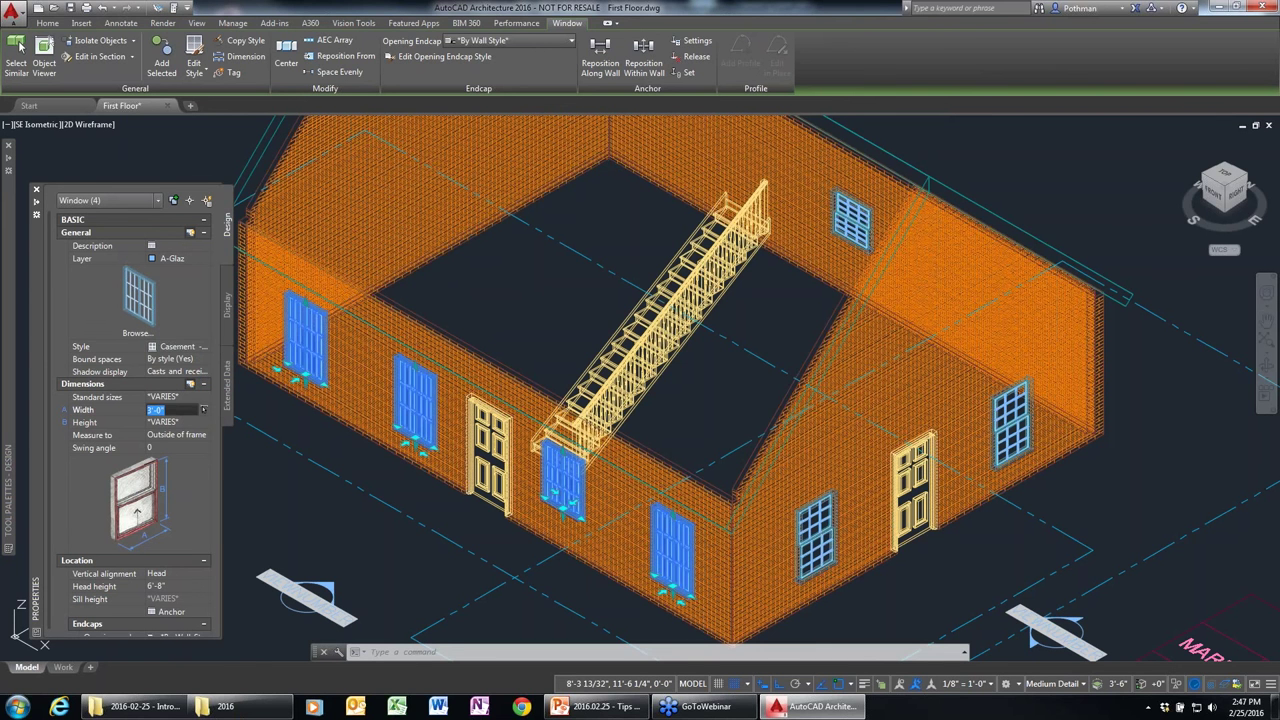
{"action": "type", "text": "5'"}
{"action": "key", "text": "Tab"}
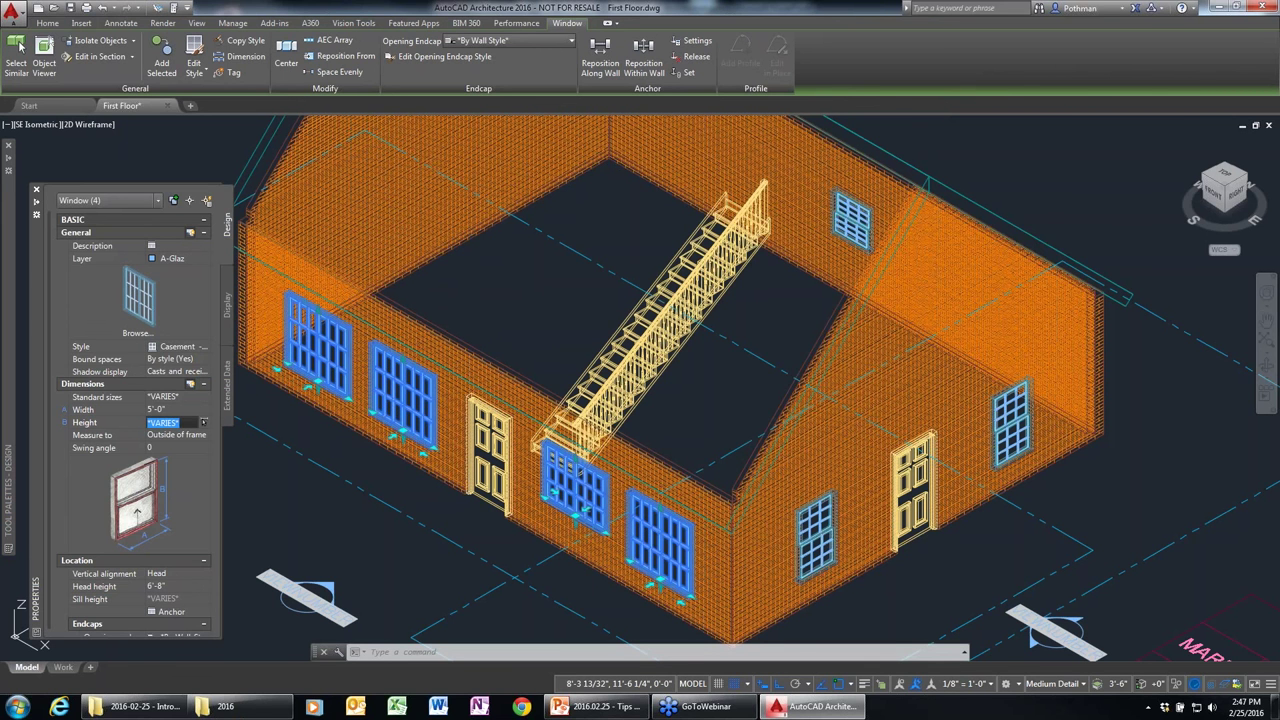
{"action": "key", "text": "Escape"}
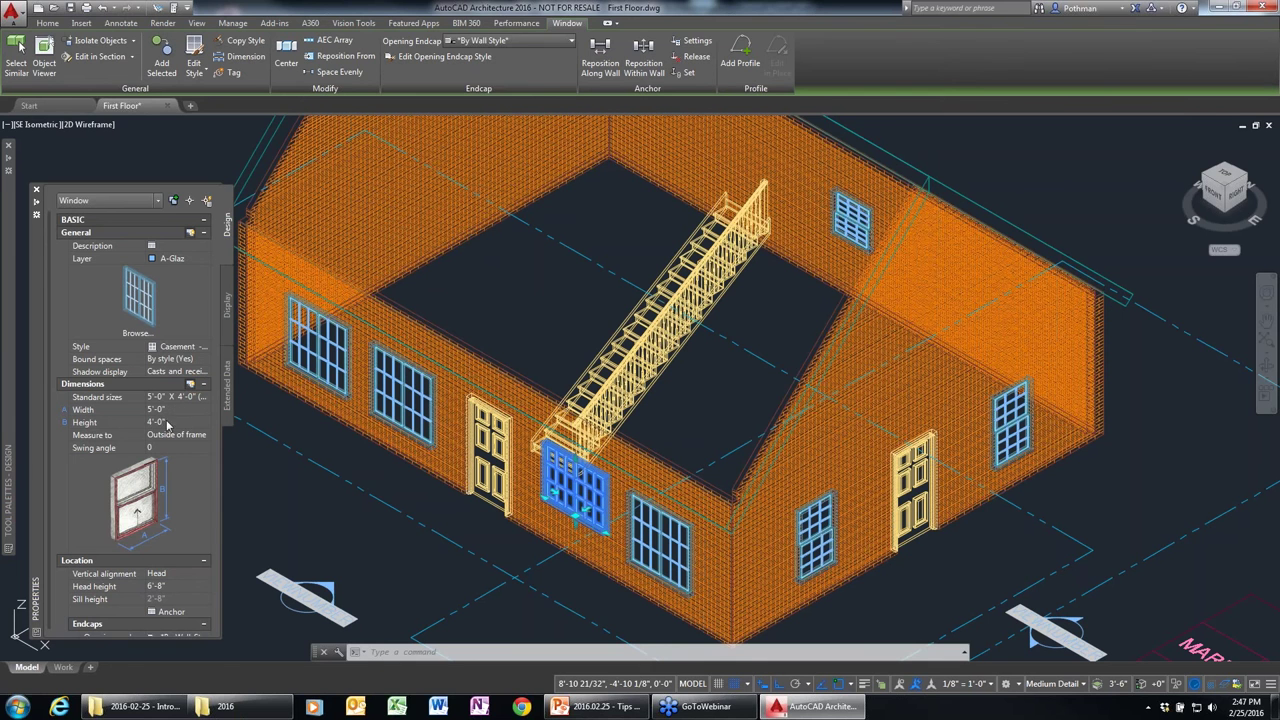
Set one casement window's height to 5'.
{"action": "left_click", "coordinate": [167, 422]}
{"action": "type", "text": "5"}
{"action": "key", "text": "Return"}
{"action": "key", "text": "Escape"}
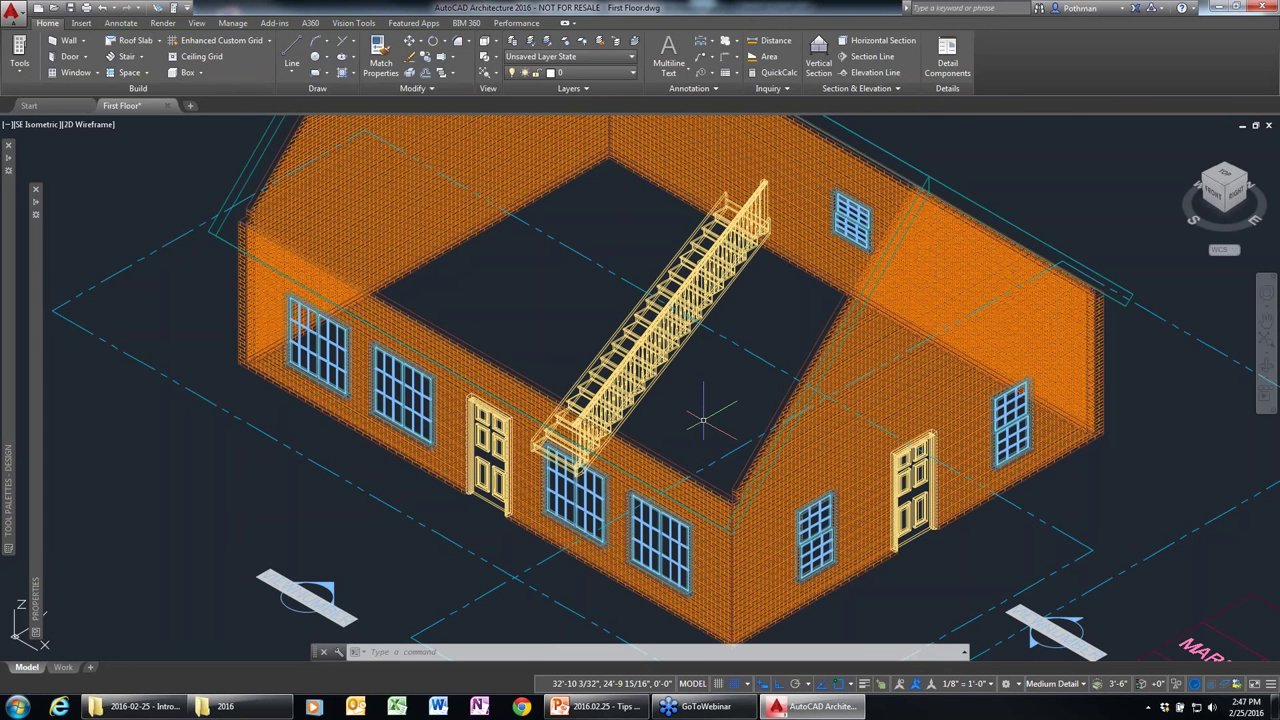
Change the roof's rise to 5.
{"action": "scroll", "coordinate": [703, 421], "scroll_direction": "down", "scroll_amount": 2}
{"action": "scroll", "coordinate": [703, 421], "scroll_direction": "down", "scroll_amount": 1}
{"action": "scroll", "coordinate": [733, 383], "scroll_direction": "up", "scroll_amount": 1}
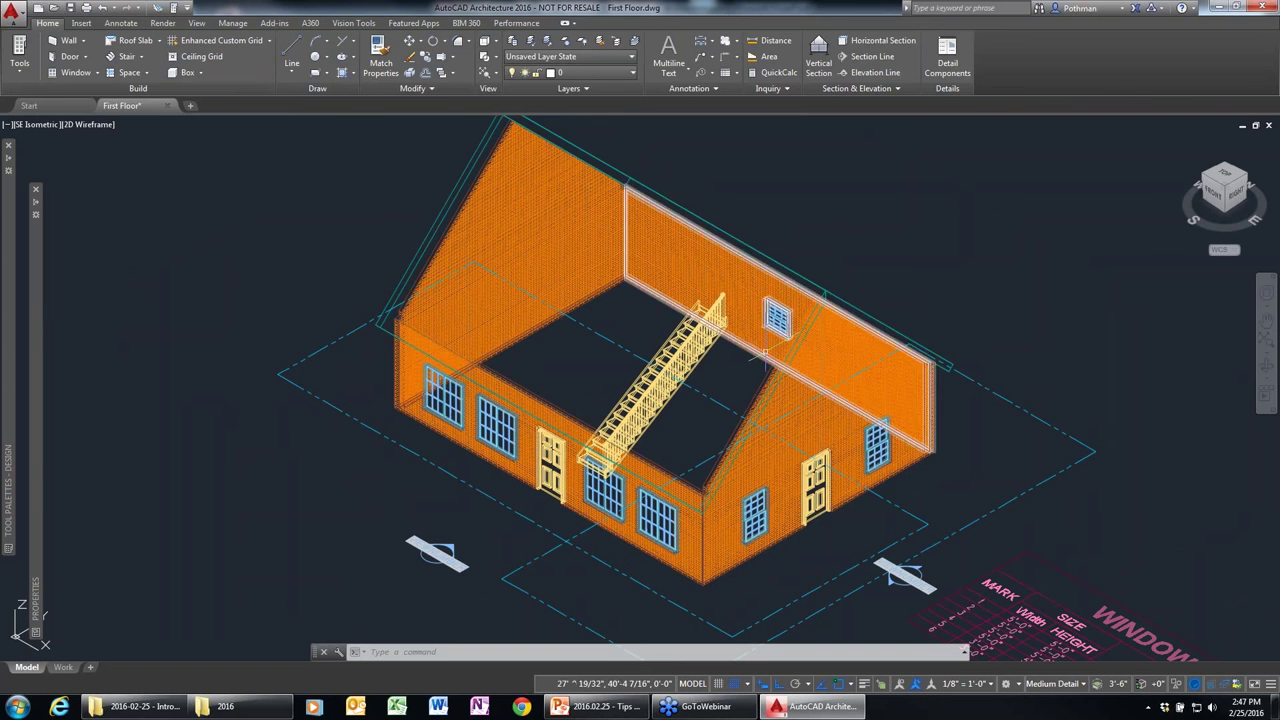
{"action": "left_click", "coordinate": [787, 267]}
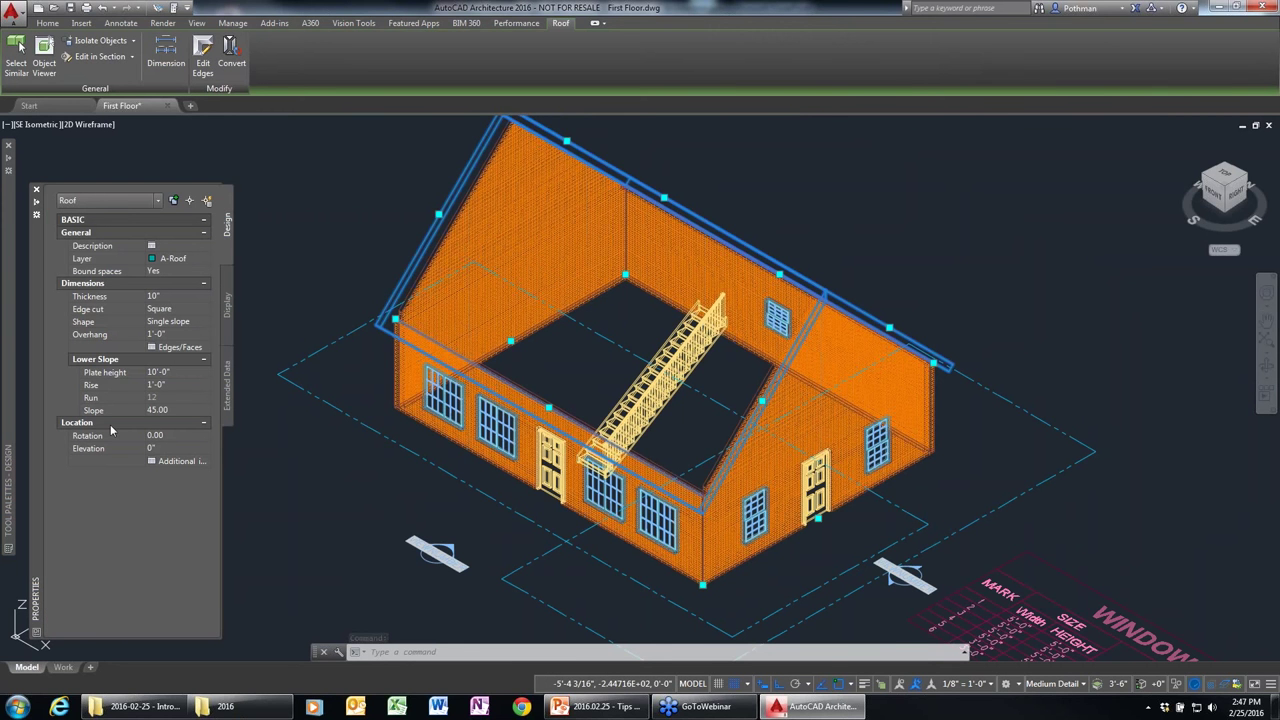
{"action": "left_click", "coordinate": [170, 385]}
{"action": "type", "text": "5"}
{"action": "key", "text": "Return"}
{"action": "key", "text": "Escape"}
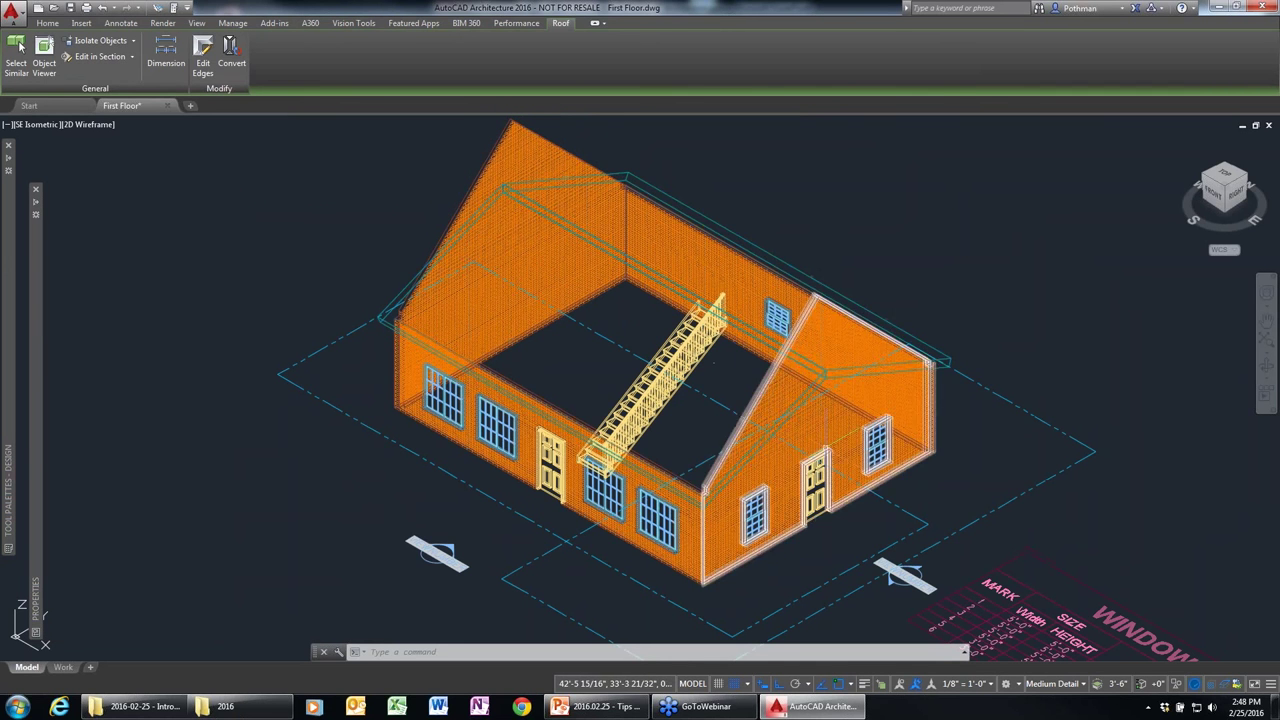
Modify both gable walls' roof lines so they project up to meet the roof.
{"action": "left_click", "coordinate": [790, 470]}
{"action": "right_click", "coordinate": [790, 470]}
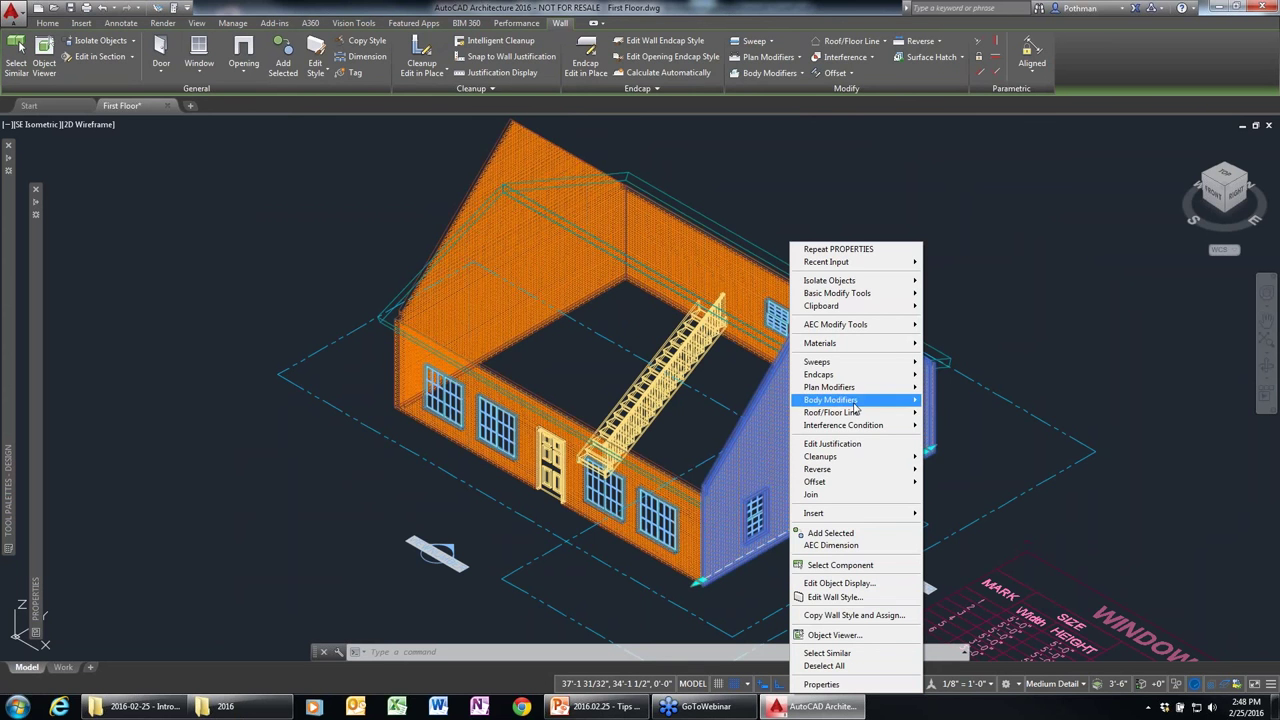
{"action": "mouse_move", "coordinate": [831, 412]}
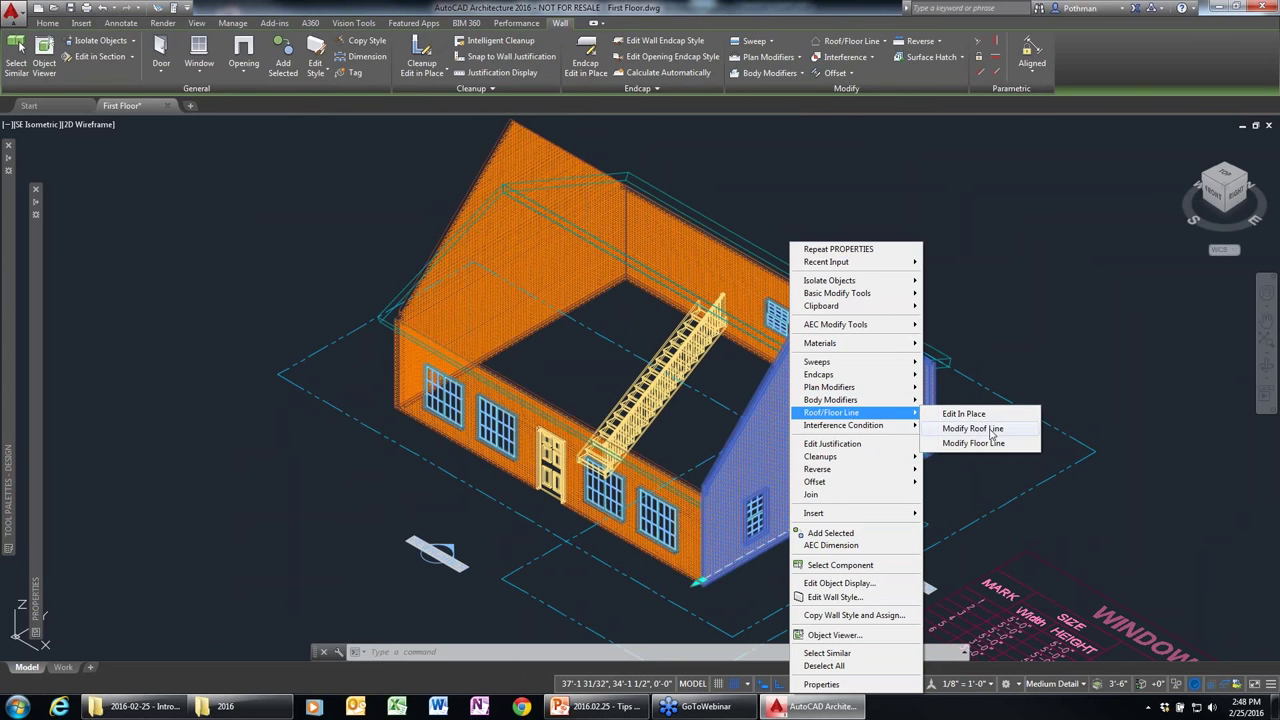
{"action": "left_click", "coordinate": [972, 428]}
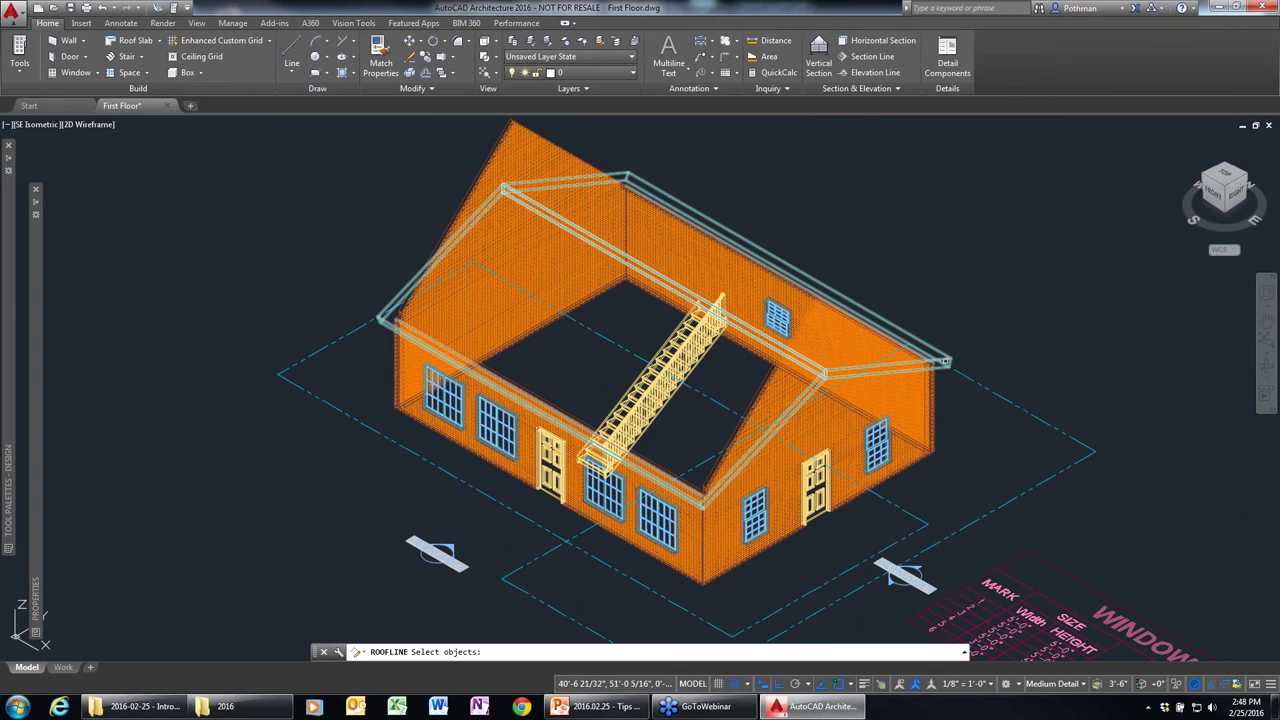
{"action": "left_click", "coordinate": [512, 186]}
{"action": "key", "text": "Return"}
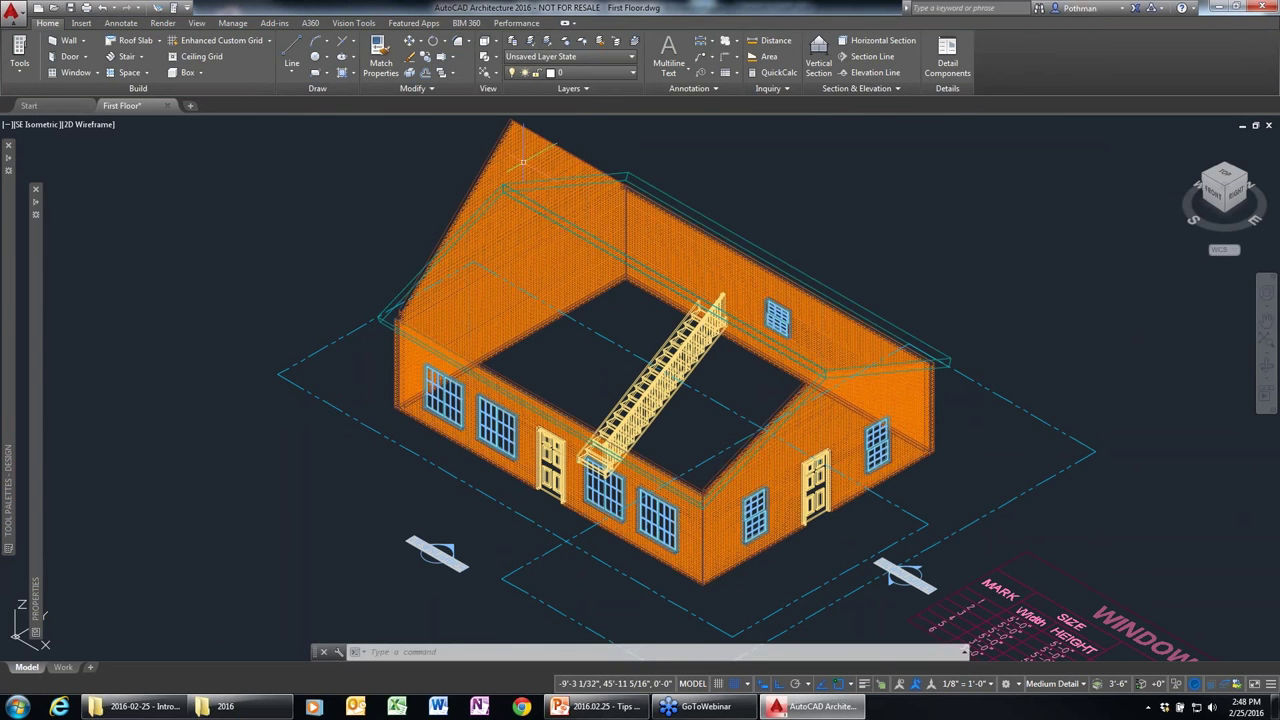
{"action": "left_click", "coordinate": [522, 161]}
{"action": "right_click", "coordinate": [522, 161]}
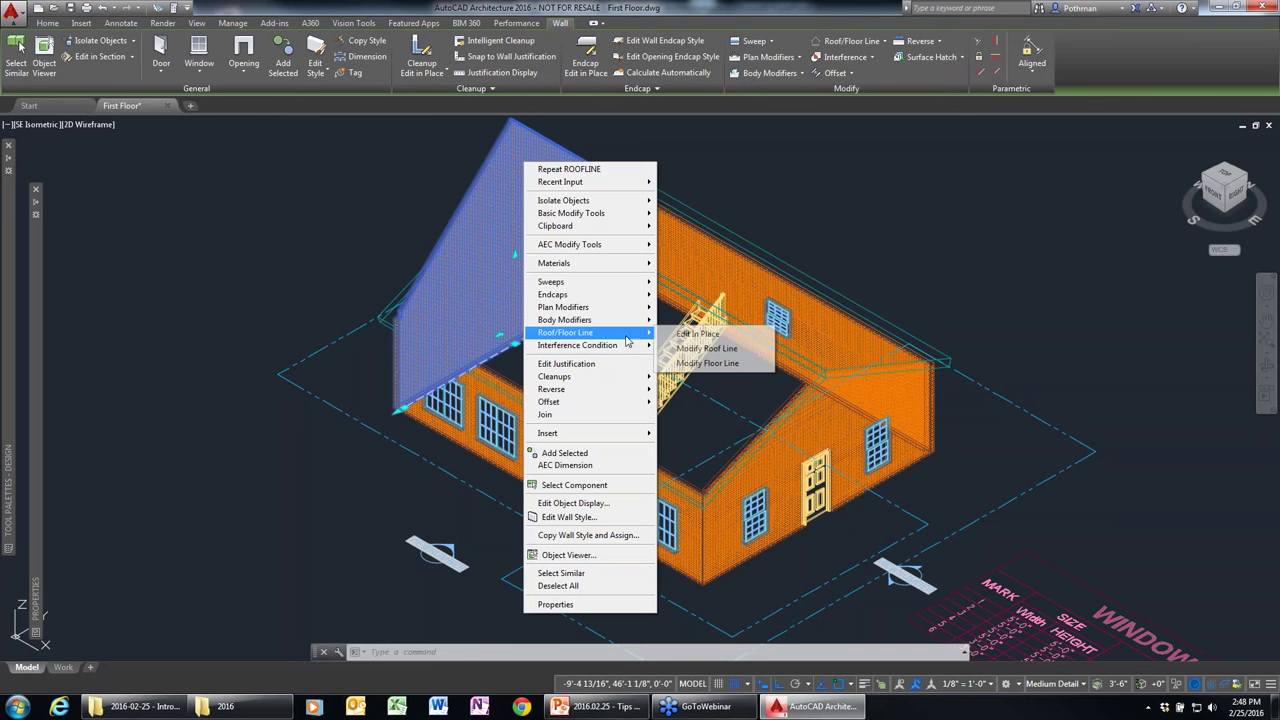
{"action": "left_click", "coordinate": [729, 349]}
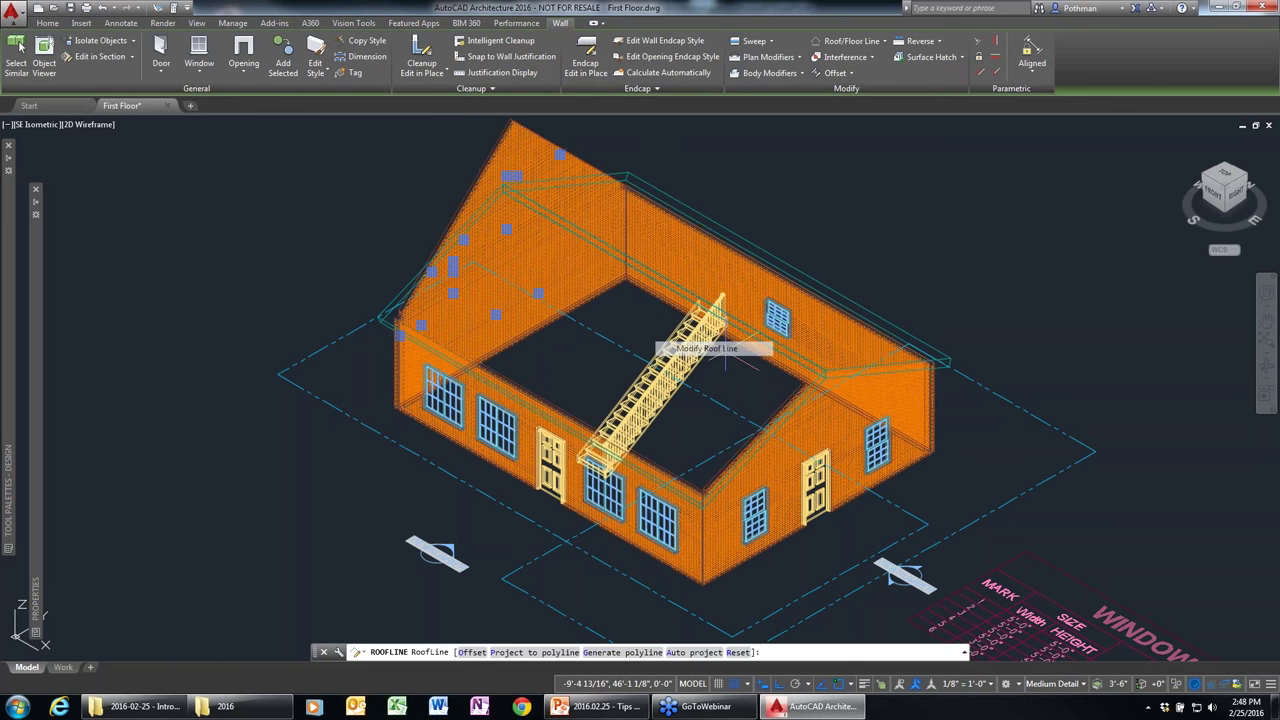
{"action": "type", "text": "a"}
{"action": "key", "text": "Return"}
{"action": "left_click", "coordinate": [637, 165]}
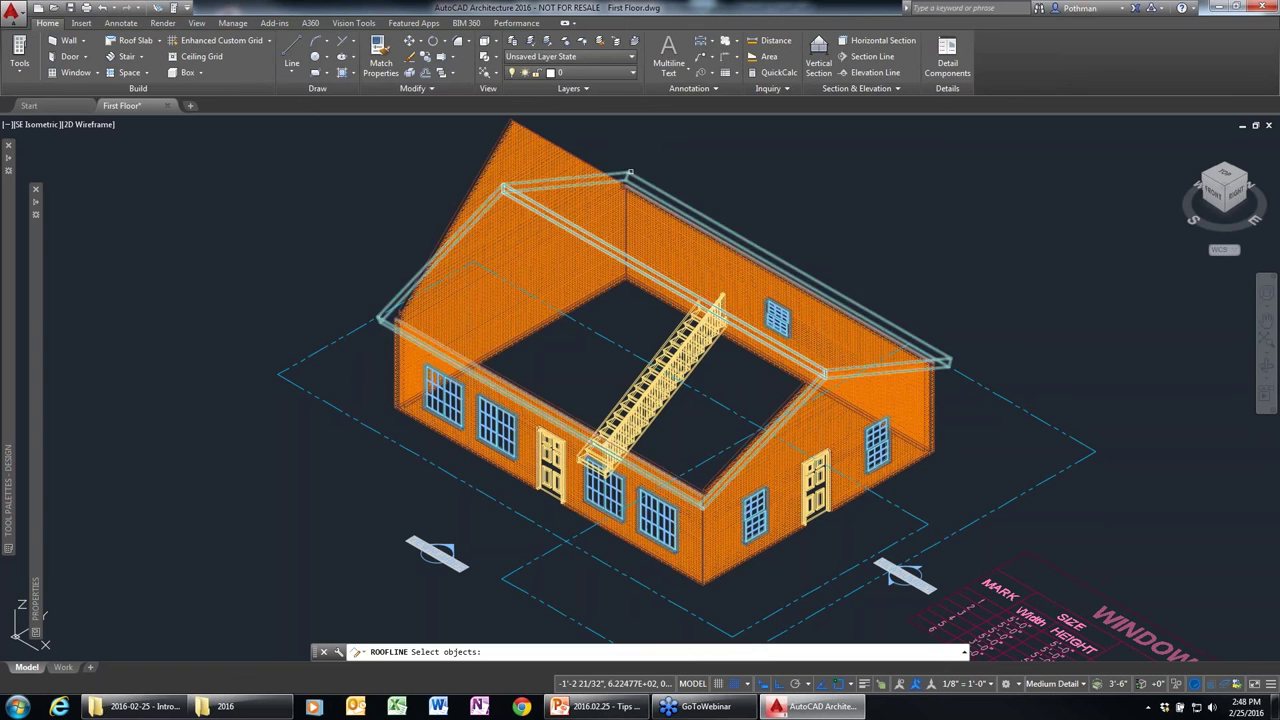
{"action": "key", "text": "Return"}
{"action": "key", "text": "Return"}
Switch the viewport to the Realistic visual style and inspect the brick house.
{"action": "scroll", "coordinate": [913, 508], "scroll_direction": "down", "scroll_amount": 3}
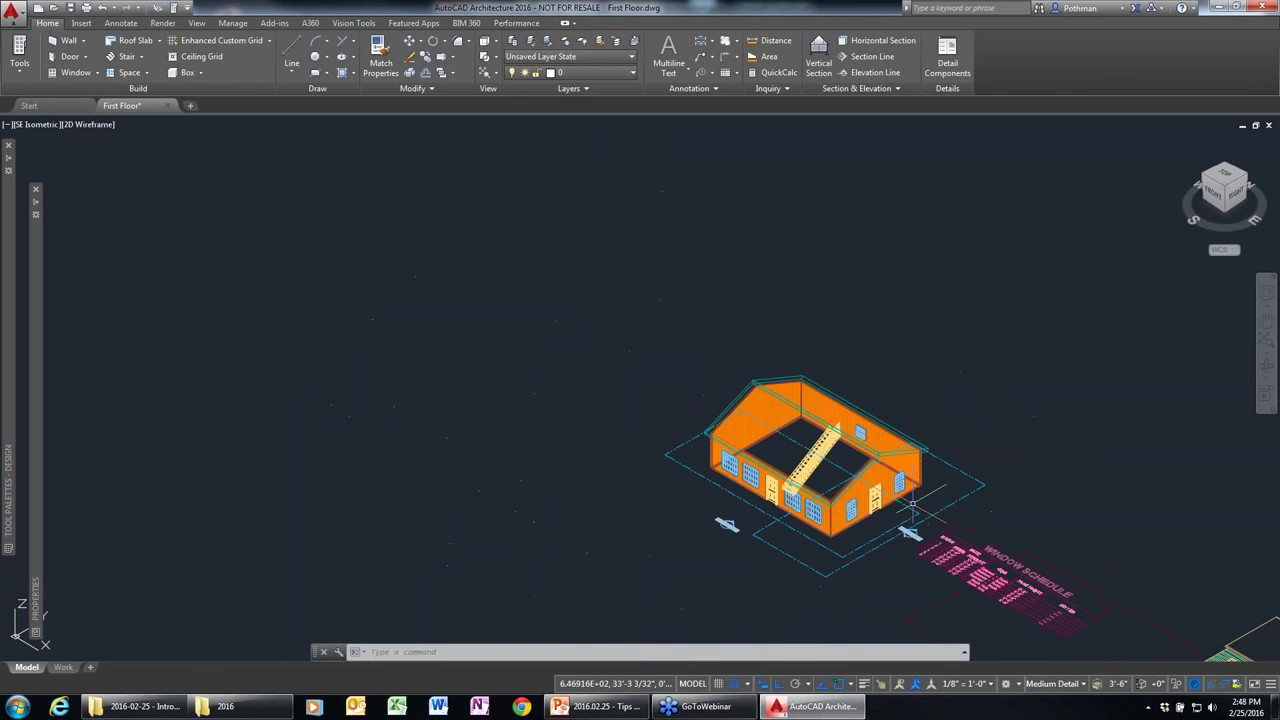
{"action": "scroll", "coordinate": [930, 505], "scroll_direction": "up", "scroll_amount": 2}
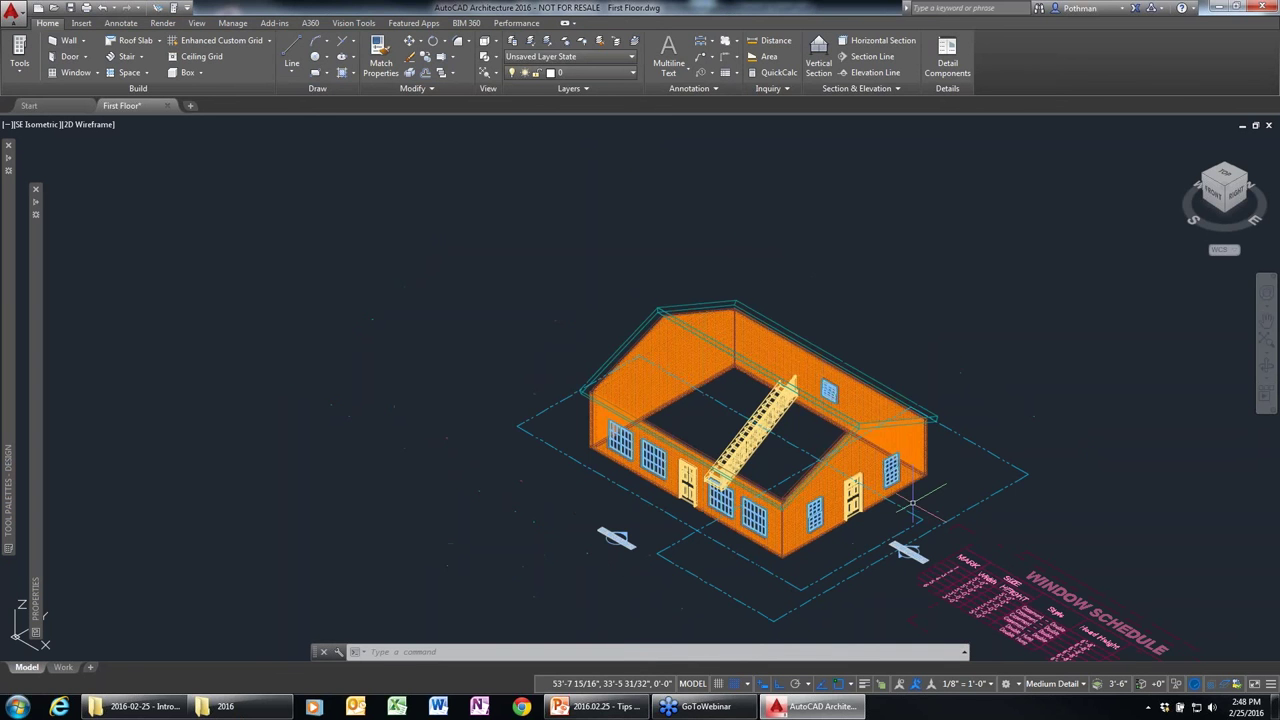
{"action": "left_click", "coordinate": [92, 124]}
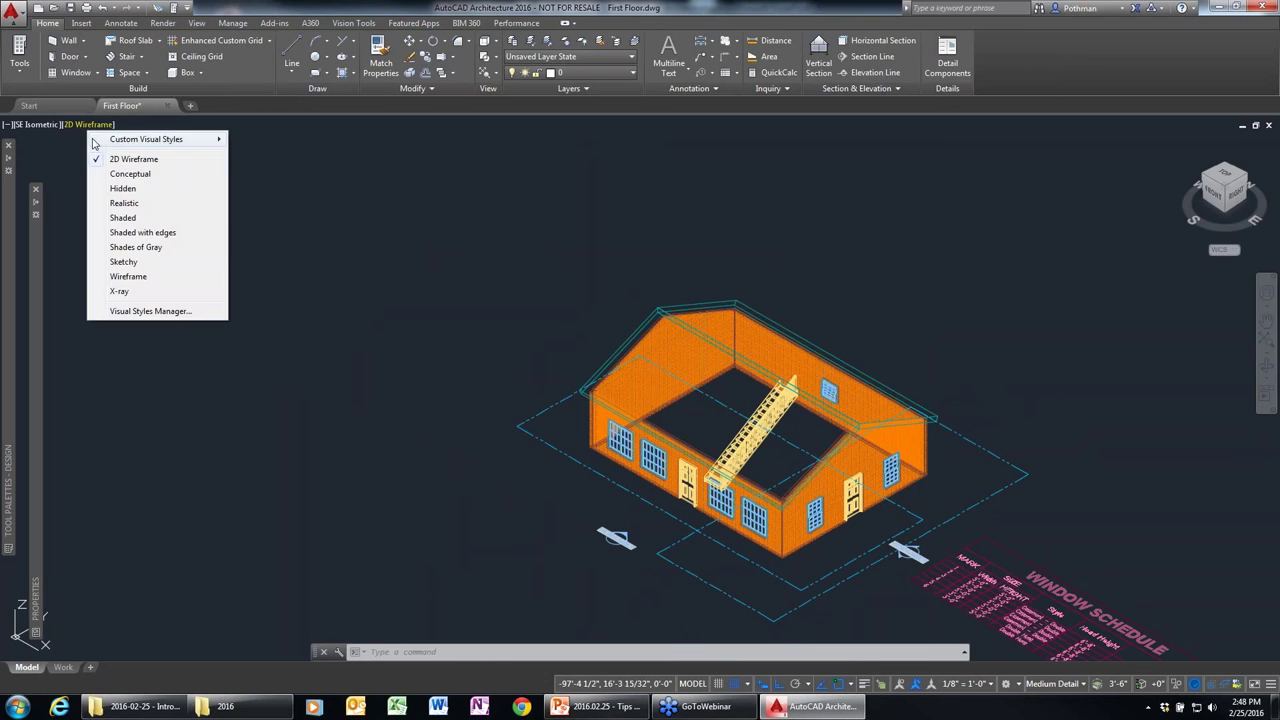
{"action": "left_click", "coordinate": [124, 203]}
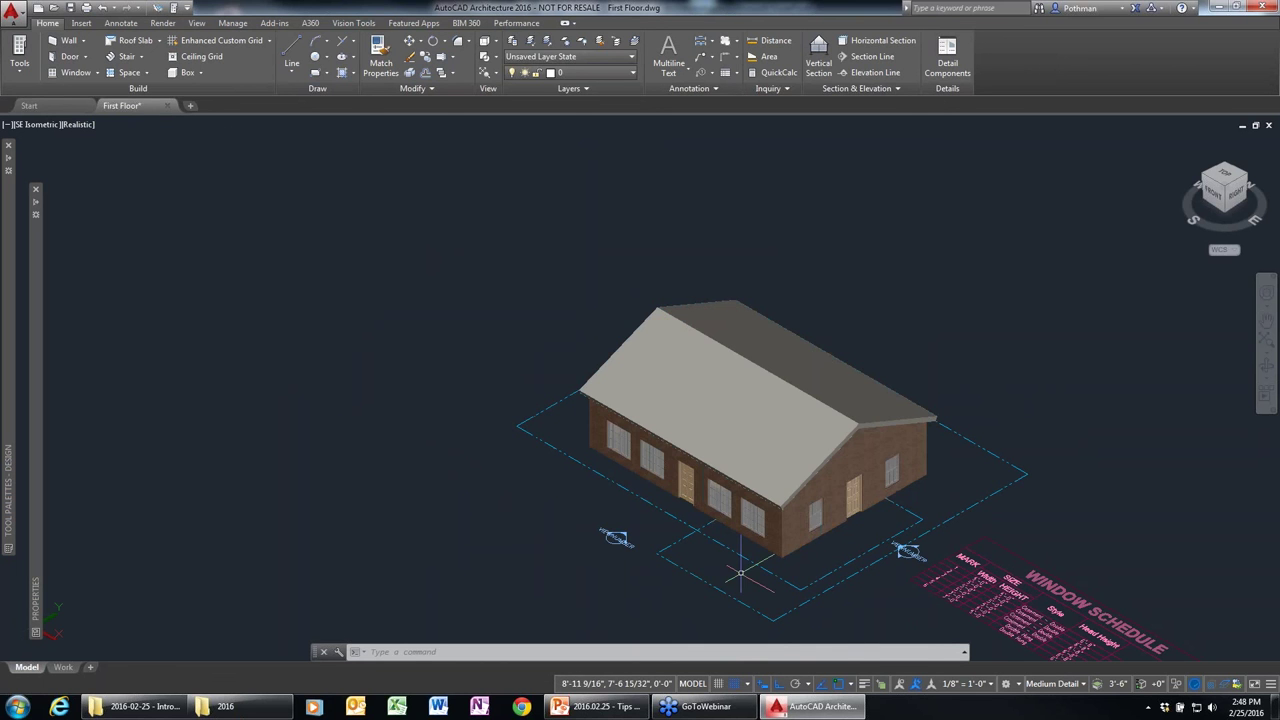
{"action": "scroll", "coordinate": [741, 573], "scroll_direction": "up", "scroll_amount": 3}
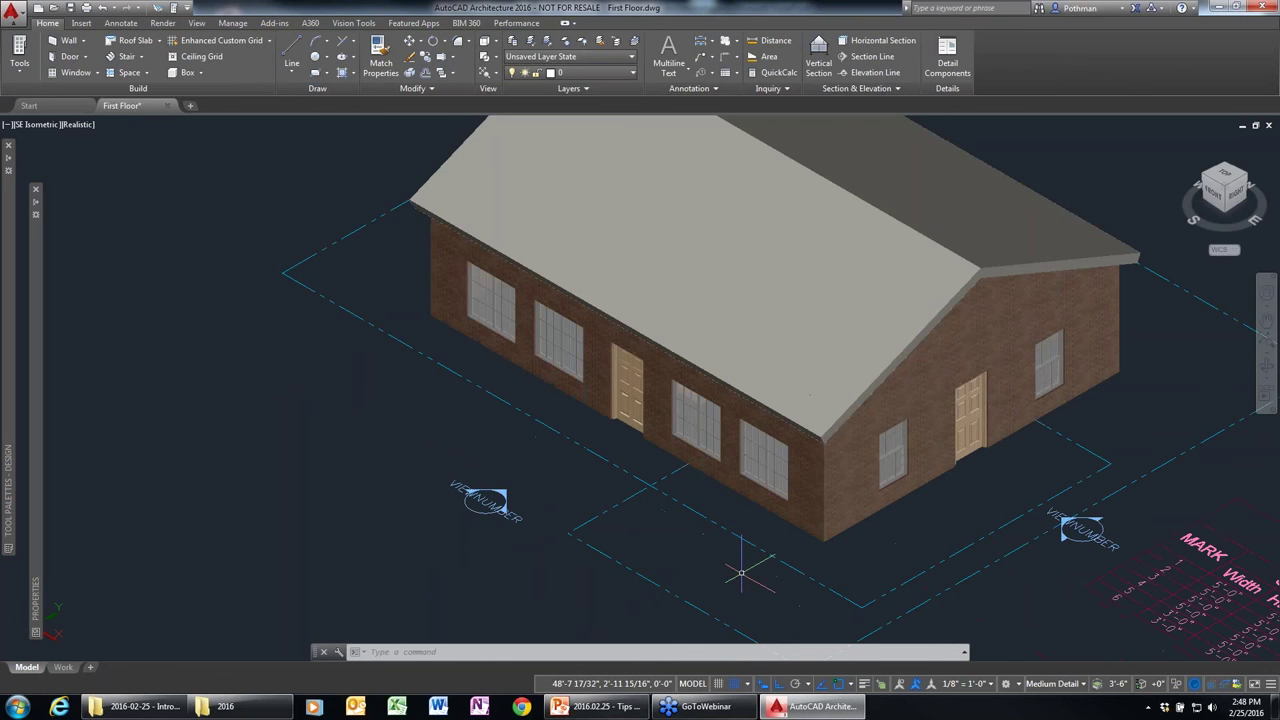
{"action": "scroll", "coordinate": [741, 573], "scroll_direction": "up", "scroll_amount": 2}
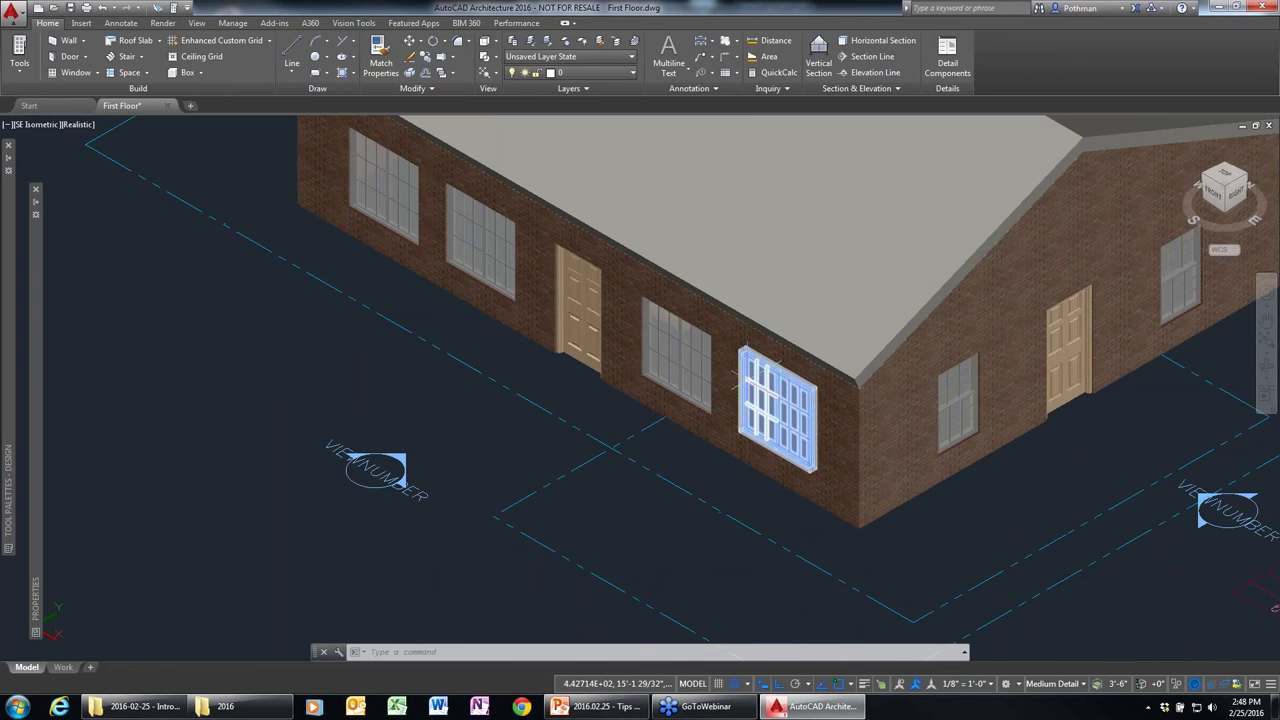
{"action": "scroll", "coordinate": [745, 372], "scroll_direction": "up", "scroll_amount": 2}
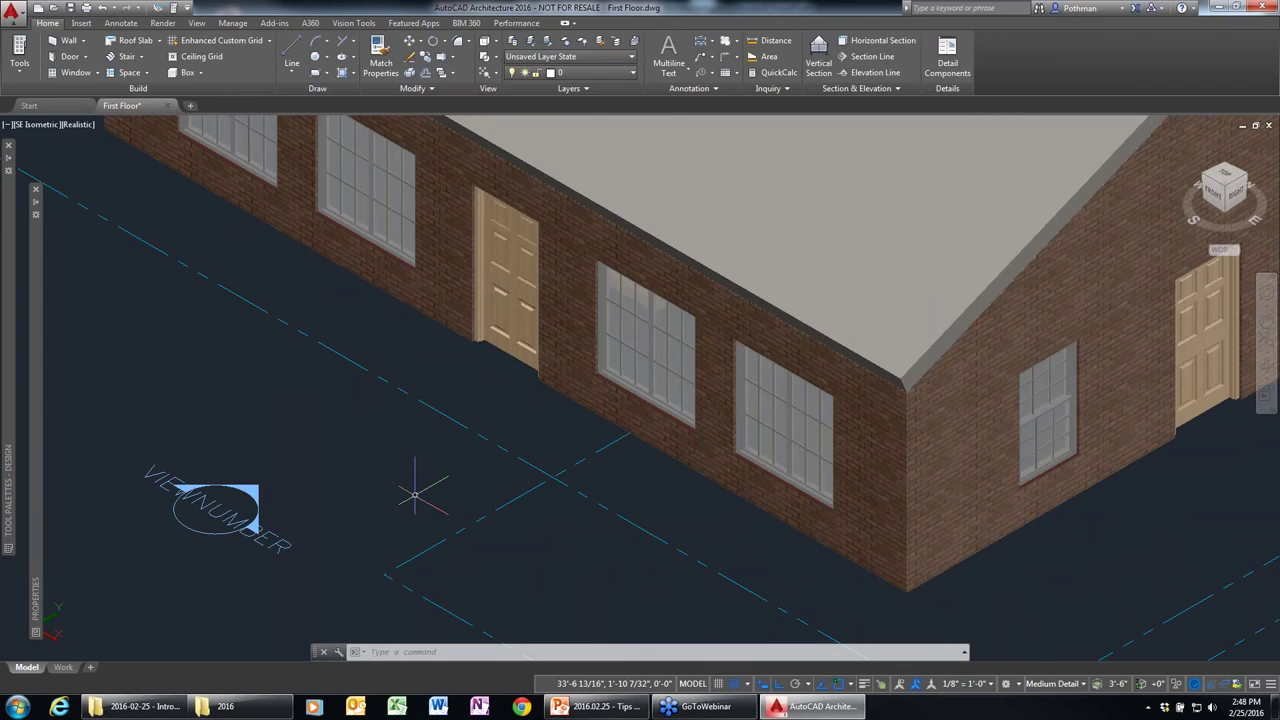
{"action": "scroll", "coordinate": [415, 495], "scroll_direction": "down", "scroll_amount": 5}
{"action": "key", "text": "Escape"}
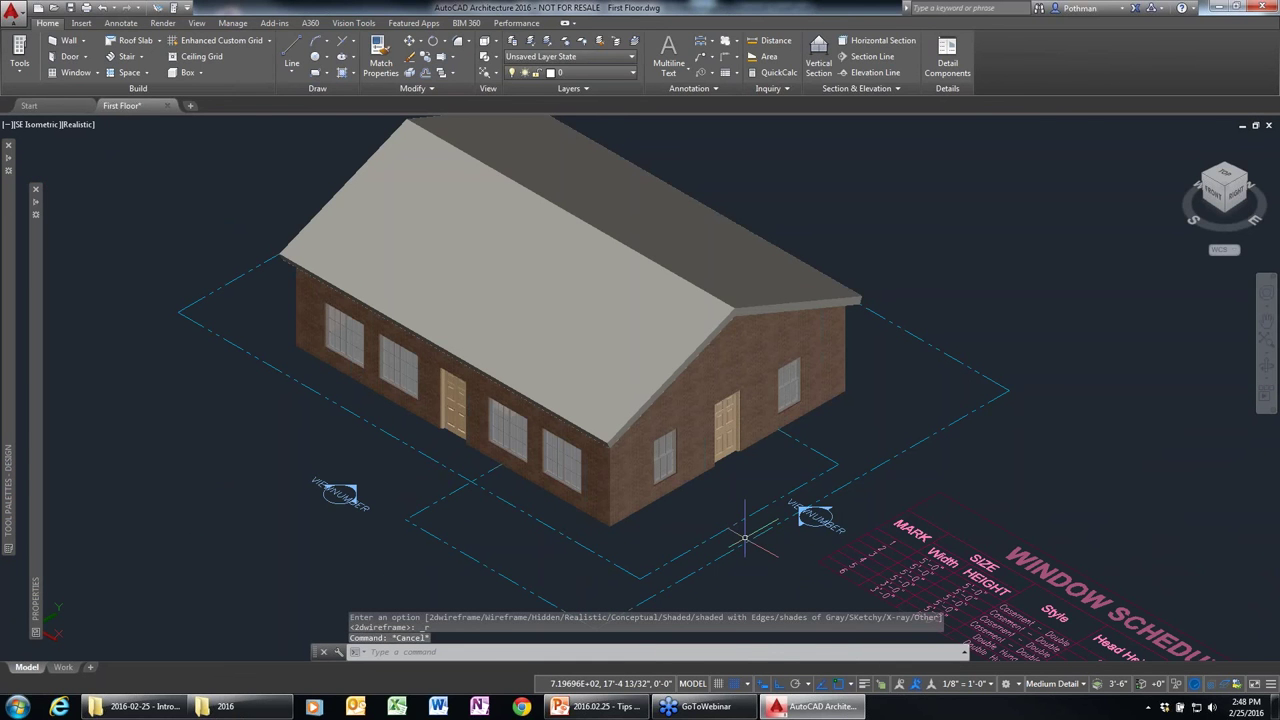
Return to the 2D Wireframe style and a top-down PLAN view.
{"action": "left_click", "coordinate": [78, 125]}
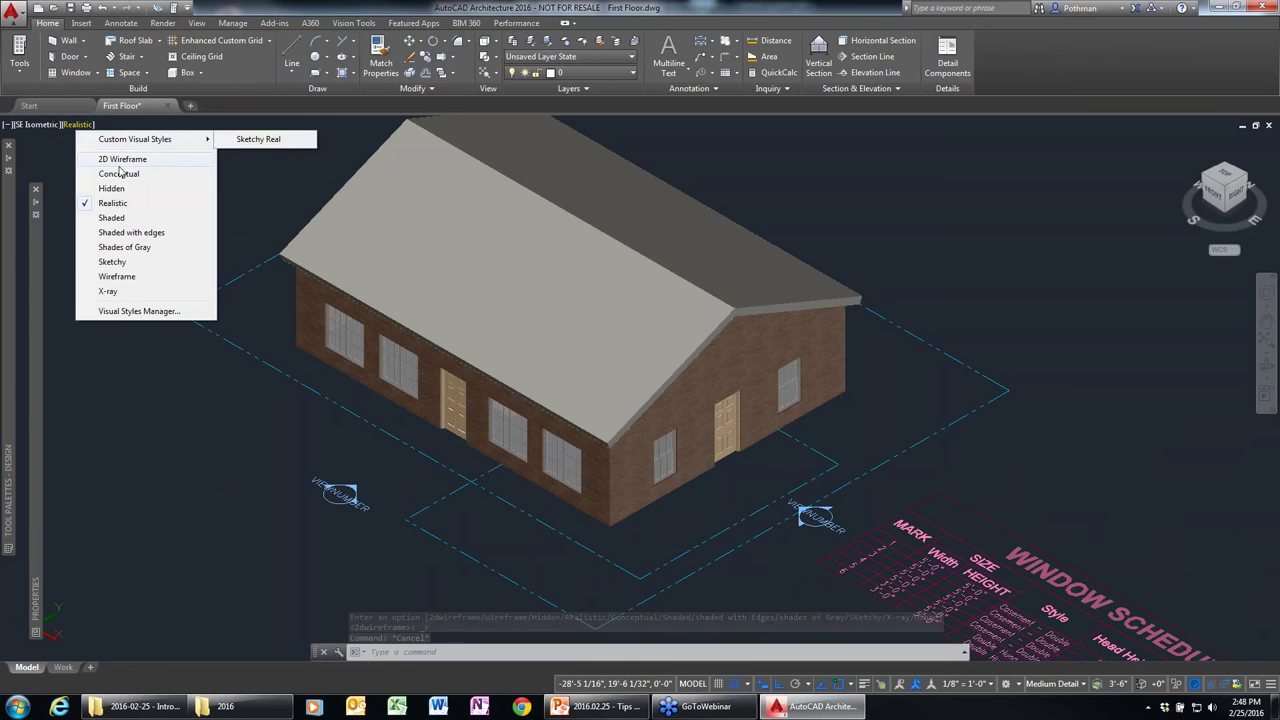
{"action": "left_click", "coordinate": [122, 159]}
{"action": "type", "text": "plan"}
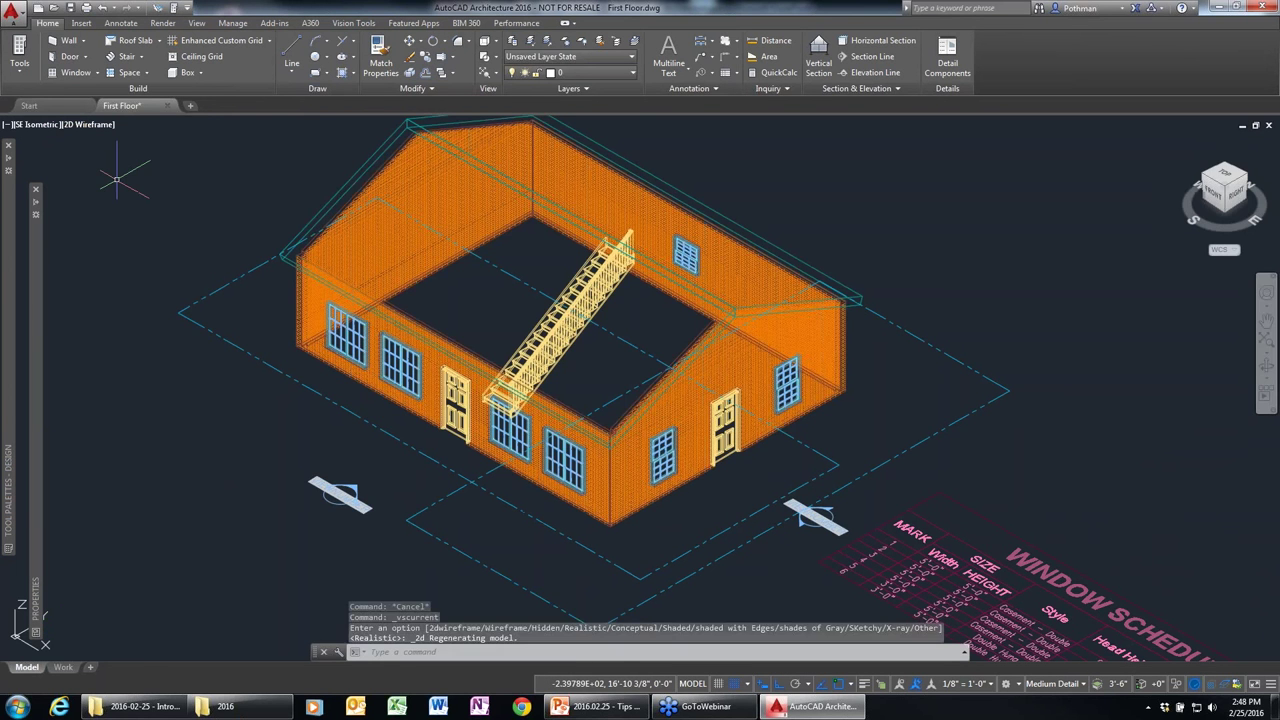
{"action": "key", "text": "Return"}
{"action": "key", "text": "Return"}
{"action": "key", "text": "Return"}
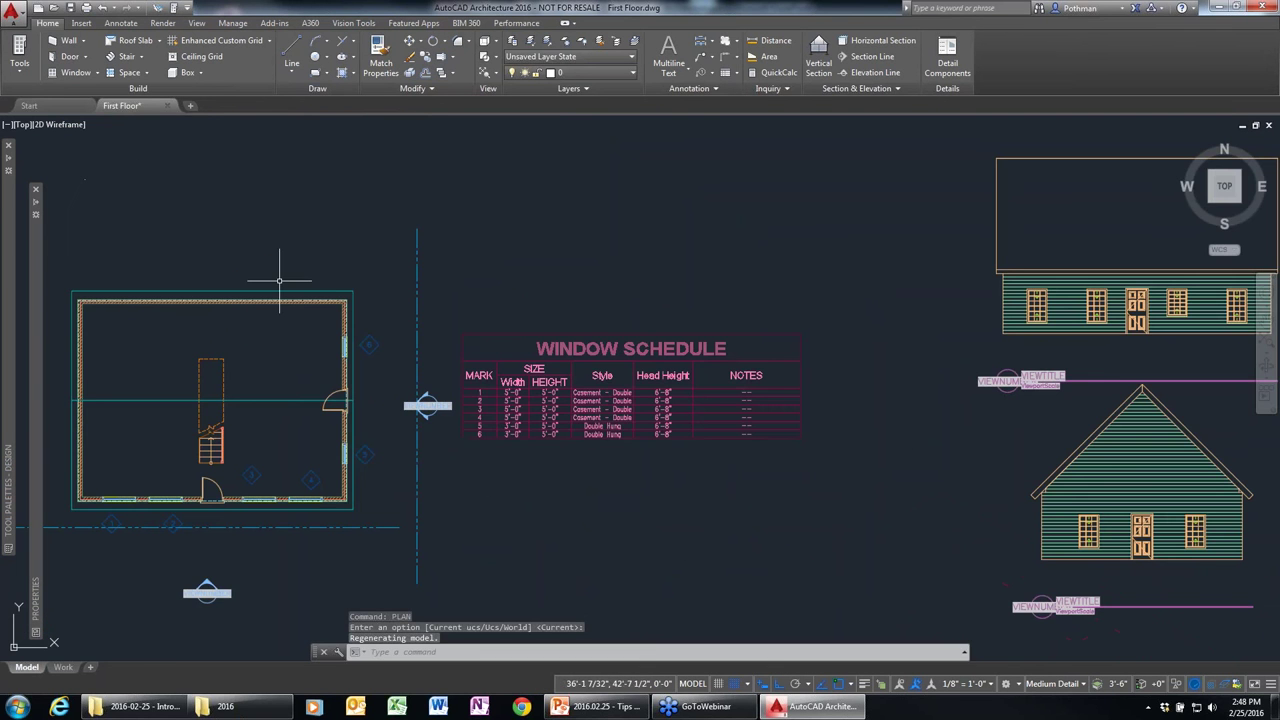
{"action": "key", "text": "Escape"}
{"action": "scroll", "coordinate": [583, 428], "scroll_direction": "up", "scroll_amount": 7}
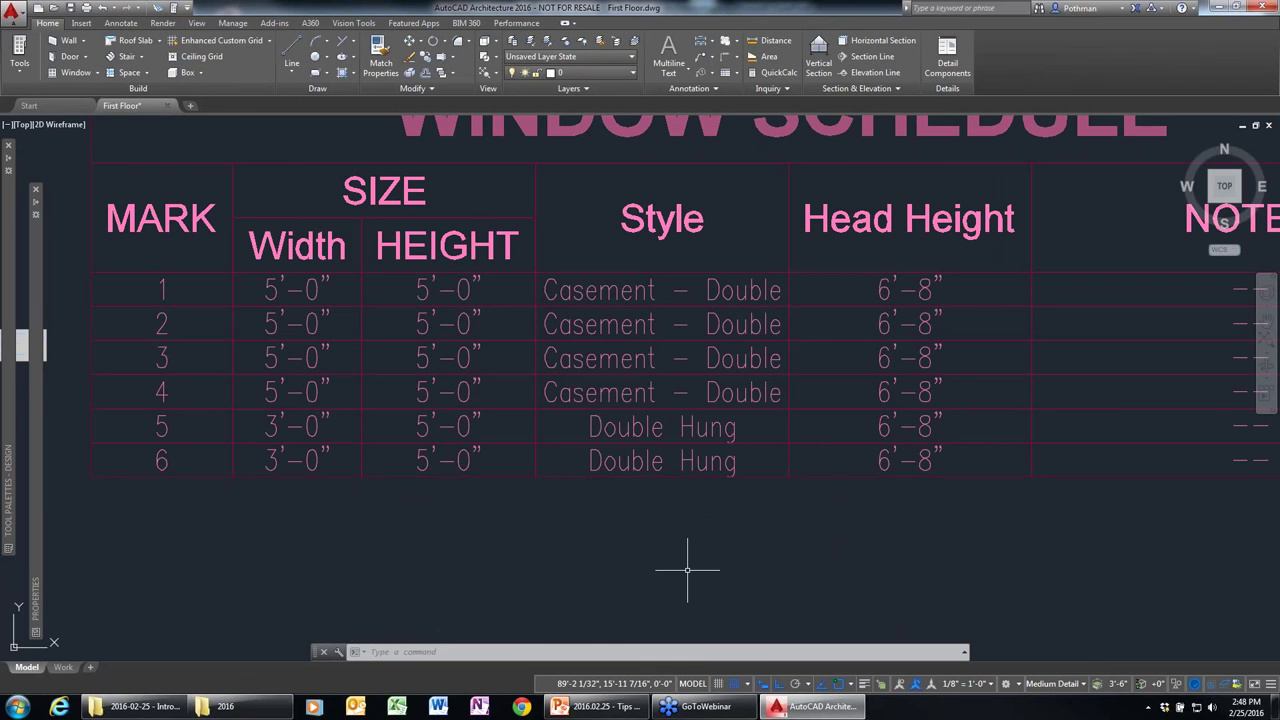
{"action": "scroll", "coordinate": [697, 555], "scroll_direction": "down", "scroll_amount": 1}
{"action": "scroll", "coordinate": [709, 549], "scroll_direction": "down", "scroll_amount": 3}
{"action": "scroll", "coordinate": [709, 549], "scroll_direction": "down", "scroll_amount": 2}
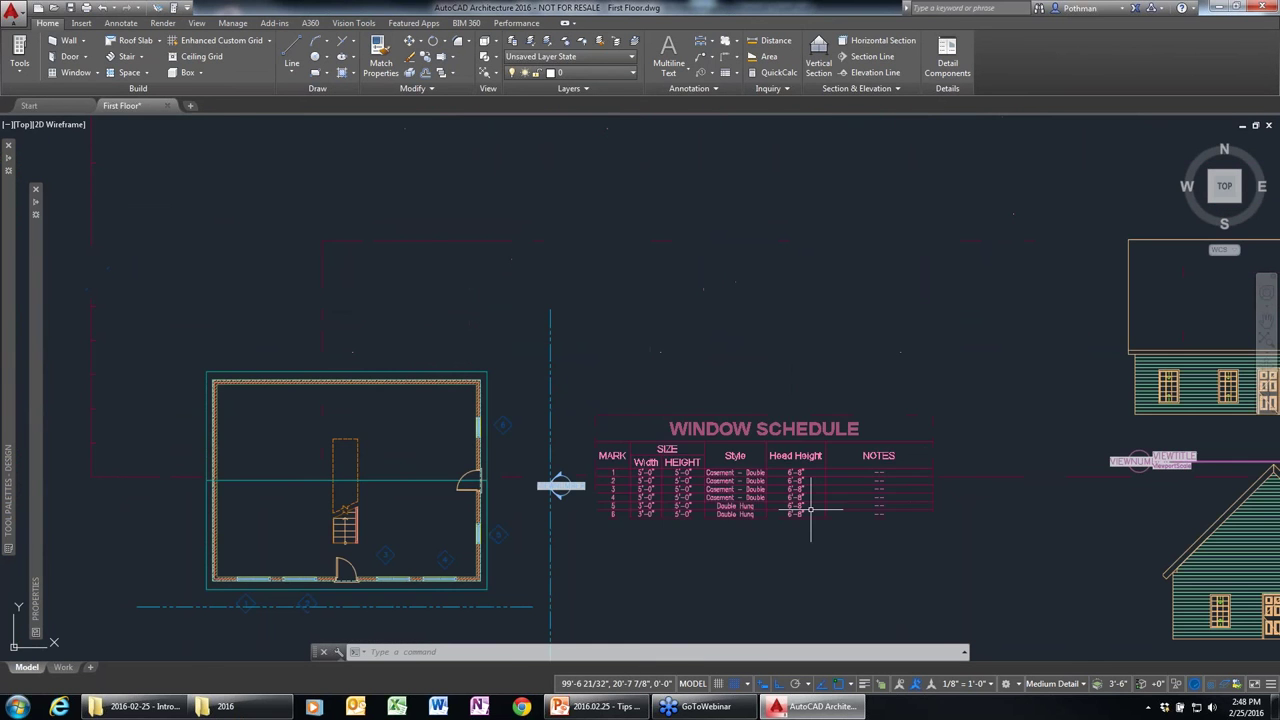
{"action": "mouse_move", "coordinate": [900, 517]}
{"action": "middle_mouse_down"}
{"action": "mouse_move", "coordinate": [579, 378]}
{"action": "mouse_move", "coordinate": [499, 363]}
{"action": "middle_mouse_up"}
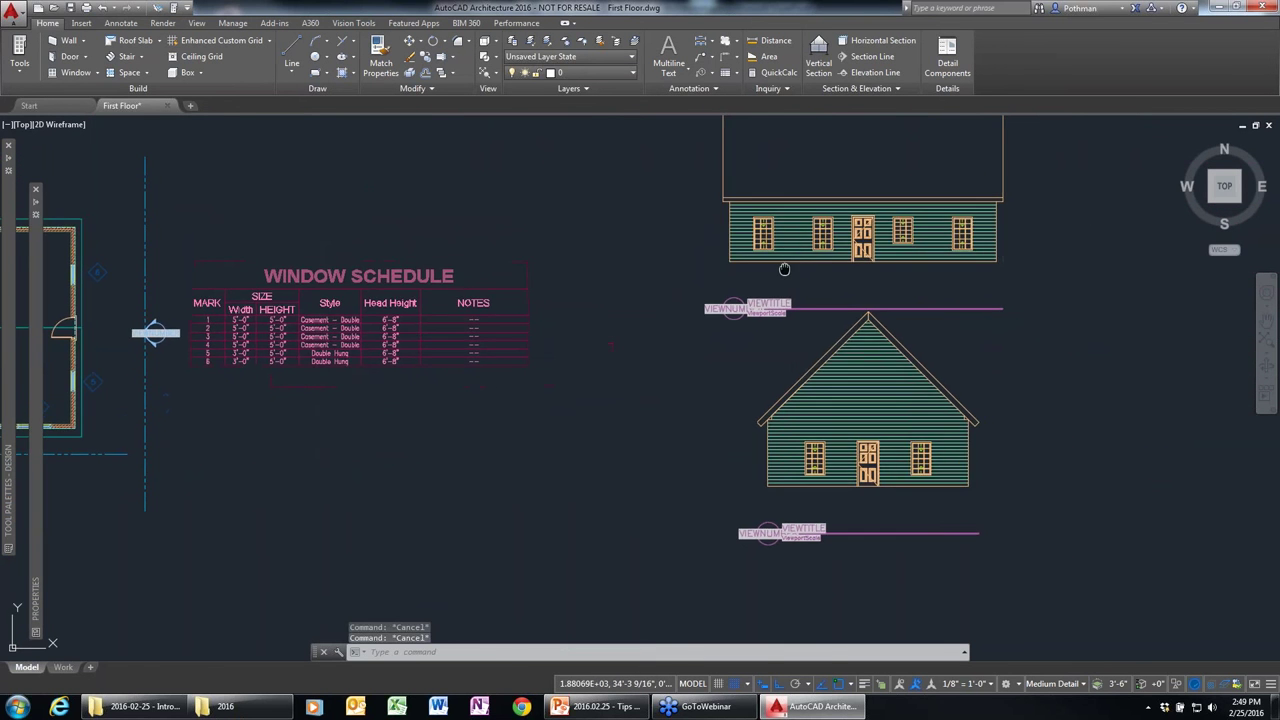
Refresh the upper front elevation so it shows the brick walls and casement windows.
{"action": "middle_click_drag", "start_coordinate": [920, 206], "coordinate": [788, 311]}
{"action": "left_click", "coordinate": [788, 311]}
{"action": "right_click", "coordinate": [788, 311]}
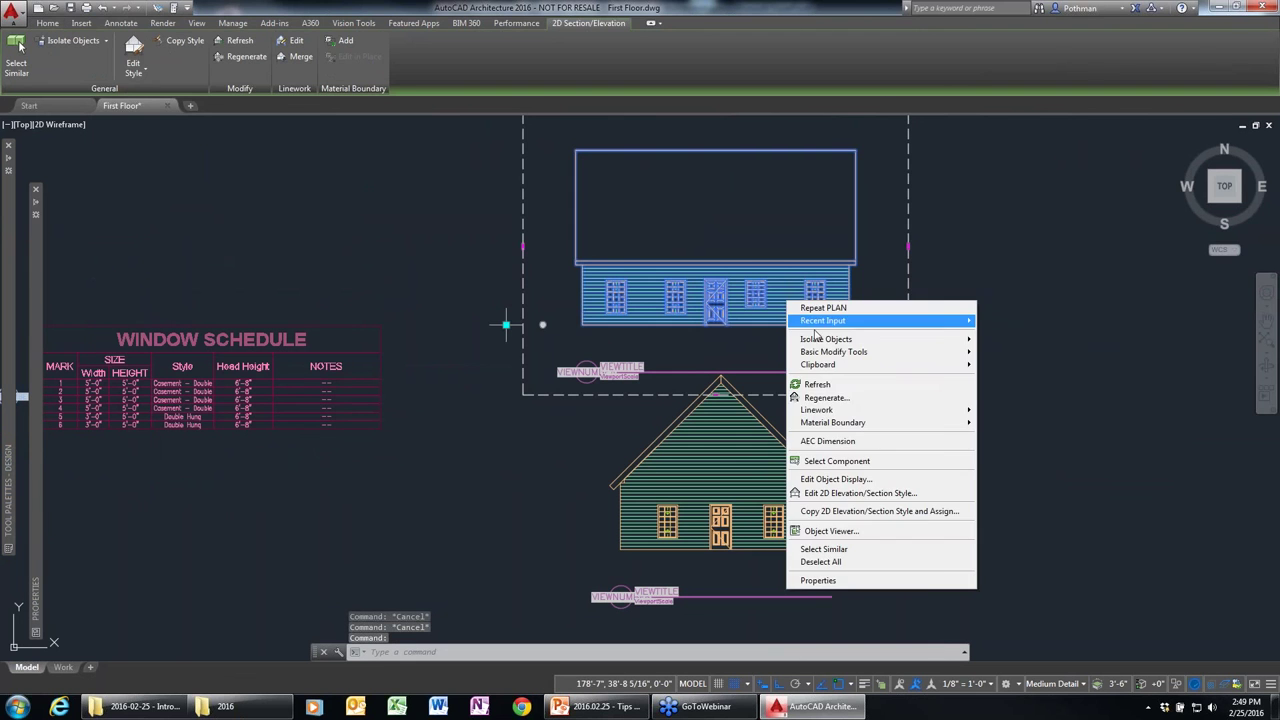
{"action": "left_click", "coordinate": [847, 386]}
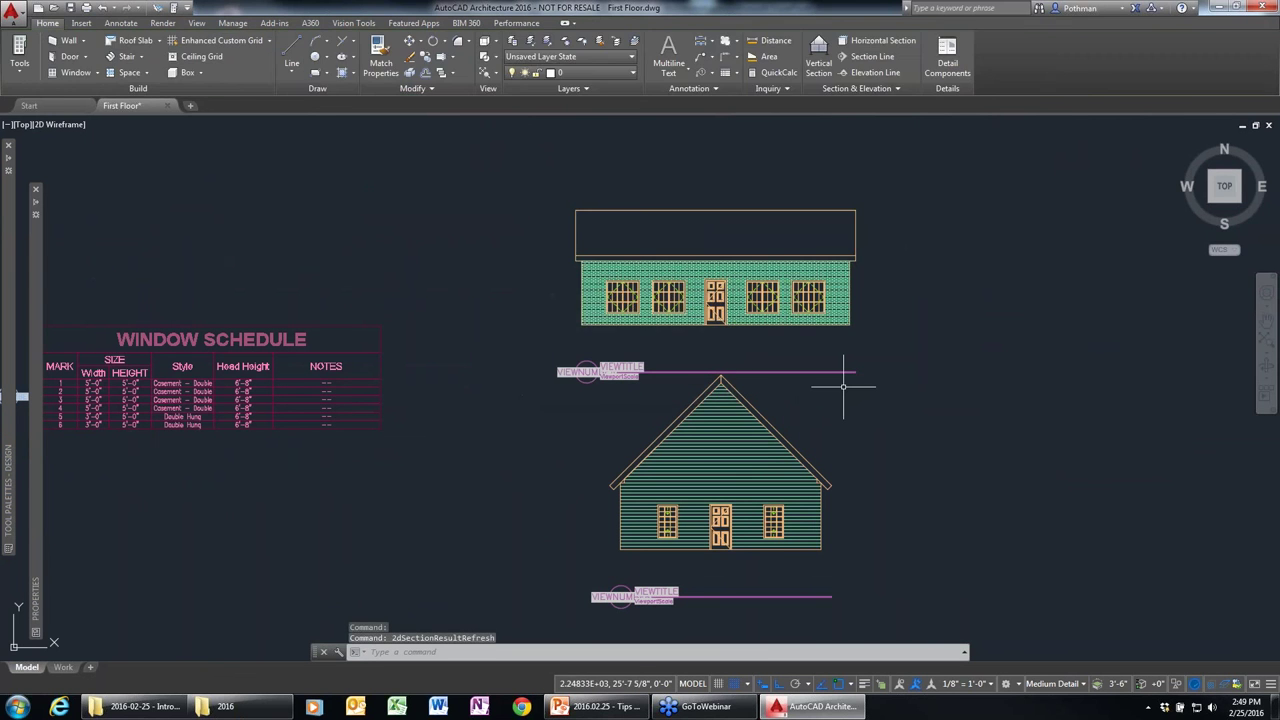
{"action": "left_click", "coordinate": [720, 452]}
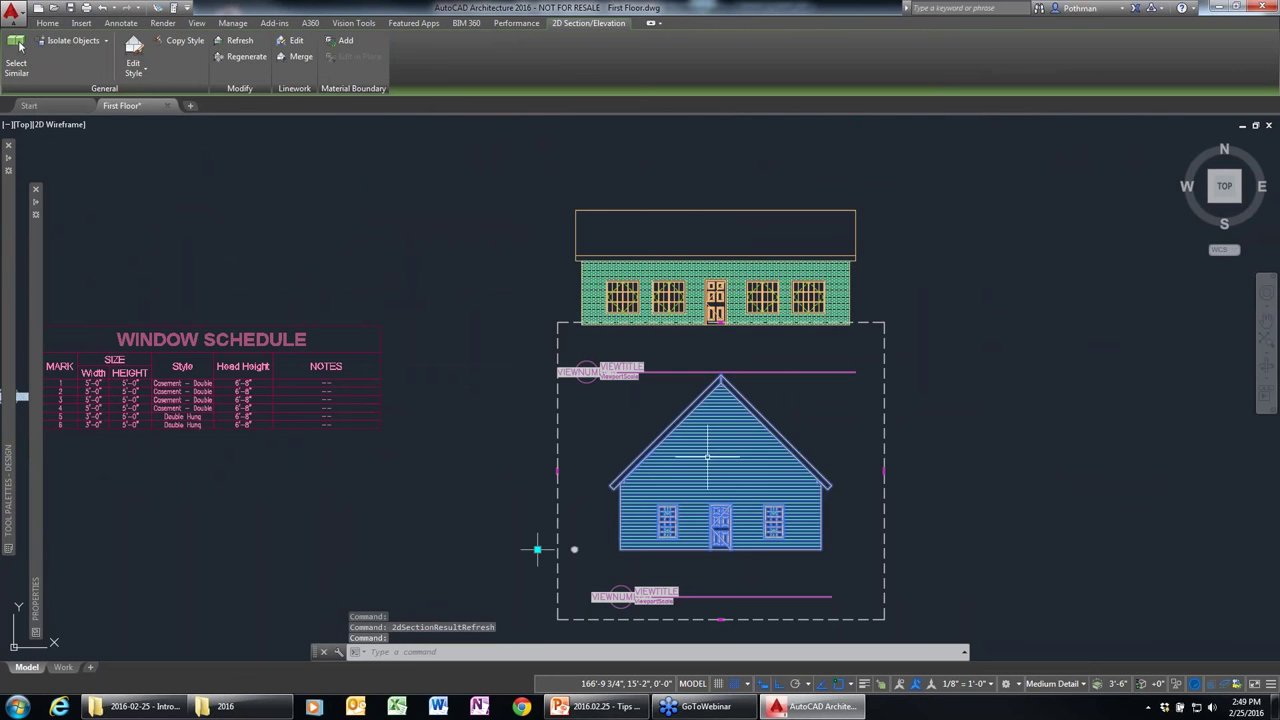
Open the lower elevation's options menu, then dismiss it and clear the selection.
{"action": "right_click", "coordinate": [707, 168]}
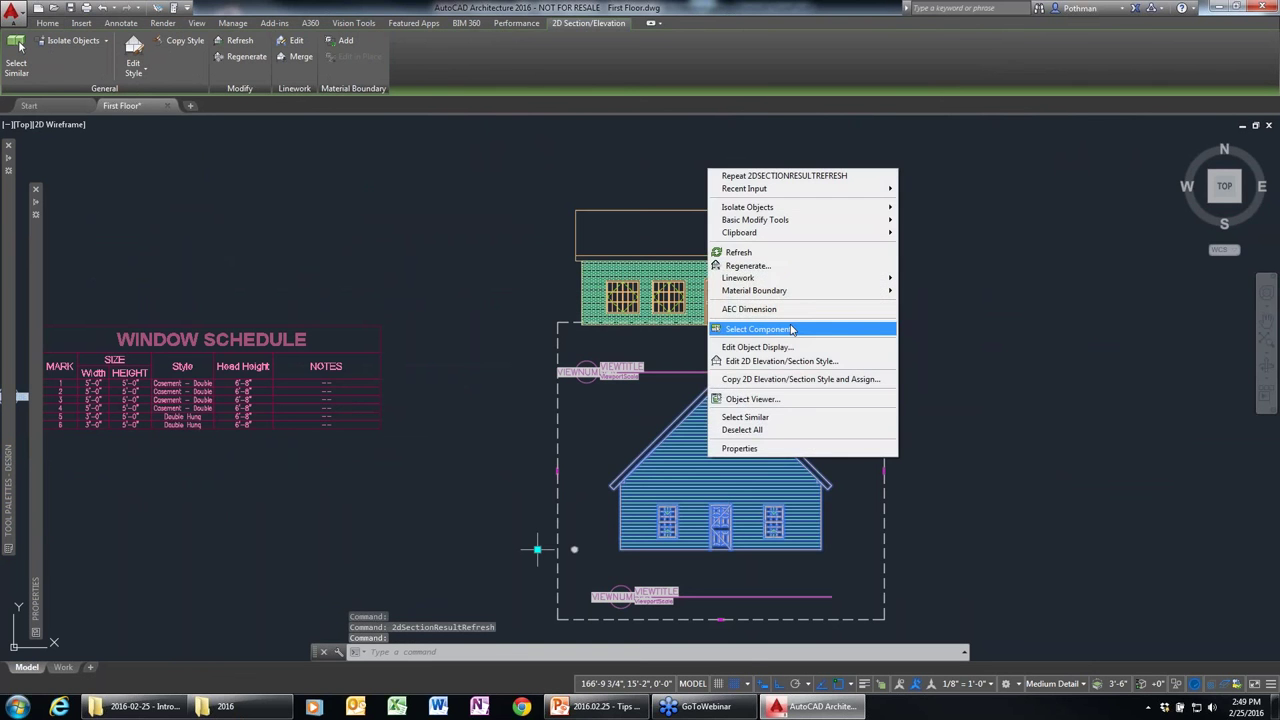
{"action": "key", "text": "Escape"}
{"action": "key", "text": "Escape"}
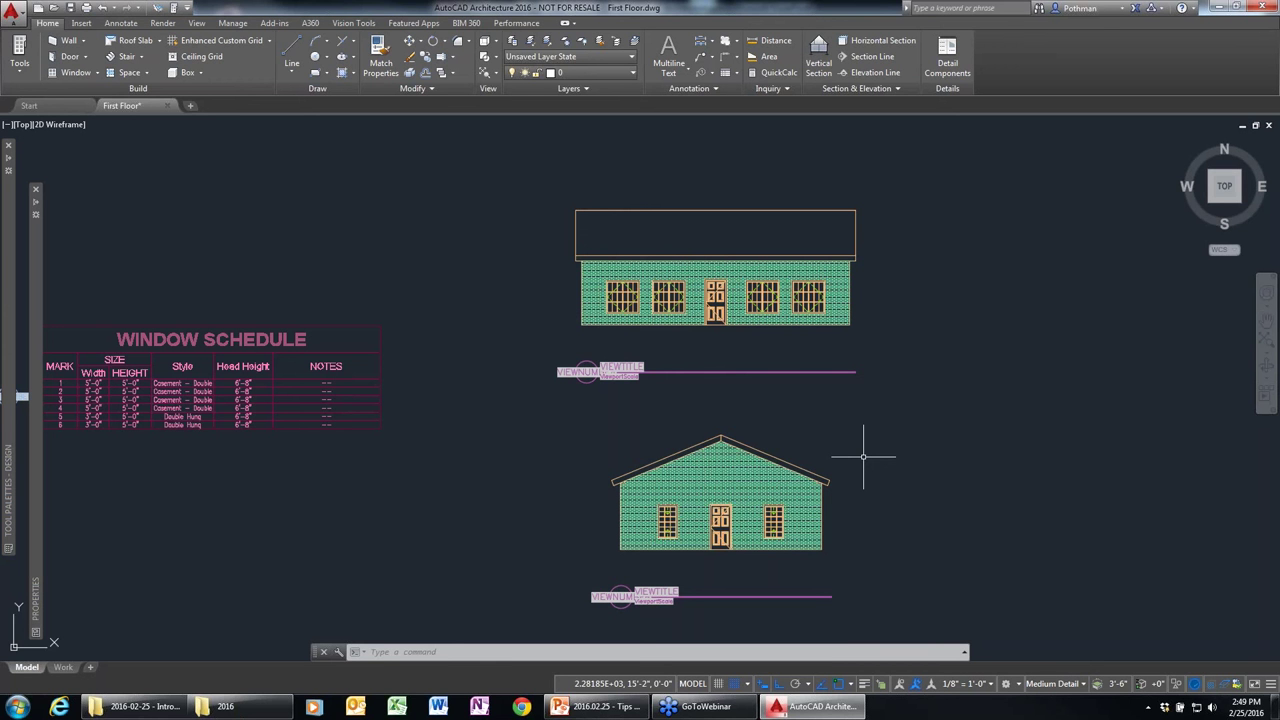
Start the slide show and step back to the Additional Resources slide.
{"action": "left_click", "coordinate": [628, 708]}
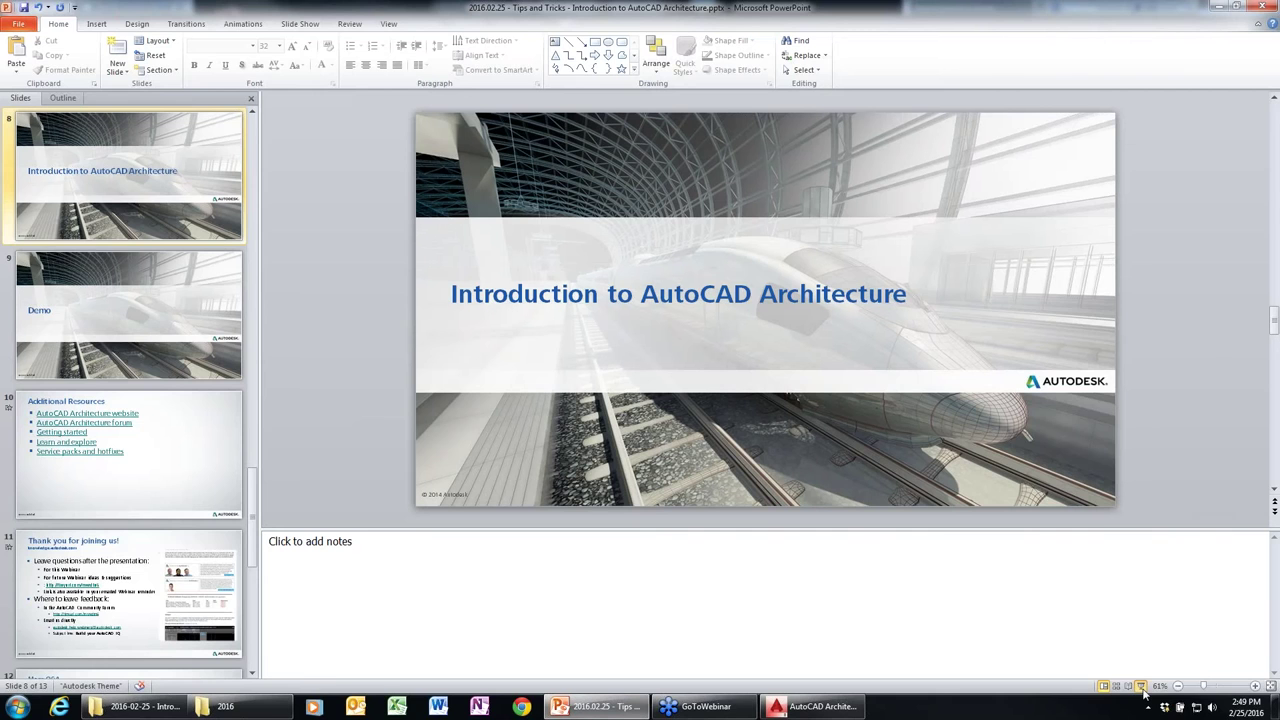
{"action": "left_click", "coordinate": [1141, 687]}
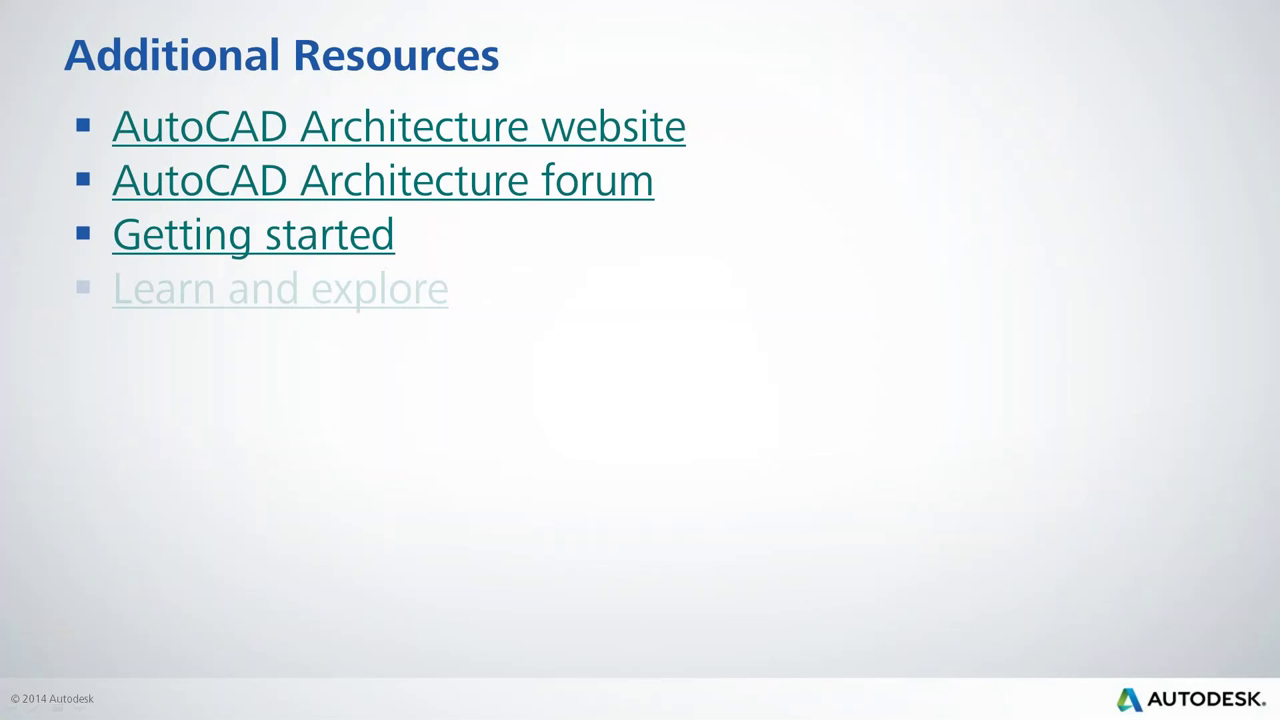
{"action": "key", "text": "Right"}
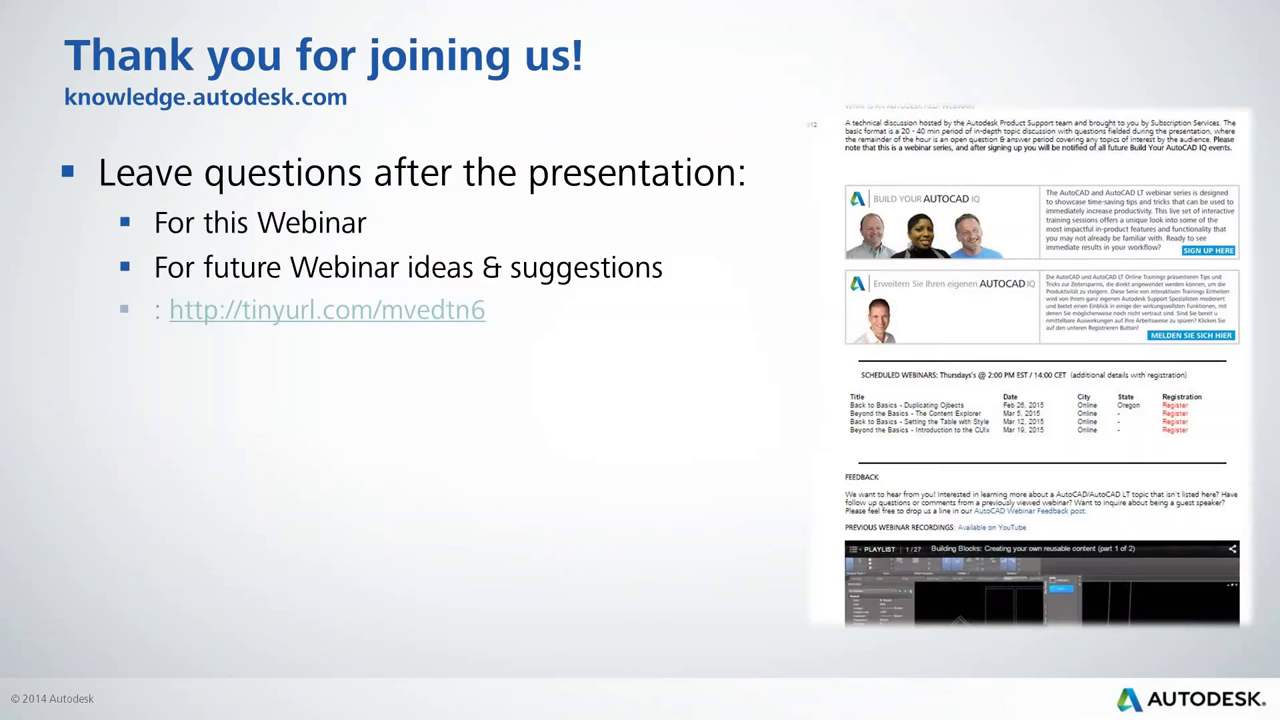
{"action": "key", "text": "Right"}
{"action": "key", "text": "Left"}
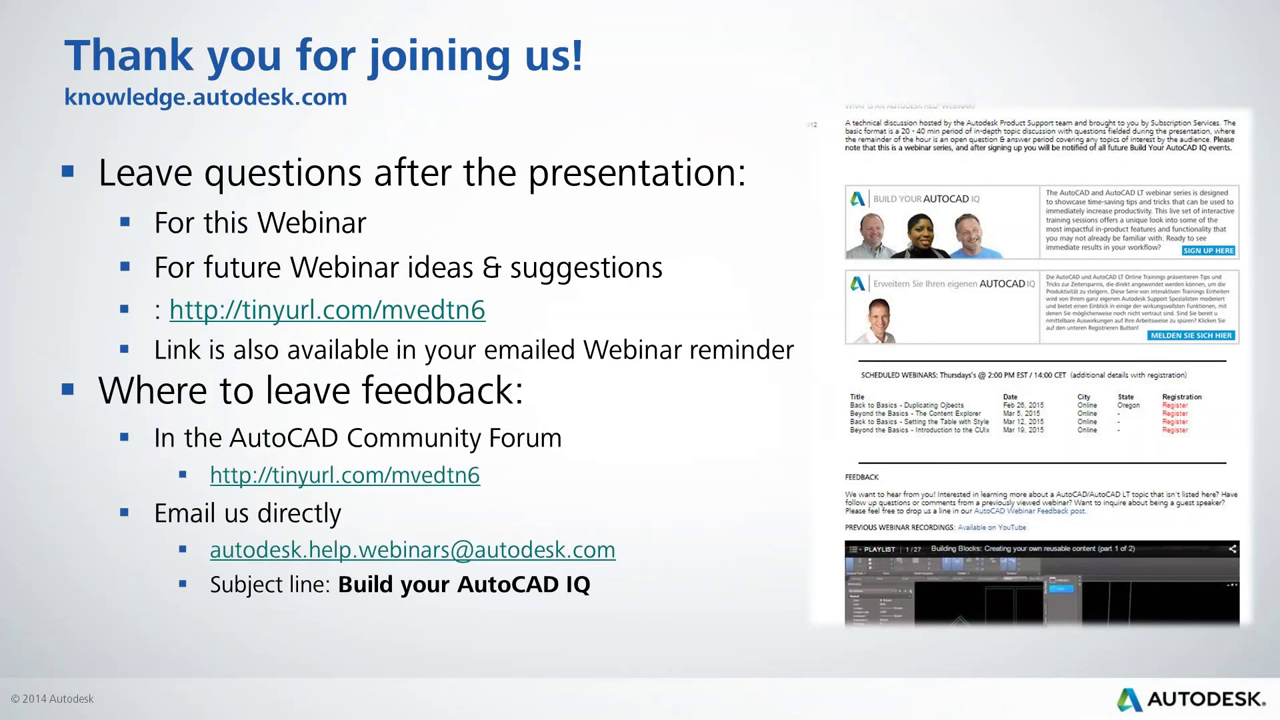
{"action": "key", "text": "Left"}
{"action": "key", "text": "Left"}
{"action": "key", "text": "Left"}
{"action": "key", "text": "Left"}
{"action": "key", "text": "Left"}
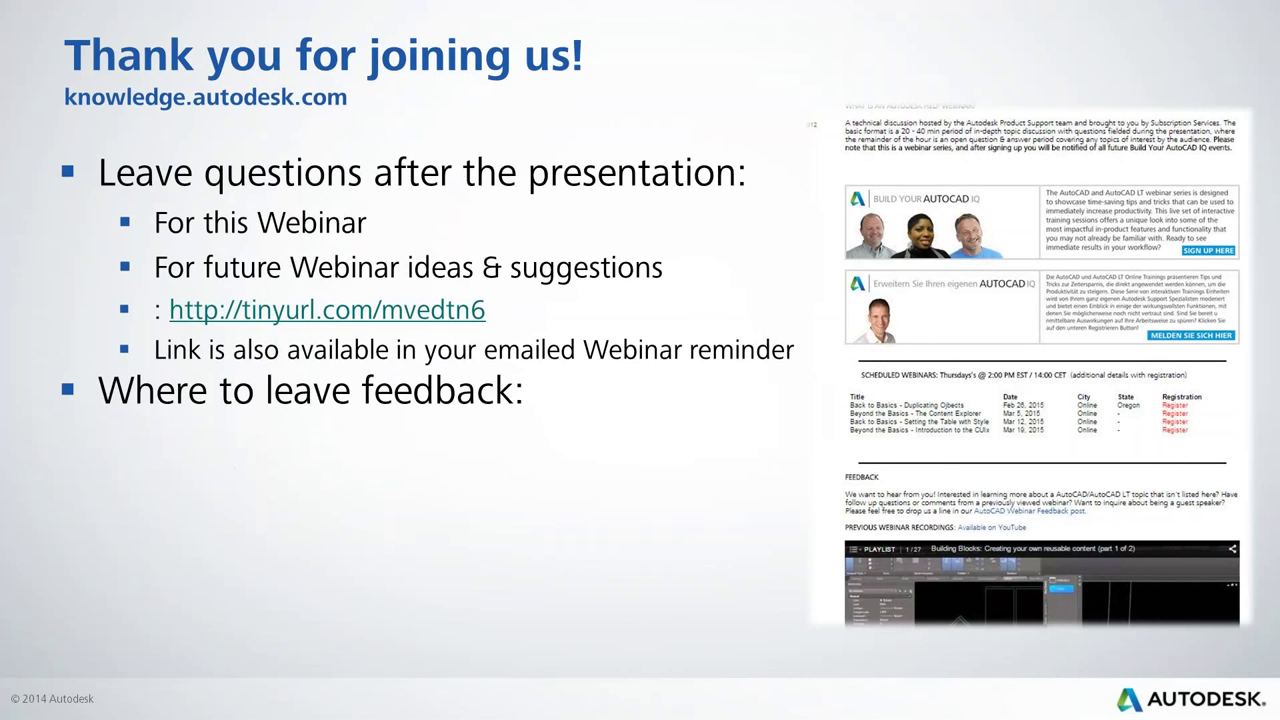
{"action": "key", "text": "Left"}
{"action": "key", "text": "Left"}
{"action": "key", "text": "Left"}
{"action": "key", "text": "Left"}
{"action": "key", "text": "Left"}
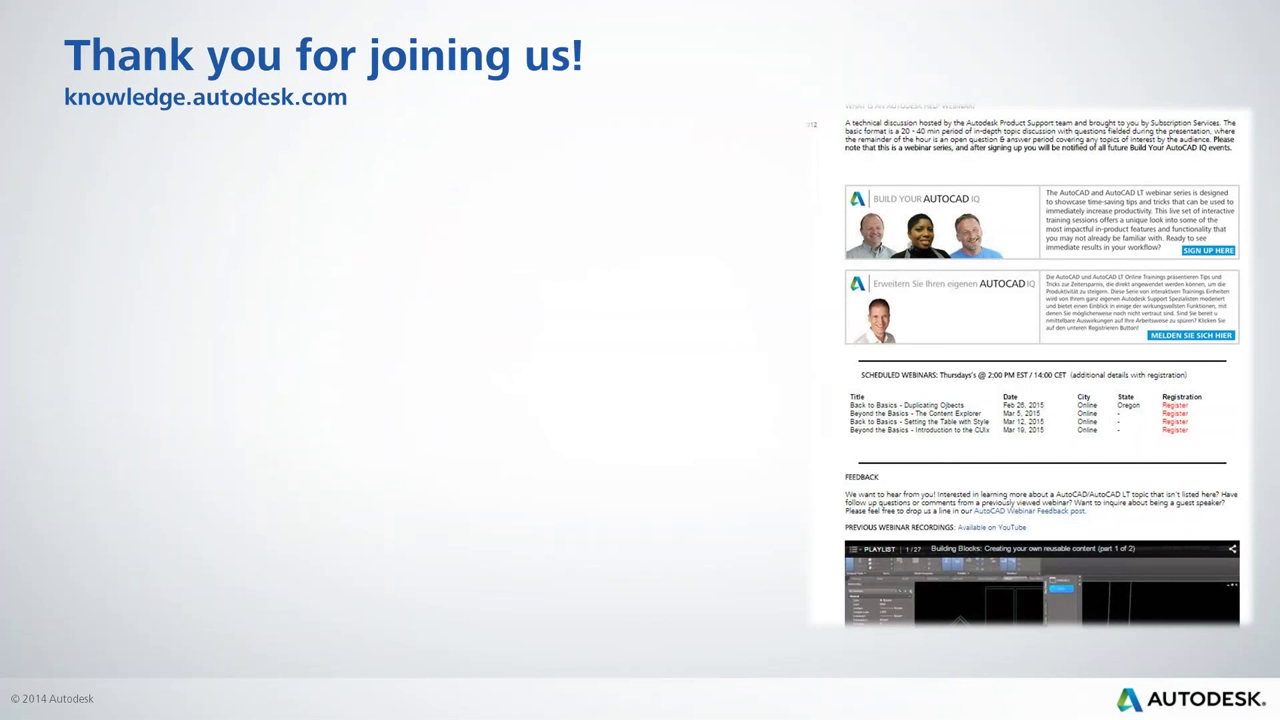
{"action": "key", "text": "Left"}
{"action": "key", "text": "Left"}
{"action": "key", "text": "Left"}
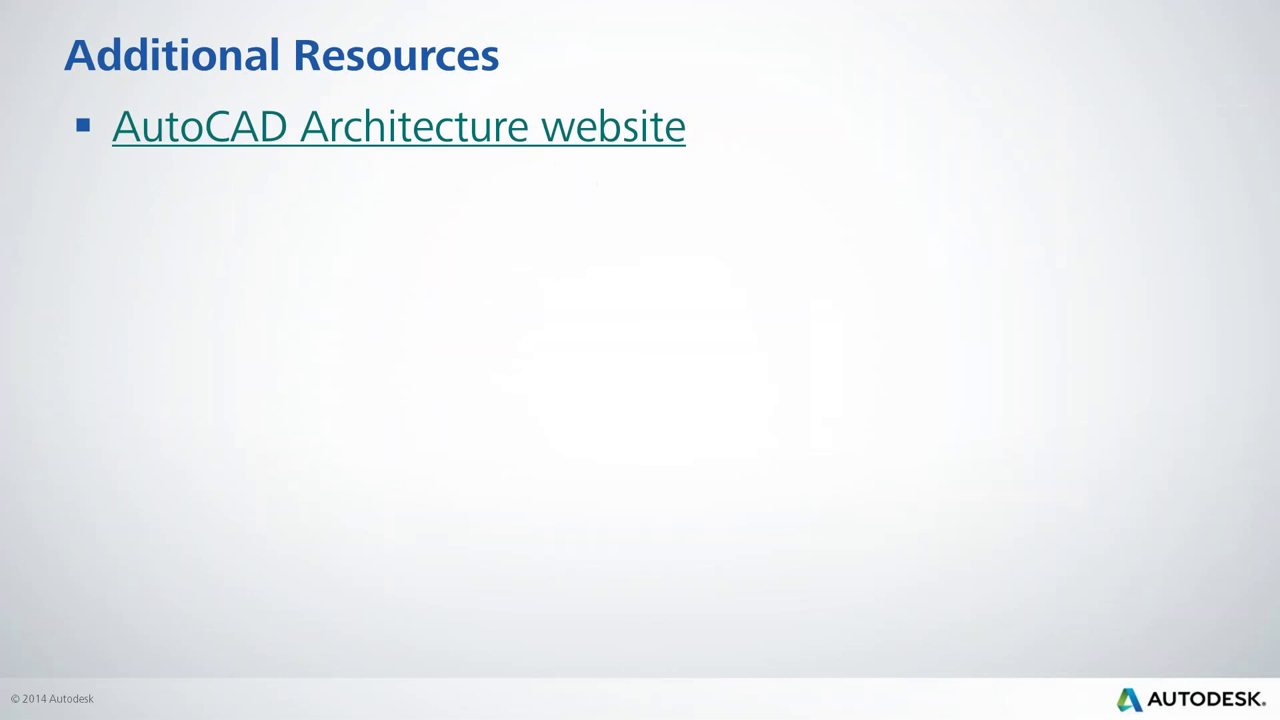
{"action": "key", "text": "Left"}
{"action": "key", "text": "Left"}
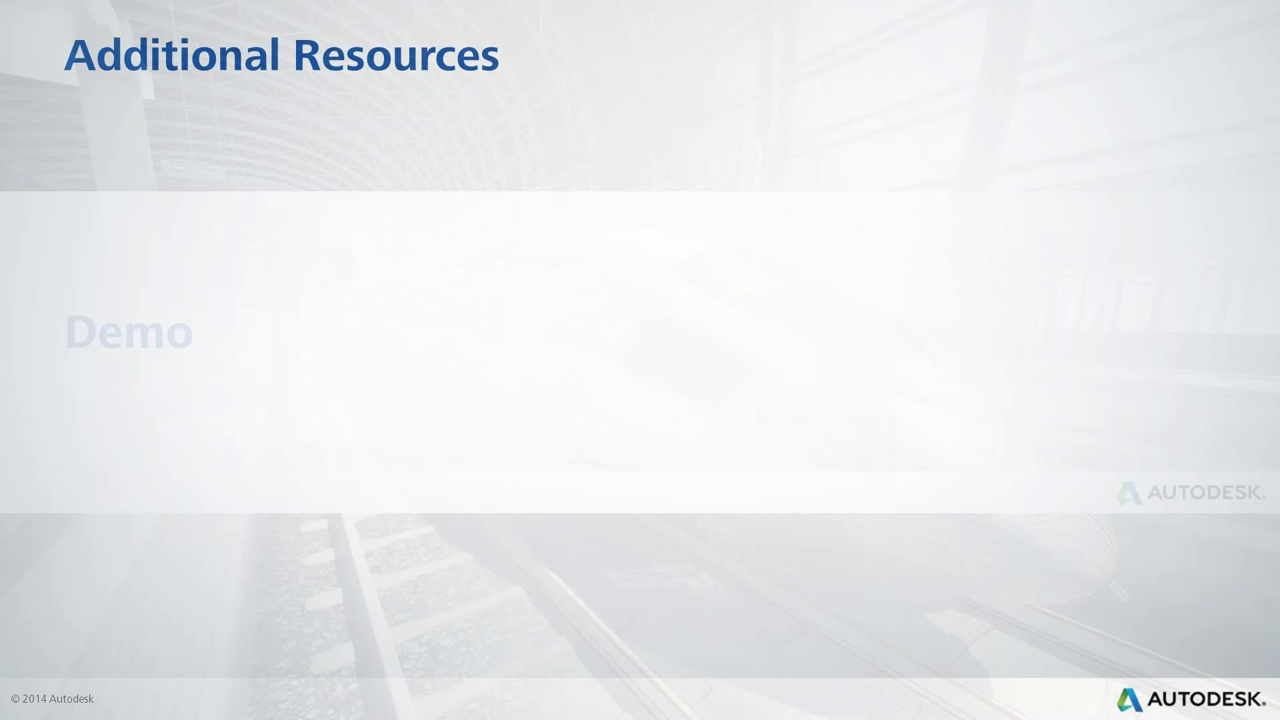
Reveal the website, forum, Getting started, Learn and explore, and Service packs bullets.
{"action": "key", "text": "Right"}
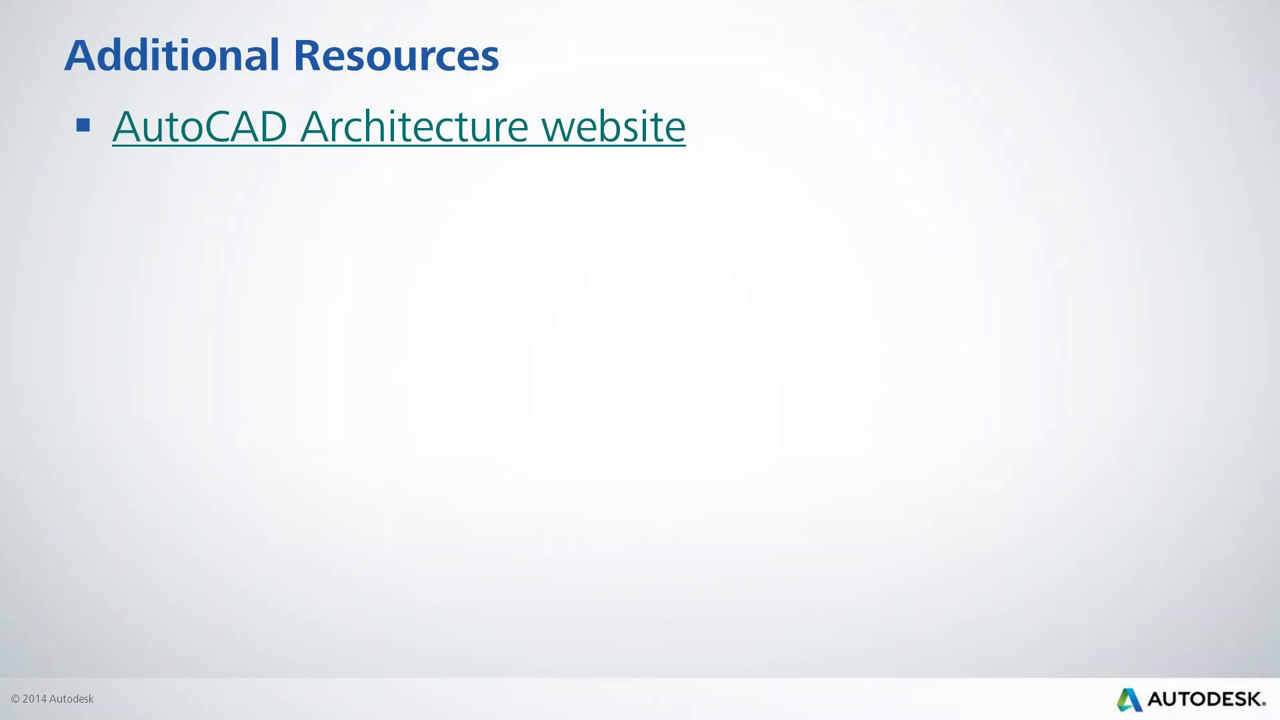
{"action": "key", "text": "Right"}
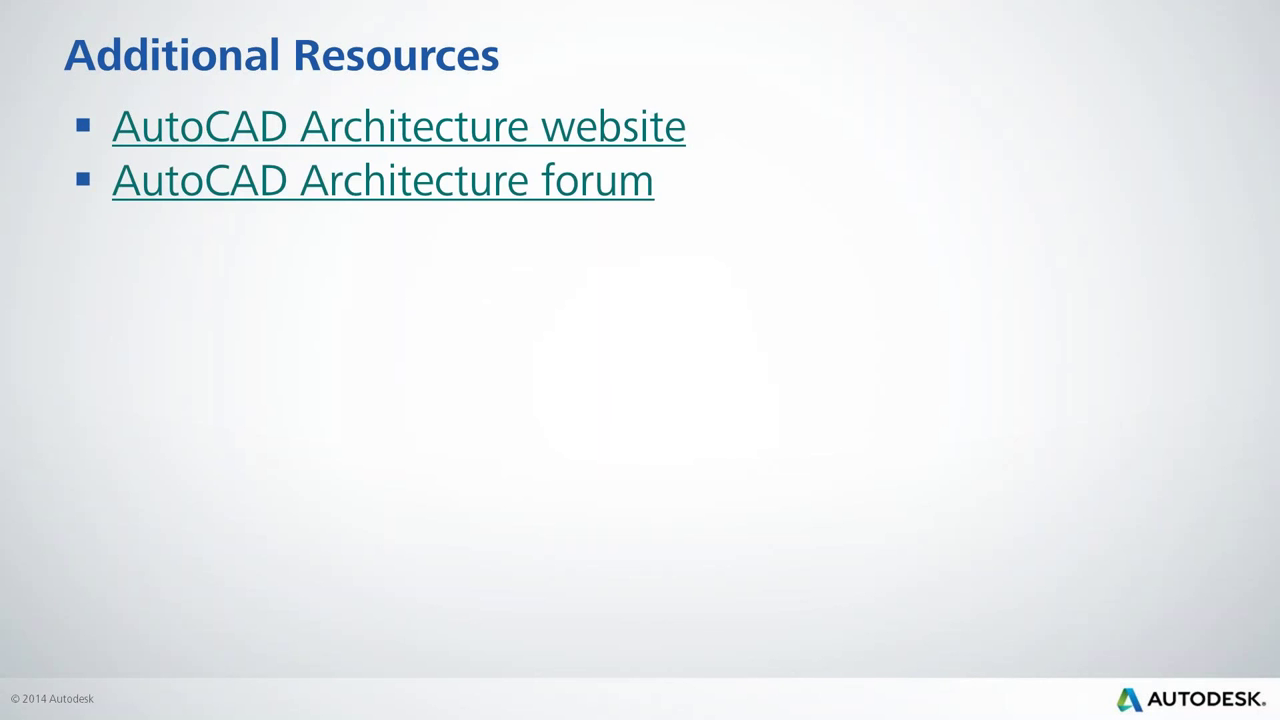
{"action": "key", "text": "Right"}
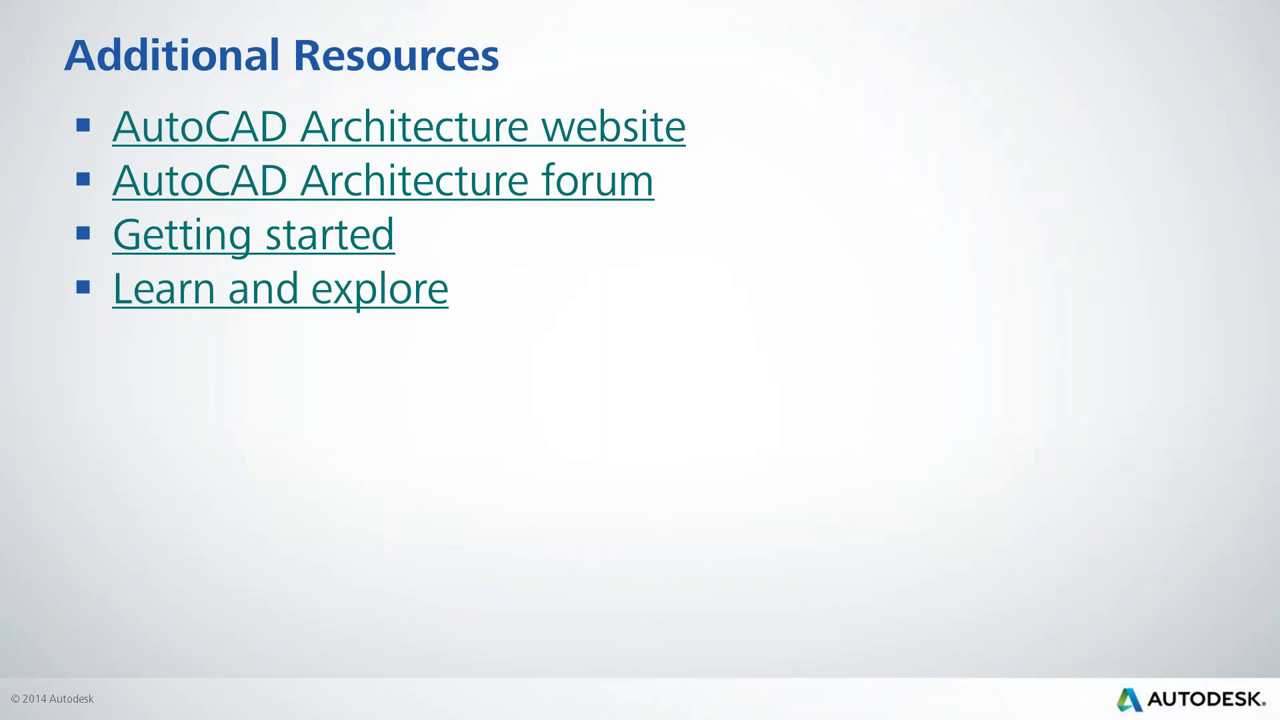
{"action": "key", "text": "Right"}
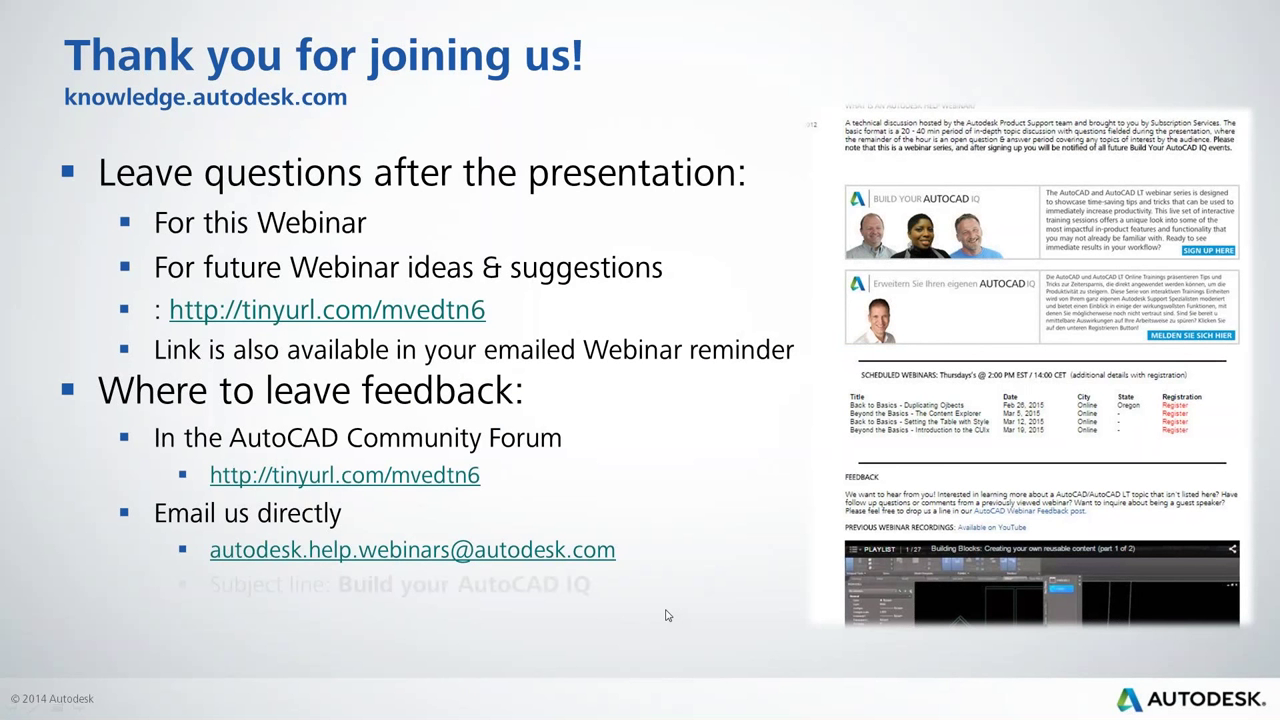
Advance the slideshow to the More Q&A slide with the red question mark.
{"action": "left_click", "coordinate": [667, 615]}
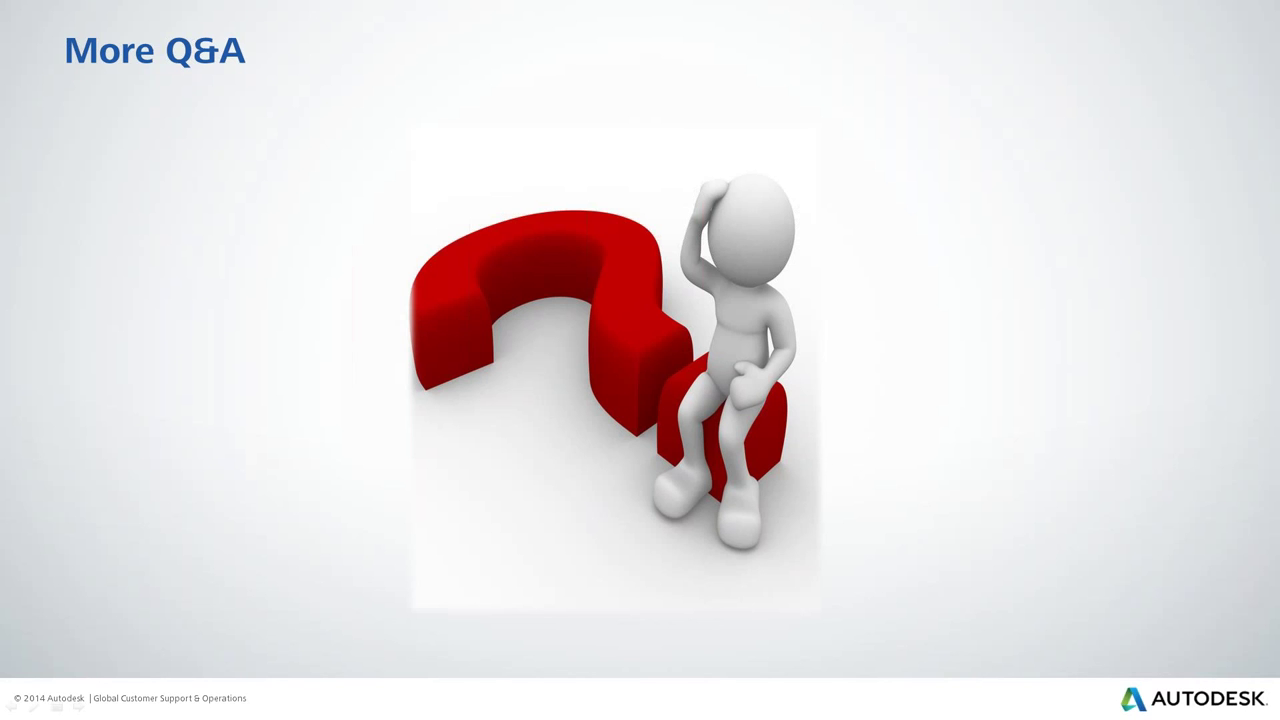
Leave the slideshow and launch Internet Explorer from the taskbar.
{"action": "key", "text": "Escape"}
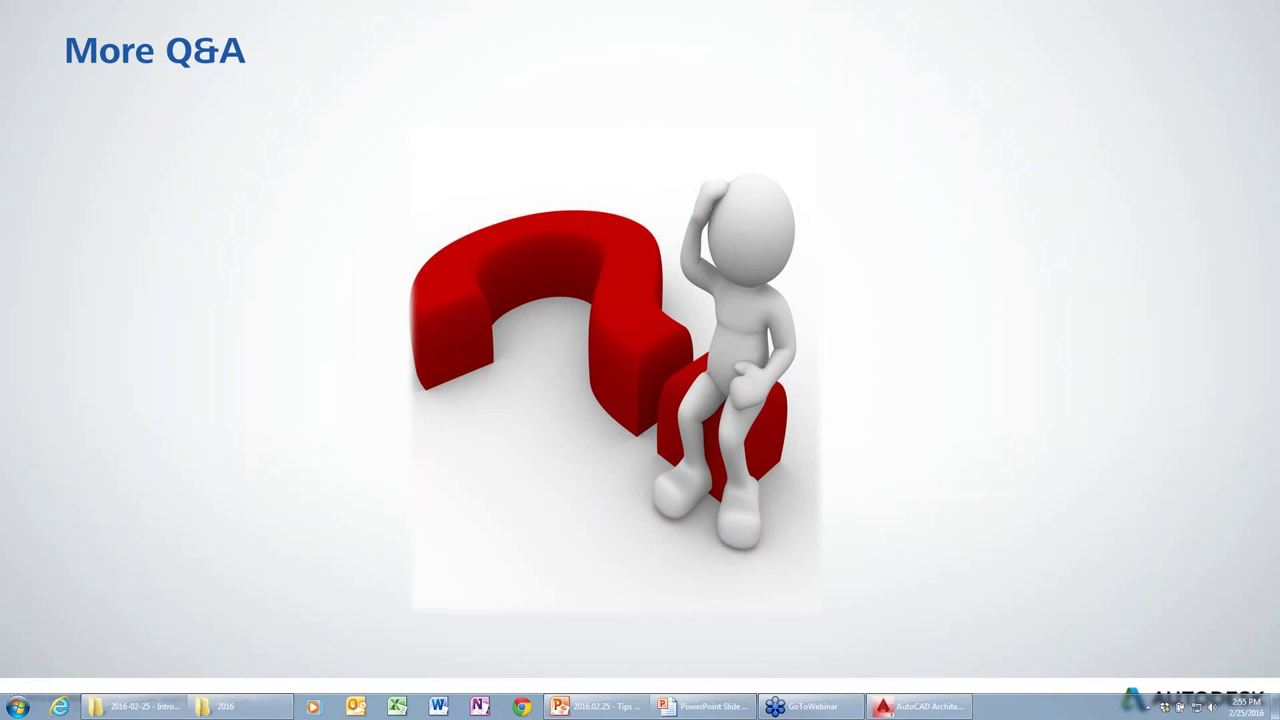
{"action": "left_click", "coordinate": [60, 706]}
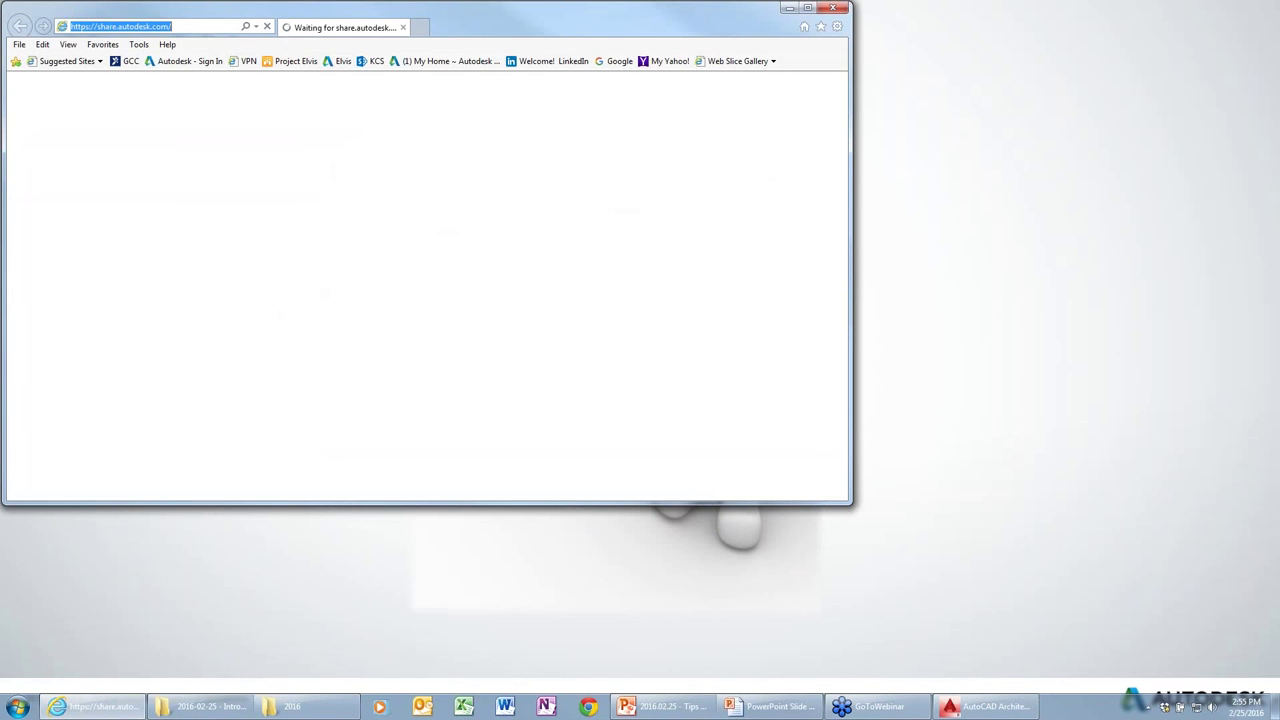
{"action": "type", "text": "w"}
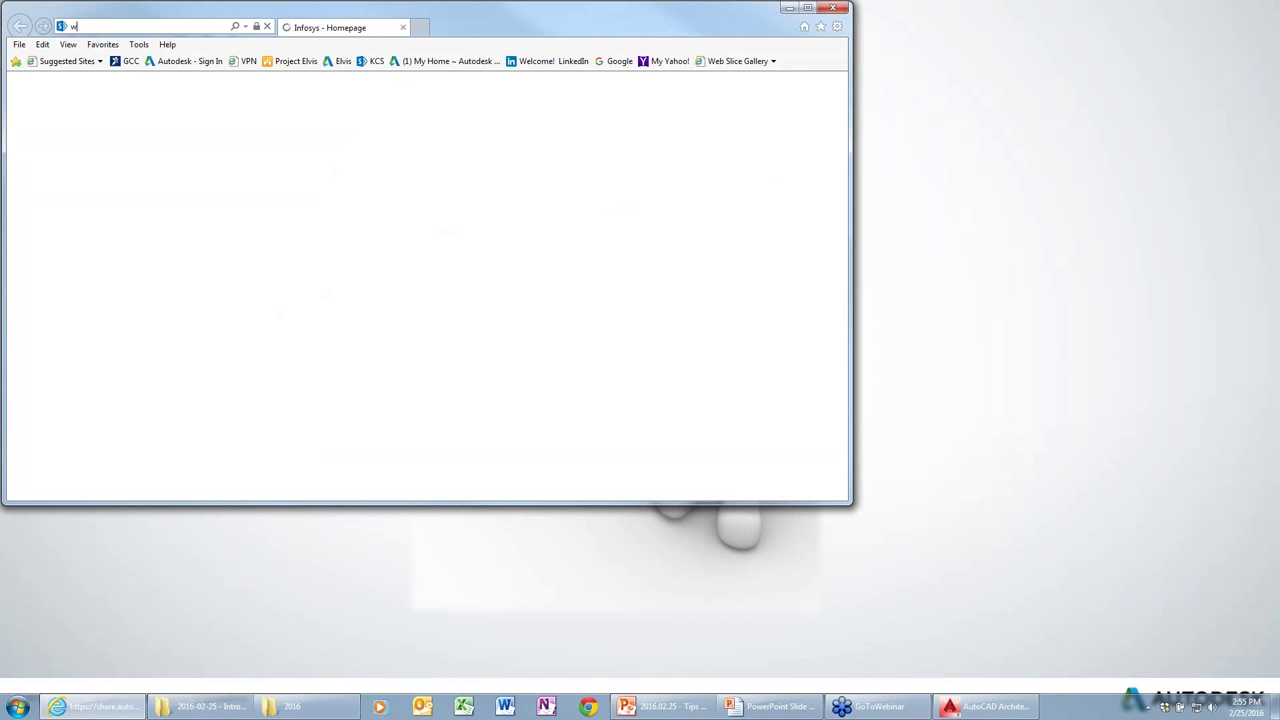
{"action": "type", "text": "ww.autodesk.com/autocad"}
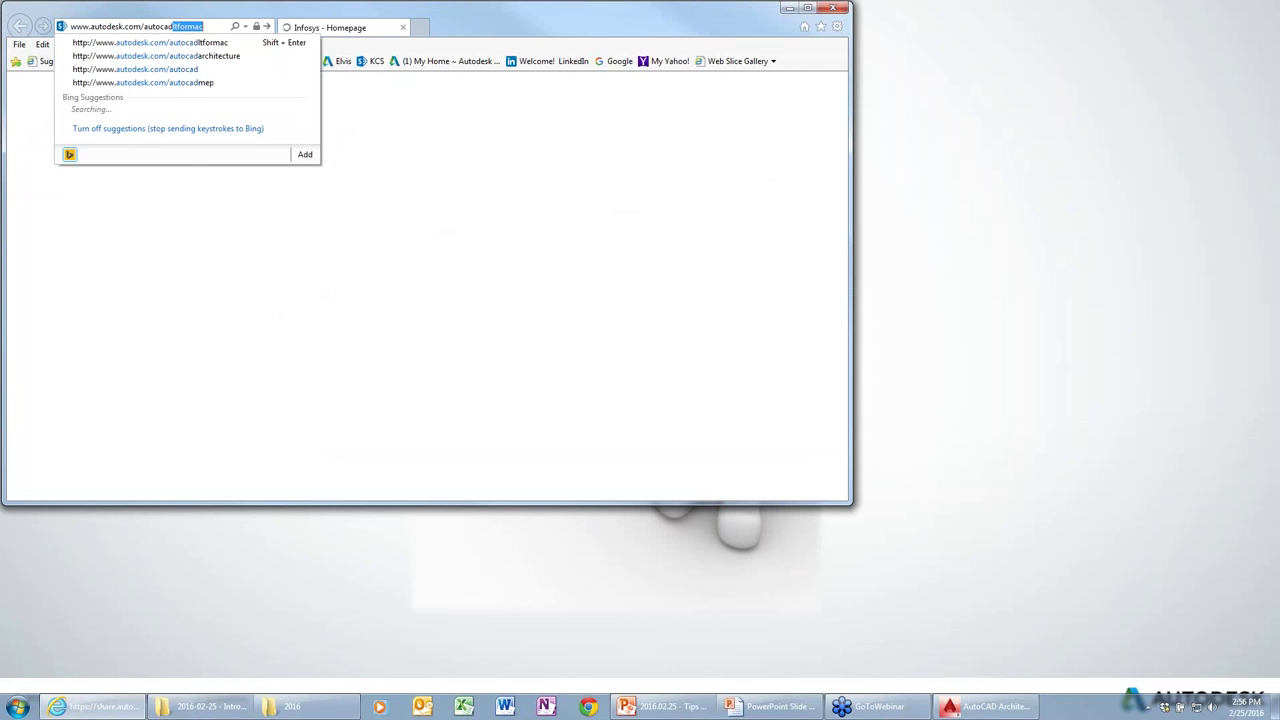
{"action": "key", "text": "Delete"}
{"action": "key", "text": "Return"}
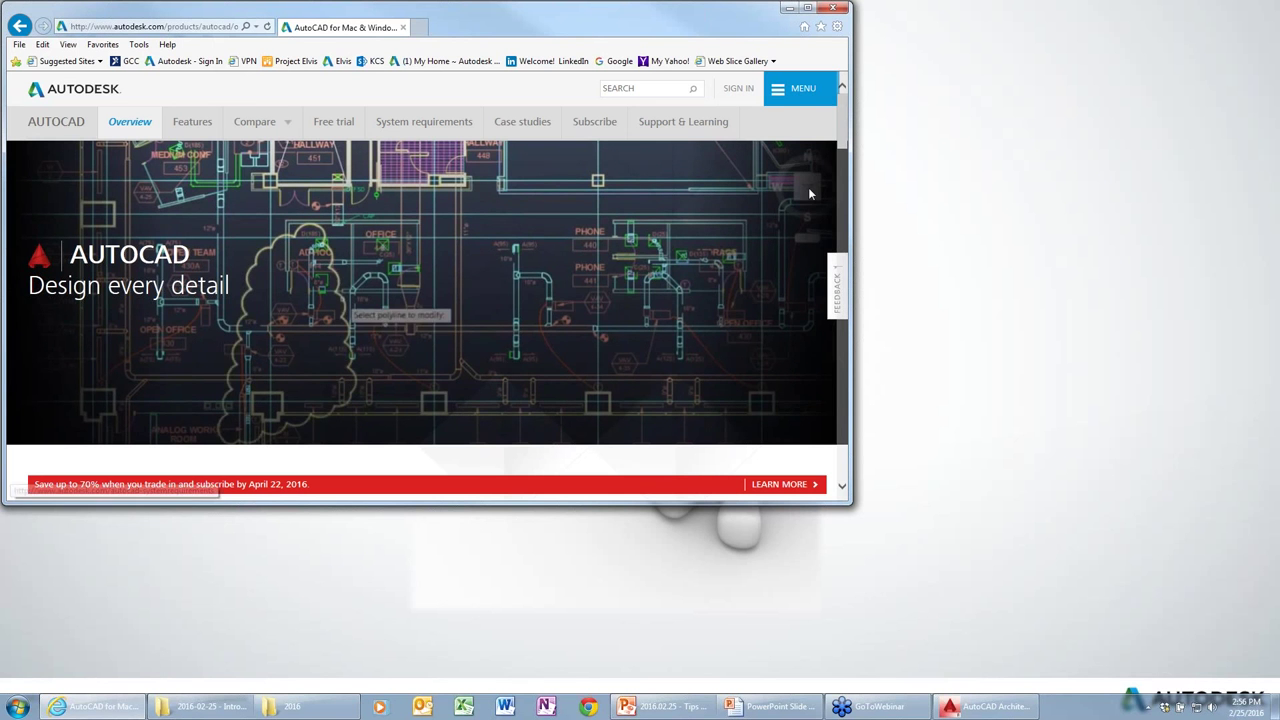
Open Support & Learning to reach the AutoCAD Knowledge Network page.
{"action": "left_click", "coordinate": [695, 126]}
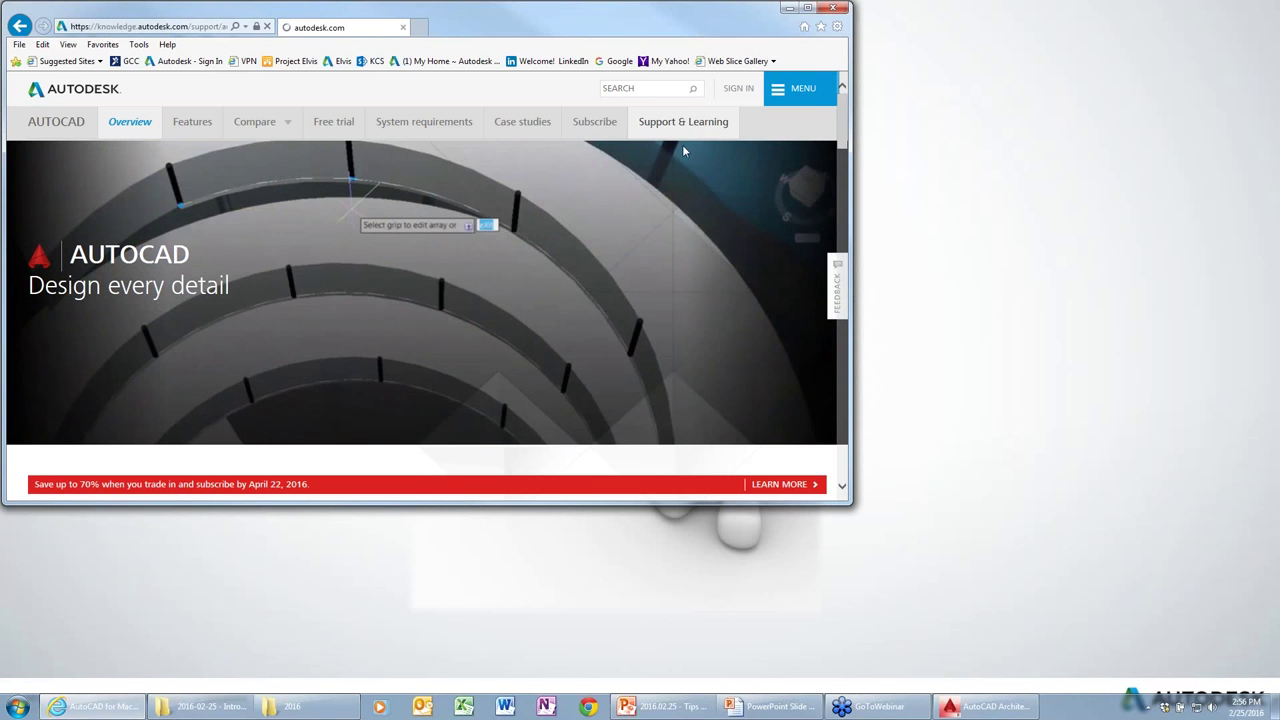
{"action": "scroll", "coordinate": [606, 437], "scroll_direction": "down", "scroll_amount": 3}
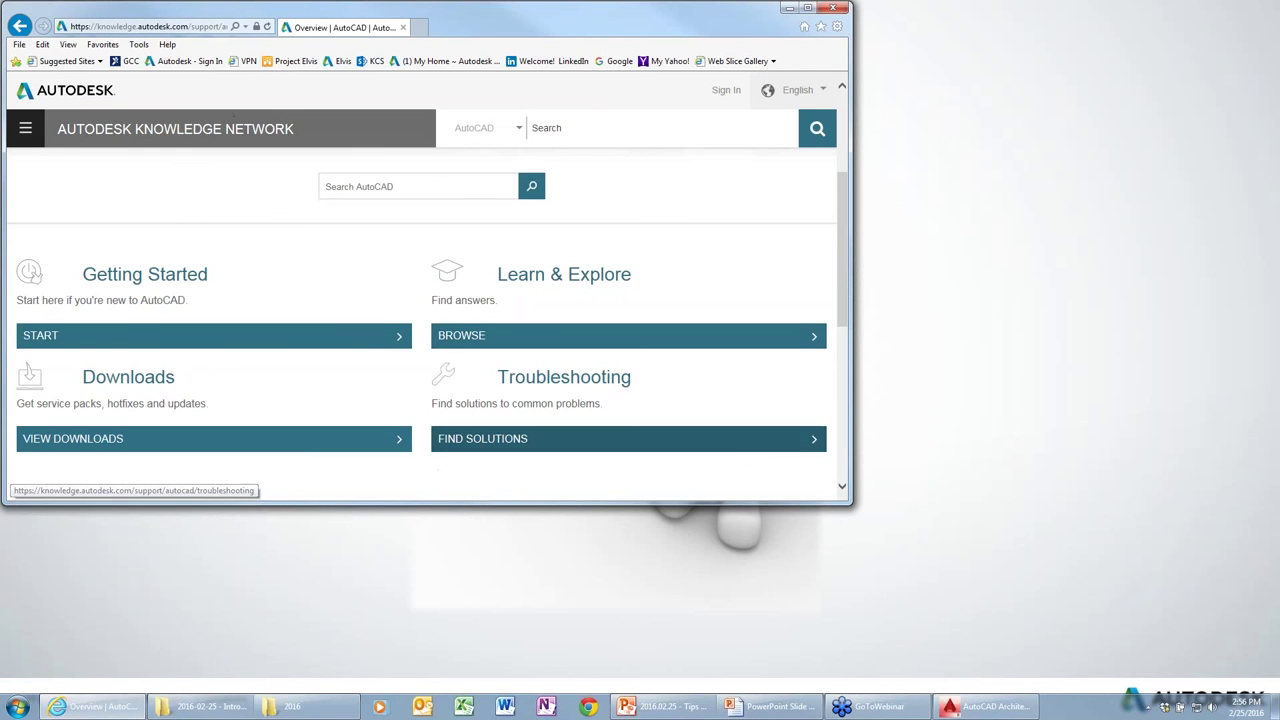
Open the AutoCAD Downloads page and select version 2014.
{"action": "left_click", "coordinate": [155, 376]}
{"action": "scroll", "coordinate": [420, 320], "scroll_direction": "down", "scroll_amount": 1}
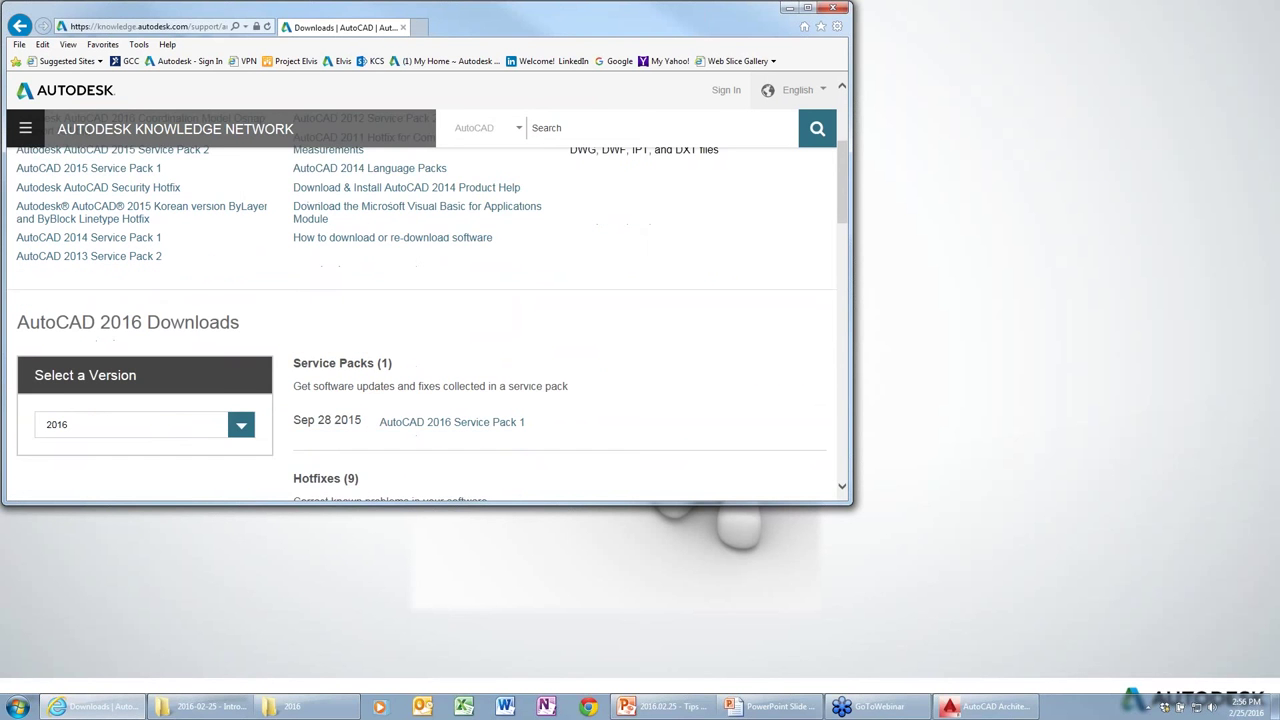
{"action": "scroll", "coordinate": [148, 372], "scroll_direction": "down", "scroll_amount": 1}
{"action": "left_click", "coordinate": [236, 381]}
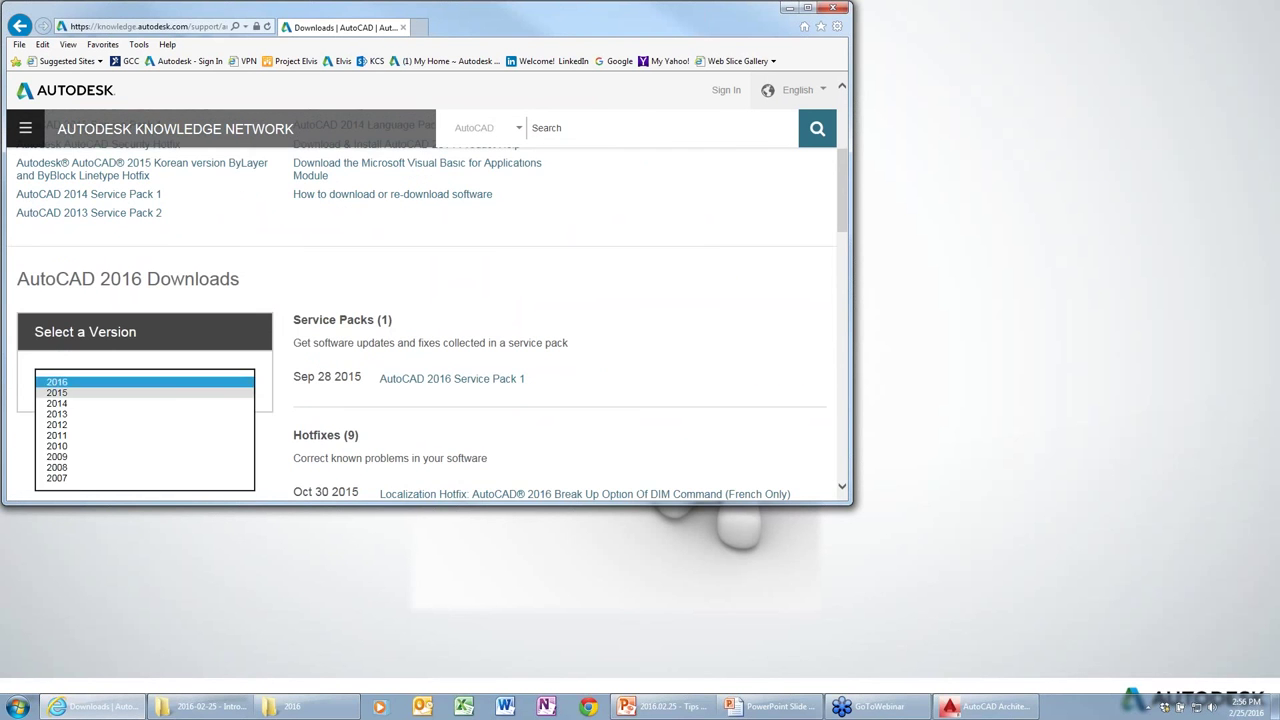
{"action": "left_click", "coordinate": [57, 403]}
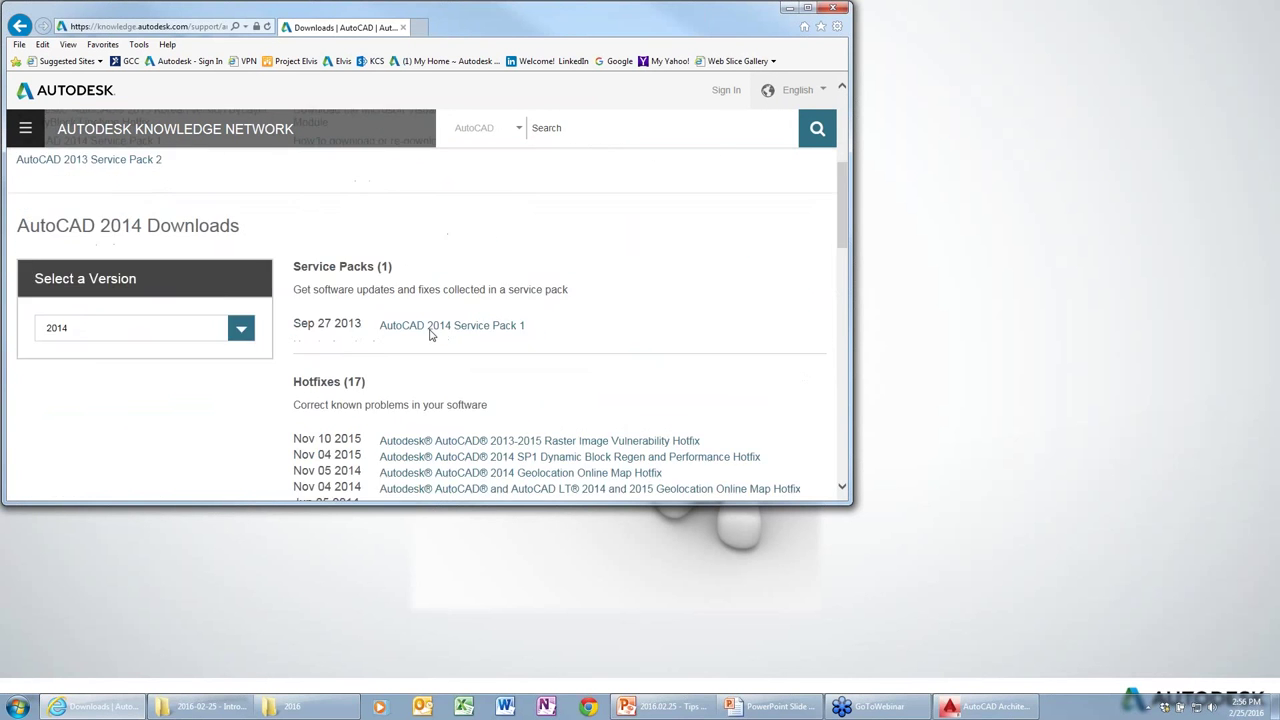
Review the 2014 Language Packs and Object Enablers, then close Internet Explorer.
{"action": "scroll", "coordinate": [430, 335], "scroll_direction": "down", "scroll_amount": 3}
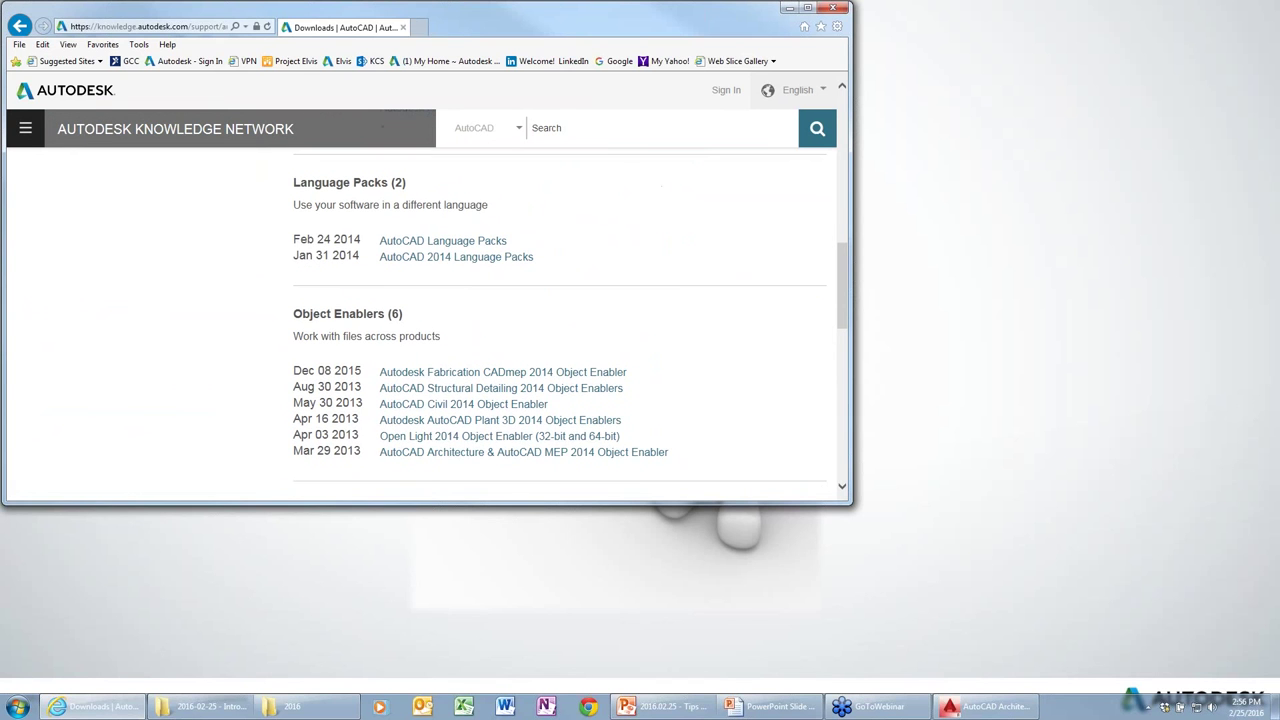
{"action": "scroll", "coordinate": [465, 445], "scroll_direction": "down", "scroll_amount": 1}
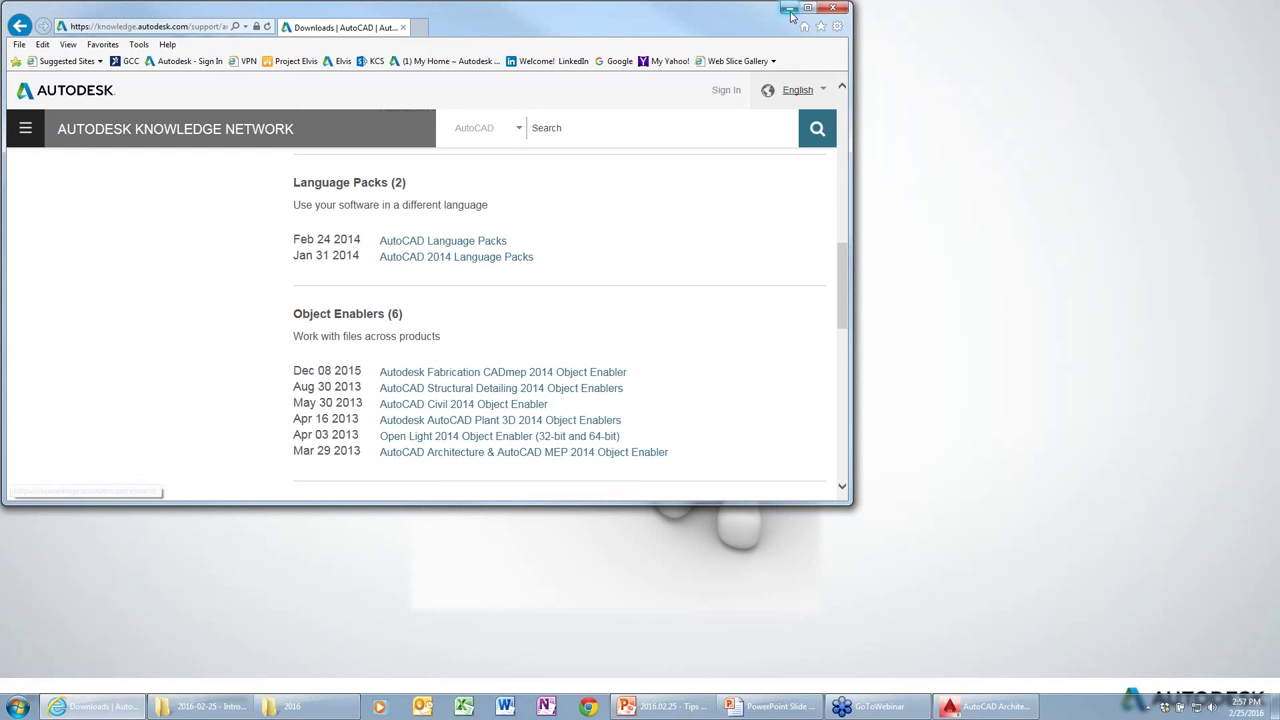
{"action": "left_click", "coordinate": [830, 10]}
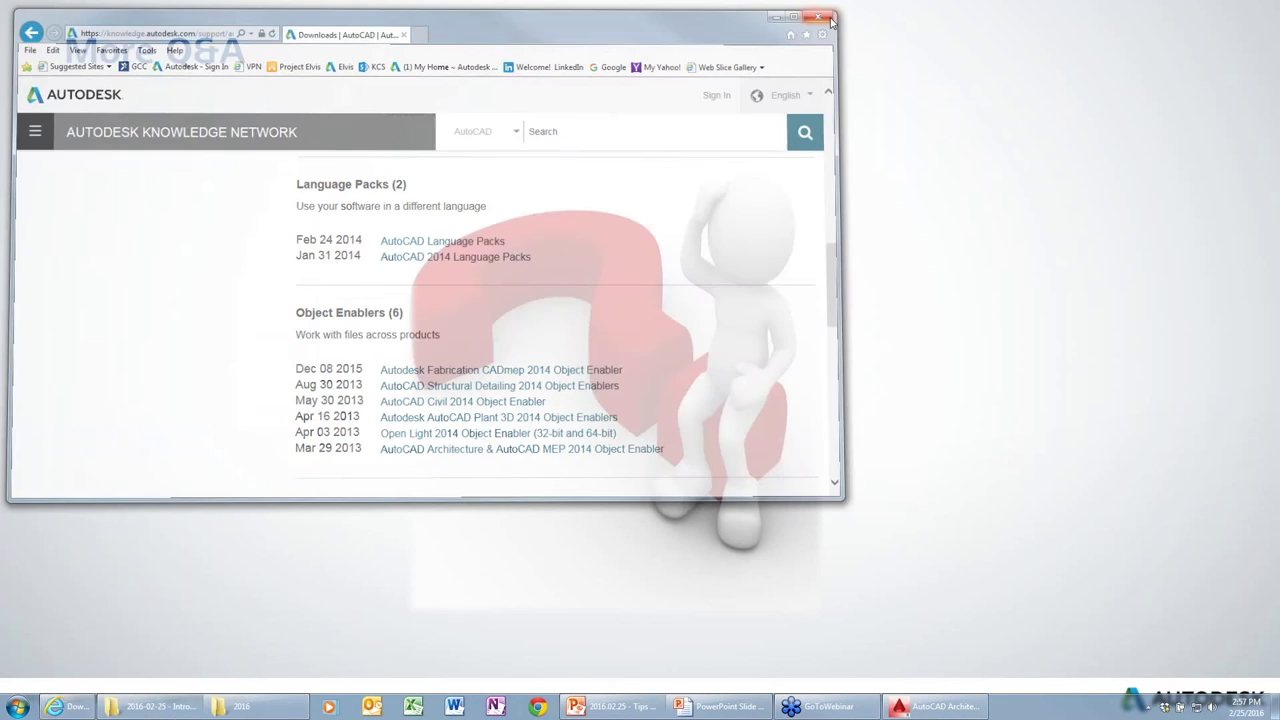